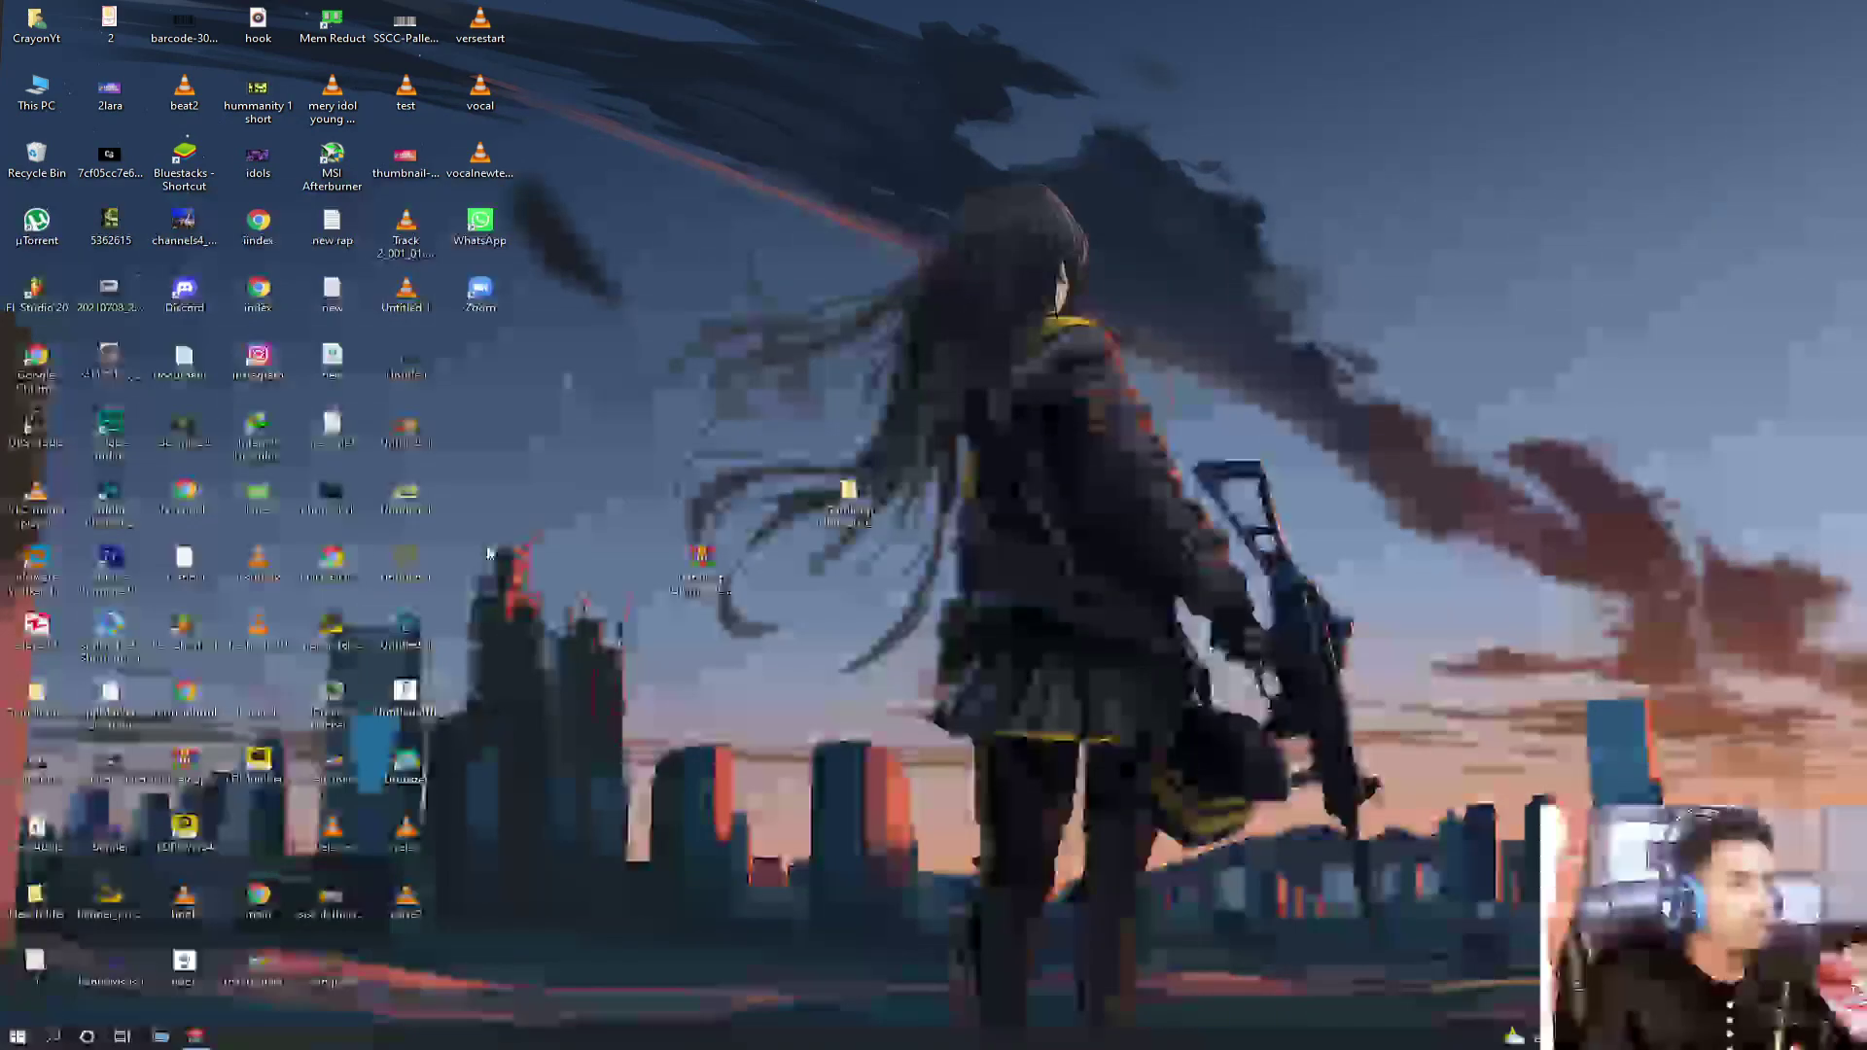
{"action": "left_click", "coordinate": [307, 582]}
{"action": "key", "text": "u"}
{"action": "key", "text": "u"}
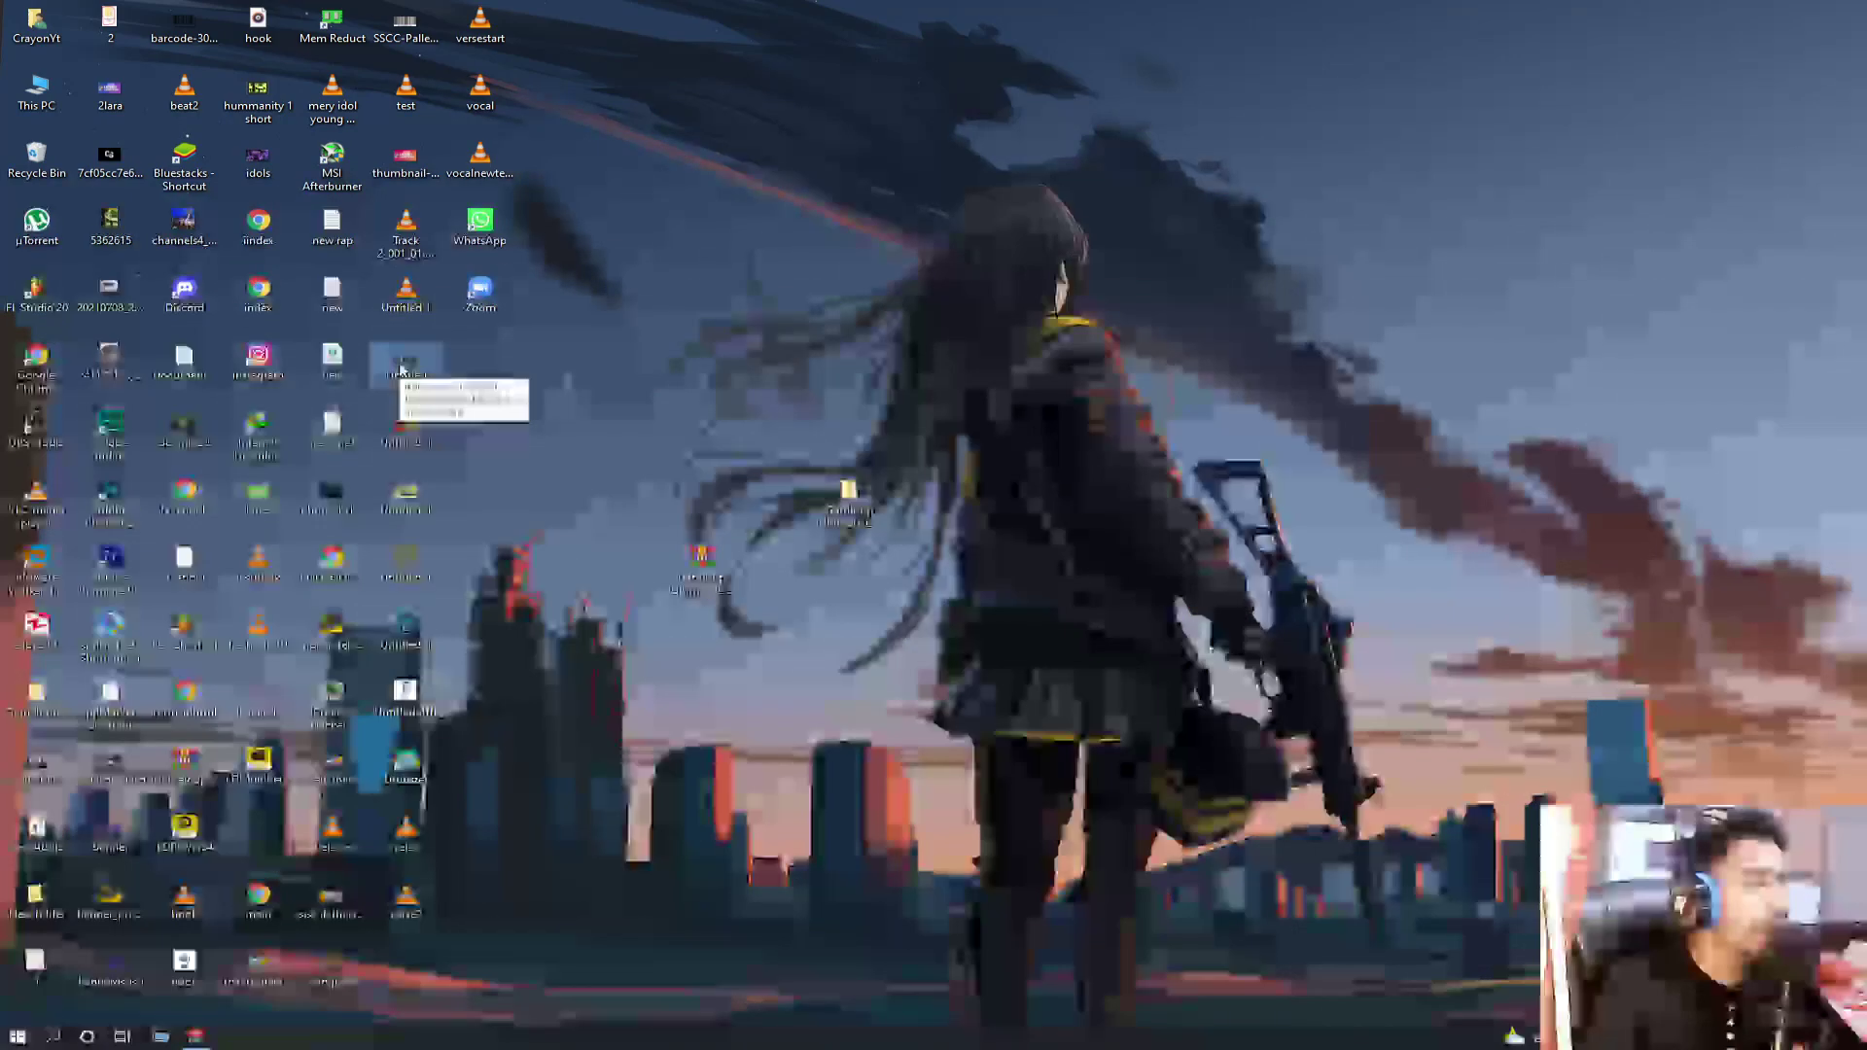
{"action": "double_click", "coordinate": [36, 92]}
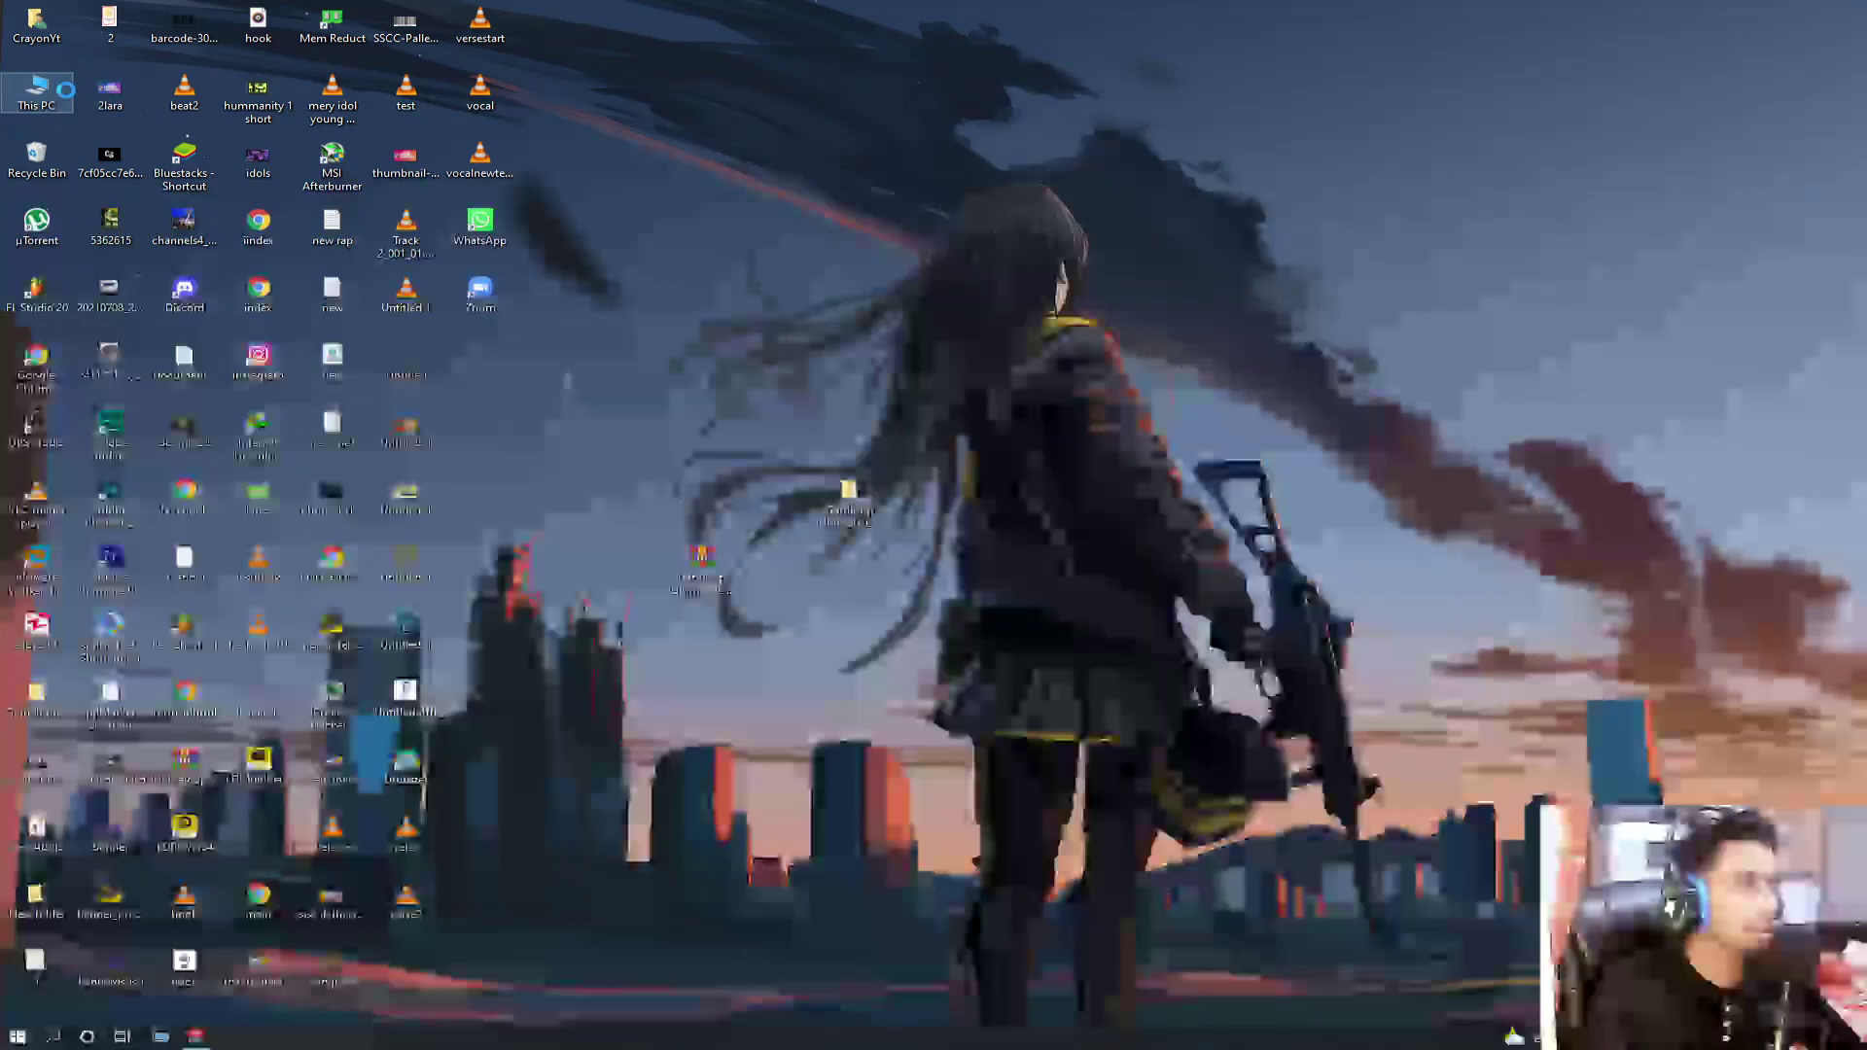
{"action": "left_click", "coordinate": [1843, 9]}
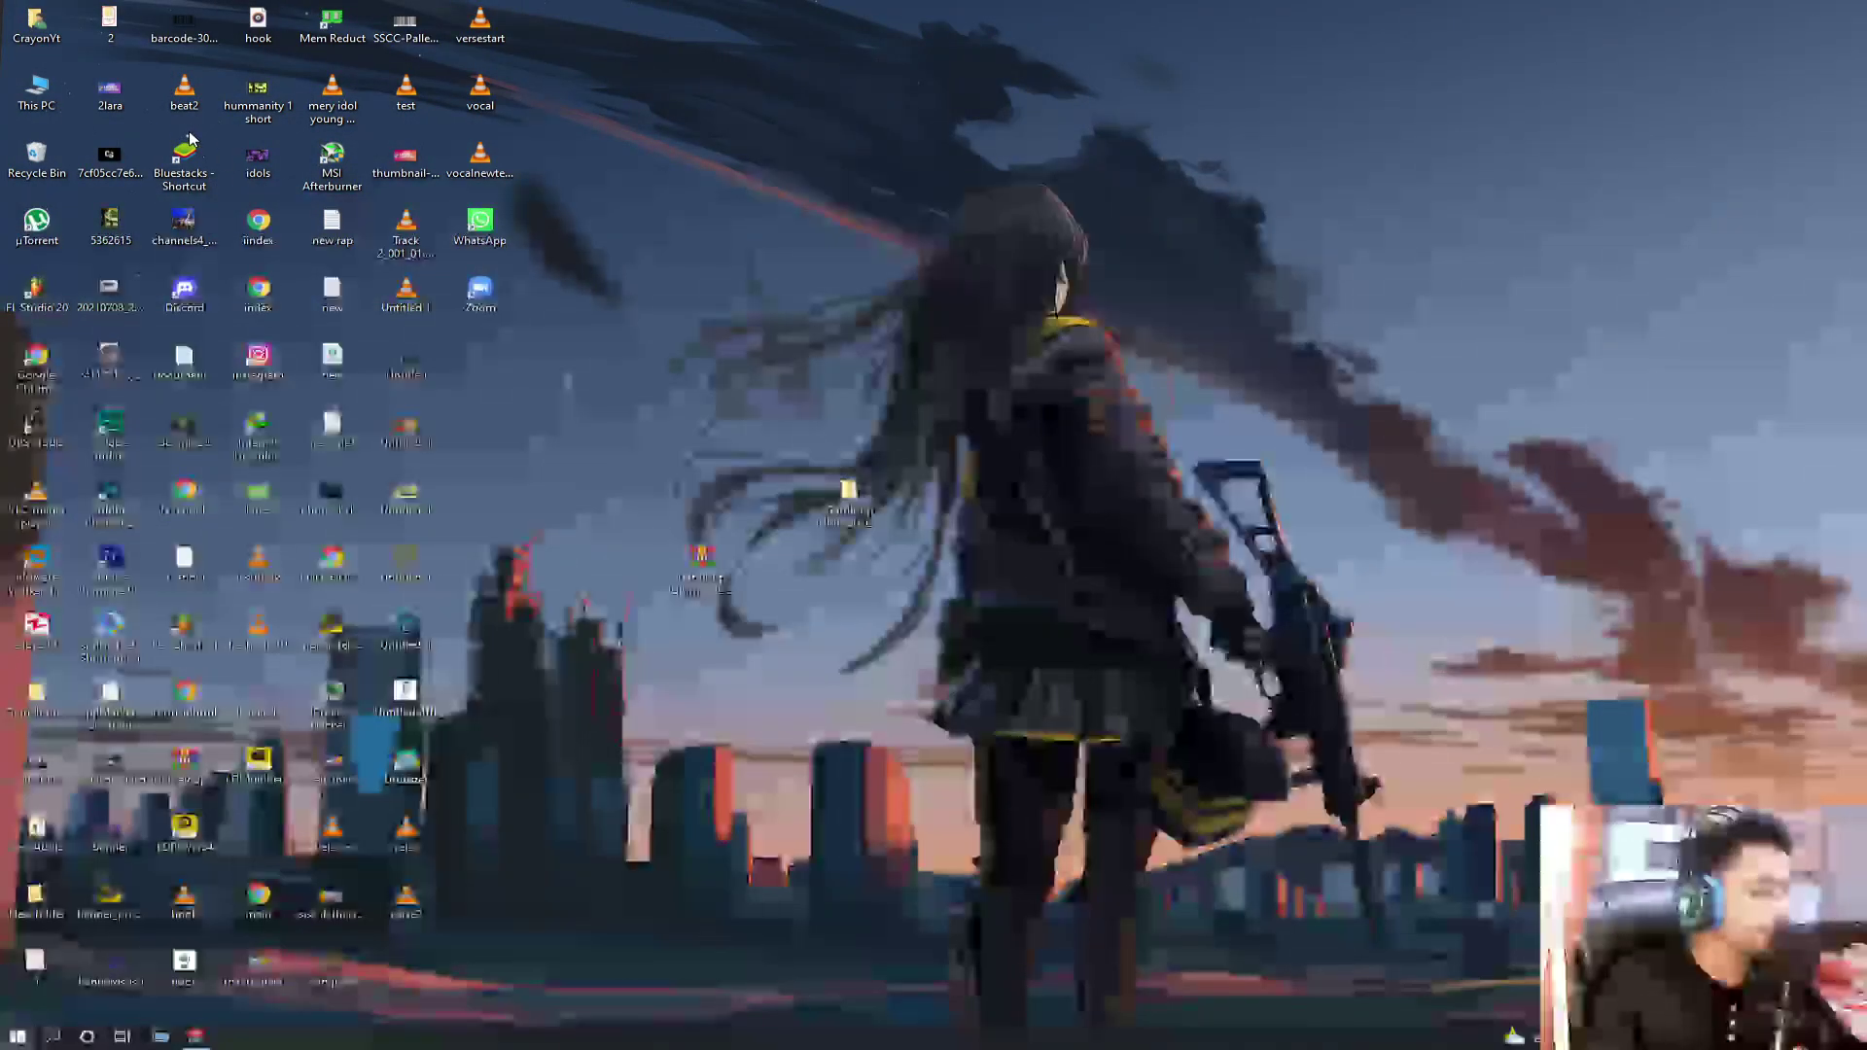
{"action": "key", "text": "super"}
{"action": "type", "text": "resto"}
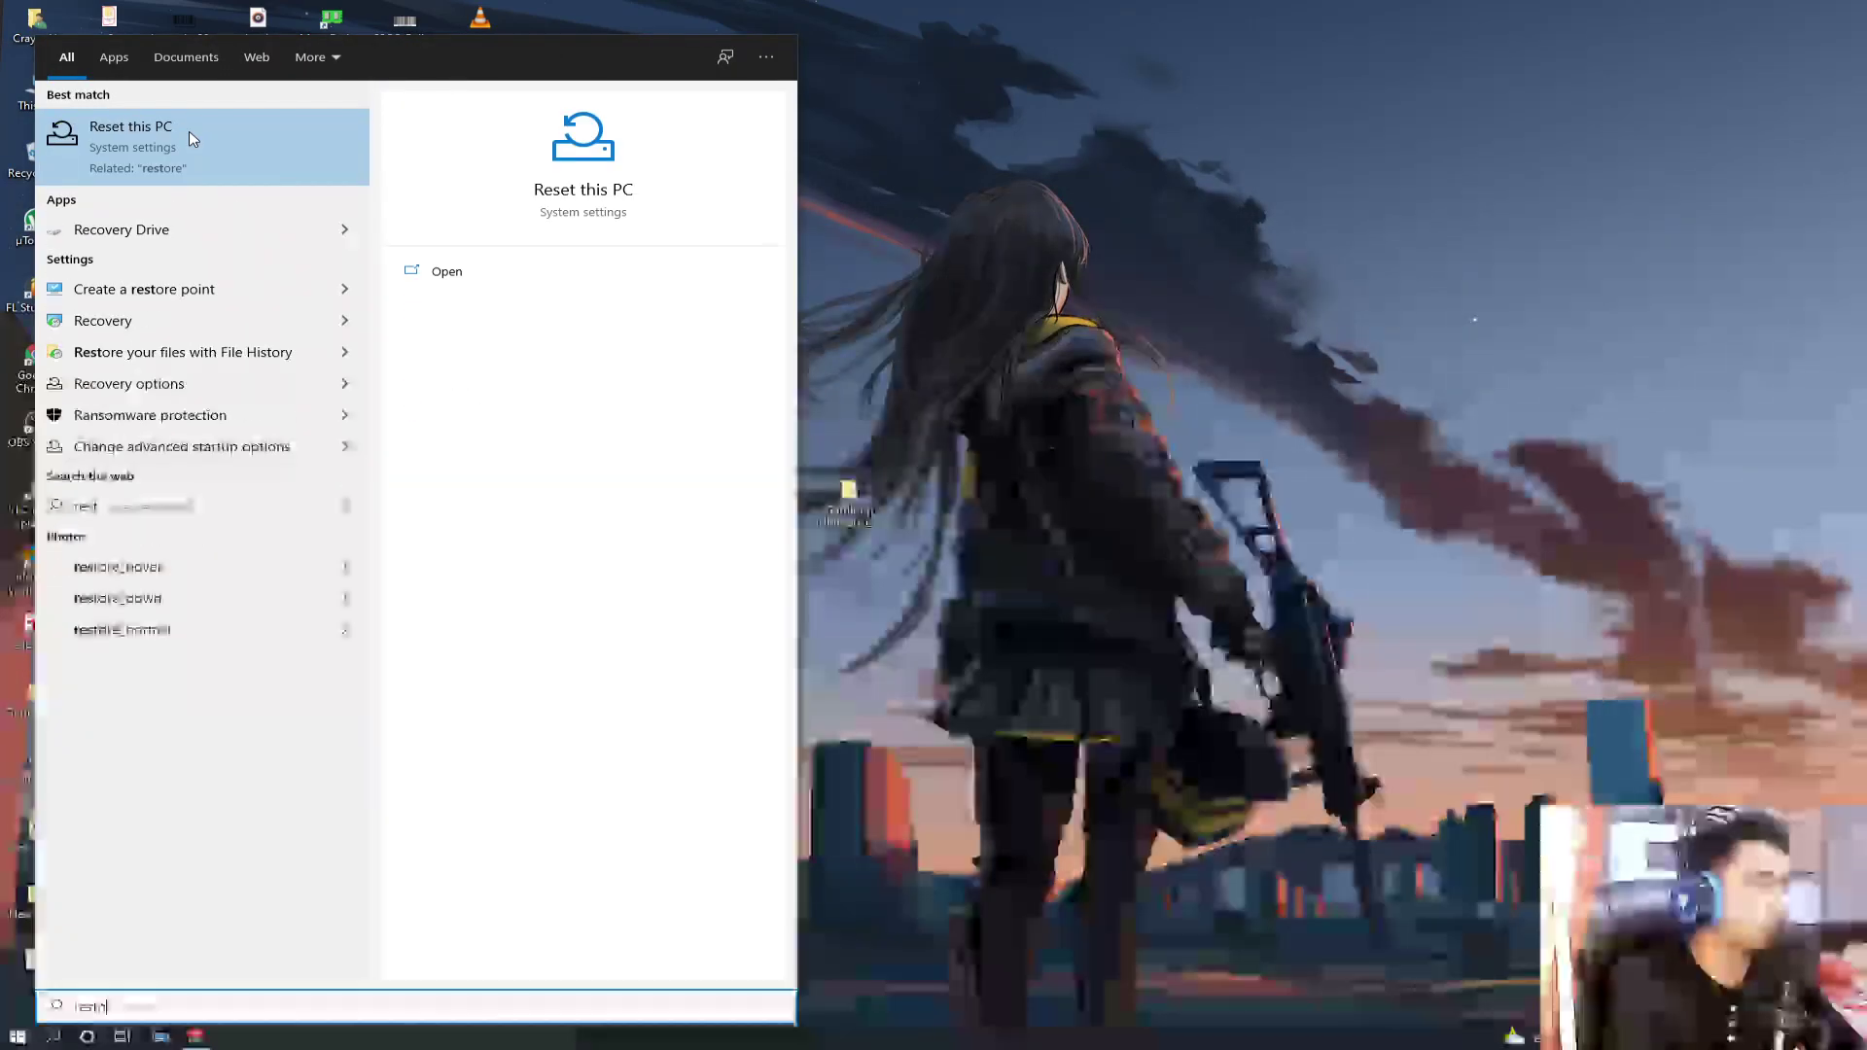
{"action": "left_click", "coordinate": [189, 139]}
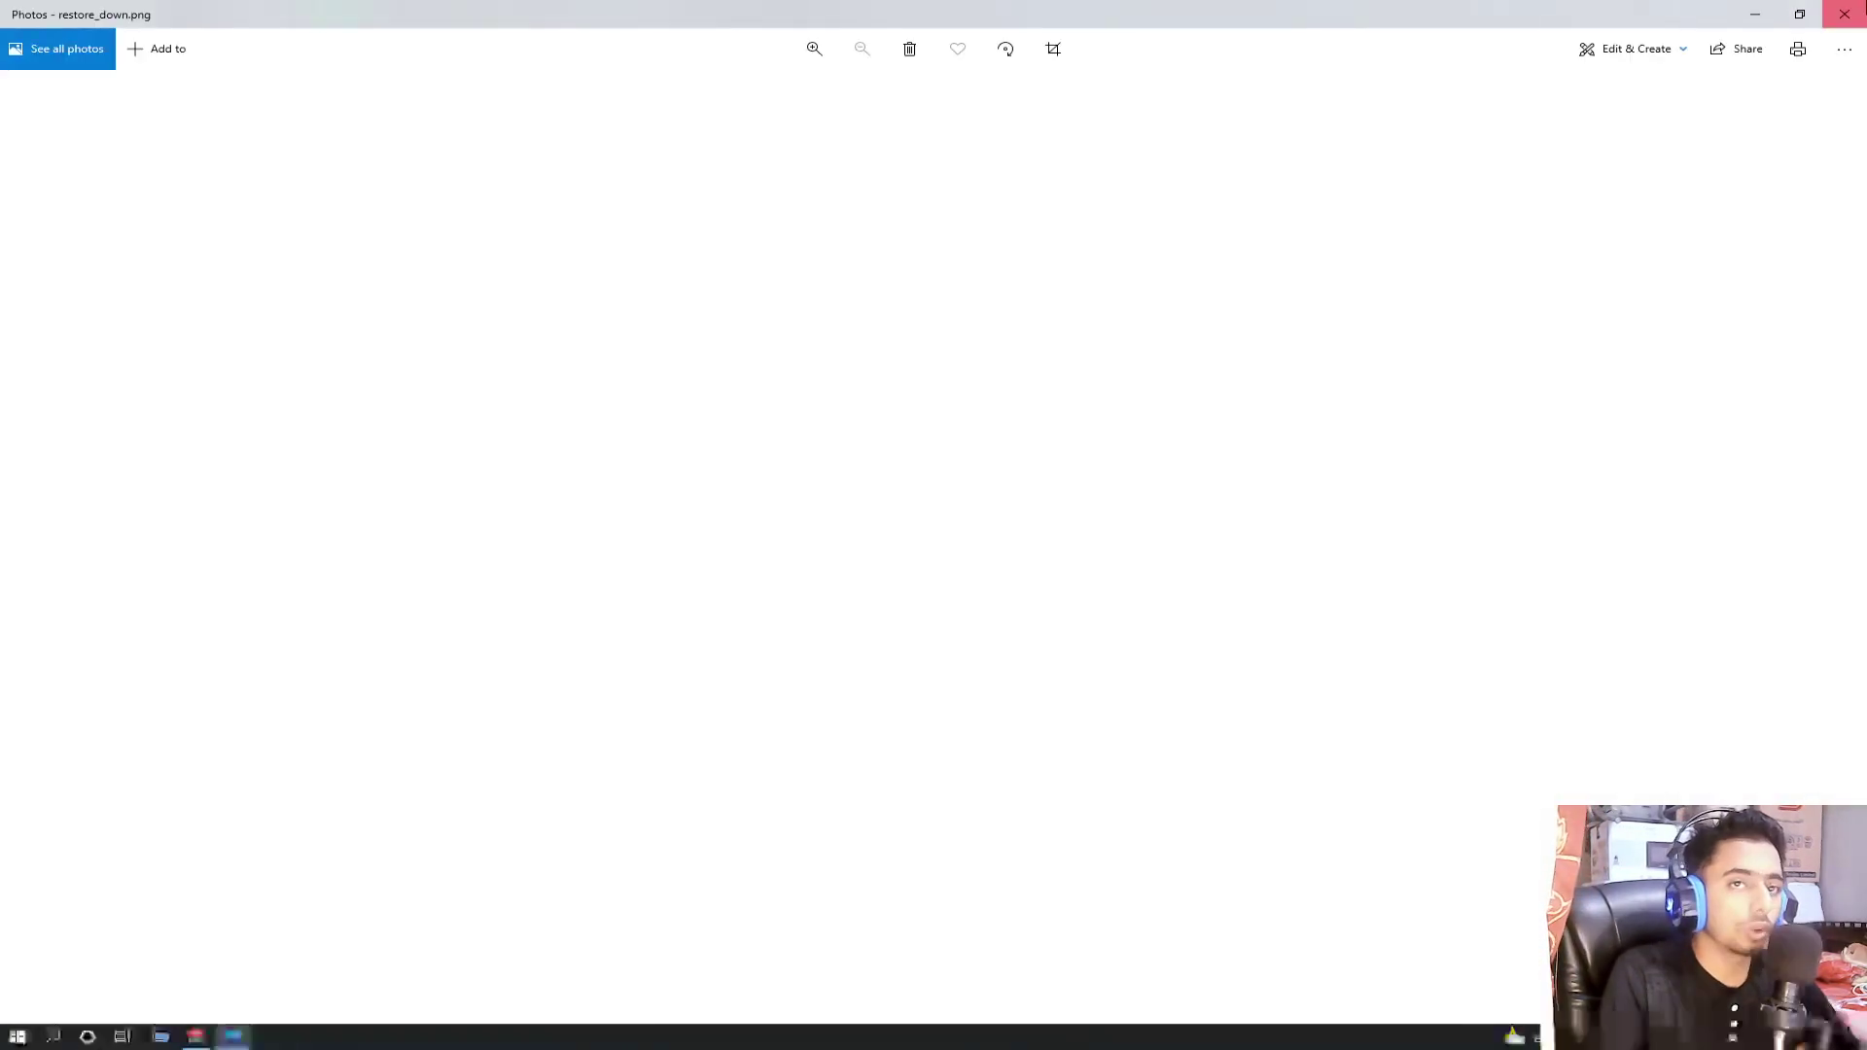
{"action": "key", "text": "alt+F4"}
Search Windows for "restore" and open the system protection settings for creating a restore point
{"action": "key", "text": "super"}
{"action": "type", "text": "restore"}
{"action": "key", "text": "Return"}
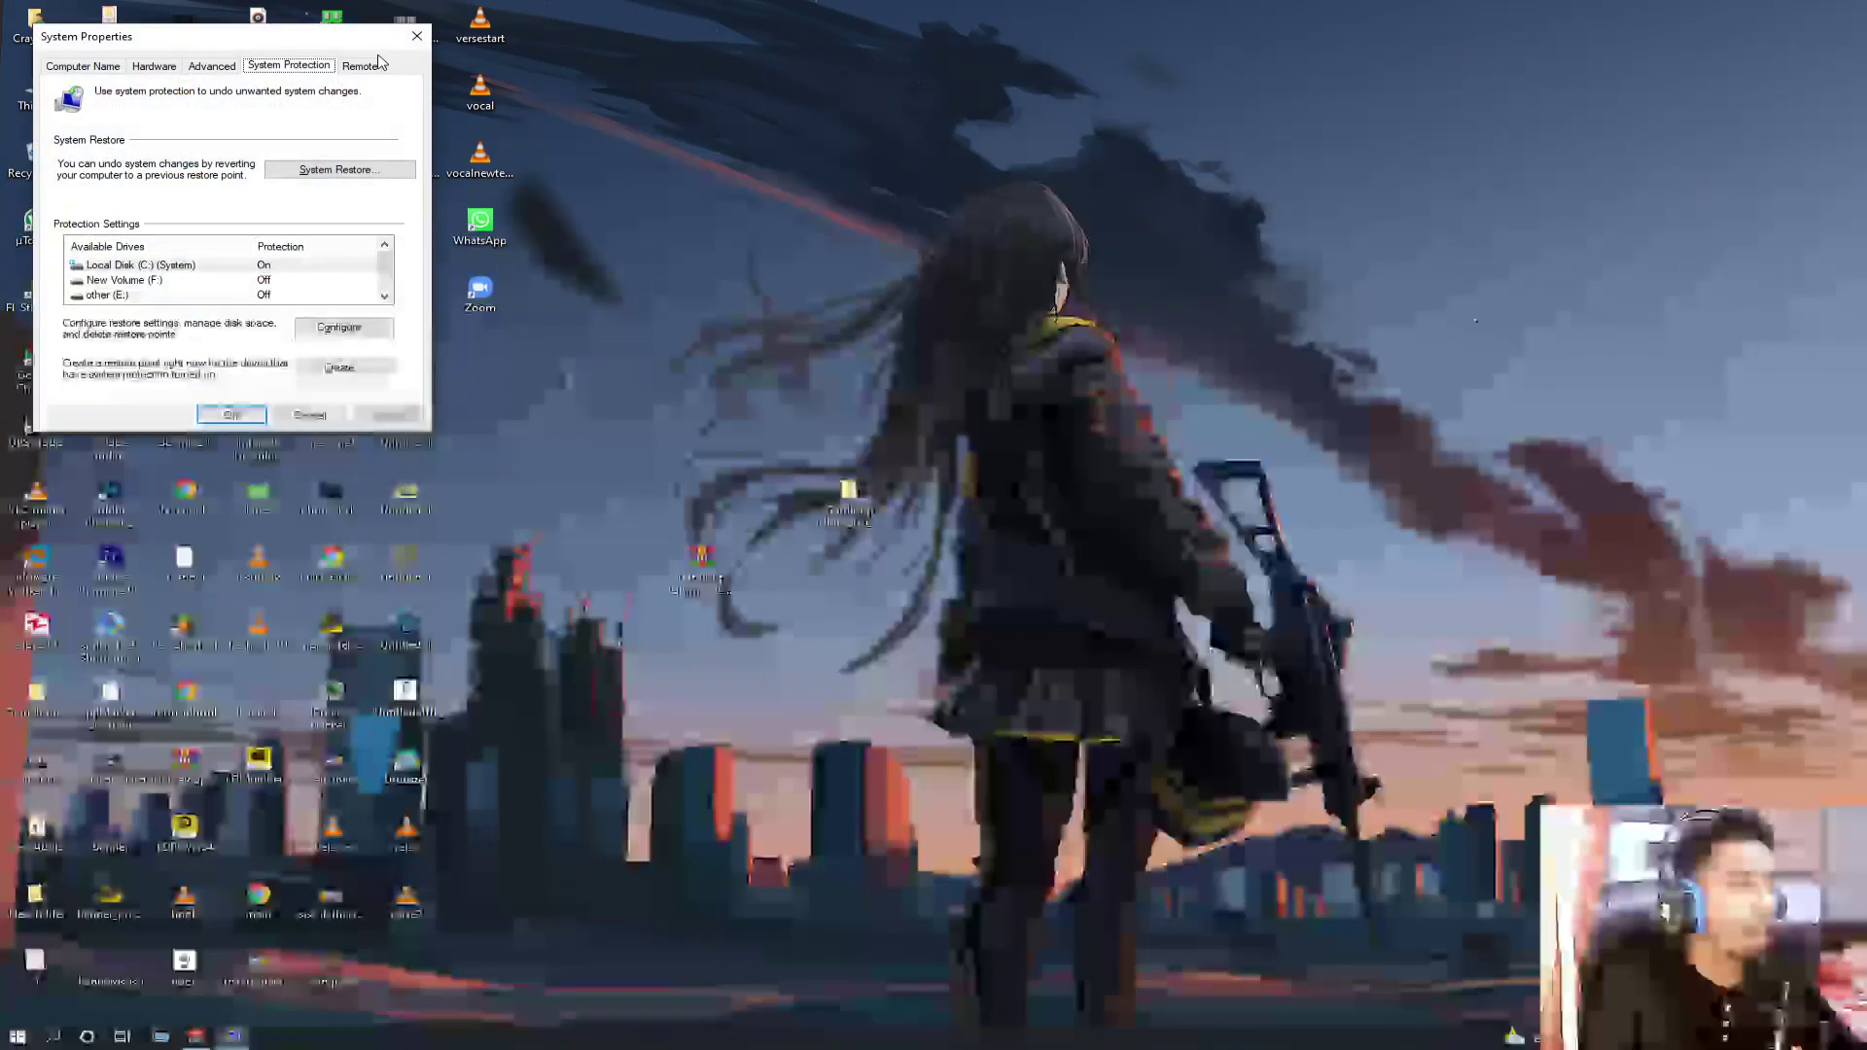
{"action": "left_click_drag", "start_coordinate": [249, 41], "coordinate": [1018, 123]}
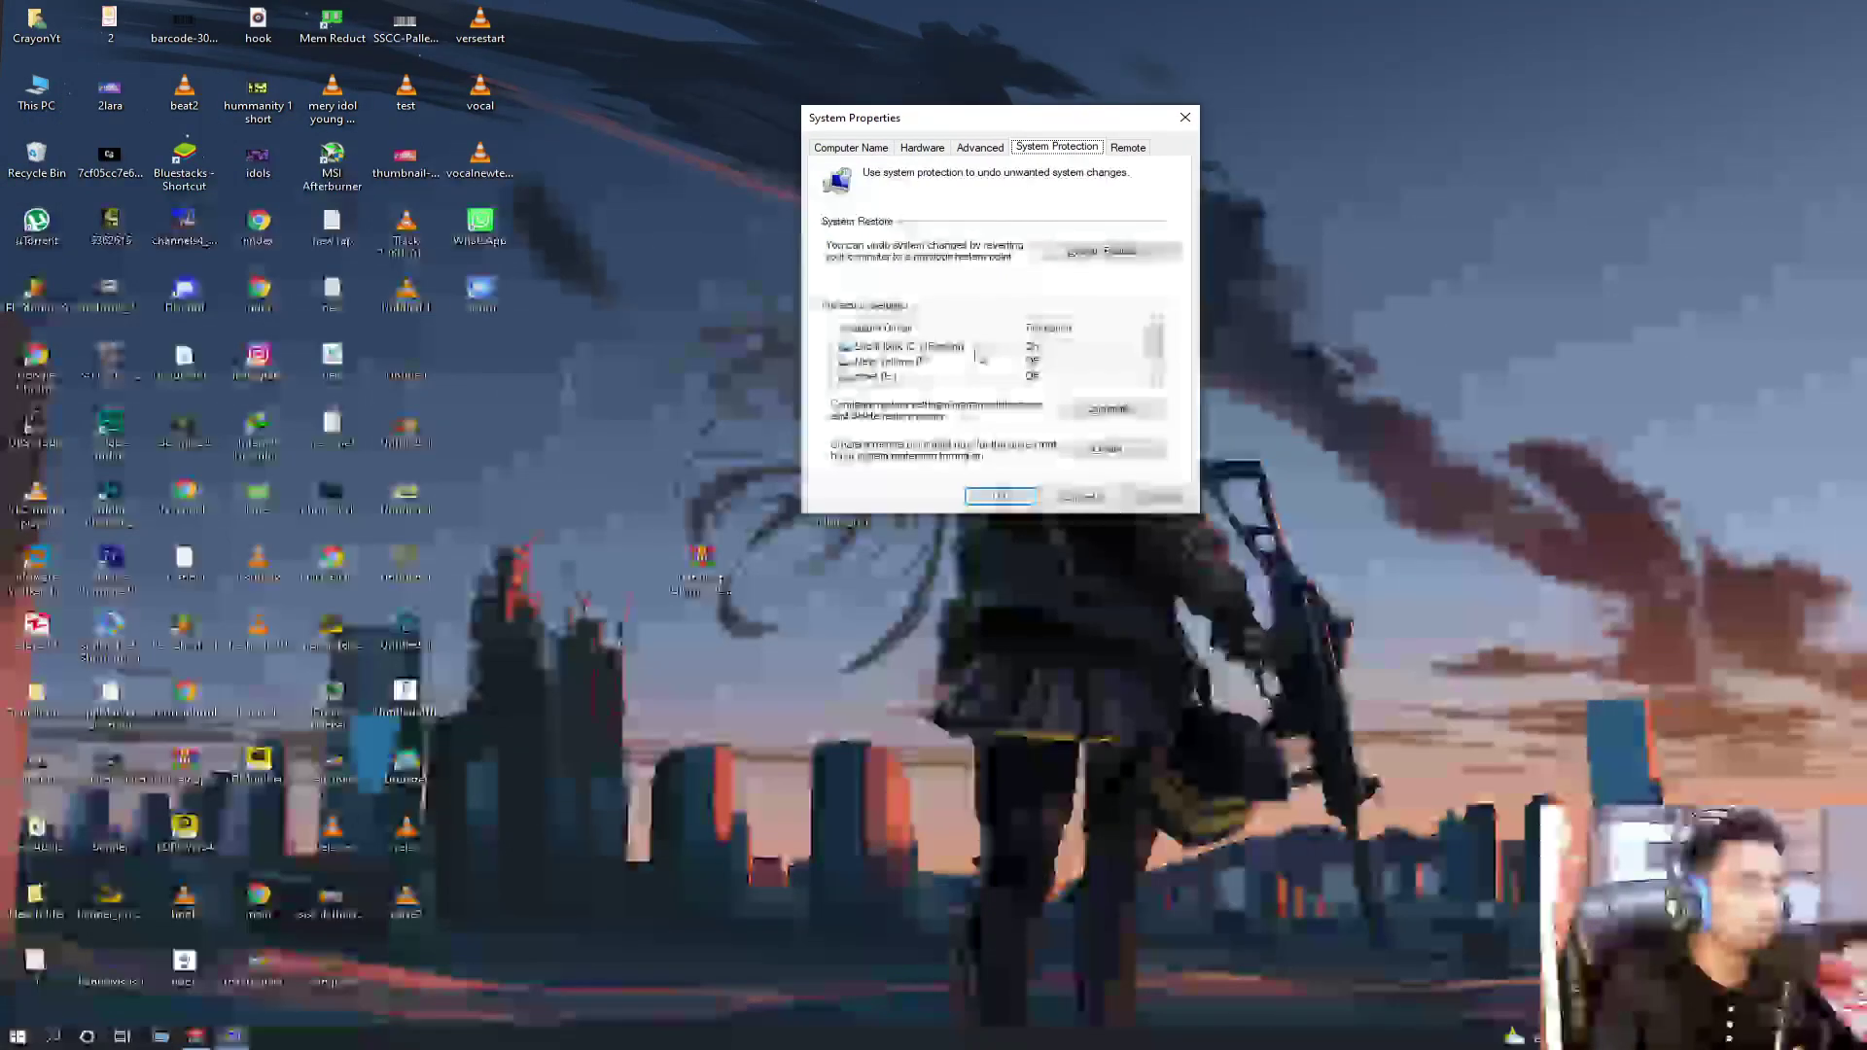
Create a restore point for Local Disk (C:) with the description "backupbeforepackapply"
{"action": "left_click", "coordinate": [979, 353]}
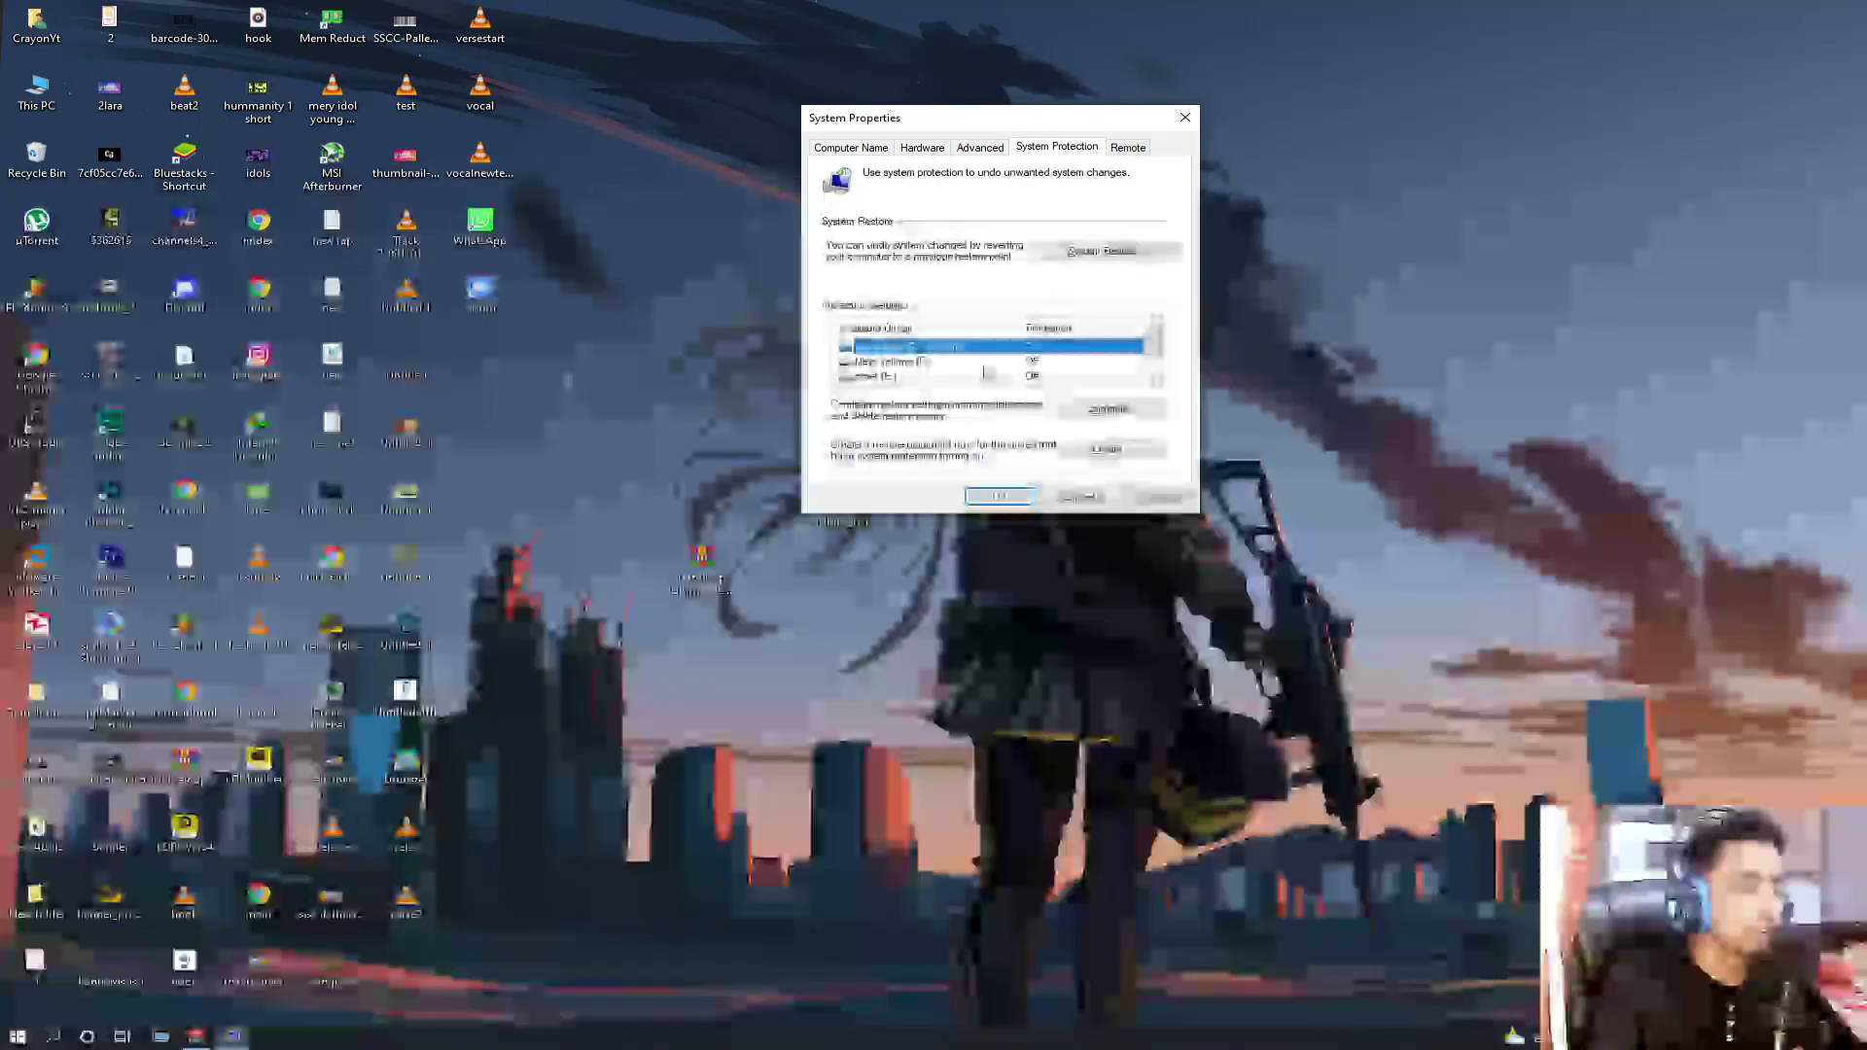
{"action": "left_click", "coordinate": [1111, 452]}
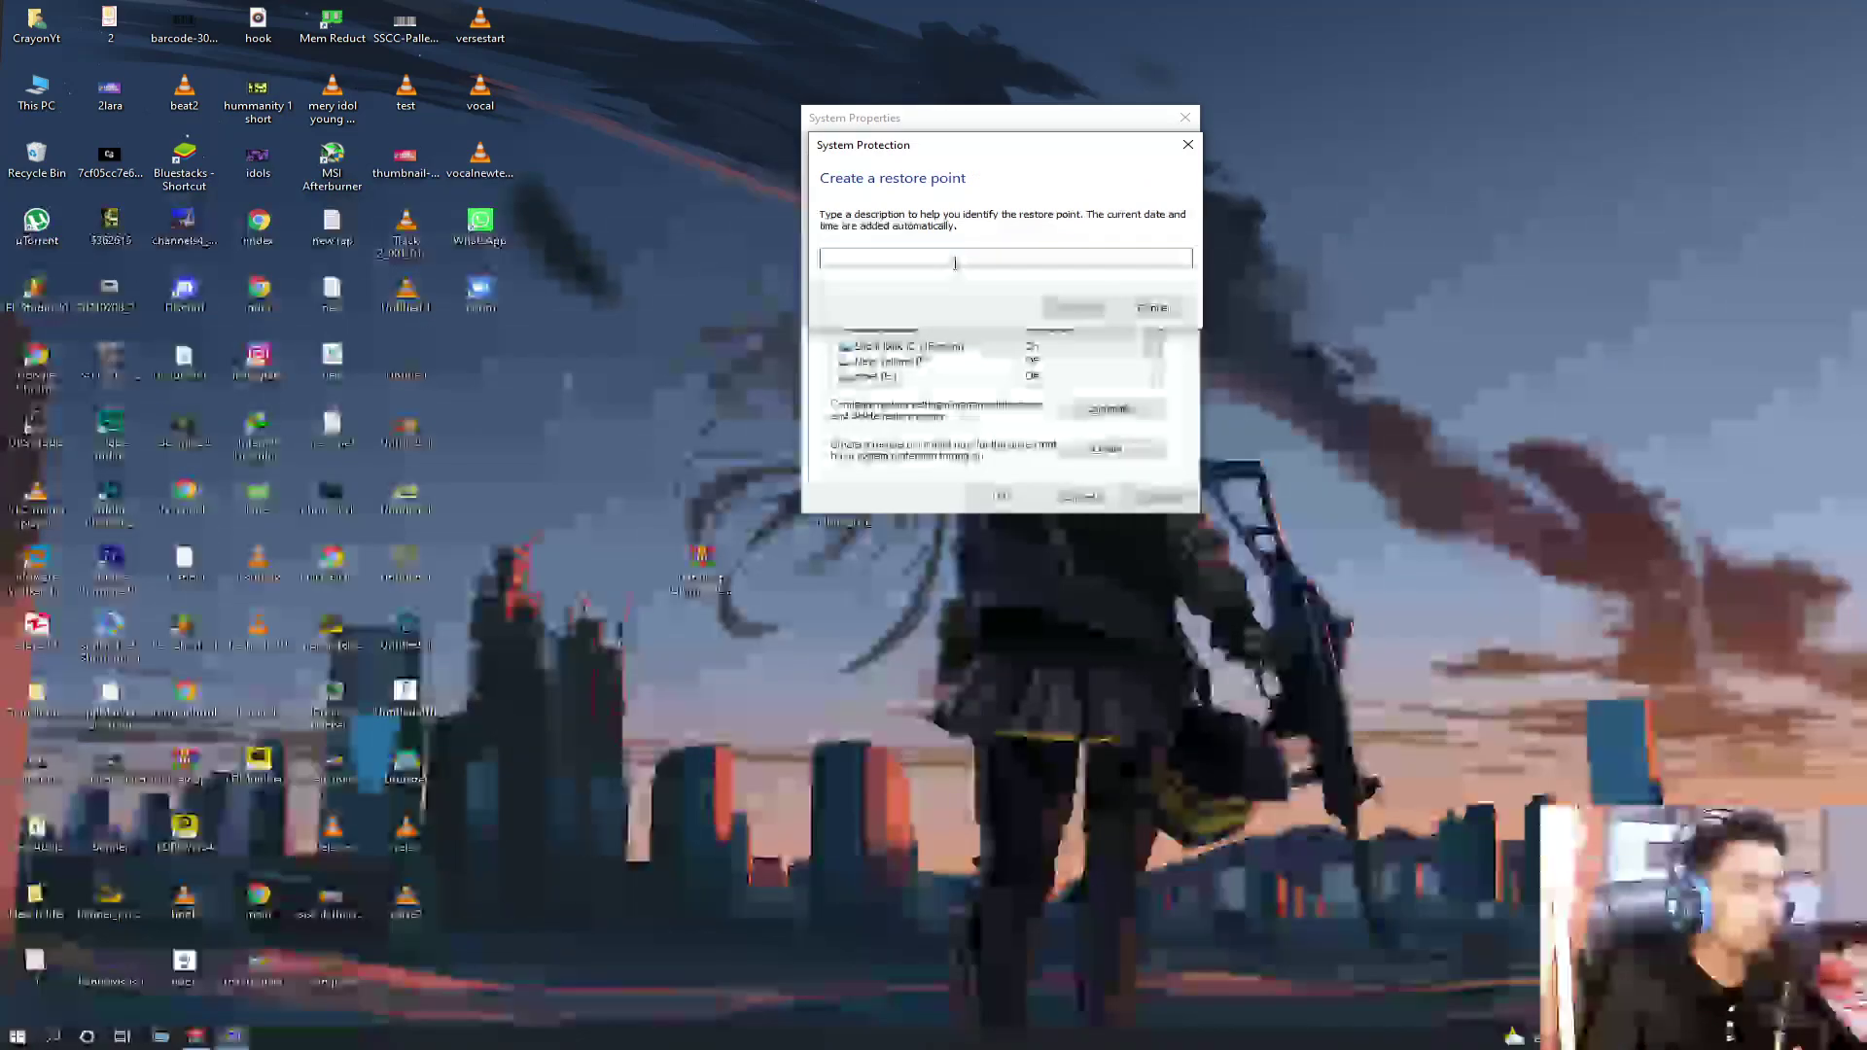
{"action": "type", "text": "bac"}
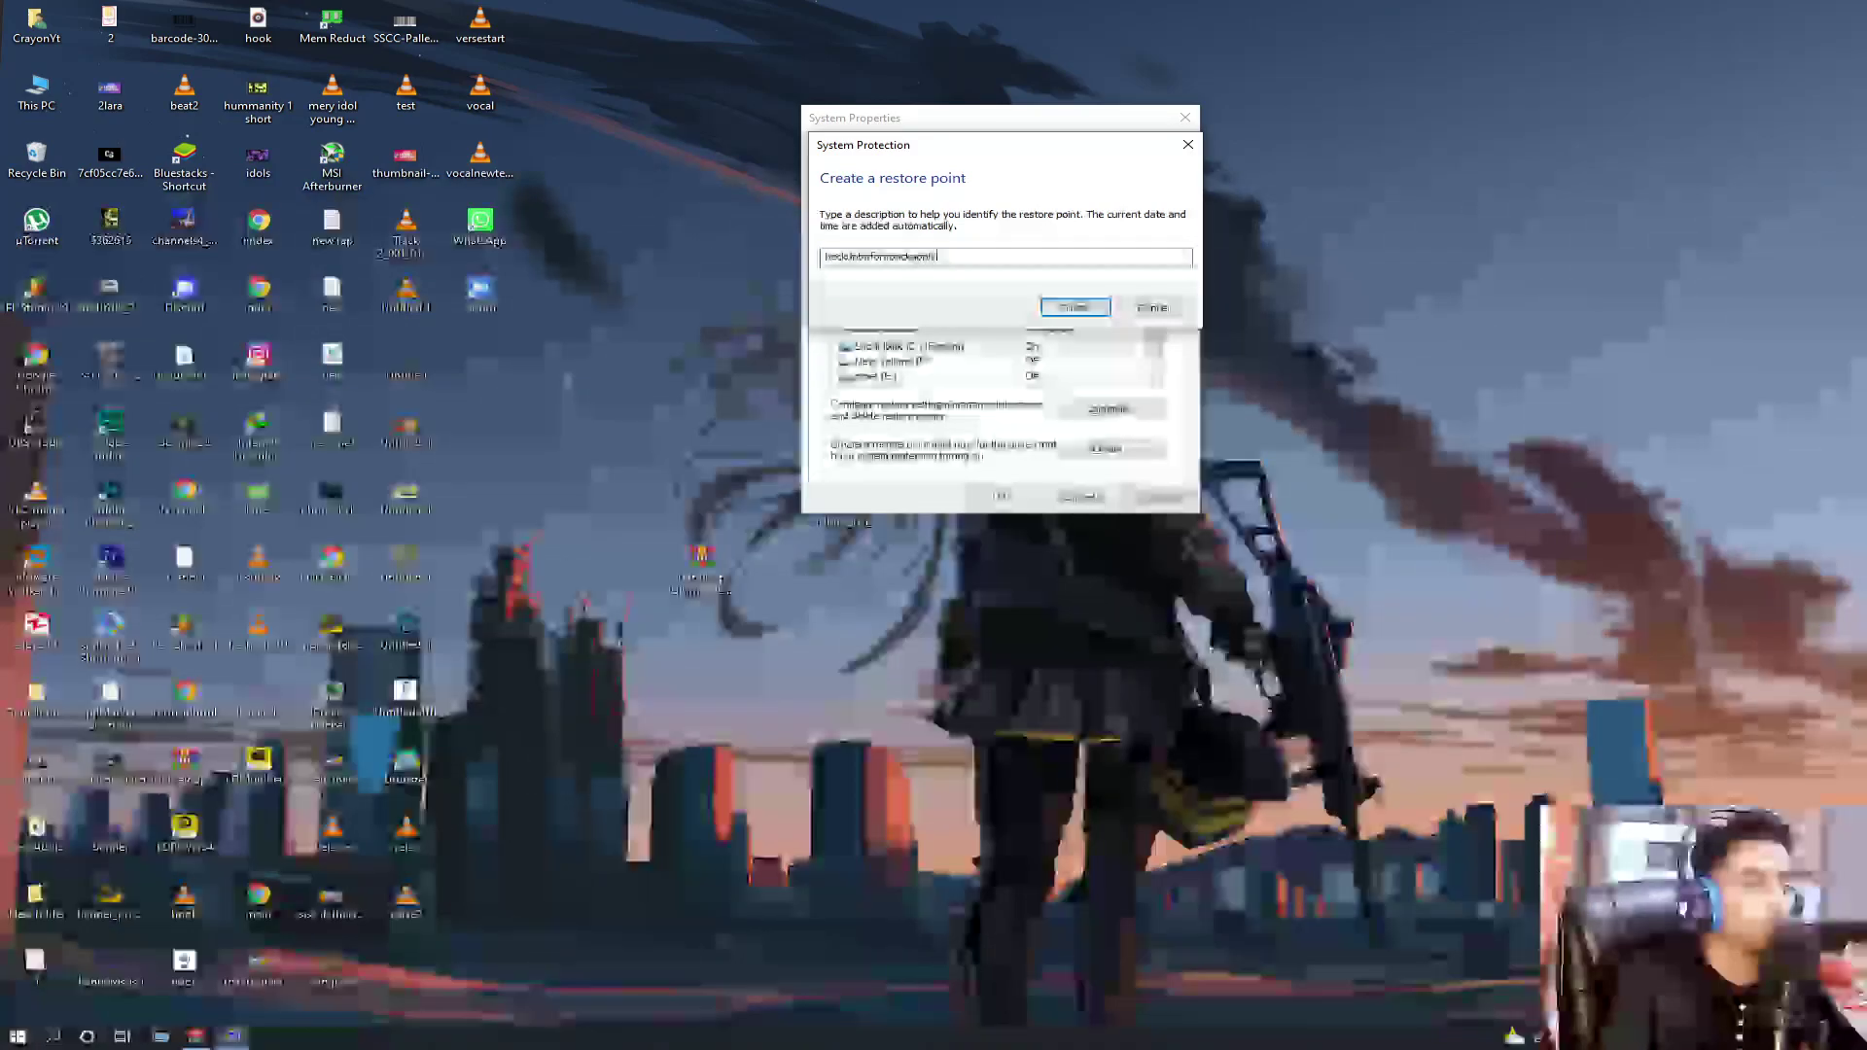
{"action": "type", "text": "kupbeforepackapply"}
{"action": "left_click", "coordinate": [1075, 307]}
{"action": "mouse_move", "coordinate": [1017, 291]}
{"action": "left_mouse_down"}
{"action": "mouse_move", "coordinate": [1213, 309]}
{"action": "mouse_move", "coordinate": [1100, 267]}
{"action": "mouse_move", "coordinate": [972, 283]}
{"action": "mouse_move", "coordinate": [1007, 309]}
{"action": "left_mouse_up"}
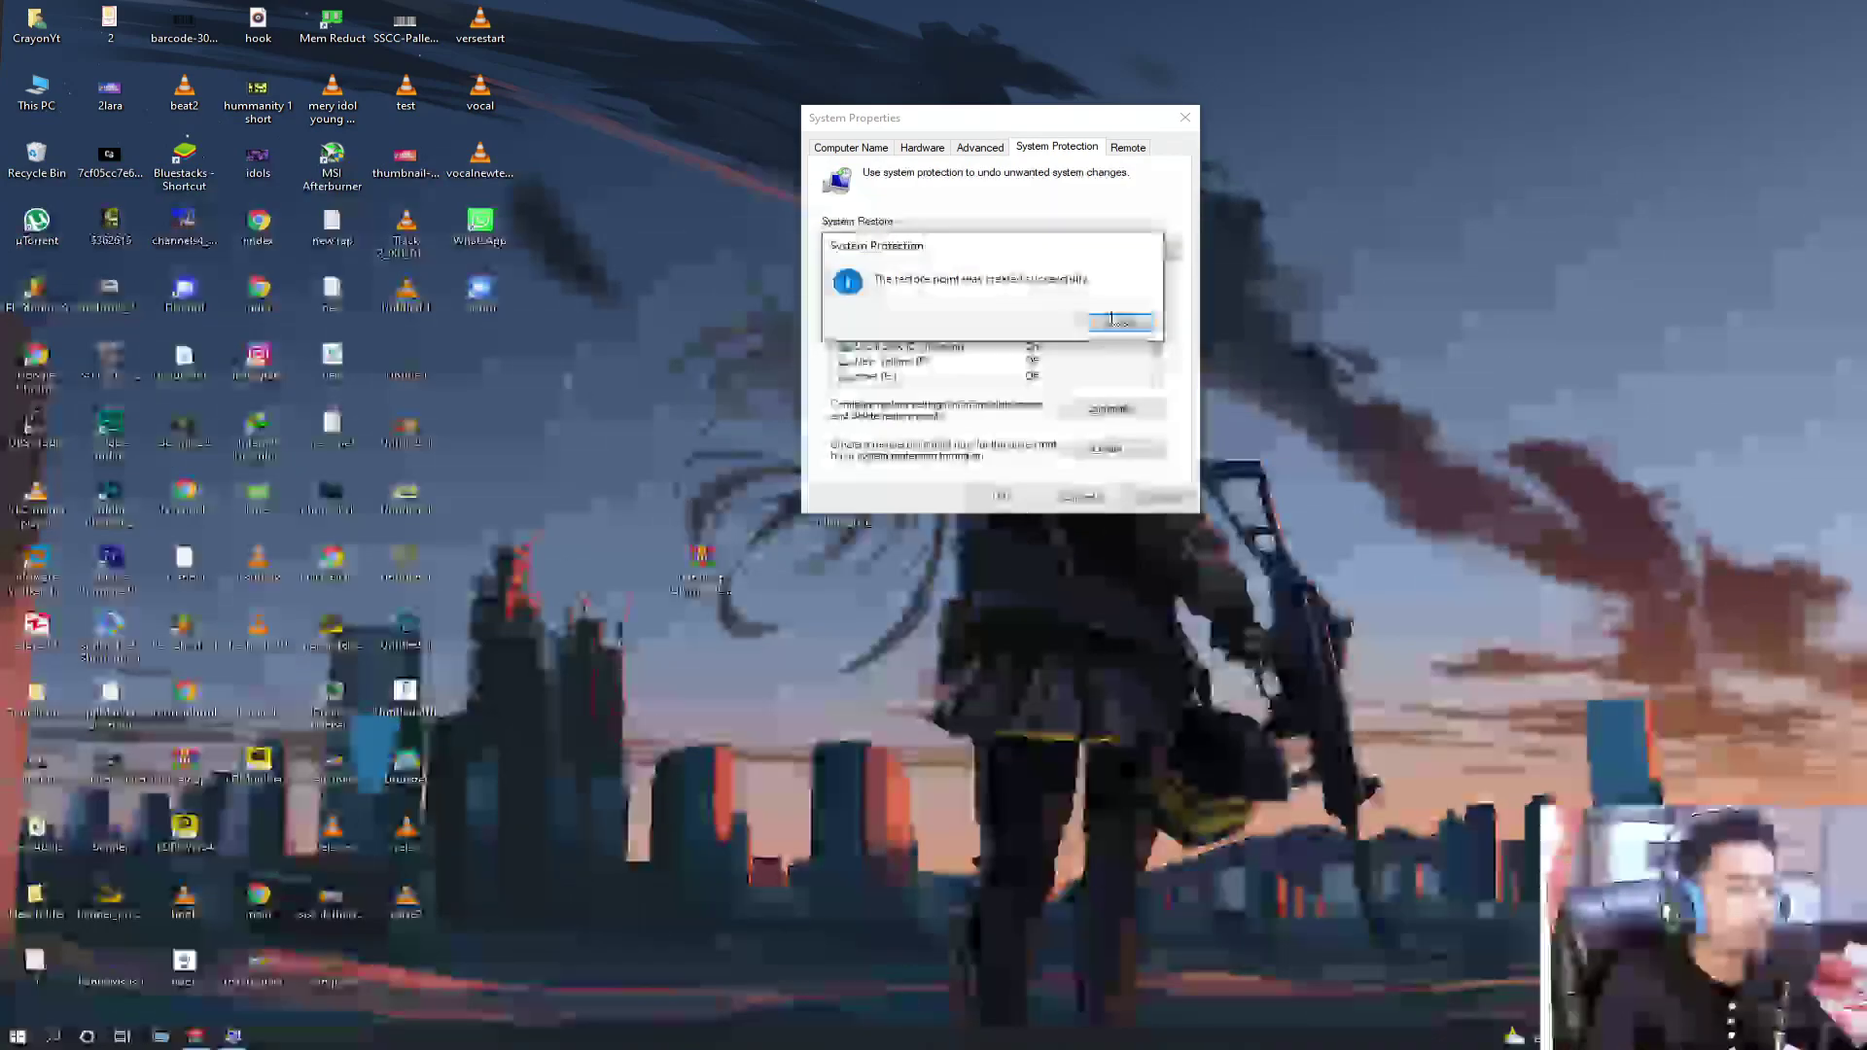
{"action": "left_click", "coordinate": [1118, 322]}
Review the available restore points in System Restore, cancel the restore, and close System Properties
{"action": "left_click", "coordinate": [1121, 254]}
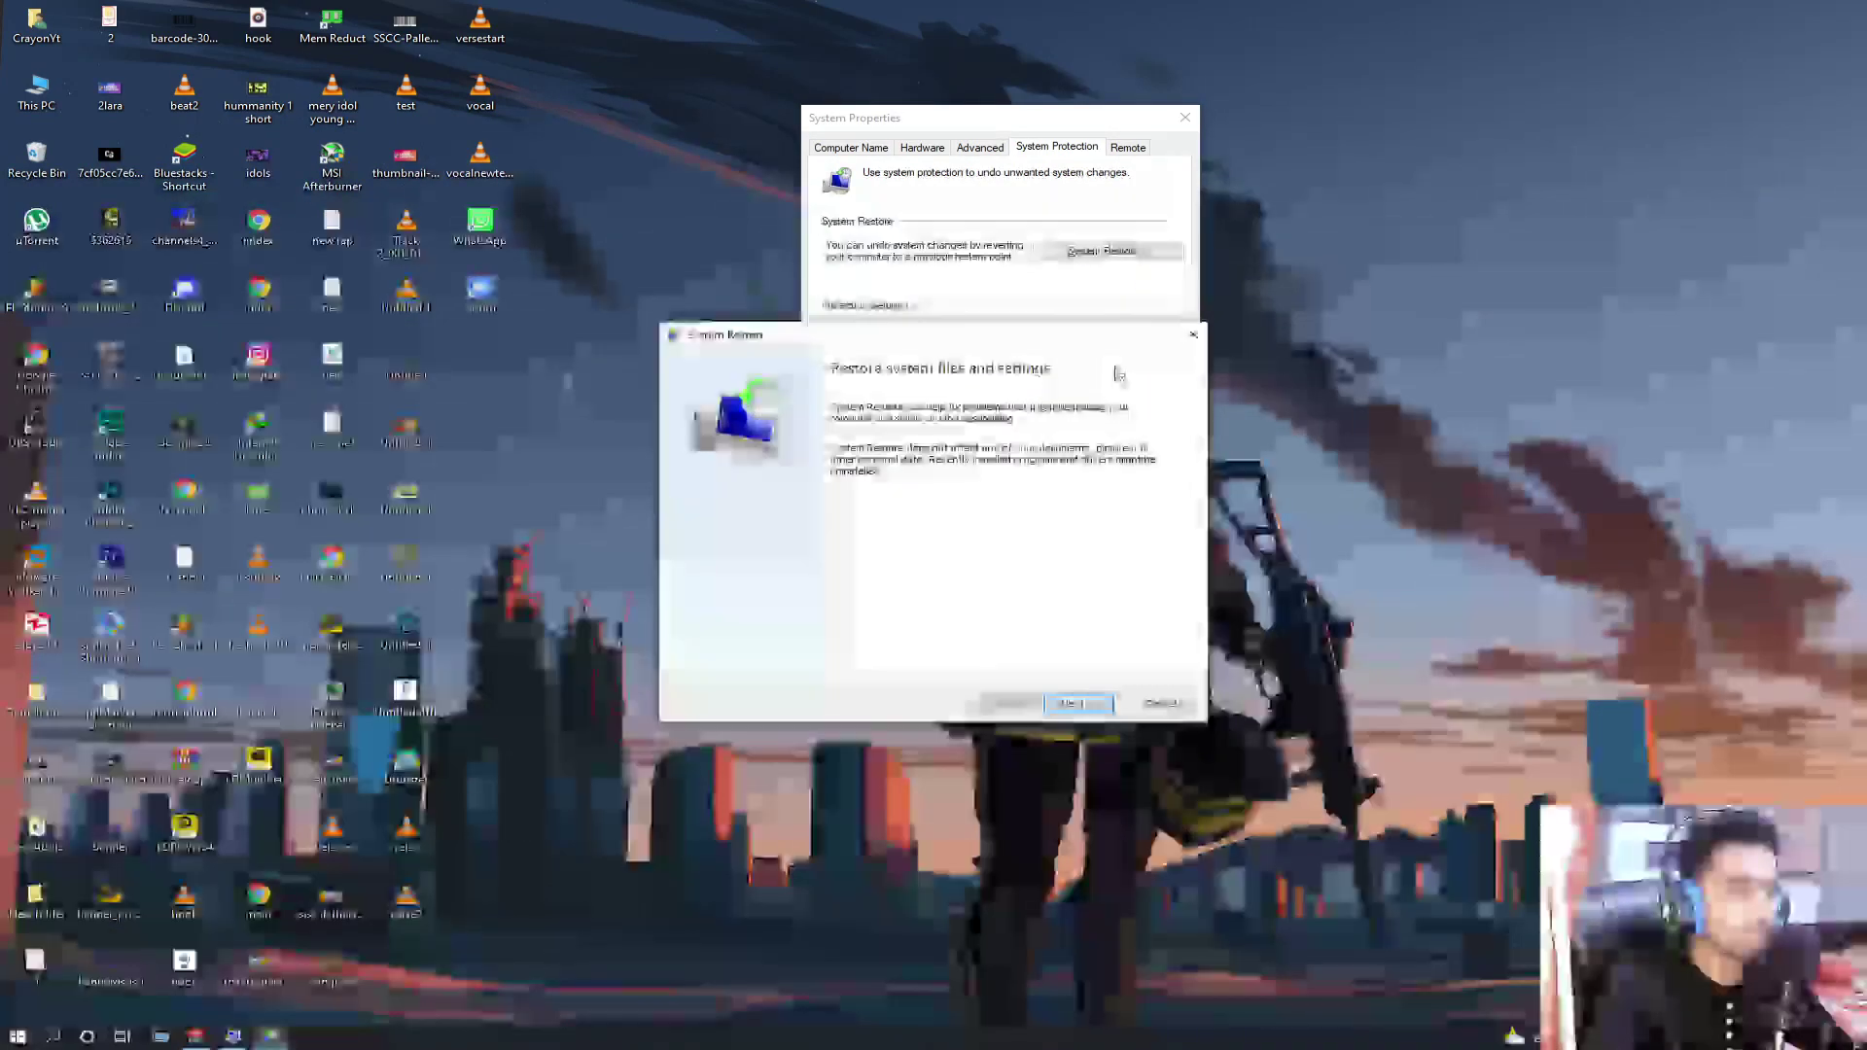
{"action": "left_click", "coordinate": [1081, 703]}
{"action": "left_click", "coordinate": [935, 508]}
{"action": "left_click", "coordinate": [939, 493]}
{"action": "left_click", "coordinate": [943, 478]}
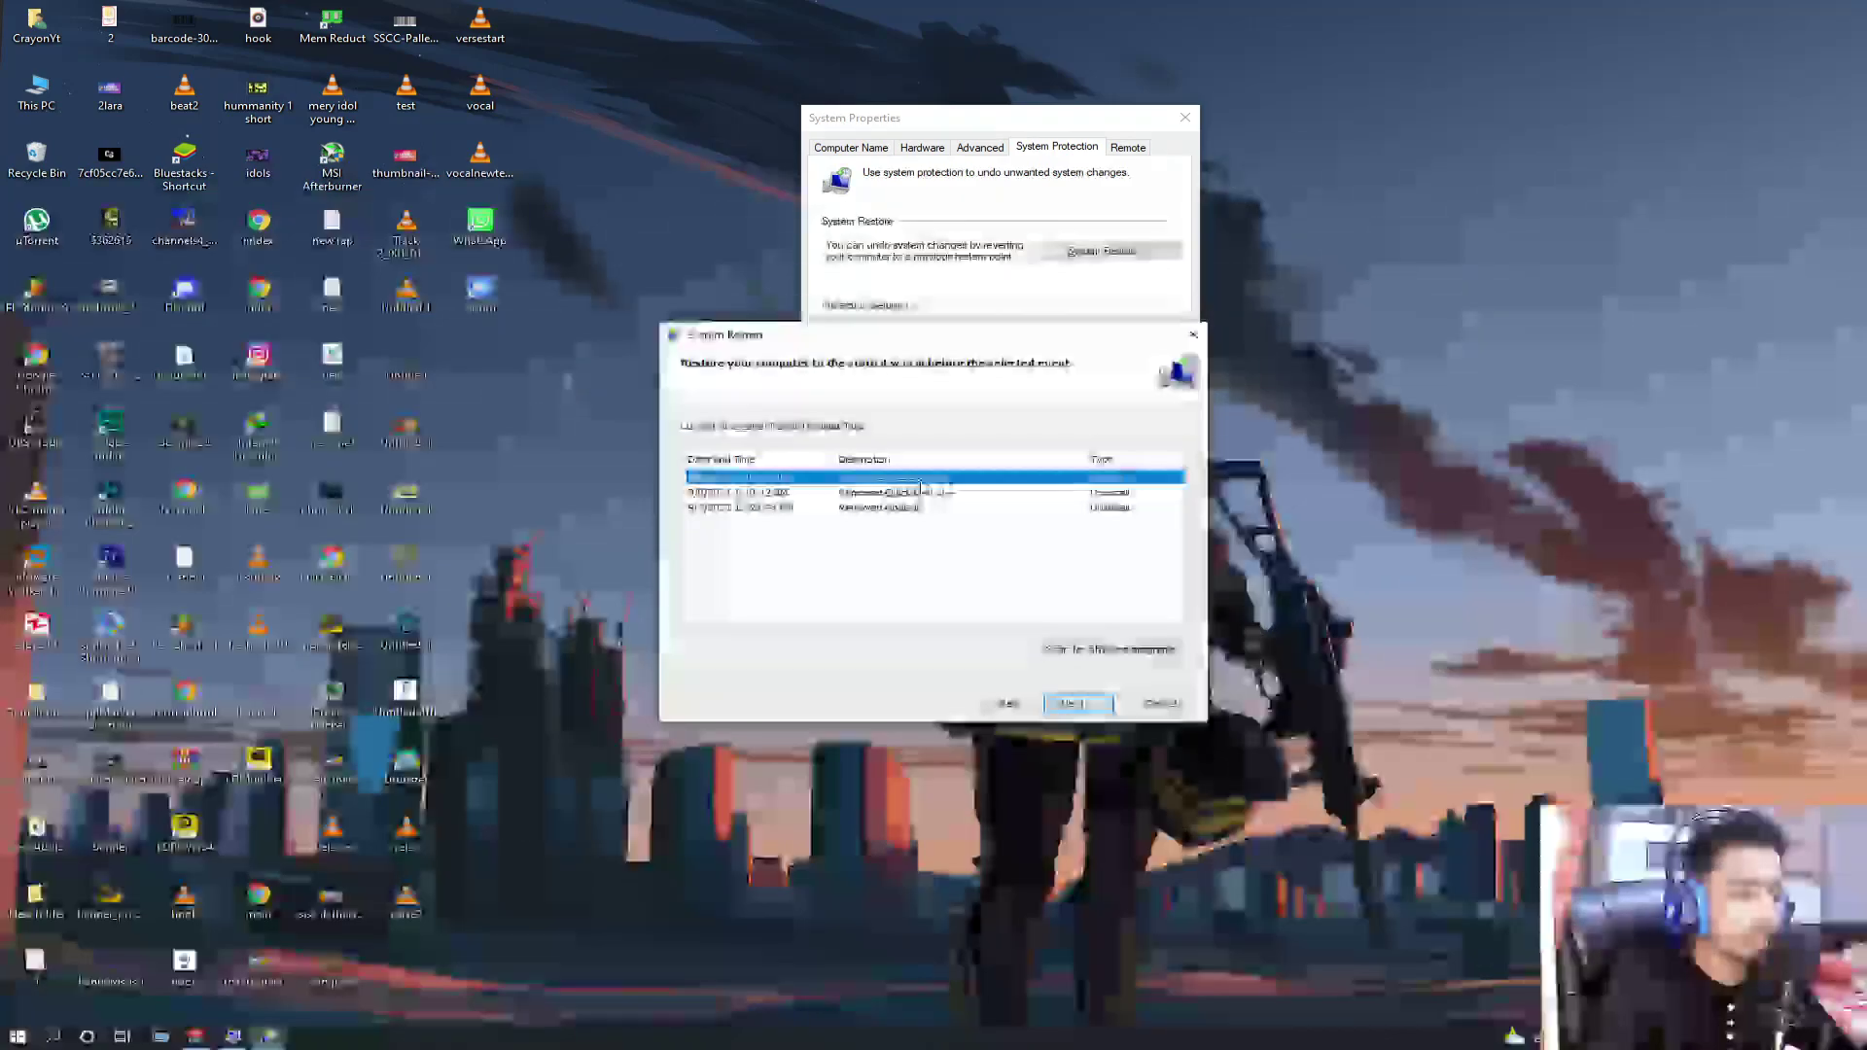
{"action": "left_click", "coordinate": [1162, 704]}
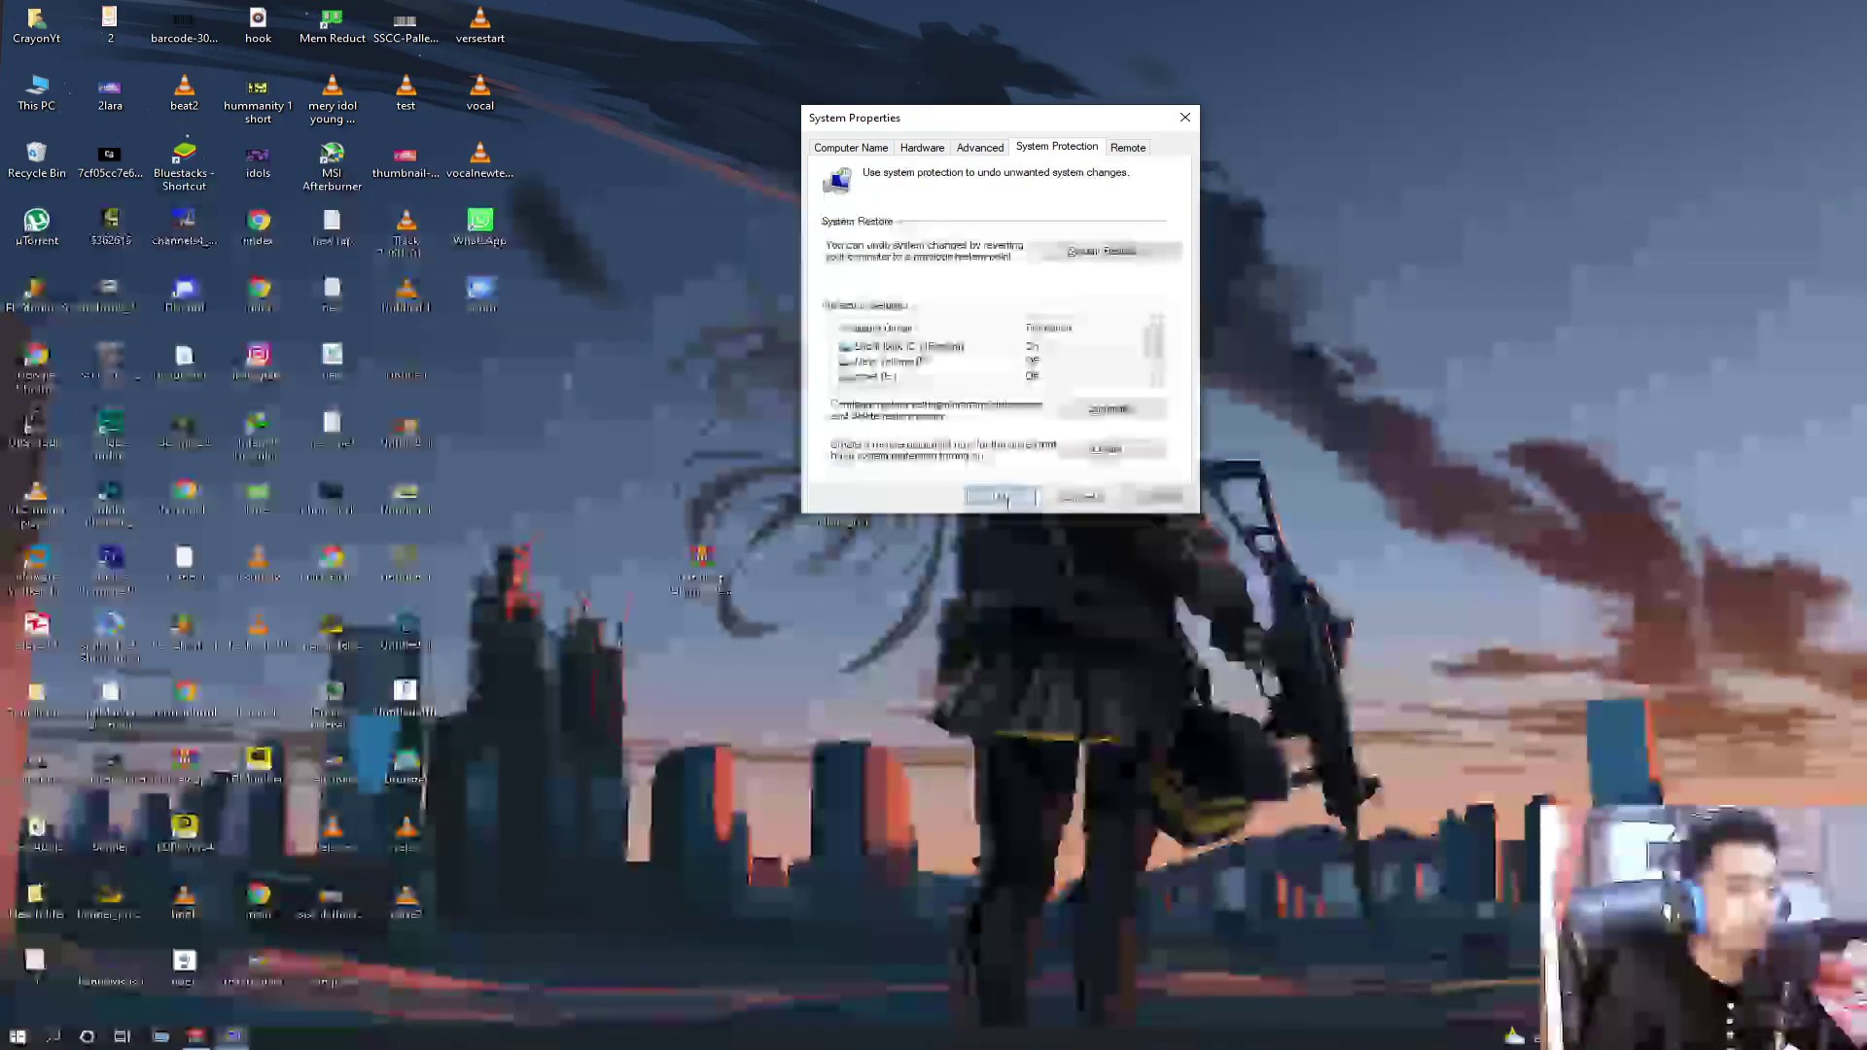
{"action": "left_click", "coordinate": [1000, 498]}
{"action": "left_click_drag", "start_coordinate": [835, 124], "coordinate": [885, 790]}
{"action": "left_click", "coordinate": [720, 581]}
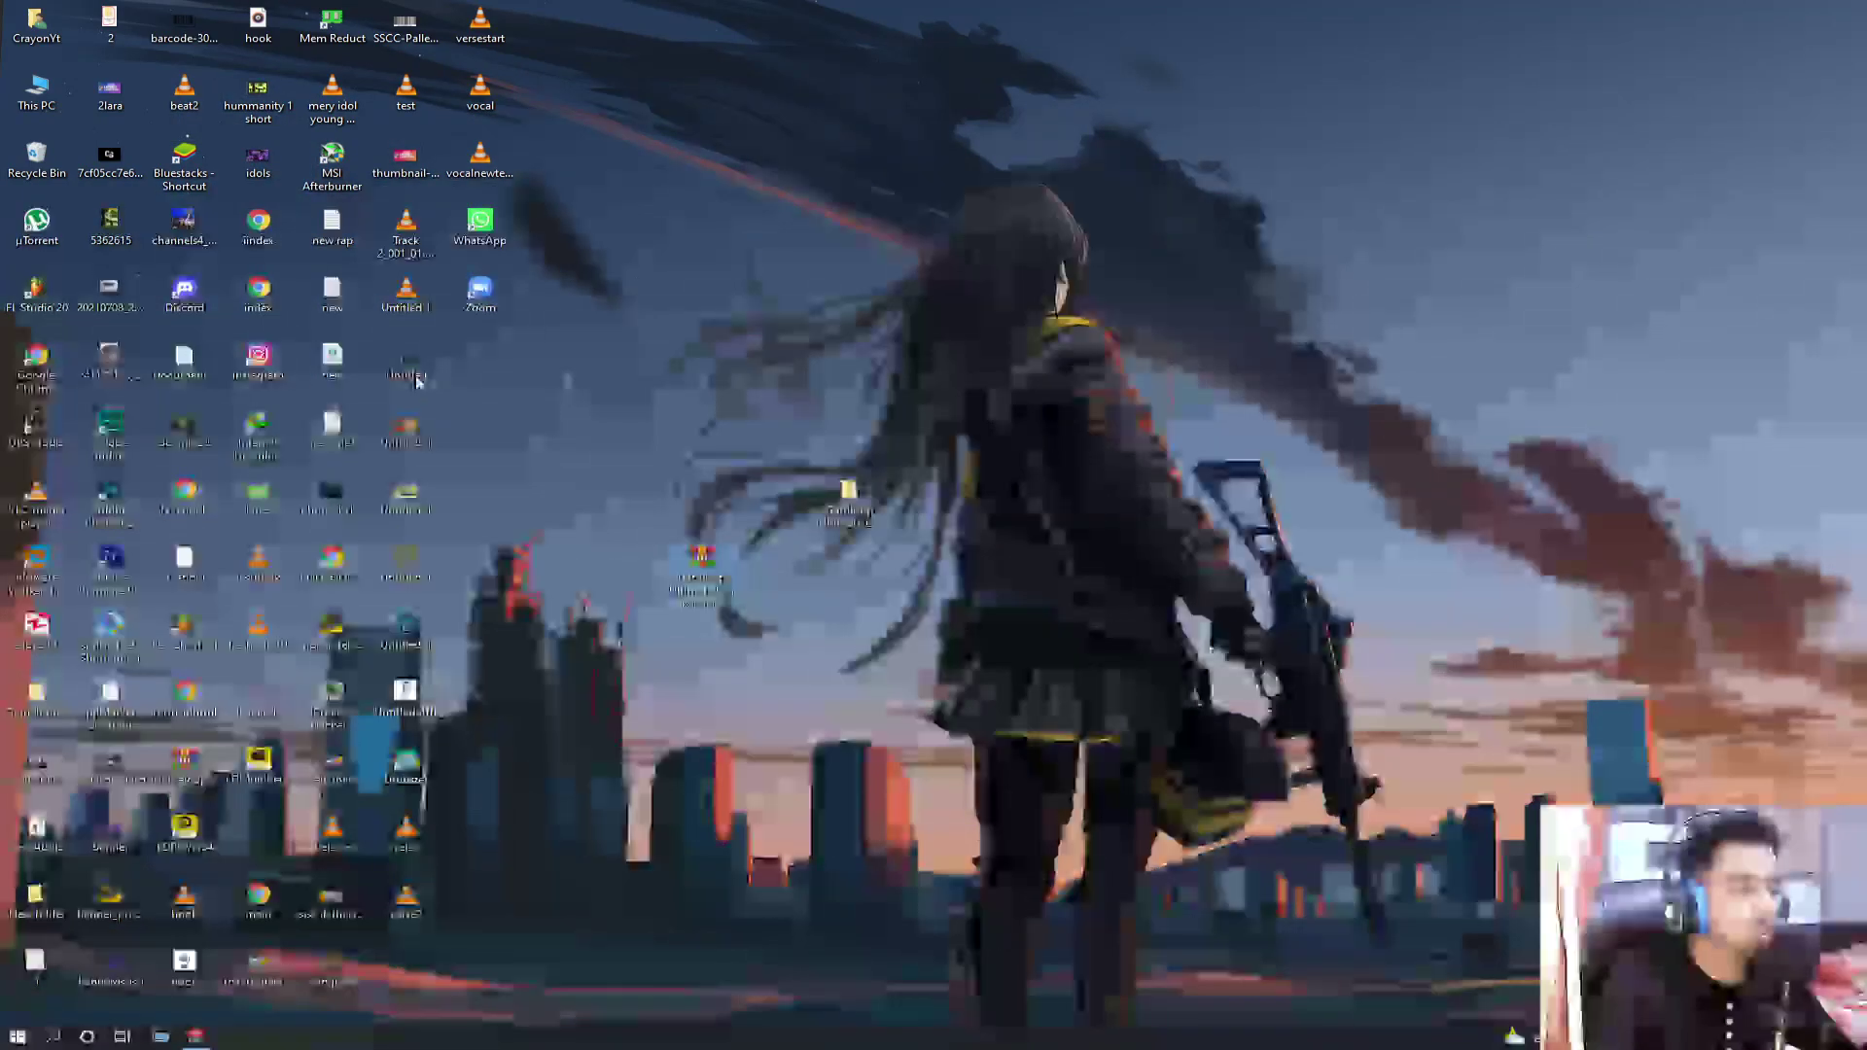
View the Untitled image on the desktop to examine the download post for the Gameloop lag fix pack, and close it
{"action": "double_click", "coordinate": [406, 368]}
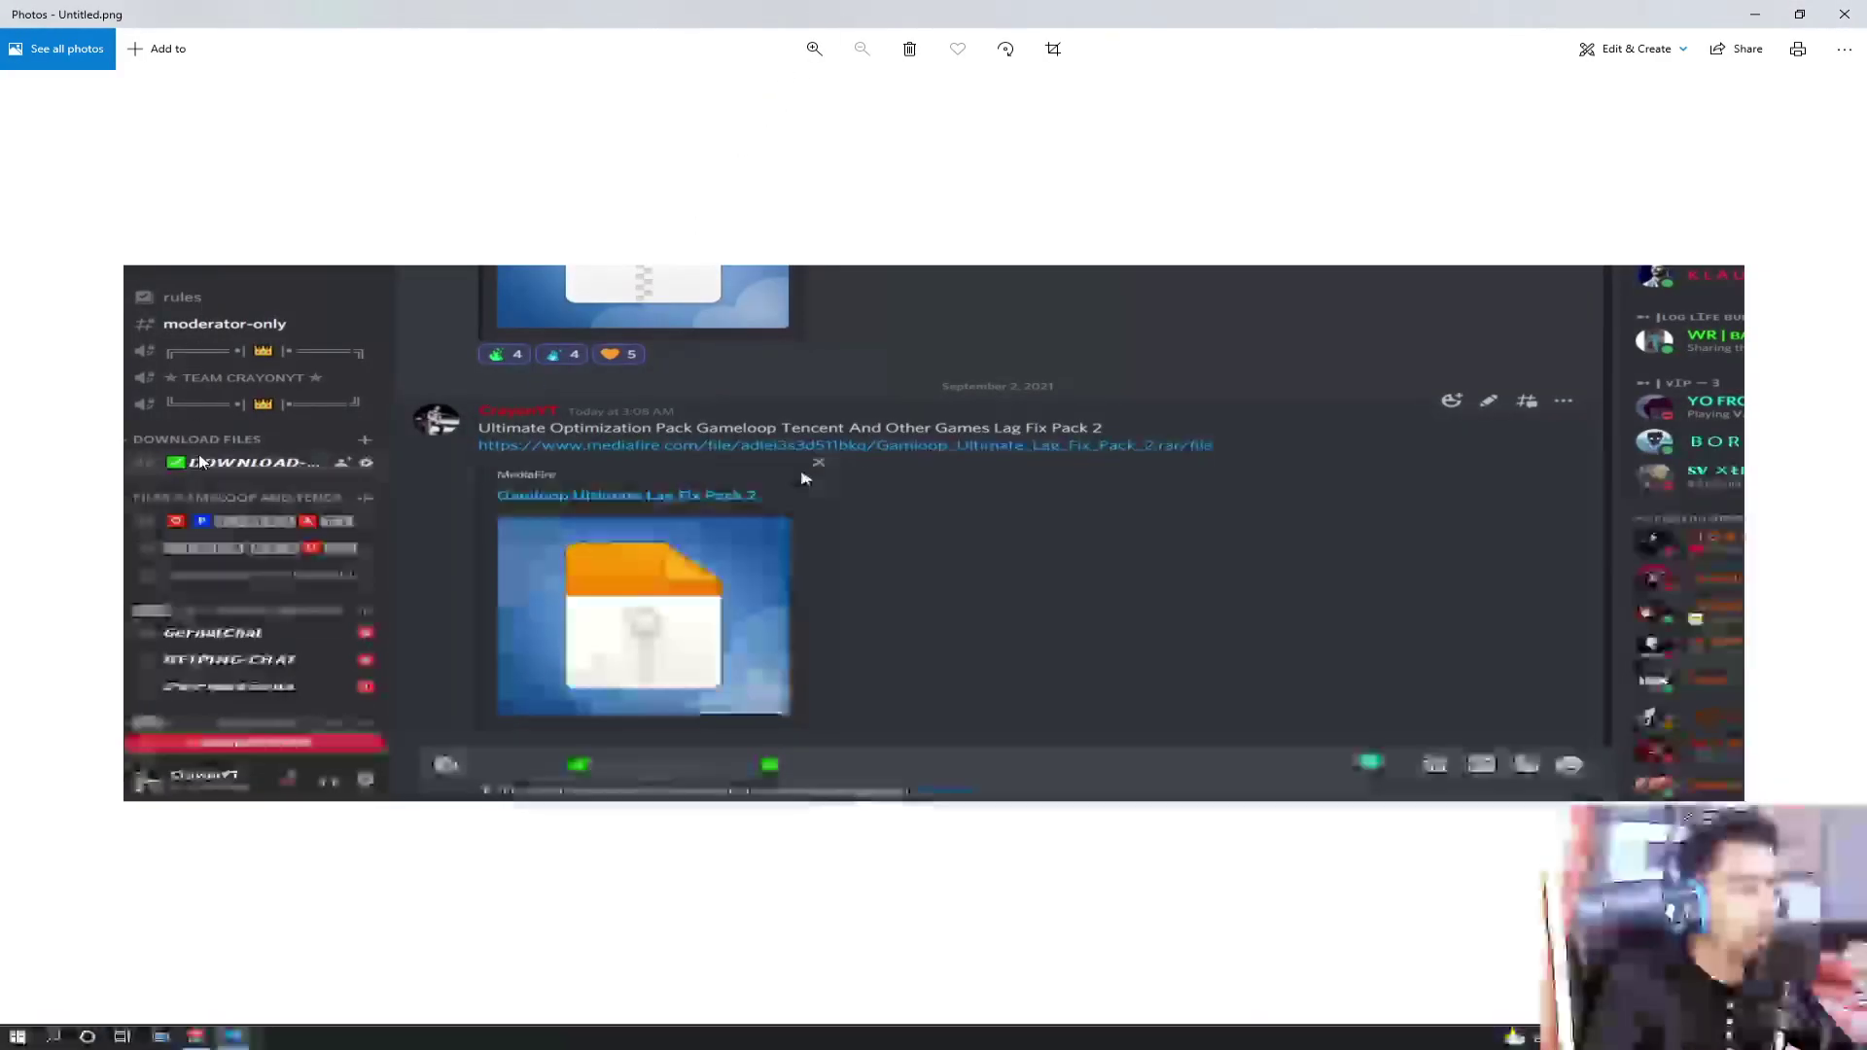
{"action": "scroll", "coordinate": [555, 376], "scroll_direction": "up", "scroll_amount": 1}
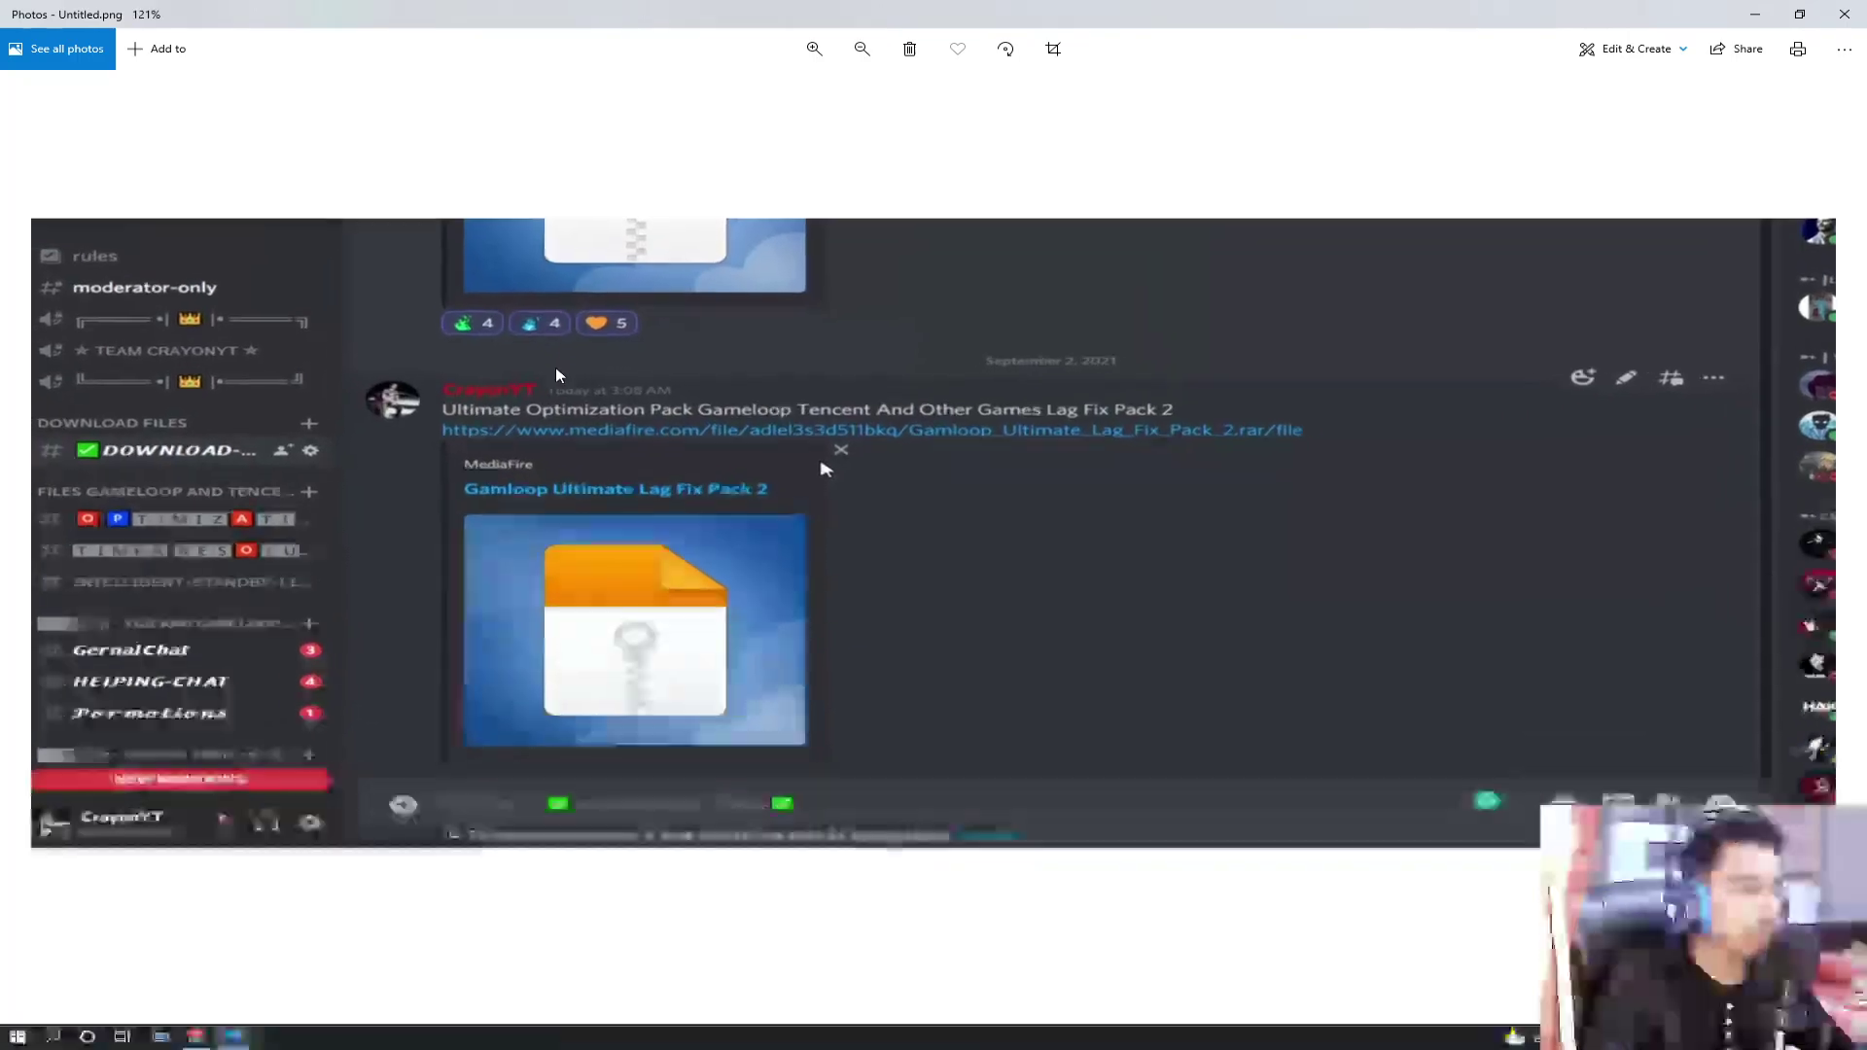
{"action": "scroll", "coordinate": [1031, 437], "scroll_direction": "down", "scroll_amount": 3}
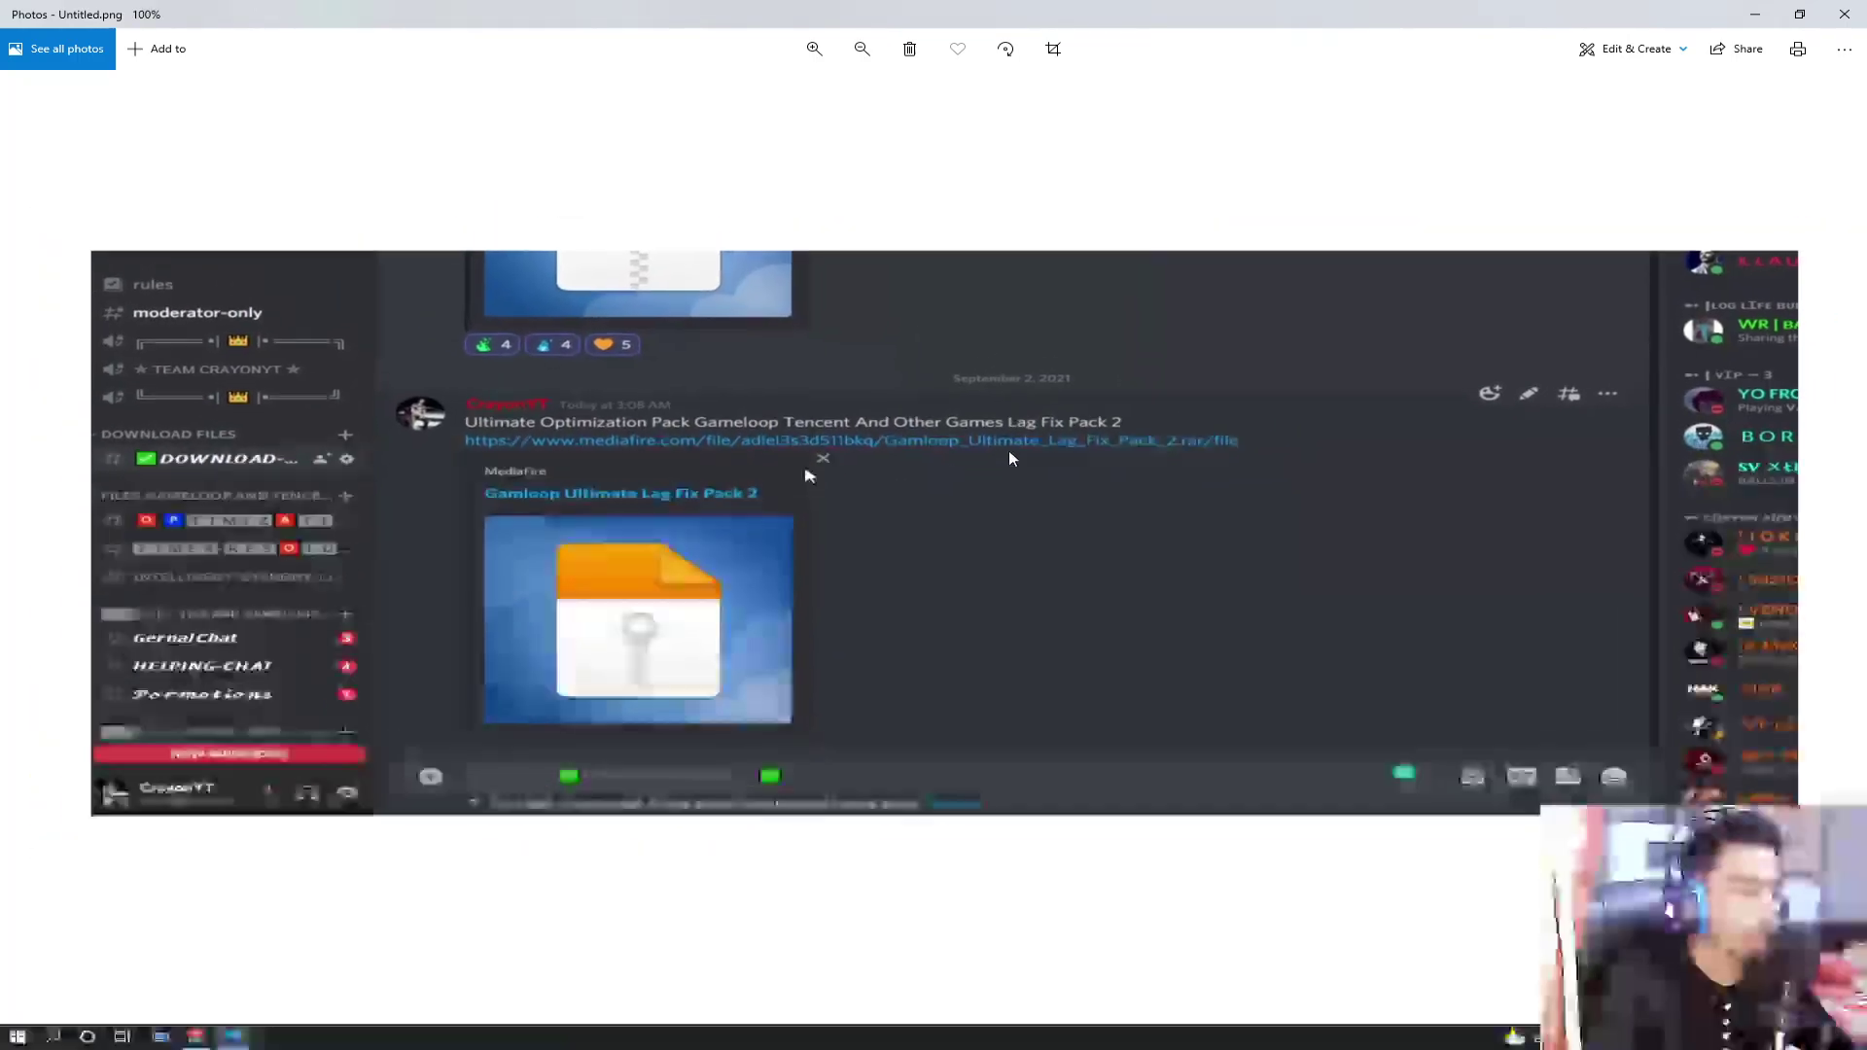
{"action": "left_click", "coordinate": [1844, 13]}
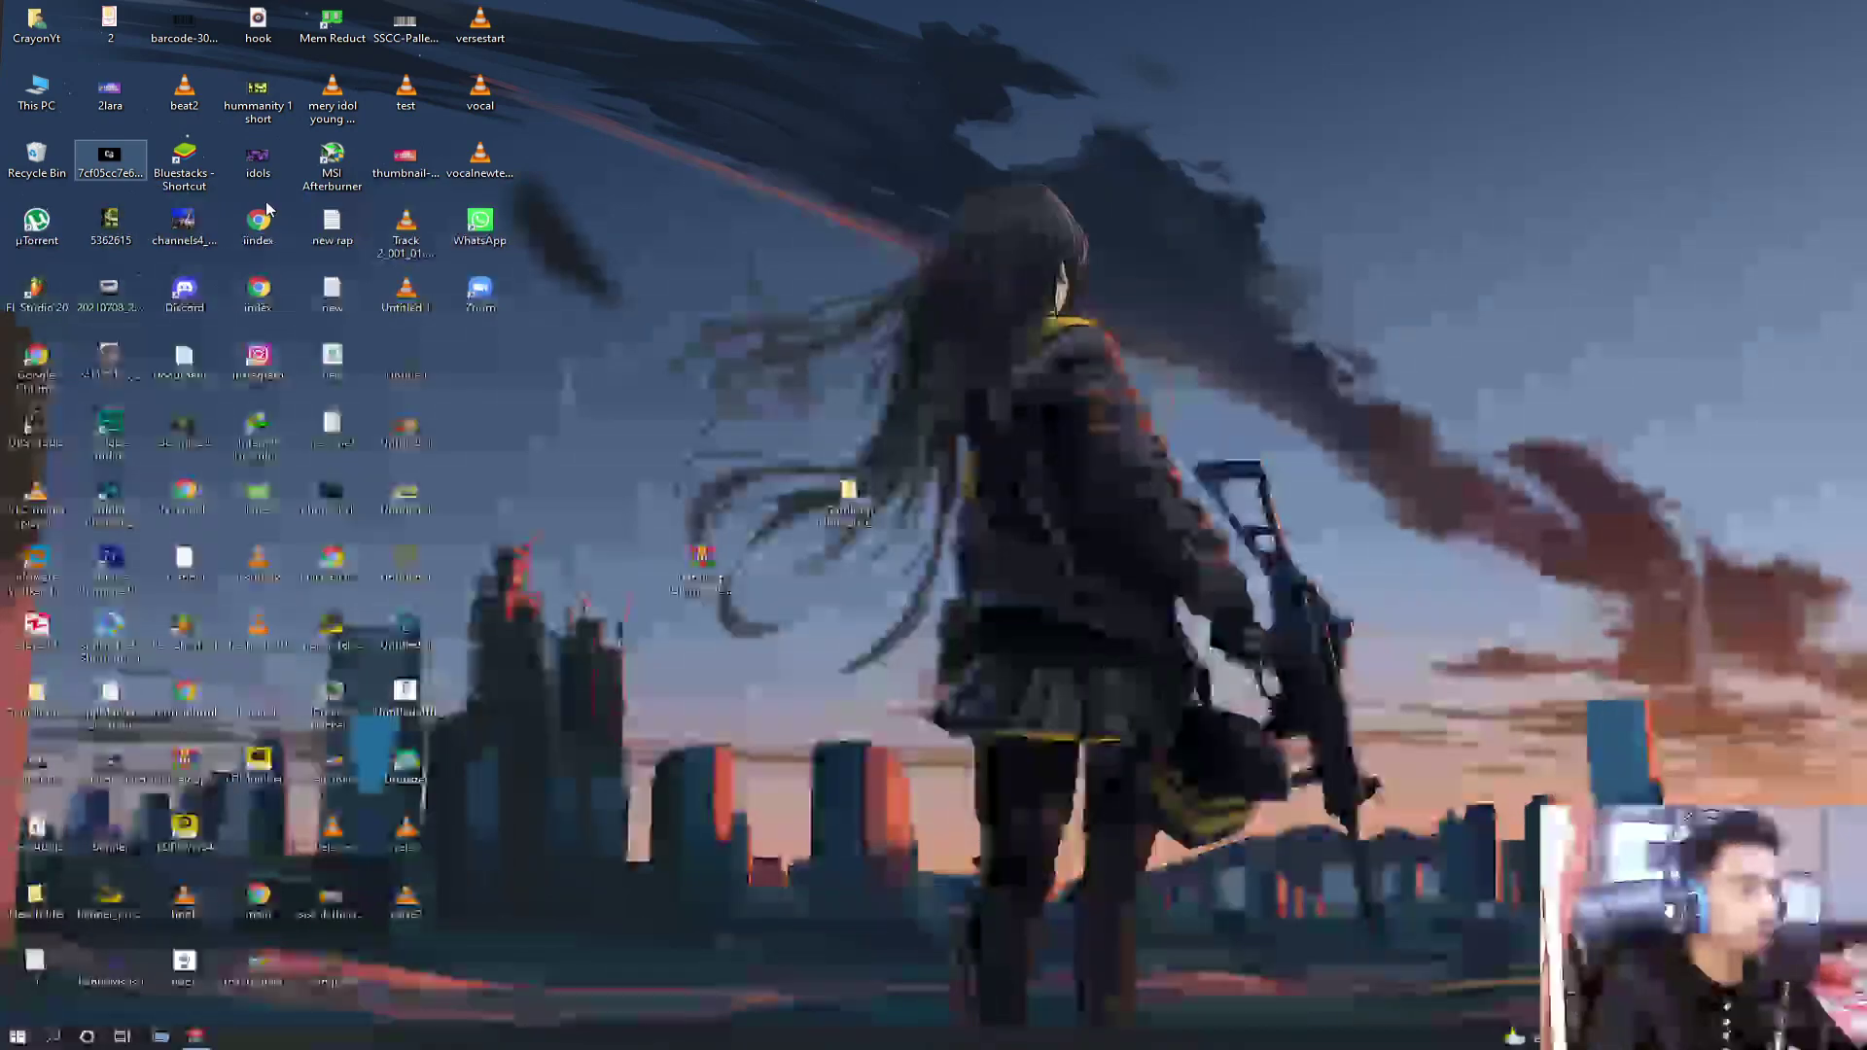
{"action": "double_click", "coordinate": [406, 374]}
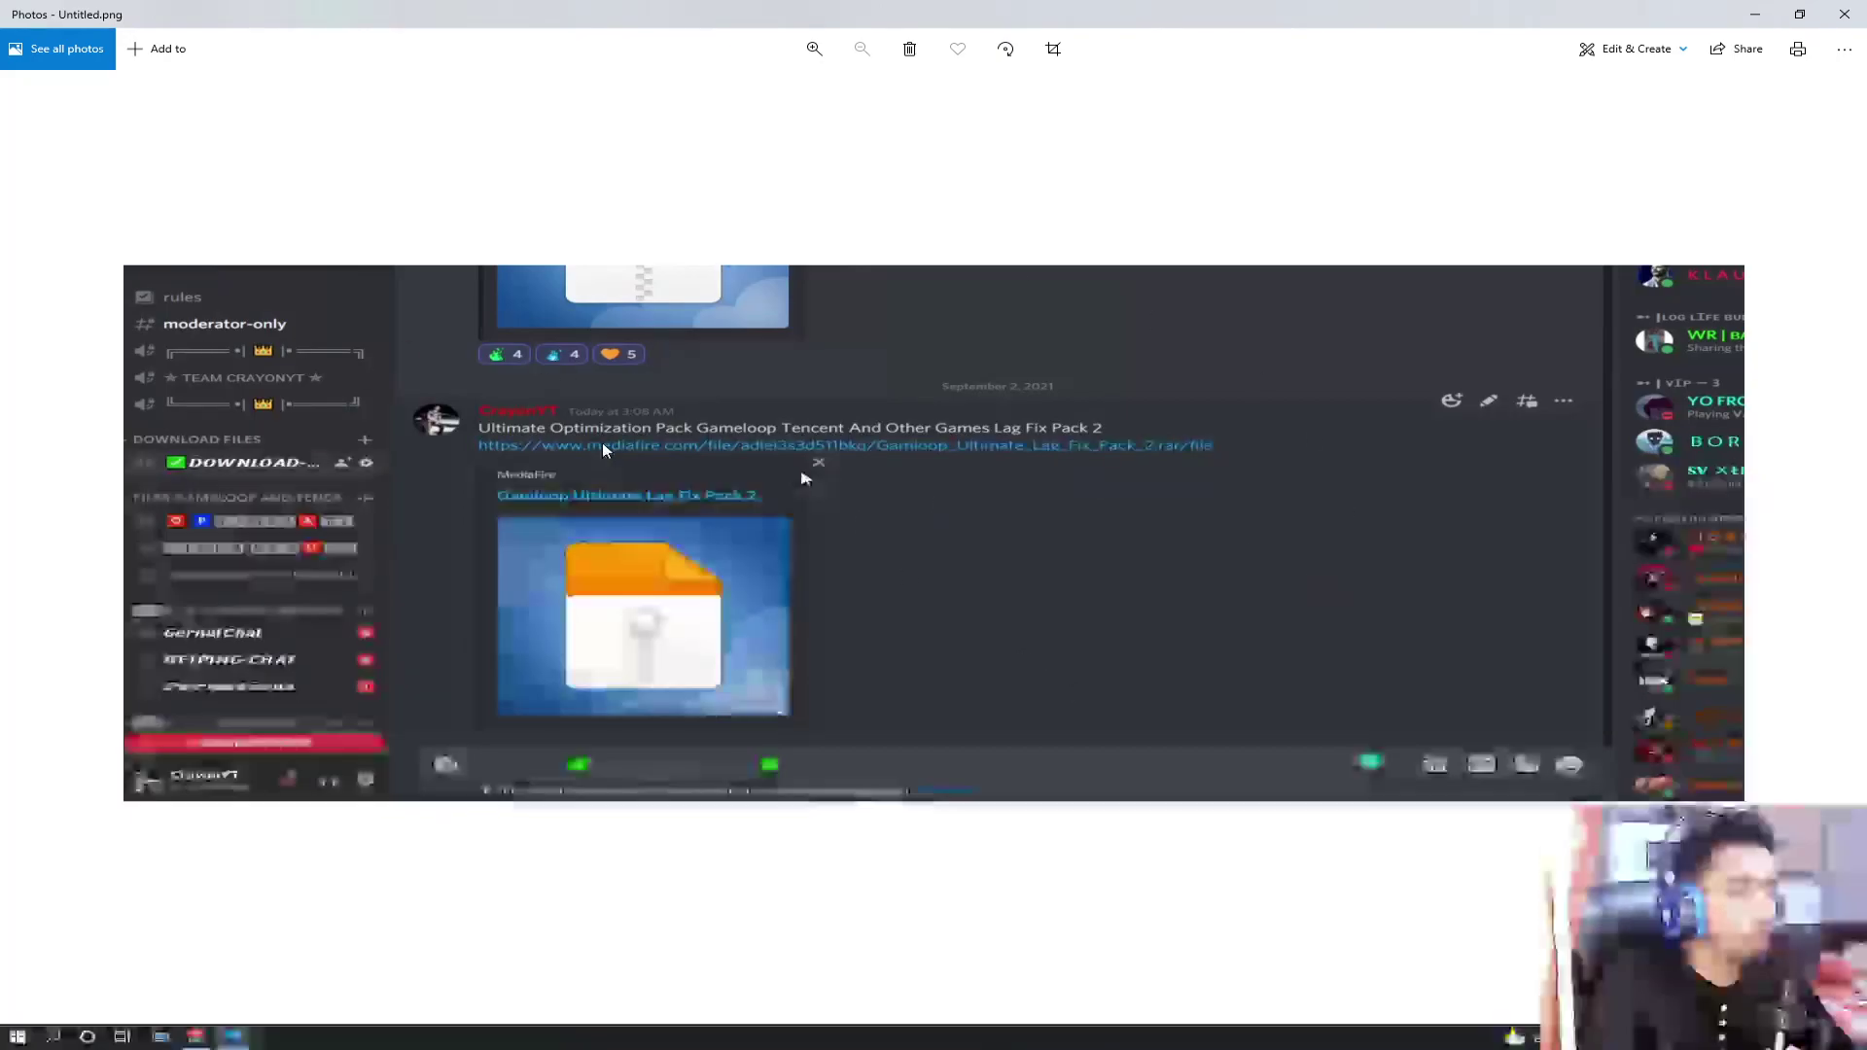
{"action": "key", "text": "alt+F4"}
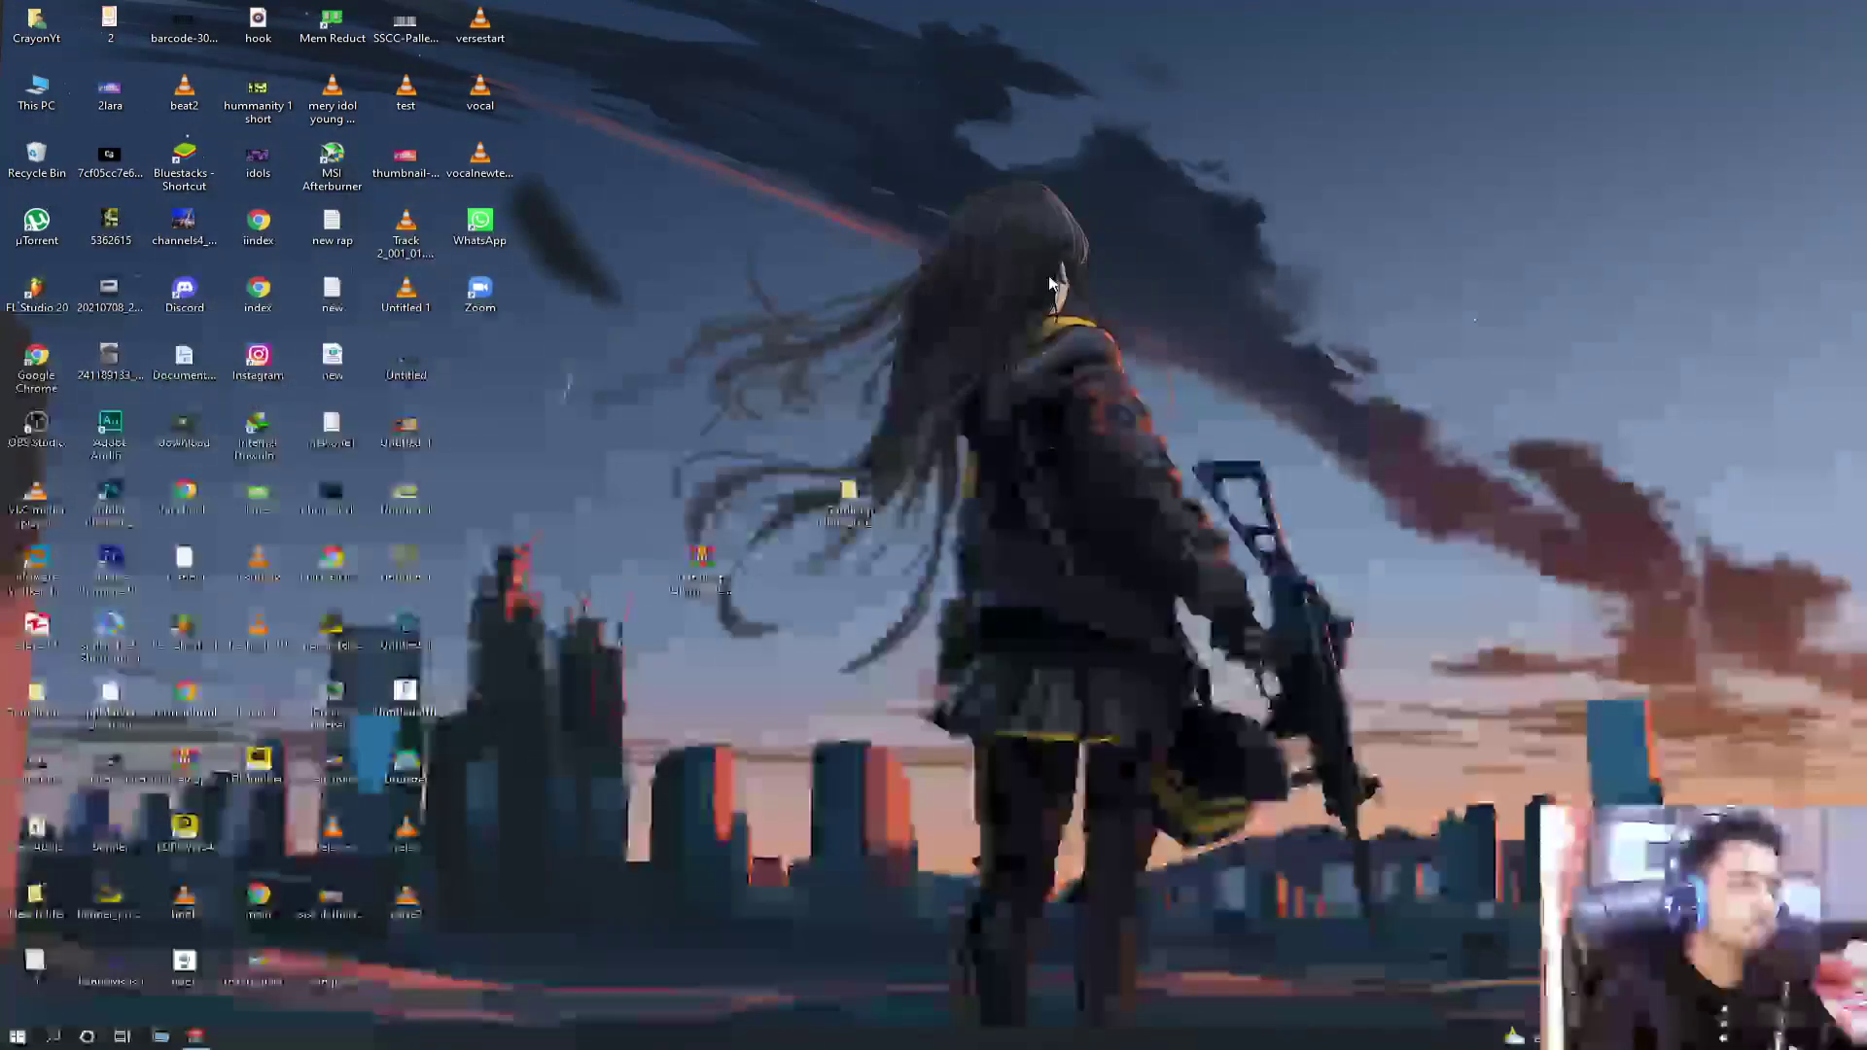
{"action": "left_click_drag", "start_coordinate": [838, 339], "coordinate": [608, 702]}
{"action": "left_click_drag", "start_coordinate": [1049, 269], "coordinate": [620, 798]}
{"action": "left_click", "coordinate": [784, 643]}
{"action": "left_click_drag", "start_coordinate": [917, 581], "coordinate": [685, 528]}
{"action": "left_click_drag", "start_coordinate": [1007, 650], "coordinate": [707, 433]}
{"action": "left_click", "coordinate": [934, 540]}
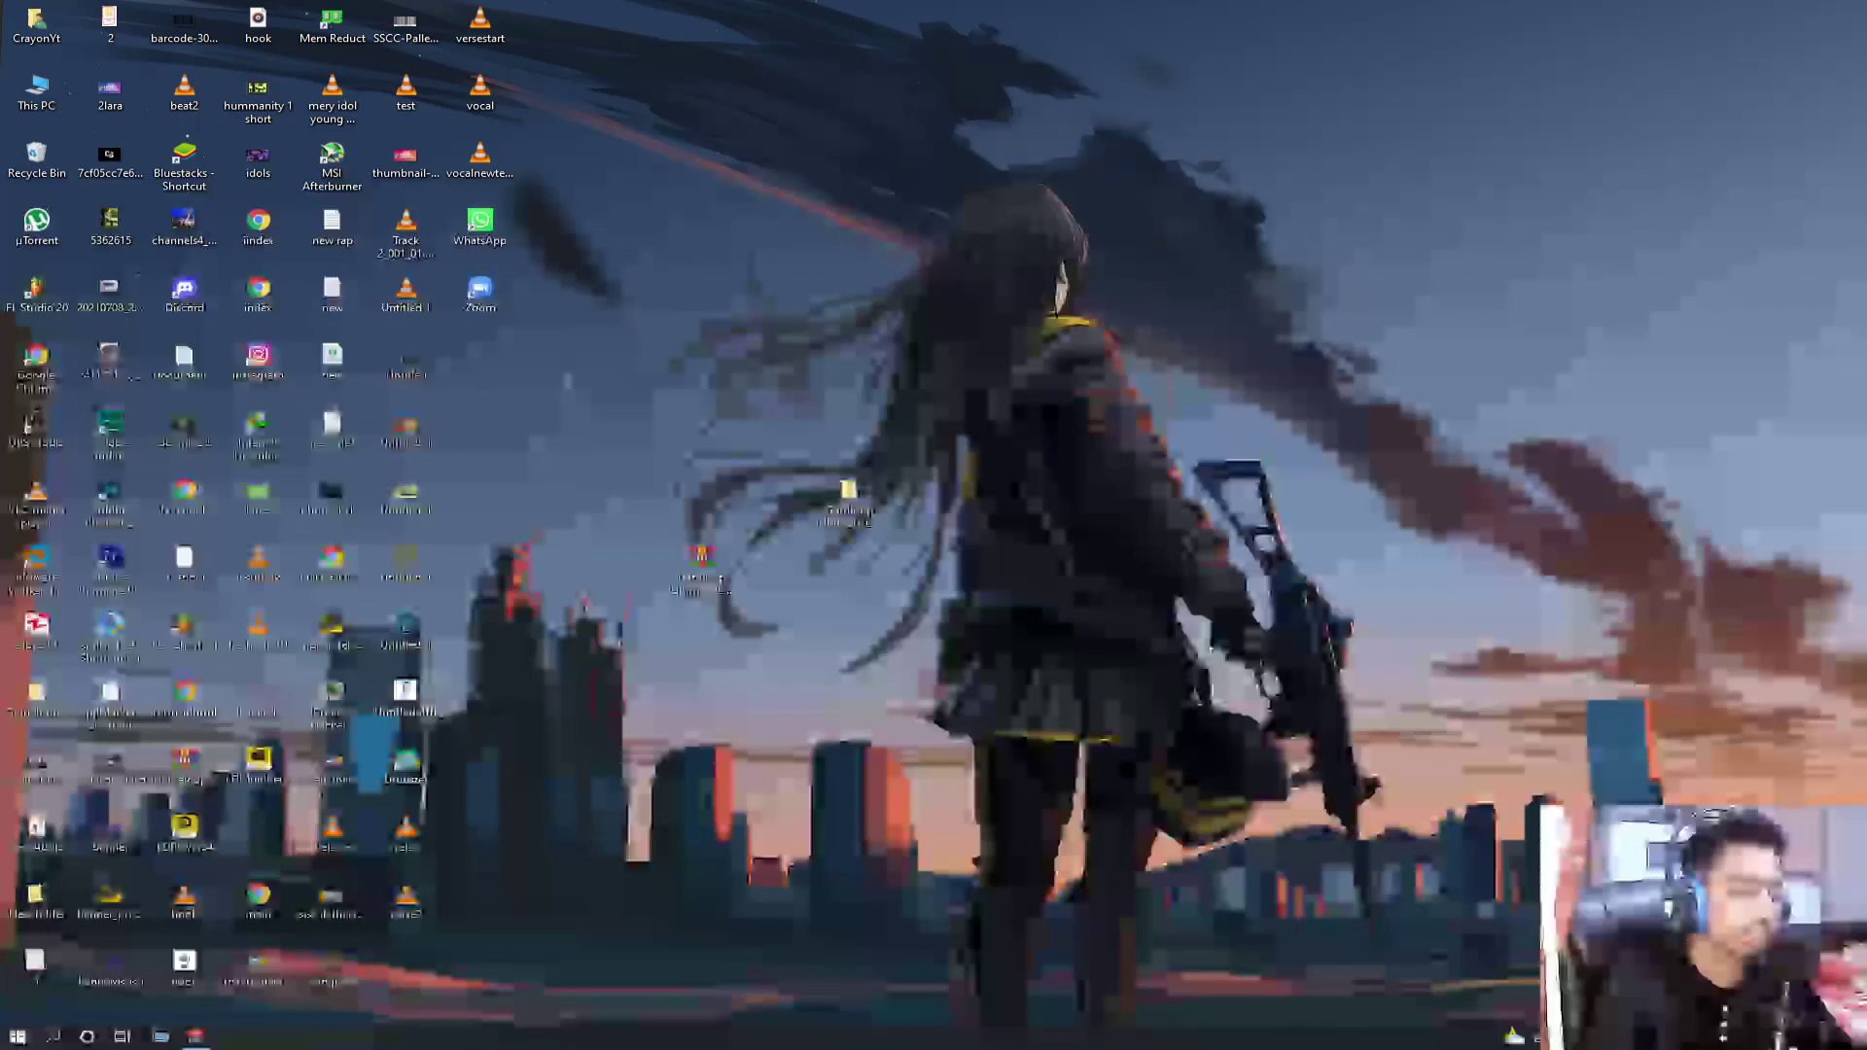
{"action": "left_click_drag", "start_coordinate": [1060, 382], "coordinate": [645, 668]}
{"action": "left_click_drag", "start_coordinate": [992, 373], "coordinate": [671, 680]}
{"action": "left_click", "coordinate": [648, 711]}
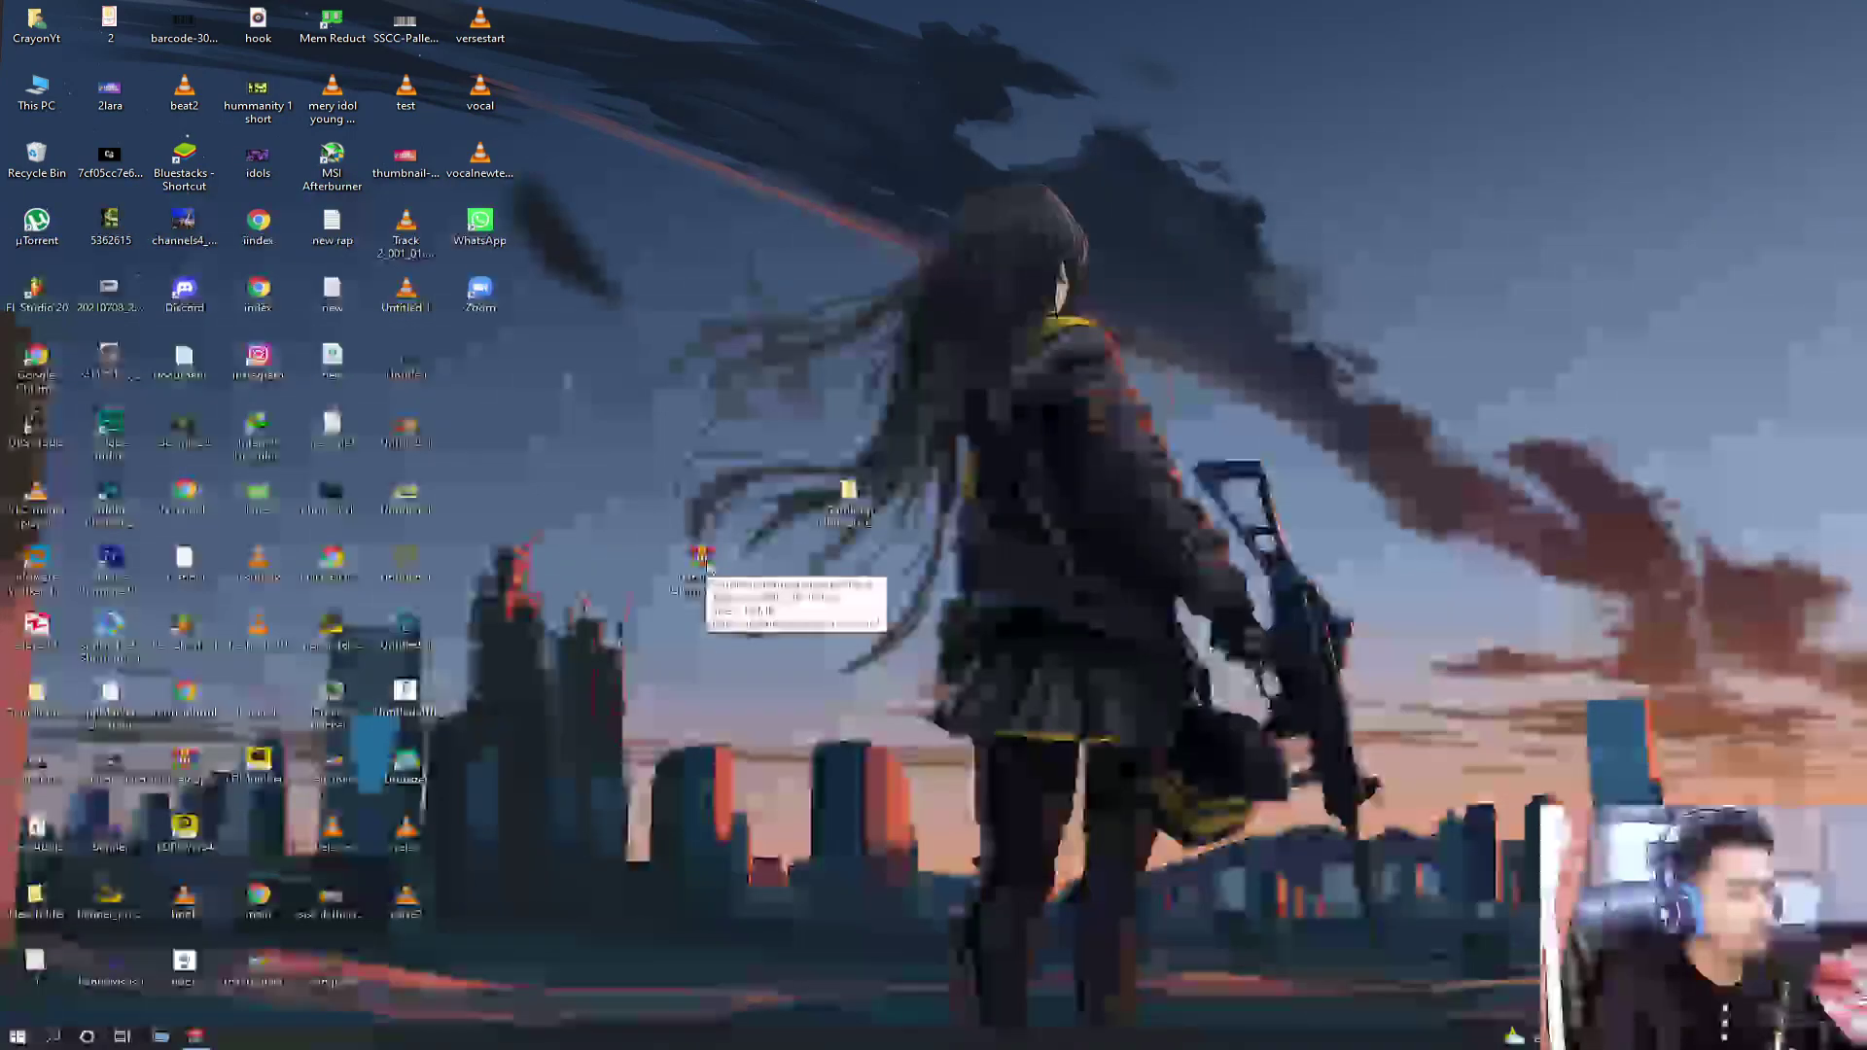
{"action": "left_click_drag", "start_coordinate": [1041, 389], "coordinate": [676, 595]}
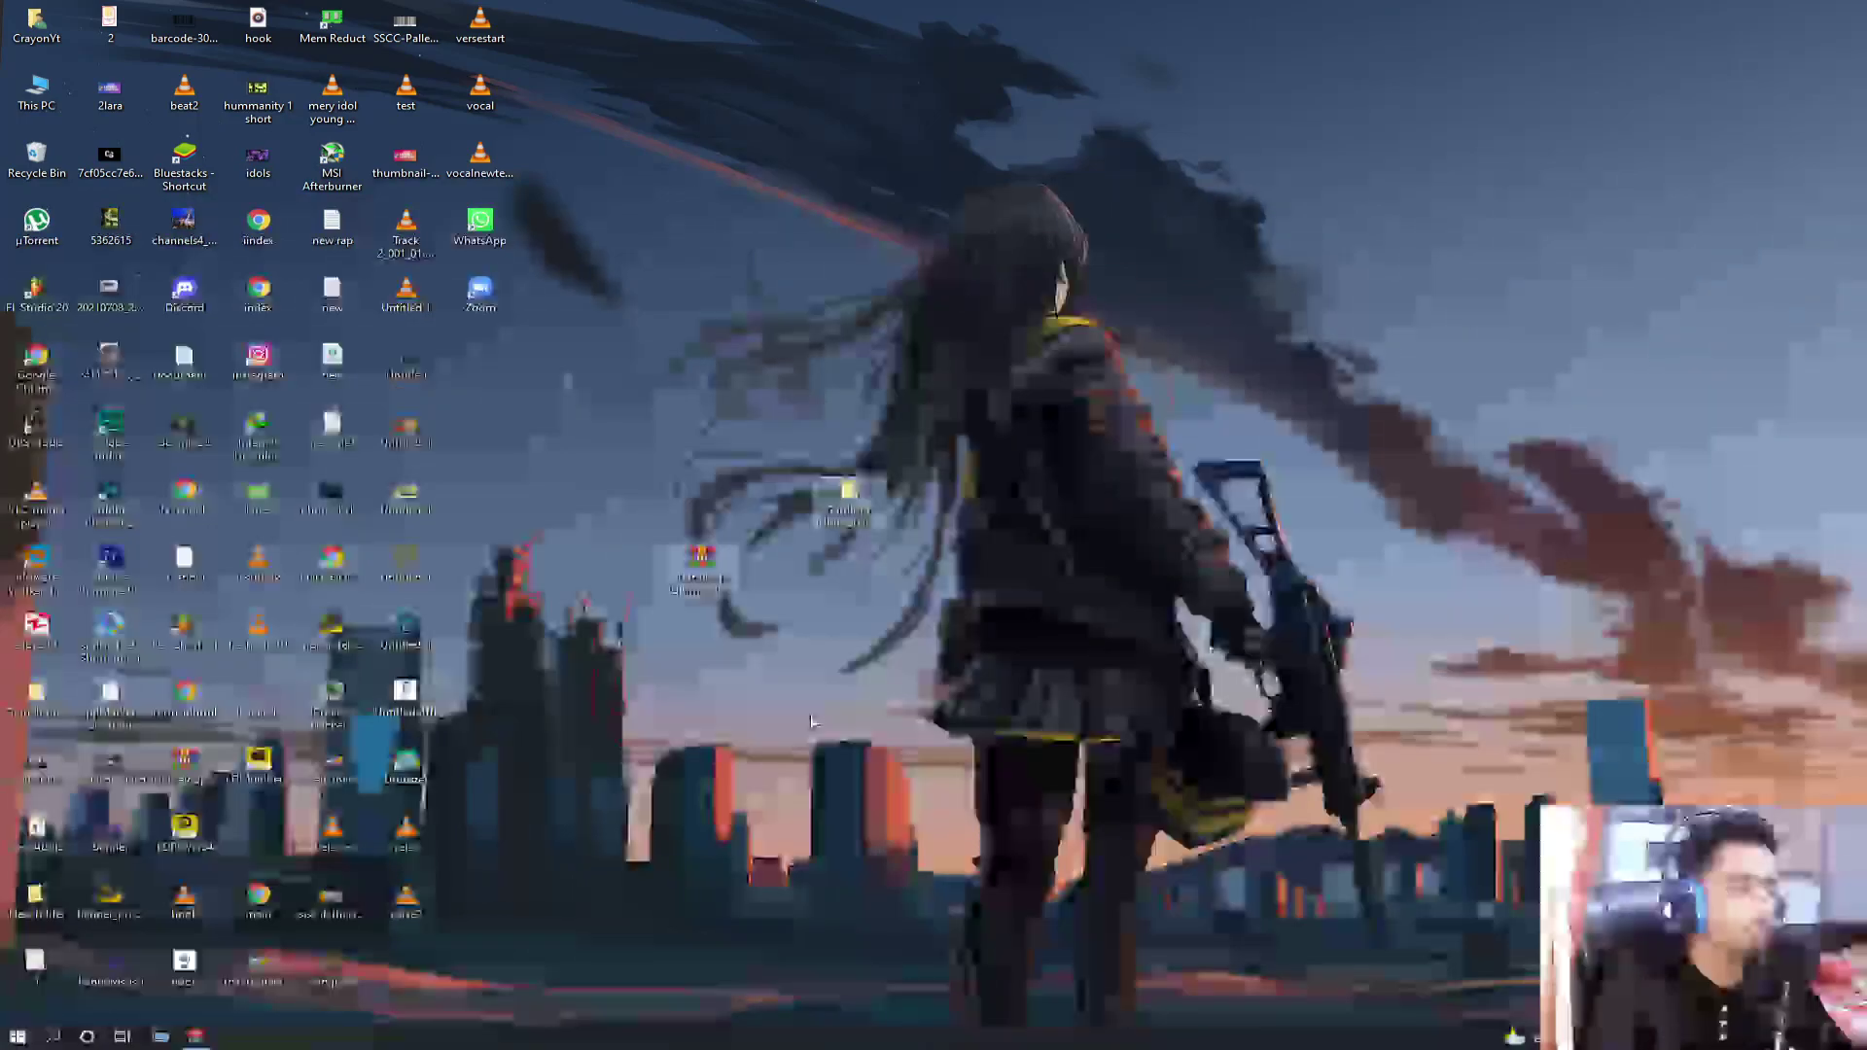
{"action": "left_click", "coordinate": [789, 714]}
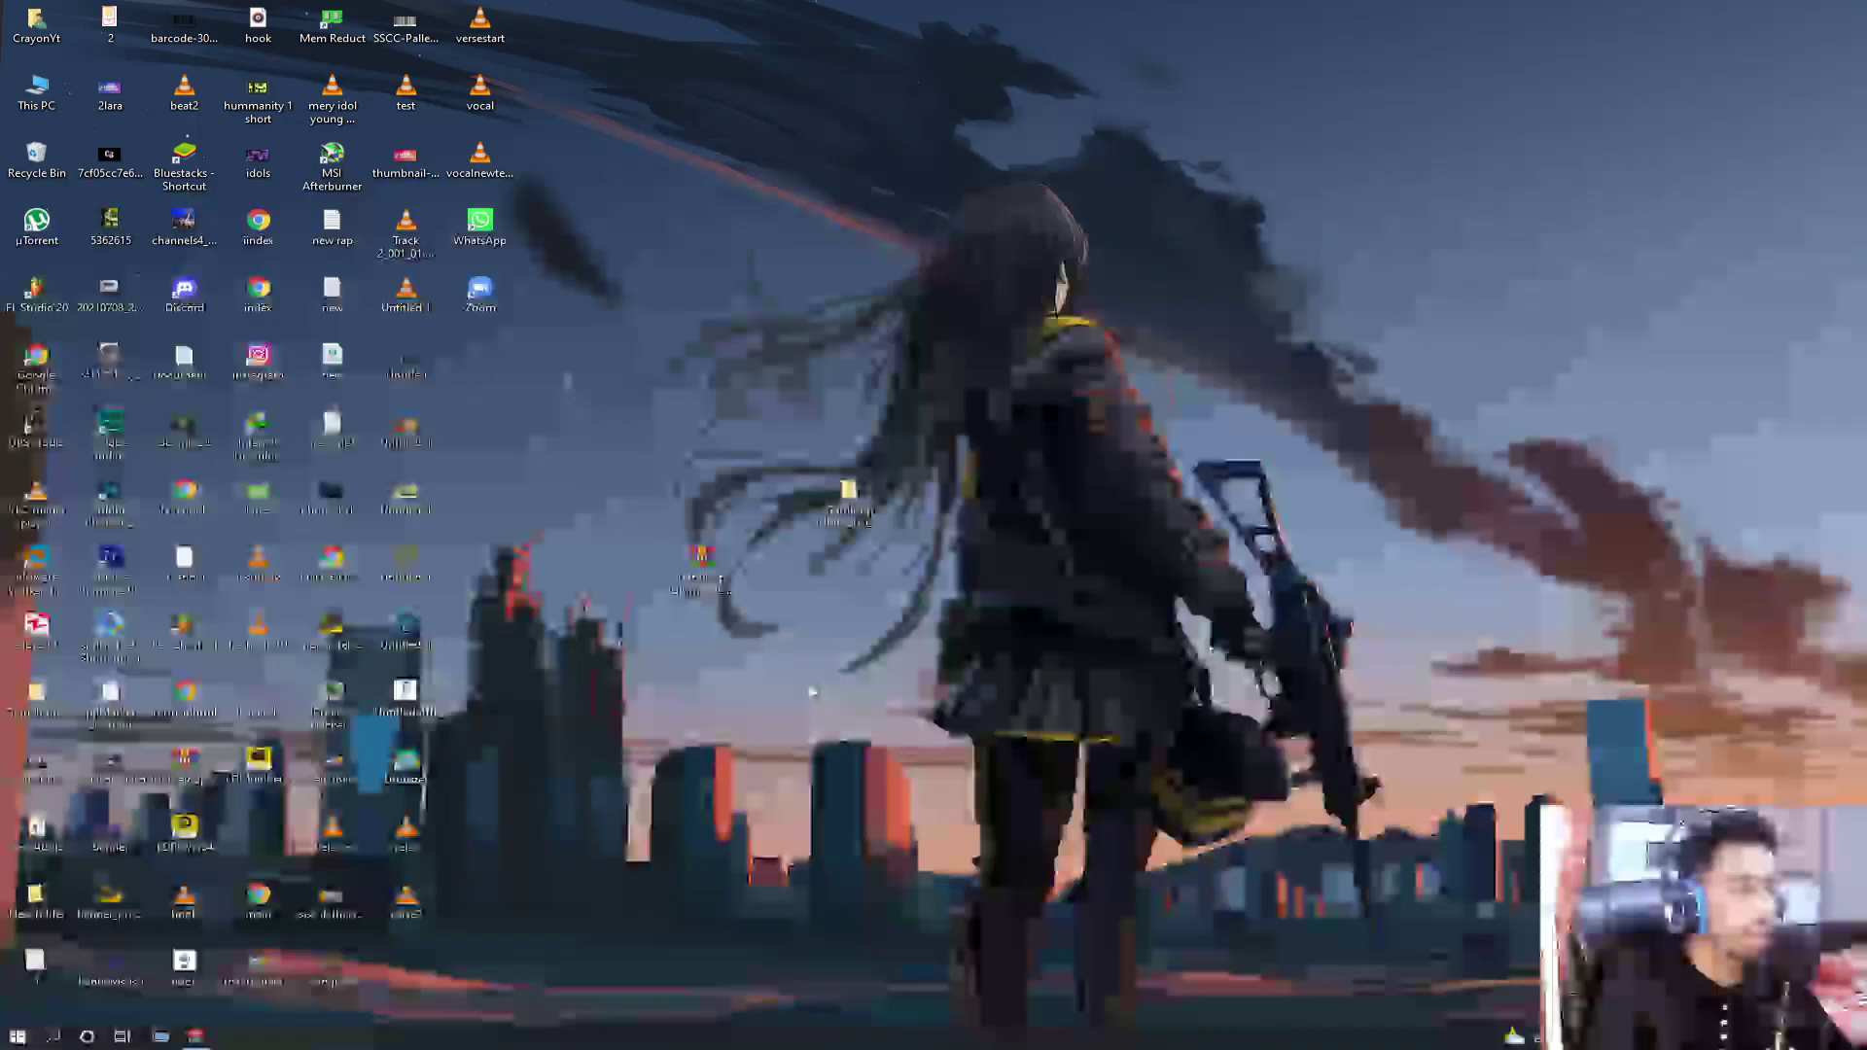
{"action": "left_click_drag", "start_coordinate": [801, 512], "coordinate": [677, 605]}
{"action": "left_click_drag", "start_coordinate": [1184, 424], "coordinate": [525, 725]}
{"action": "left_click_drag", "start_coordinate": [1078, 347], "coordinate": [686, 685]}
{"action": "left_click_drag", "start_coordinate": [1062, 410], "coordinate": [610, 694]}
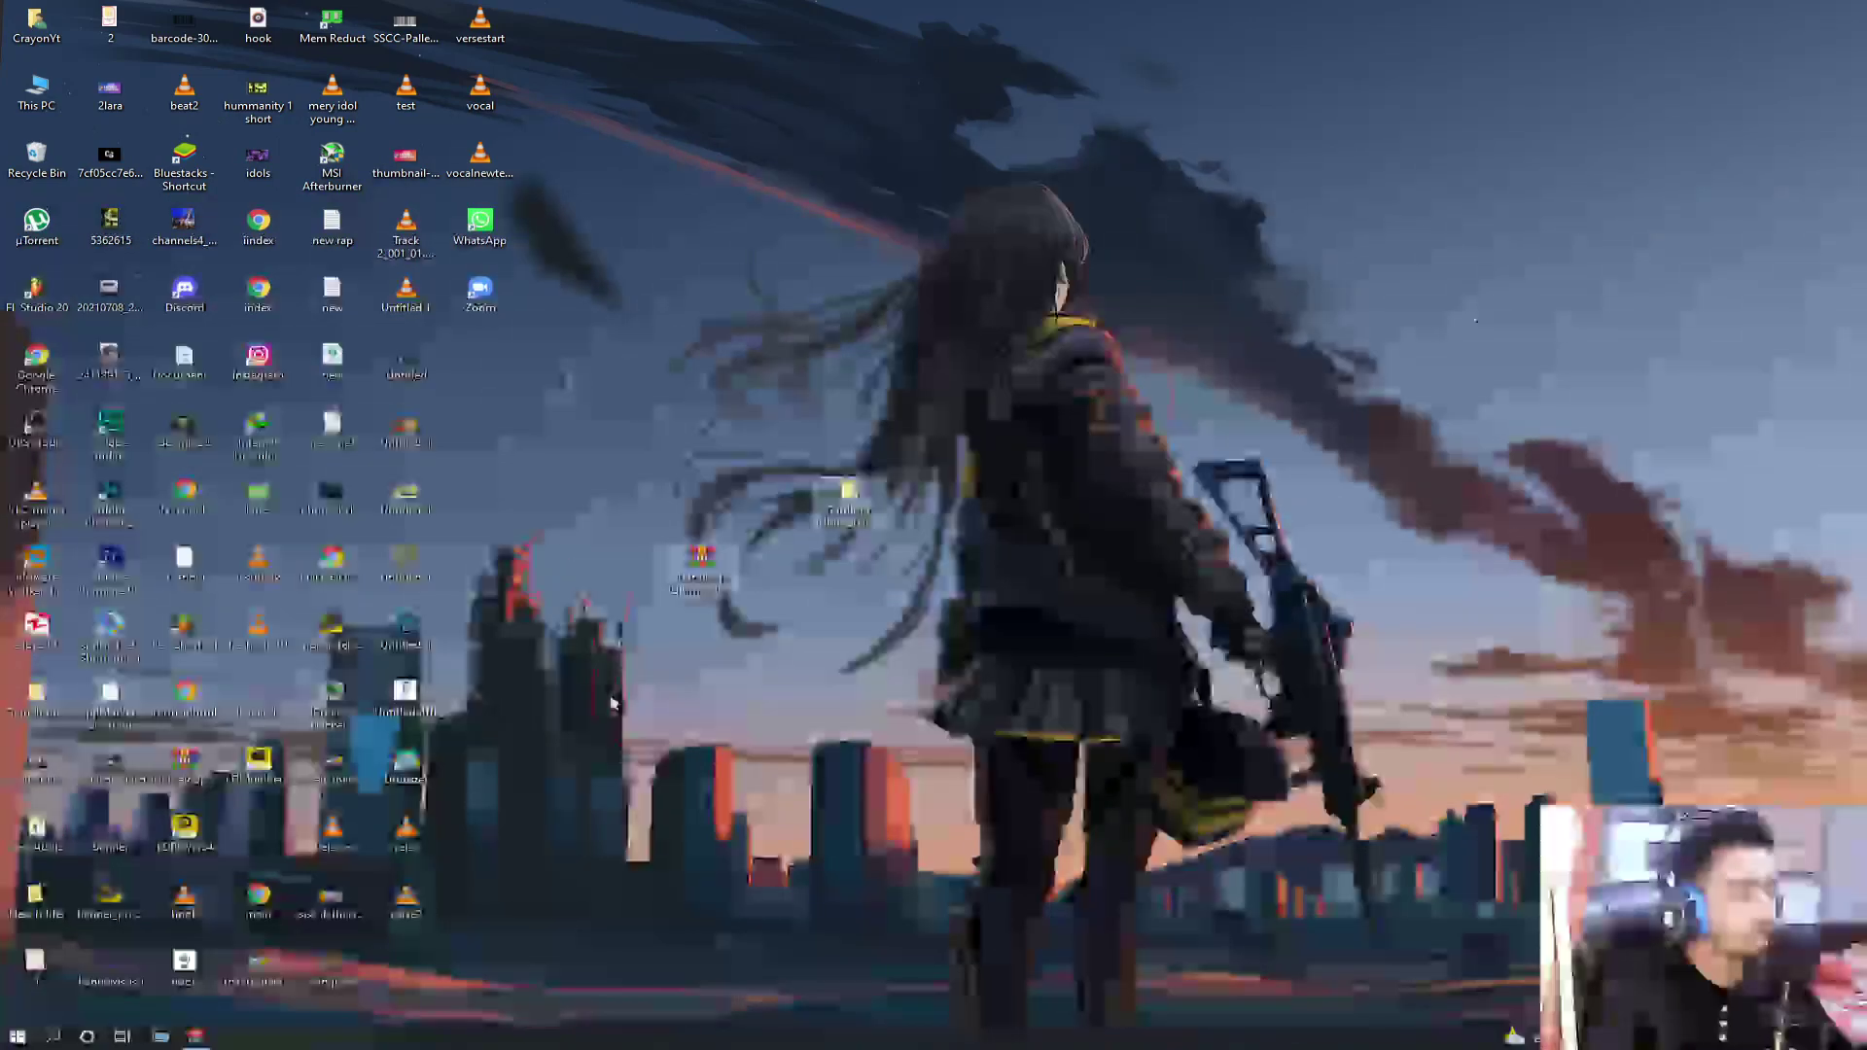
{"action": "left_click", "coordinate": [958, 576]}
{"action": "left_click_drag", "start_coordinate": [1037, 403], "coordinate": [651, 657]}
{"action": "left_click", "coordinate": [923, 484]}
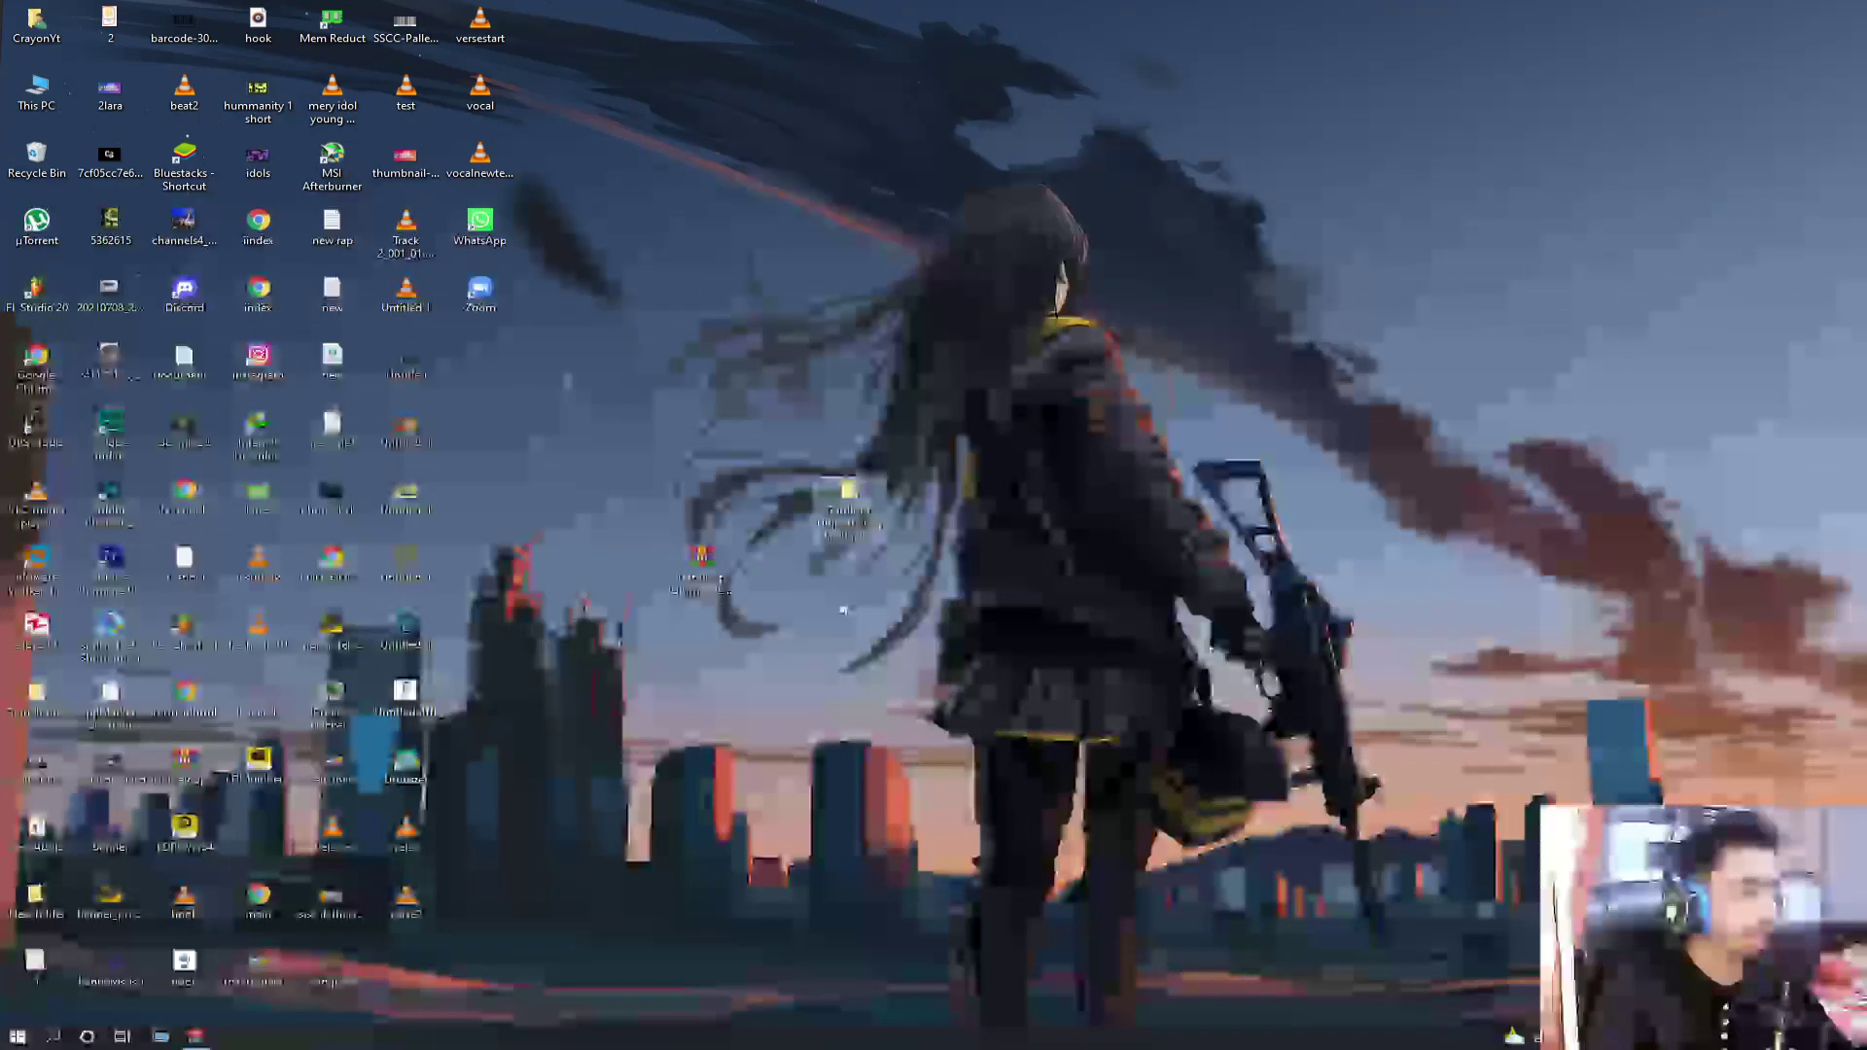
{"action": "double_click", "coordinate": [842, 498]}
{"action": "left_click", "coordinate": [1844, 10]}
Extract the Gamloop Ultimate Lag Fix Pack 2 archive on the desktop
{"action": "right_click", "coordinate": [684, 556]}
{"action": "left_click", "coordinate": [758, 653]}
{"action": "left_click", "coordinate": [992, 712]}
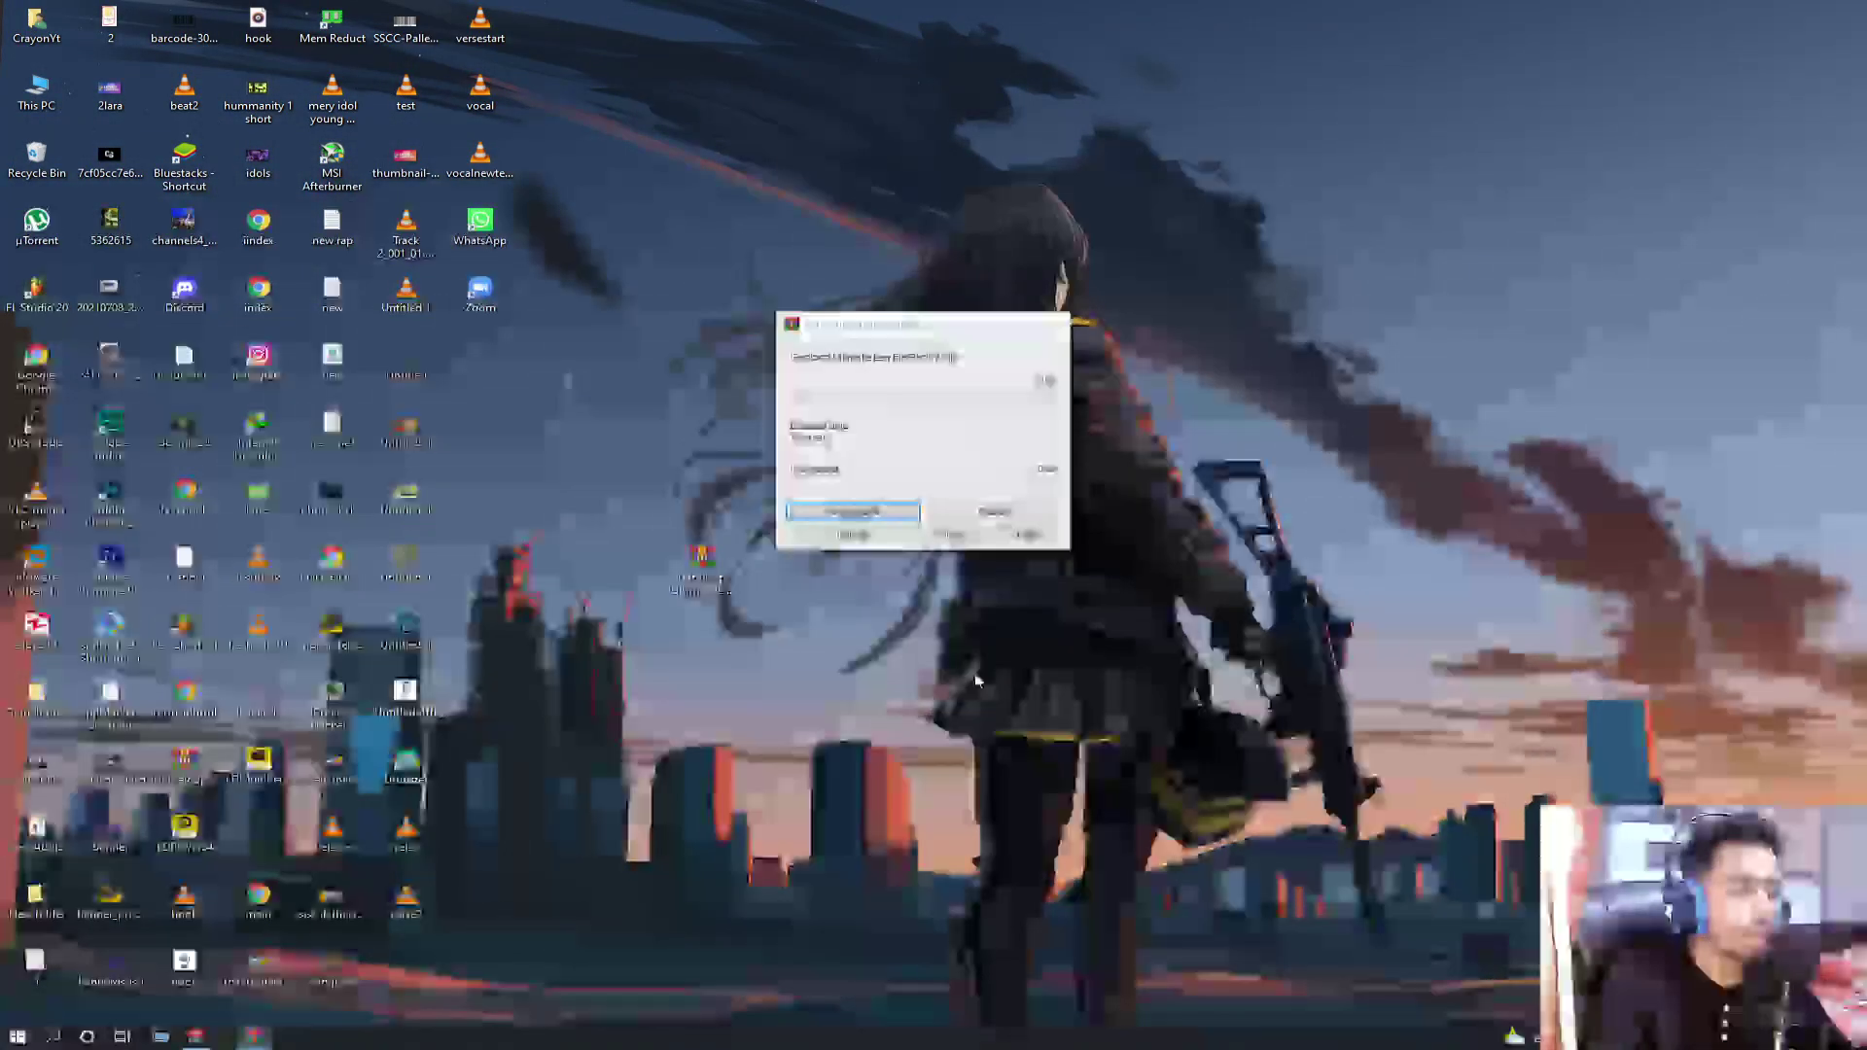
{"action": "left_click", "coordinate": [903, 618]}
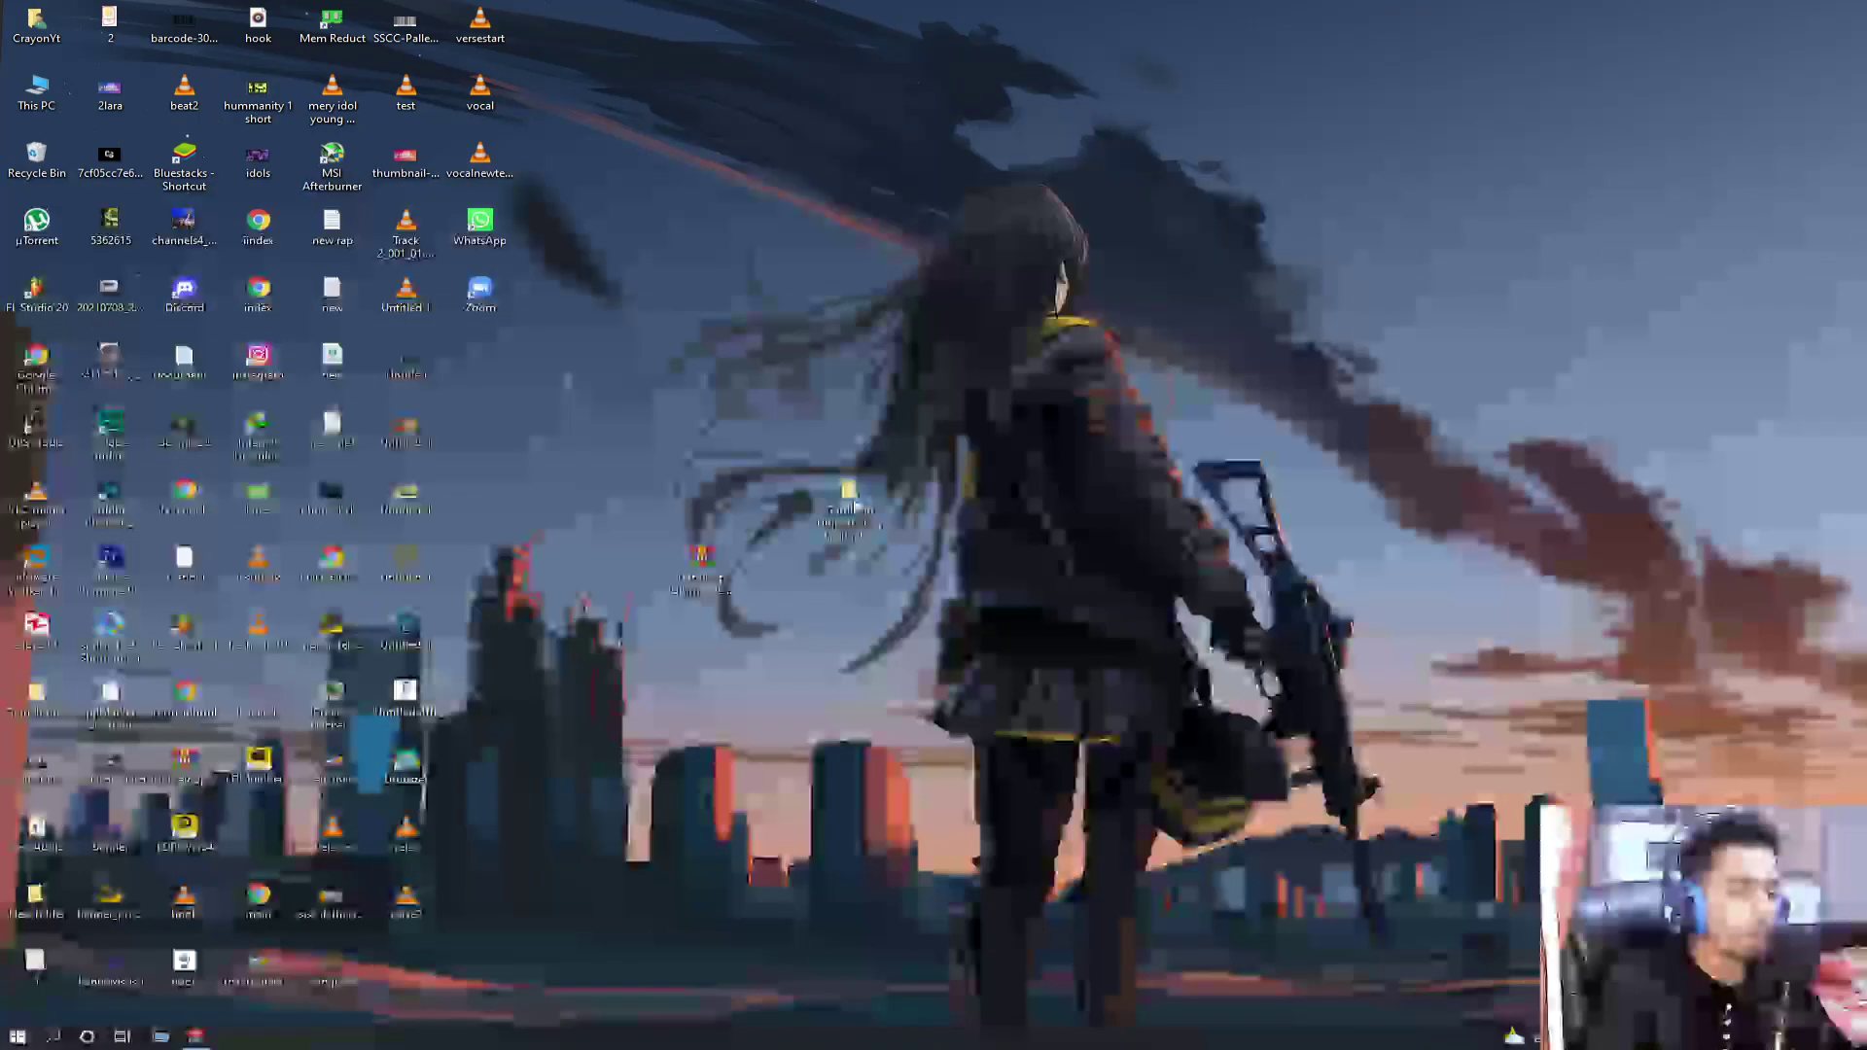
Open the extracted Gamloop Ultimate Lag Fix Pack 2 folder and go to the startup folder inside lag fix pack part 2
{"action": "double_click", "coordinate": [848, 496]}
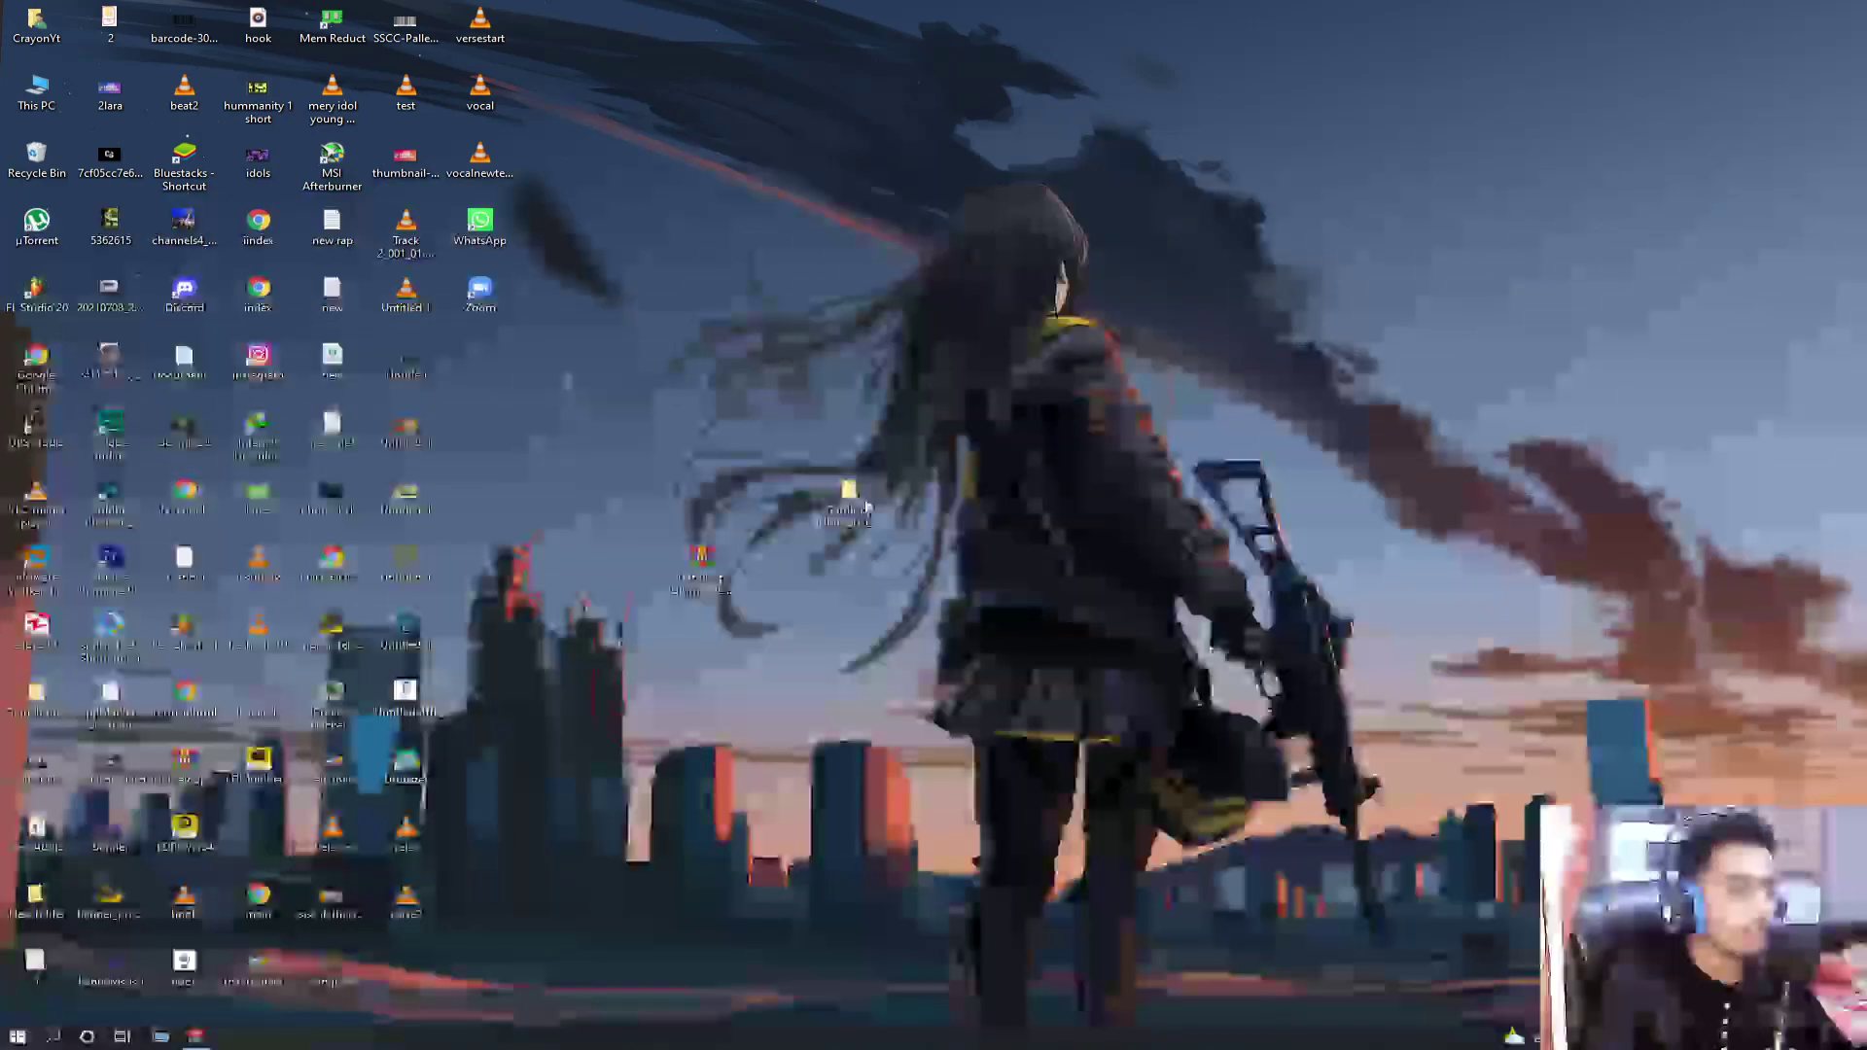
{"action": "scroll", "coordinate": [395, 257], "scroll_direction": "up", "scroll_amount": 5}
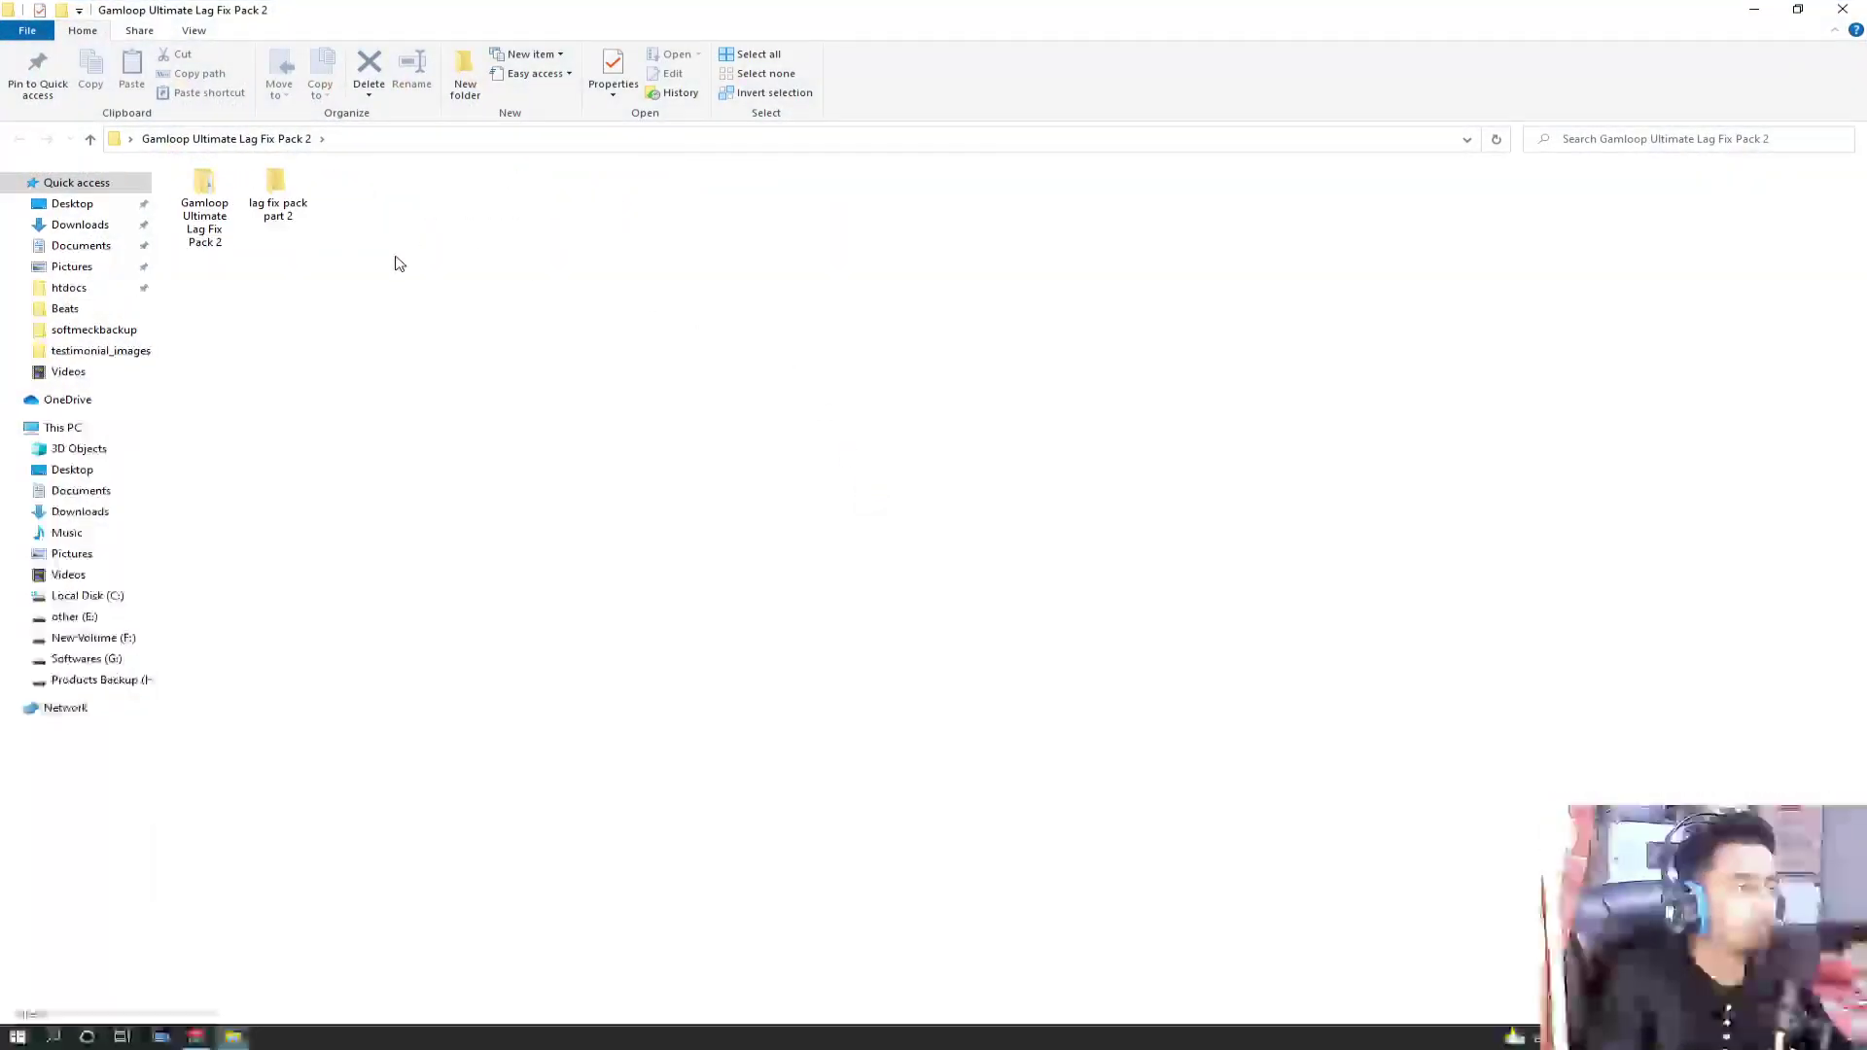
{"action": "left_click", "coordinate": [277, 265]}
{"action": "double_click", "coordinate": [279, 264]}
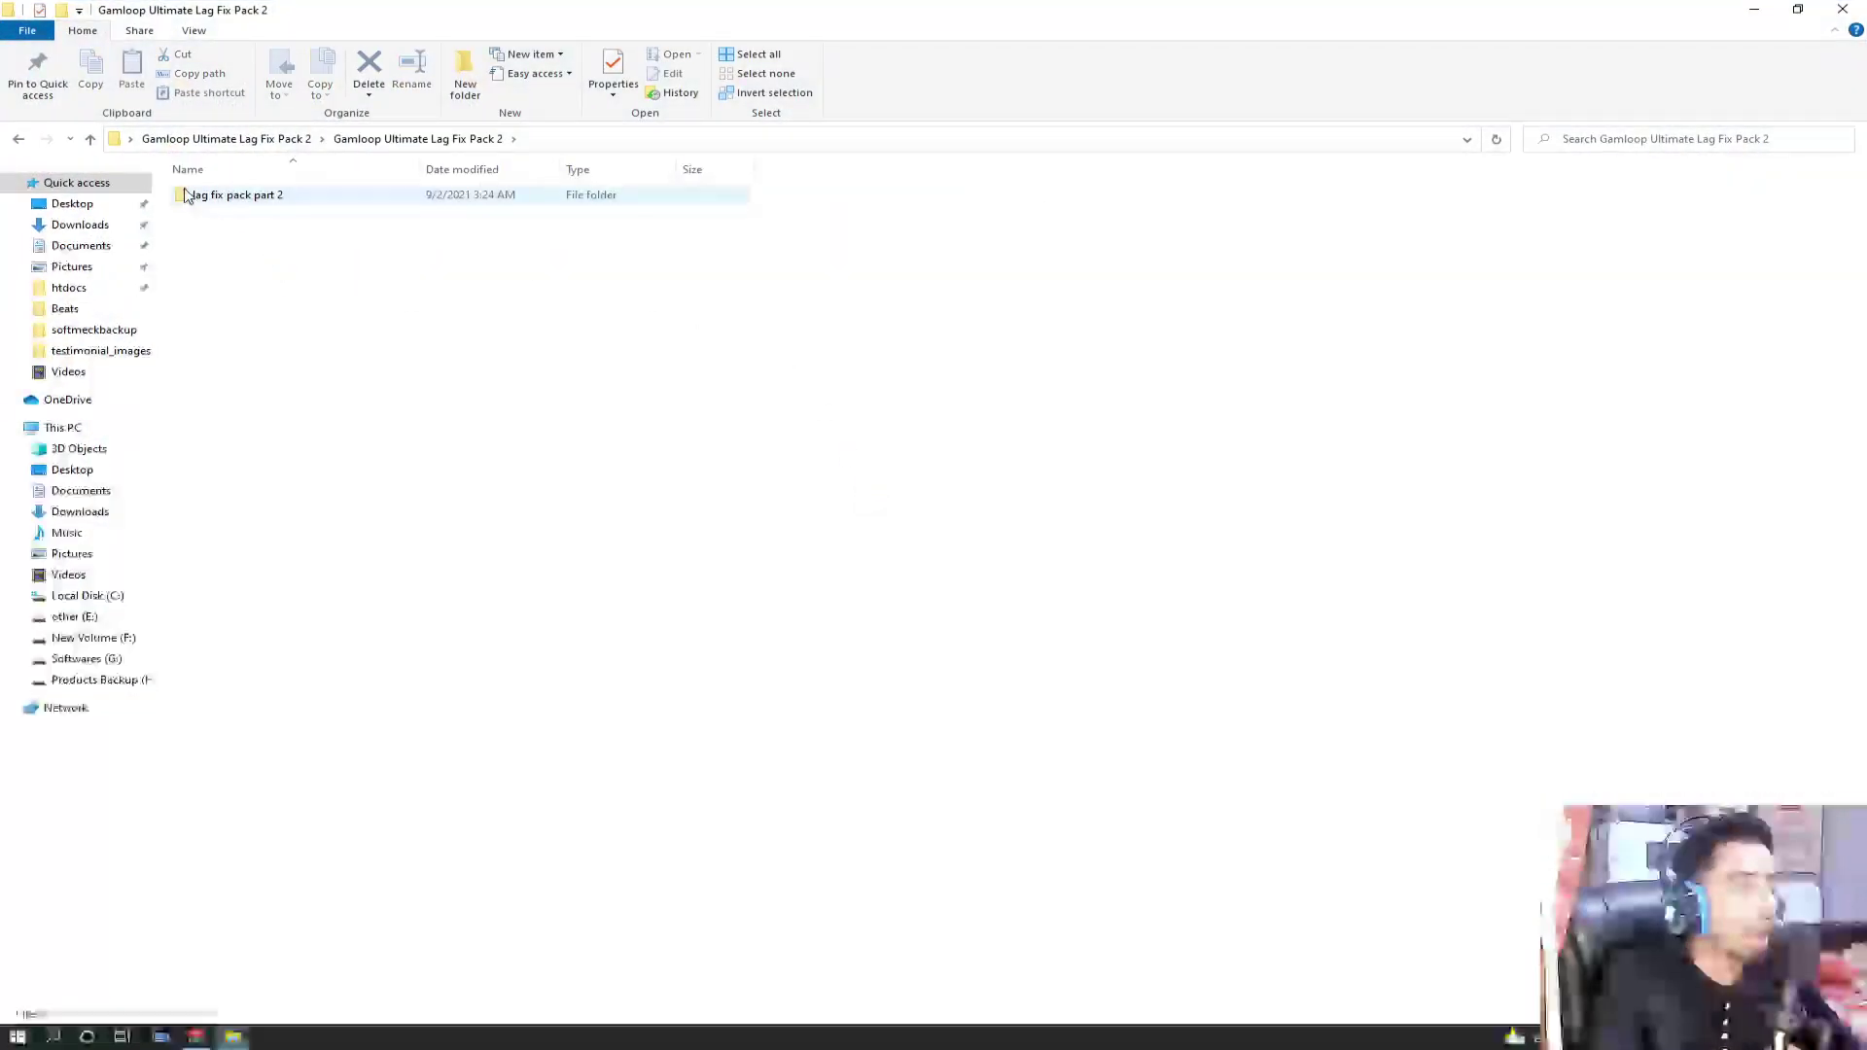
{"action": "key", "text": "alt+Left"}
{"action": "double_click", "coordinate": [215, 242]}
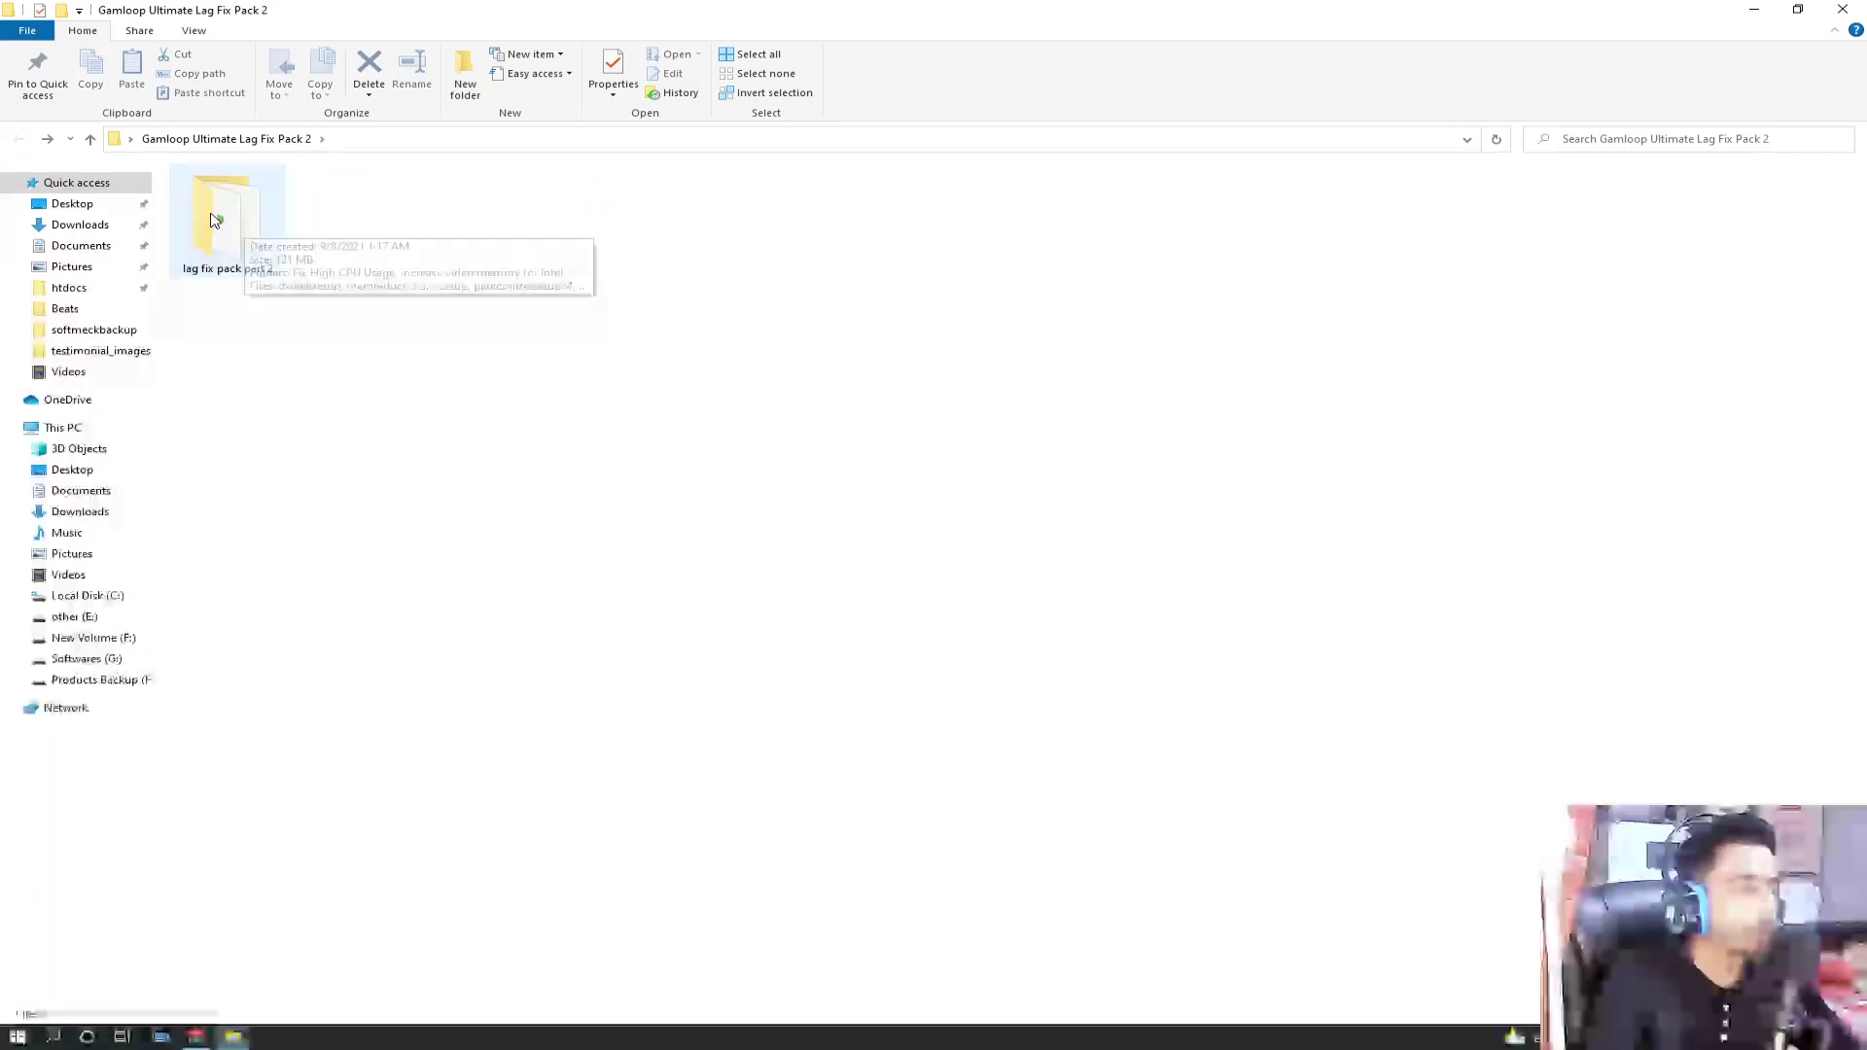
{"action": "double_click", "coordinate": [241, 219]}
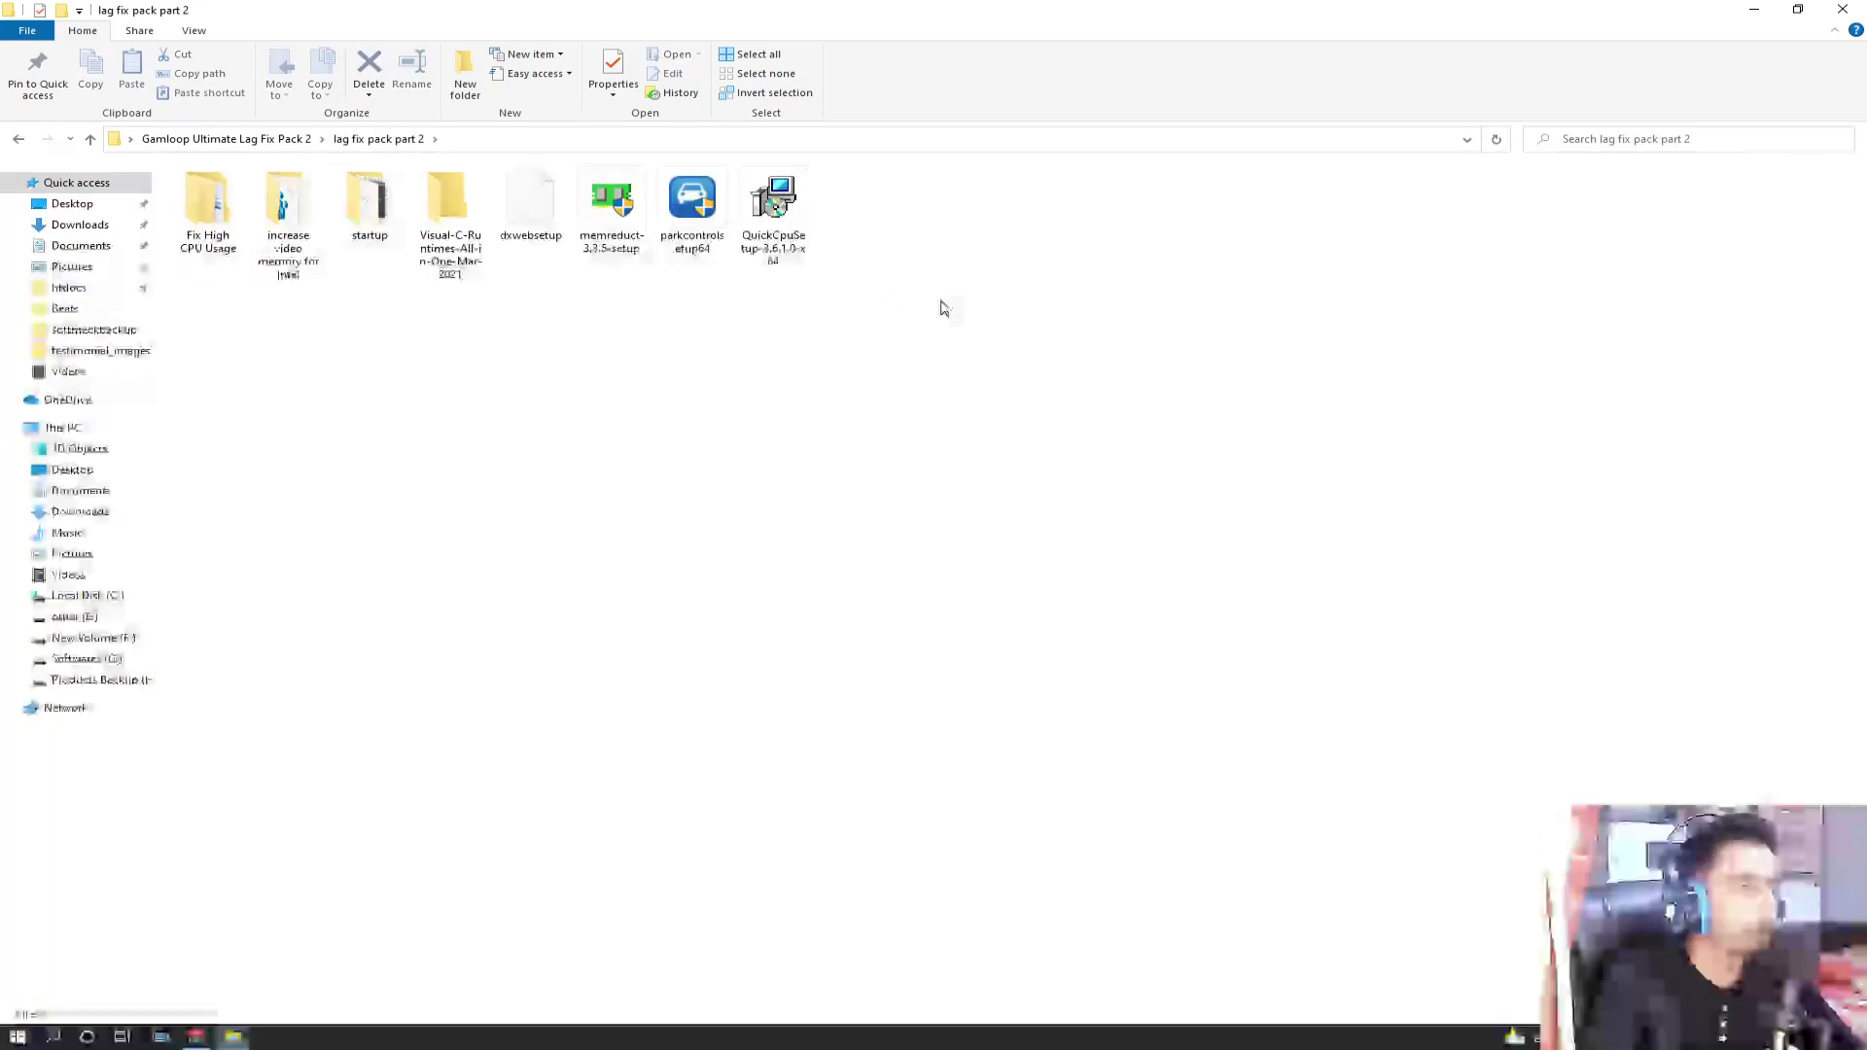
{"action": "double_click", "coordinate": [368, 220]}
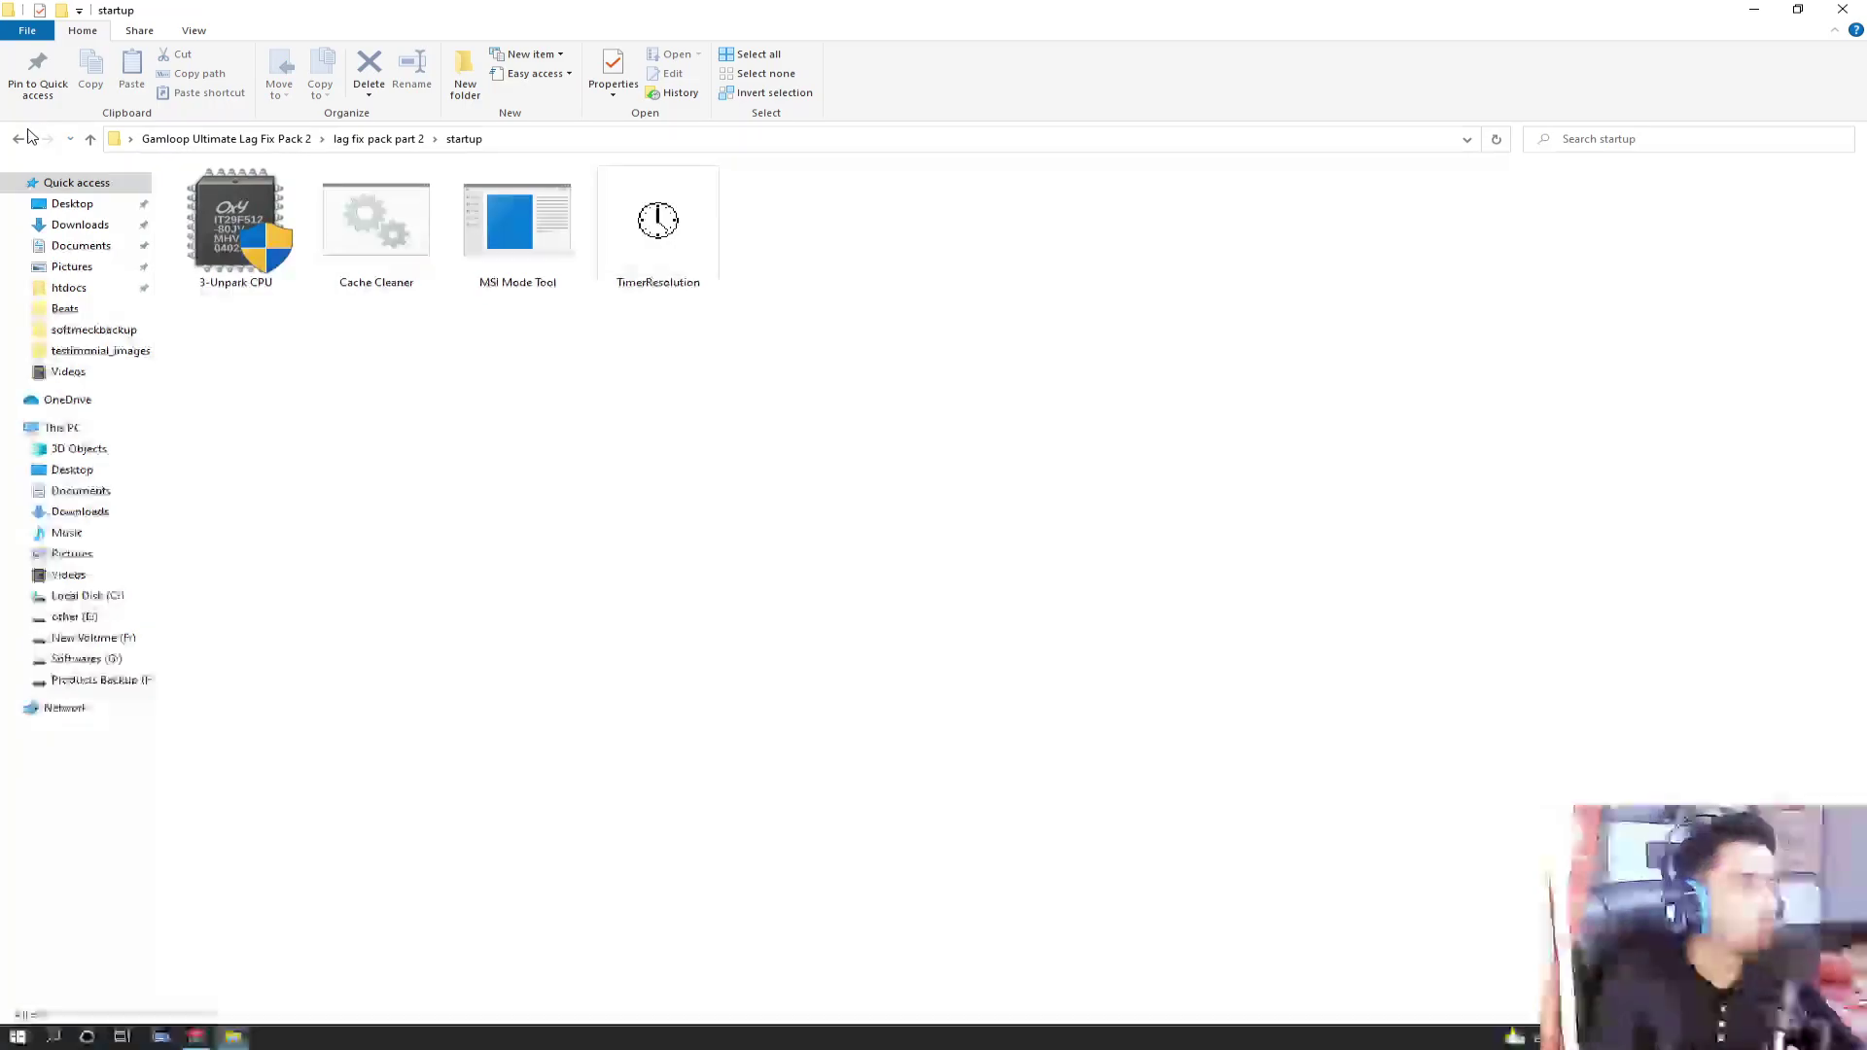
Return to the lag fix pack part 2 folder from the startup folder
{"action": "key", "text": "alt+Left"}
{"action": "left_click_drag", "start_coordinate": [971, 356], "coordinate": [233, 200]}
{"action": "left_click", "coordinate": [793, 319]}
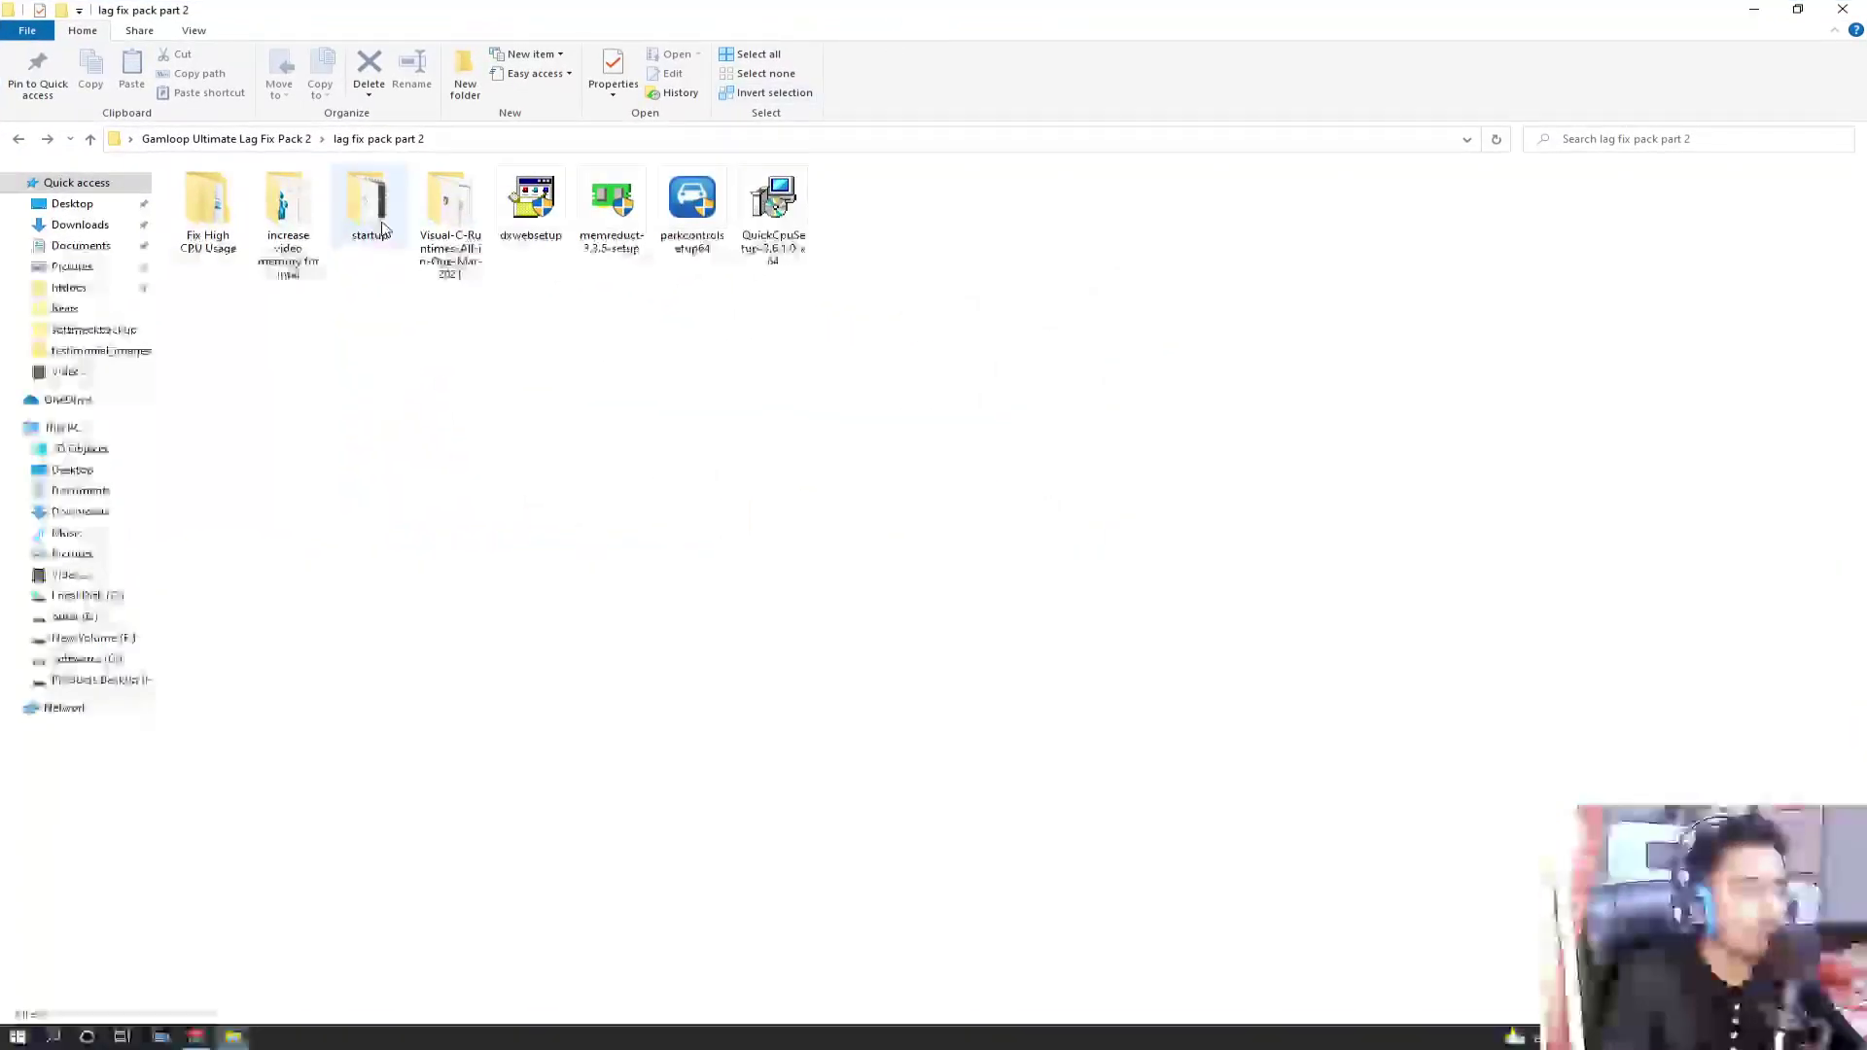
{"action": "left_click_drag", "start_coordinate": [831, 294], "coordinate": [498, 175]}
{"action": "left_click", "coordinate": [592, 321]}
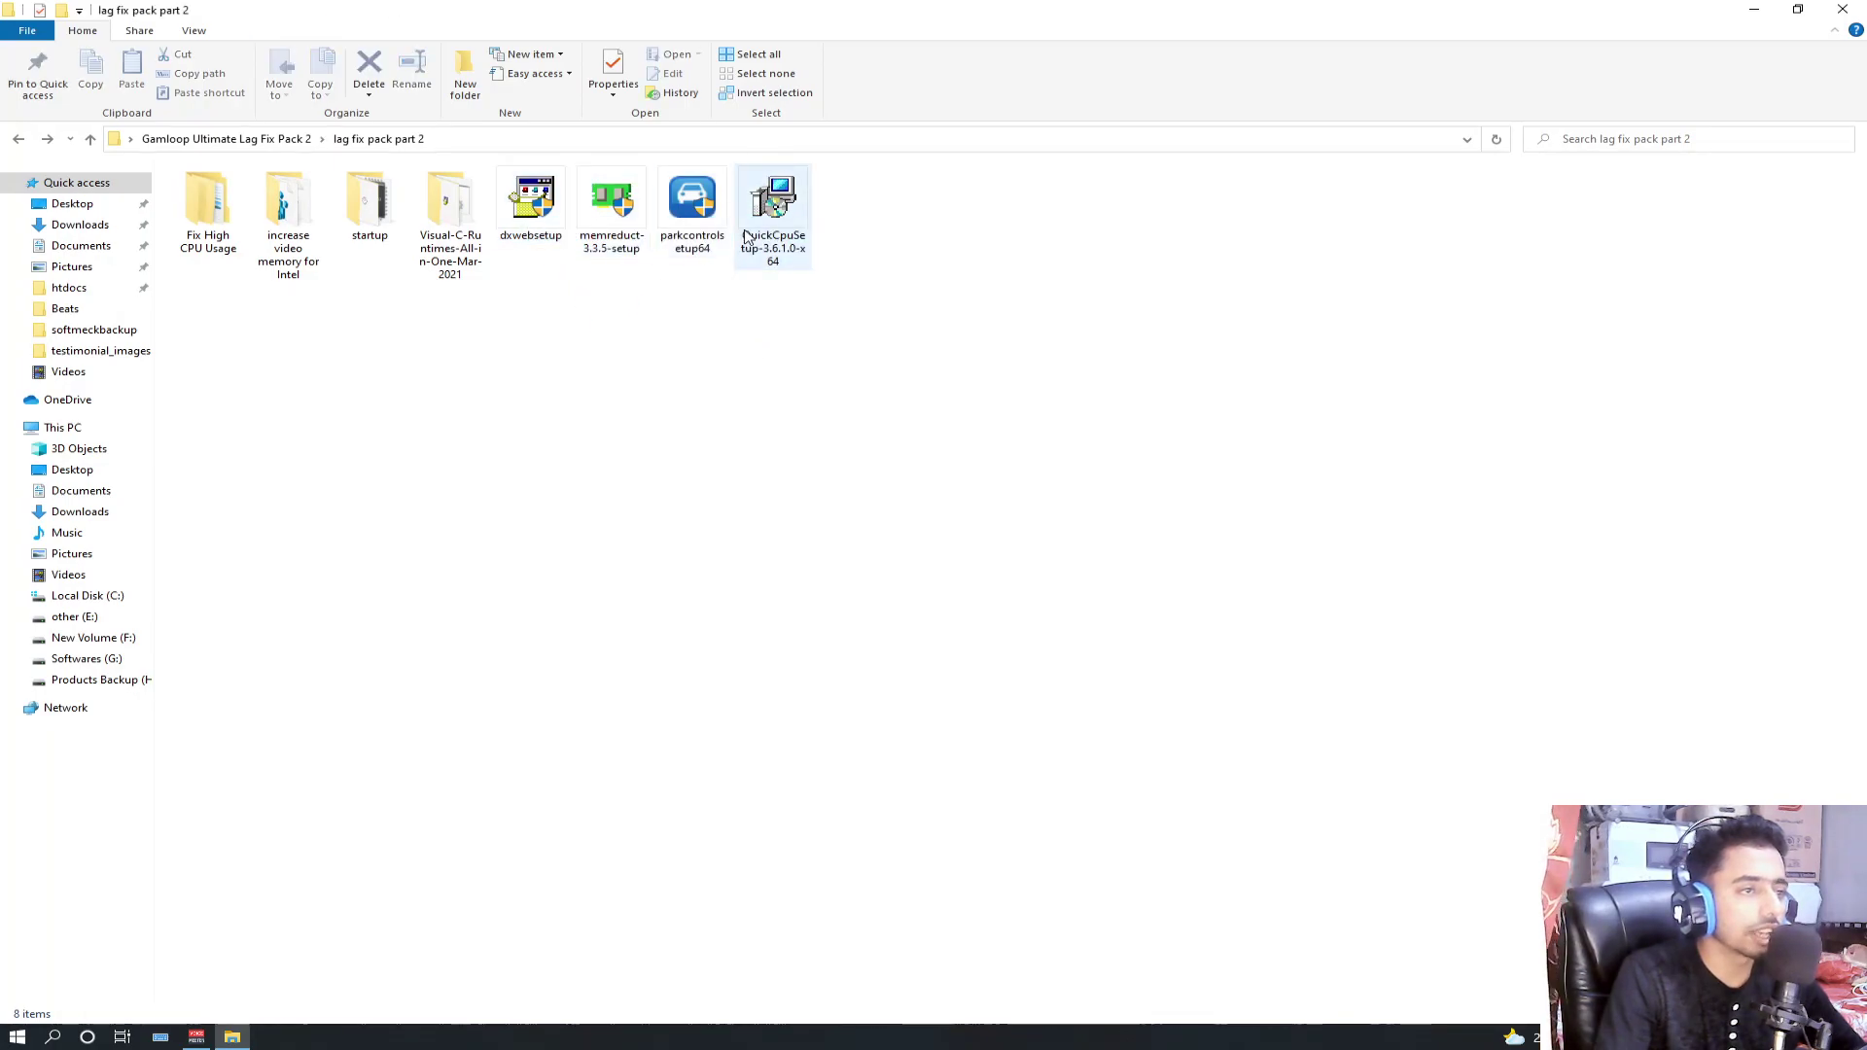
Run dxwebsetup, accept the license agreement, and start installing the DirectX components
{"action": "left_click", "coordinate": [531, 222]}
{"action": "right_click", "coordinate": [531, 227]}
{"action": "left_click", "coordinate": [585, 263]}
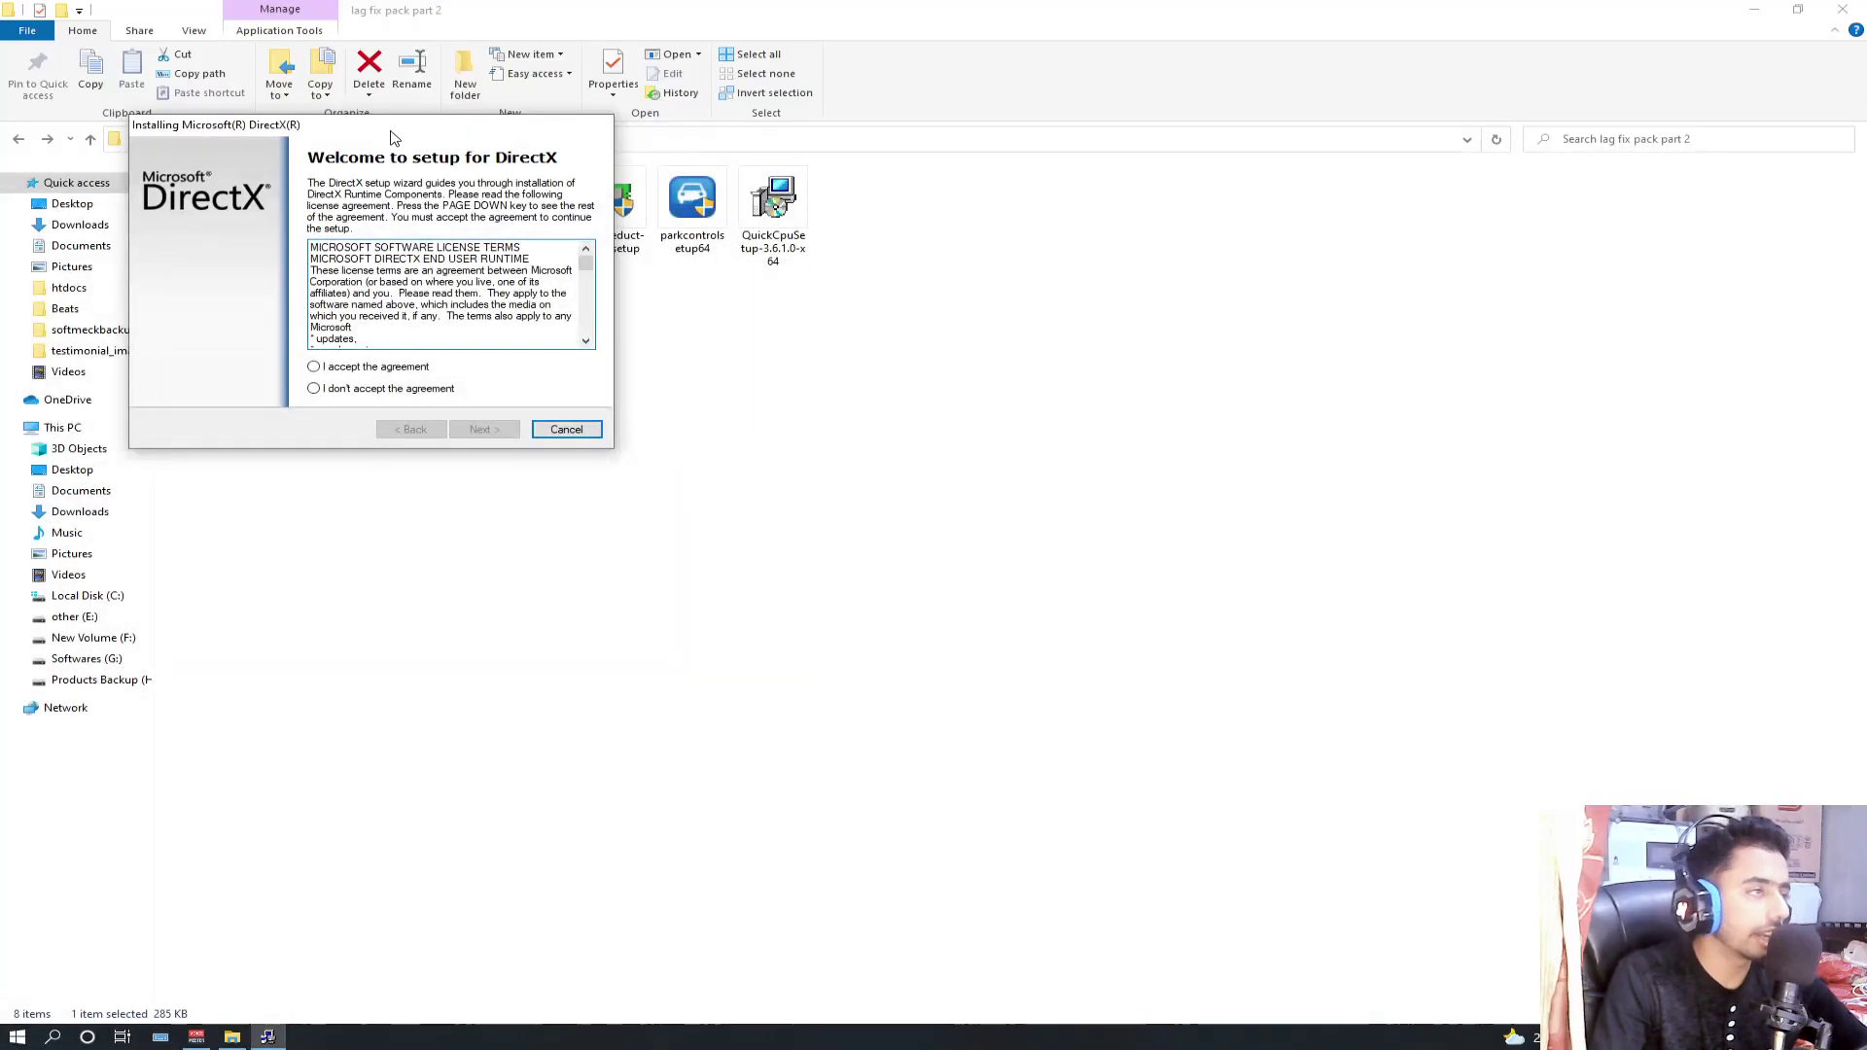
{"action": "left_click_drag", "start_coordinate": [388, 125], "coordinate": [678, 278]}
{"action": "left_click", "coordinate": [685, 510]}
{"action": "left_click", "coordinate": [744, 572]}
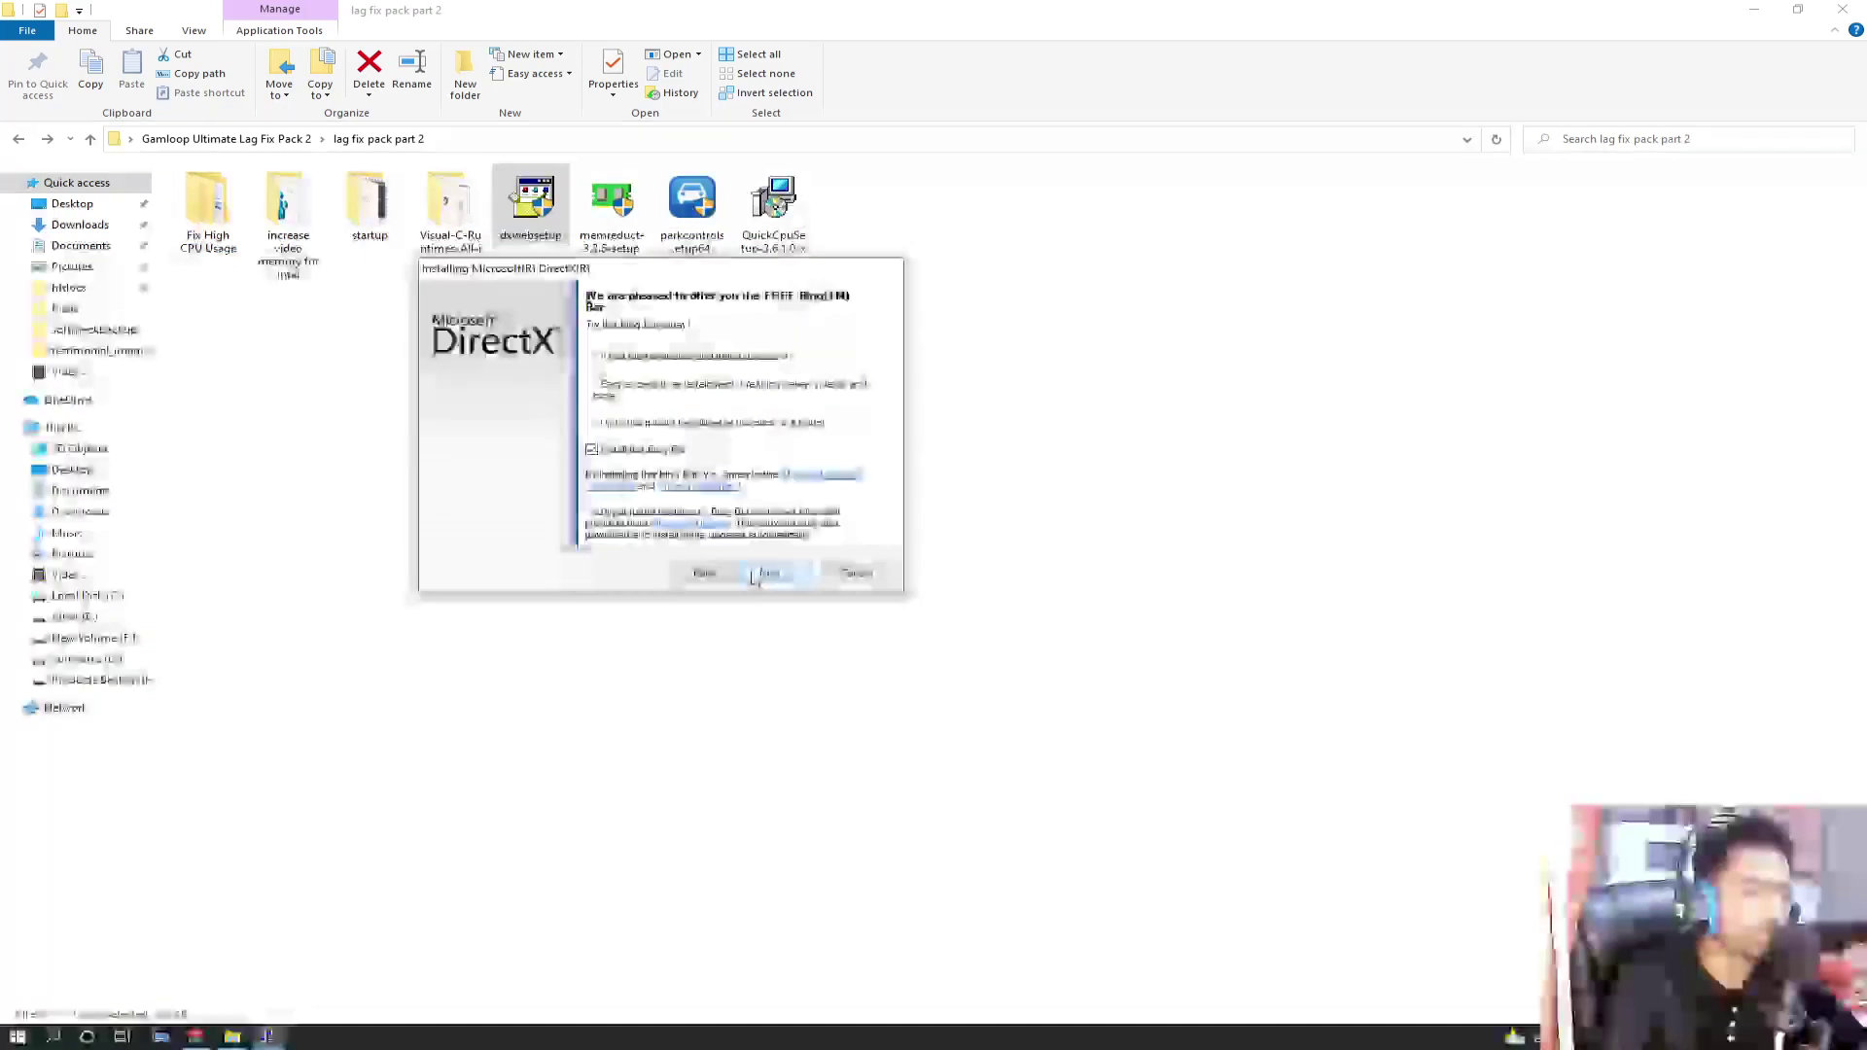
{"action": "left_click", "coordinate": [754, 575]}
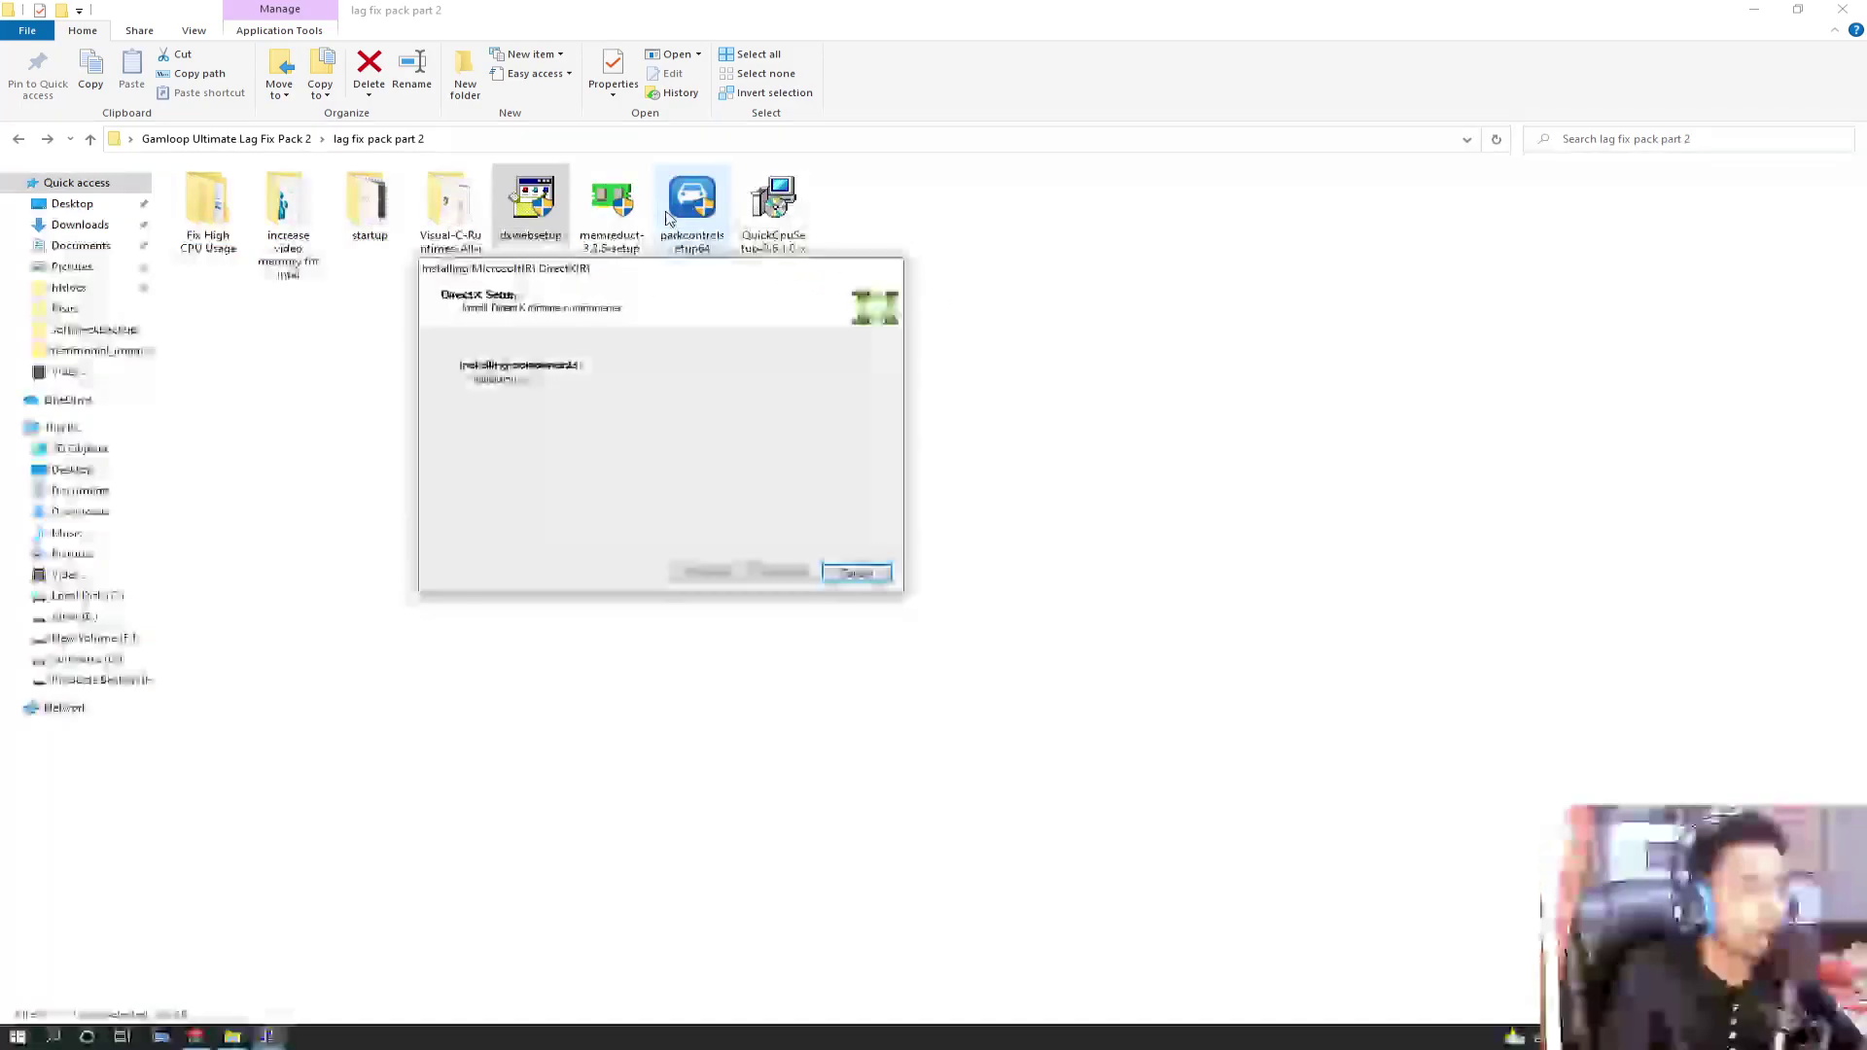
Install Mem Reduct from the memreduct setup file with the DirectX window moved aside, and close the launched program
{"action": "left_click_drag", "start_coordinate": [581, 274], "coordinate": [733, 288]}
{"action": "double_click", "coordinate": [619, 221]}
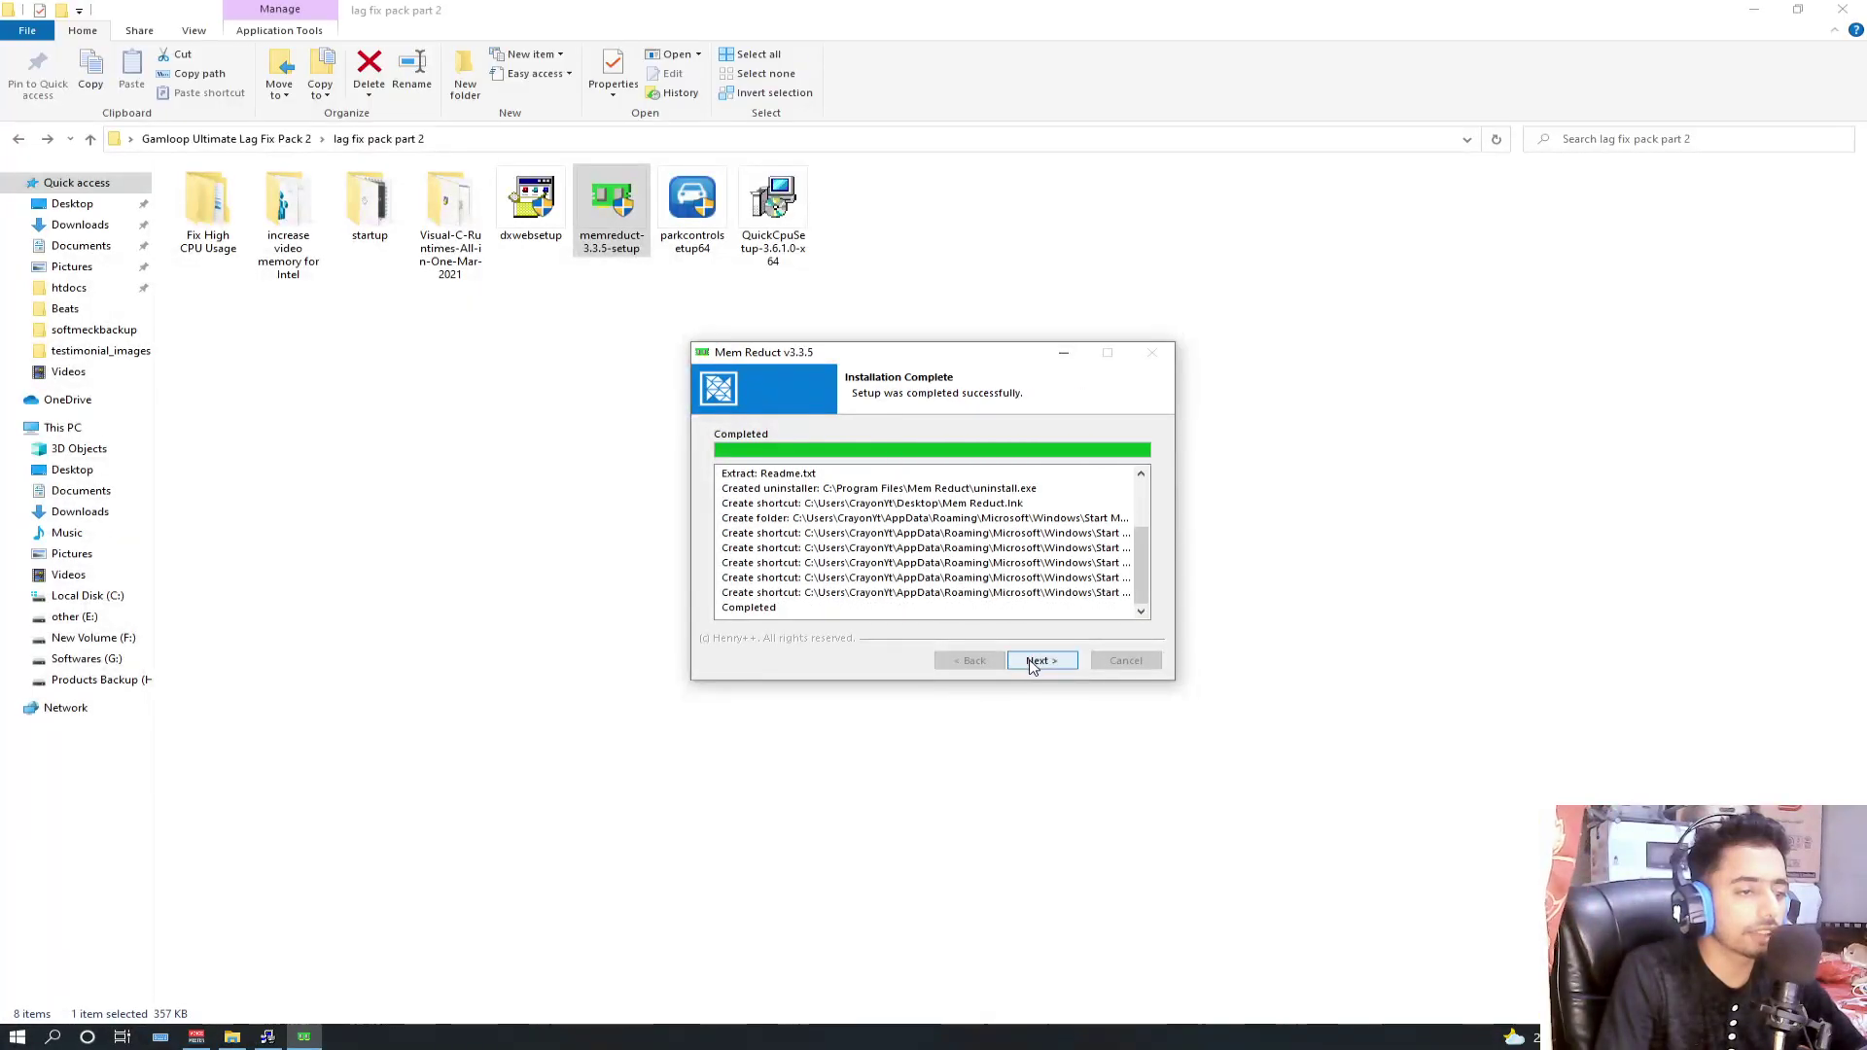
{"action": "left_click", "coordinate": [1035, 661]}
{"action": "left_click", "coordinate": [1037, 661]}
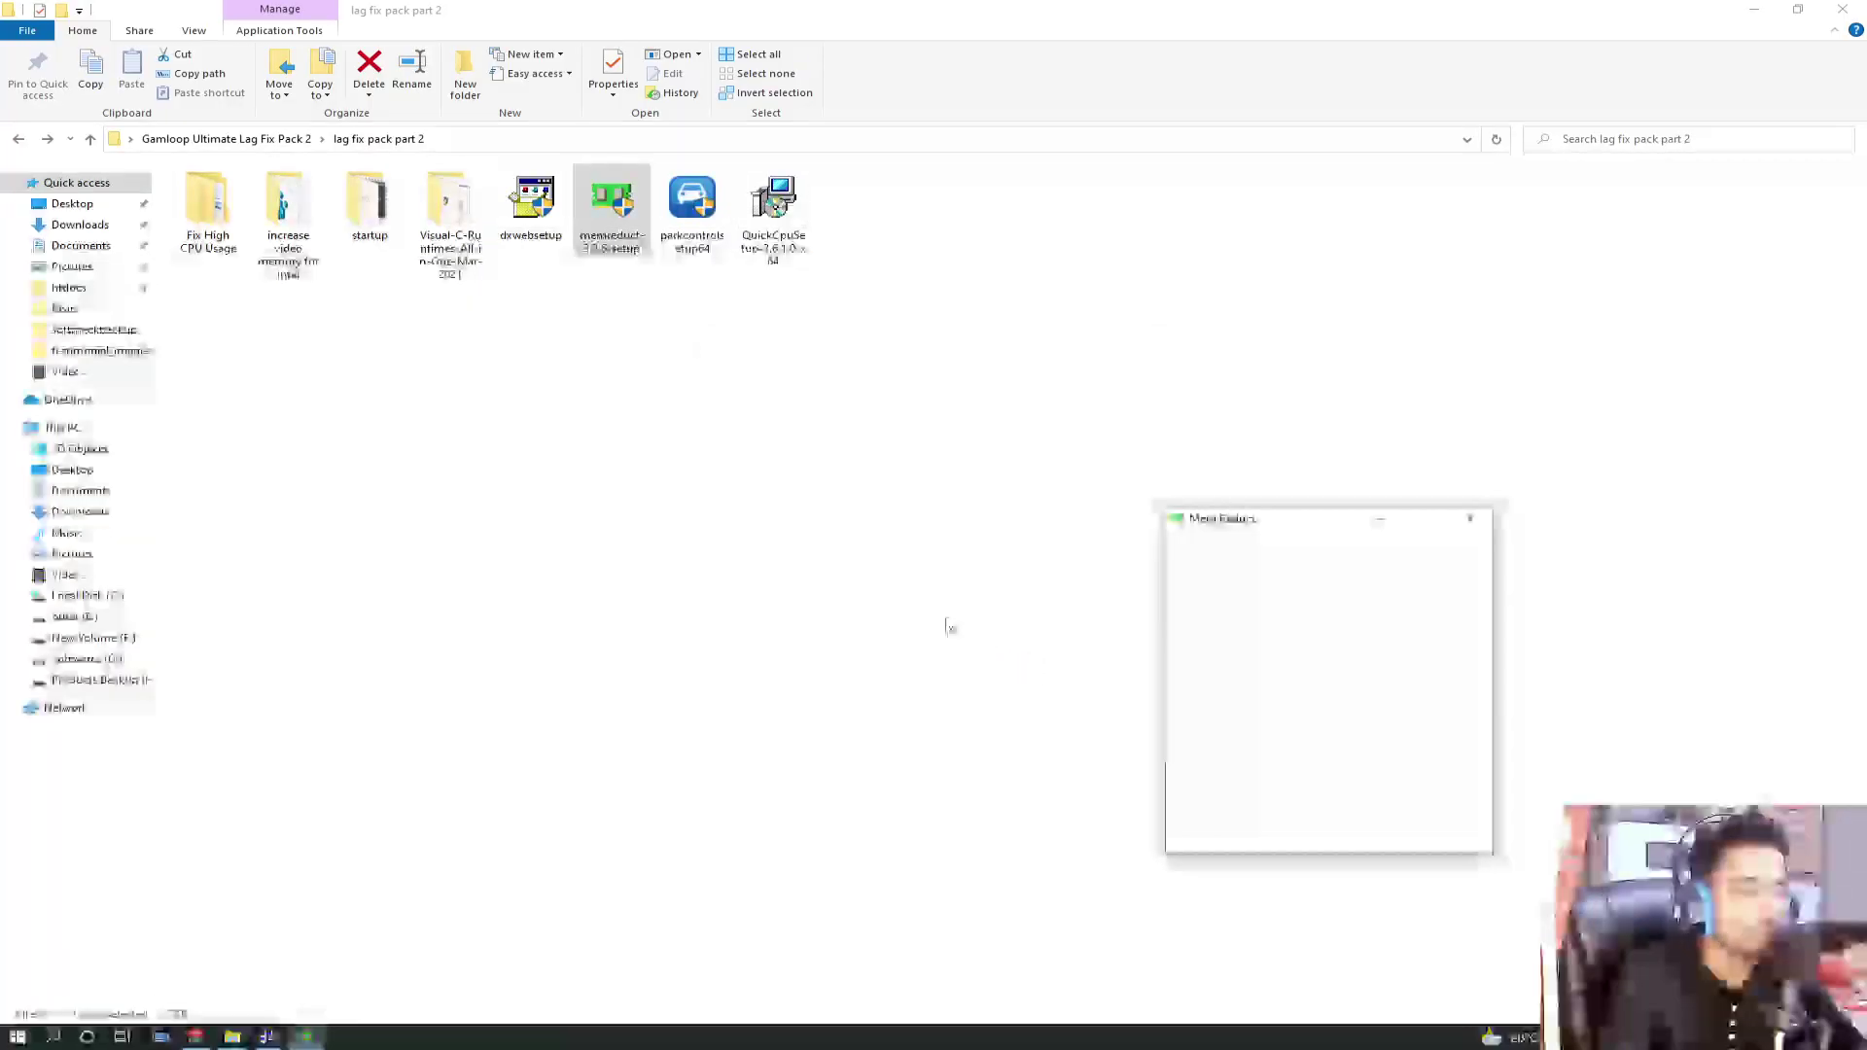
{"action": "left_click_drag", "start_coordinate": [1257, 520], "coordinate": [1059, 396]}
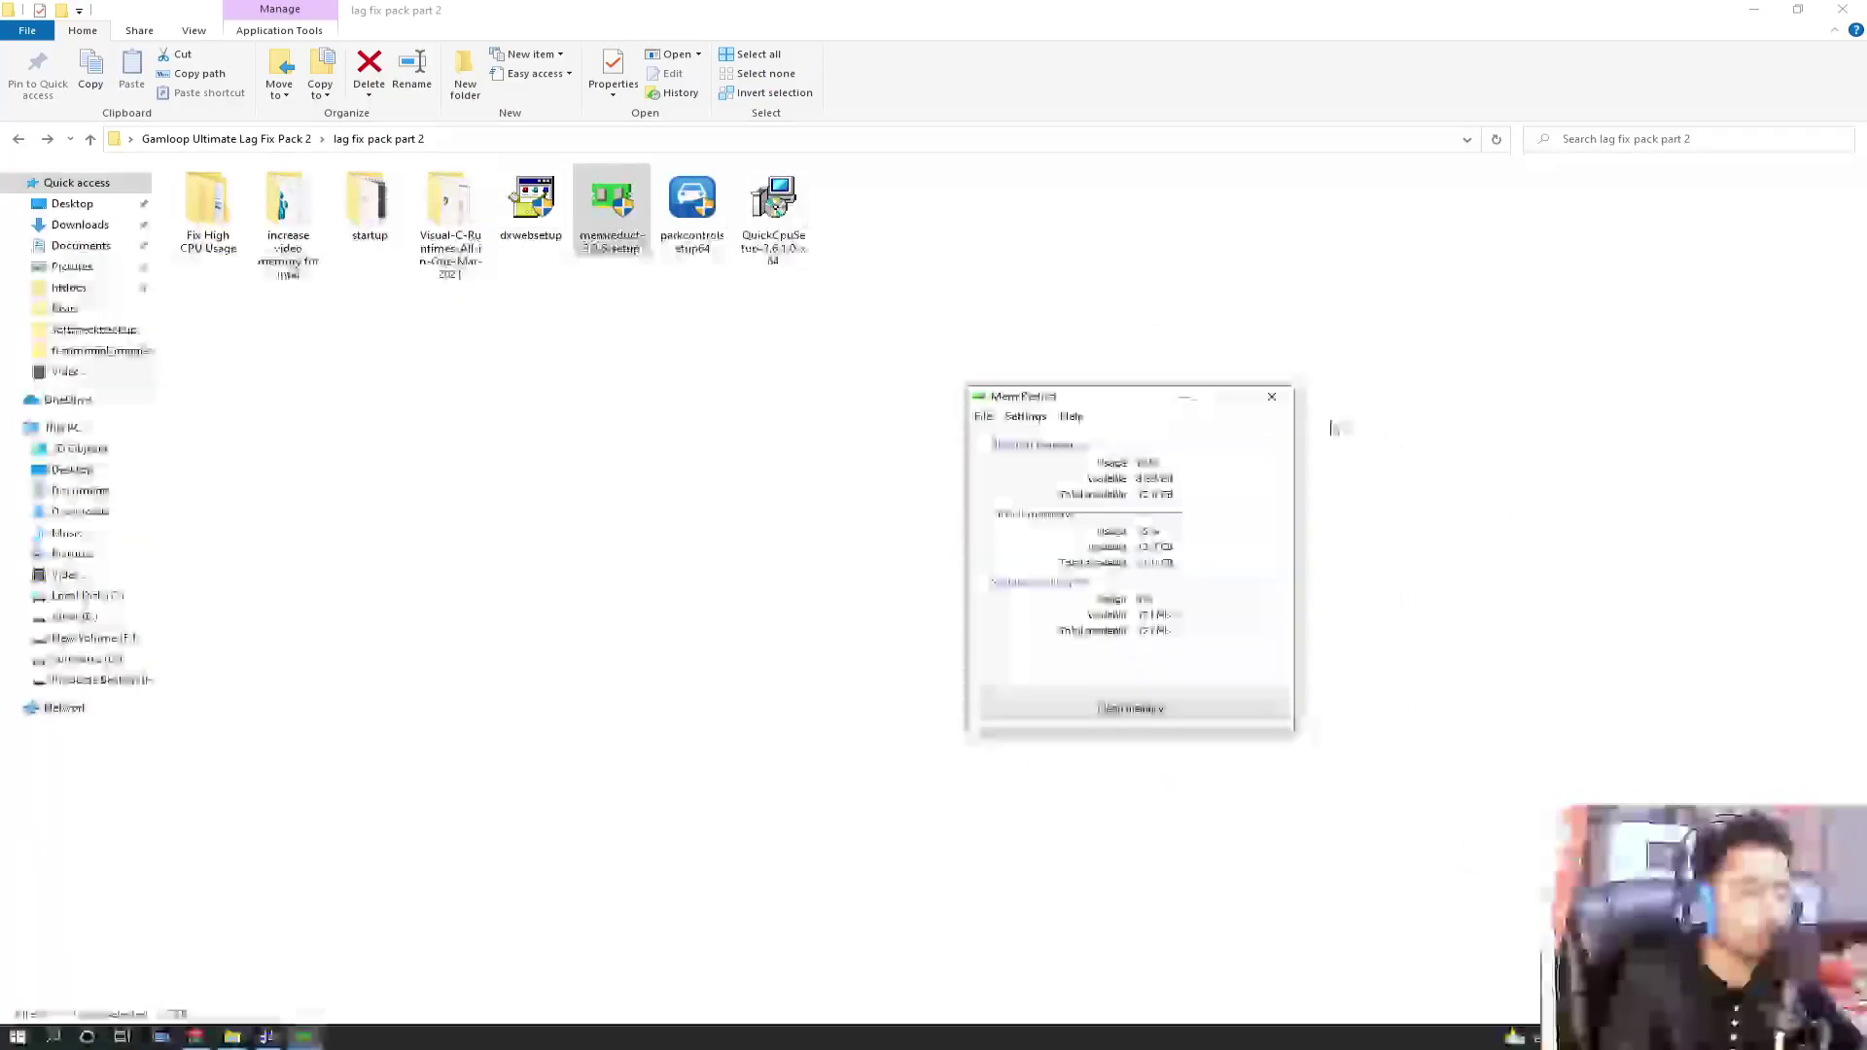
{"action": "left_click", "coordinate": [1273, 395]}
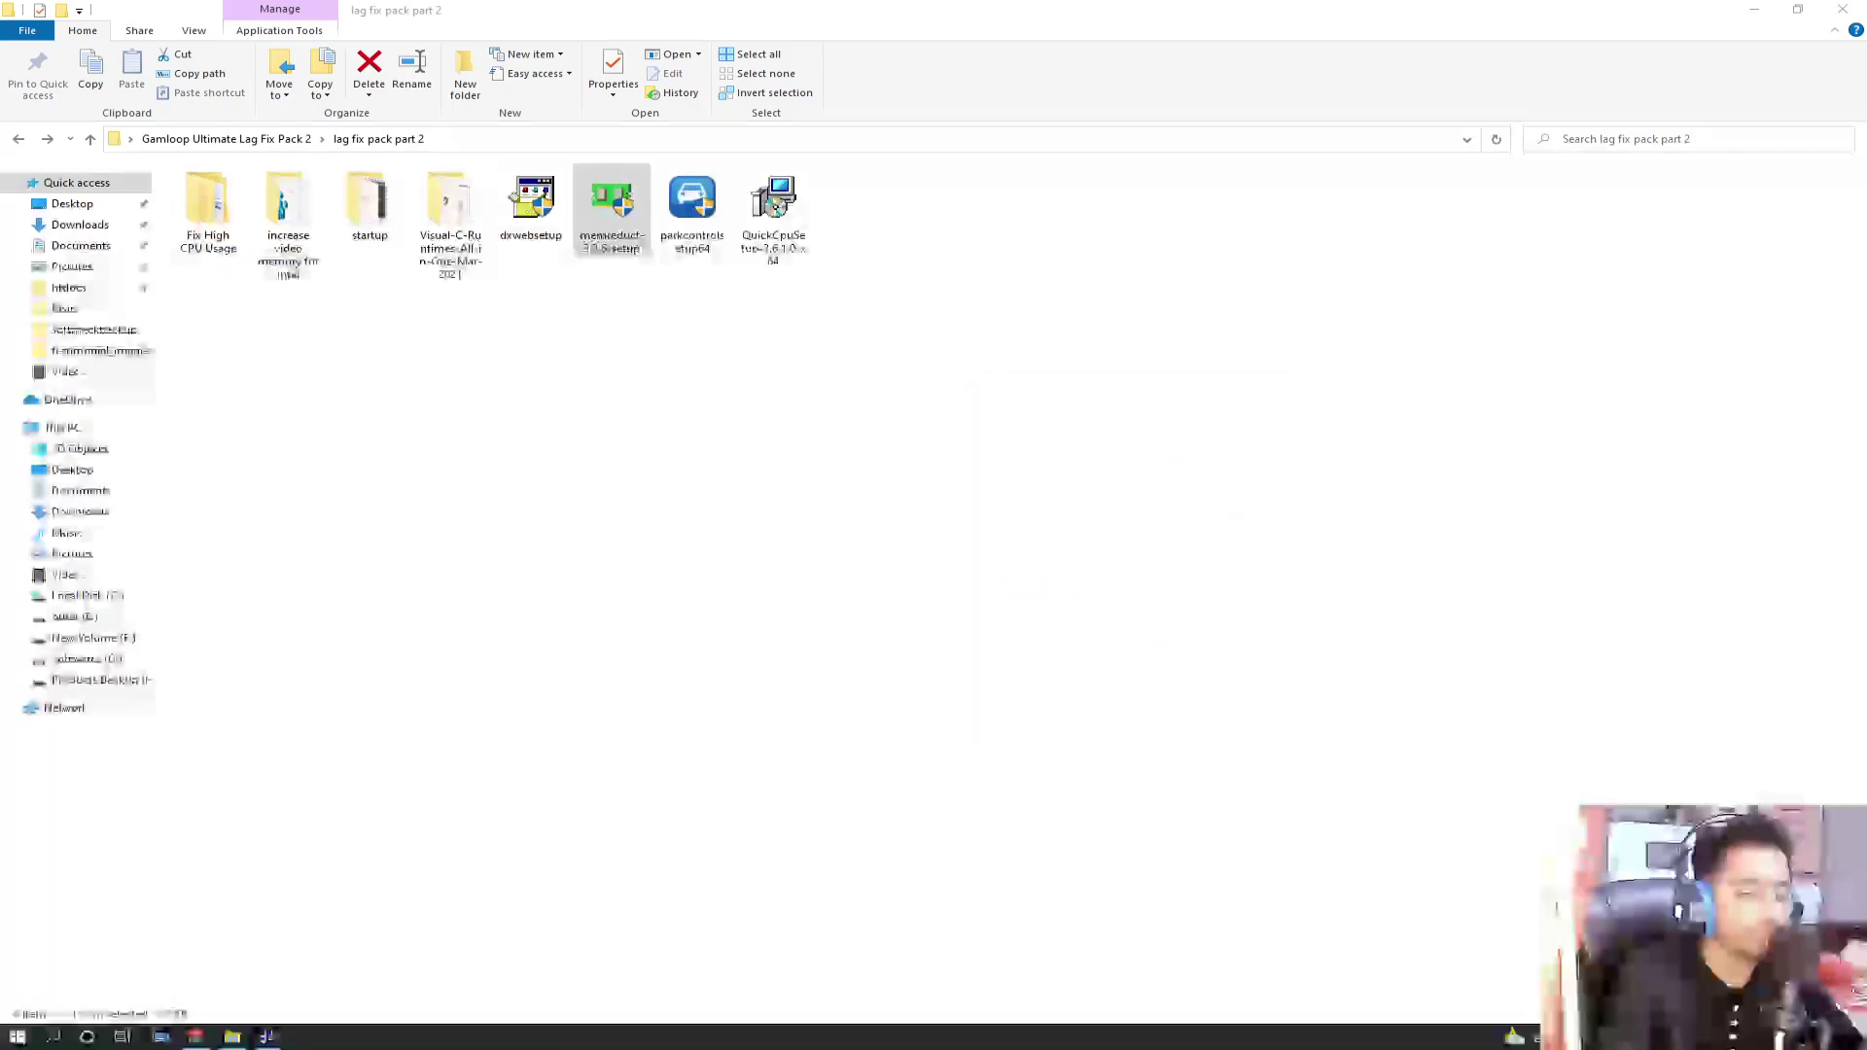
{"action": "left_click", "coordinate": [1366, 877]}
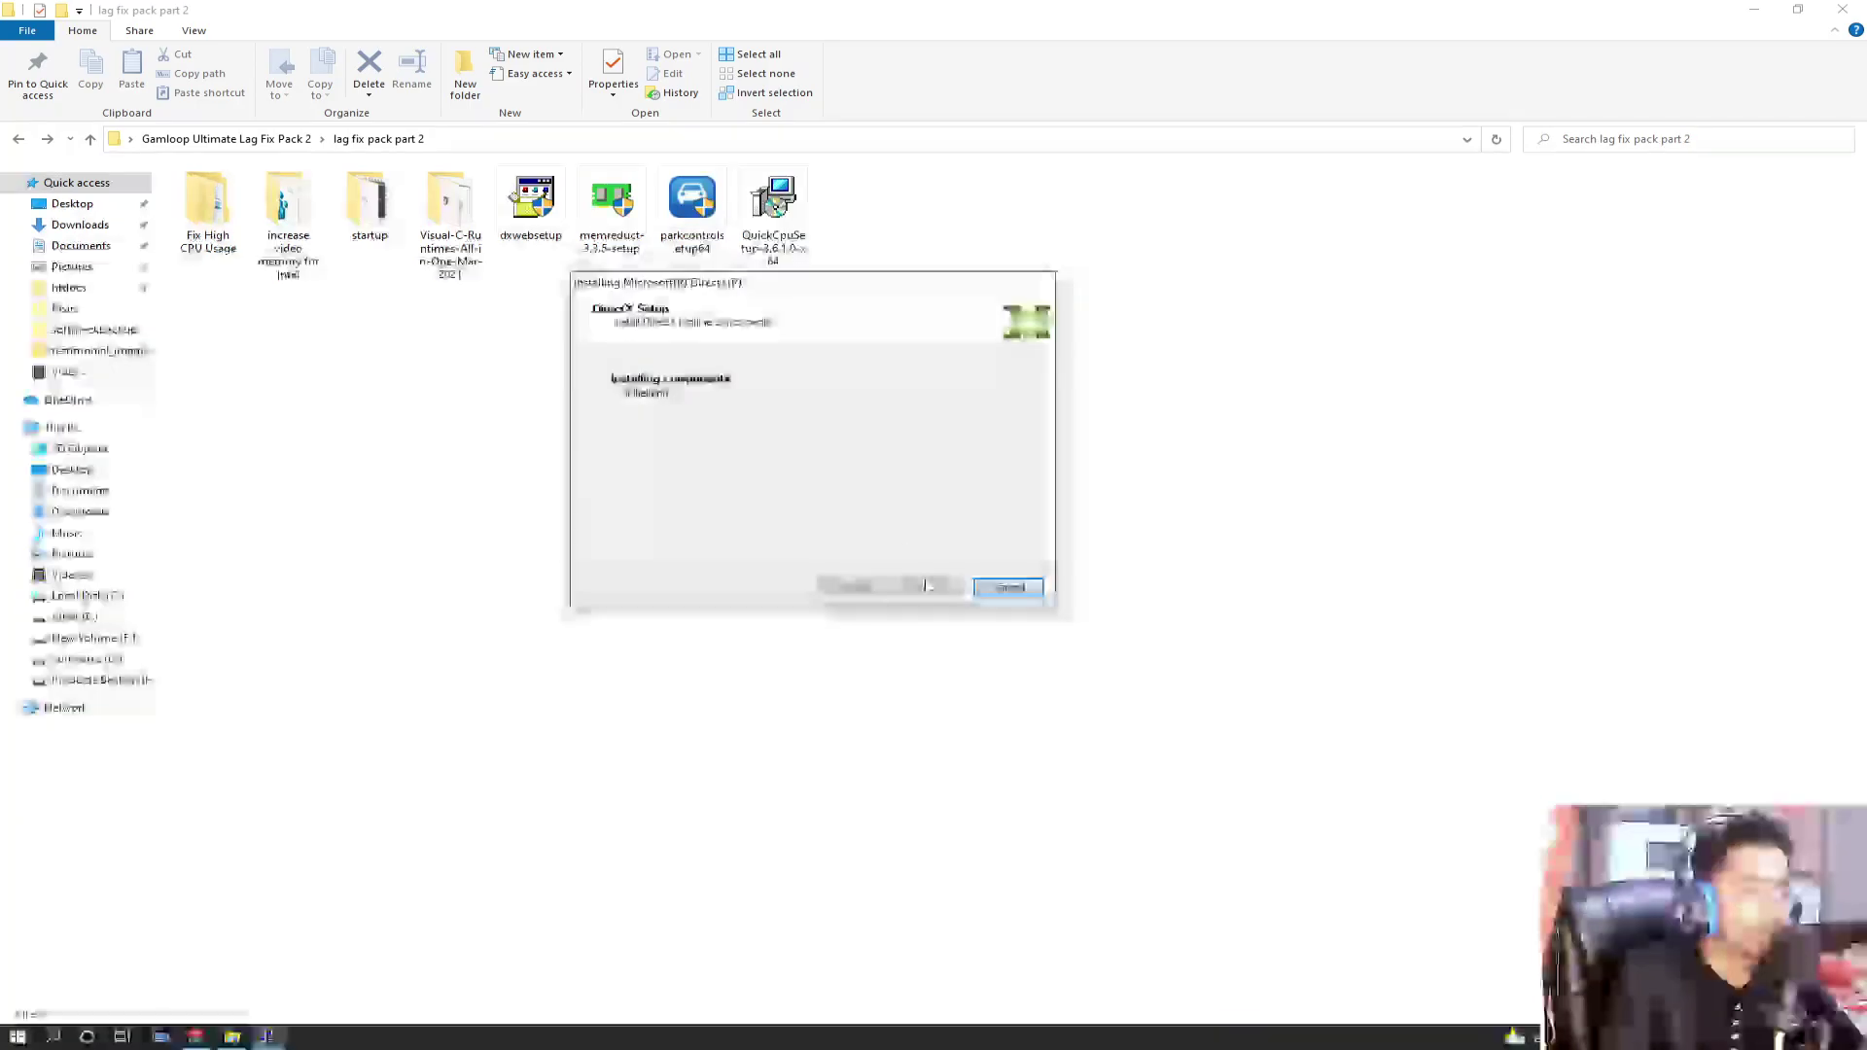
Install ParkControl from parkcontrolsetup64 in the default destination folder and launch it
{"action": "double_click", "coordinate": [691, 199]}
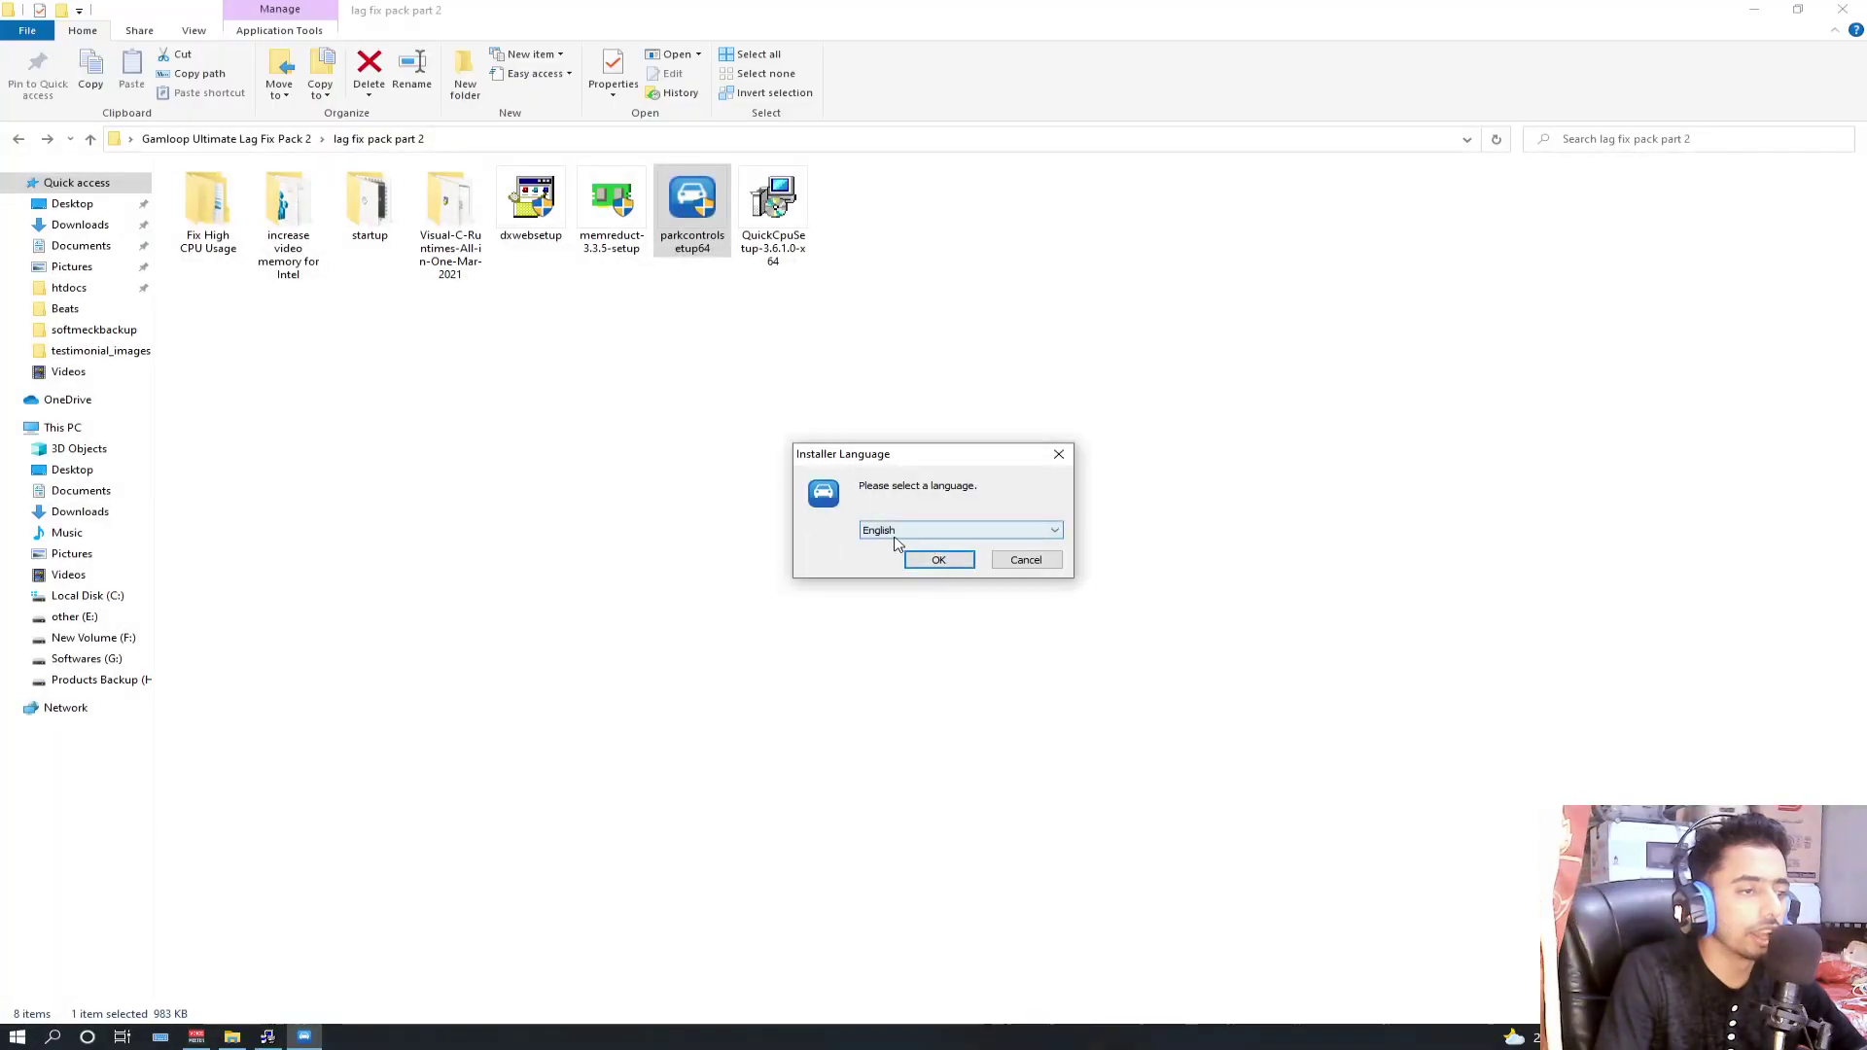
{"action": "left_click", "coordinate": [948, 556]}
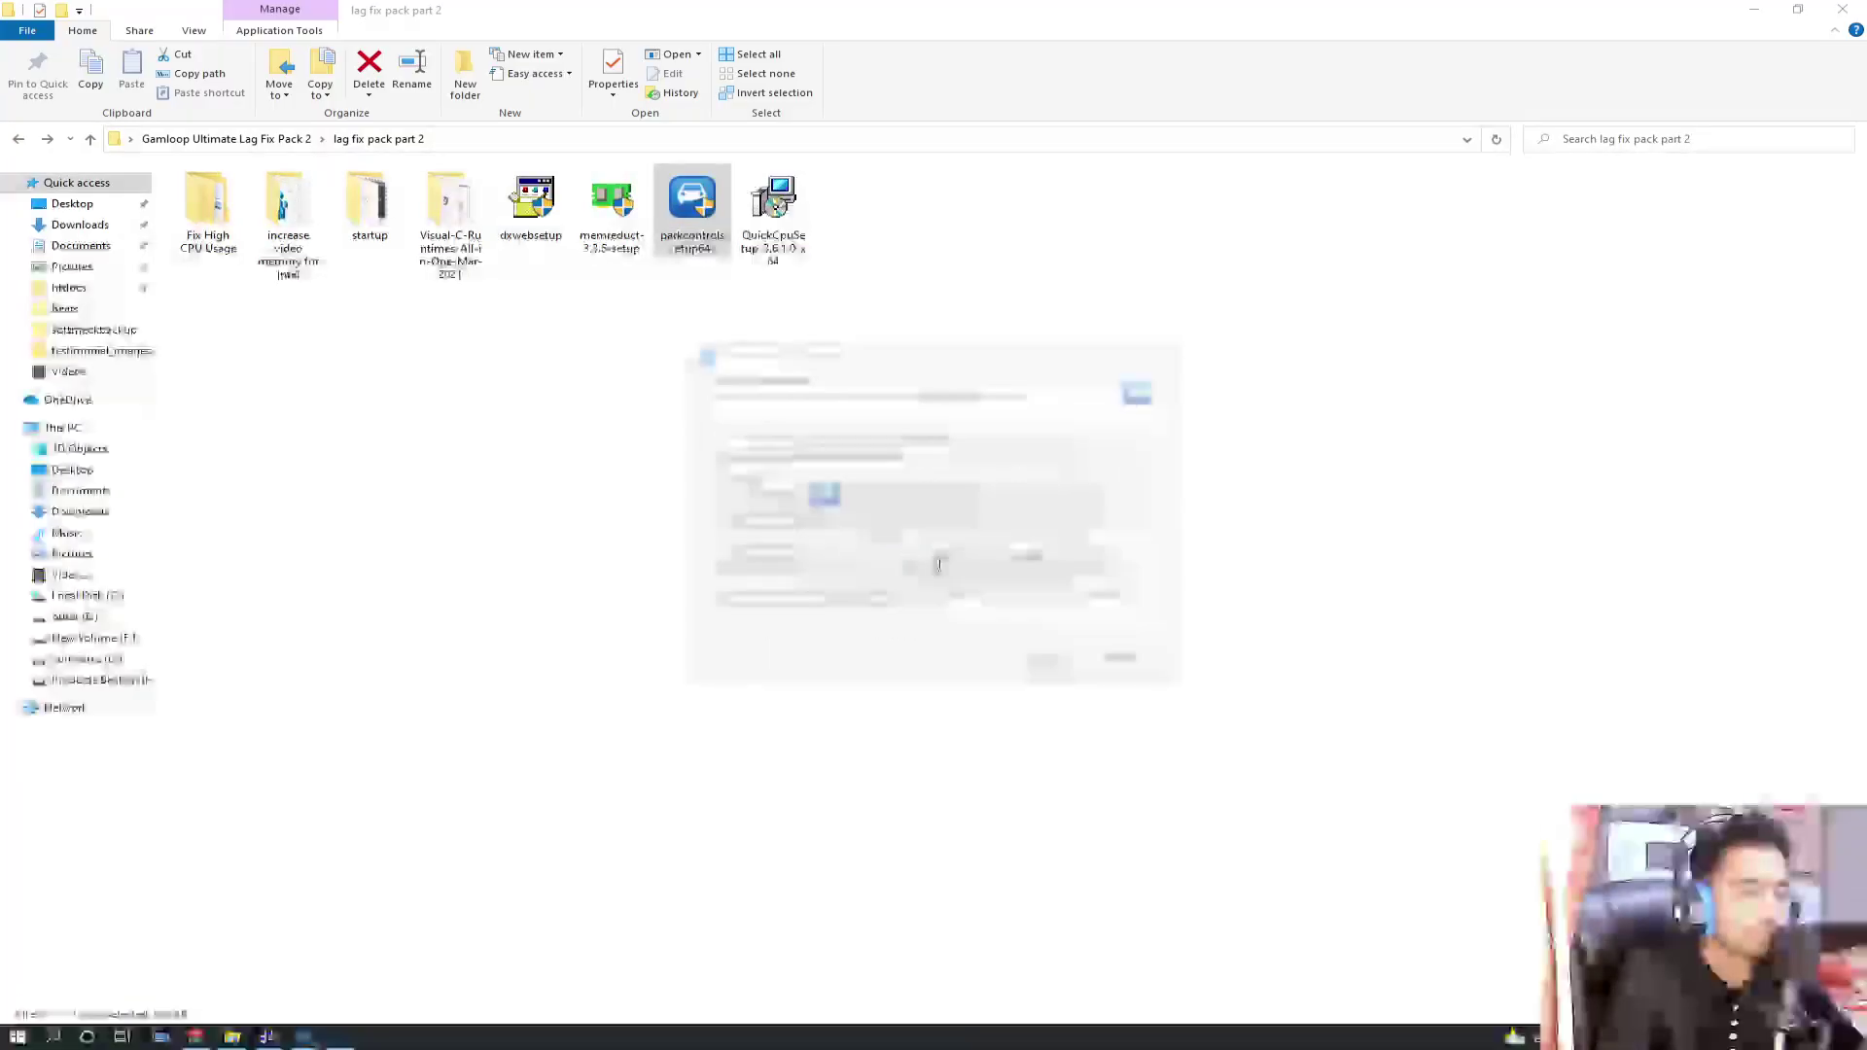
{"action": "left_click", "coordinate": [1023, 656]}
{"action": "left_click", "coordinate": [1031, 659]}
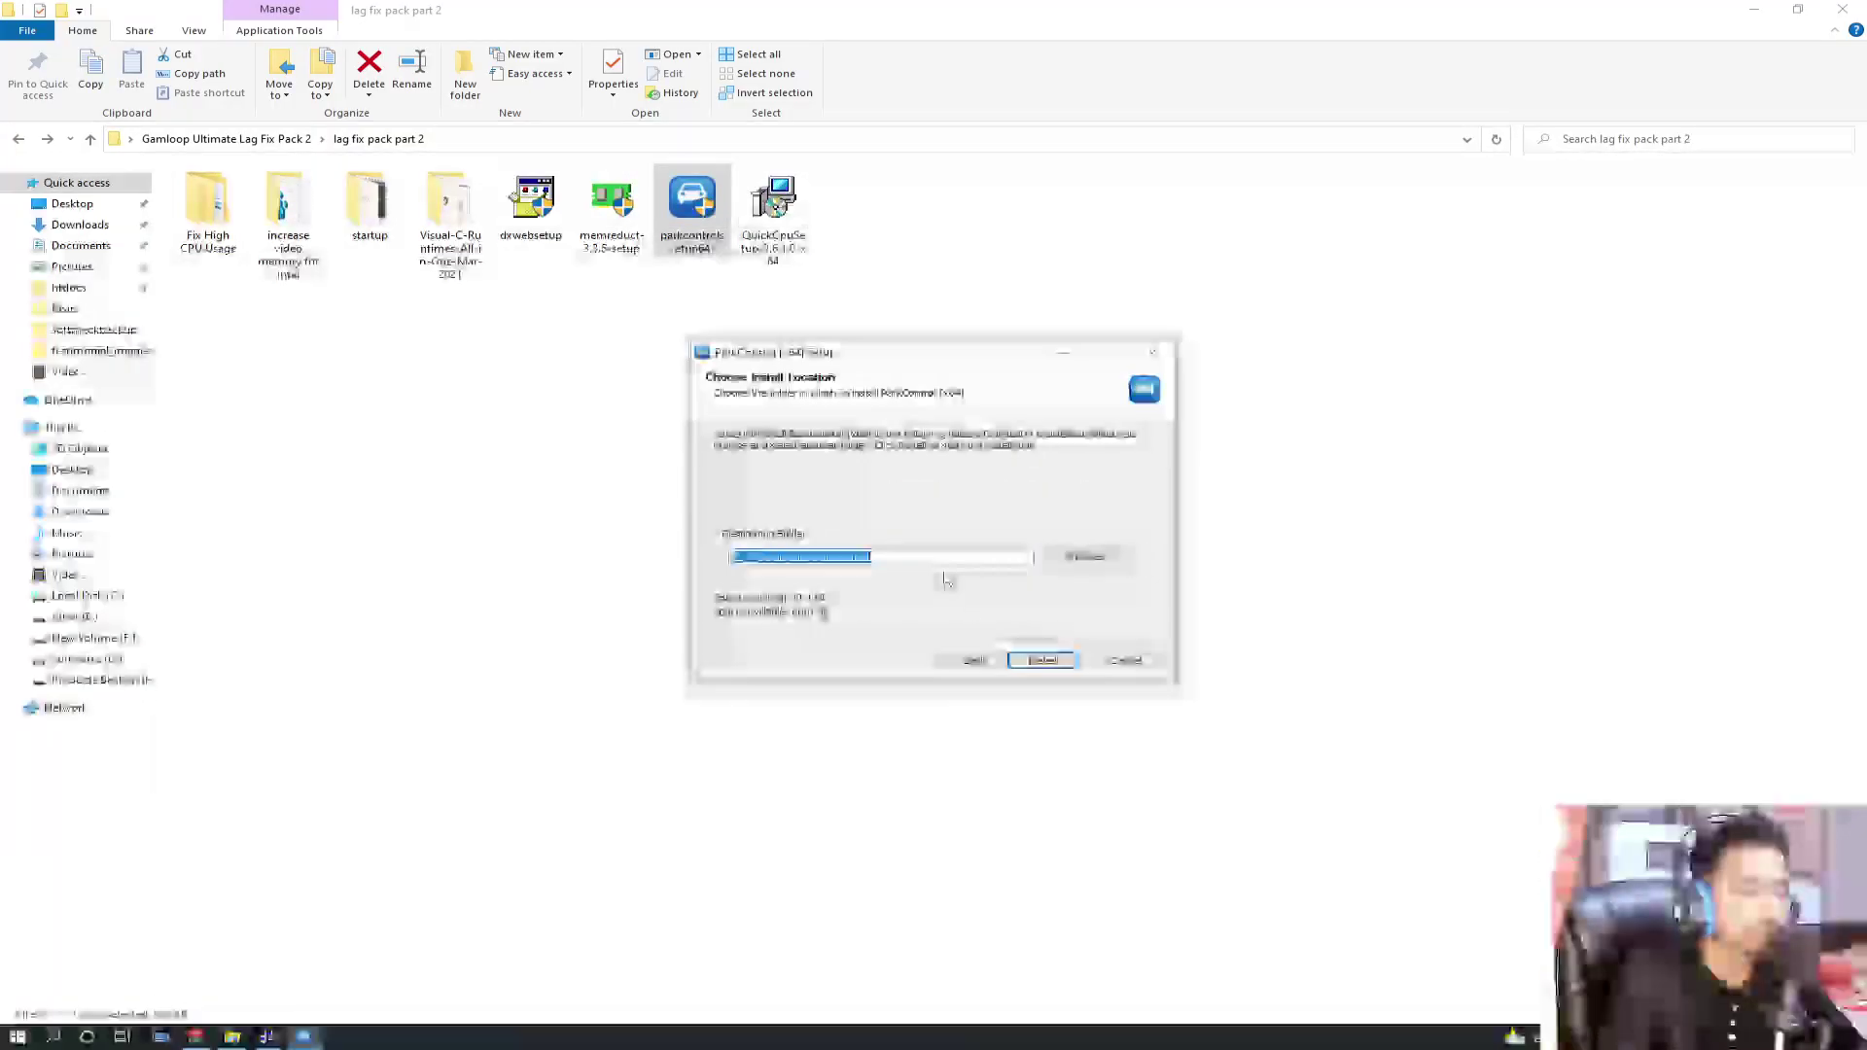
{"action": "left_click", "coordinate": [1043, 660]}
{"action": "left_click", "coordinate": [1051, 660]}
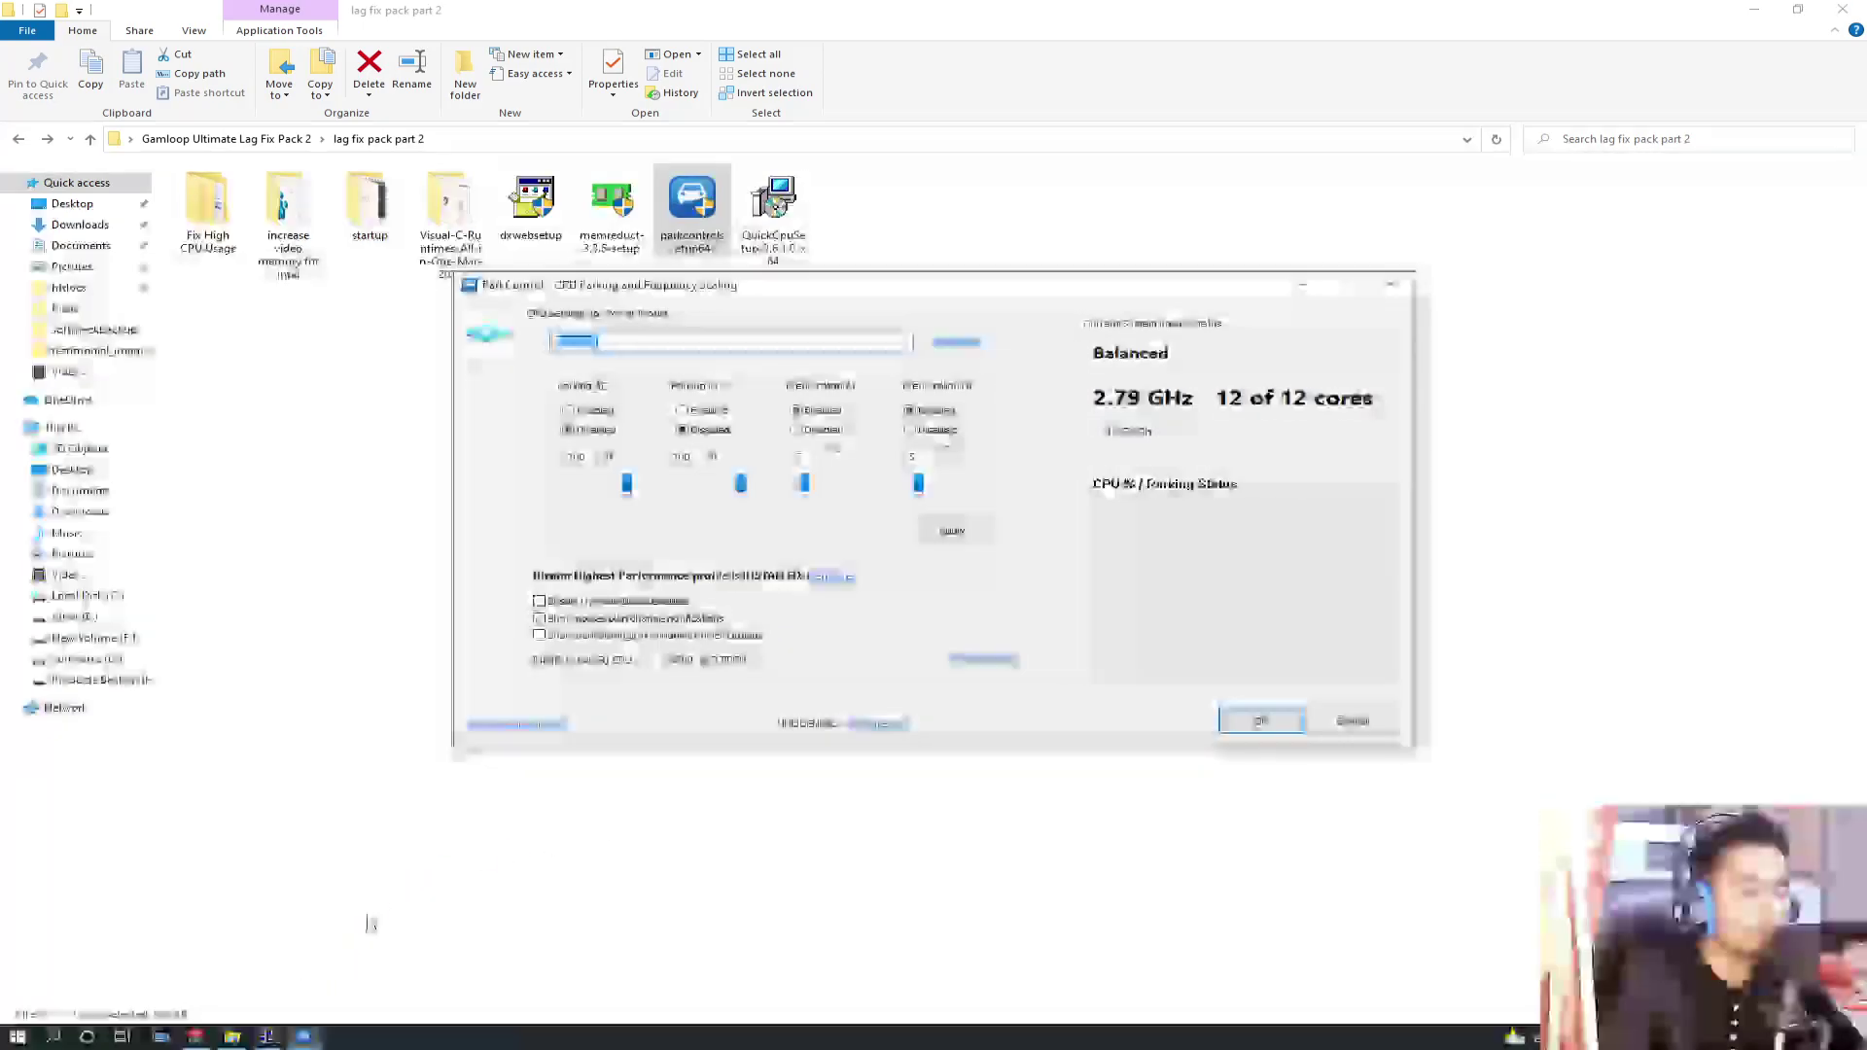
{"action": "left_click_drag", "start_coordinate": [888, 290], "coordinate": [827, 288]}
Install Quick CPU from its setup file, accepting the GNU General Public License terms
{"action": "double_click", "coordinate": [773, 206]}
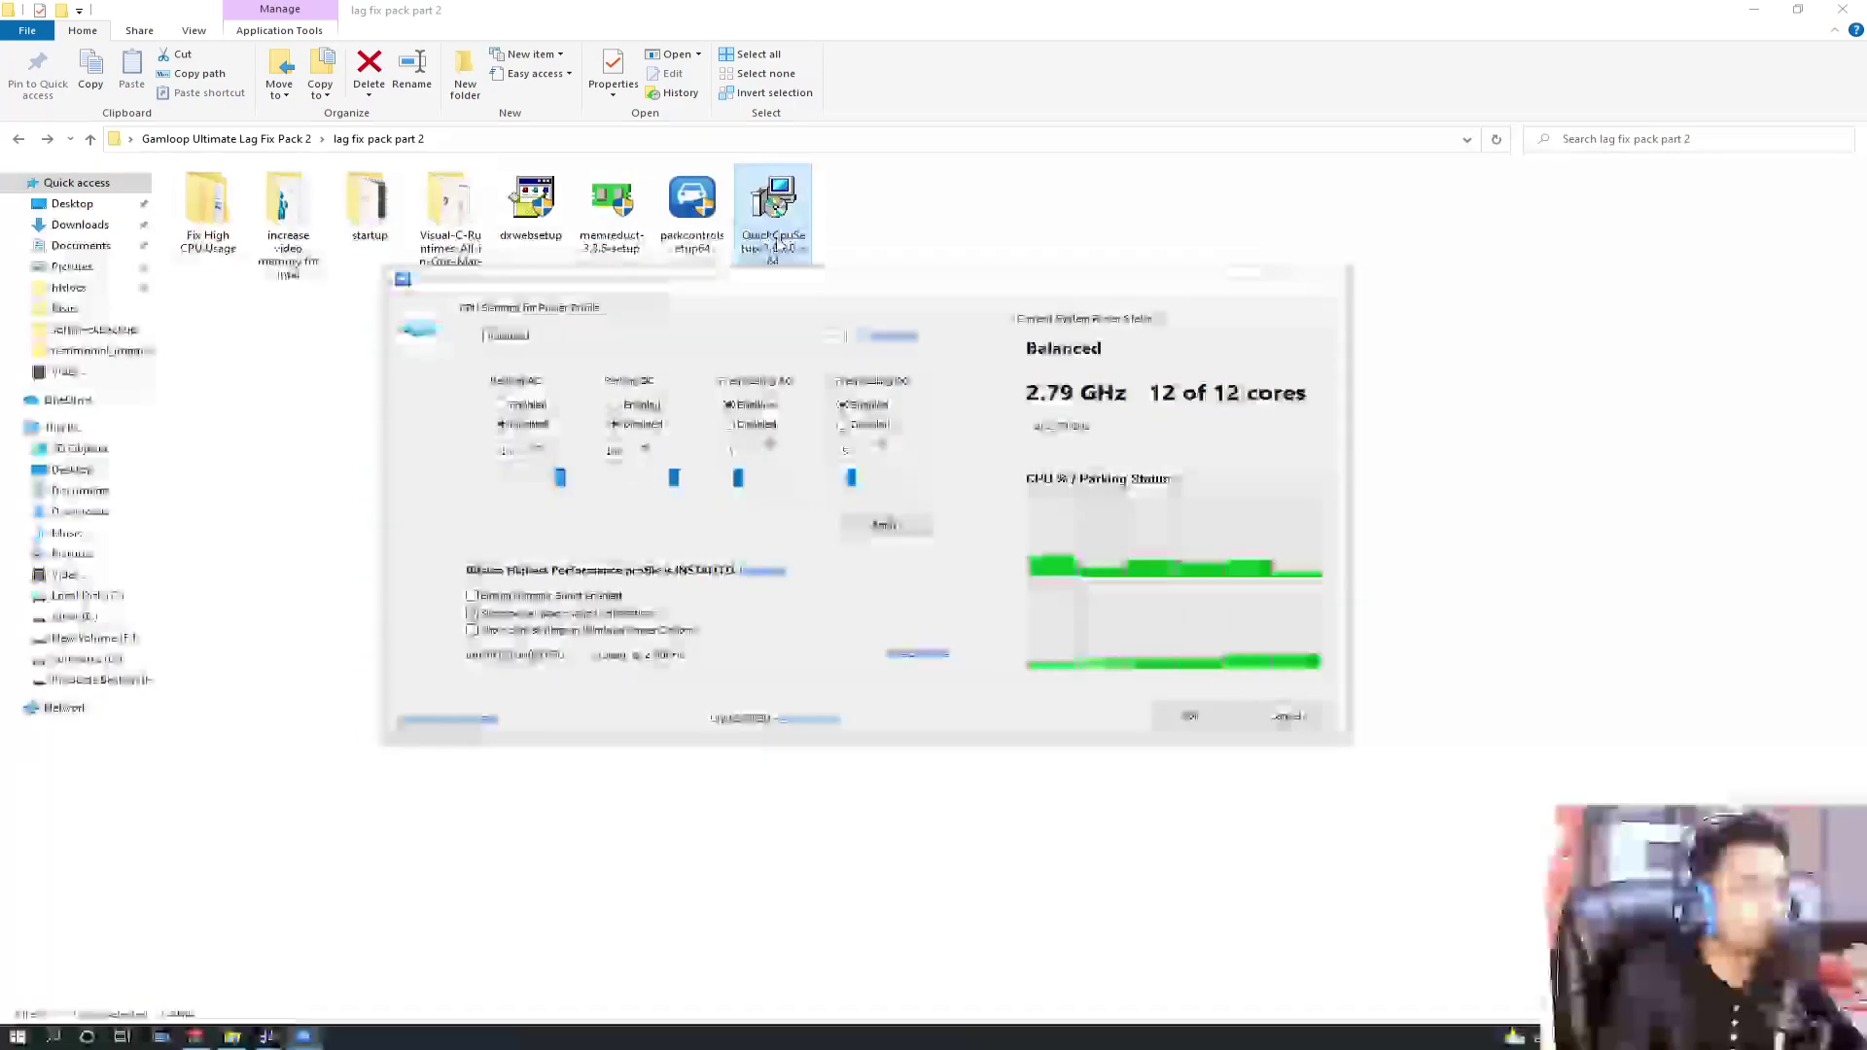
{"action": "left_click", "coordinate": [1061, 653]}
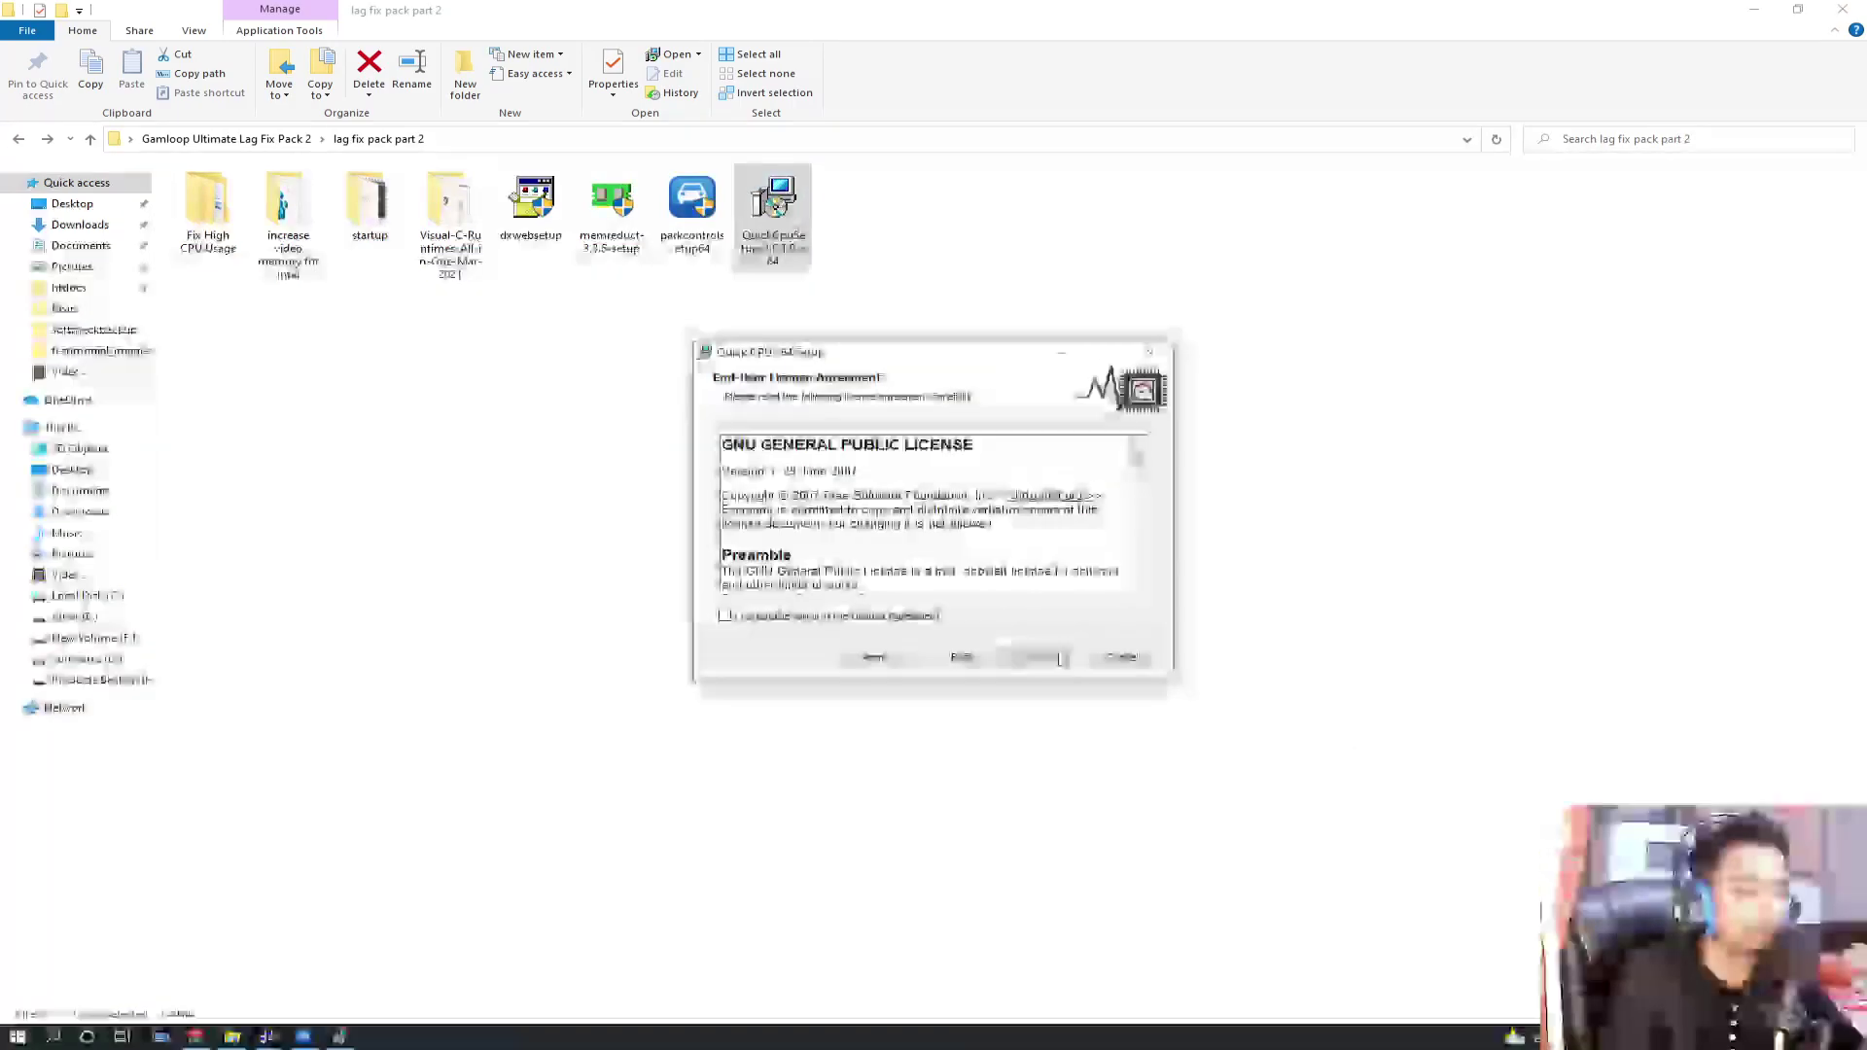
{"action": "left_click", "coordinate": [919, 616]}
{"action": "left_click", "coordinate": [1034, 657]}
{"action": "left_click", "coordinate": [1034, 657]}
{"action": "left_click", "coordinate": [1033, 657]}
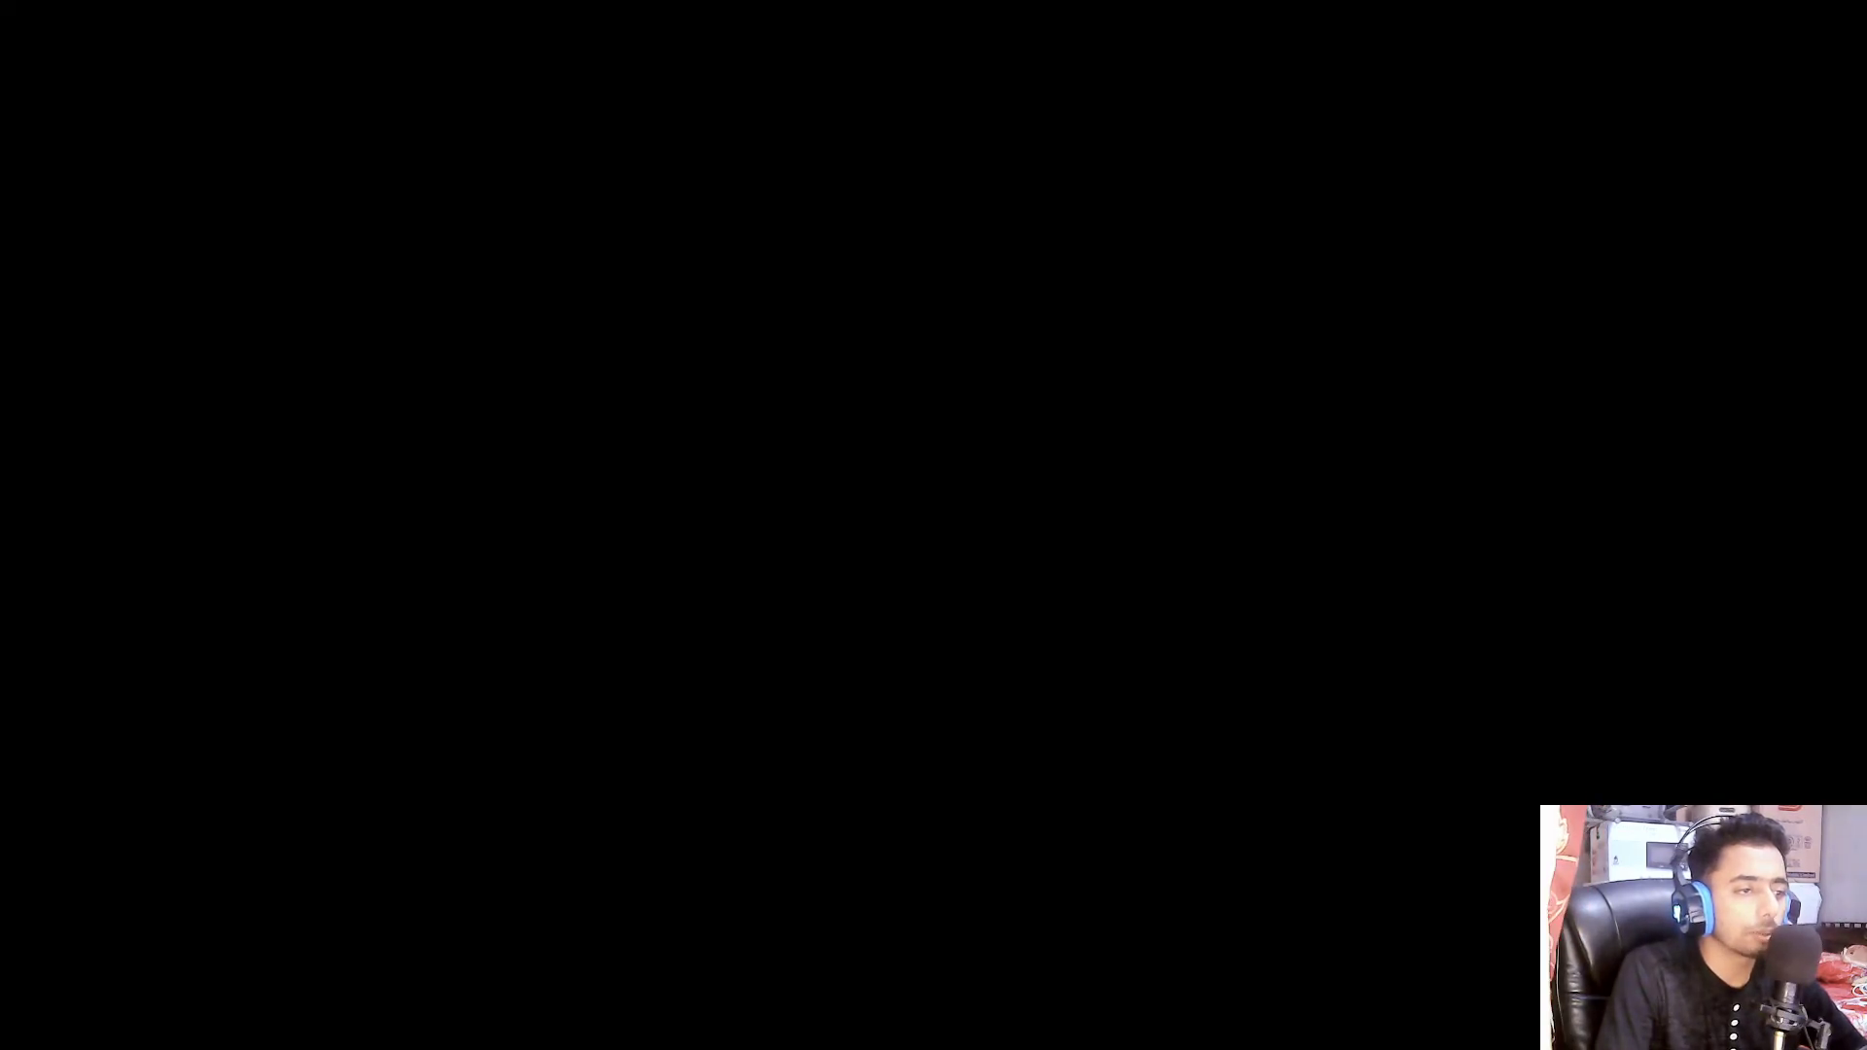
{"action": "left_click", "coordinate": [1023, 655]}
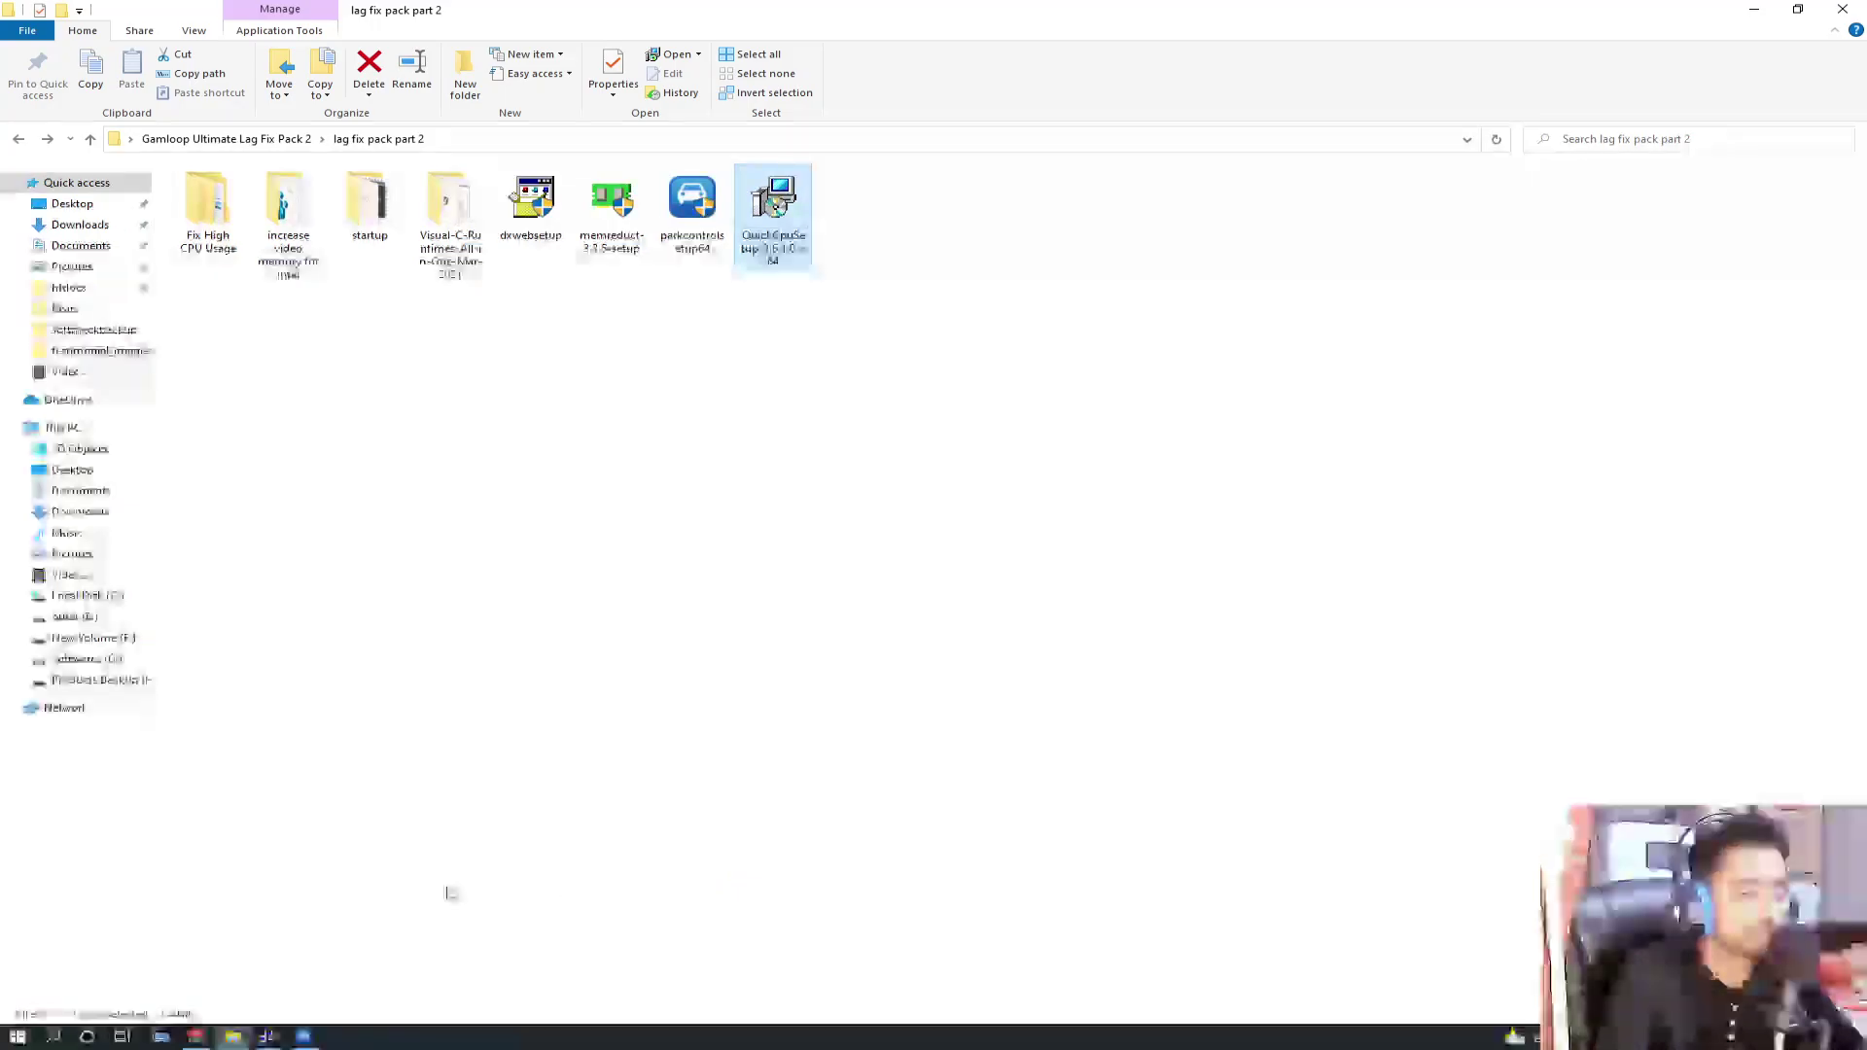
Bring the DirectX setup window back up and dismiss its message
{"action": "mouse_move", "coordinate": [275, 1033]}
{"action": "left_click", "coordinate": [362, 948]}
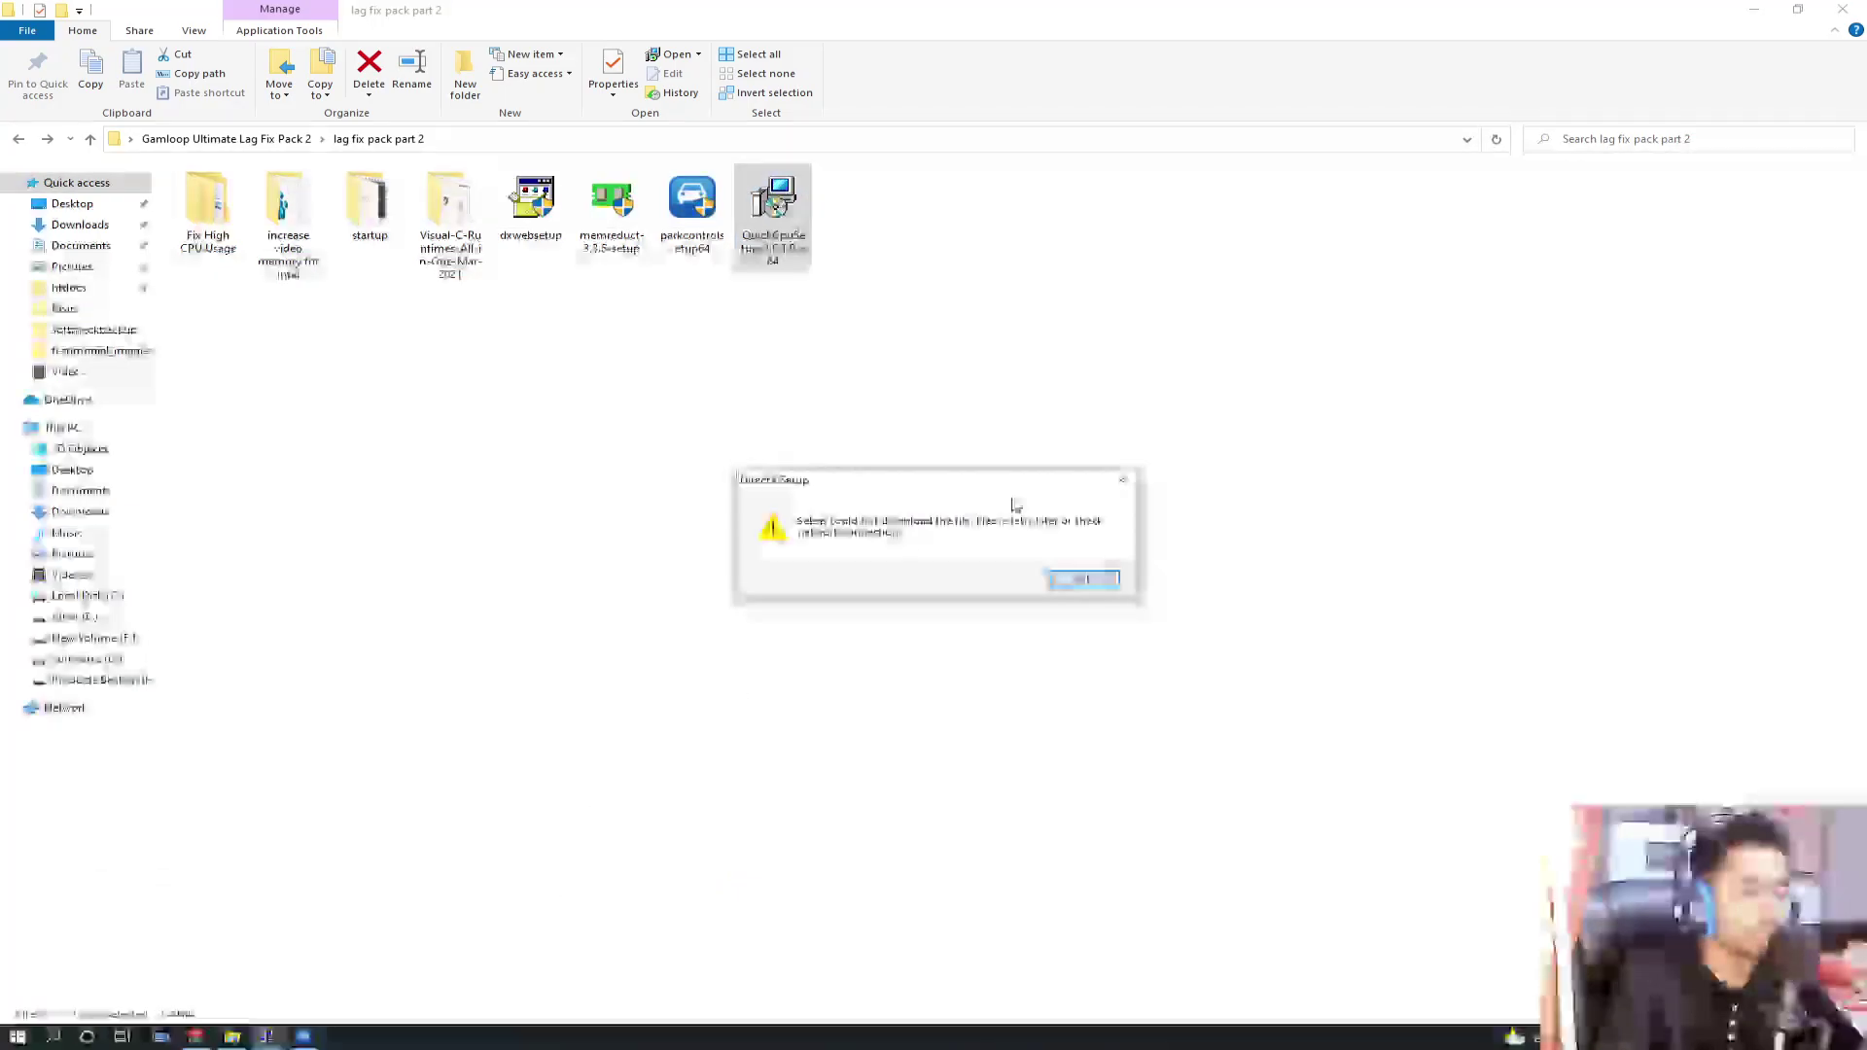
{"action": "left_click", "coordinate": [1113, 487]}
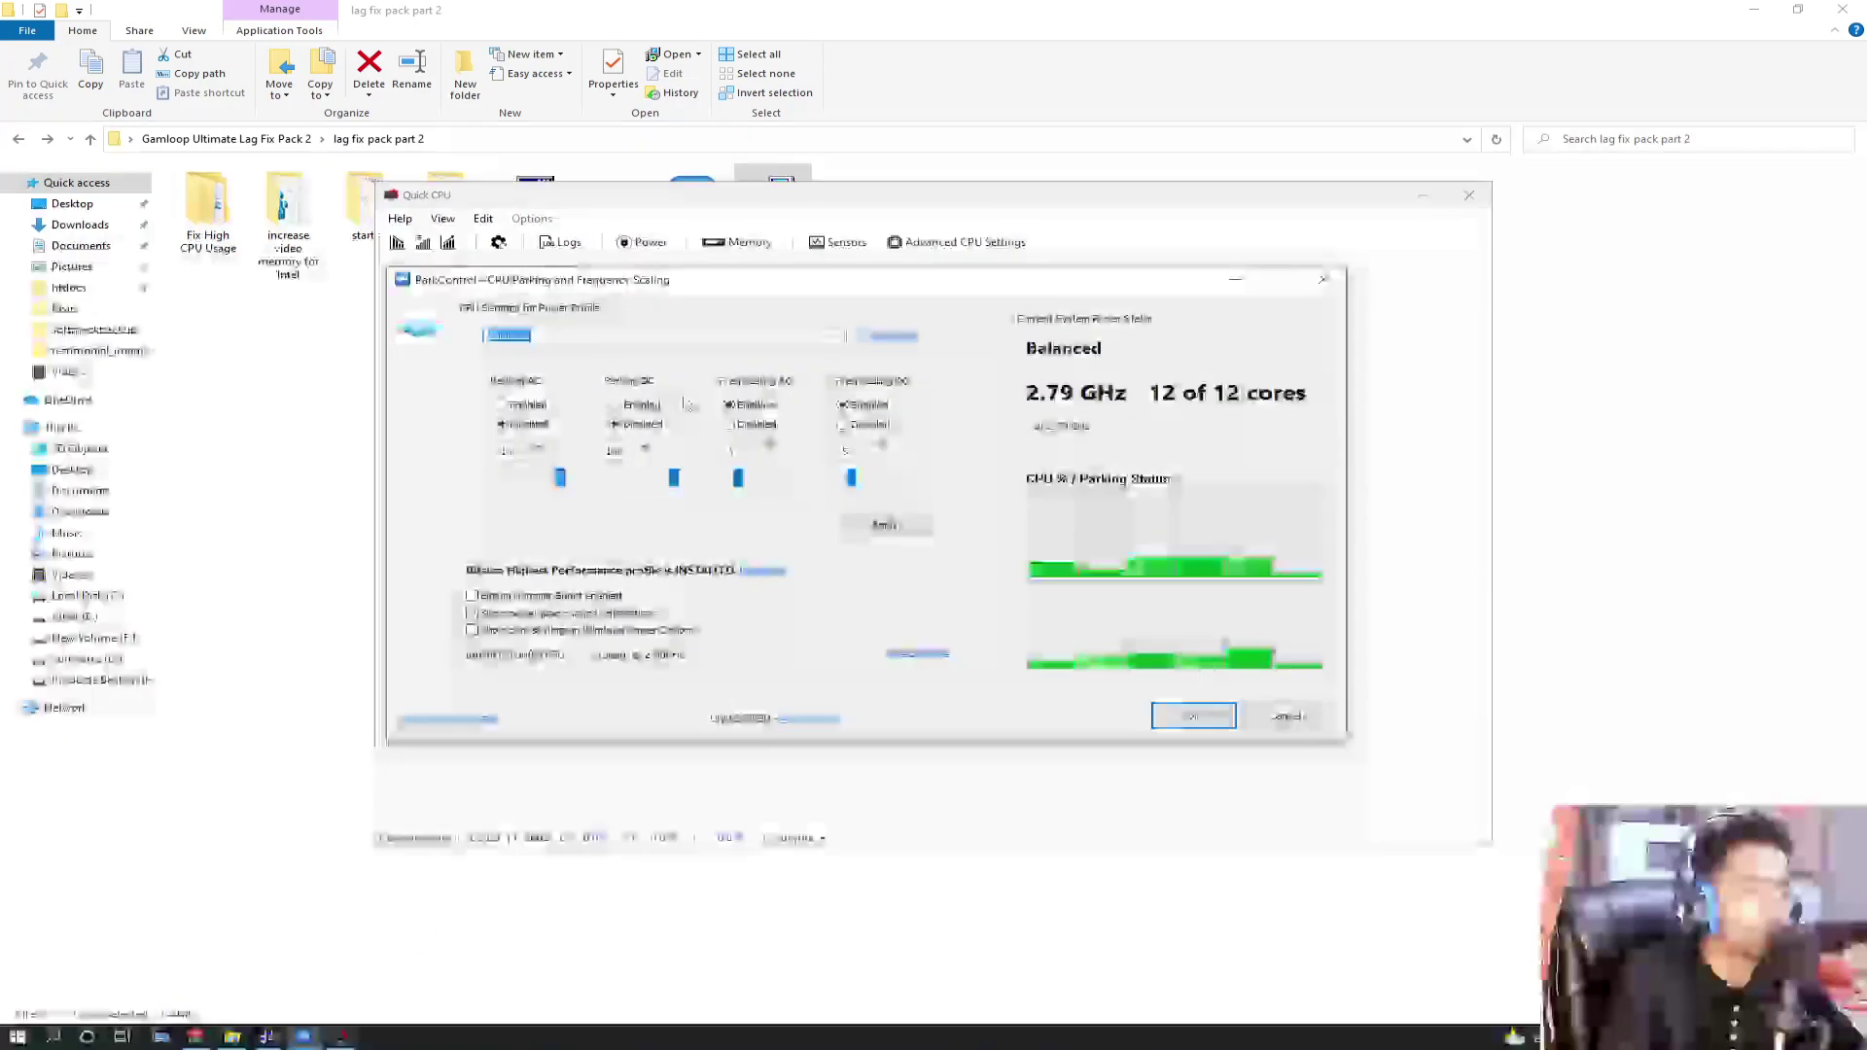
Choose the High performance power profile in ParkControl, make it active, and apply its CPU settings
{"action": "left_click", "coordinate": [649, 176]}
{"action": "left_click", "coordinate": [667, 139]}
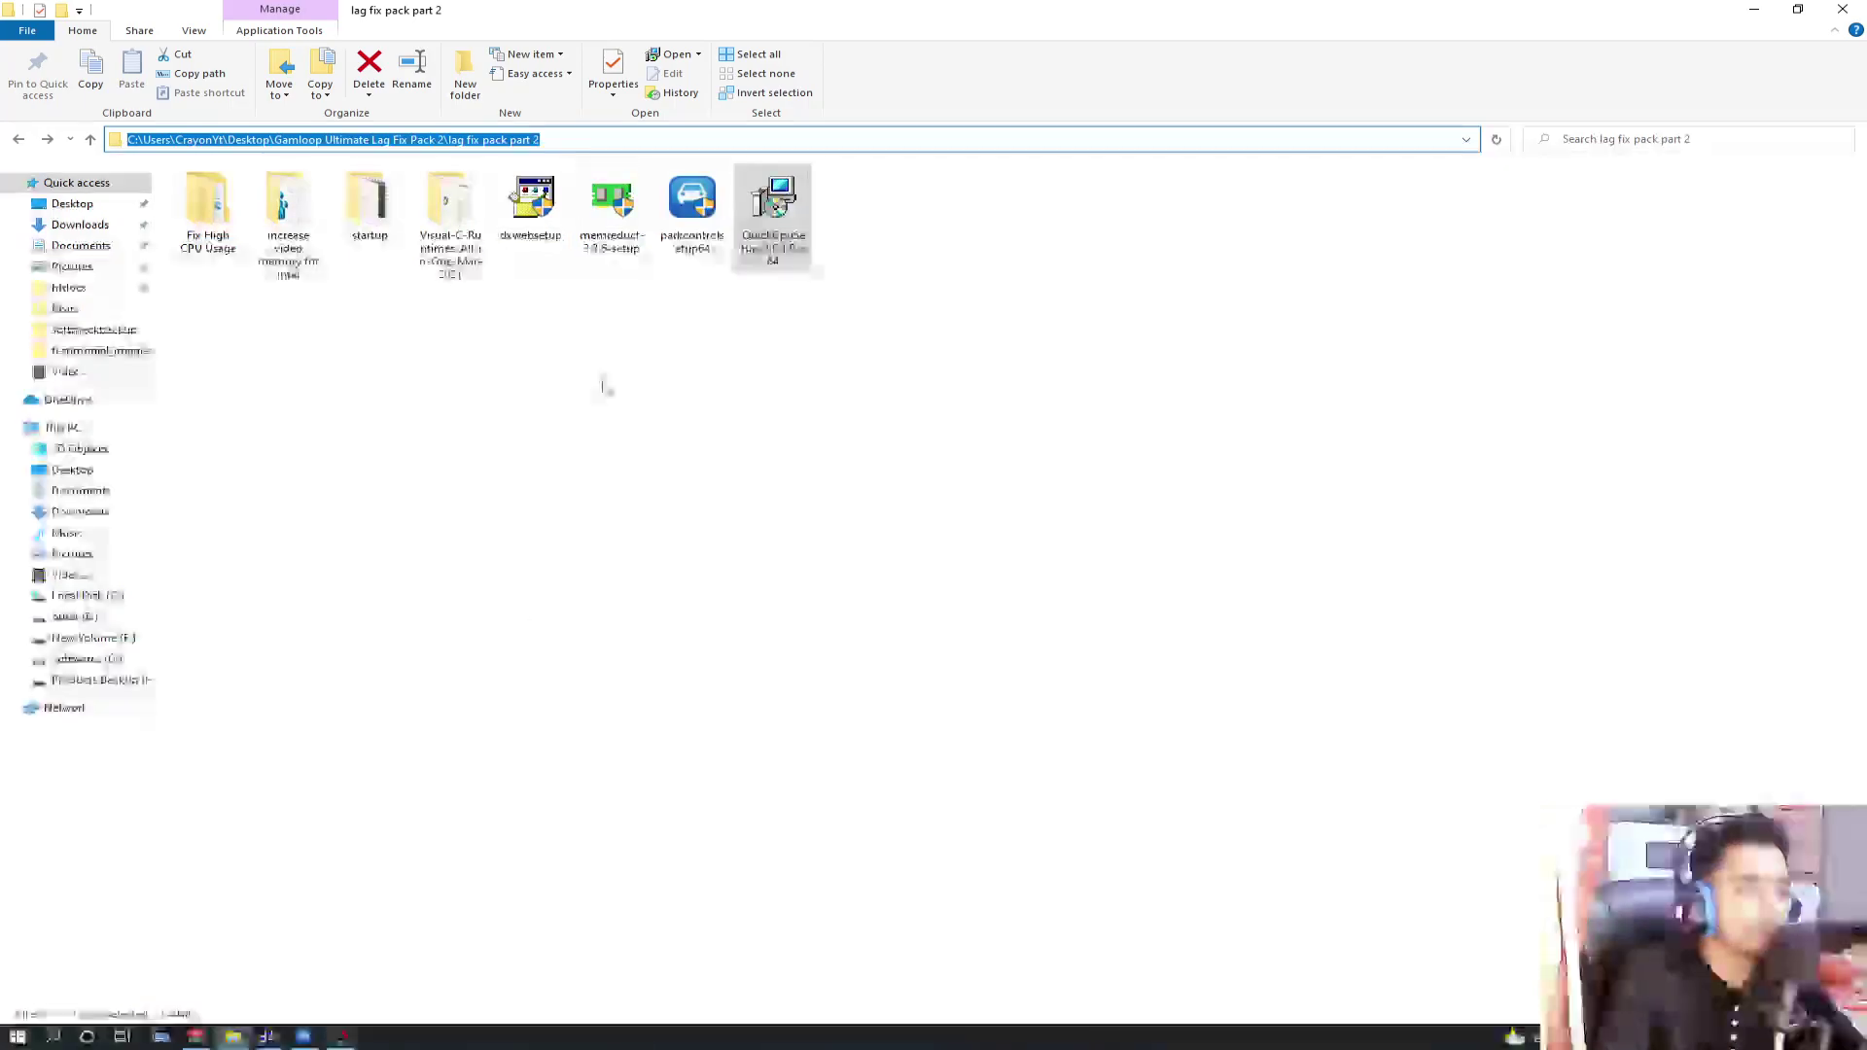
{"action": "left_click", "coordinate": [341, 1039]}
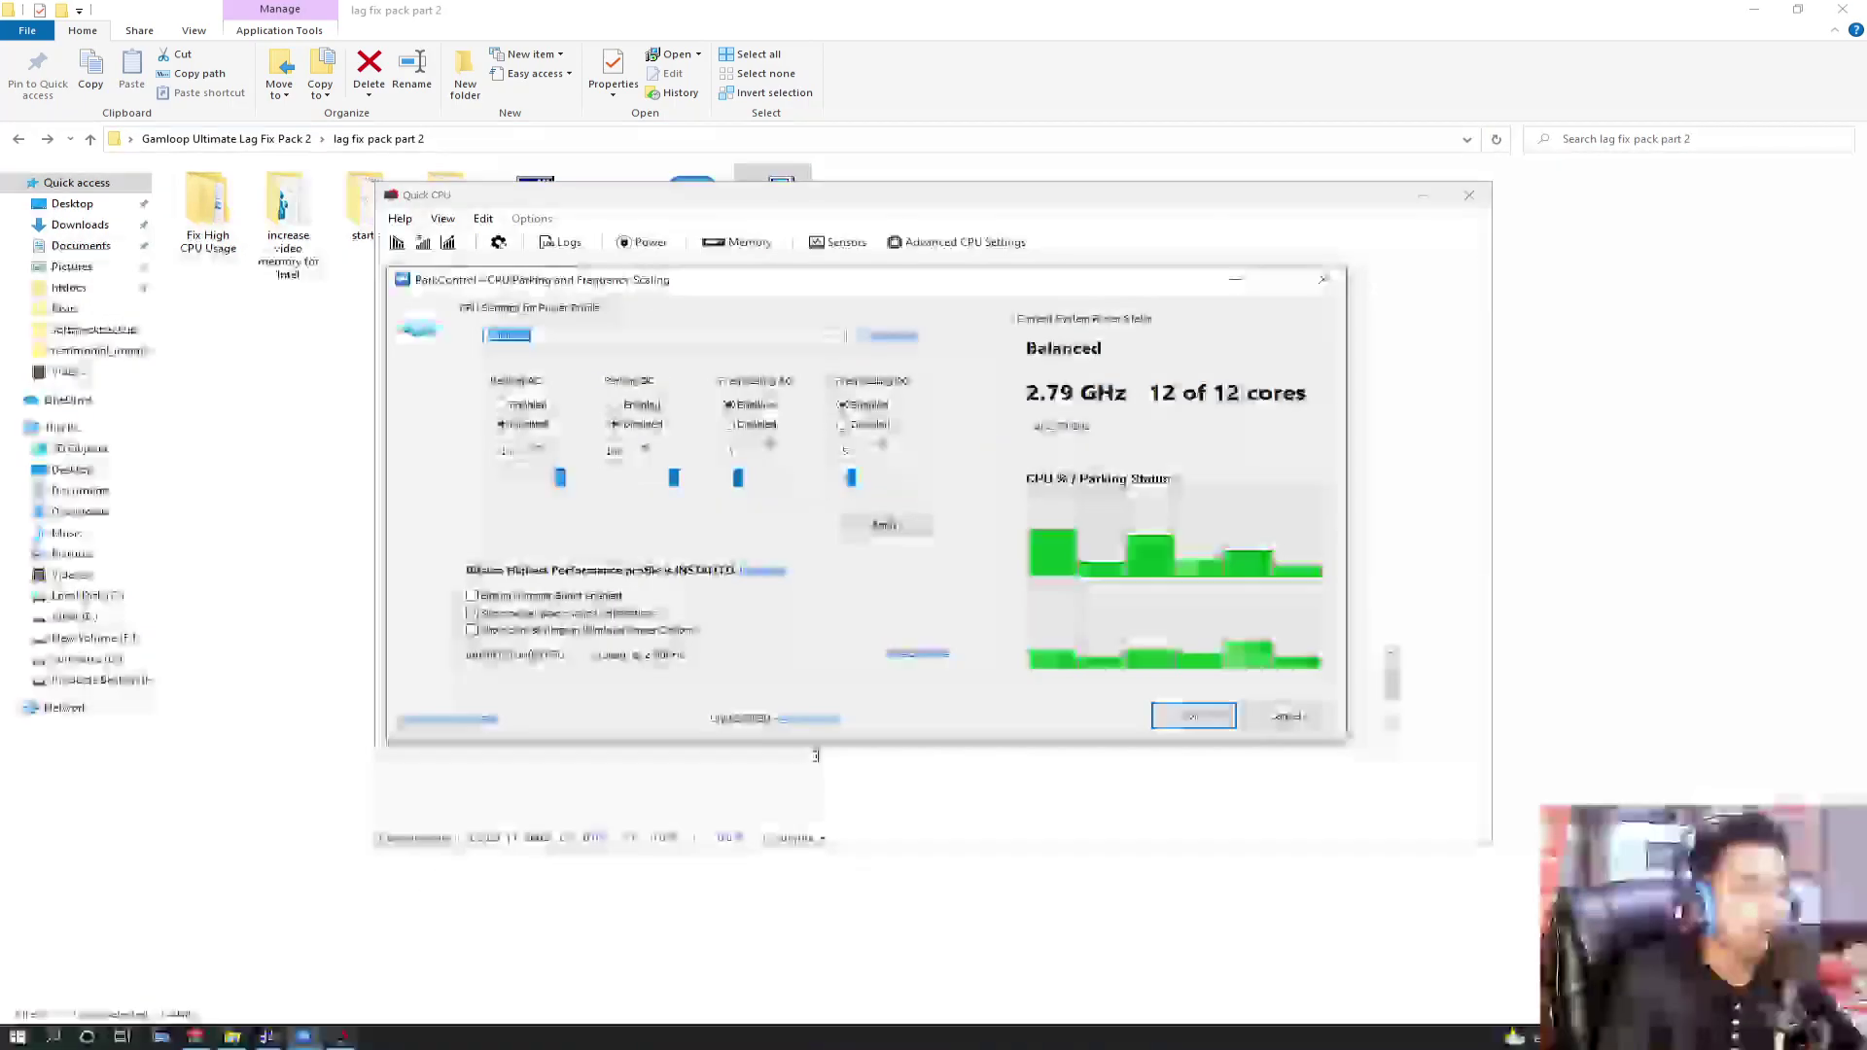
{"action": "left_click", "coordinate": [525, 336]}
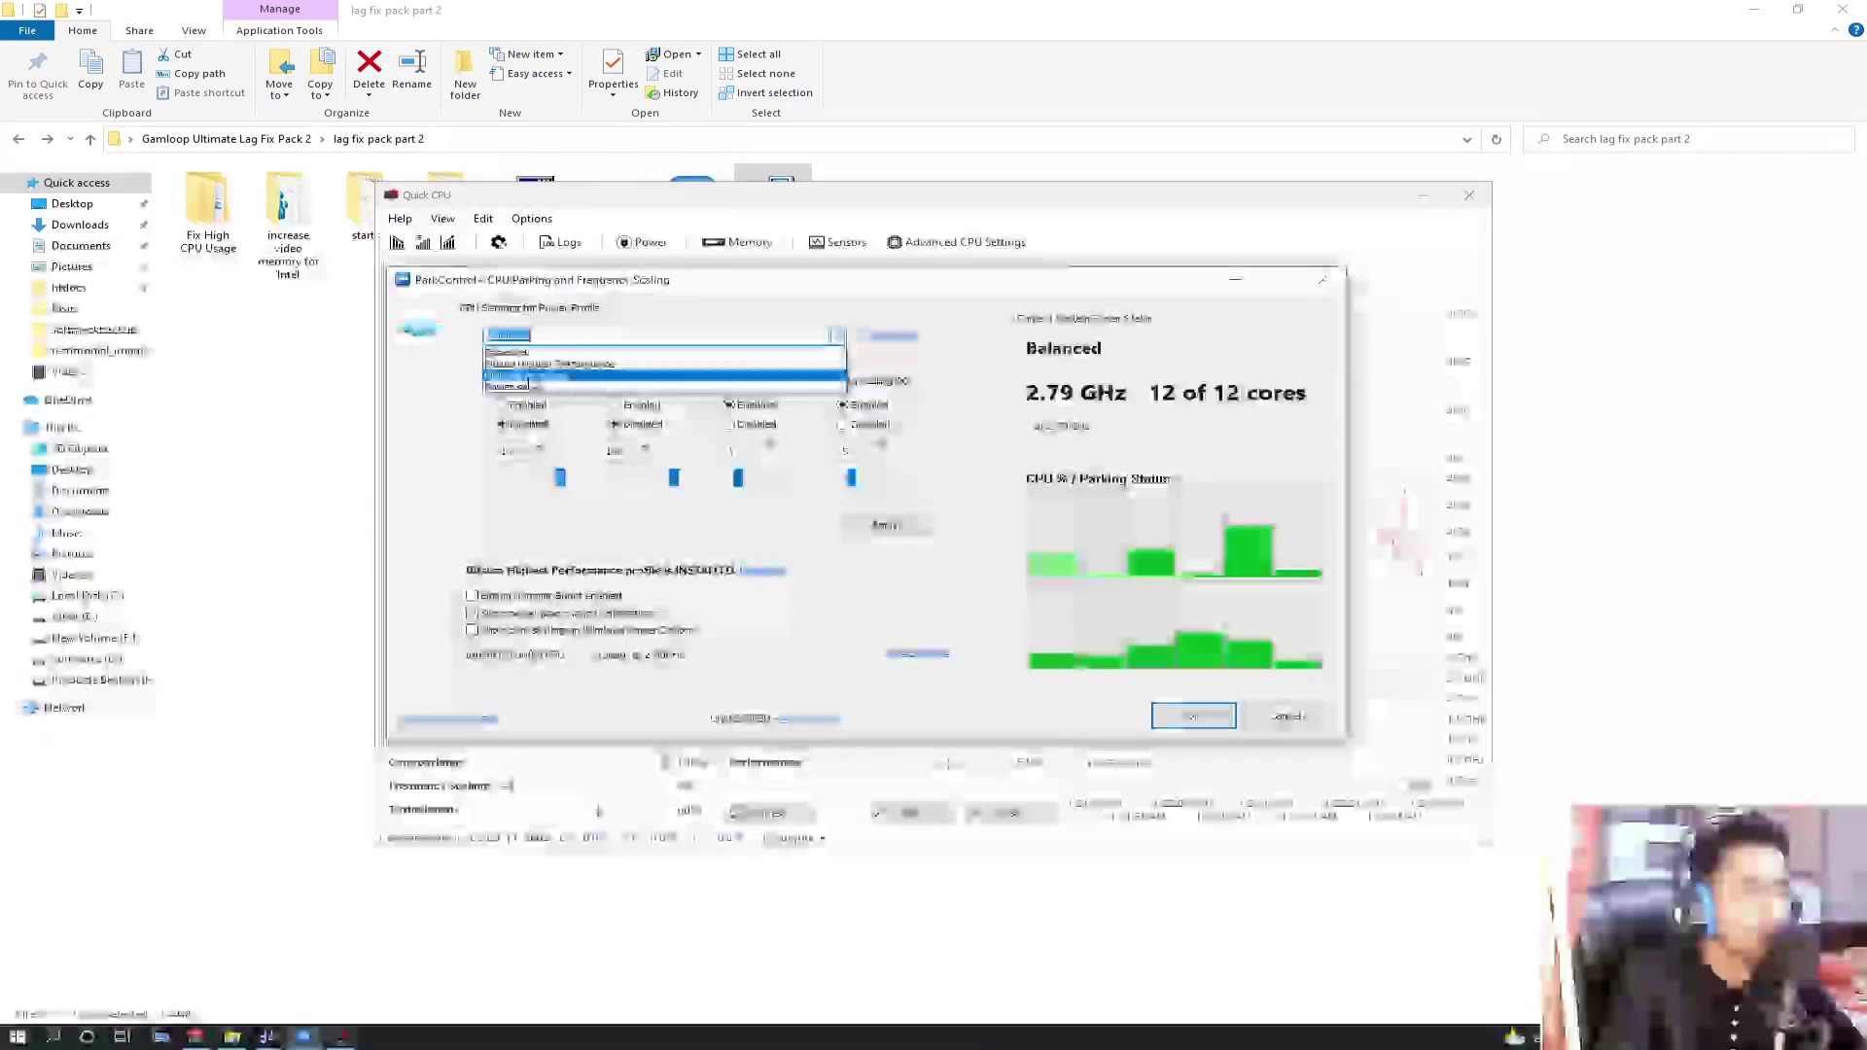
{"action": "left_click", "coordinate": [541, 376]}
{"action": "left_click", "coordinate": [885, 525]}
{"action": "left_click", "coordinate": [942, 536]}
{"action": "left_click", "coordinate": [888, 334]}
{"action": "left_click", "coordinate": [885, 525]}
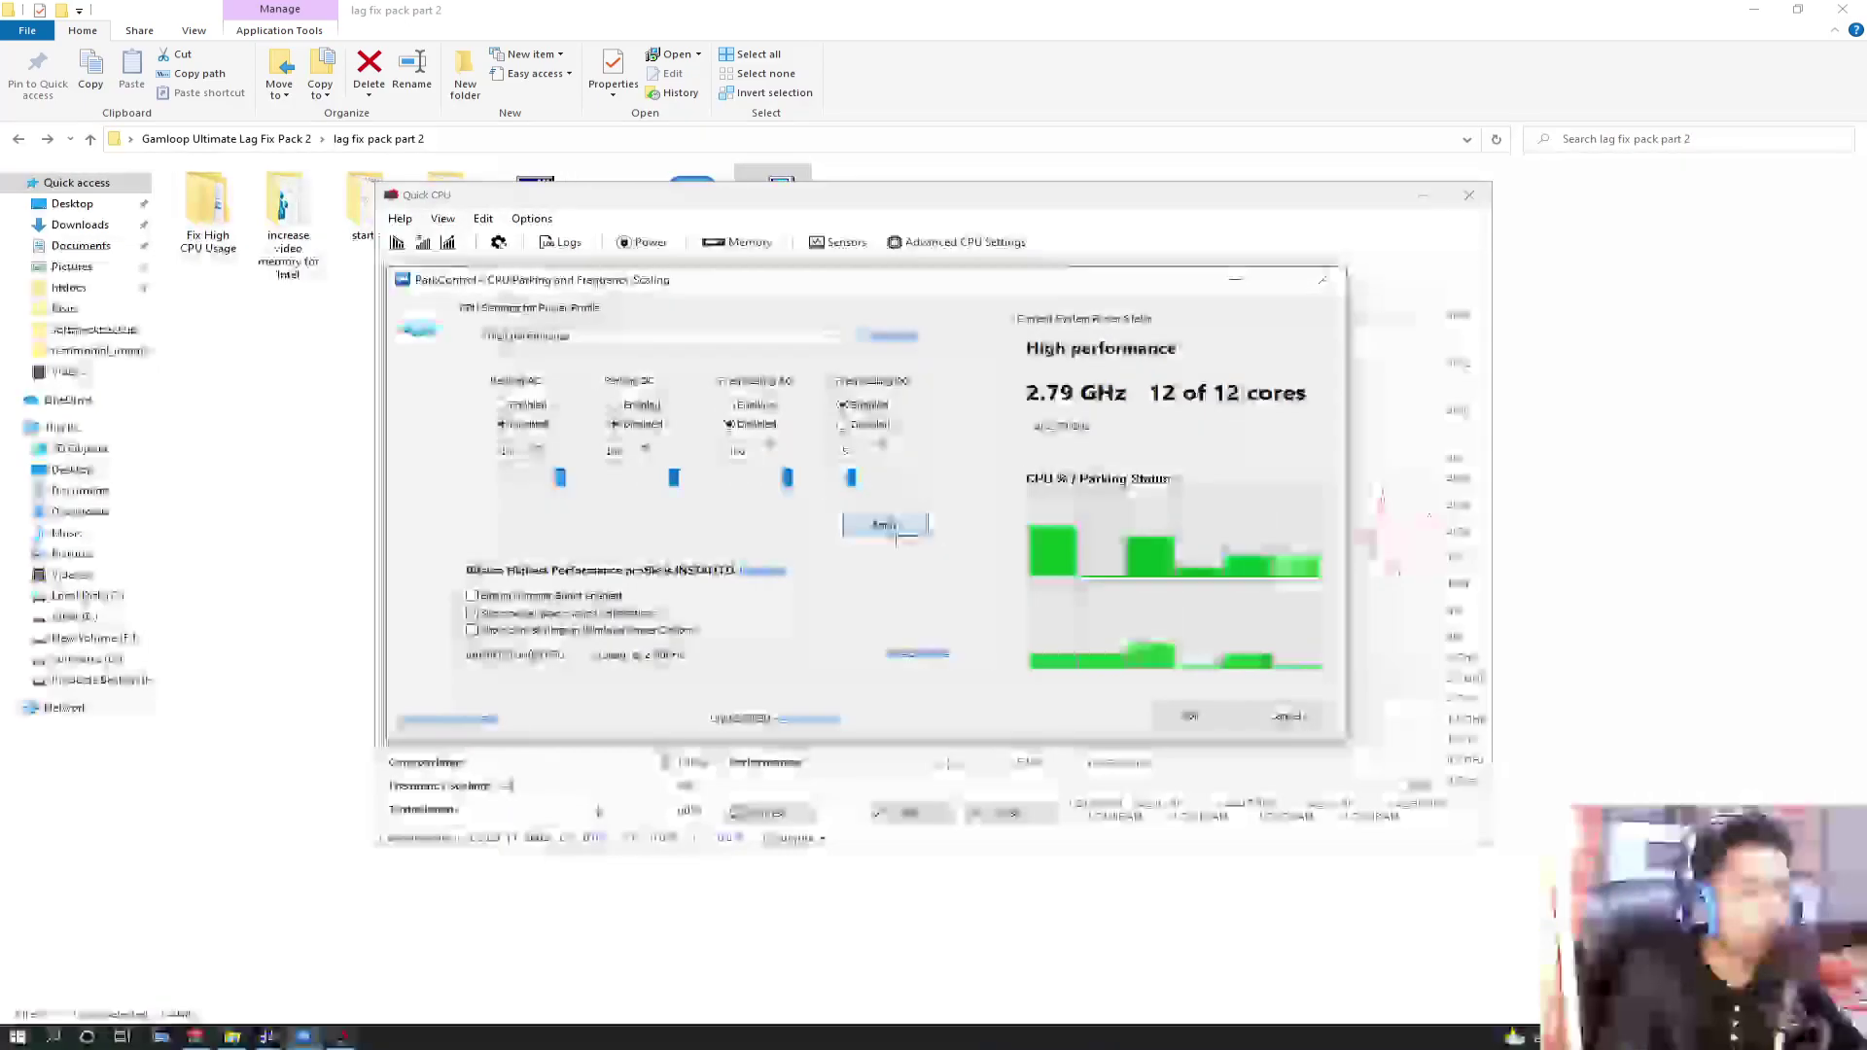
{"action": "key", "text": "Return"}
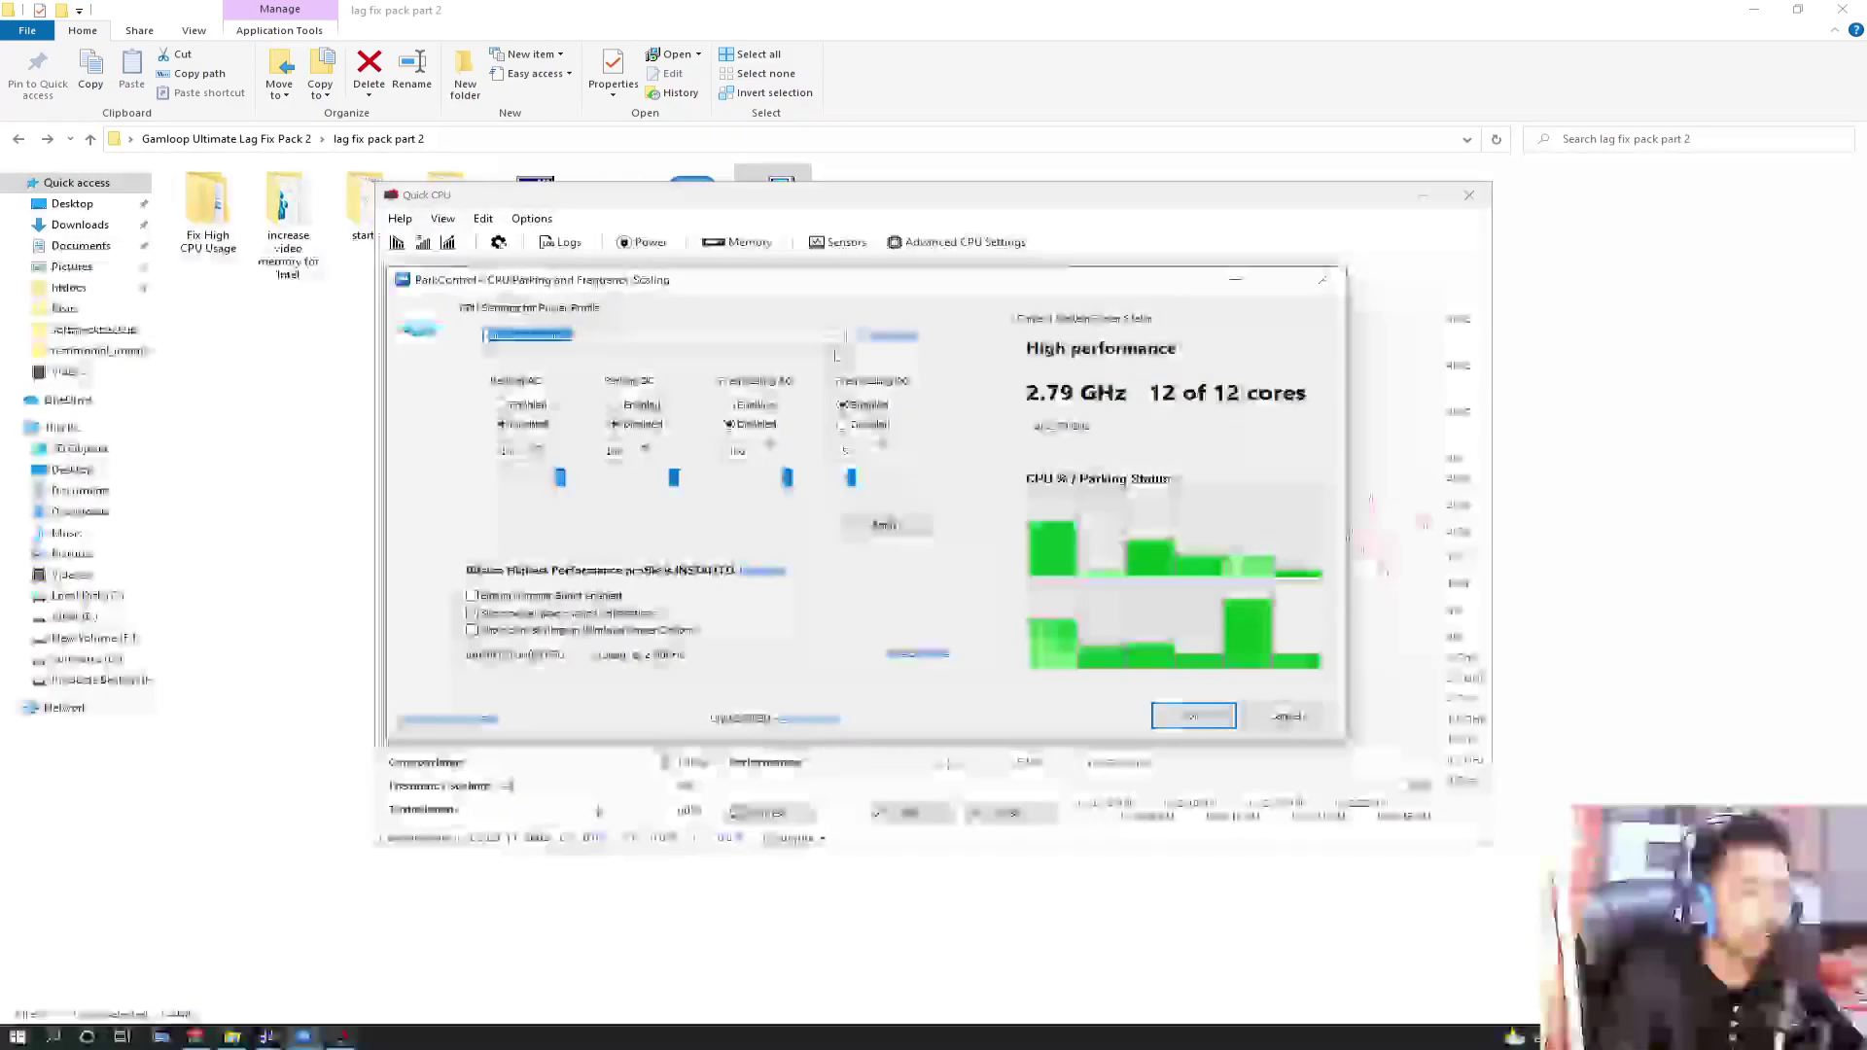
Apply and activate the Bitsum Highest Performance profile in ParkControl, and check the selected plan in Windows Power Options
{"action": "left_click", "coordinate": [838, 335]}
{"action": "left_click", "coordinate": [778, 361]}
{"action": "left_click", "coordinate": [885, 525]}
{"action": "left_click", "coordinate": [956, 534]}
{"action": "left_click", "coordinate": [872, 337]}
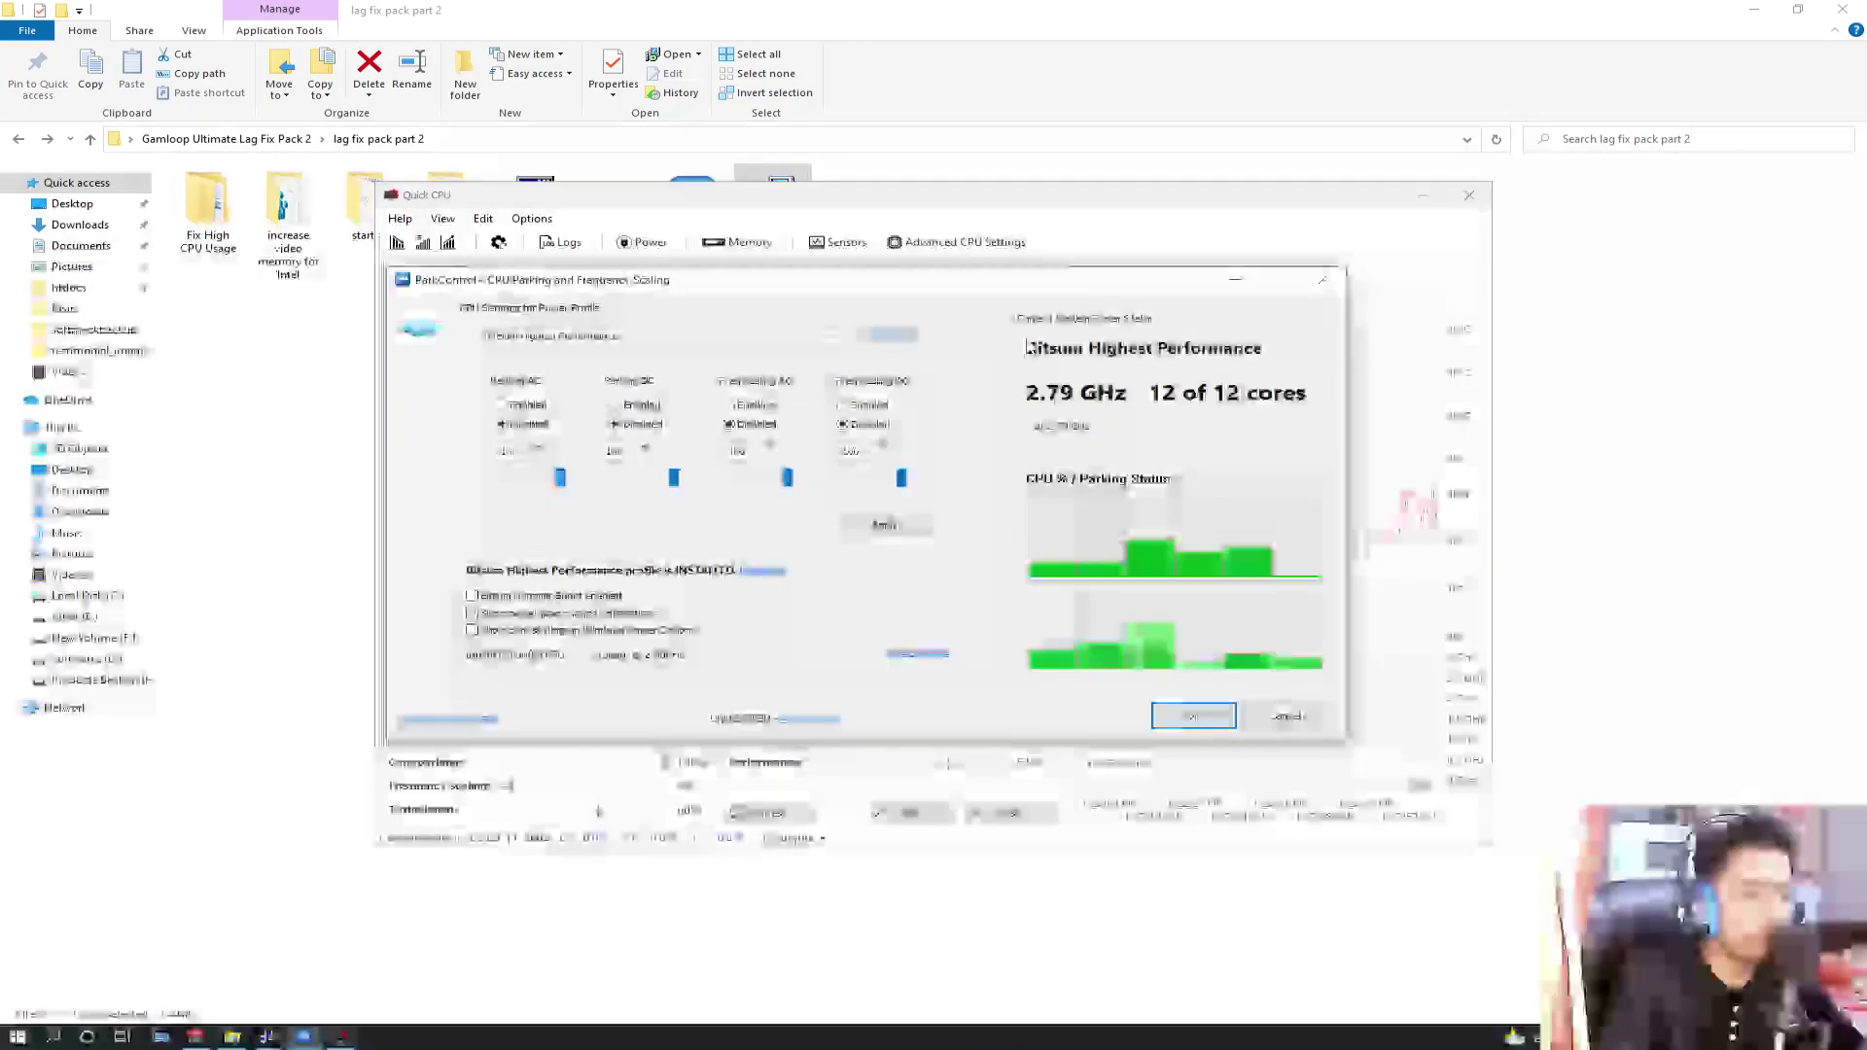
{"action": "left_click", "coordinate": [885, 525]}
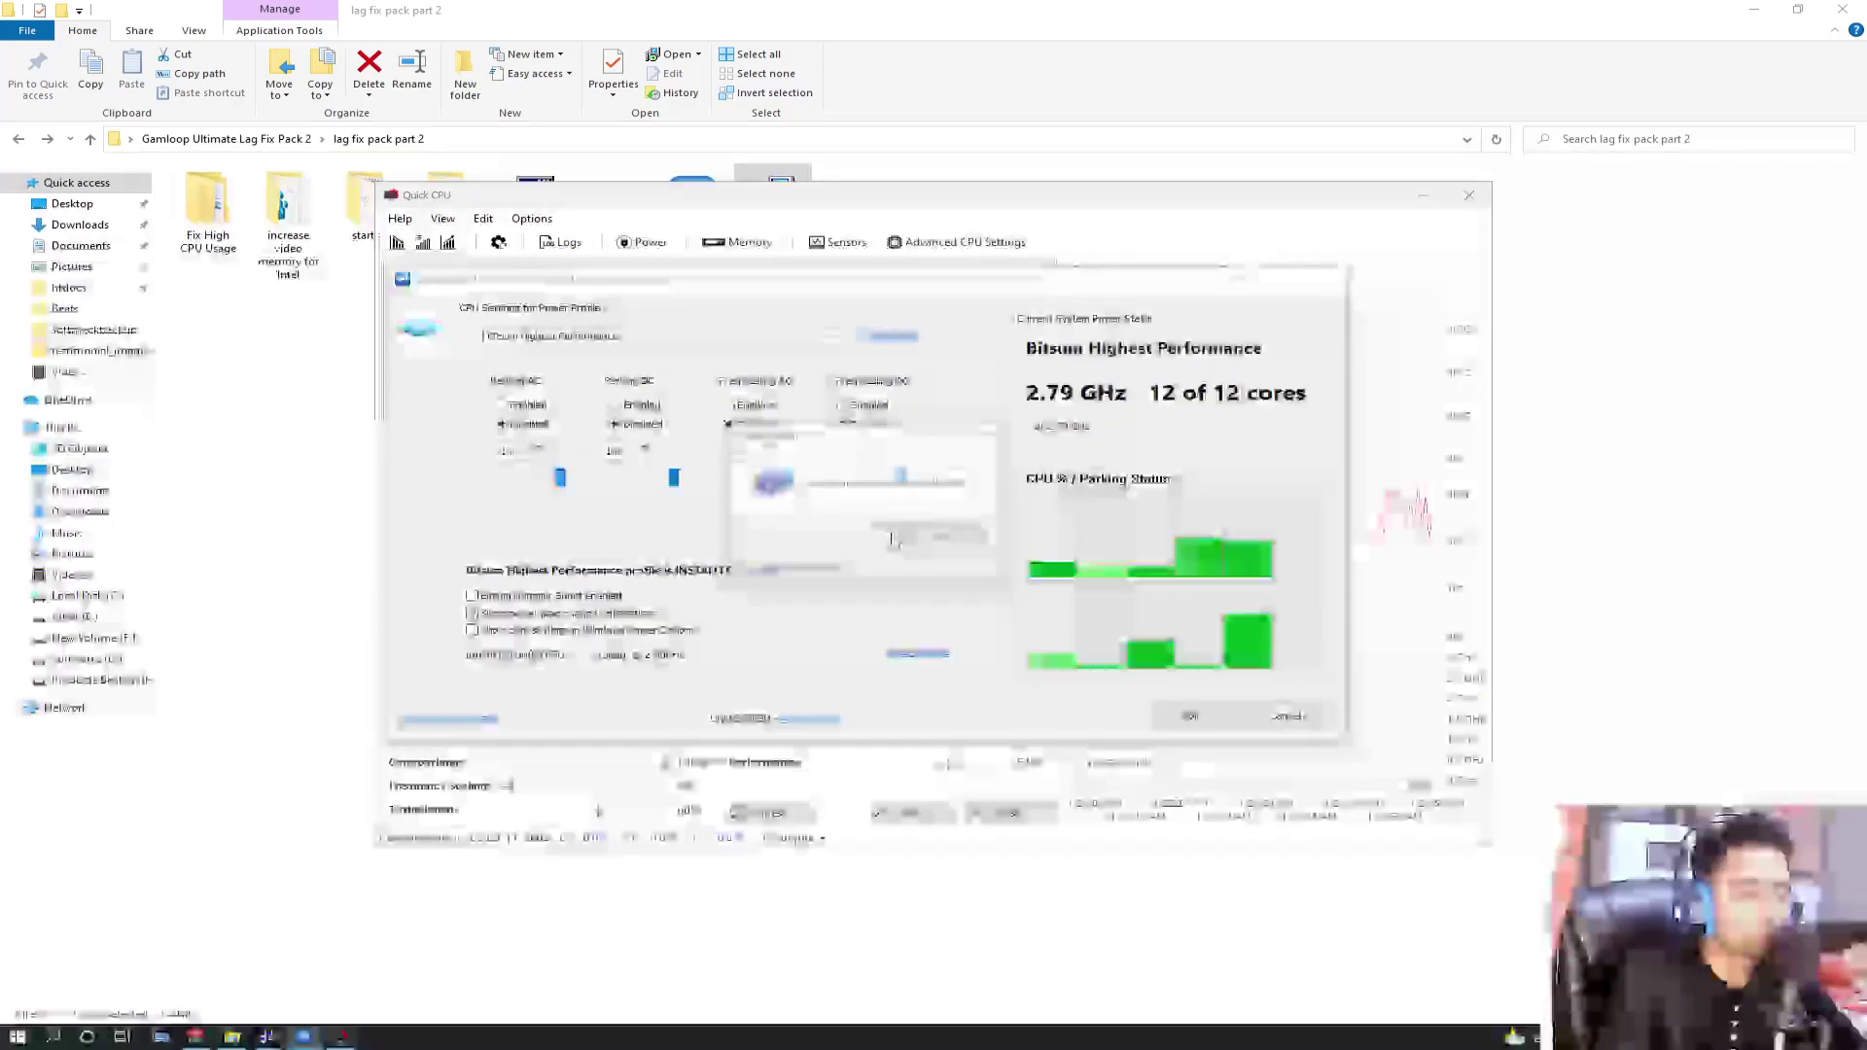
{"action": "left_click", "coordinate": [956, 534]}
{"action": "left_click", "coordinate": [901, 652]}
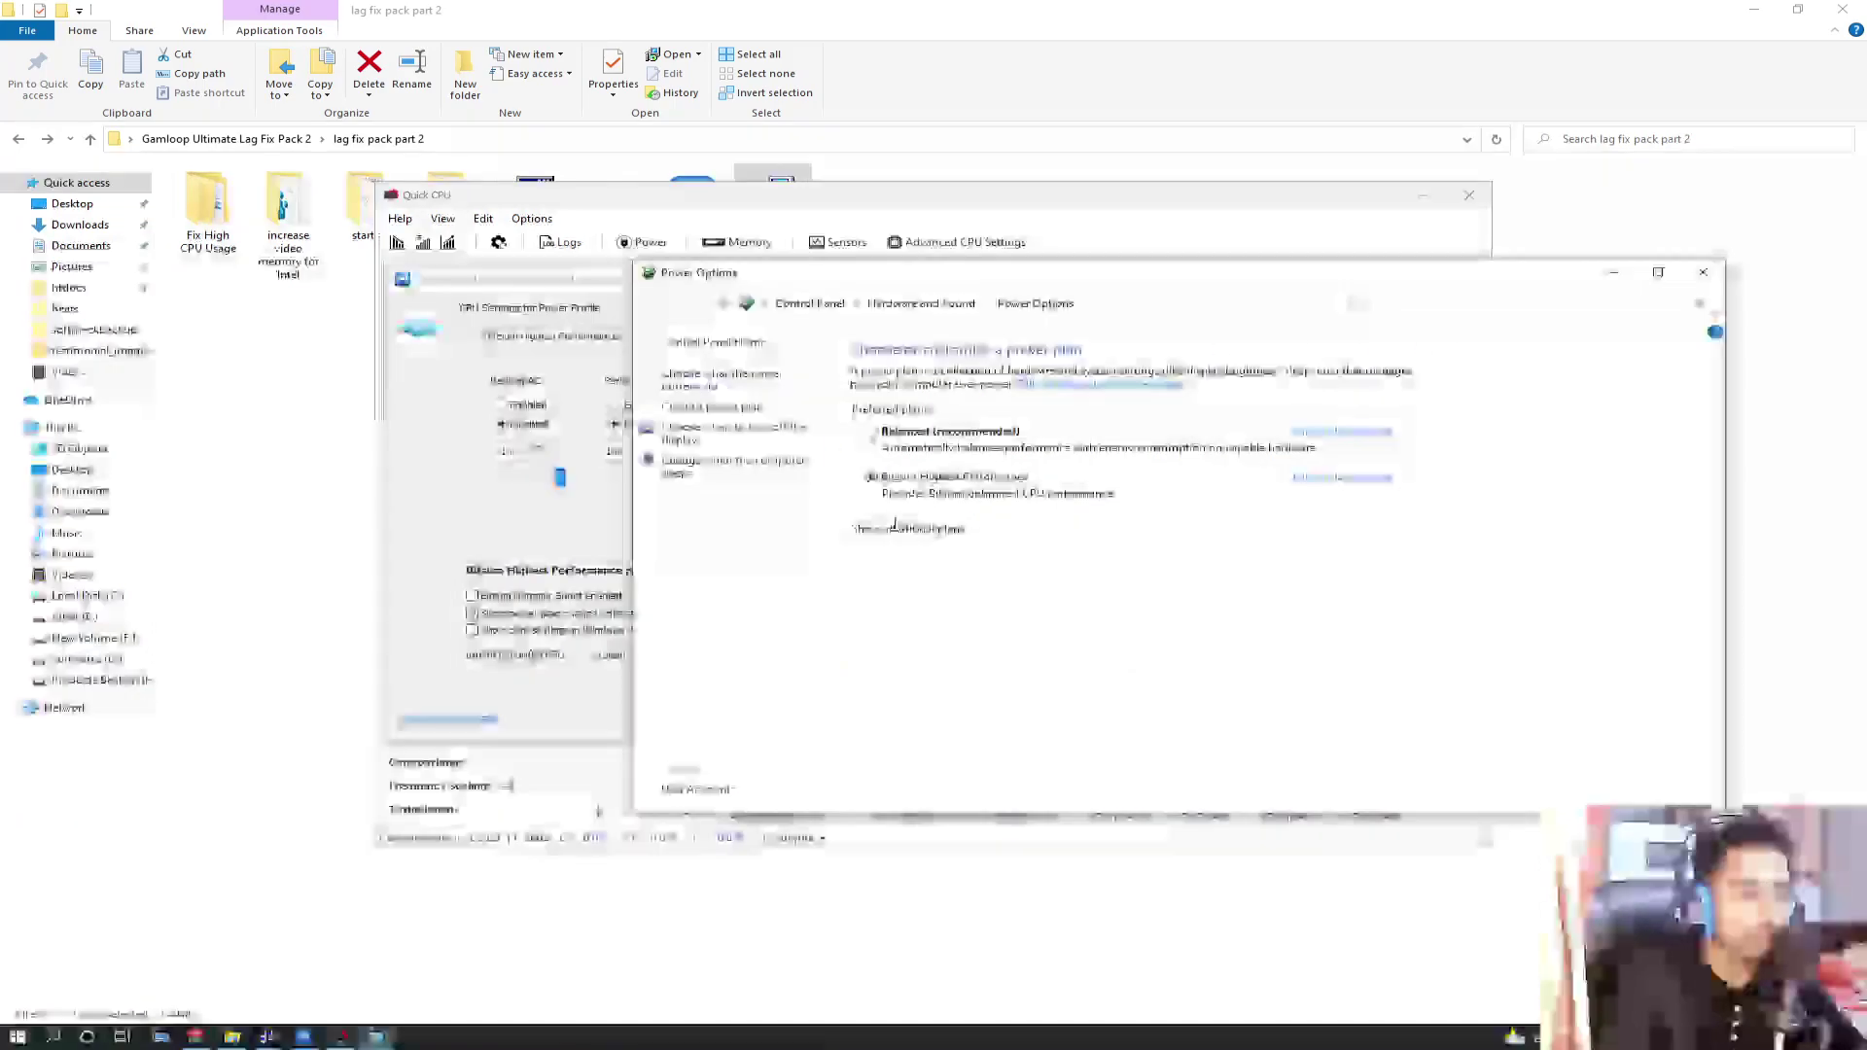
{"action": "left_click", "coordinate": [1703, 273]}
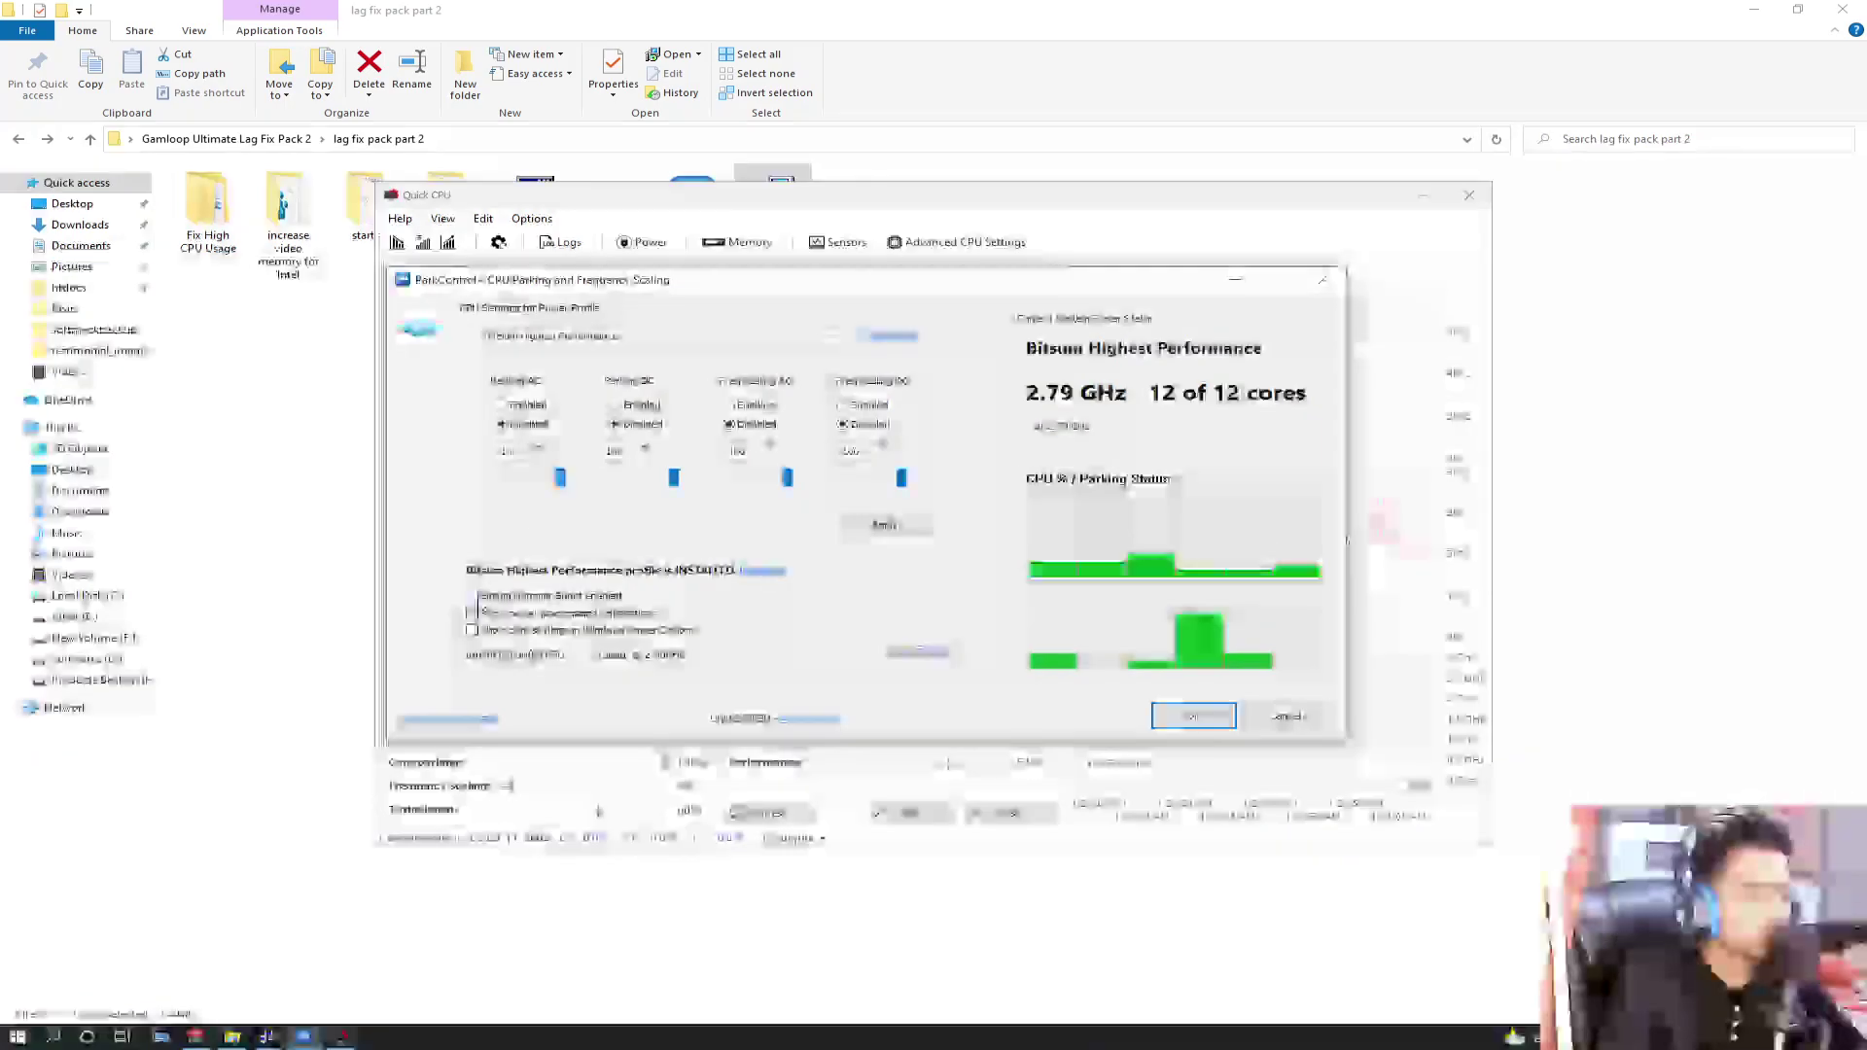
Enable Bitsum Dynamic Boost with Bitsum Highest Performance as its power plan, and close both ParkControl and Quick CPU
{"action": "left_click", "coordinate": [474, 596]}
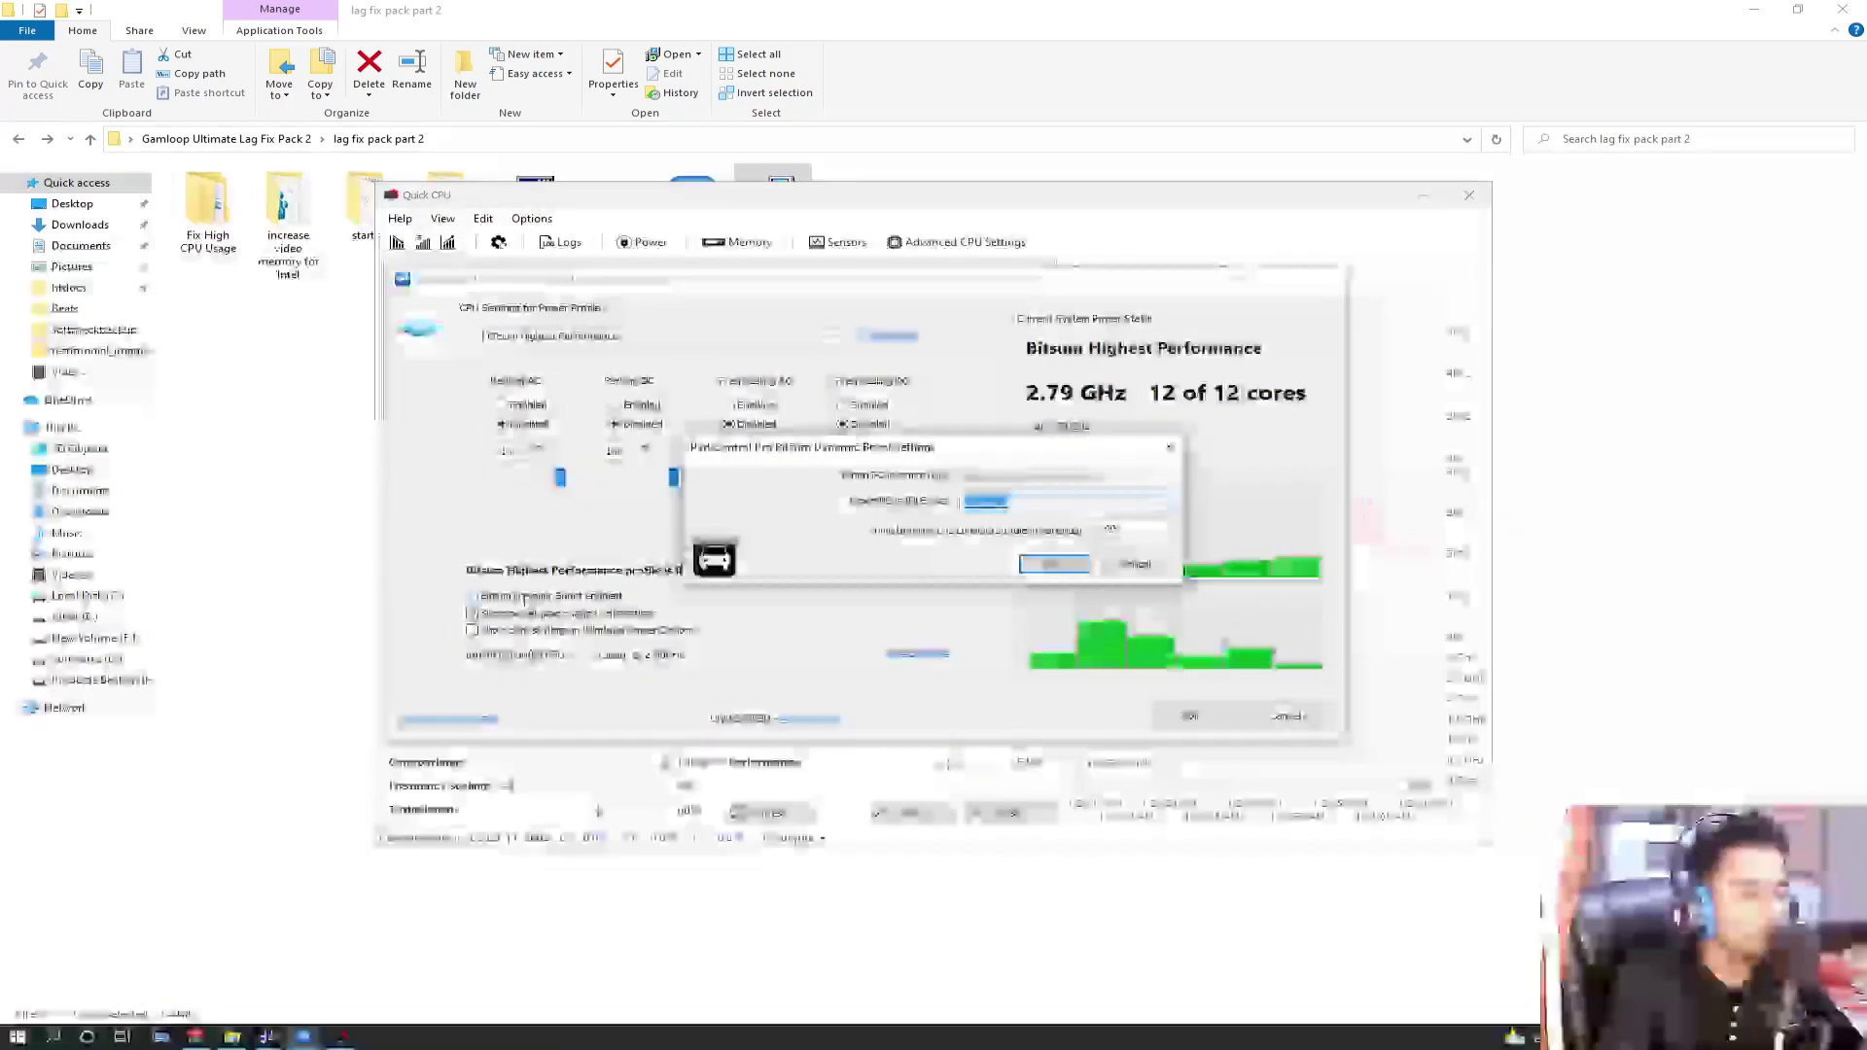
{"action": "left_click", "coordinate": [1127, 503]}
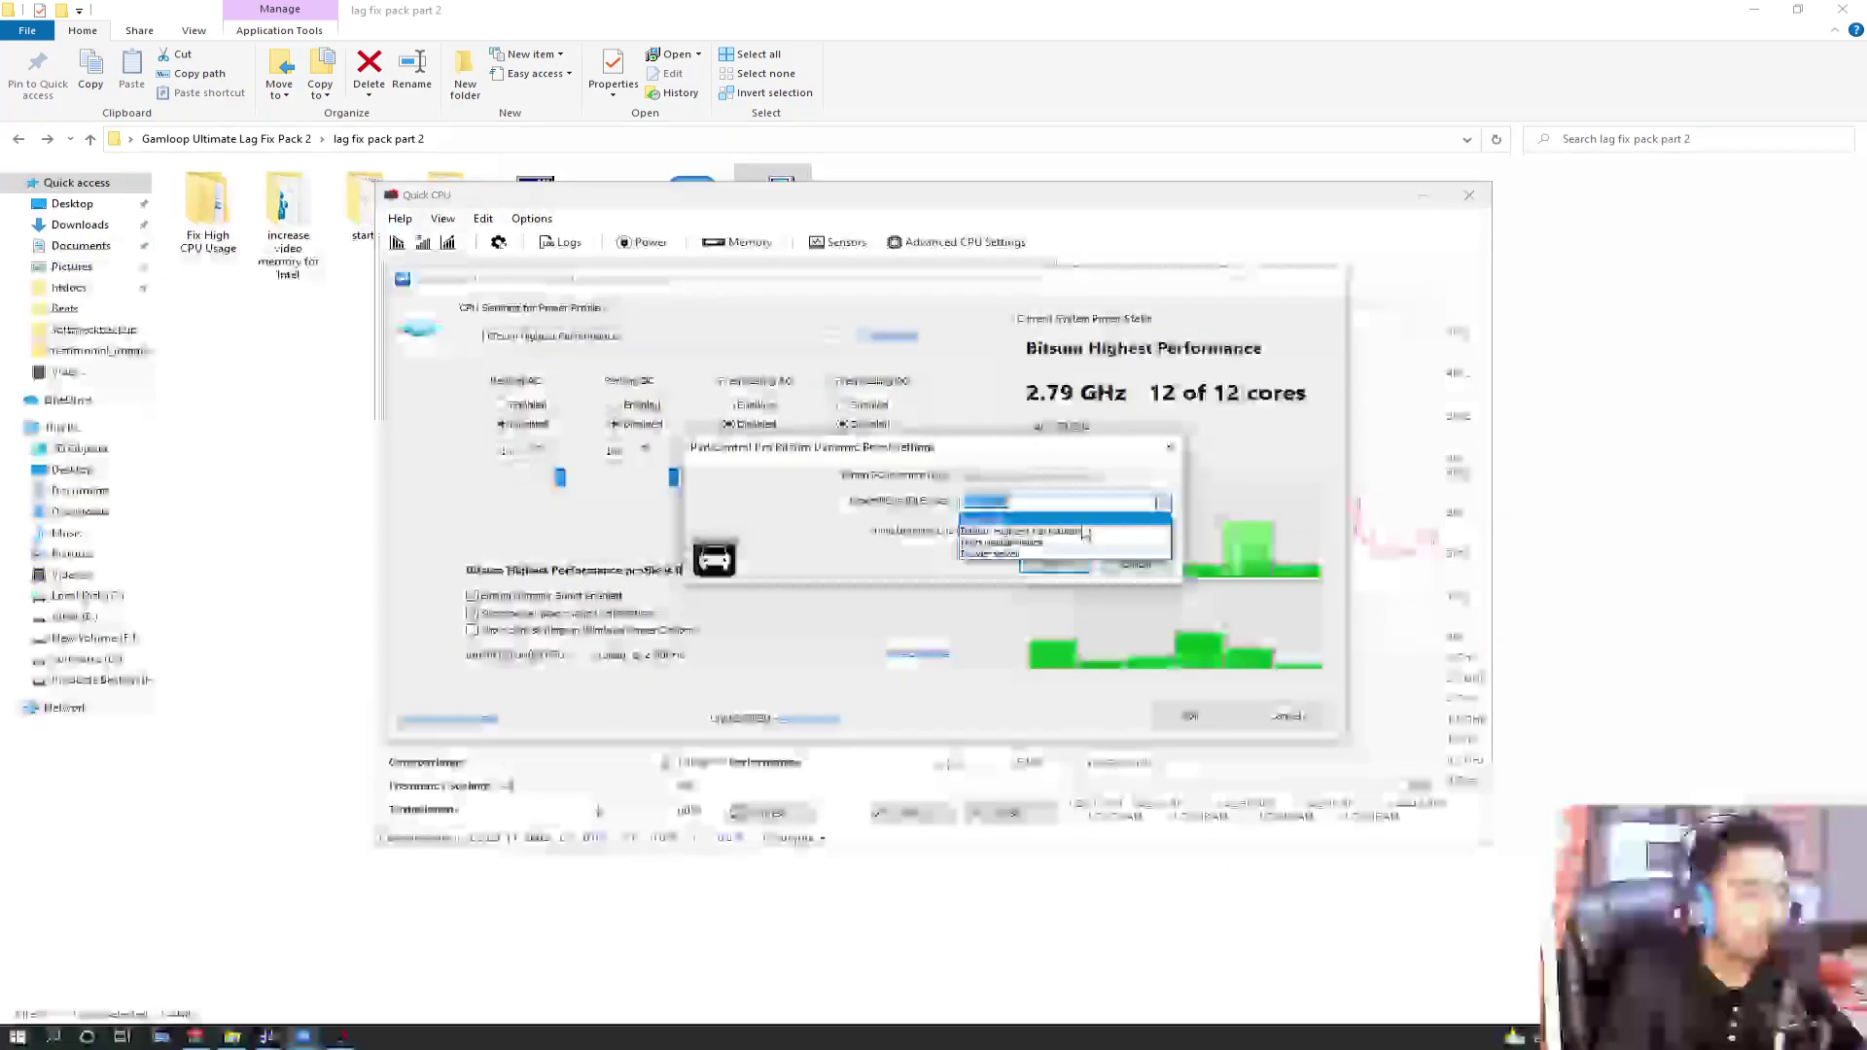
{"action": "left_click", "coordinate": [998, 530]}
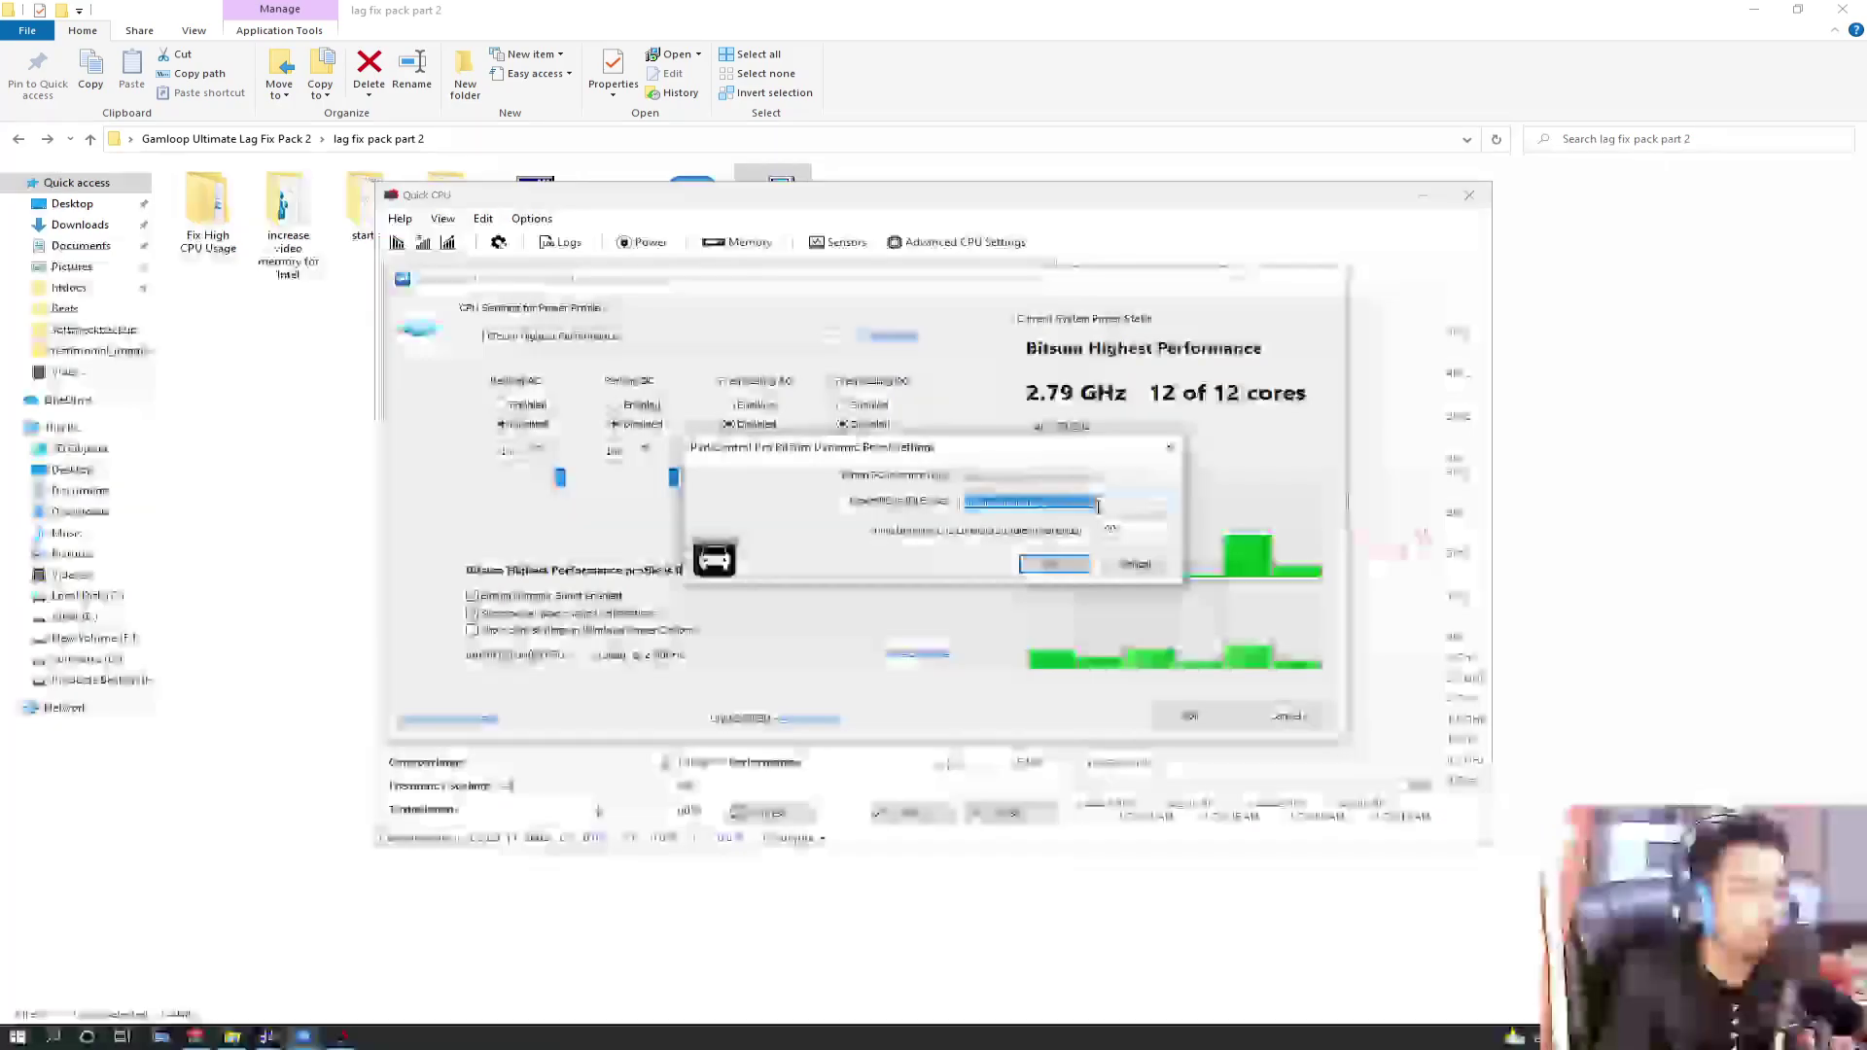
{"action": "left_click", "coordinate": [1109, 565]}
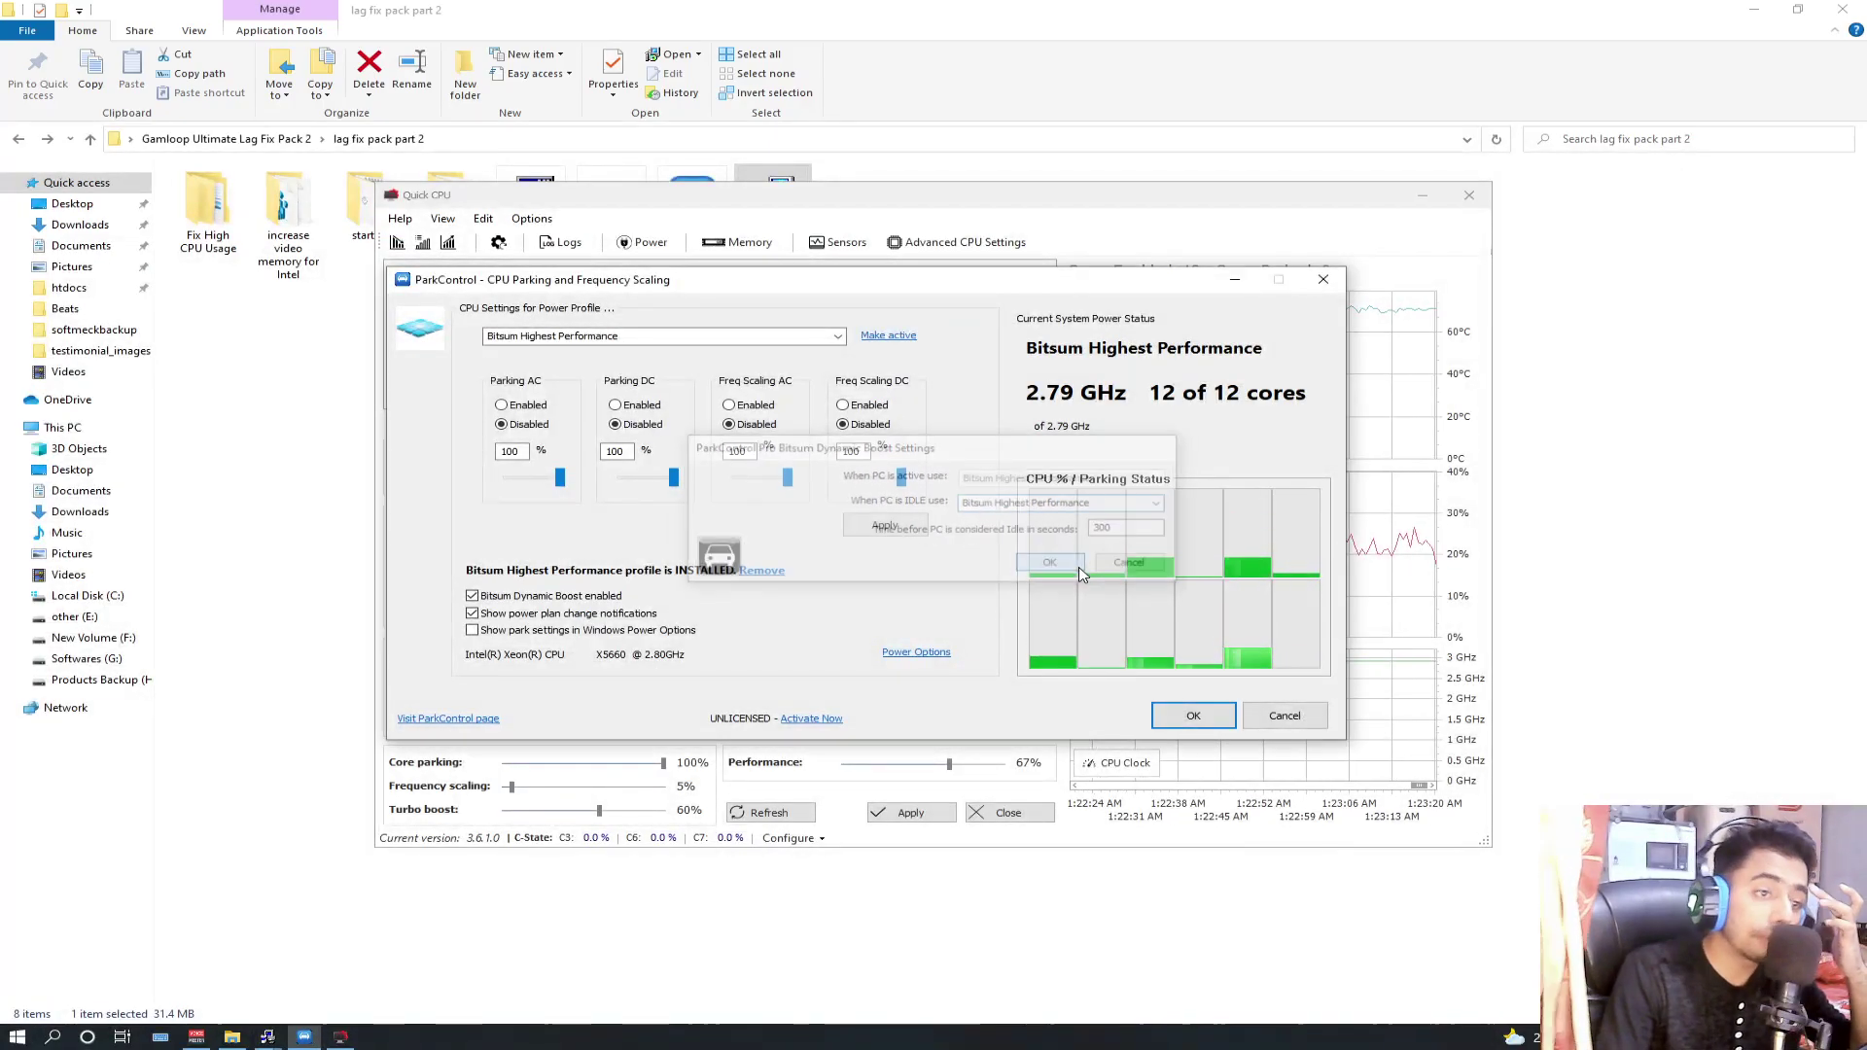
{"action": "left_click", "coordinate": [1193, 716]}
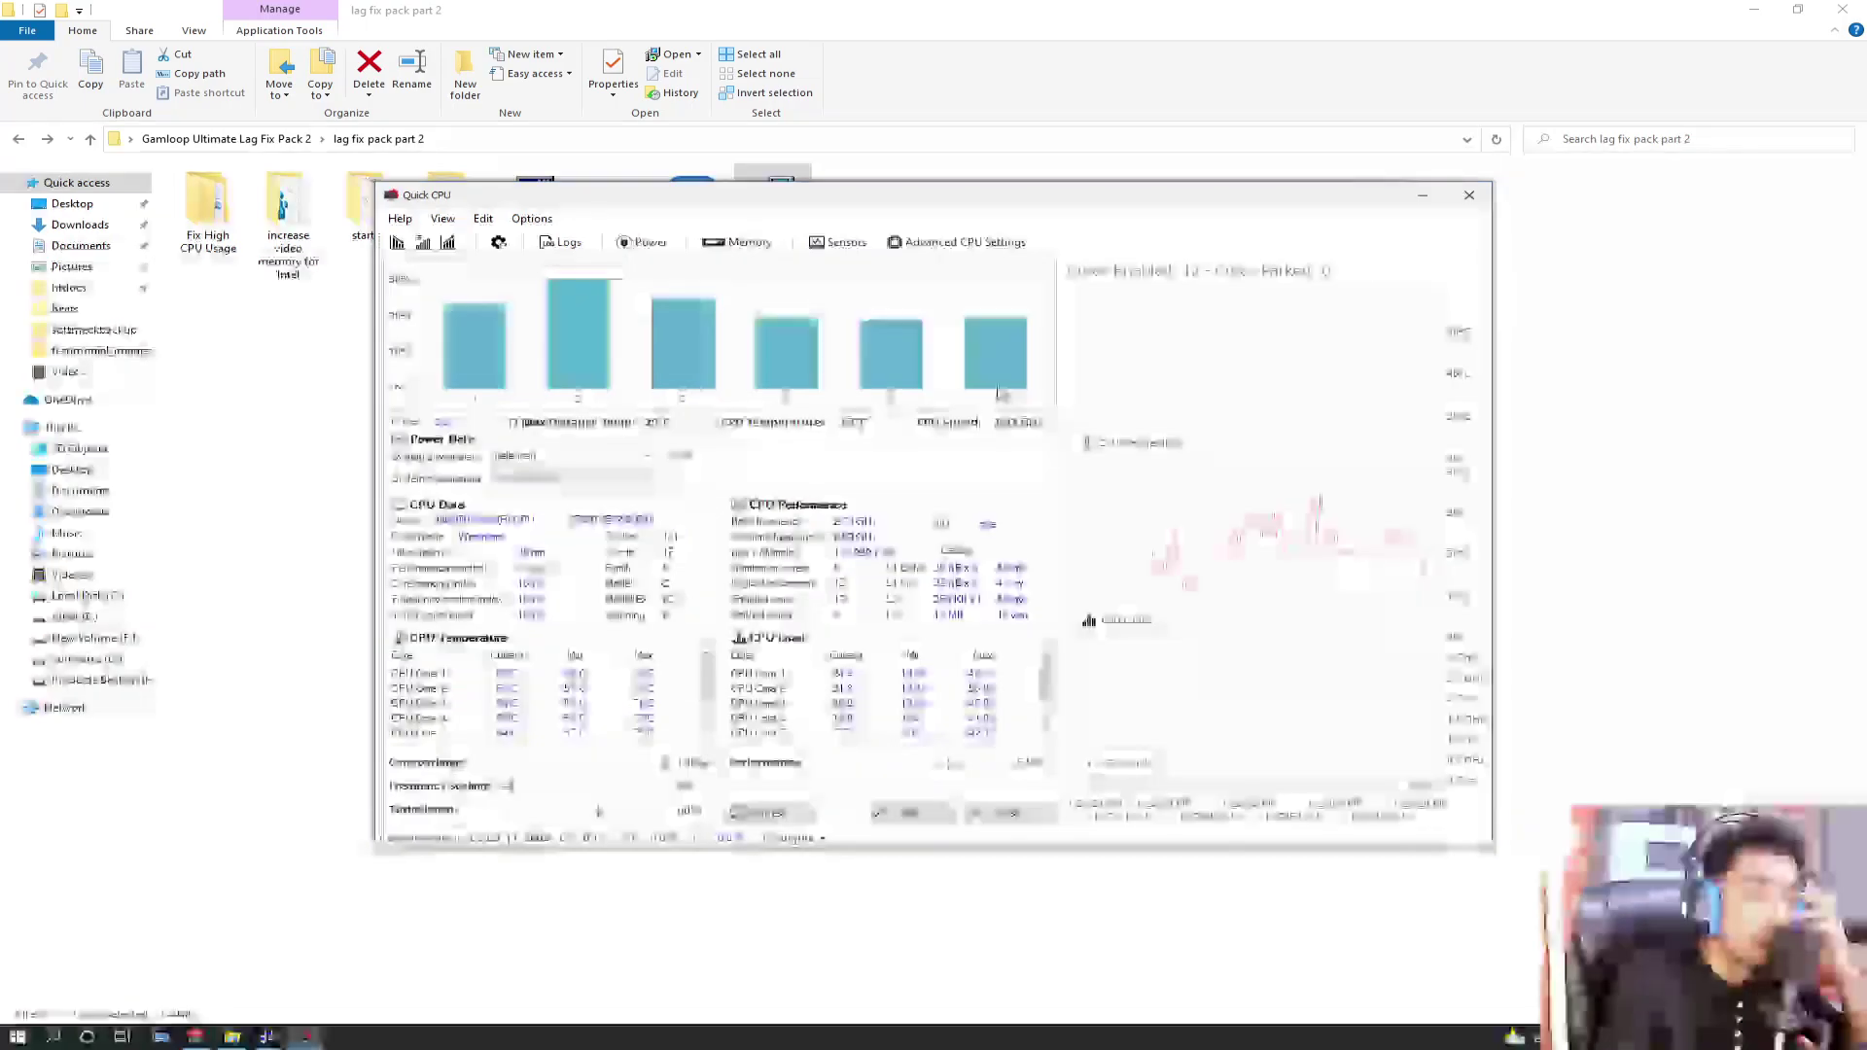
{"action": "left_click", "coordinate": [1470, 195]}
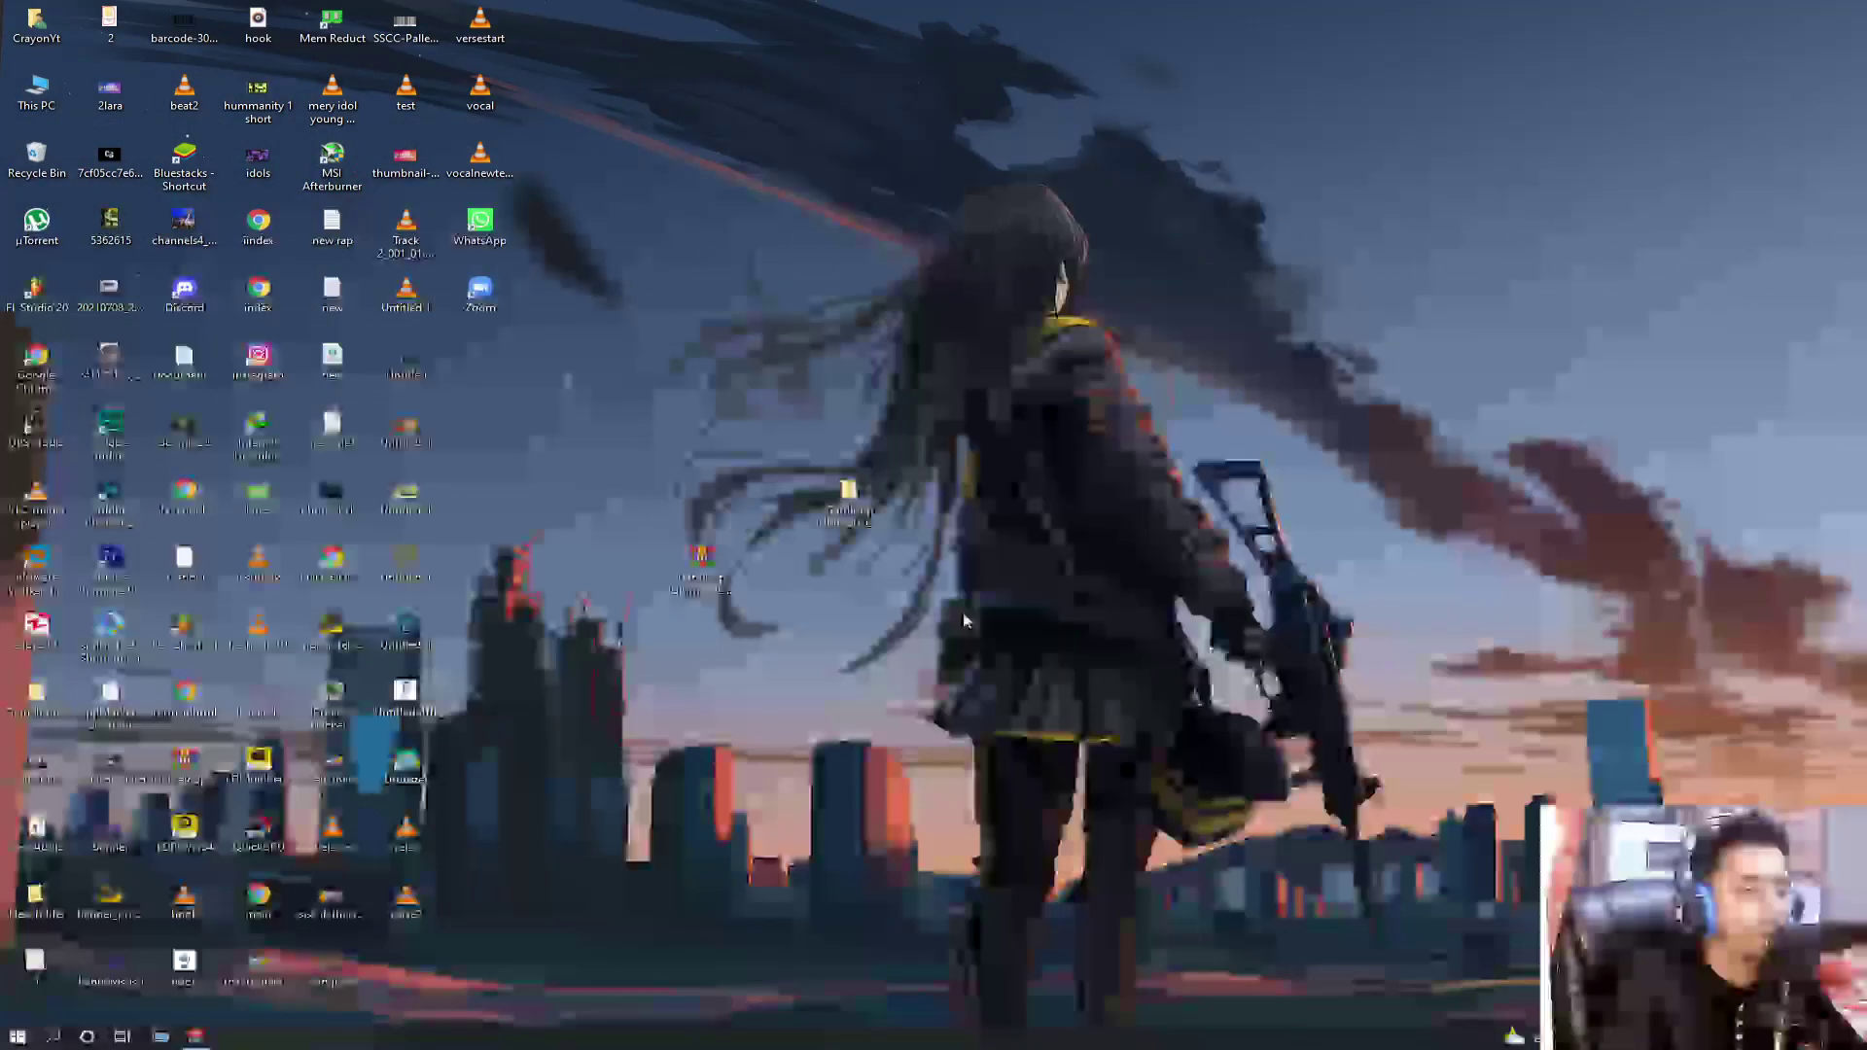
Find and launch Quick CPU and reposition its window on the desktop
{"action": "key", "text": "super"}
{"action": "type", "text": "qu"}
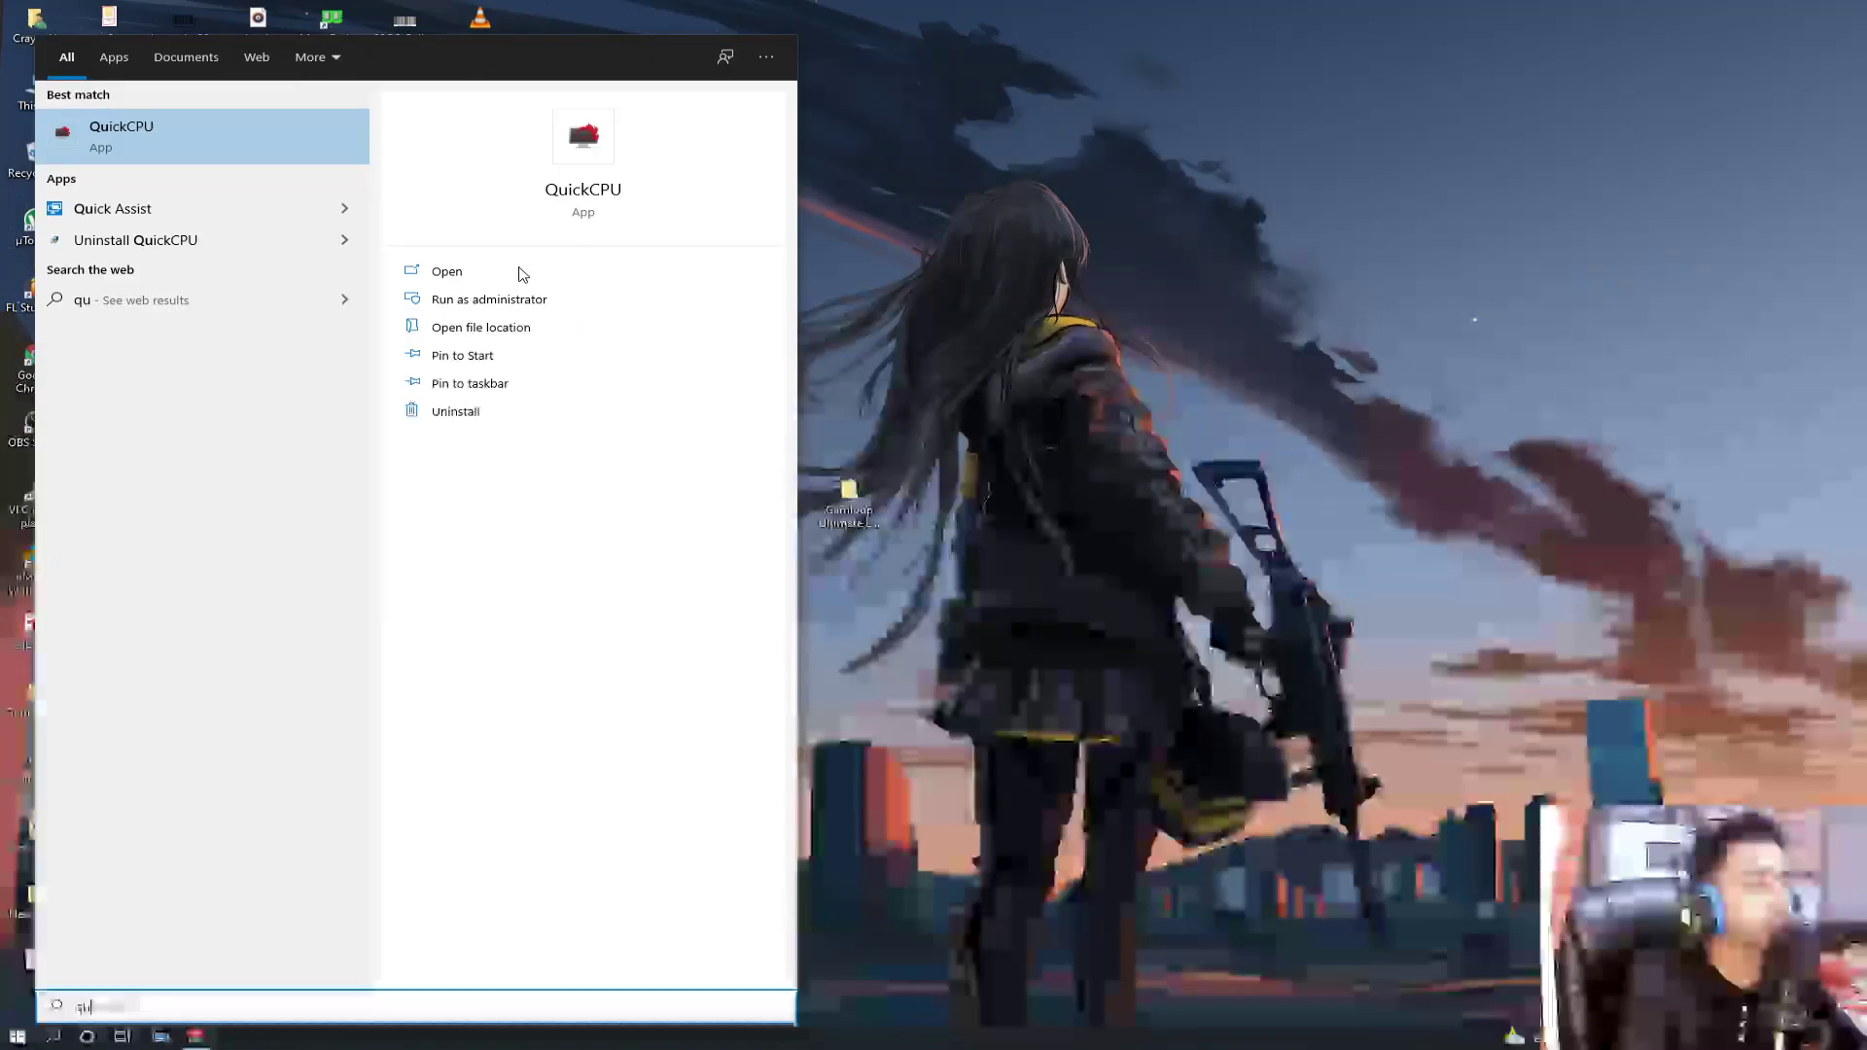
{"action": "left_click", "coordinate": [519, 270]}
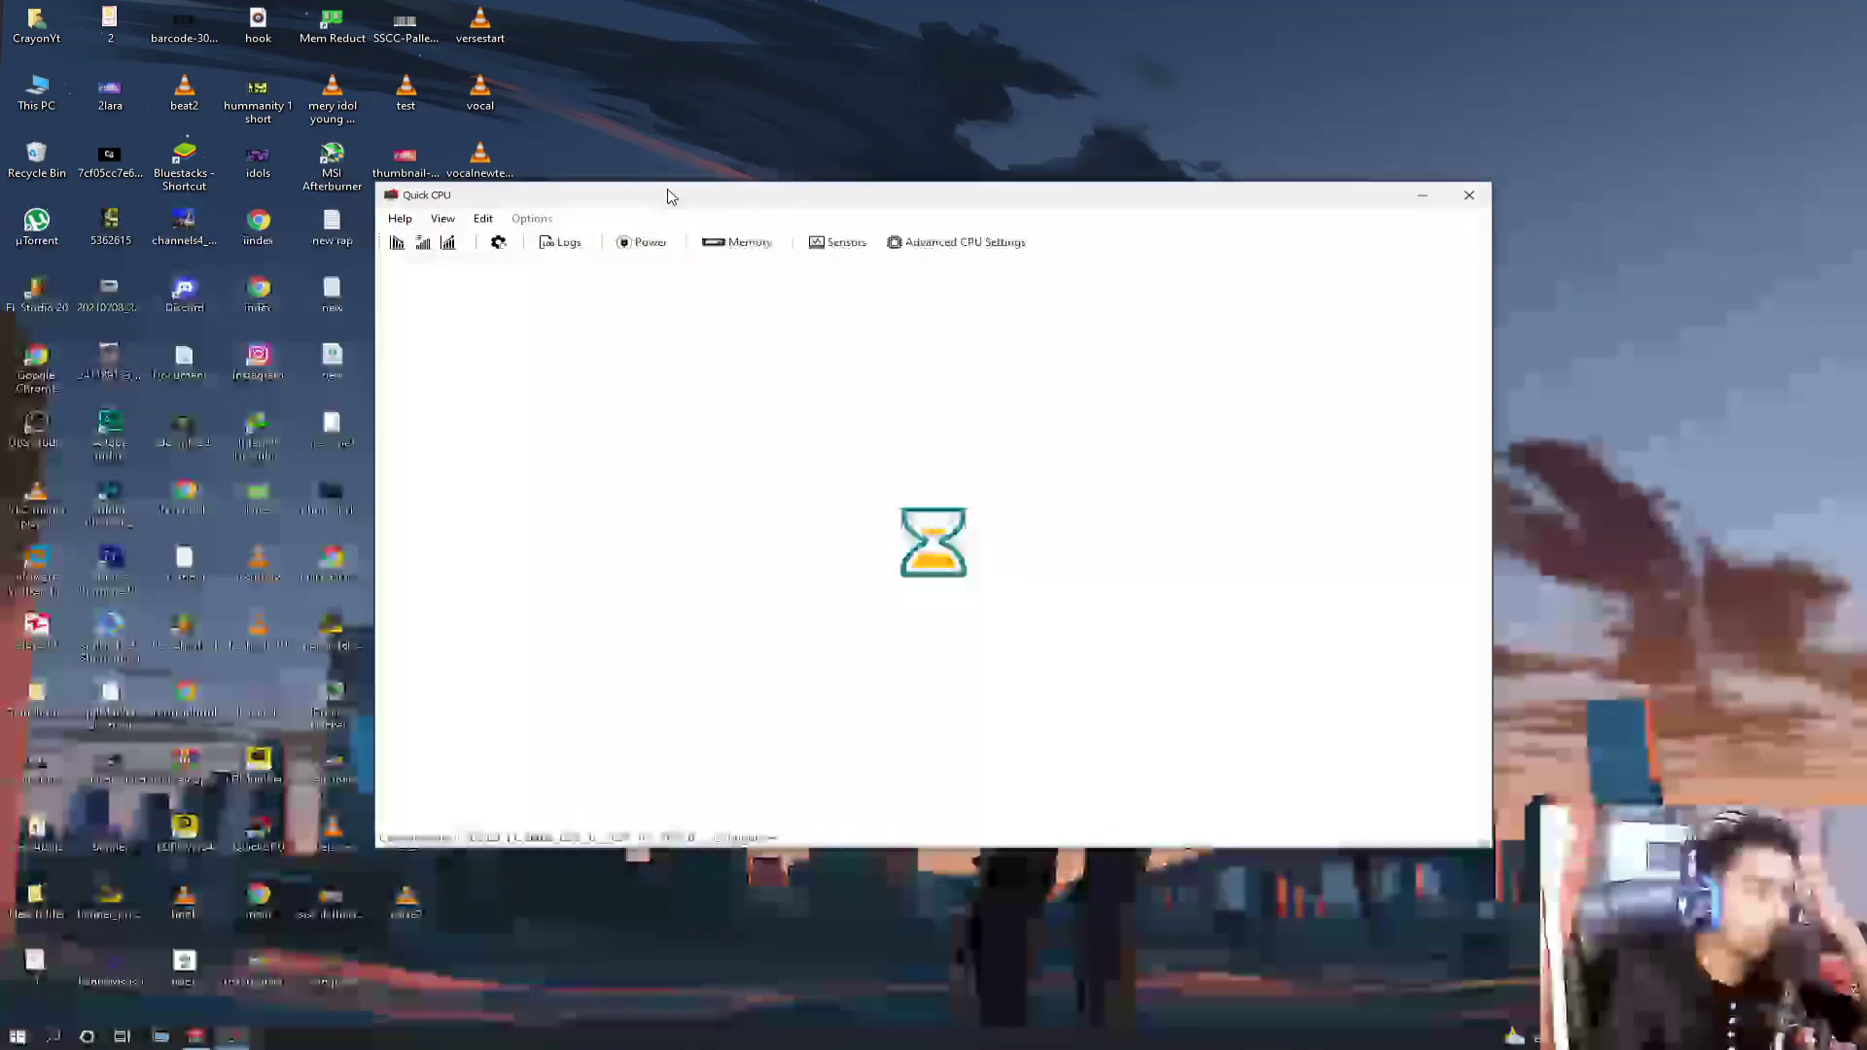
{"action": "left_click_drag", "start_coordinate": [670, 196], "coordinate": [697, 208]}
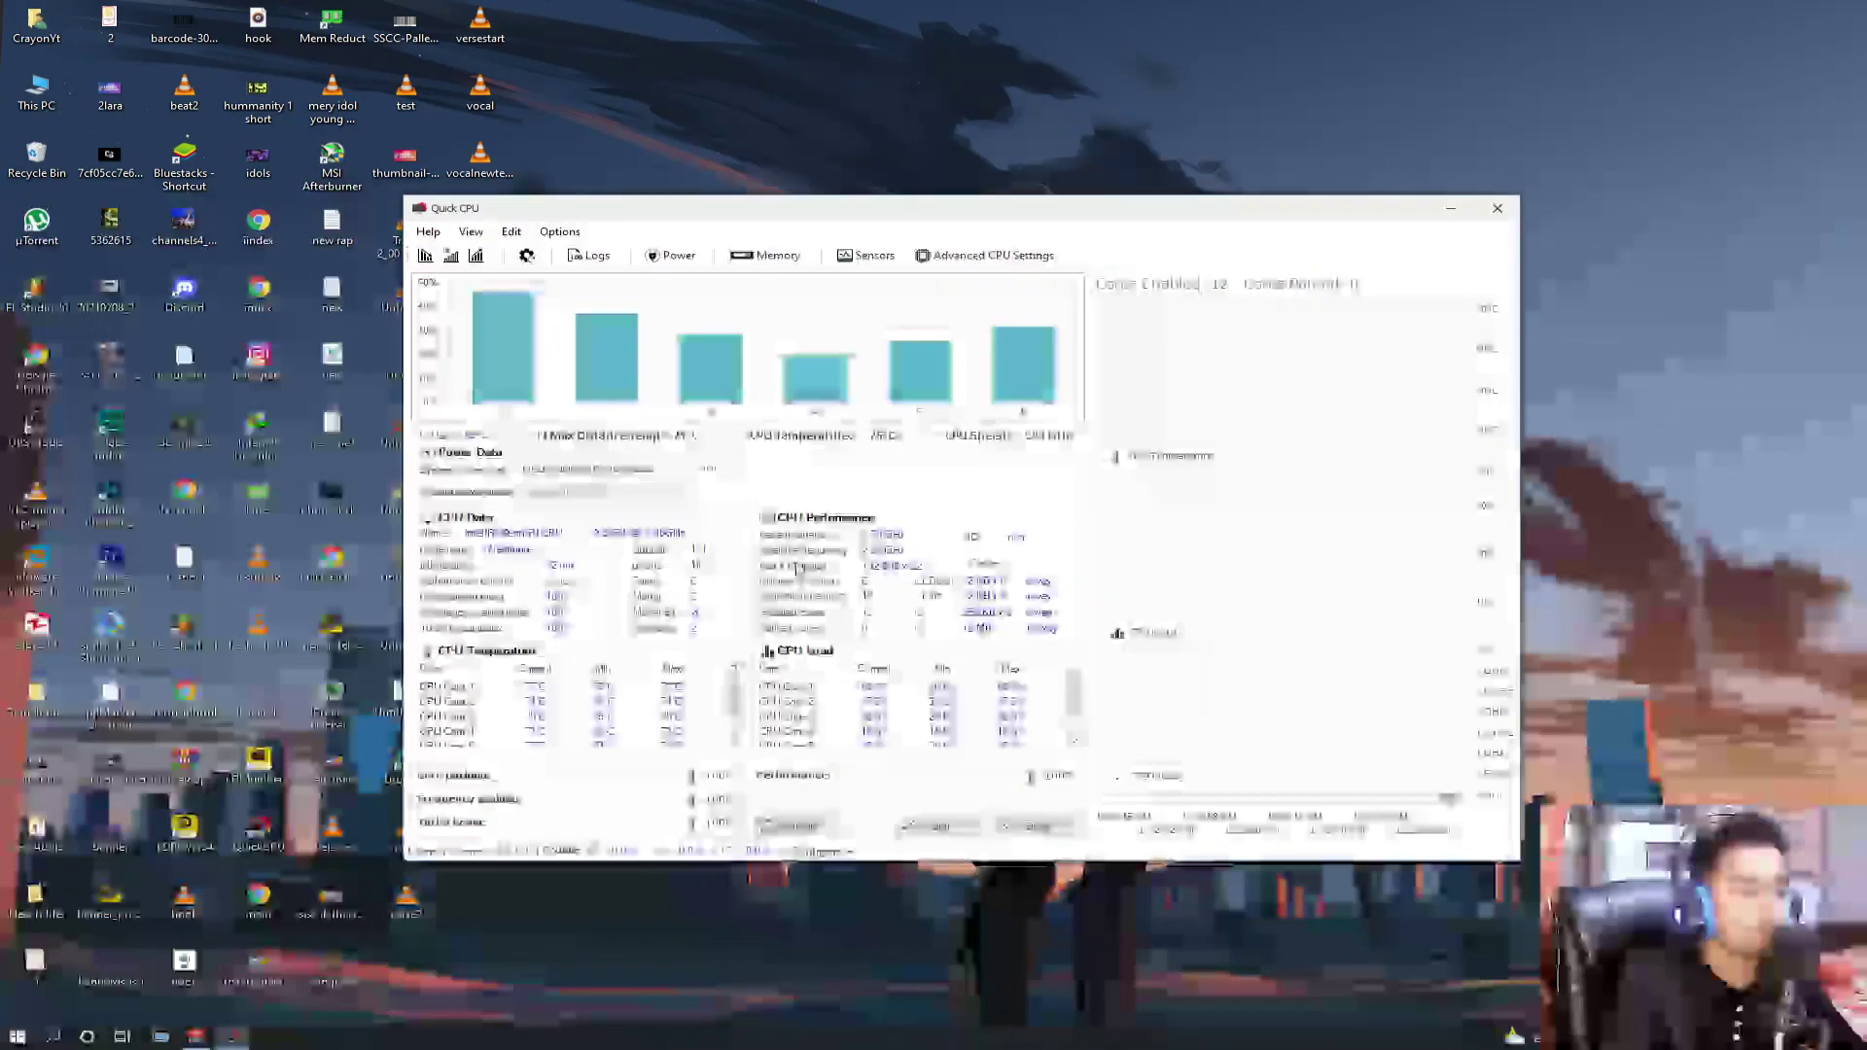
Switch between the power plans in Quick CPU and make Bitsum Highest Performance the active plan
{"action": "left_click", "coordinate": [674, 471]}
{"action": "left_click", "coordinate": [622, 503]}
{"action": "left_click", "coordinate": [674, 470]}
{"action": "left_click", "coordinate": [657, 487]}
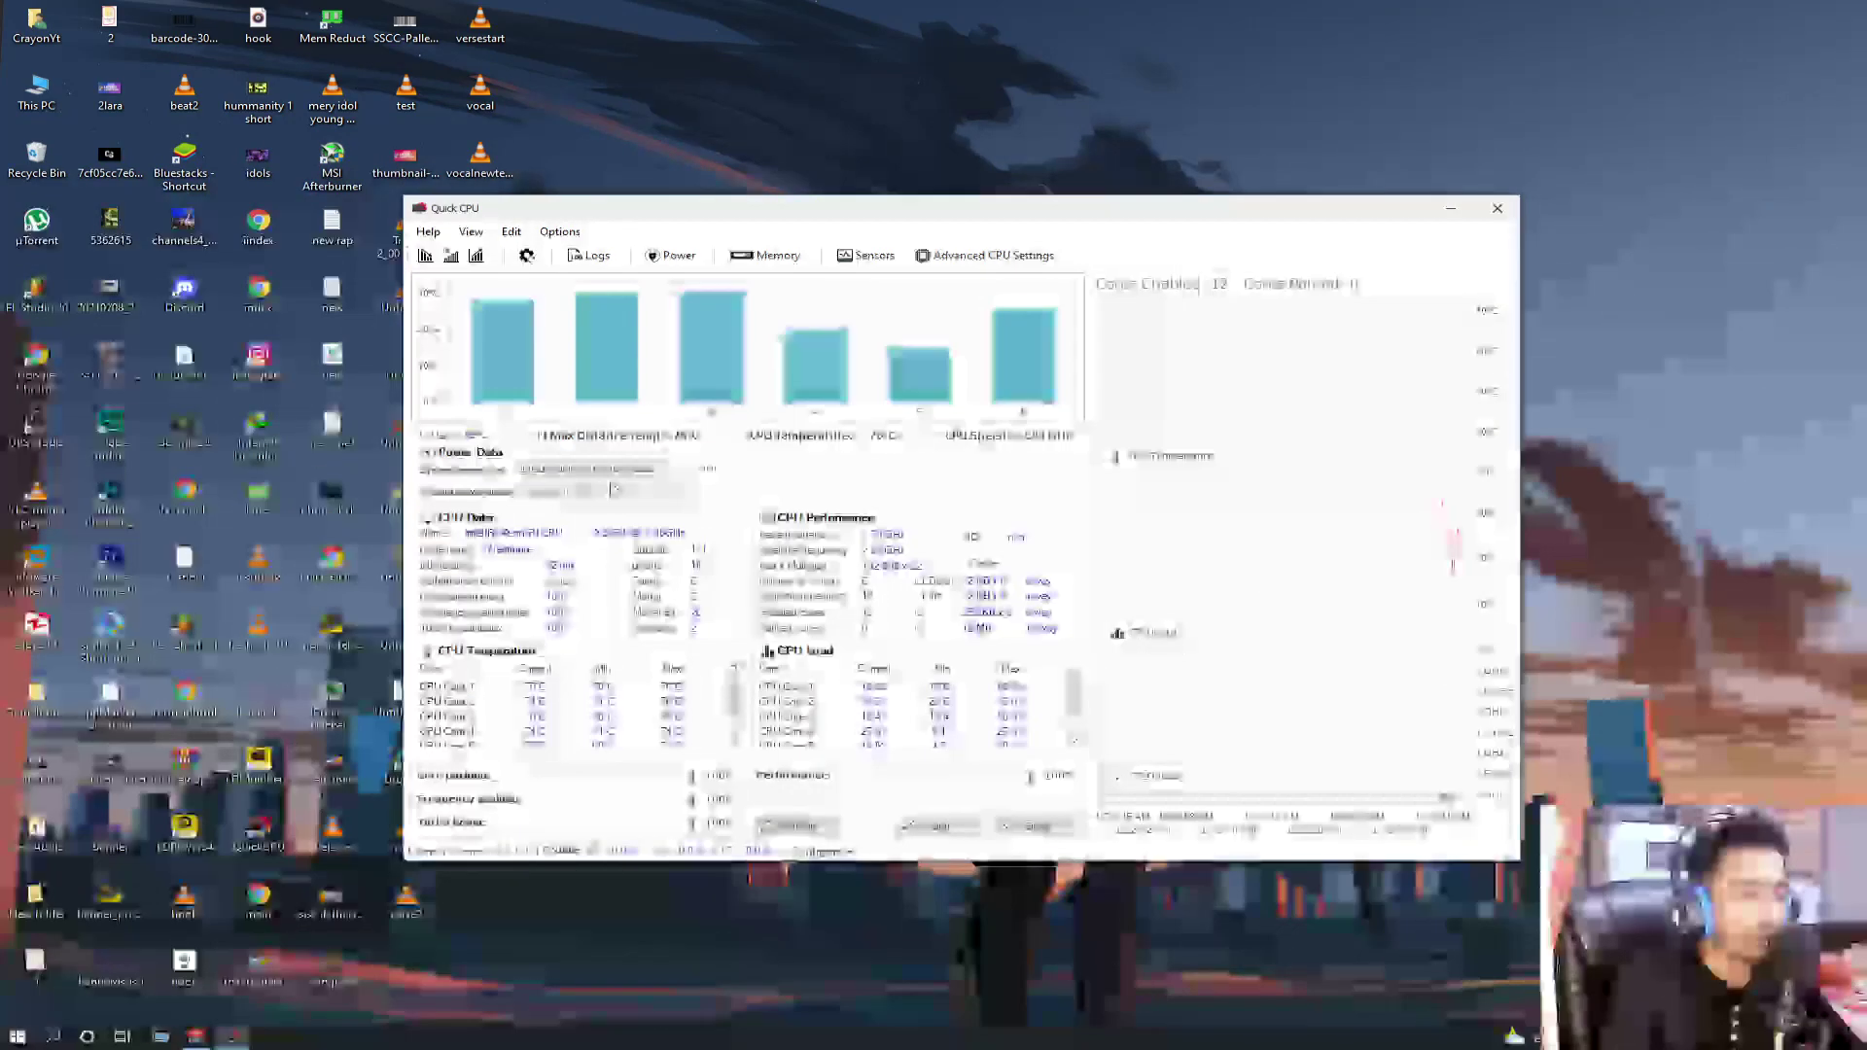
{"action": "left_click", "coordinate": [674, 470]}
{"action": "left_click", "coordinate": [651, 503]}
{"action": "left_click", "coordinate": [713, 473]}
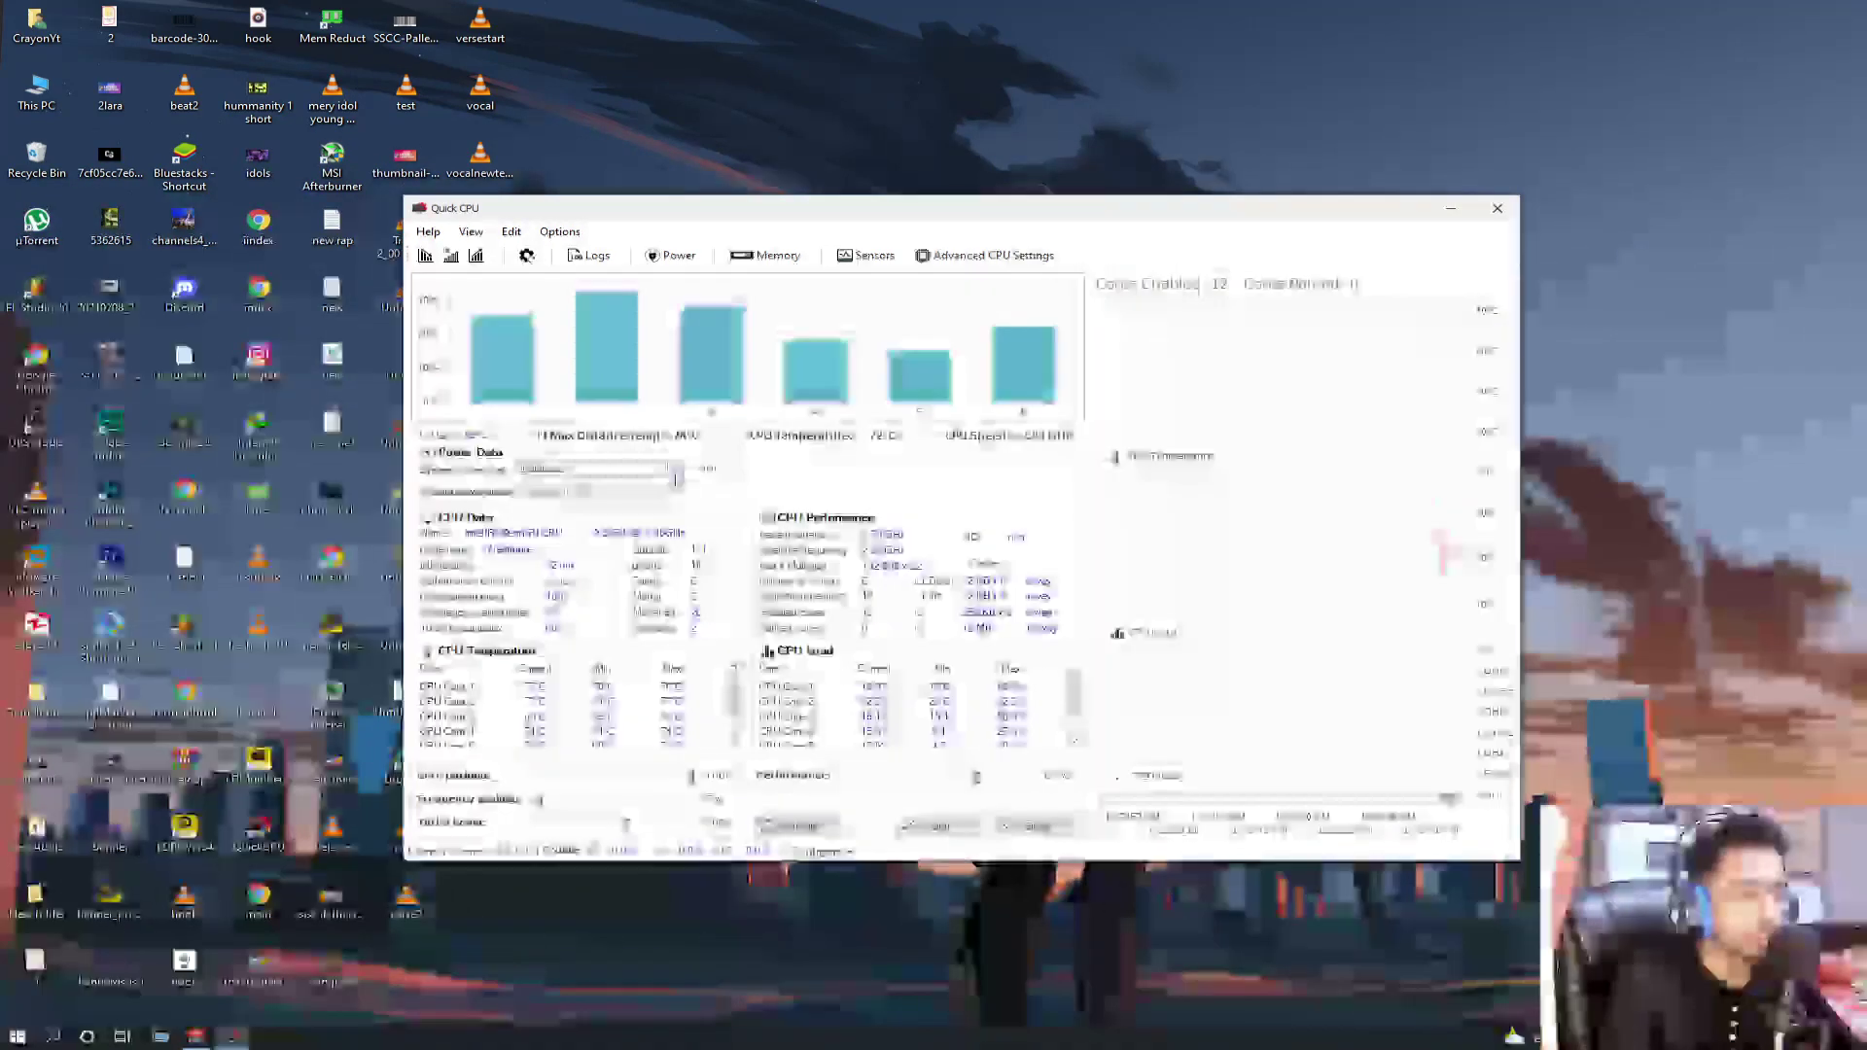
{"action": "left_click", "coordinate": [674, 471]}
{"action": "left_click", "coordinate": [609, 487]}
{"action": "left_click", "coordinate": [713, 473]}
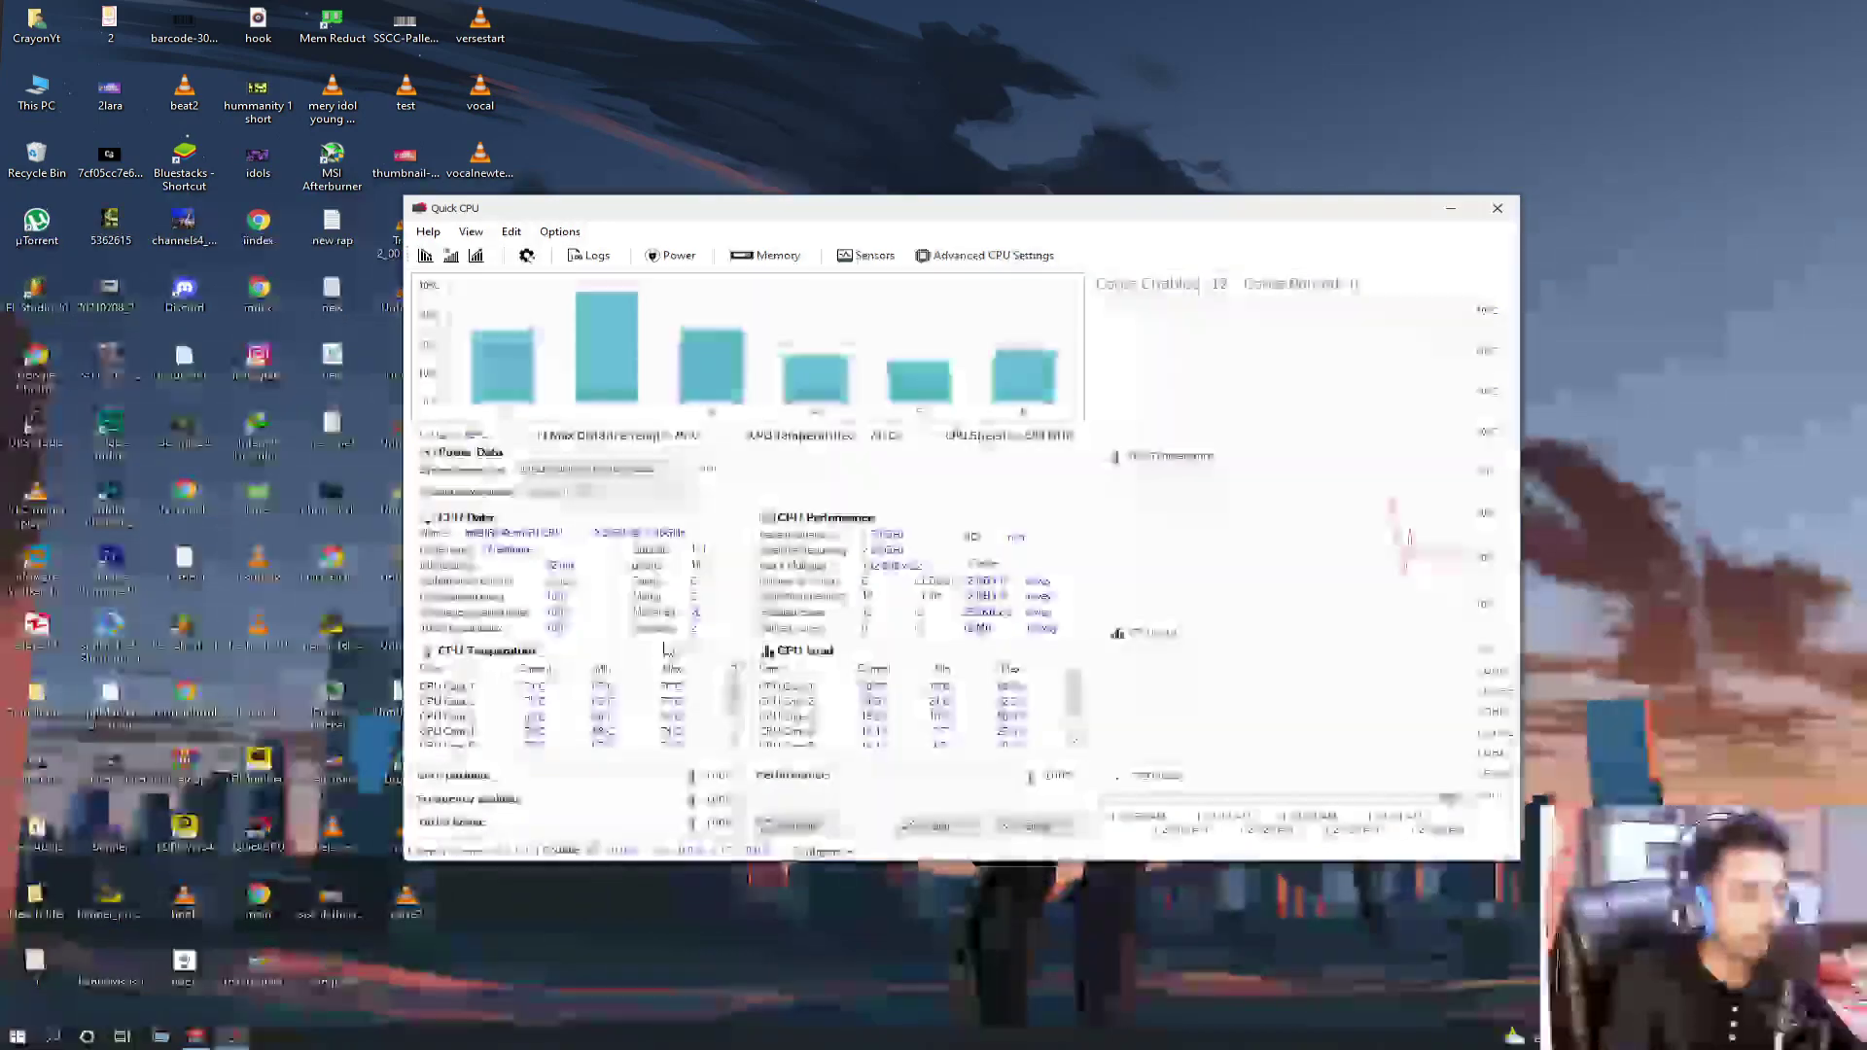
Apply the Quick CPU settings, view the Advanced Processor Settings, and close Quick CPU
{"action": "scroll", "coordinate": [946, 691], "scroll_direction": "down", "scroll_amount": 2}
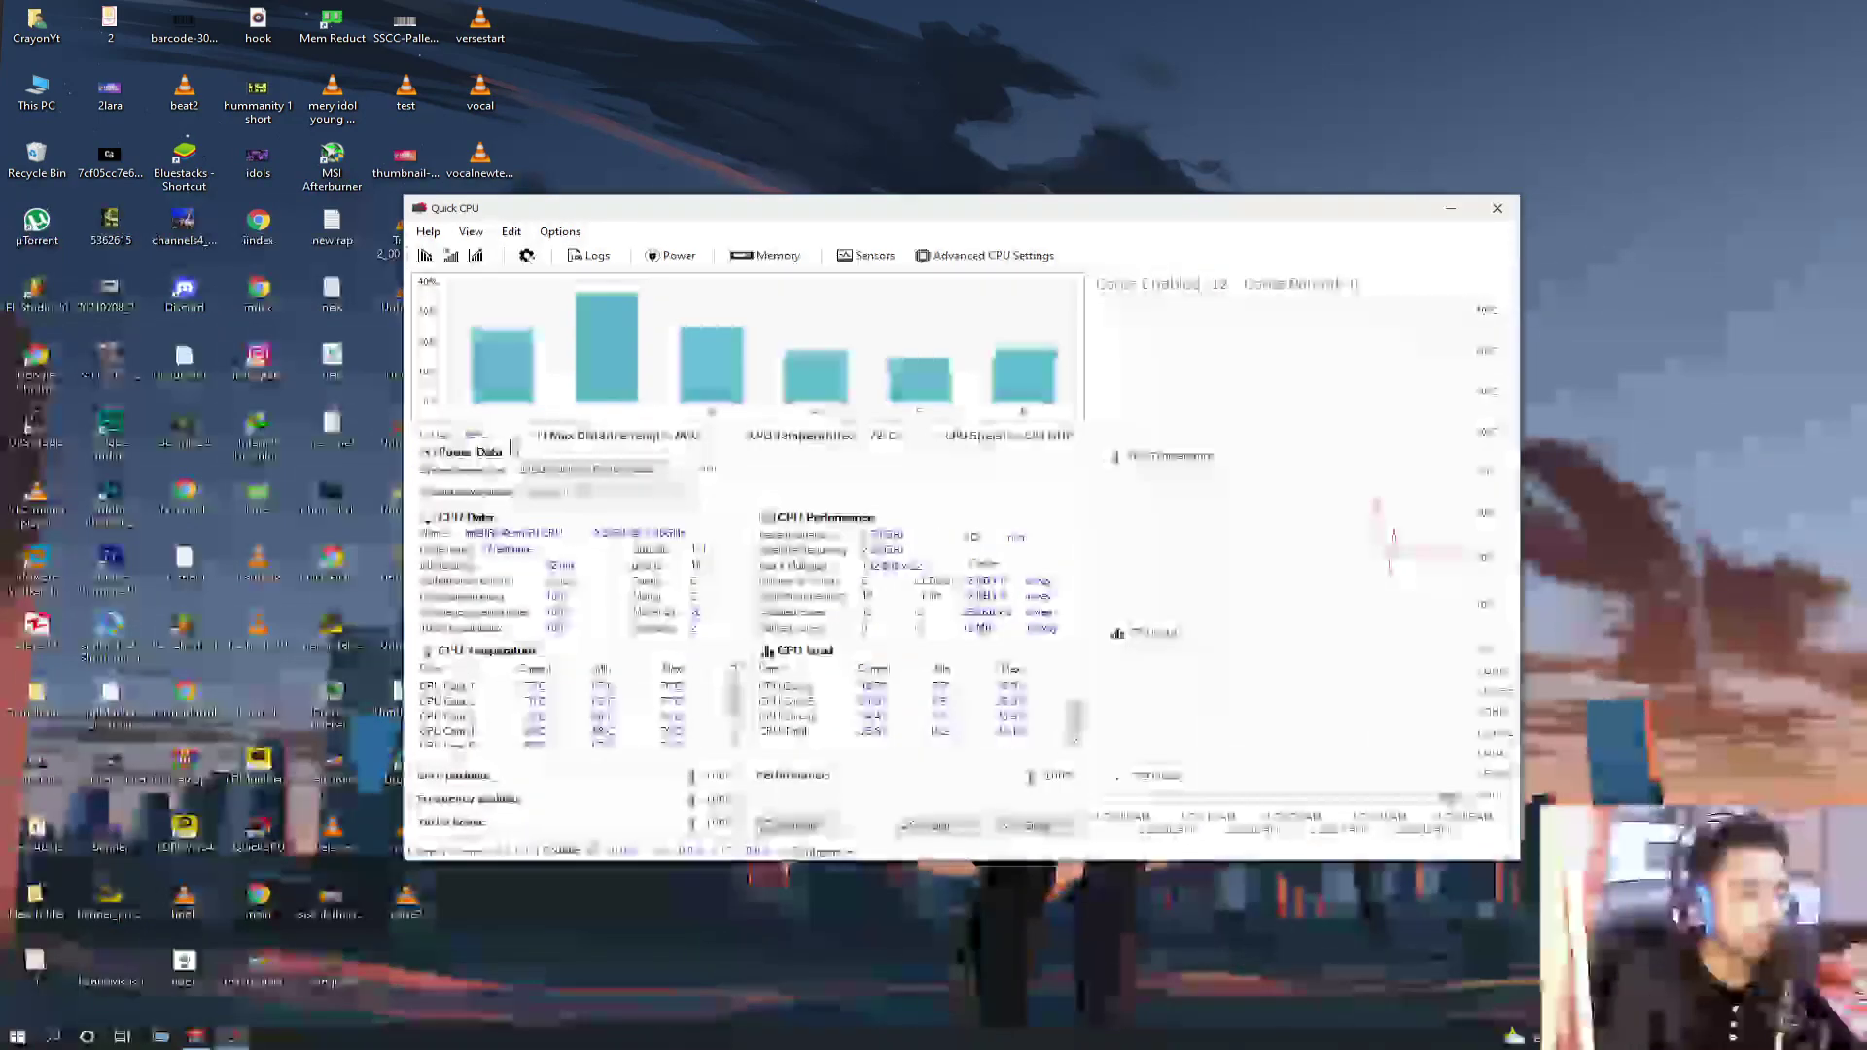
{"action": "scroll", "coordinate": [545, 720], "scroll_direction": "down", "scroll_amount": 2}
{"action": "left_click", "coordinate": [909, 828]}
{"action": "left_click", "coordinate": [1061, 574]}
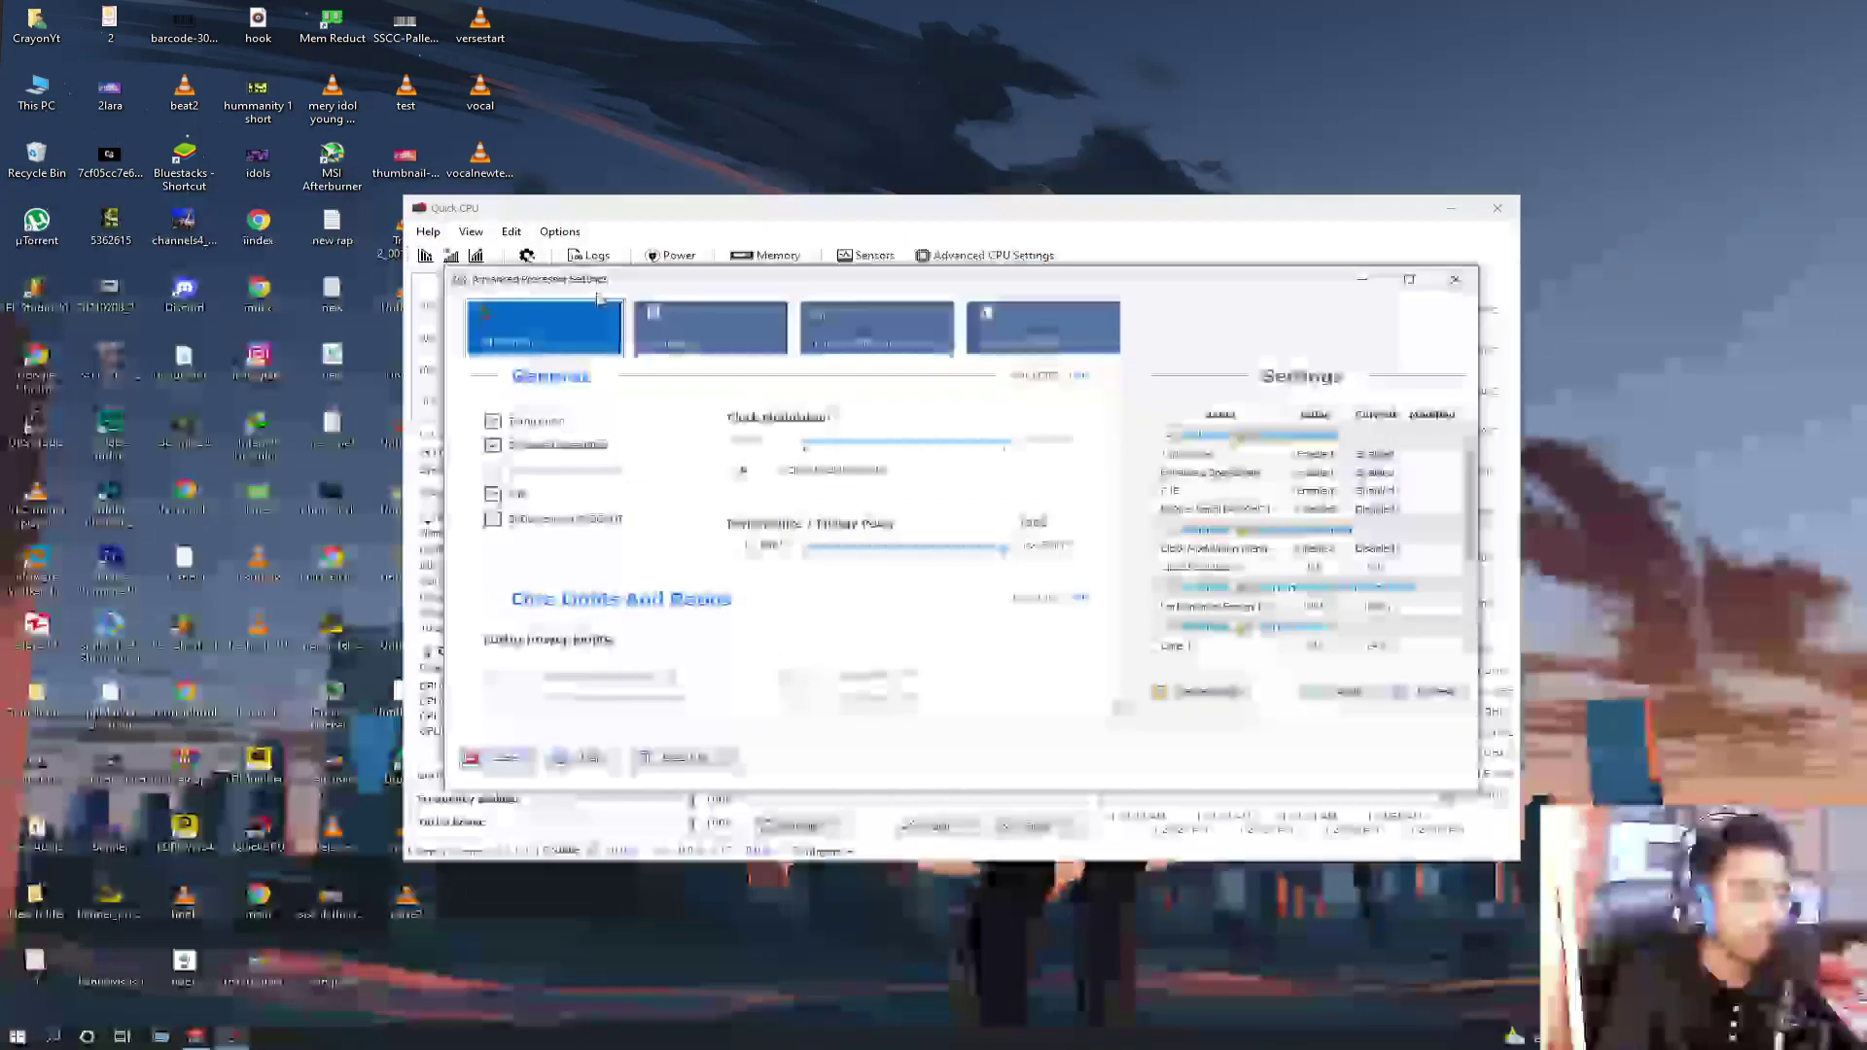
{"action": "left_click", "coordinate": [1039, 330]}
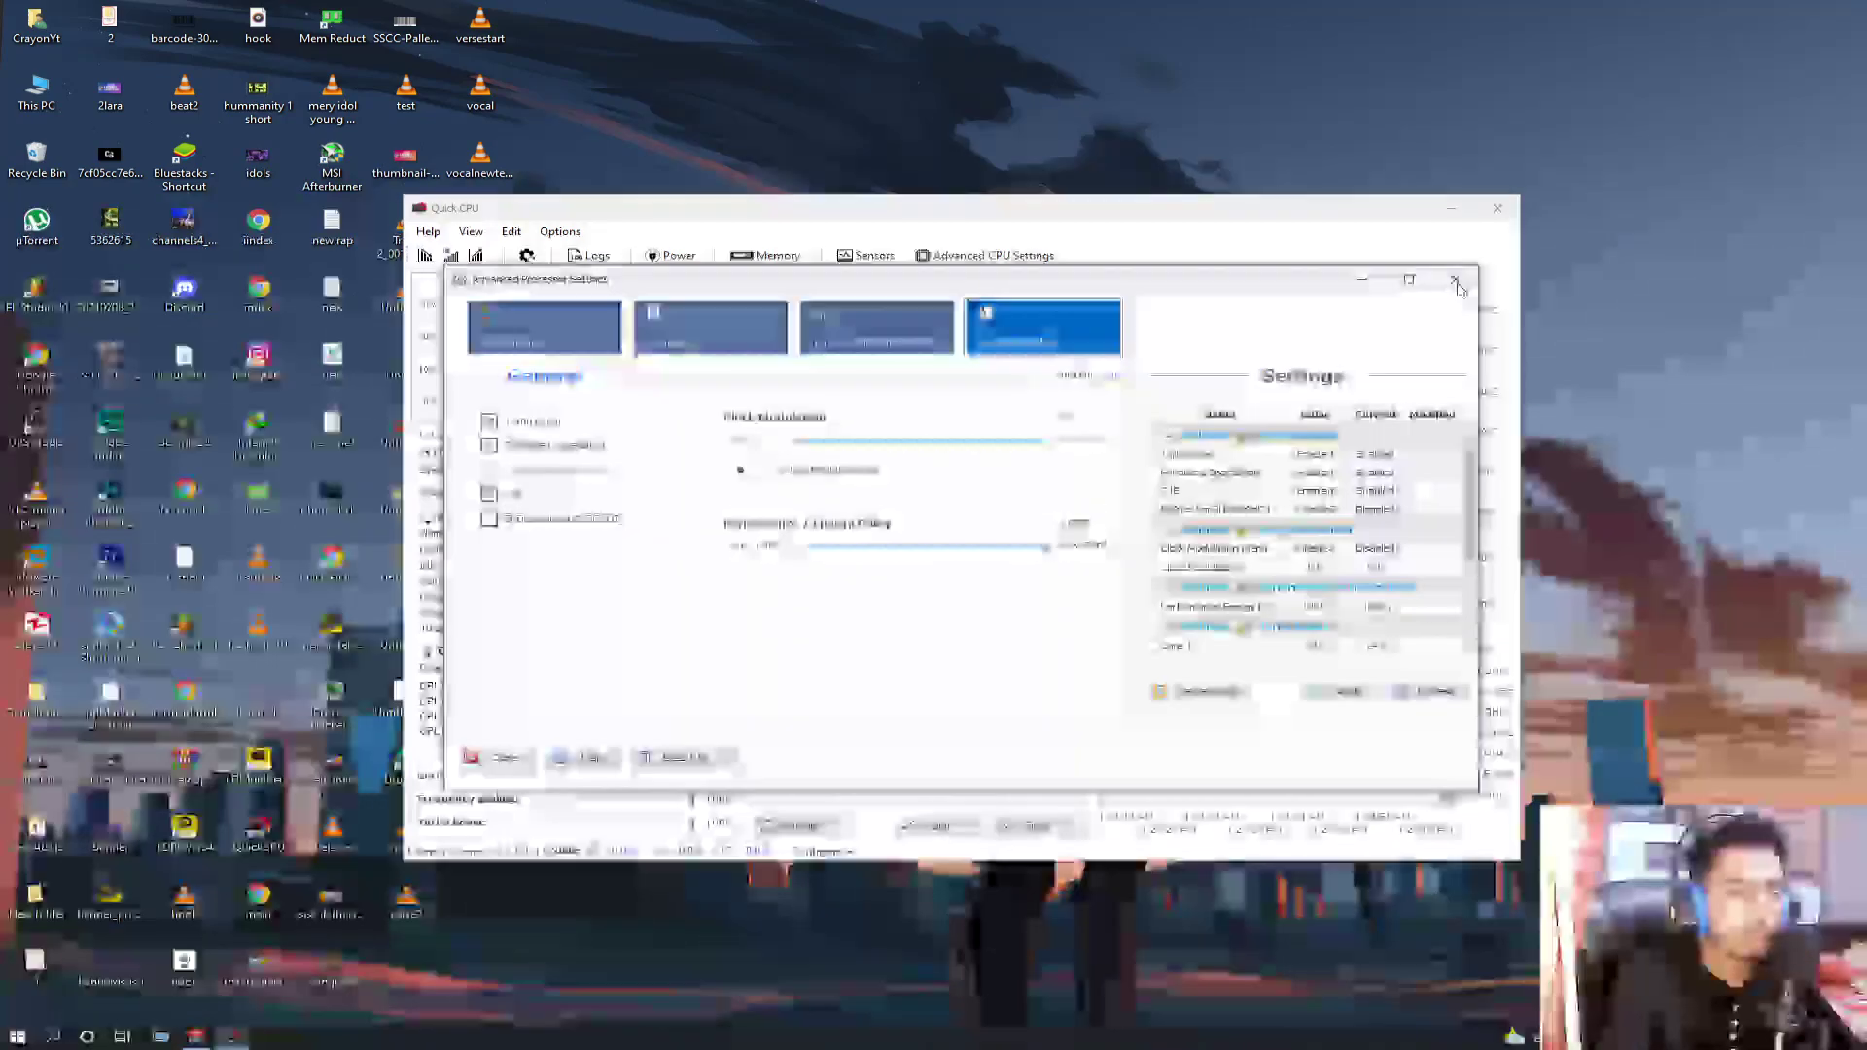
{"action": "left_click", "coordinate": [1456, 280]}
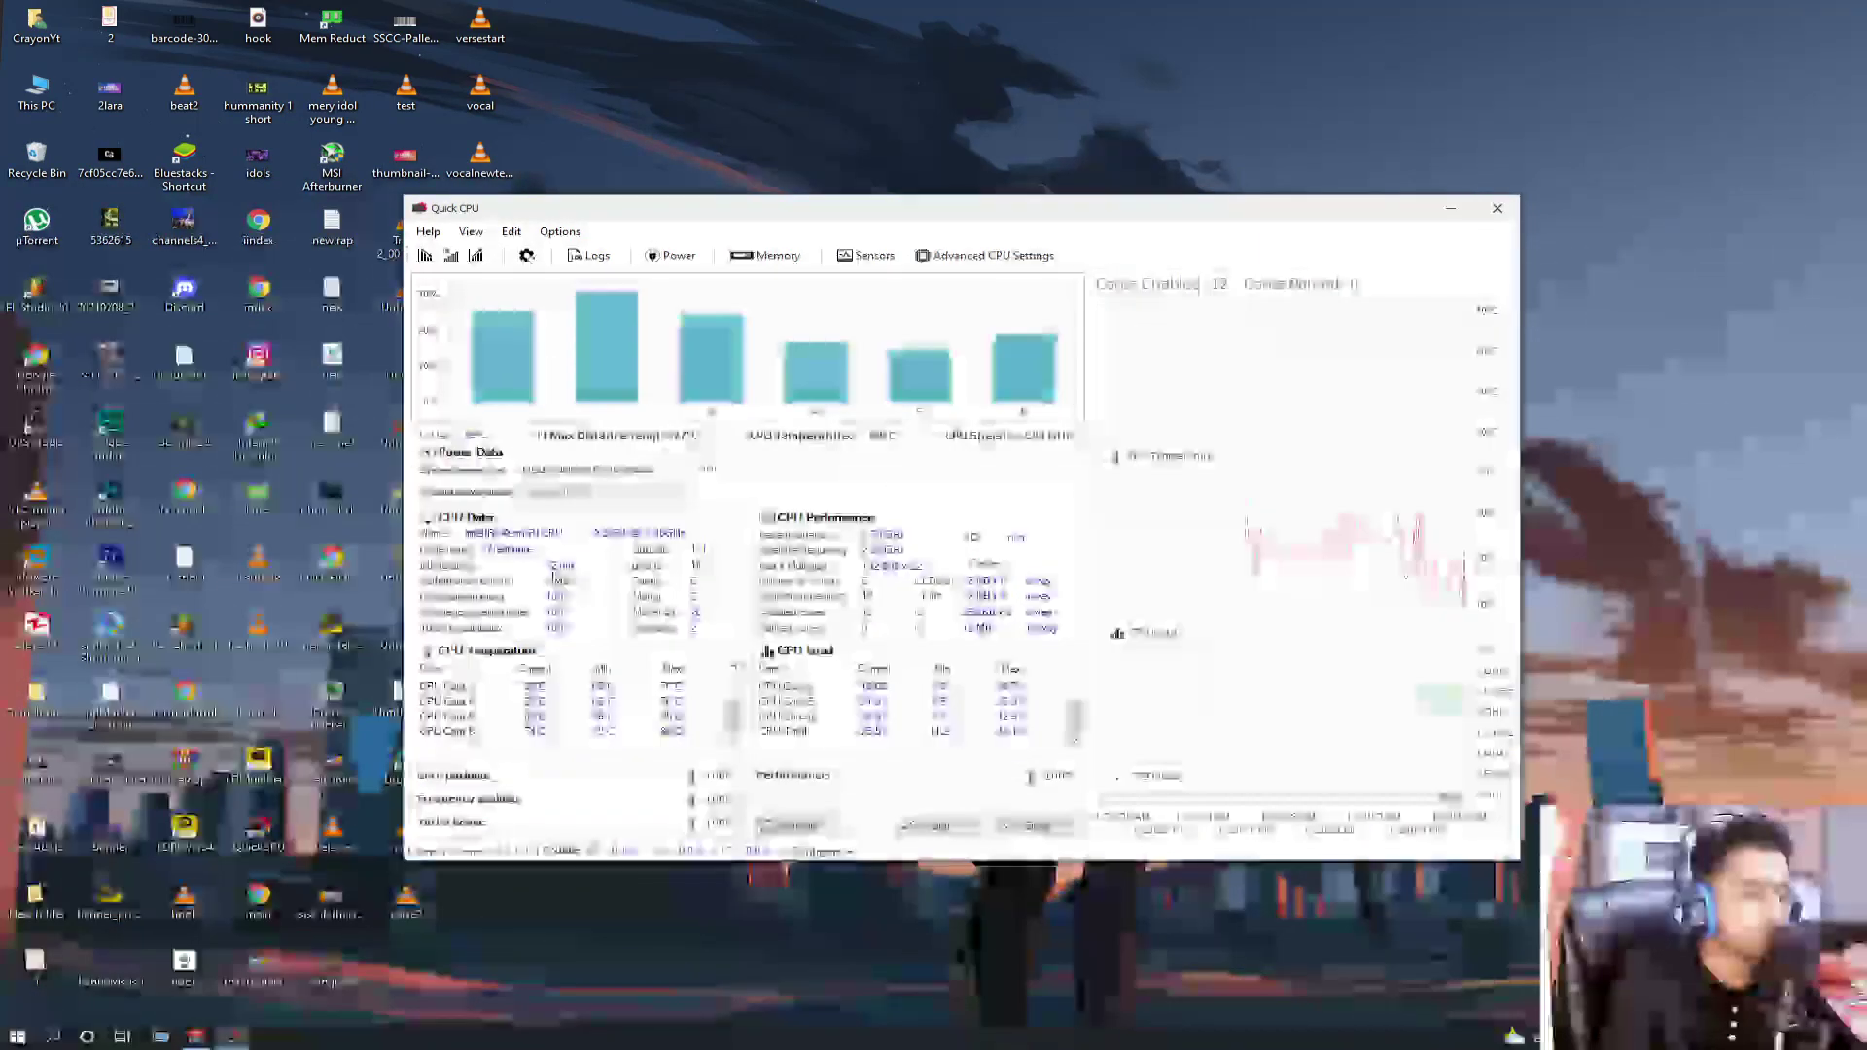
{"action": "left_click", "coordinate": [1498, 208]}
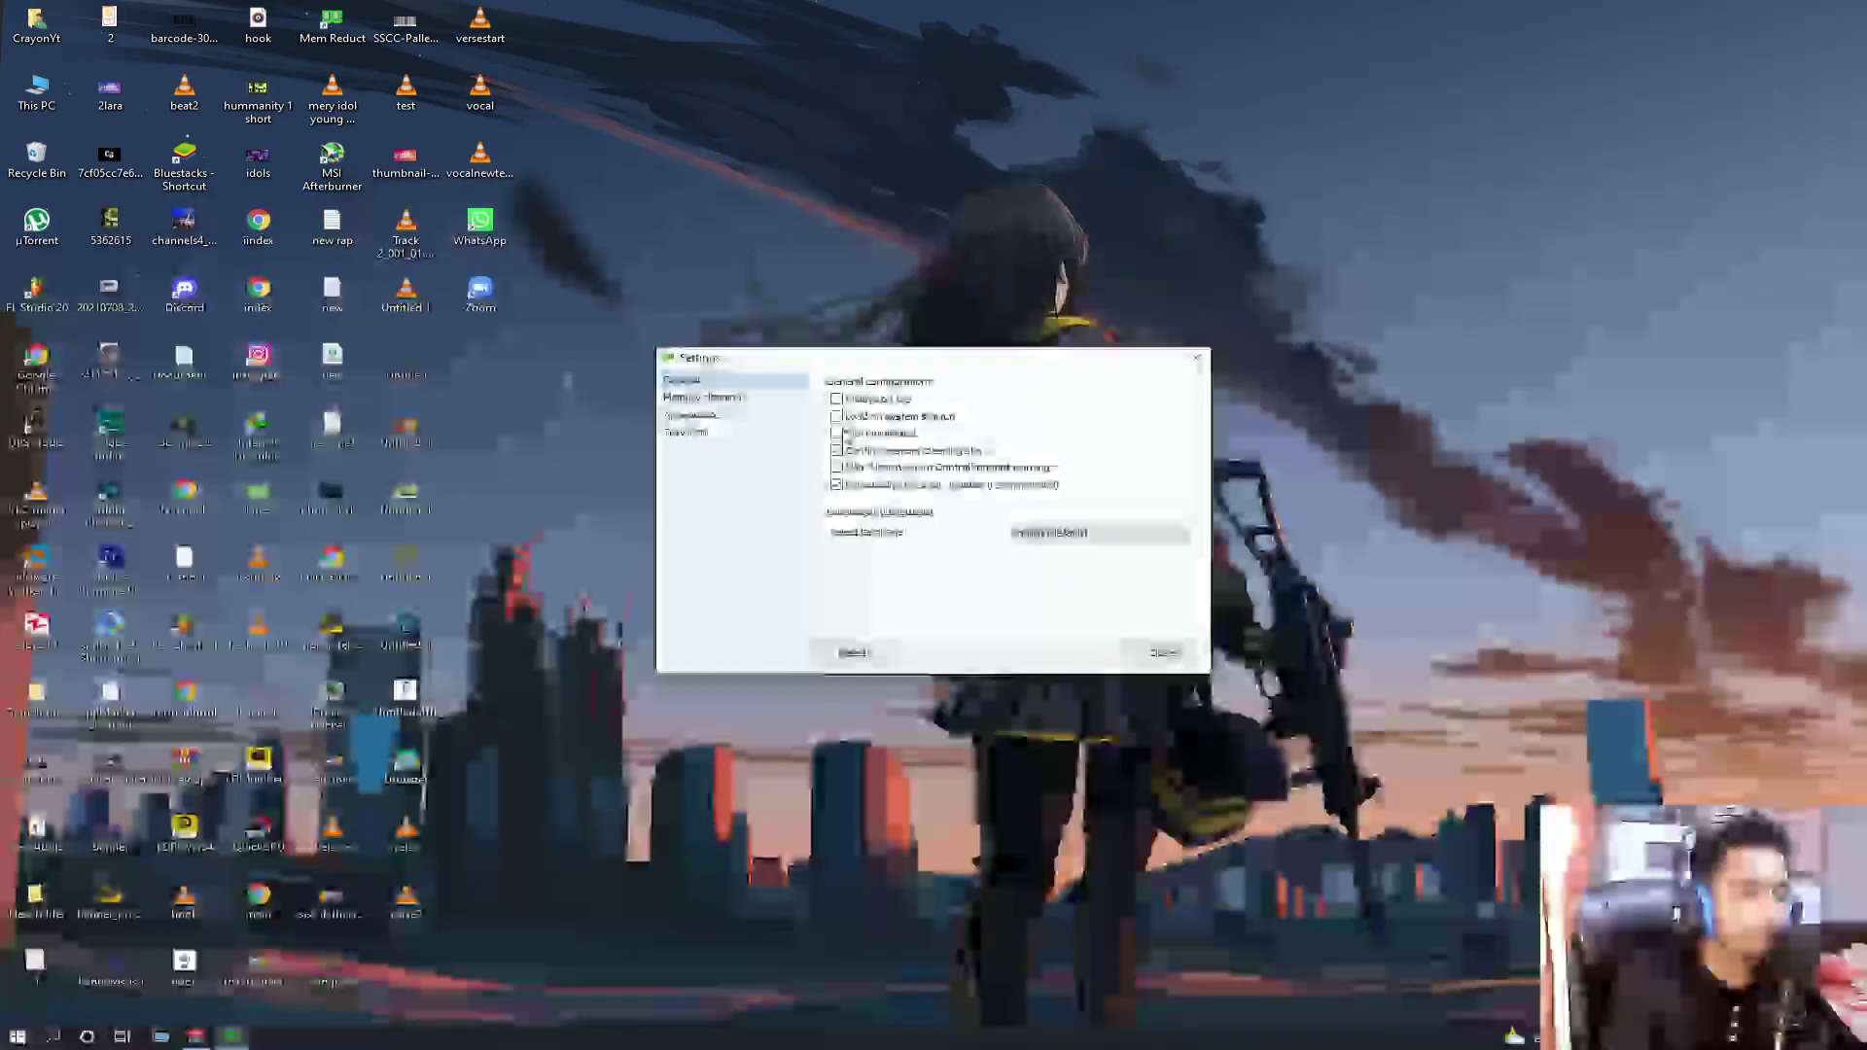
Enable loading on system startup in Mem Reduct's general settings and close the settings
{"action": "left_click", "coordinate": [842, 418]}
{"action": "left_click", "coordinate": [1177, 653]}
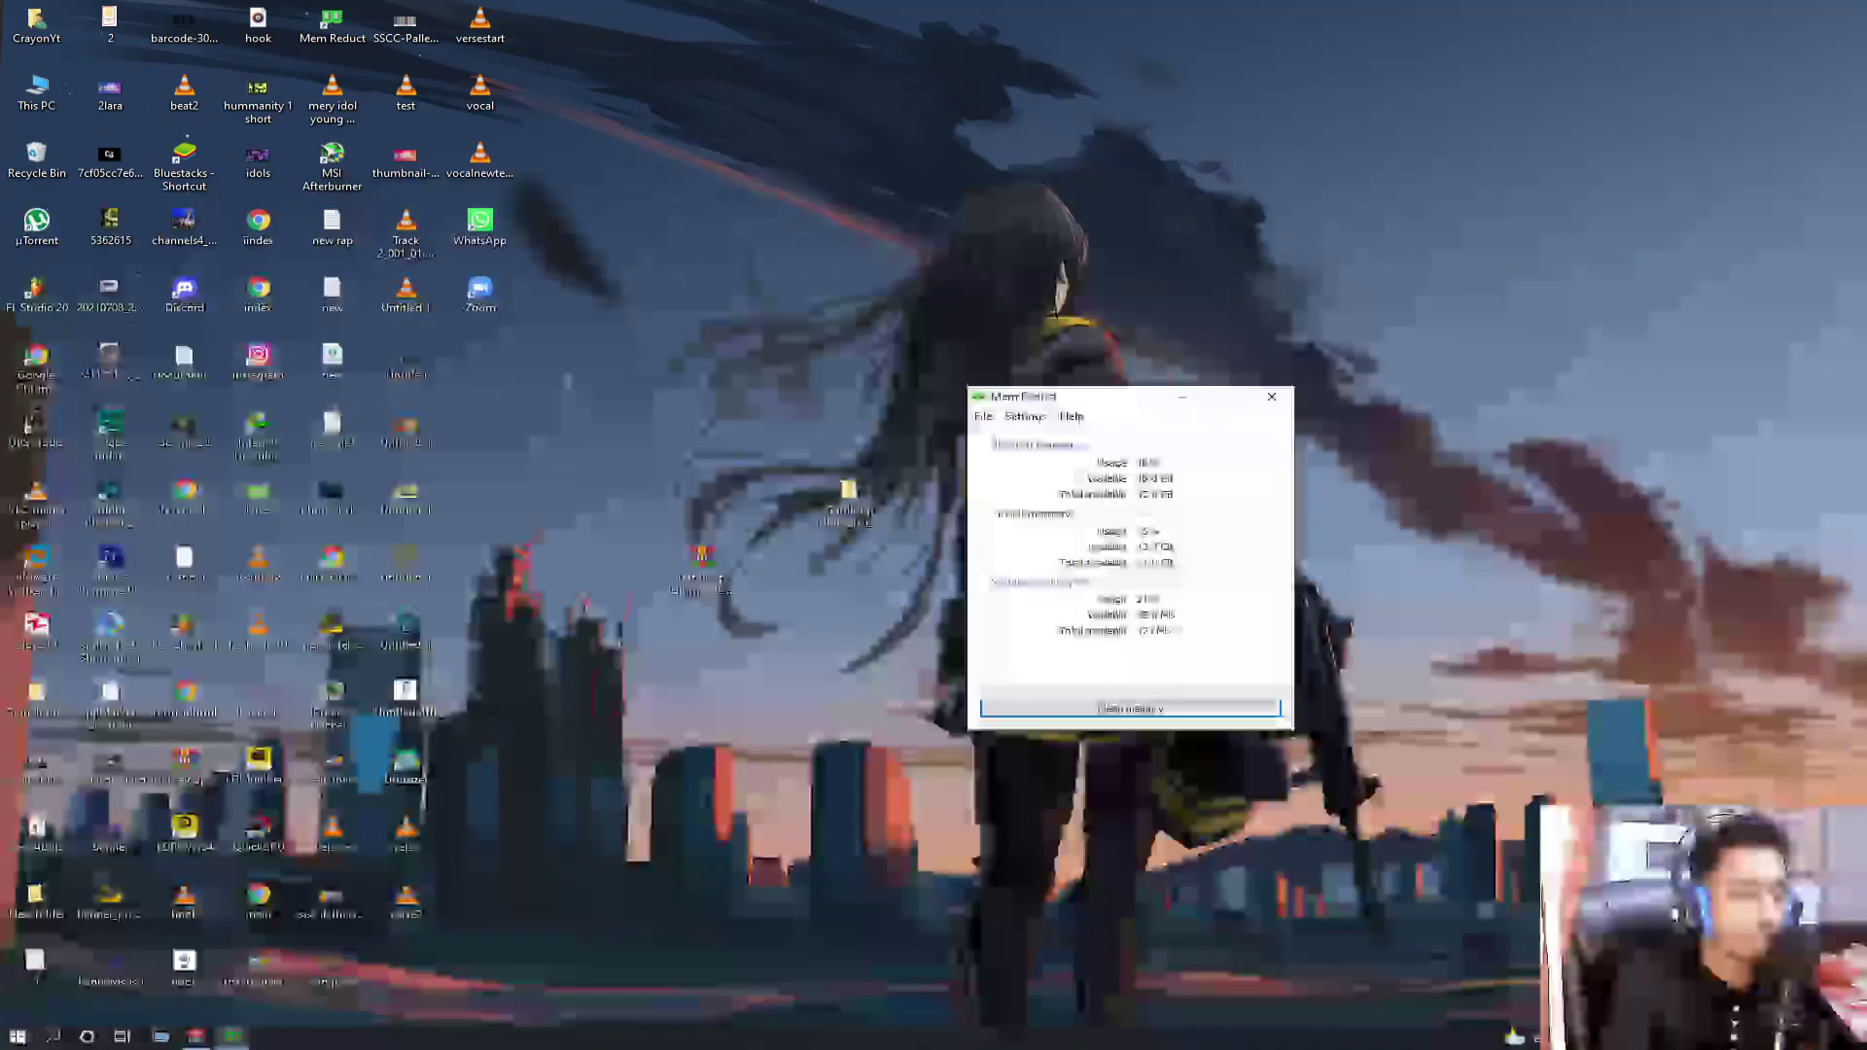
{"action": "mouse_move", "coordinate": [1745, 856]}
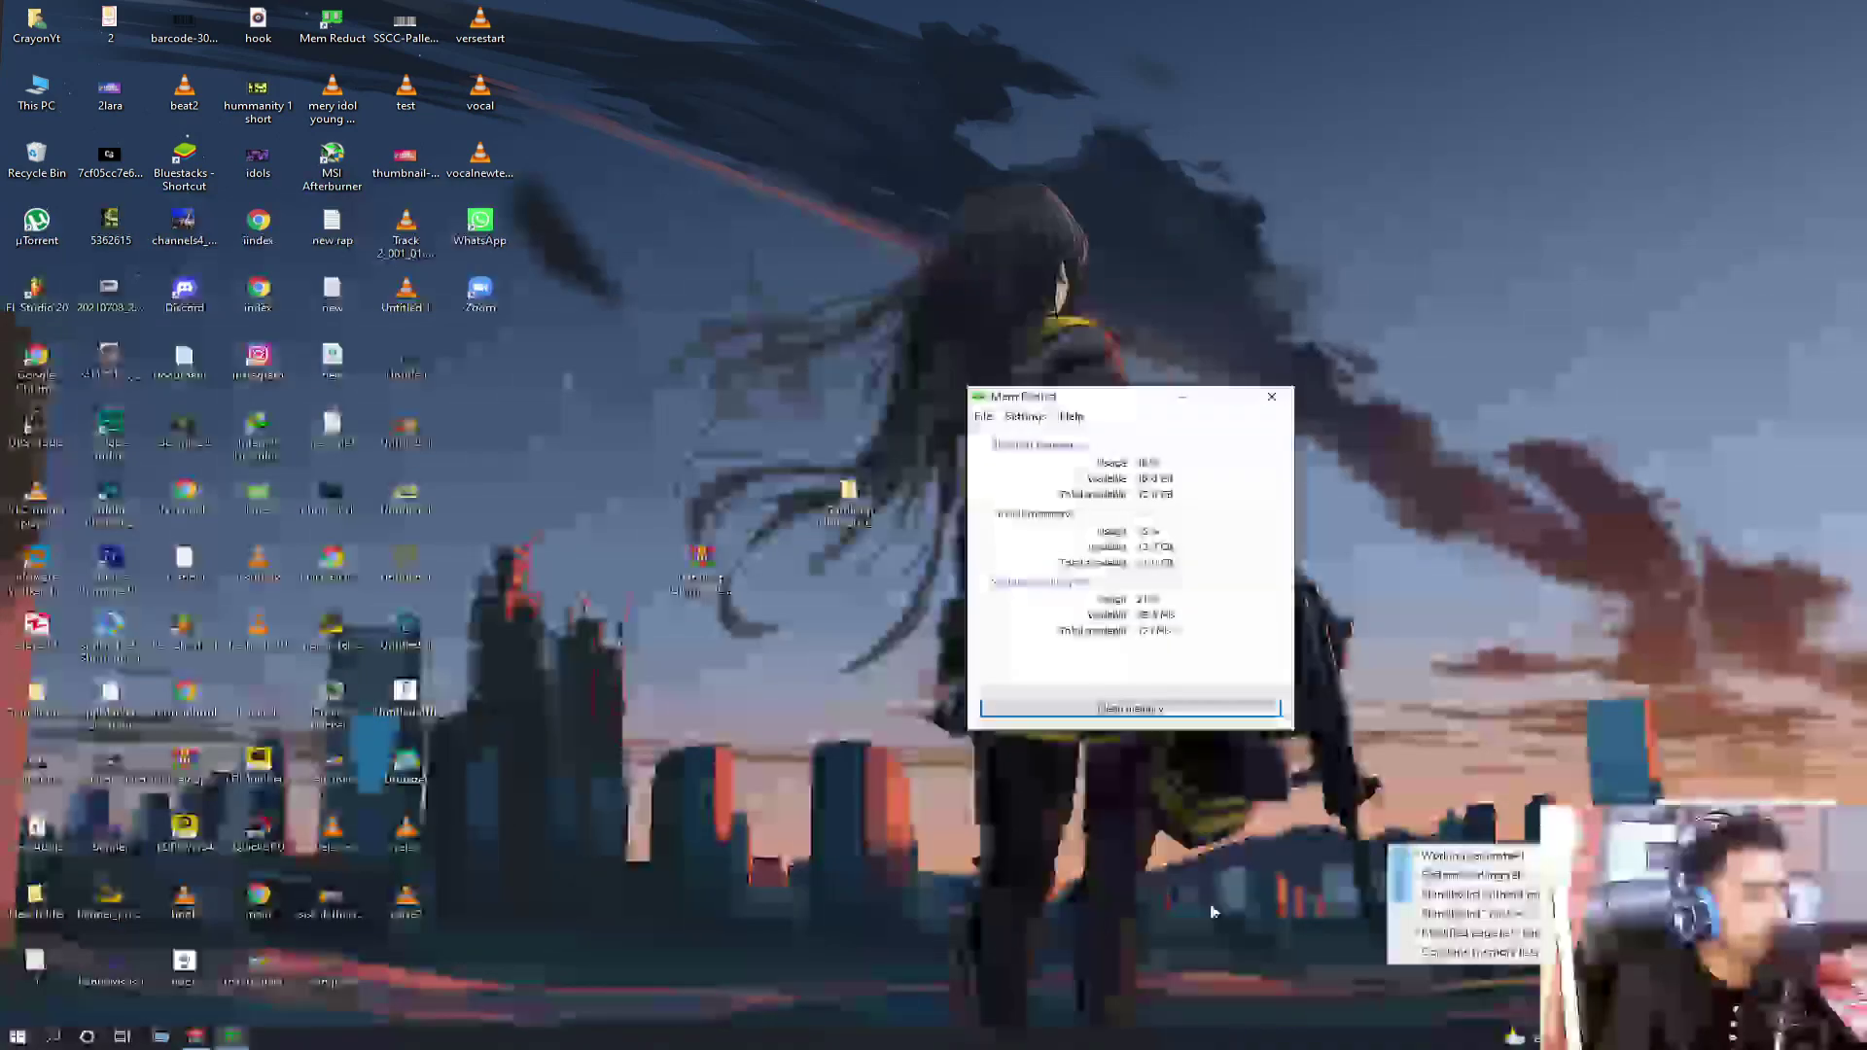
{"action": "left_click", "coordinate": [1268, 878]}
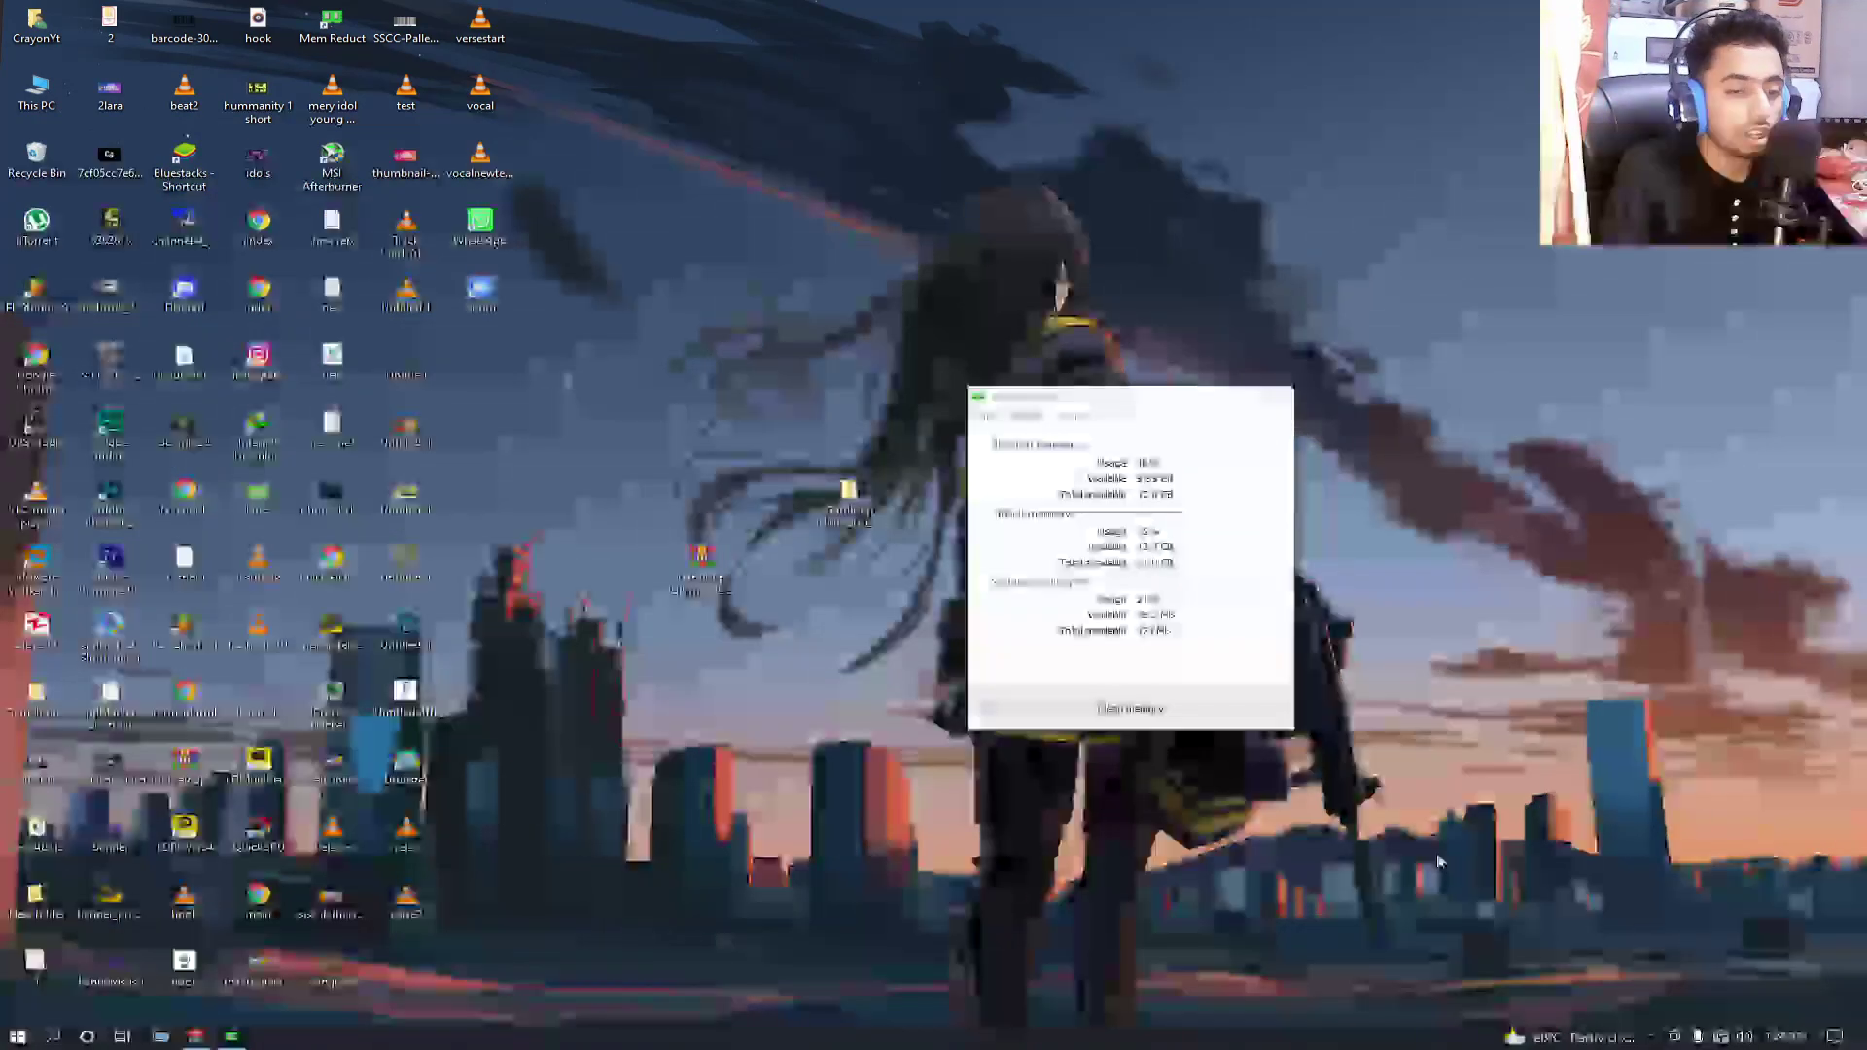
{"action": "left_click", "coordinate": [1650, 1036]}
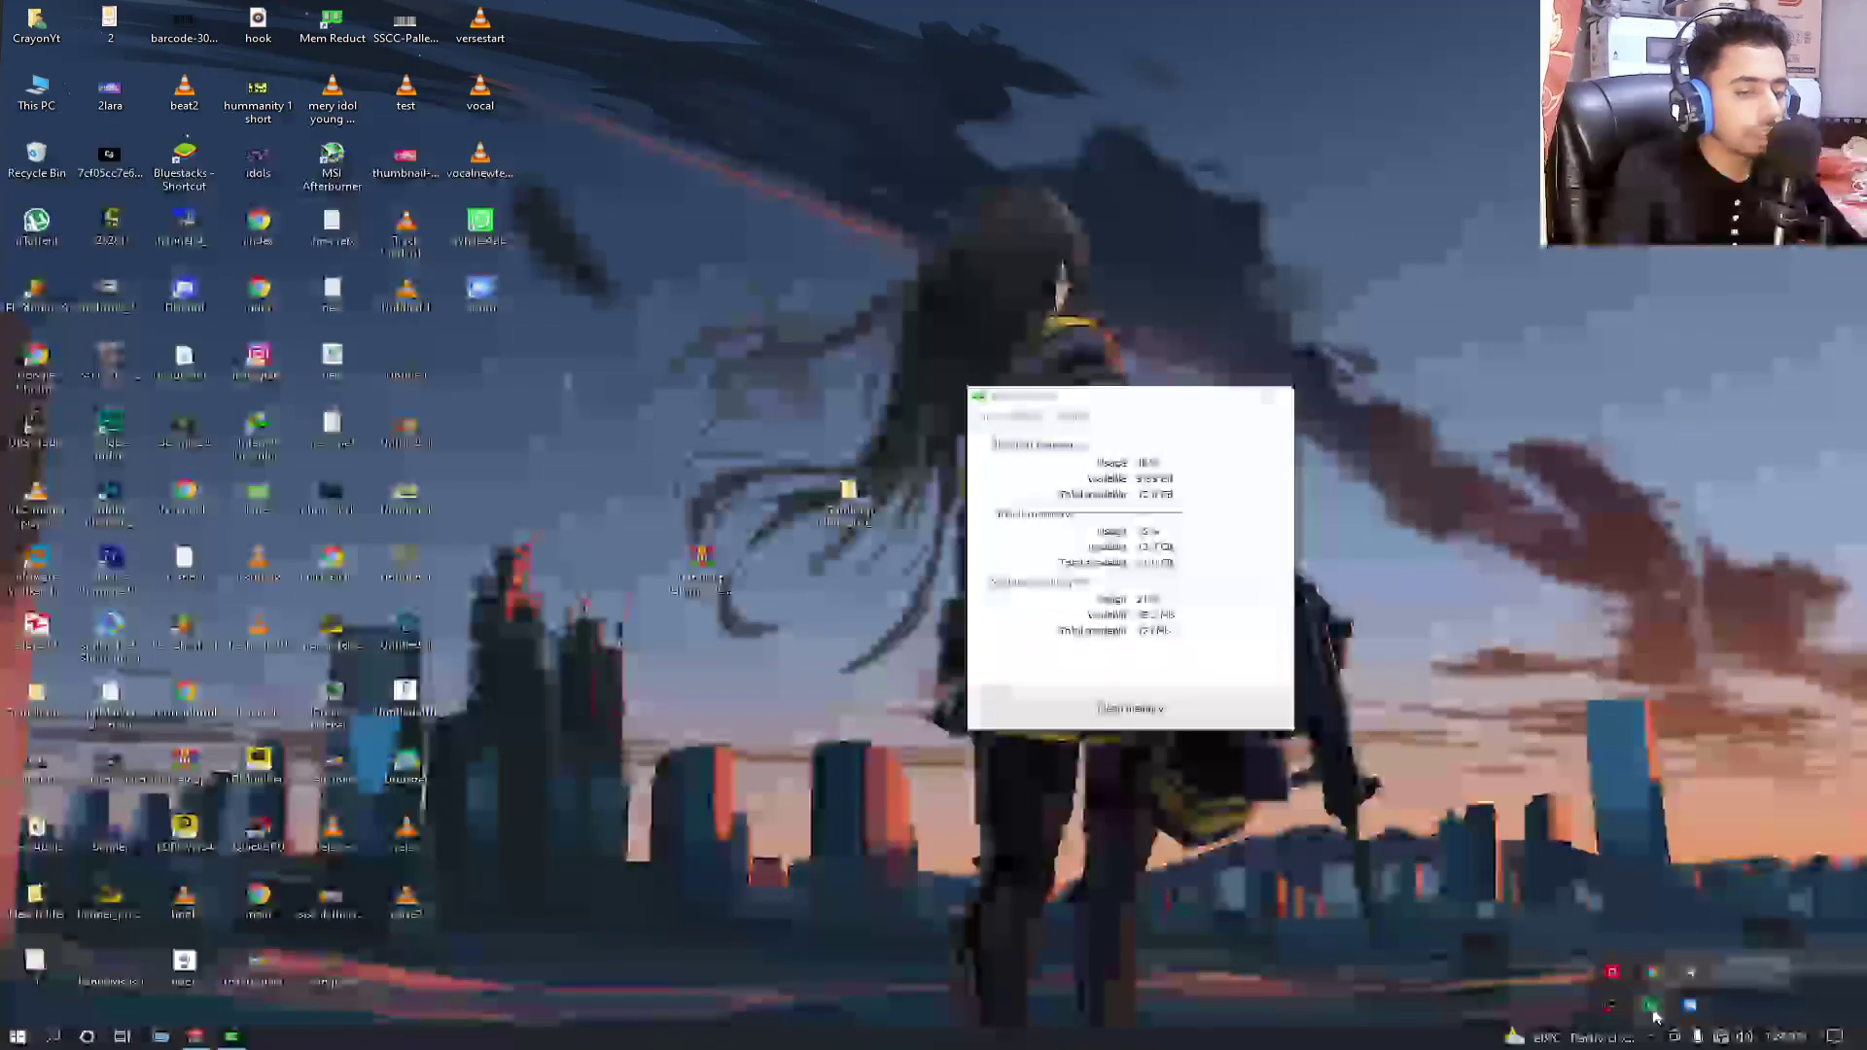
{"action": "right_click", "coordinate": [1659, 1008]}
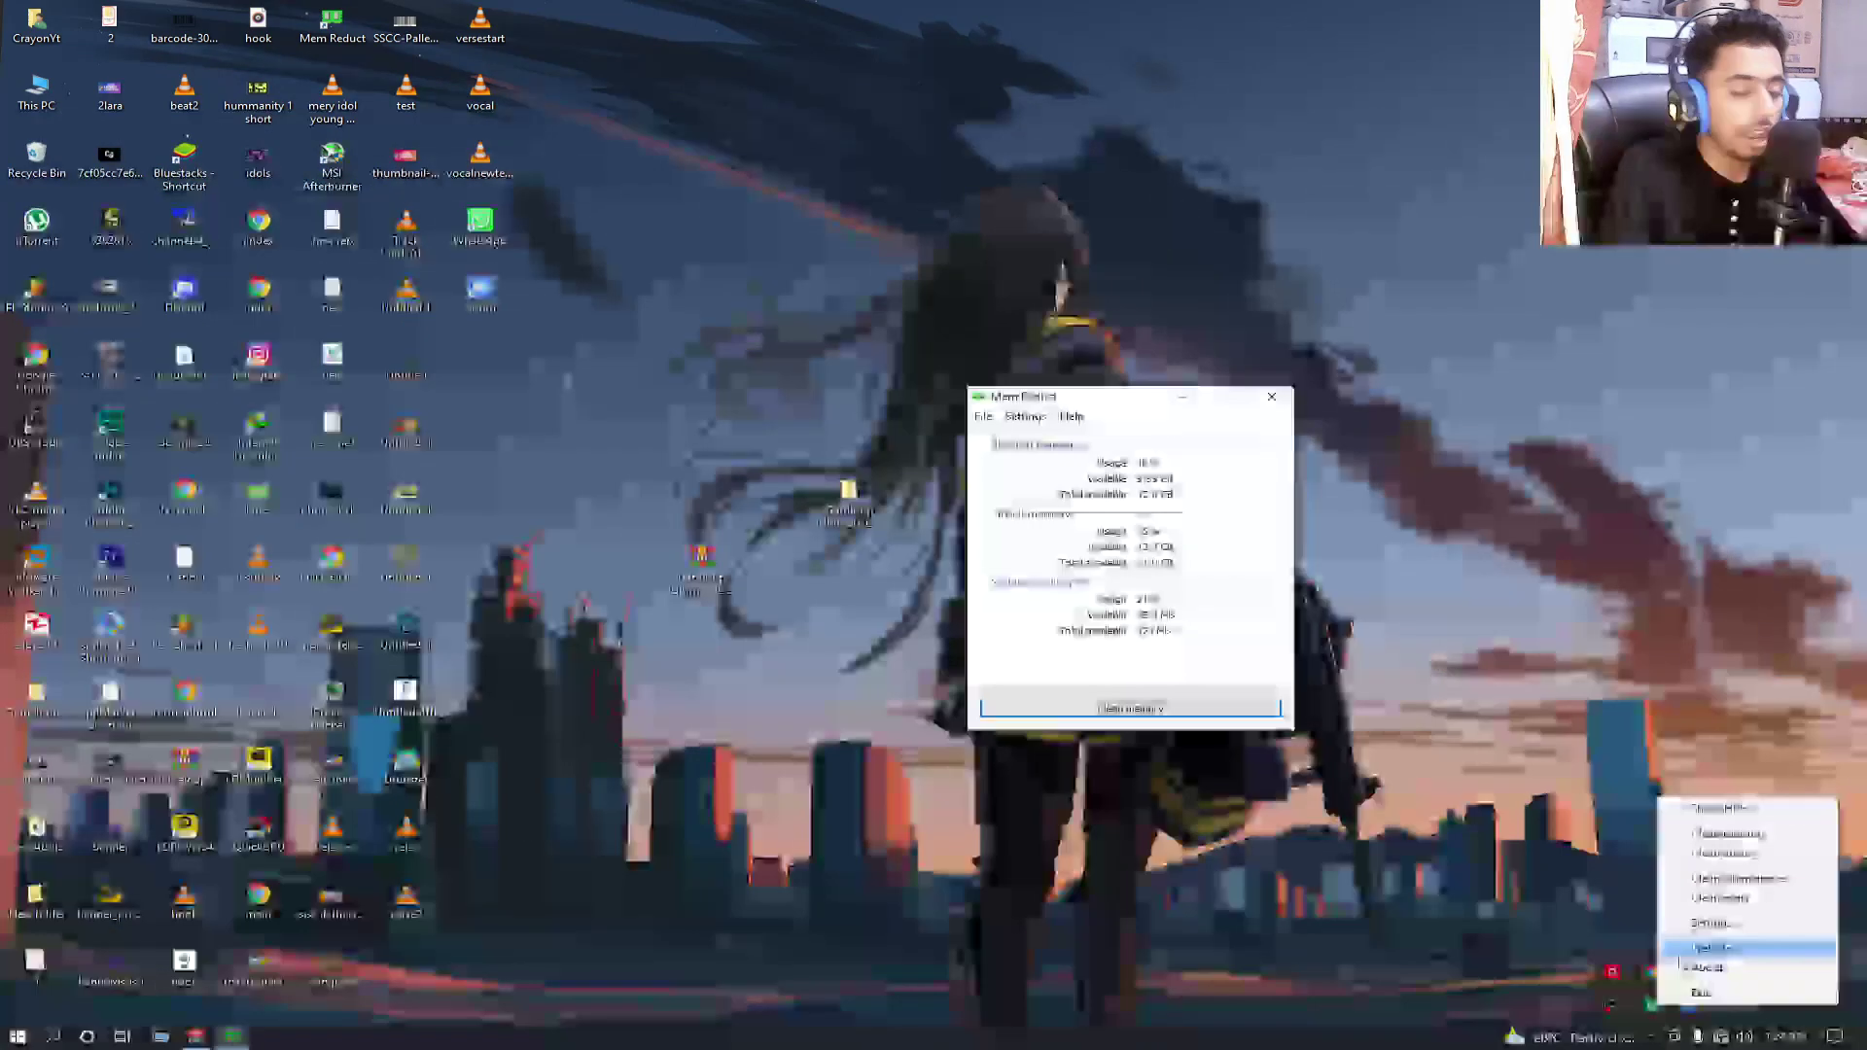
{"action": "left_click", "coordinate": [1722, 925]}
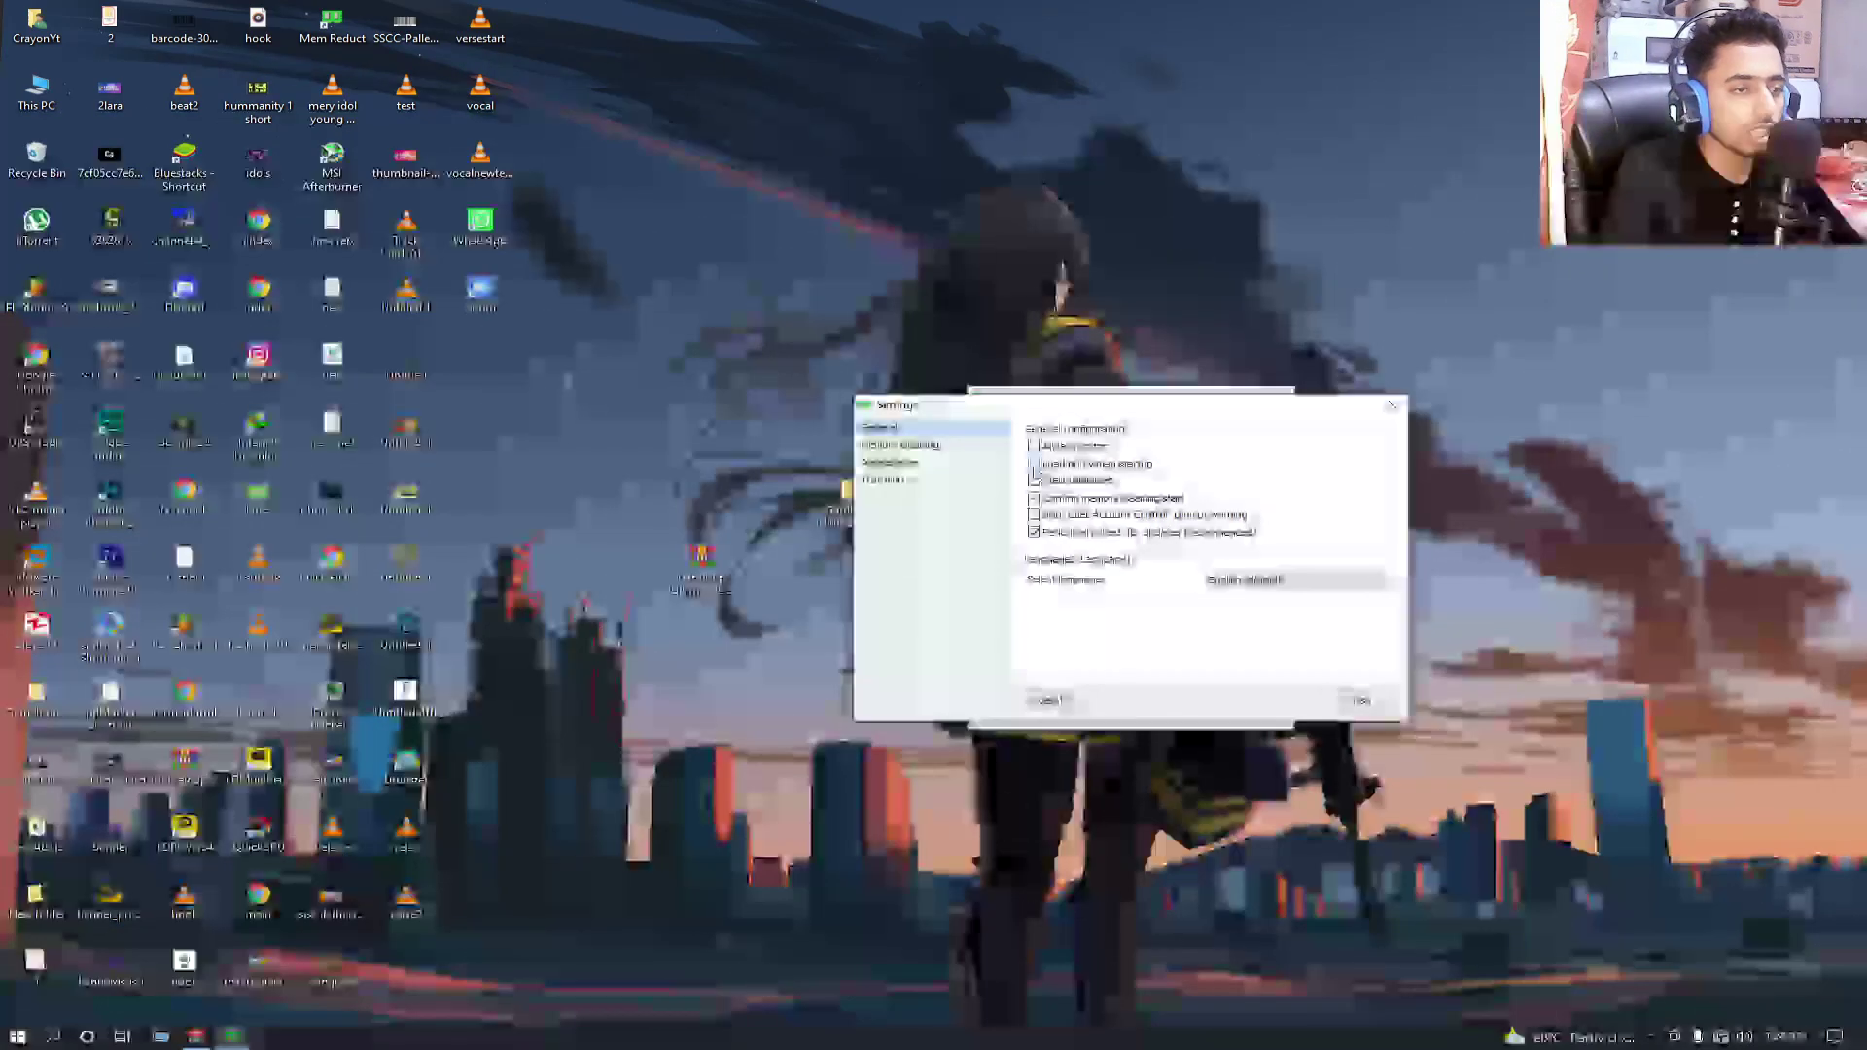
{"action": "left_click", "coordinate": [1035, 465]}
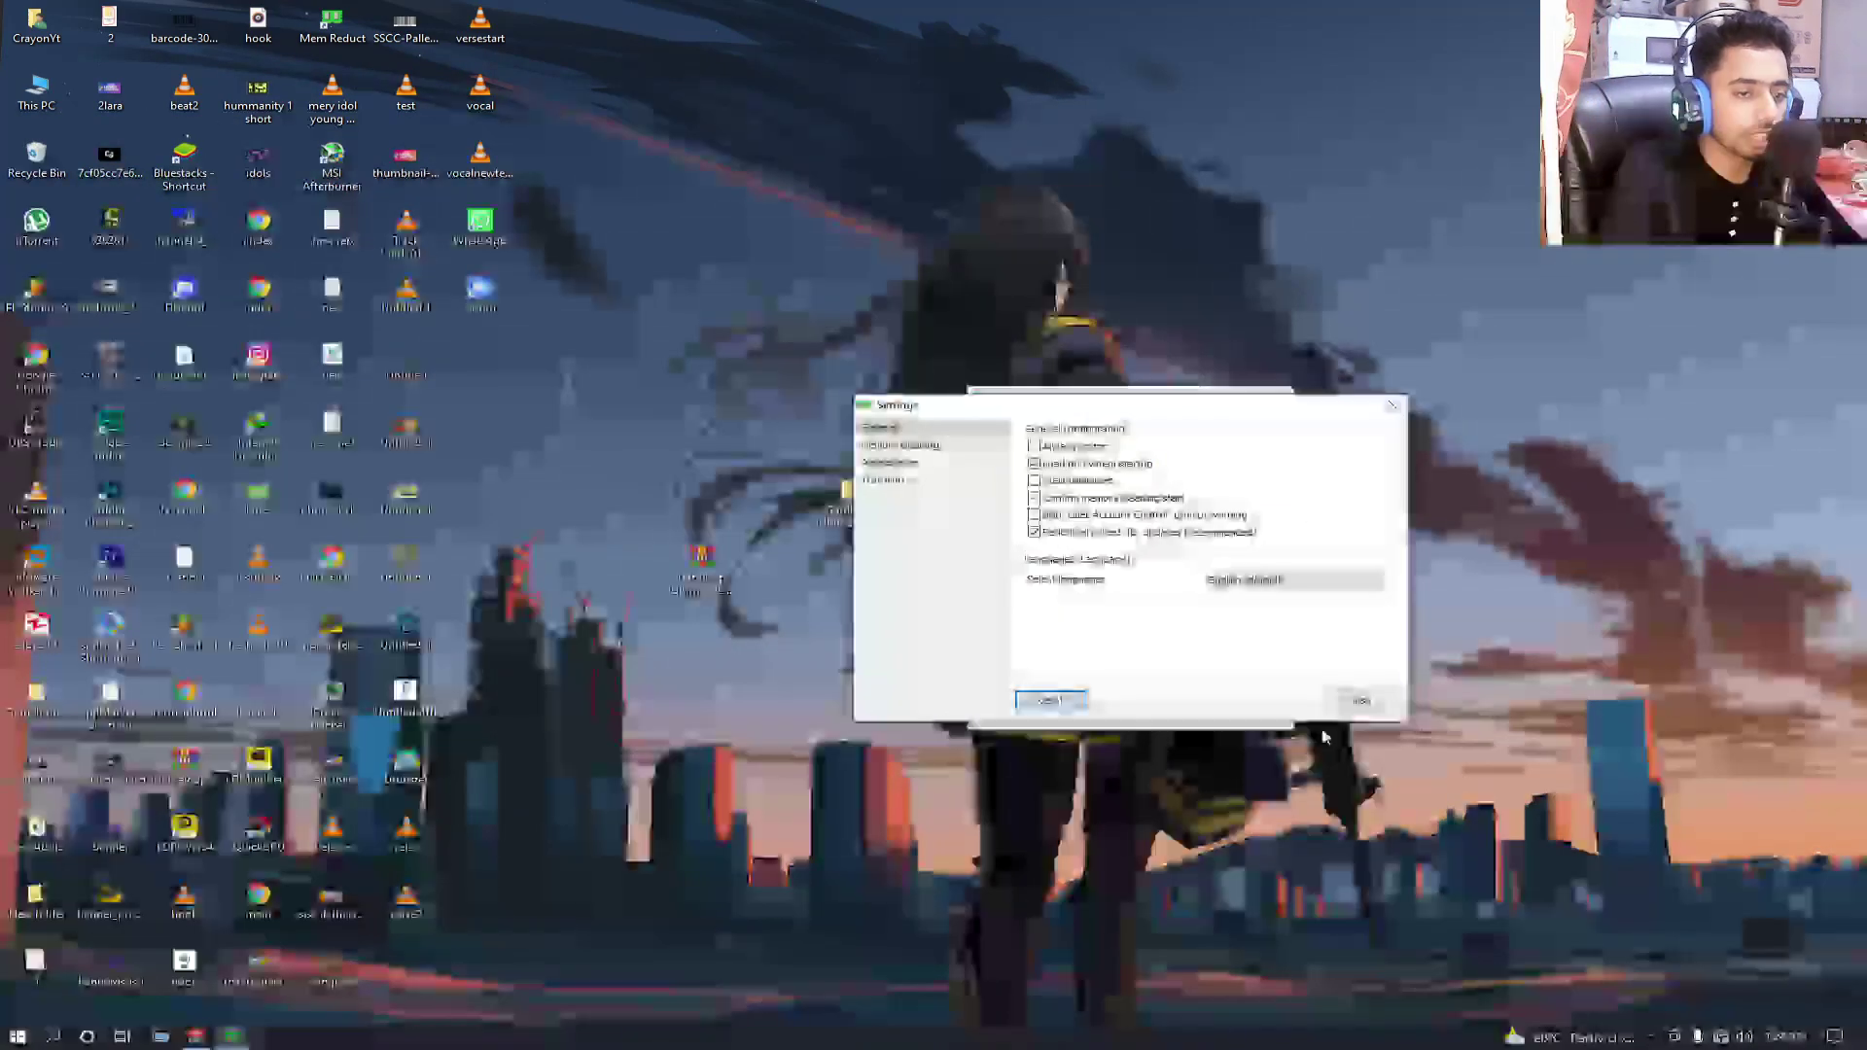
{"action": "left_click", "coordinate": [1359, 701]}
Set Mem Reduct's automatic cleaning to the second-shortest time interval and close its main window
{"action": "left_click", "coordinate": [1652, 1038]}
{"action": "right_click", "coordinate": [1662, 1012]}
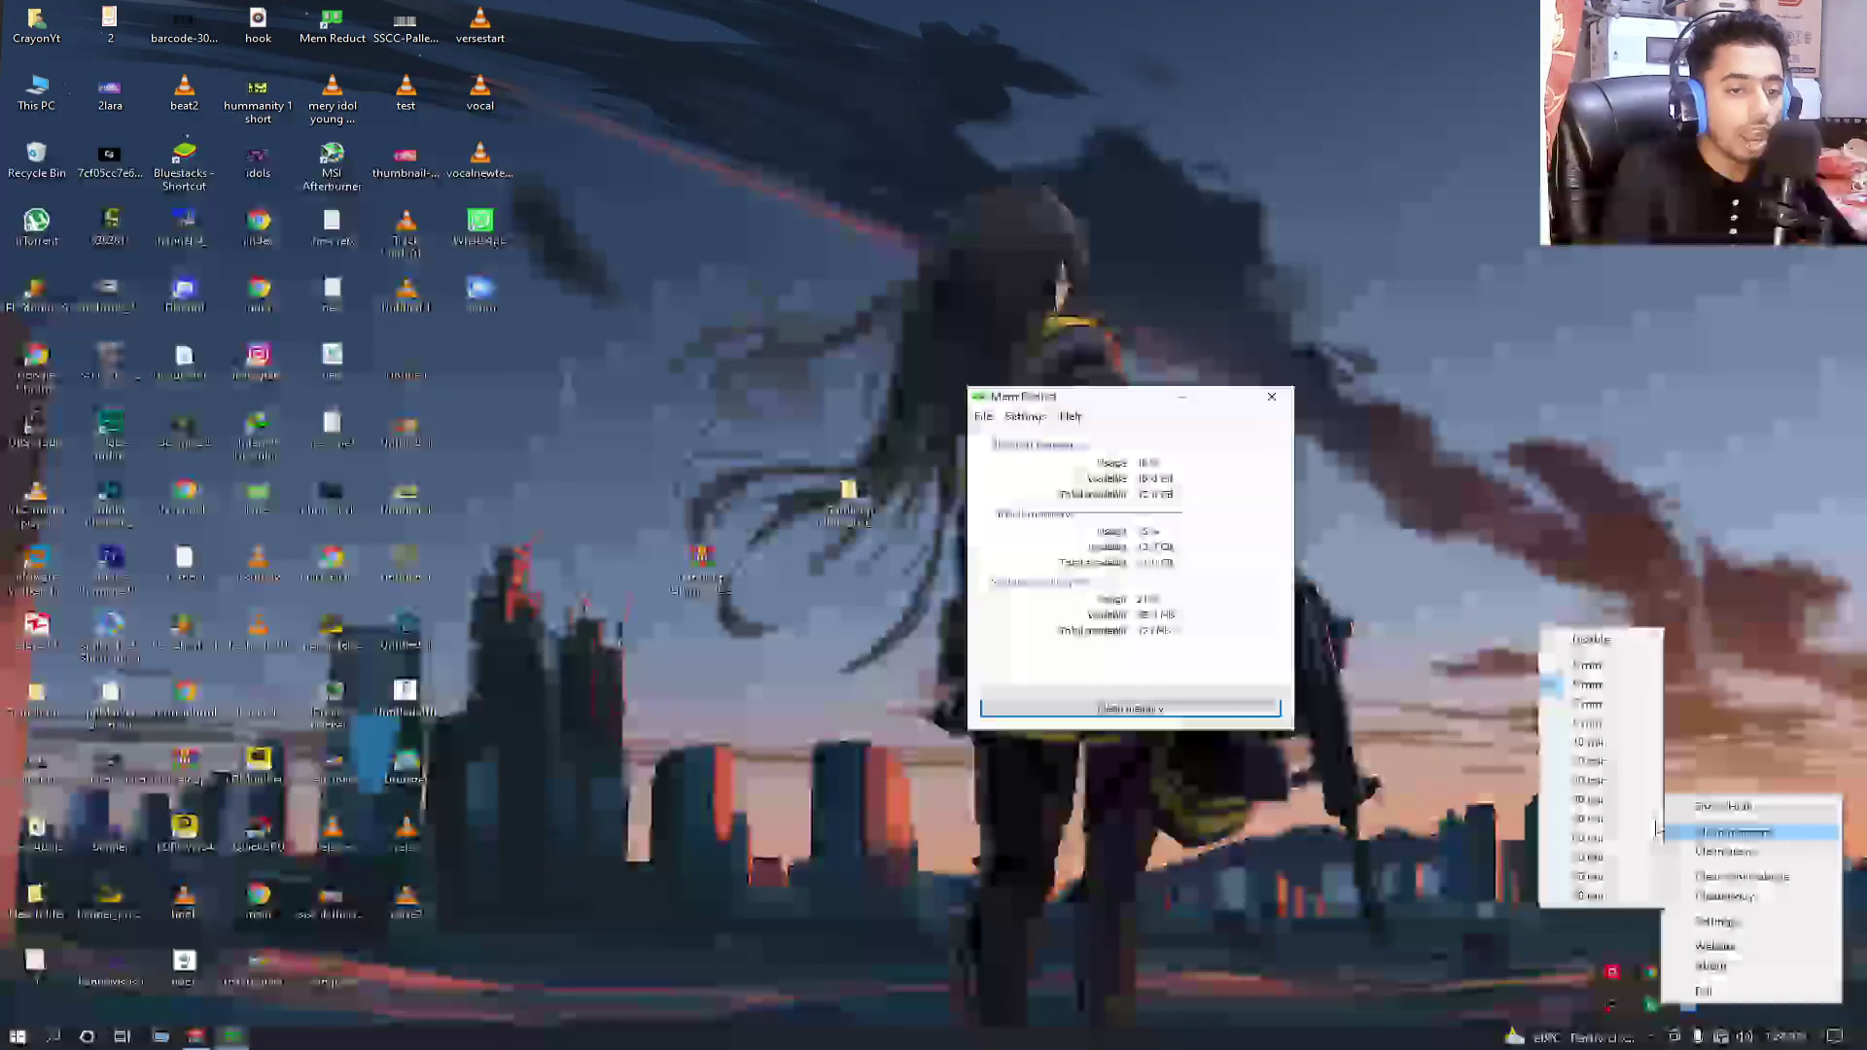
{"action": "left_click", "coordinate": [1591, 685]}
{"action": "left_click", "coordinate": [1650, 1037]}
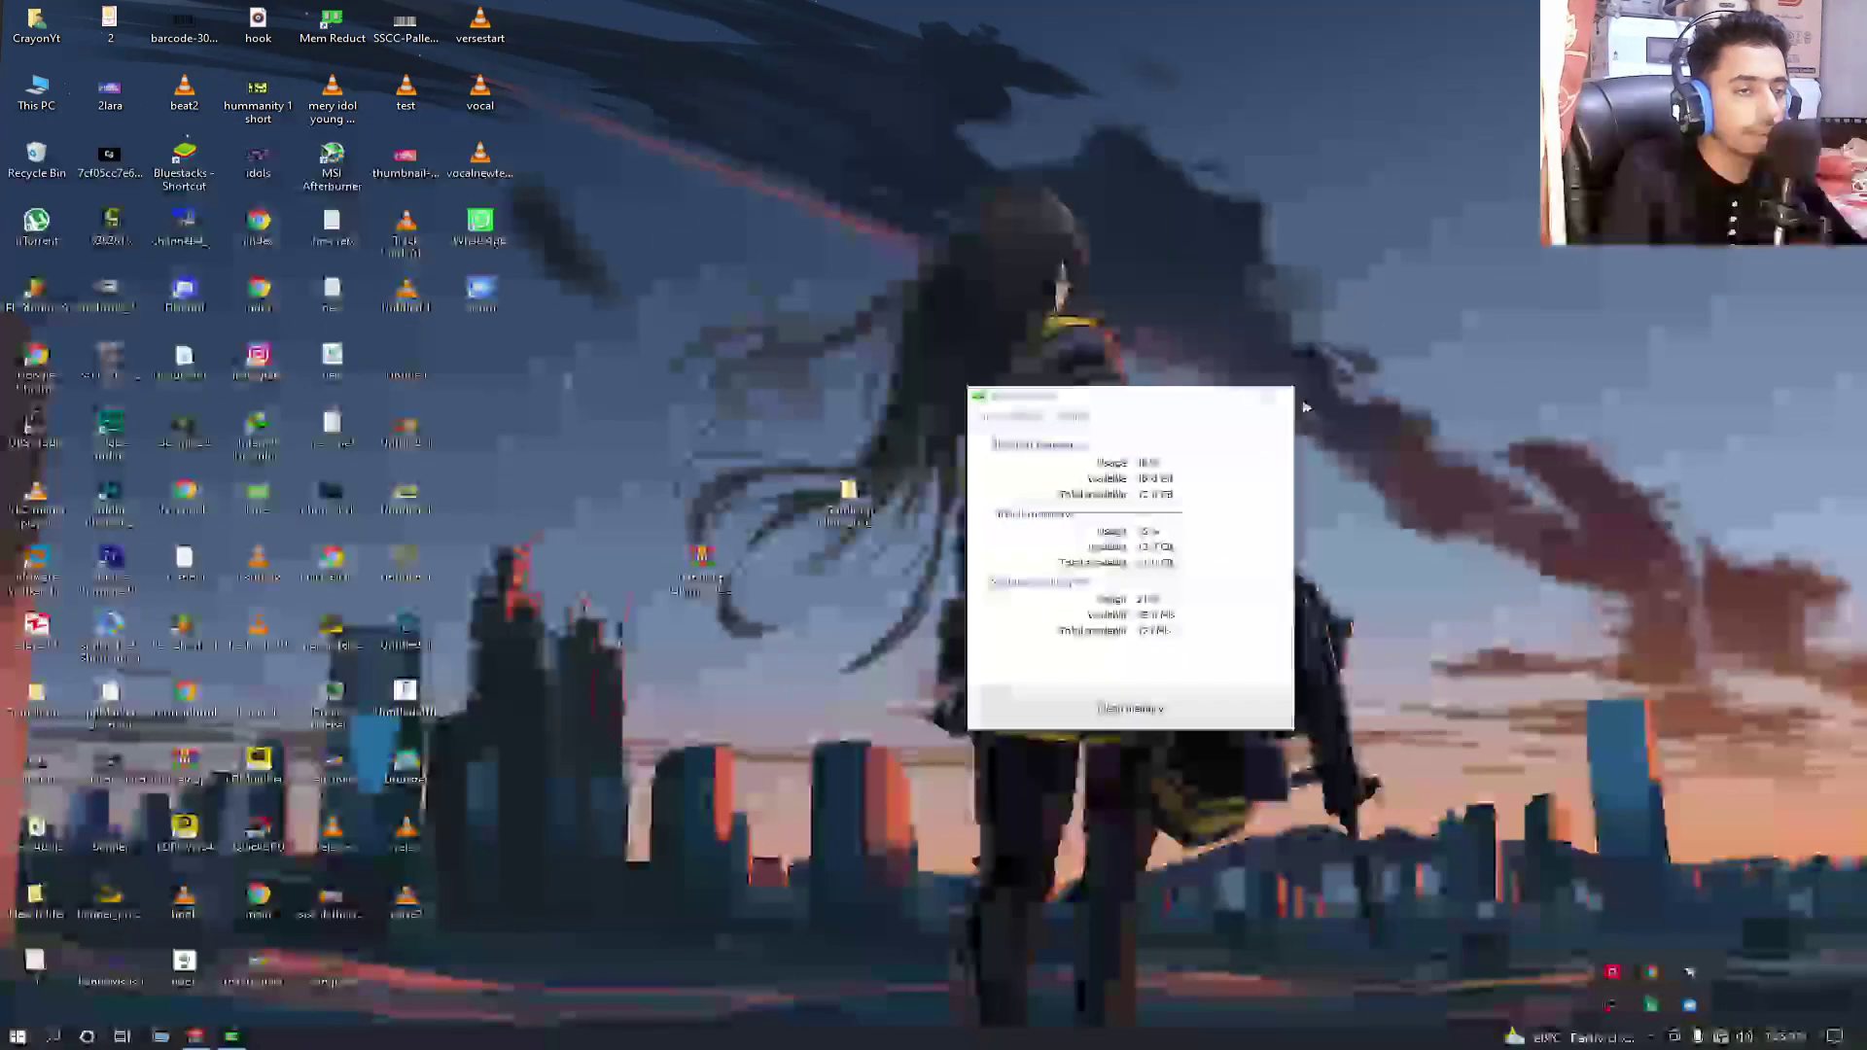
{"action": "left_click", "coordinate": [1271, 396]}
Run a memory clean directly from Mem Reduct in the notification area and confirm it
{"action": "left_click", "coordinate": [1650, 1038]}
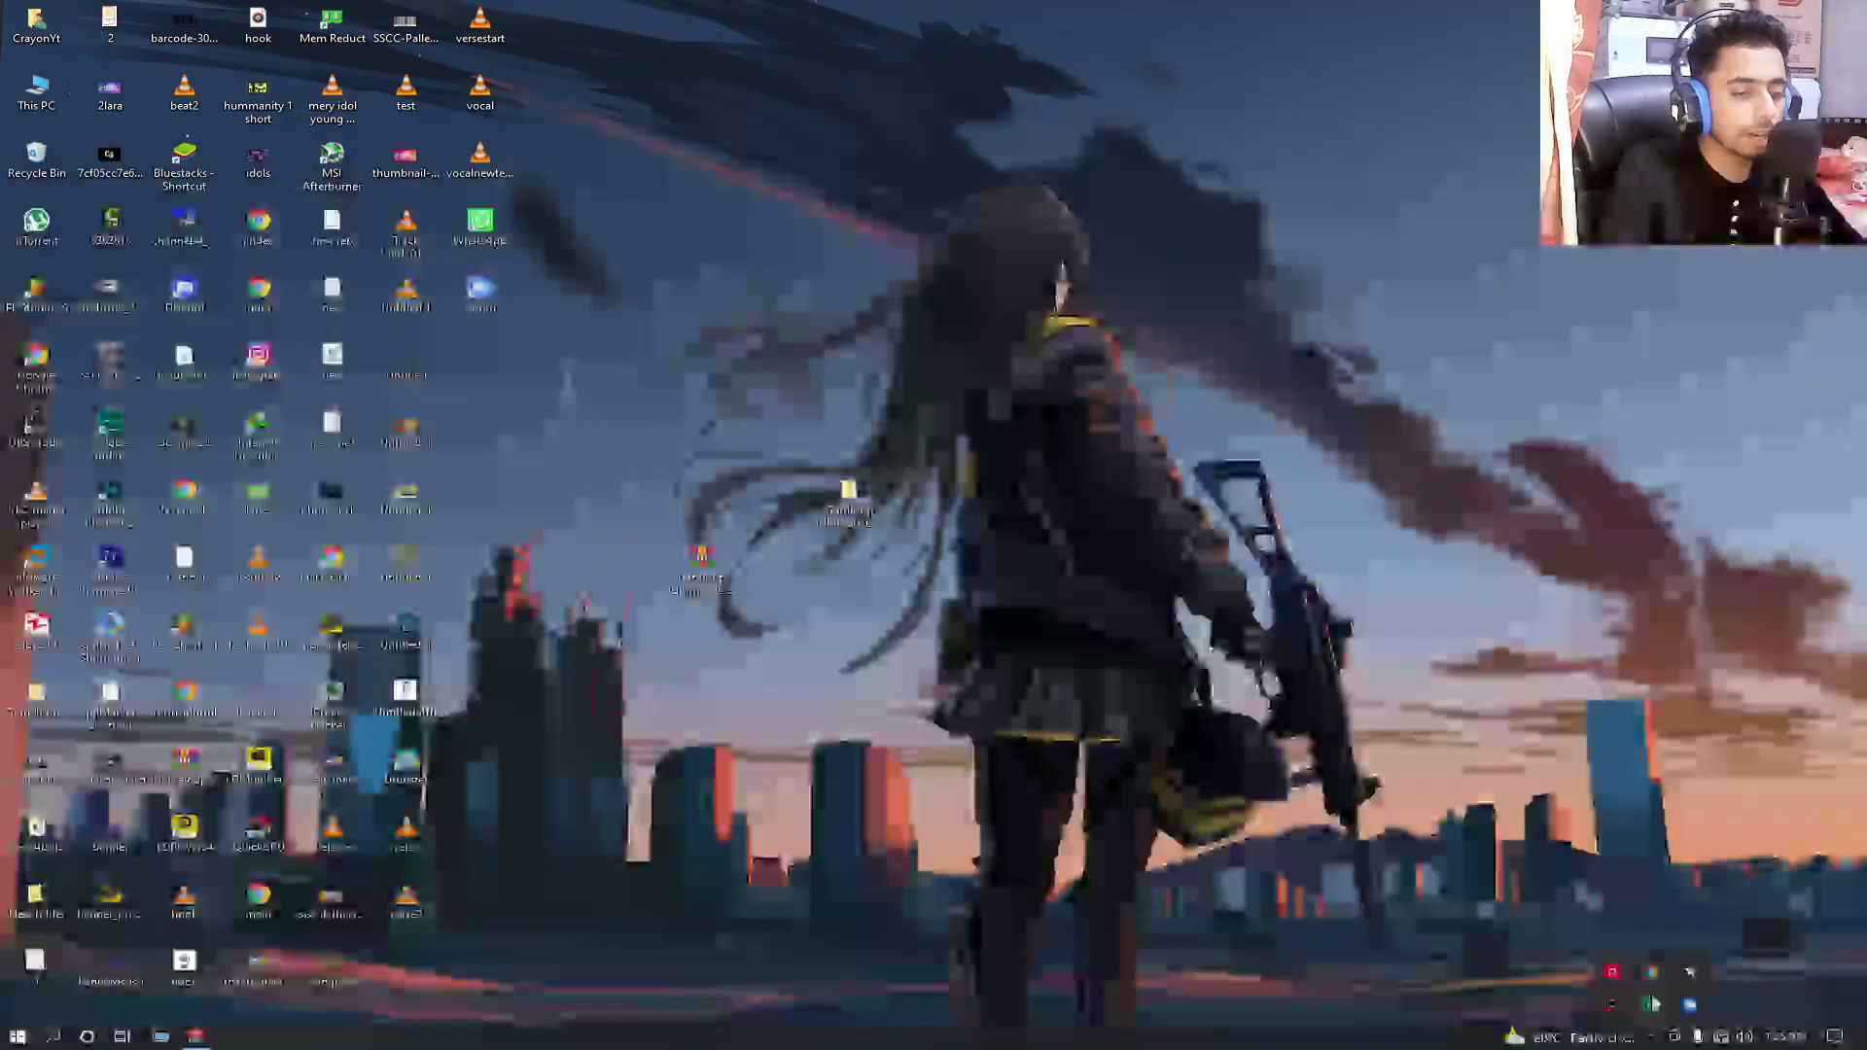
{"action": "right_click", "coordinate": [1651, 1007]}
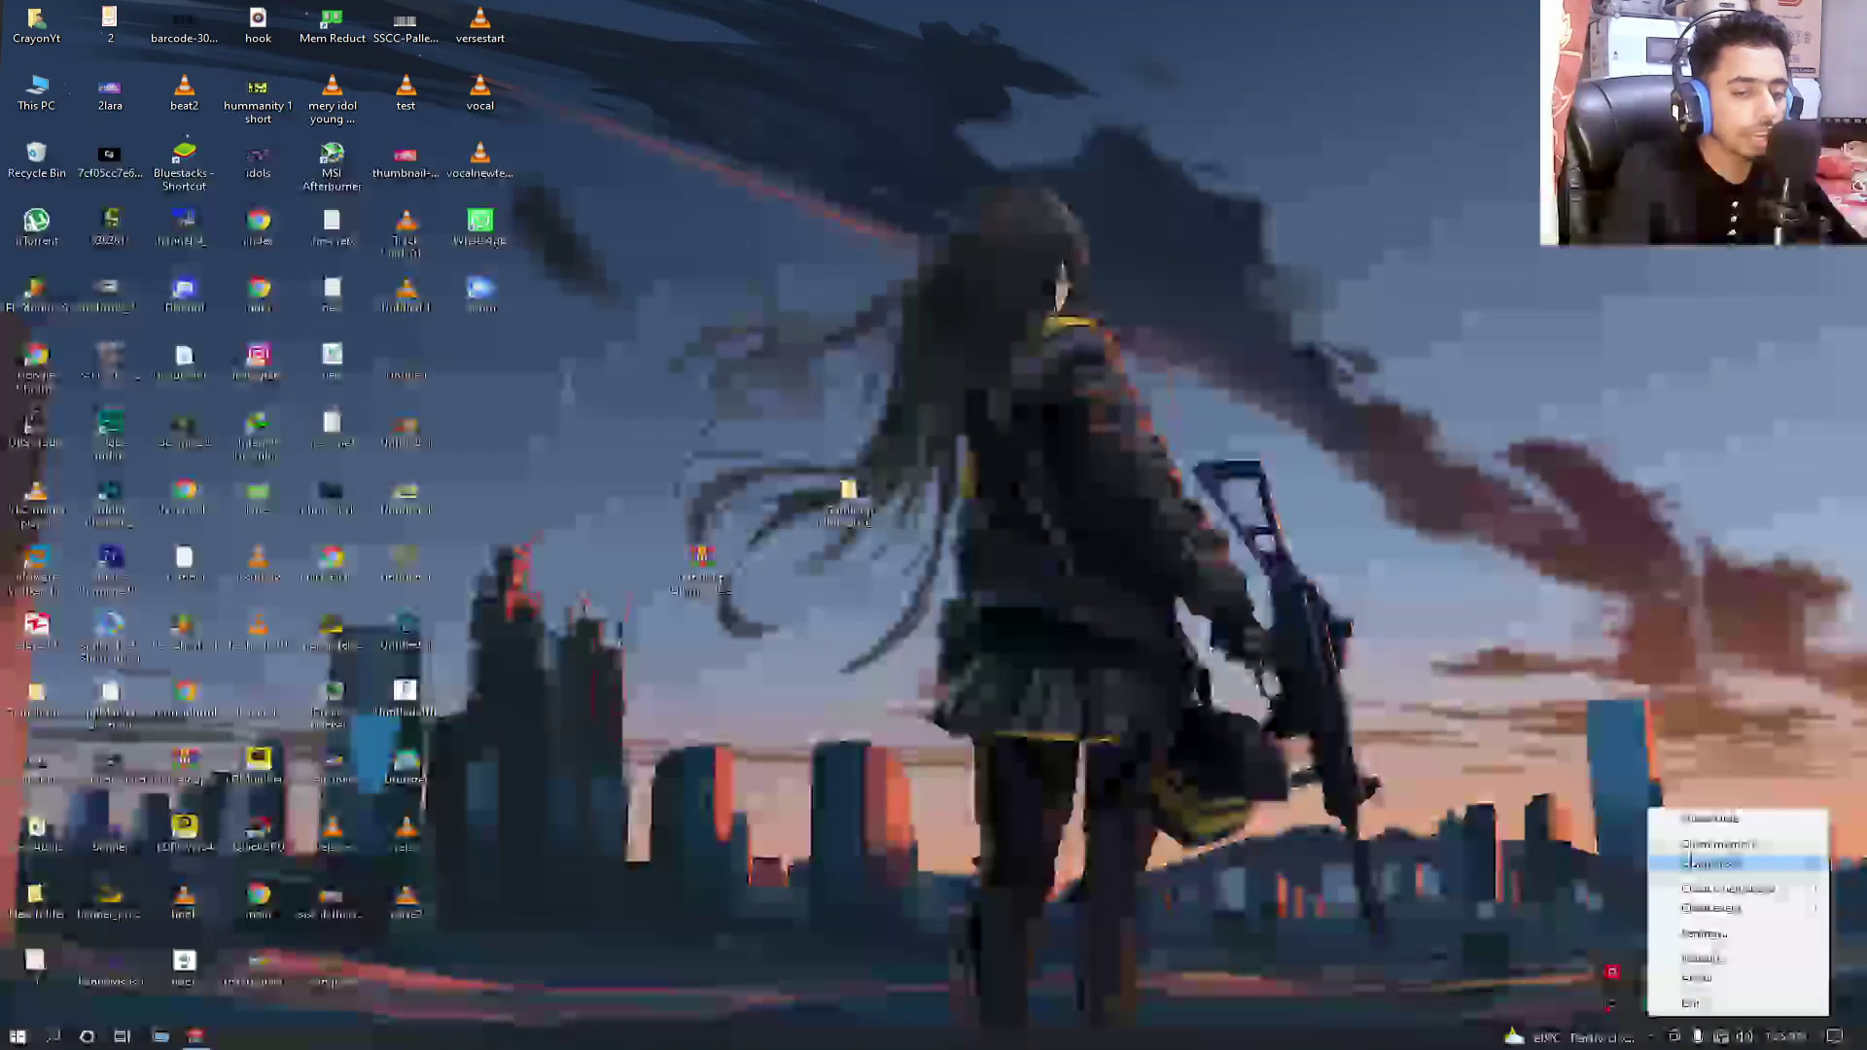
{"action": "left_click", "coordinate": [1700, 848]}
{"action": "left_click", "coordinate": [993, 546]}
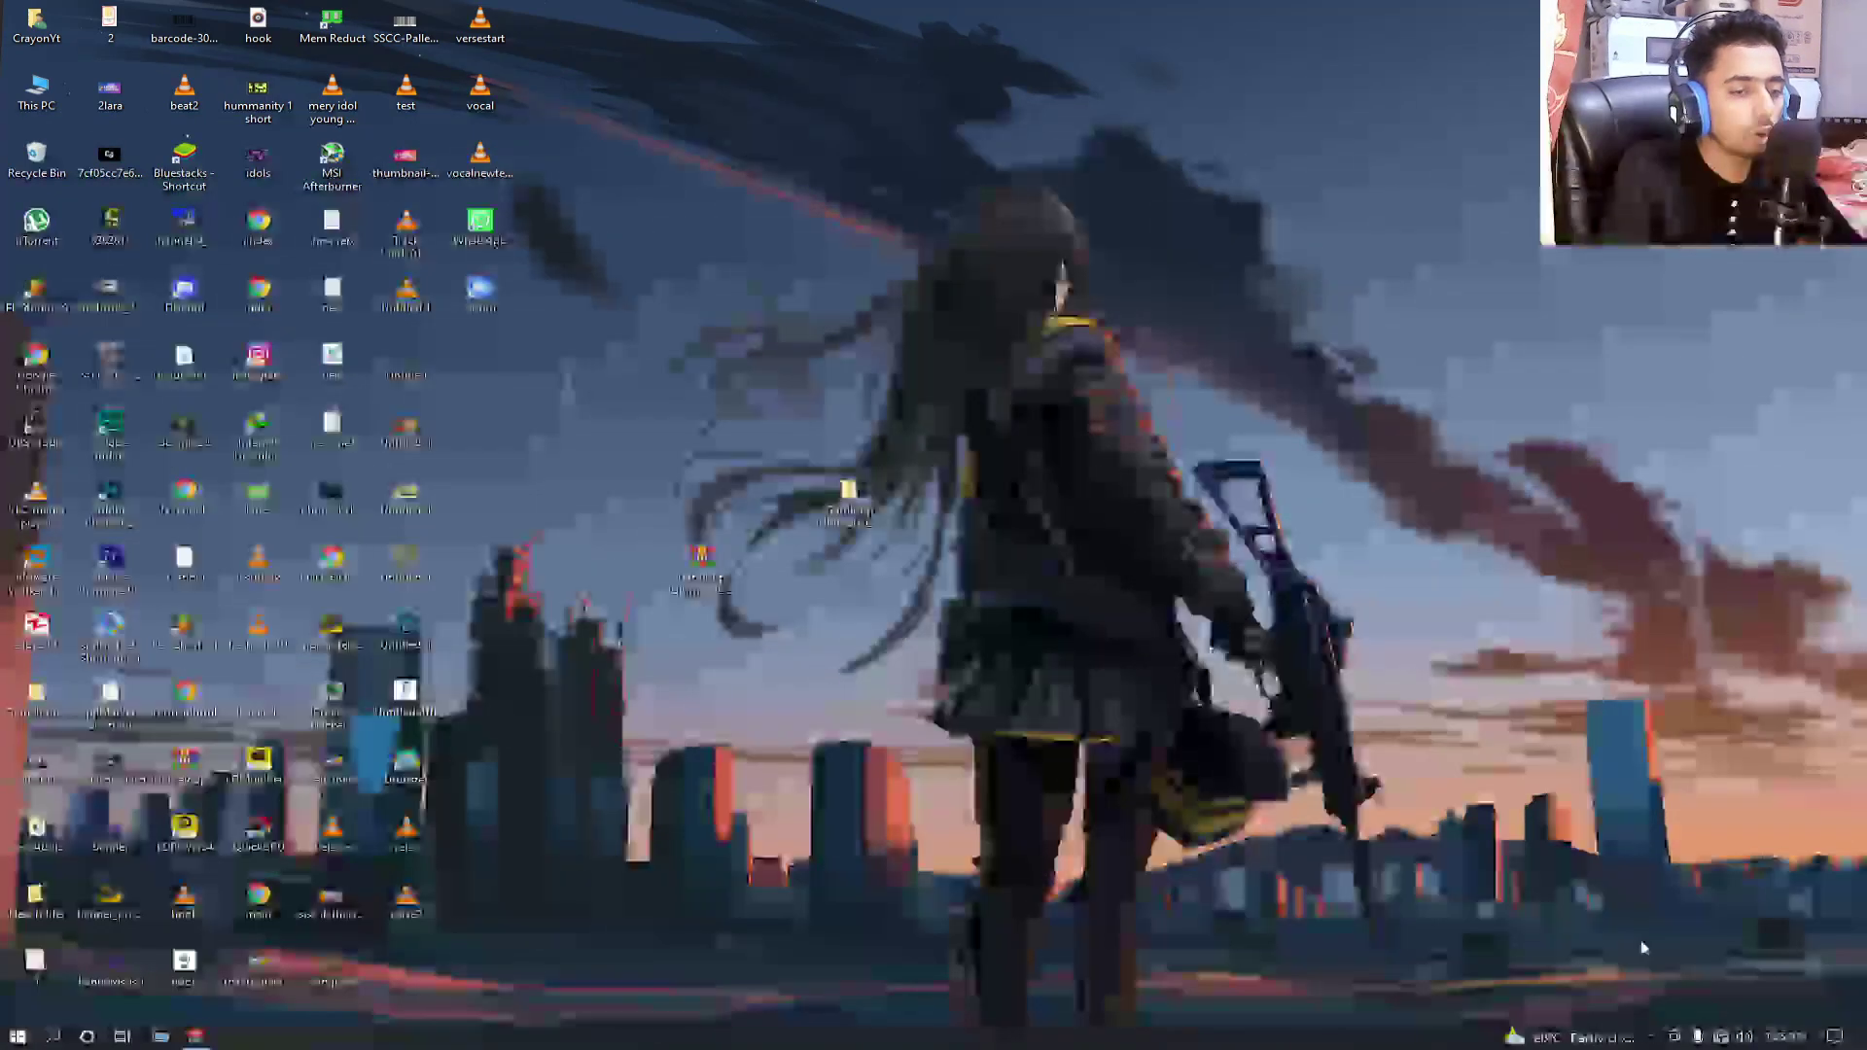
Reopen the Mem Reduct window, clean the memory from there with confirmation, and close the window
{"action": "left_click", "coordinate": [1653, 1038]}
{"action": "left_click", "coordinate": [1651, 1007]}
{"action": "left_click", "coordinate": [1183, 709]}
{"action": "left_click", "coordinate": [1182, 588]}
{"action": "left_click", "coordinate": [1275, 391]}
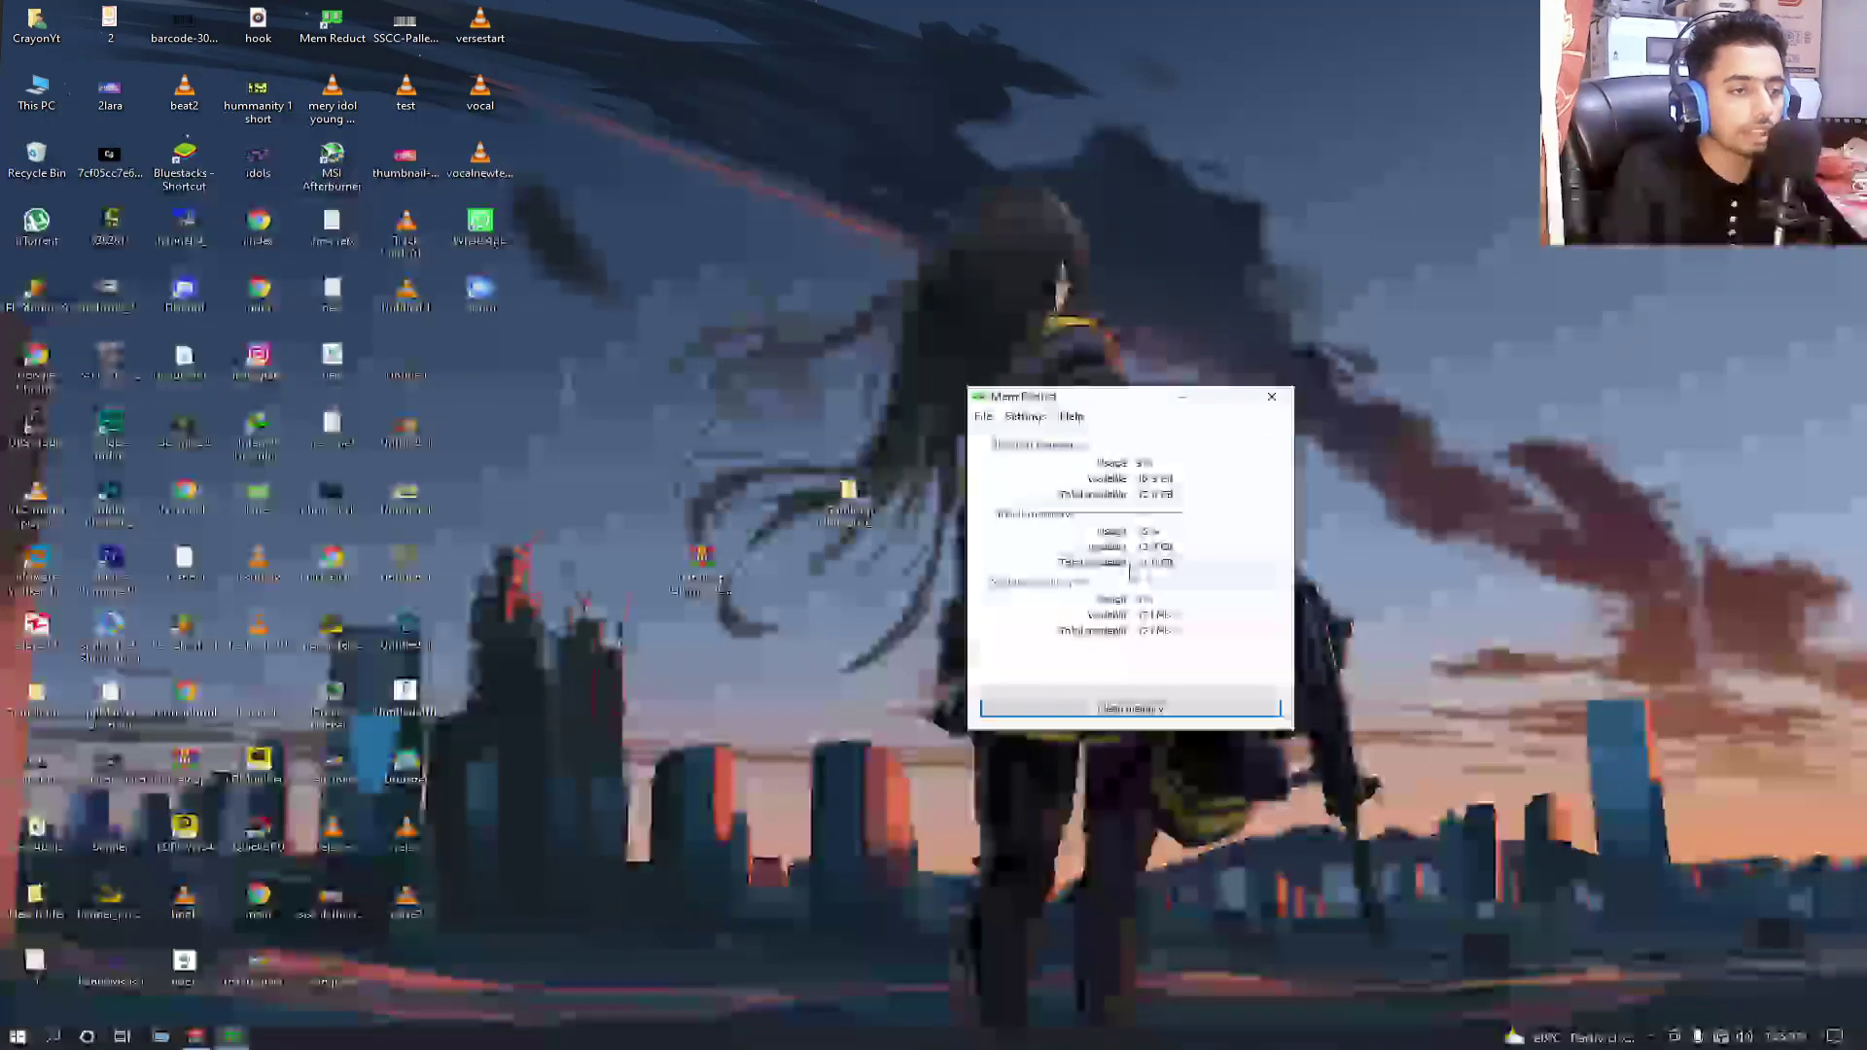
{"action": "left_click", "coordinate": [1281, 400]}
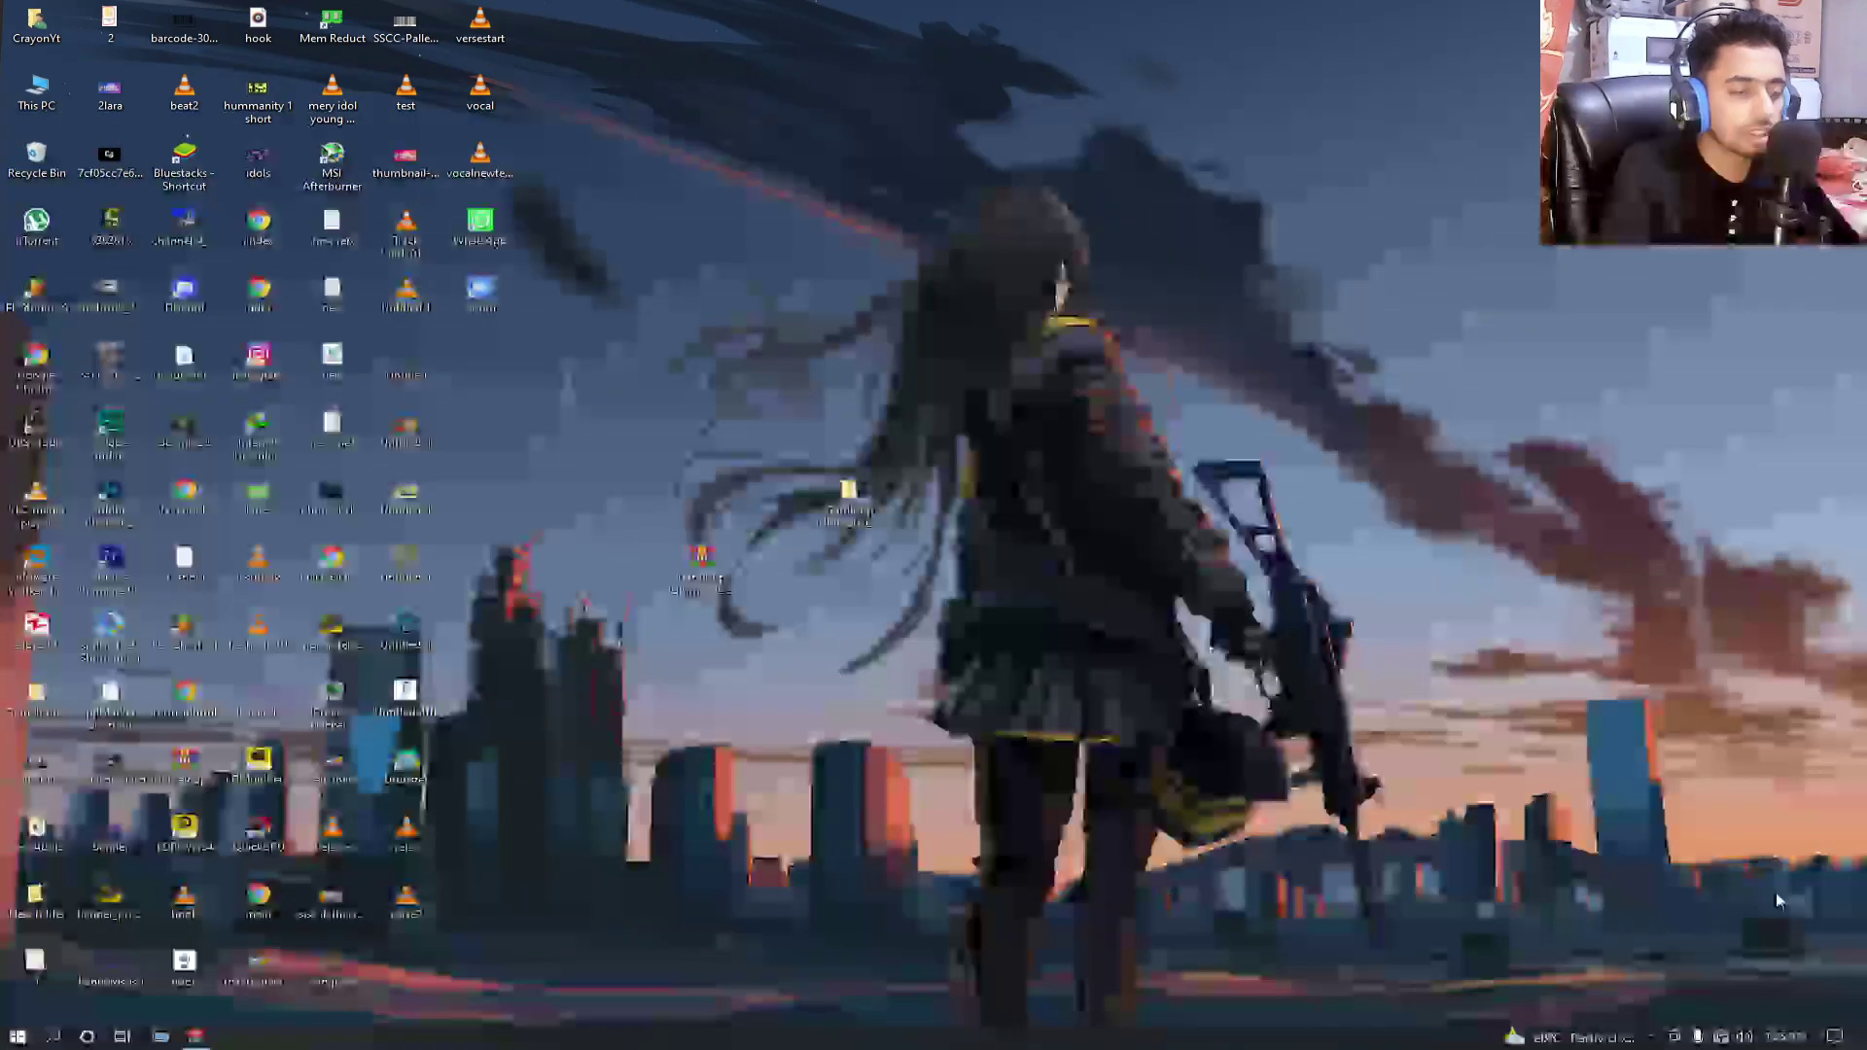
Refresh the desktop and open the lag fix pack part 2 folder inside Gamloop Ultimate Lag Fix Pack 2
{"action": "right_click", "coordinate": [1012, 202]}
{"action": "left_click", "coordinate": [1061, 292]}
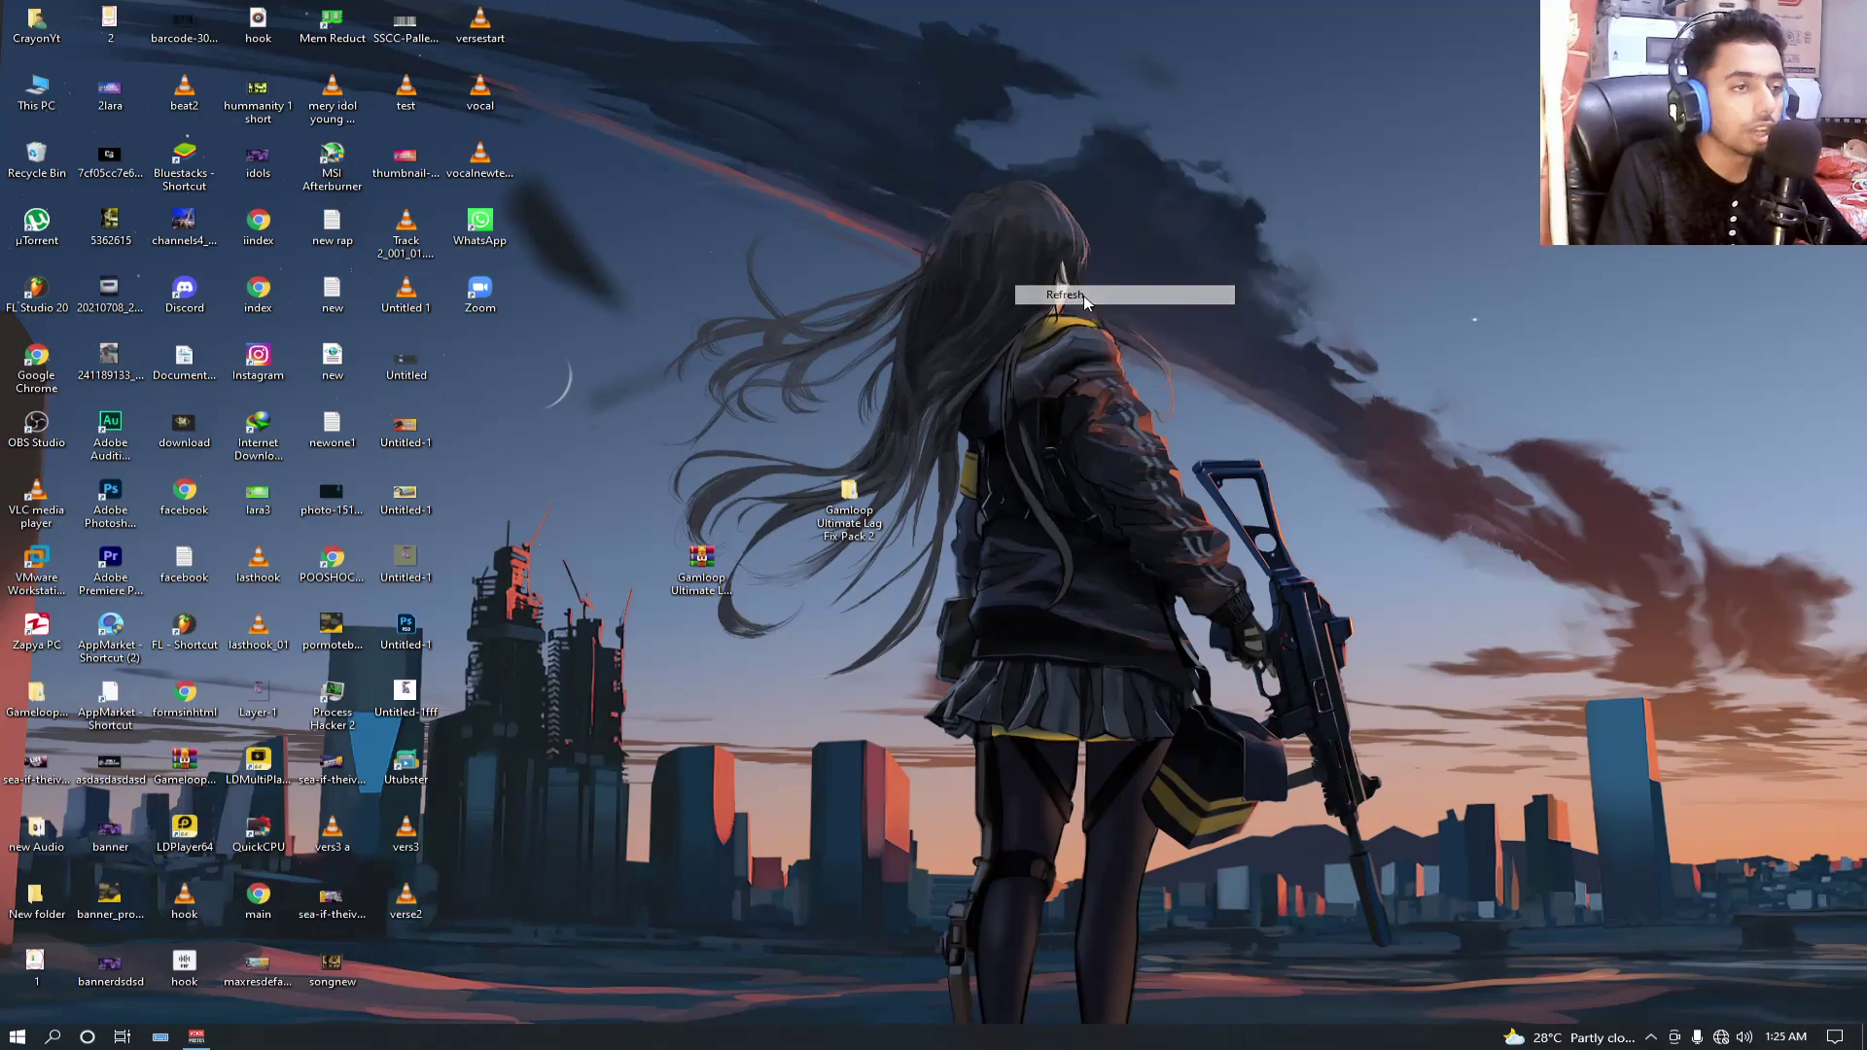
{"action": "double_click", "coordinate": [863, 503]}
{"action": "double_click", "coordinate": [216, 210]}
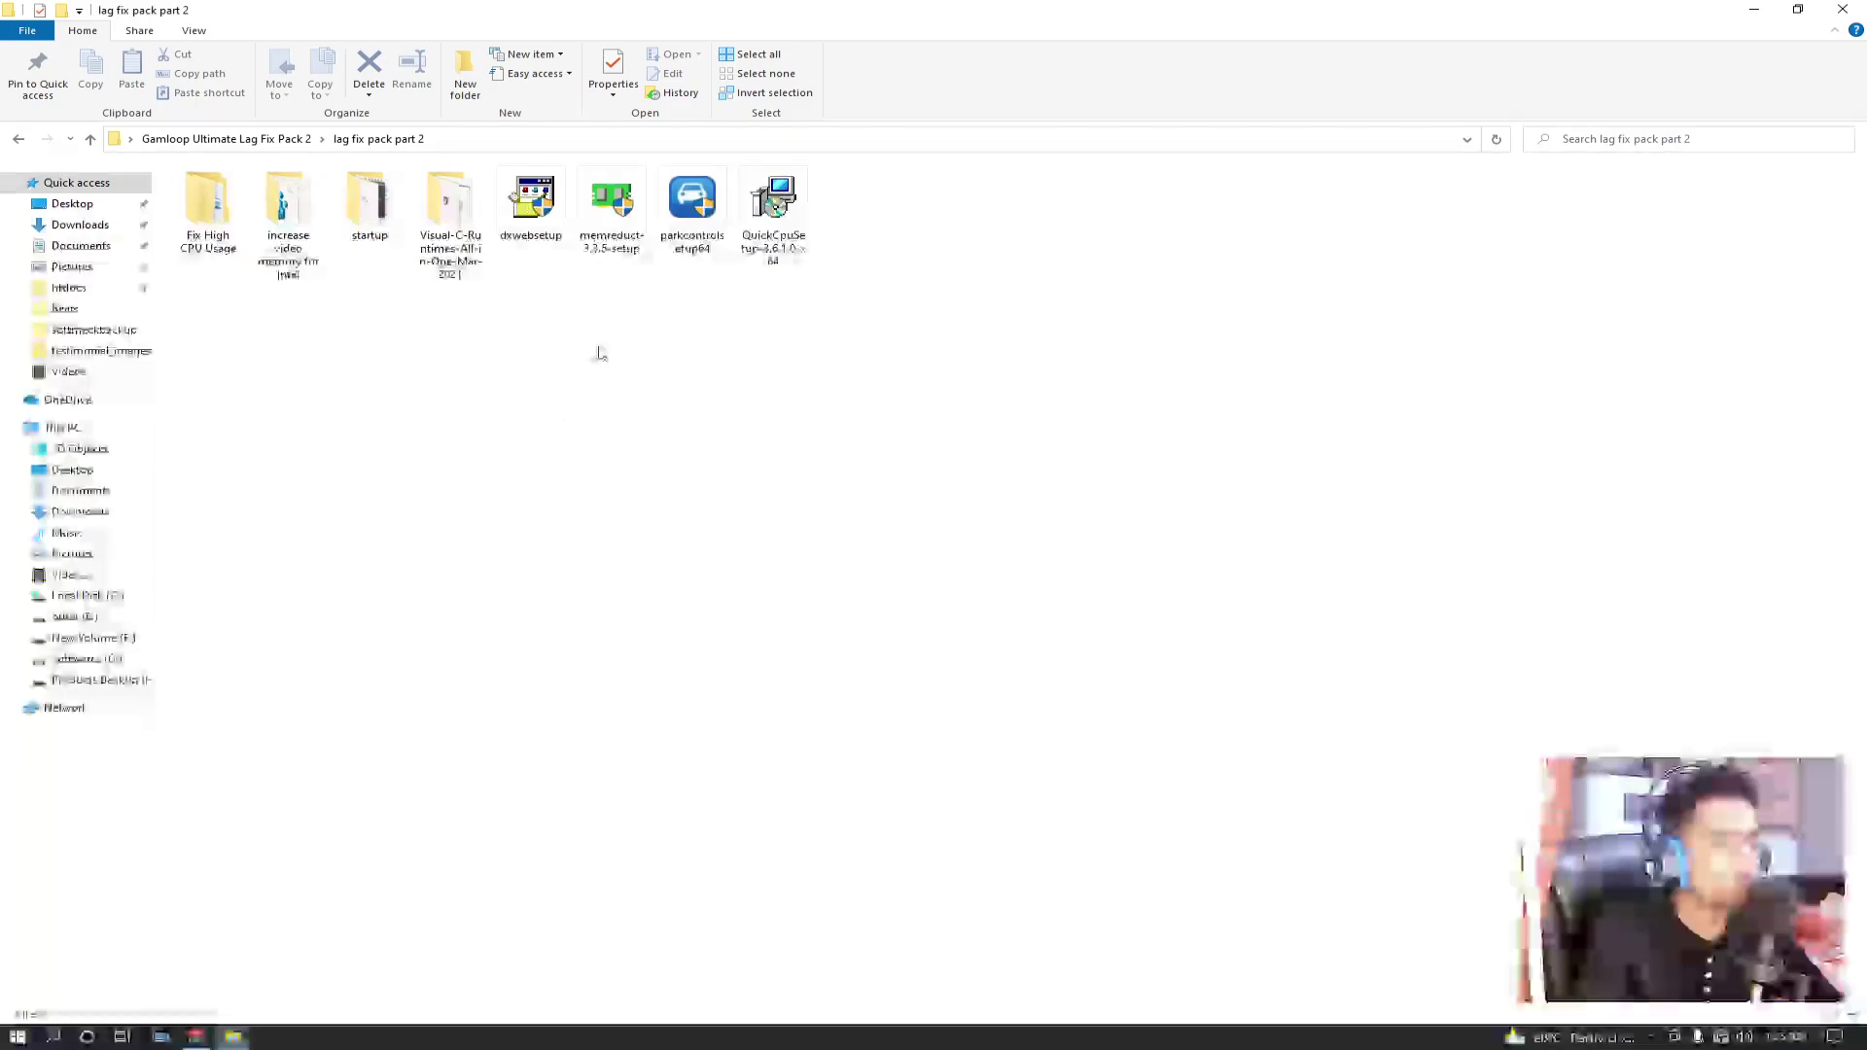
{"action": "left_click_drag", "start_coordinate": [776, 216], "coordinate": [593, 229]}
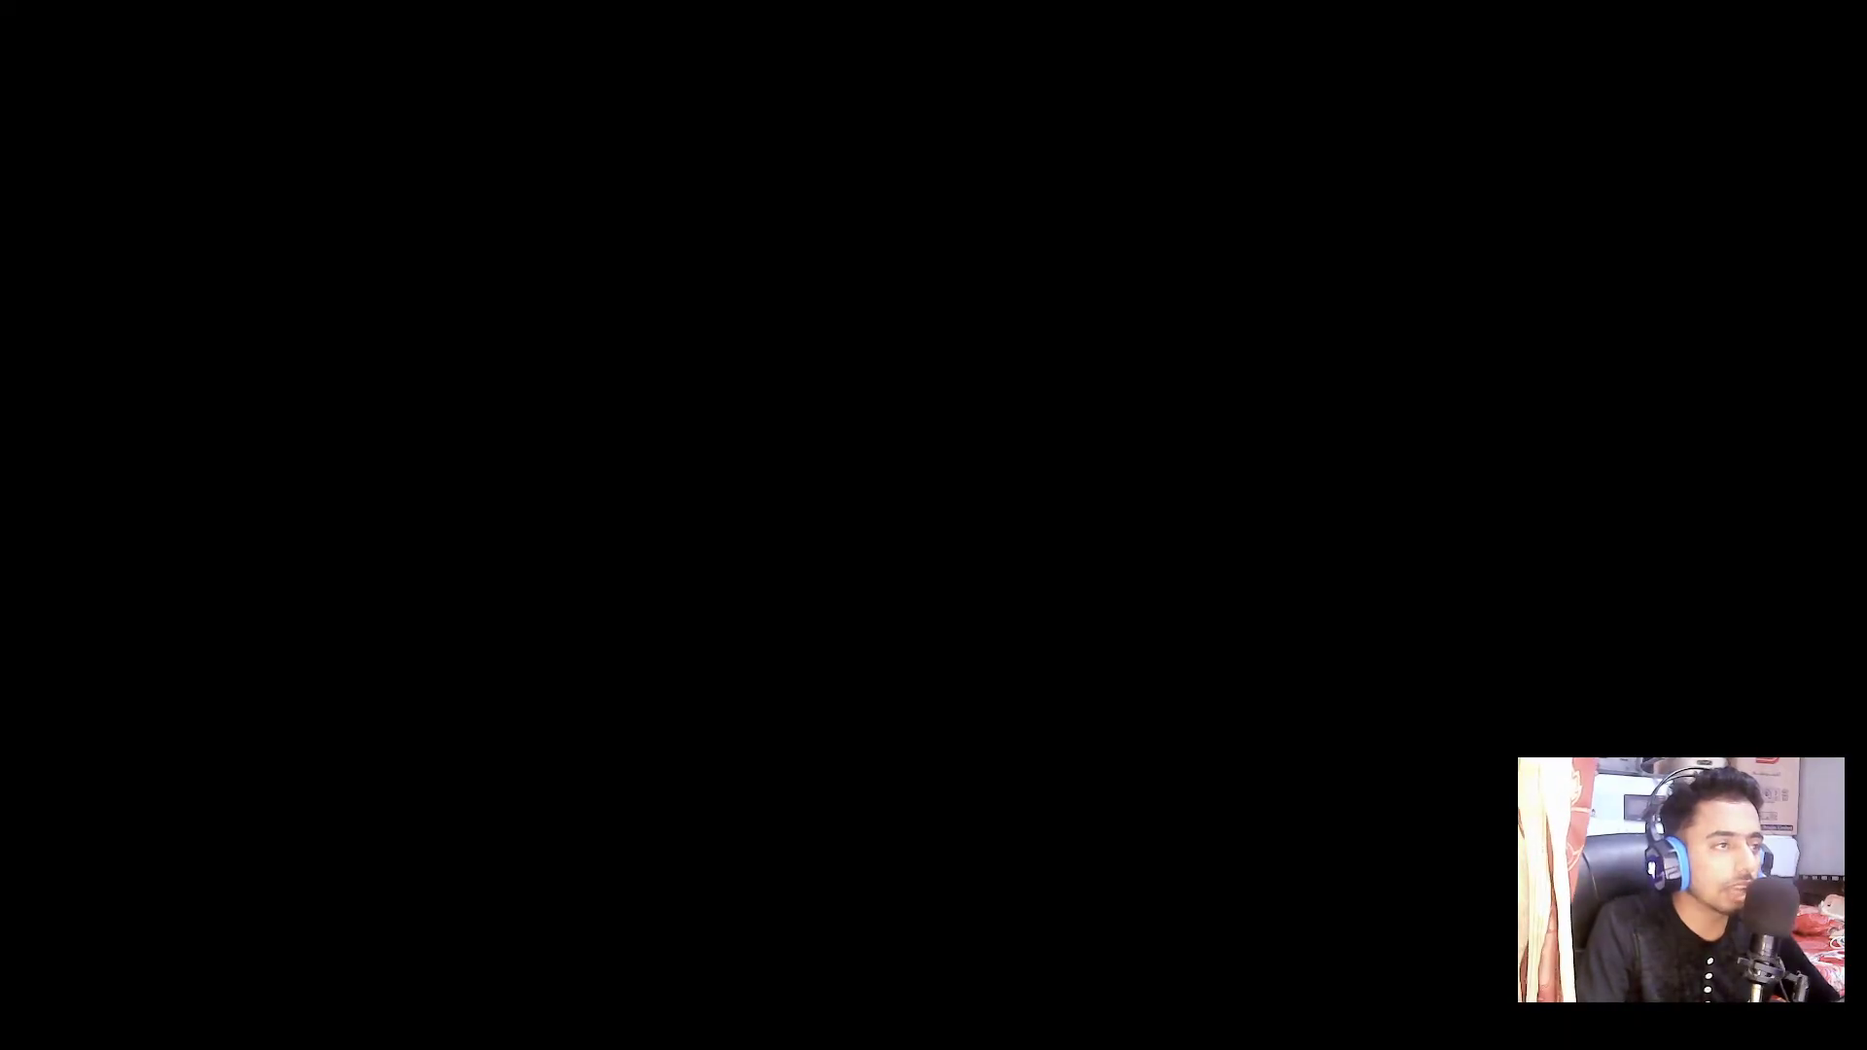
{"action": "left_click_drag", "start_coordinate": [917, 359], "coordinate": [557, 224]}
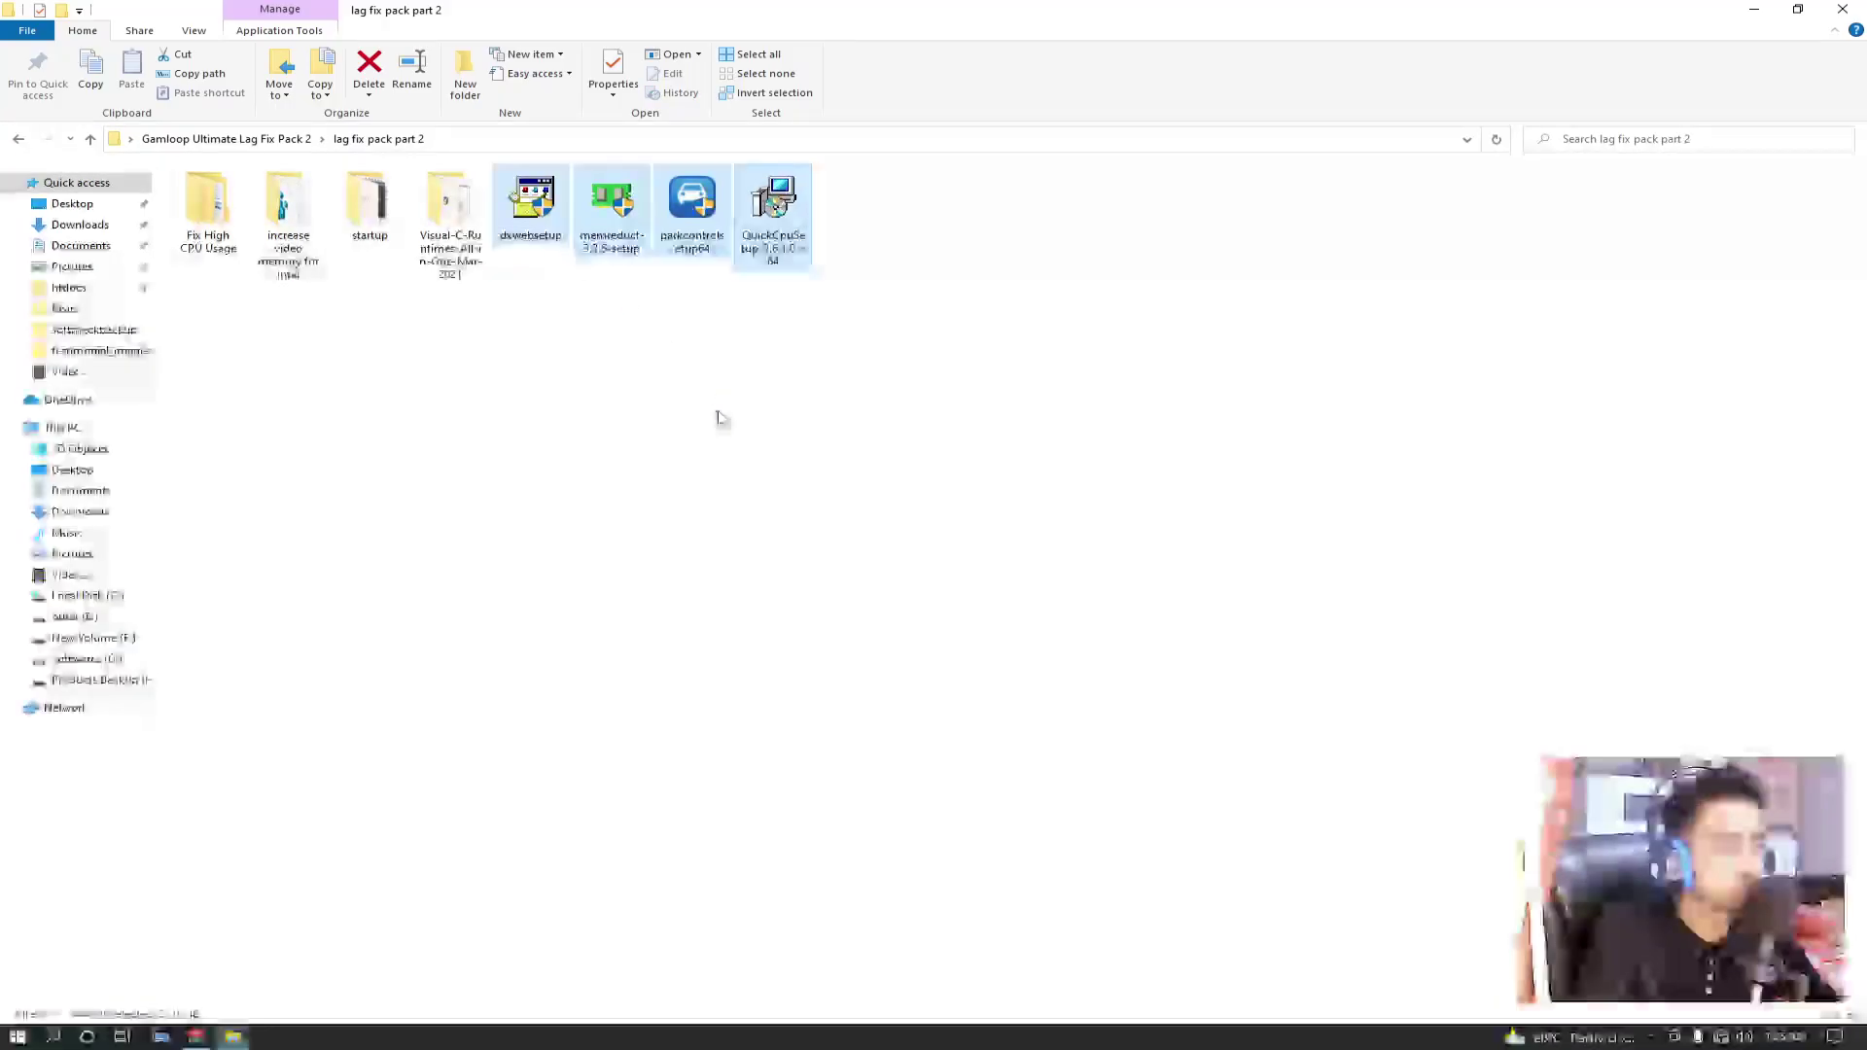
{"action": "left_click", "coordinate": [717, 413]}
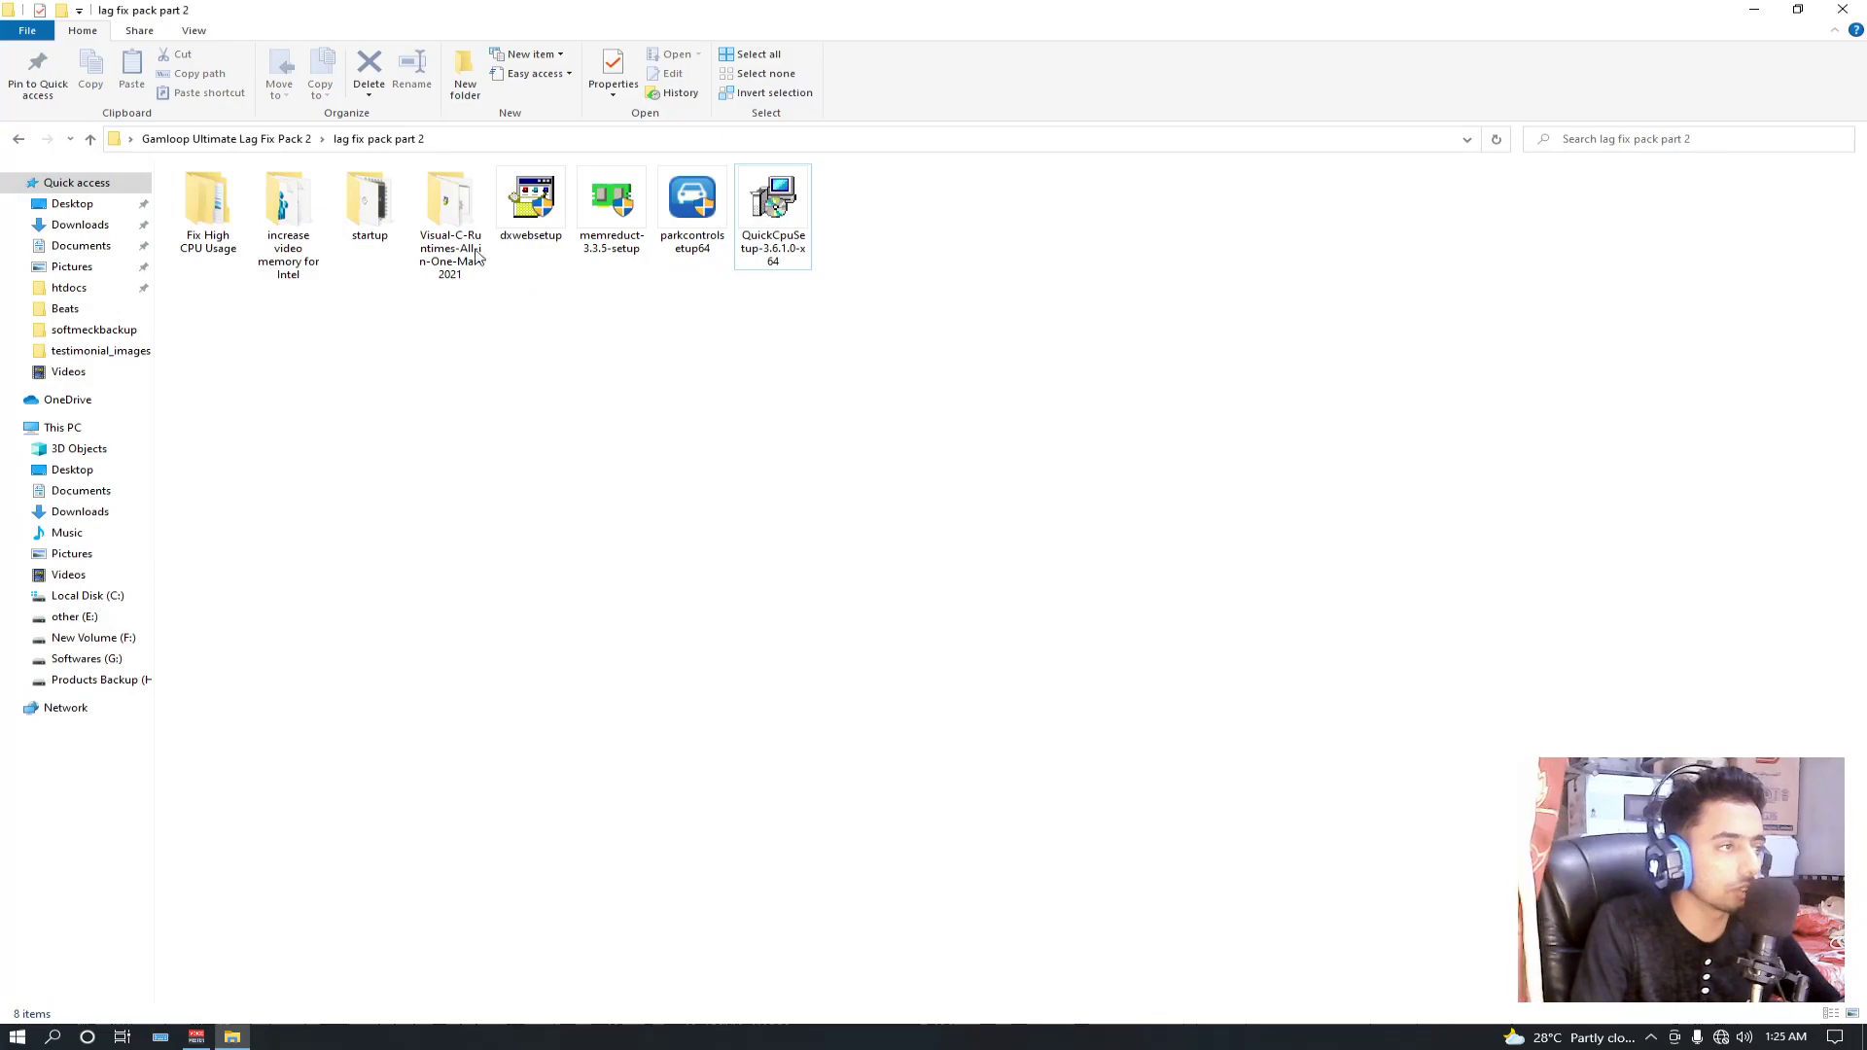
Open the Diable Super Fetch folder inside Fix High CPU Usage and run Disable Superfetch as administrator
{"action": "double_click", "coordinate": [208, 206]}
{"action": "left_click", "coordinate": [245, 216]}
{"action": "double_click", "coordinate": [241, 198]}
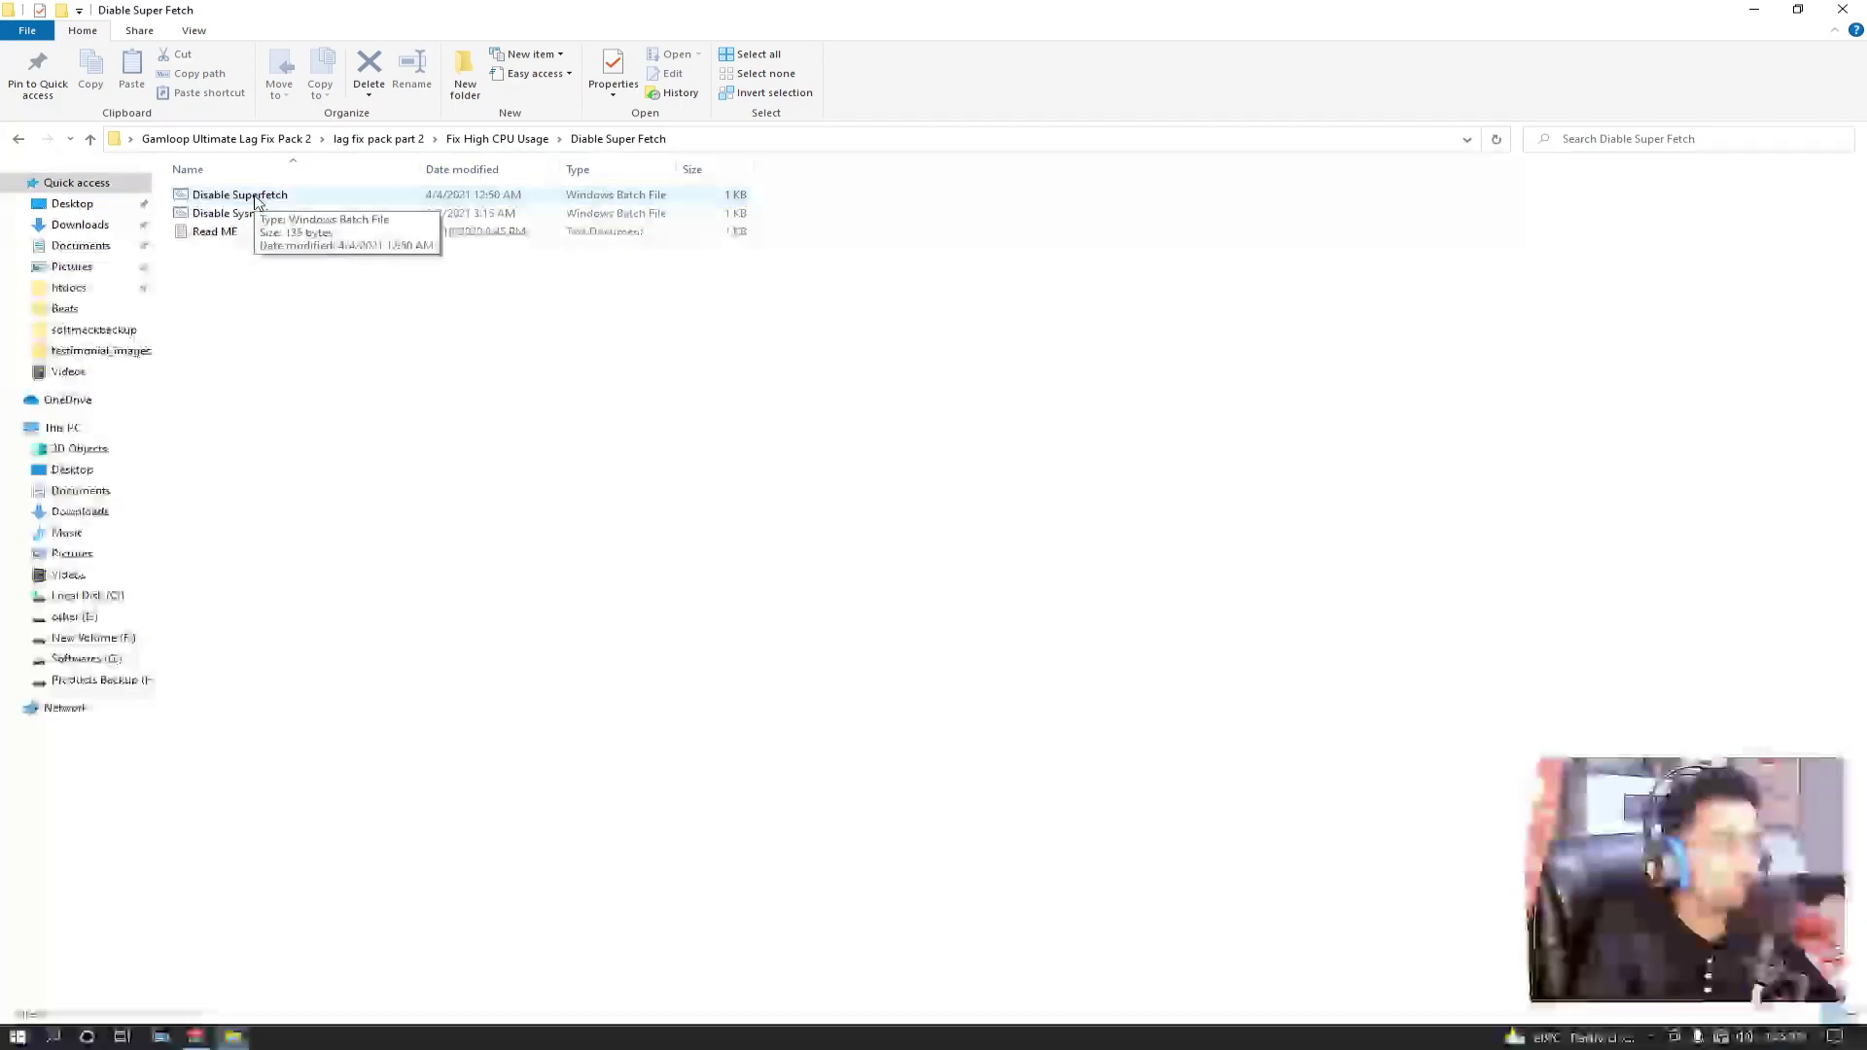
{"action": "right_click", "coordinate": [222, 199]}
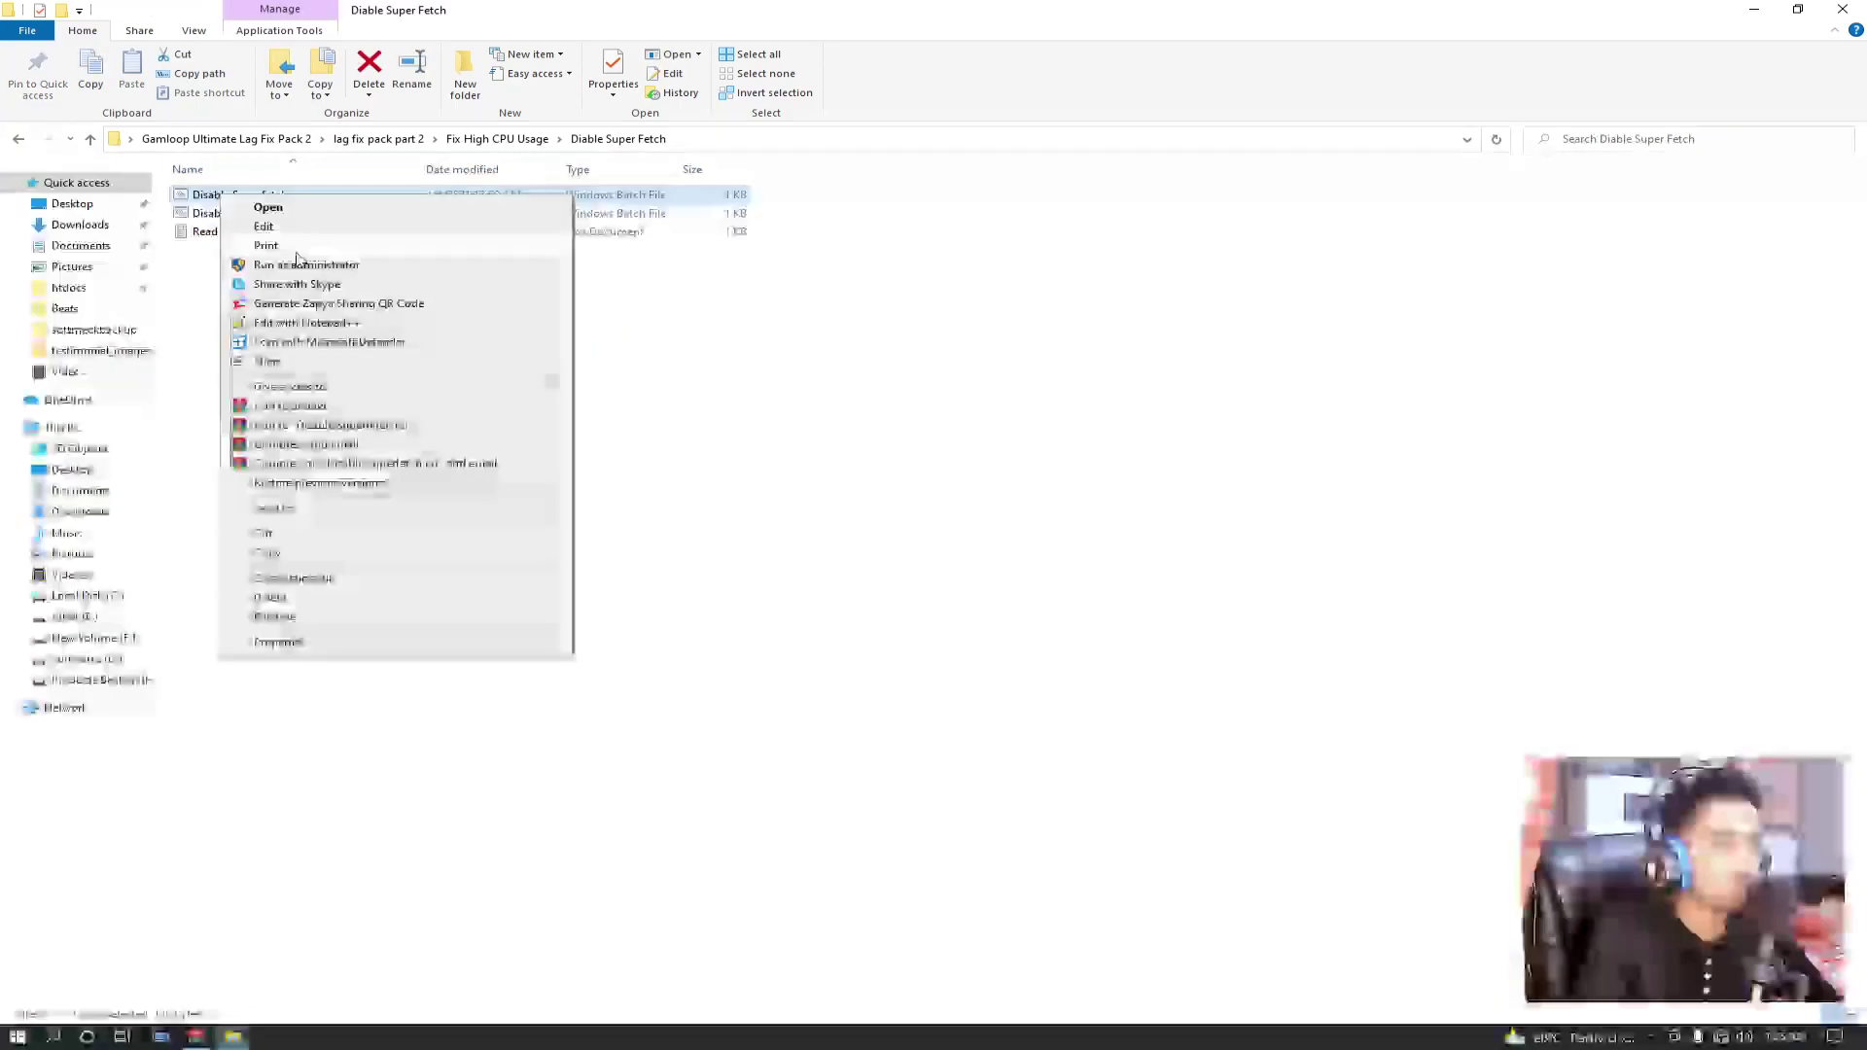
{"action": "left_click", "coordinate": [287, 269]}
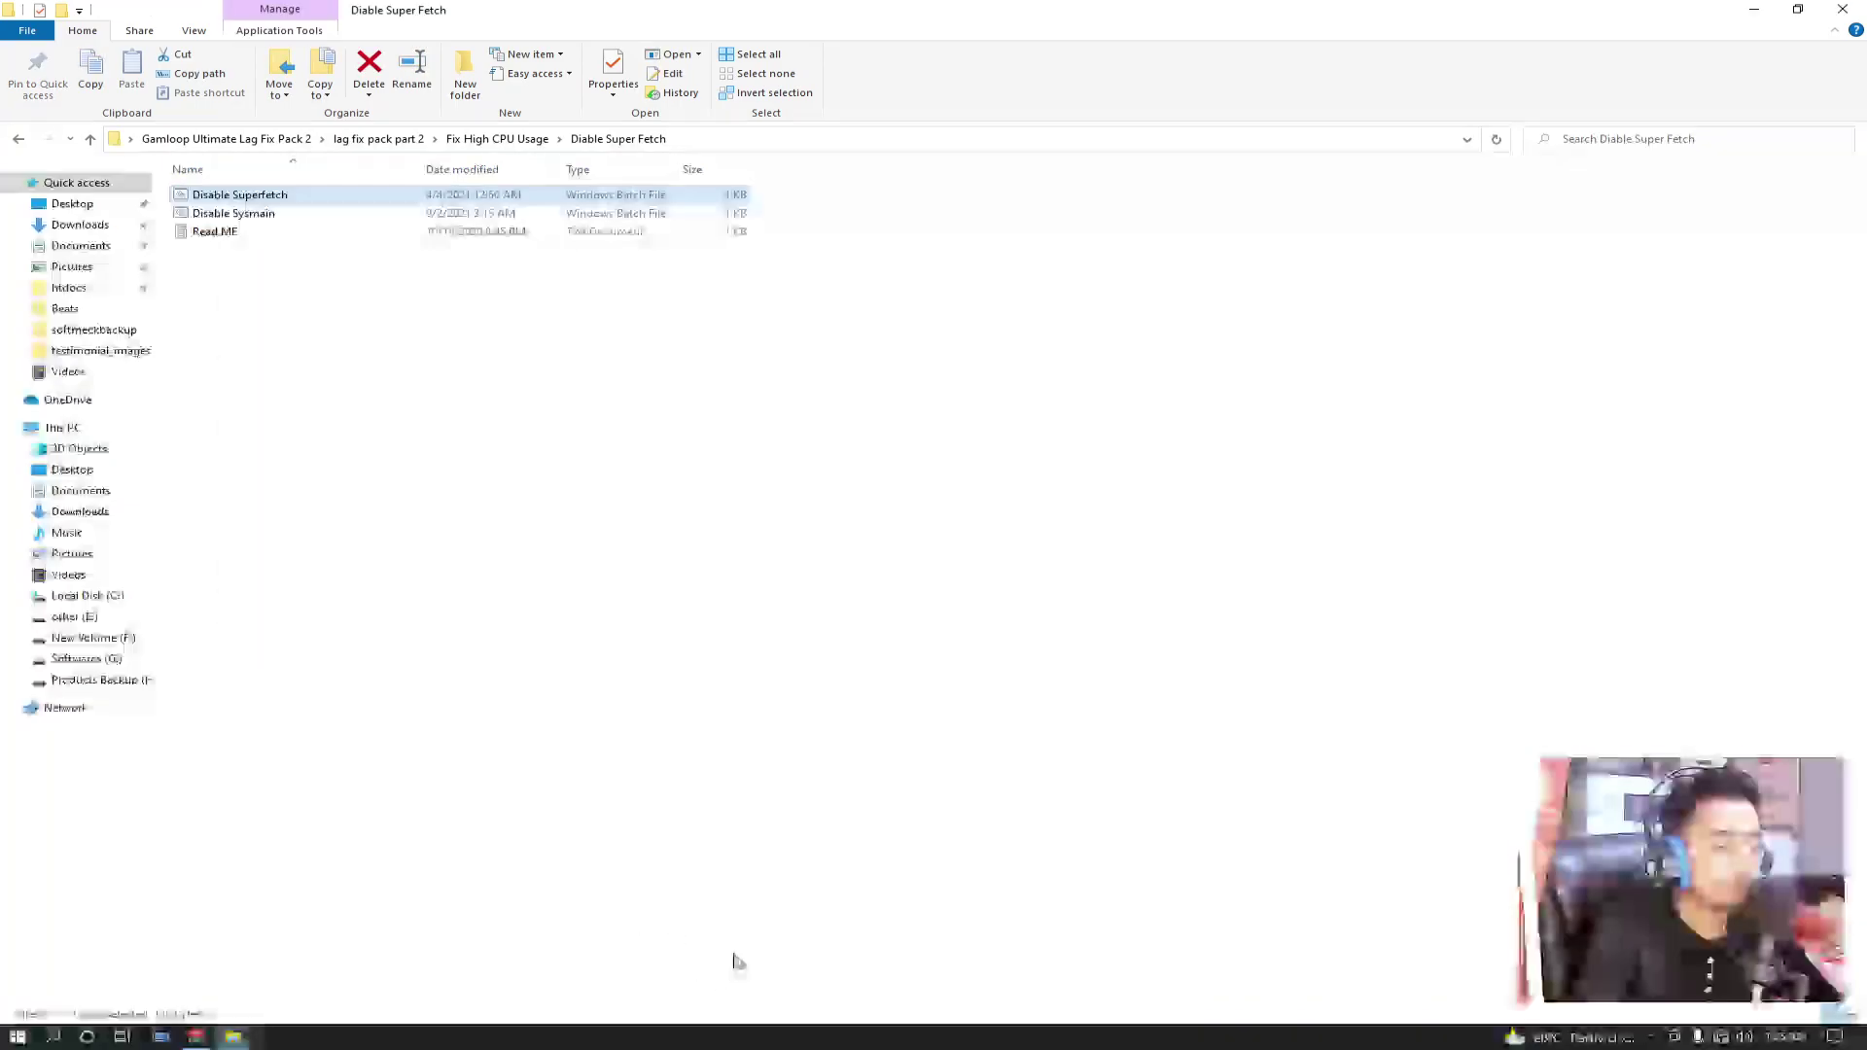
{"action": "right_click", "coordinate": [250, 196]}
{"action": "left_click", "coordinate": [311, 264]}
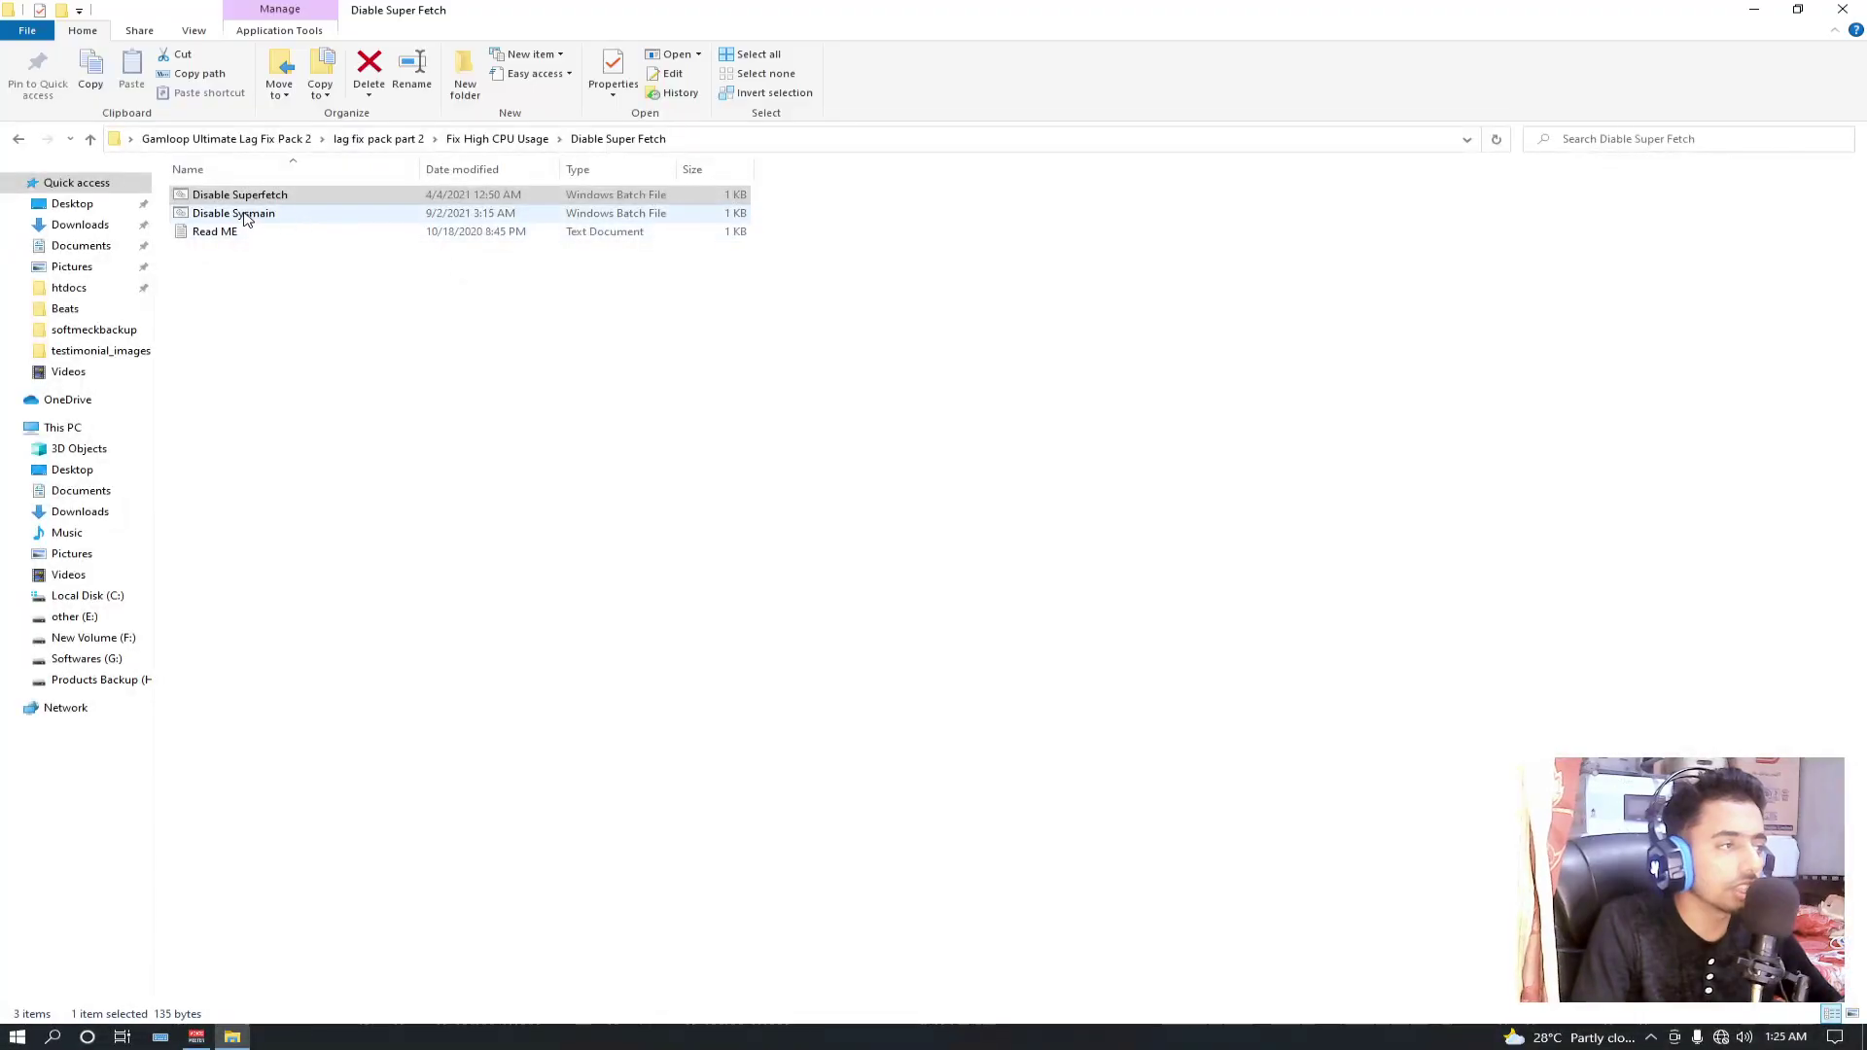
Run the Disable Sysmain batch file as administrator
{"action": "left_click", "coordinate": [238, 214]}
{"action": "right_click", "coordinate": [248, 215]}
{"action": "left_click", "coordinate": [299, 292]}
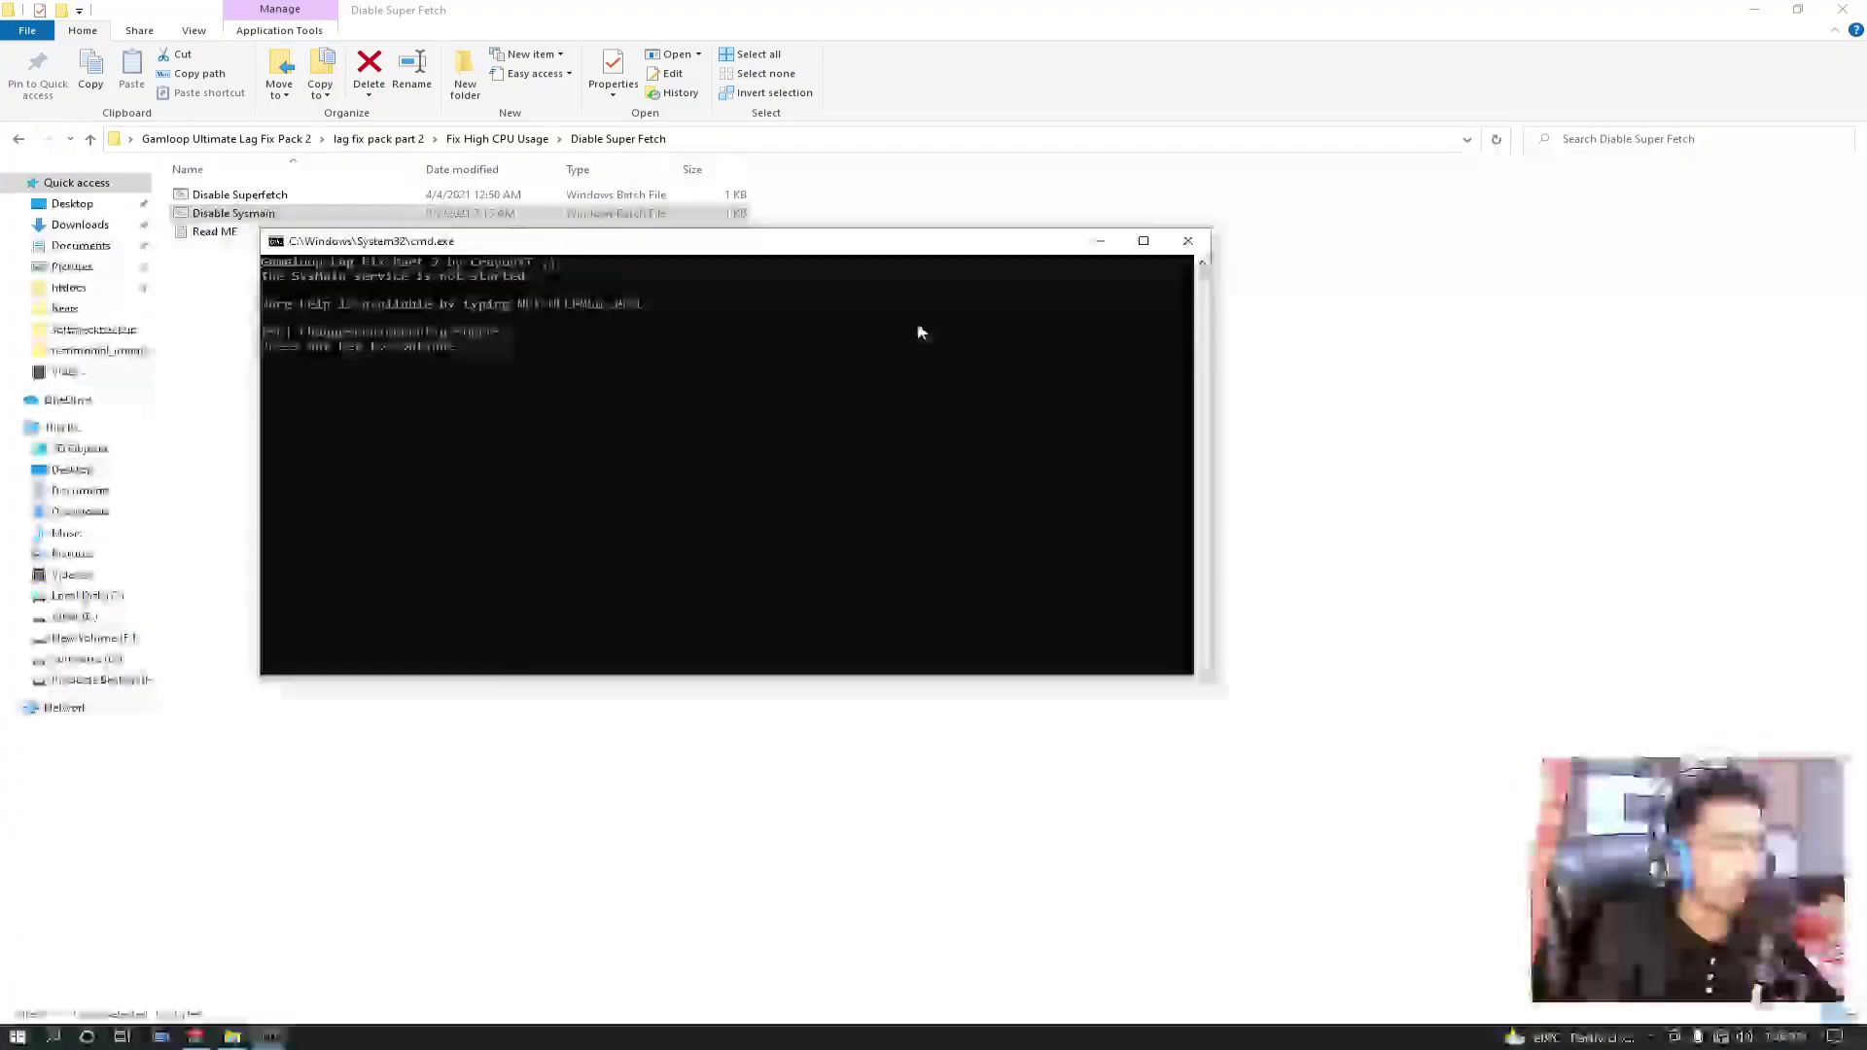
Dismiss the finished Disable Sysmain command window and return to the Fix High CPU Usage folder with the DefenderControl archive
{"action": "key", "text": "Return"}
{"action": "left_click", "coordinate": [20, 139]}
{"action": "left_click", "coordinate": [232, 221]}
{"action": "right_click", "coordinate": [231, 220]}
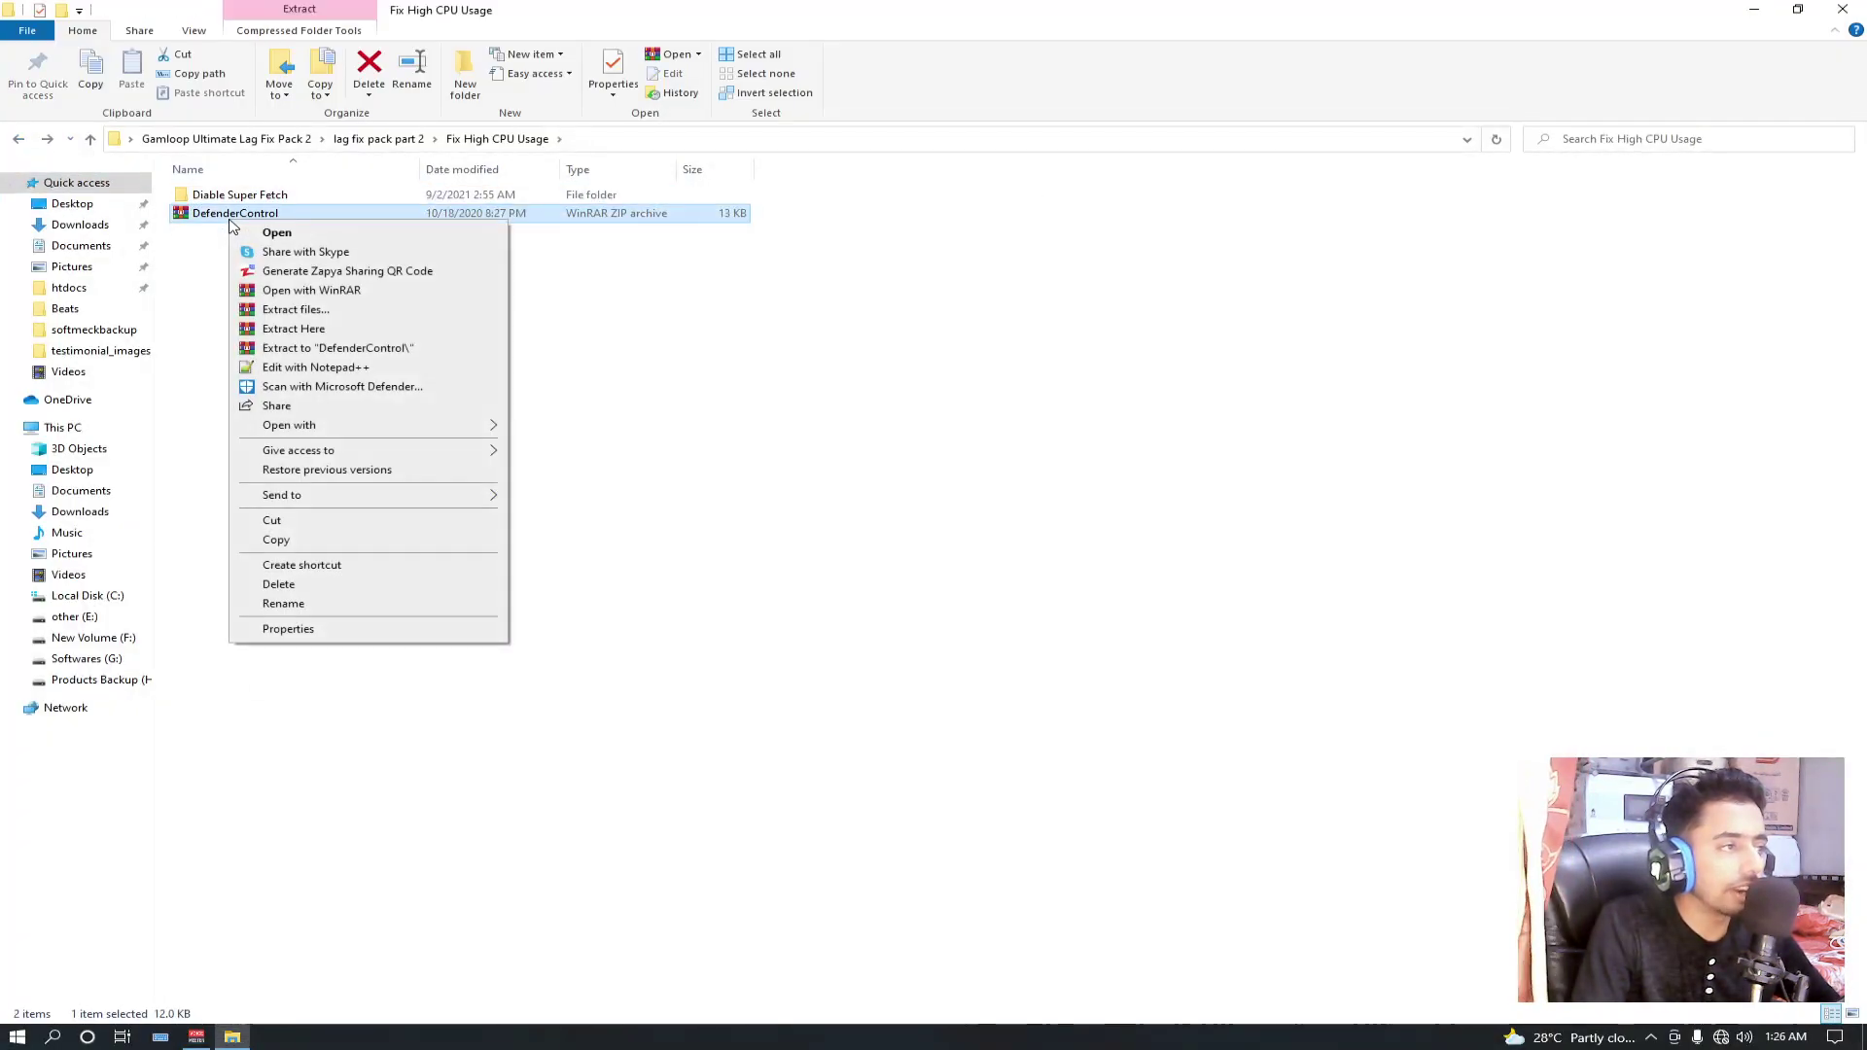
{"action": "left_click", "coordinate": [180, 277]}
Find and open Windows Security, go to the Virus & threat protection settings, and turn off real-time protection
{"action": "key", "text": "super"}
{"action": "type", "text": "defe"}
{"action": "key", "text": "Return"}
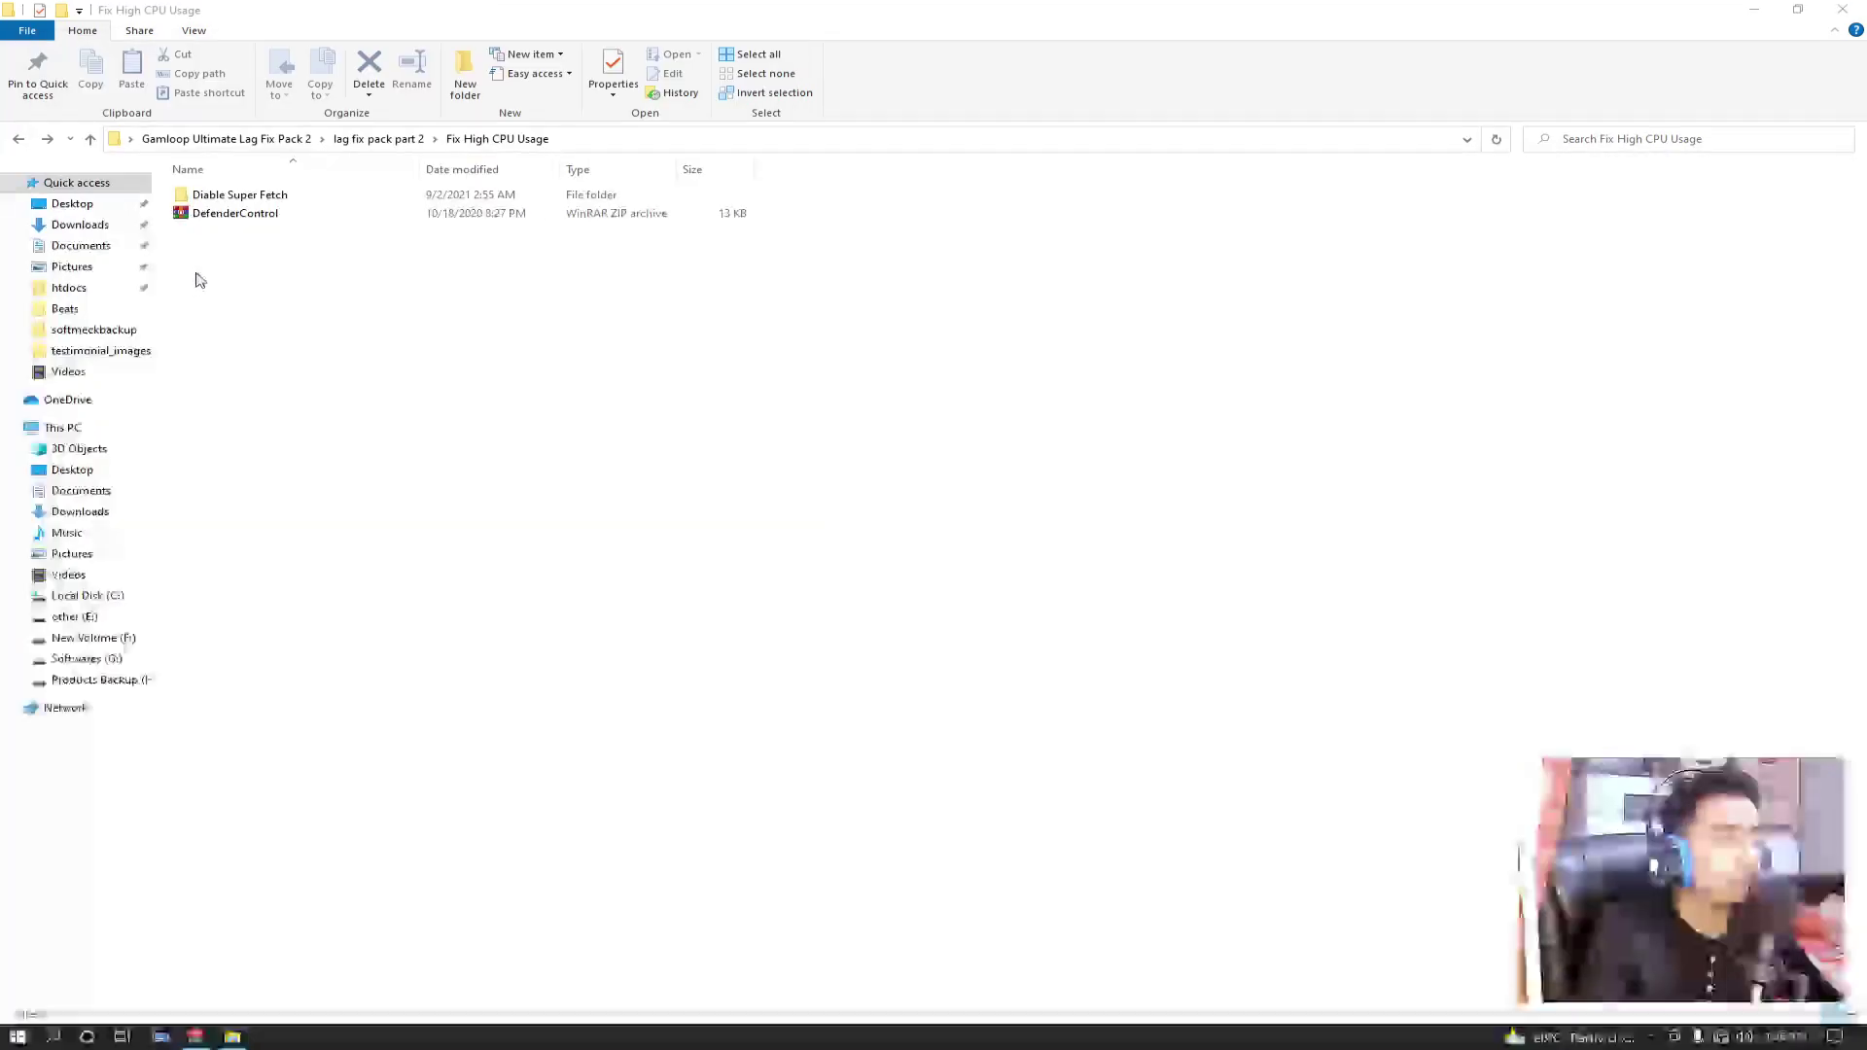
{"action": "left_click", "coordinate": [1703, 273]}
{"action": "key", "text": "super"}
{"action": "type", "text": "defe"}
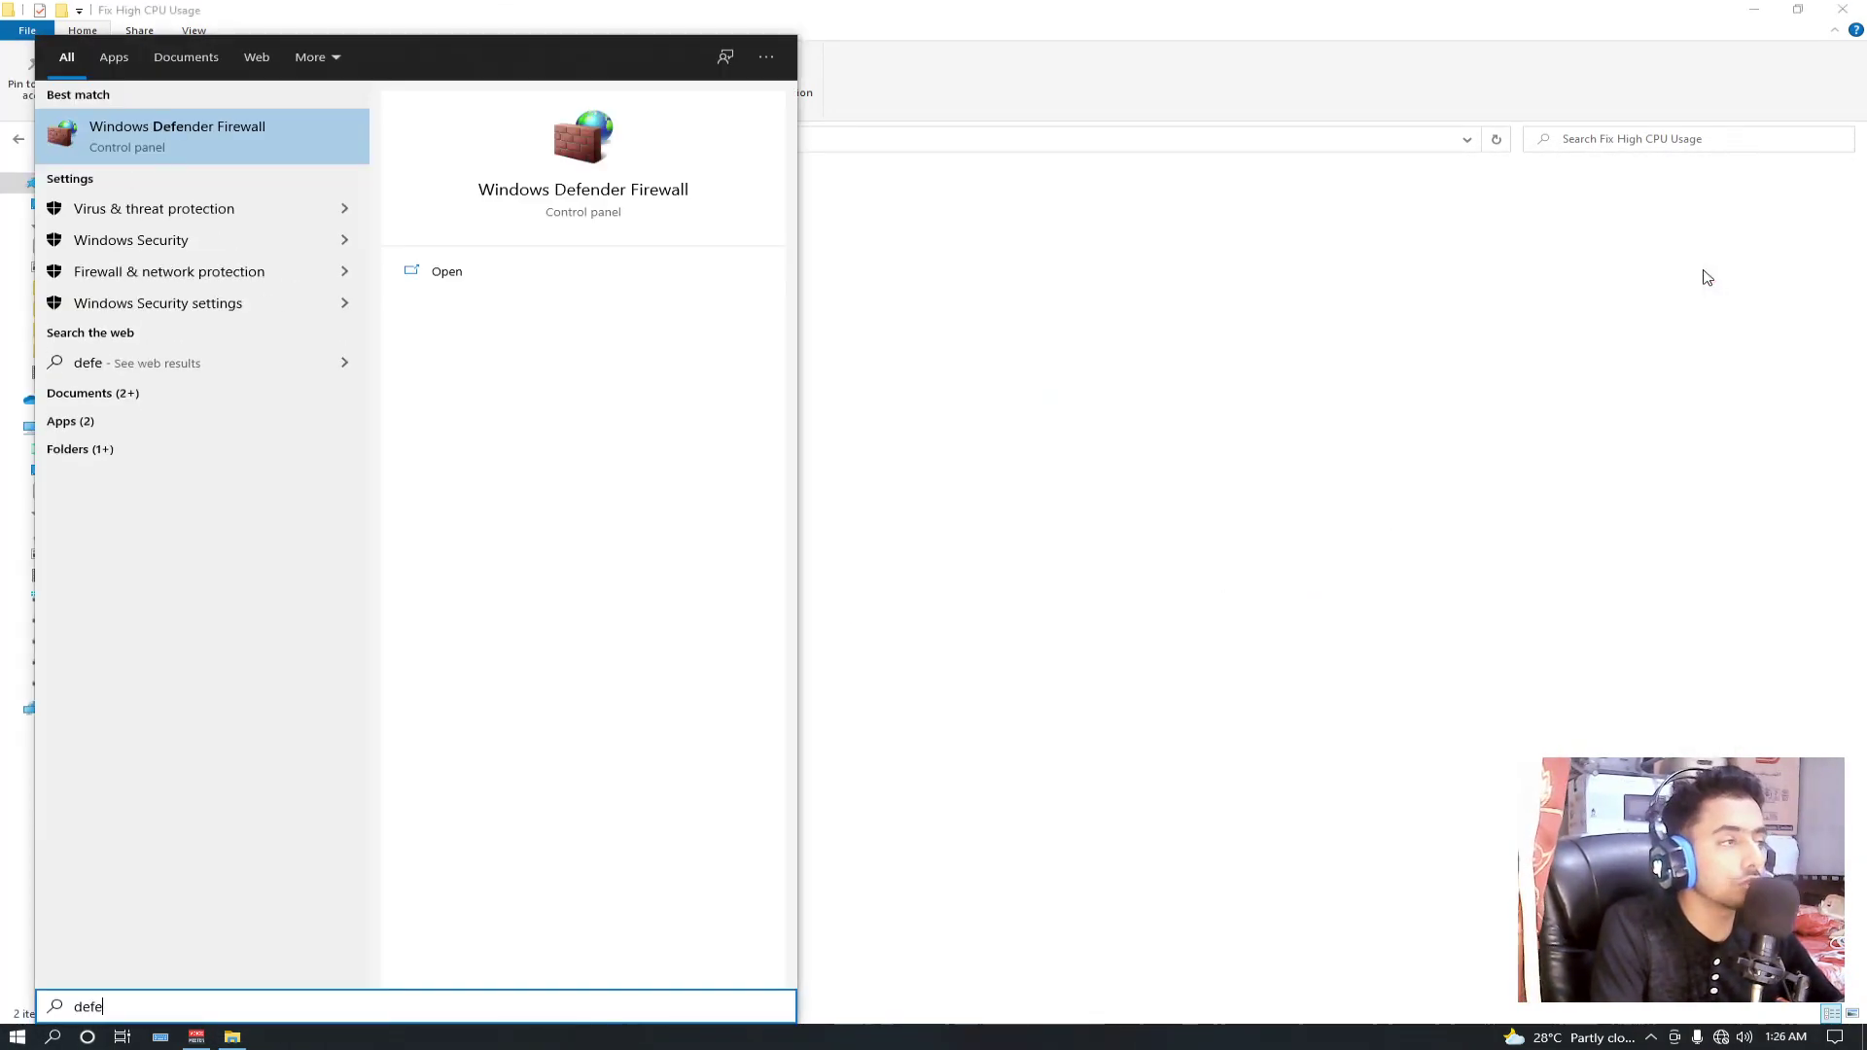
{"action": "key", "text": "Down"}
{"action": "key", "text": "Return"}
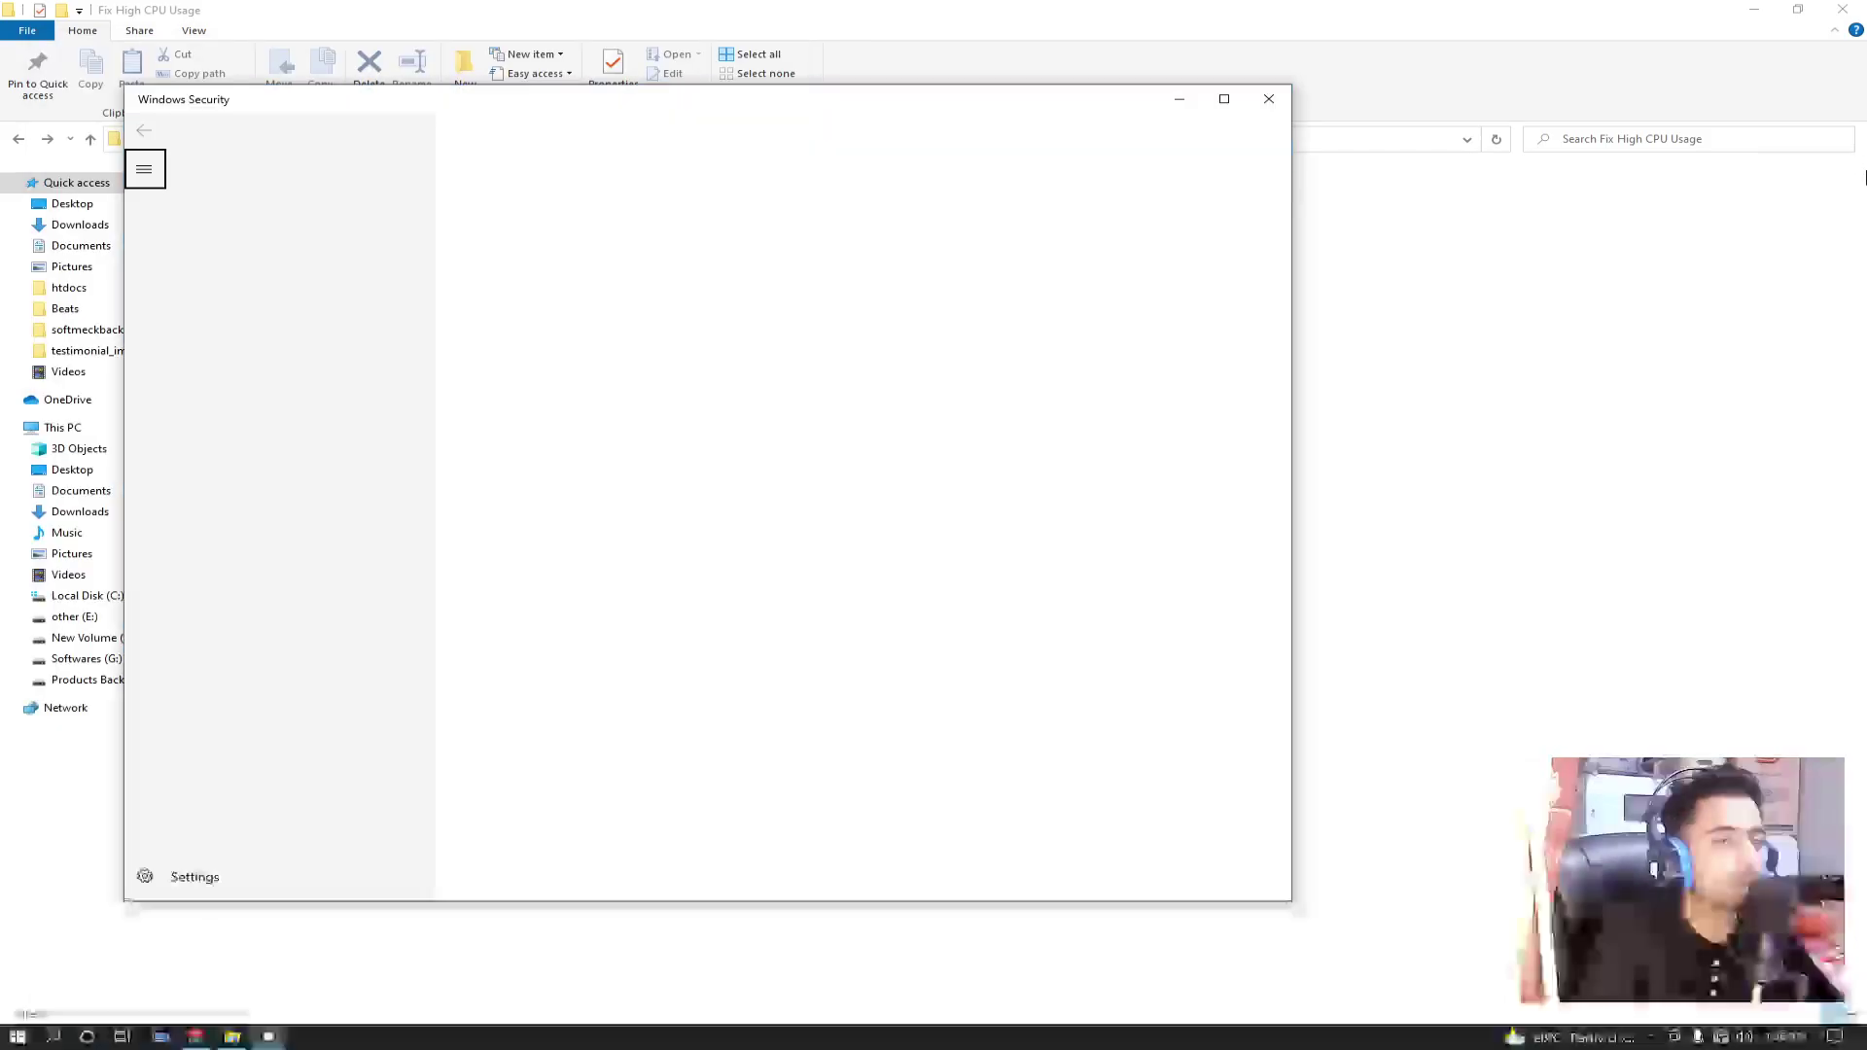
{"action": "left_click", "coordinate": [525, 607]}
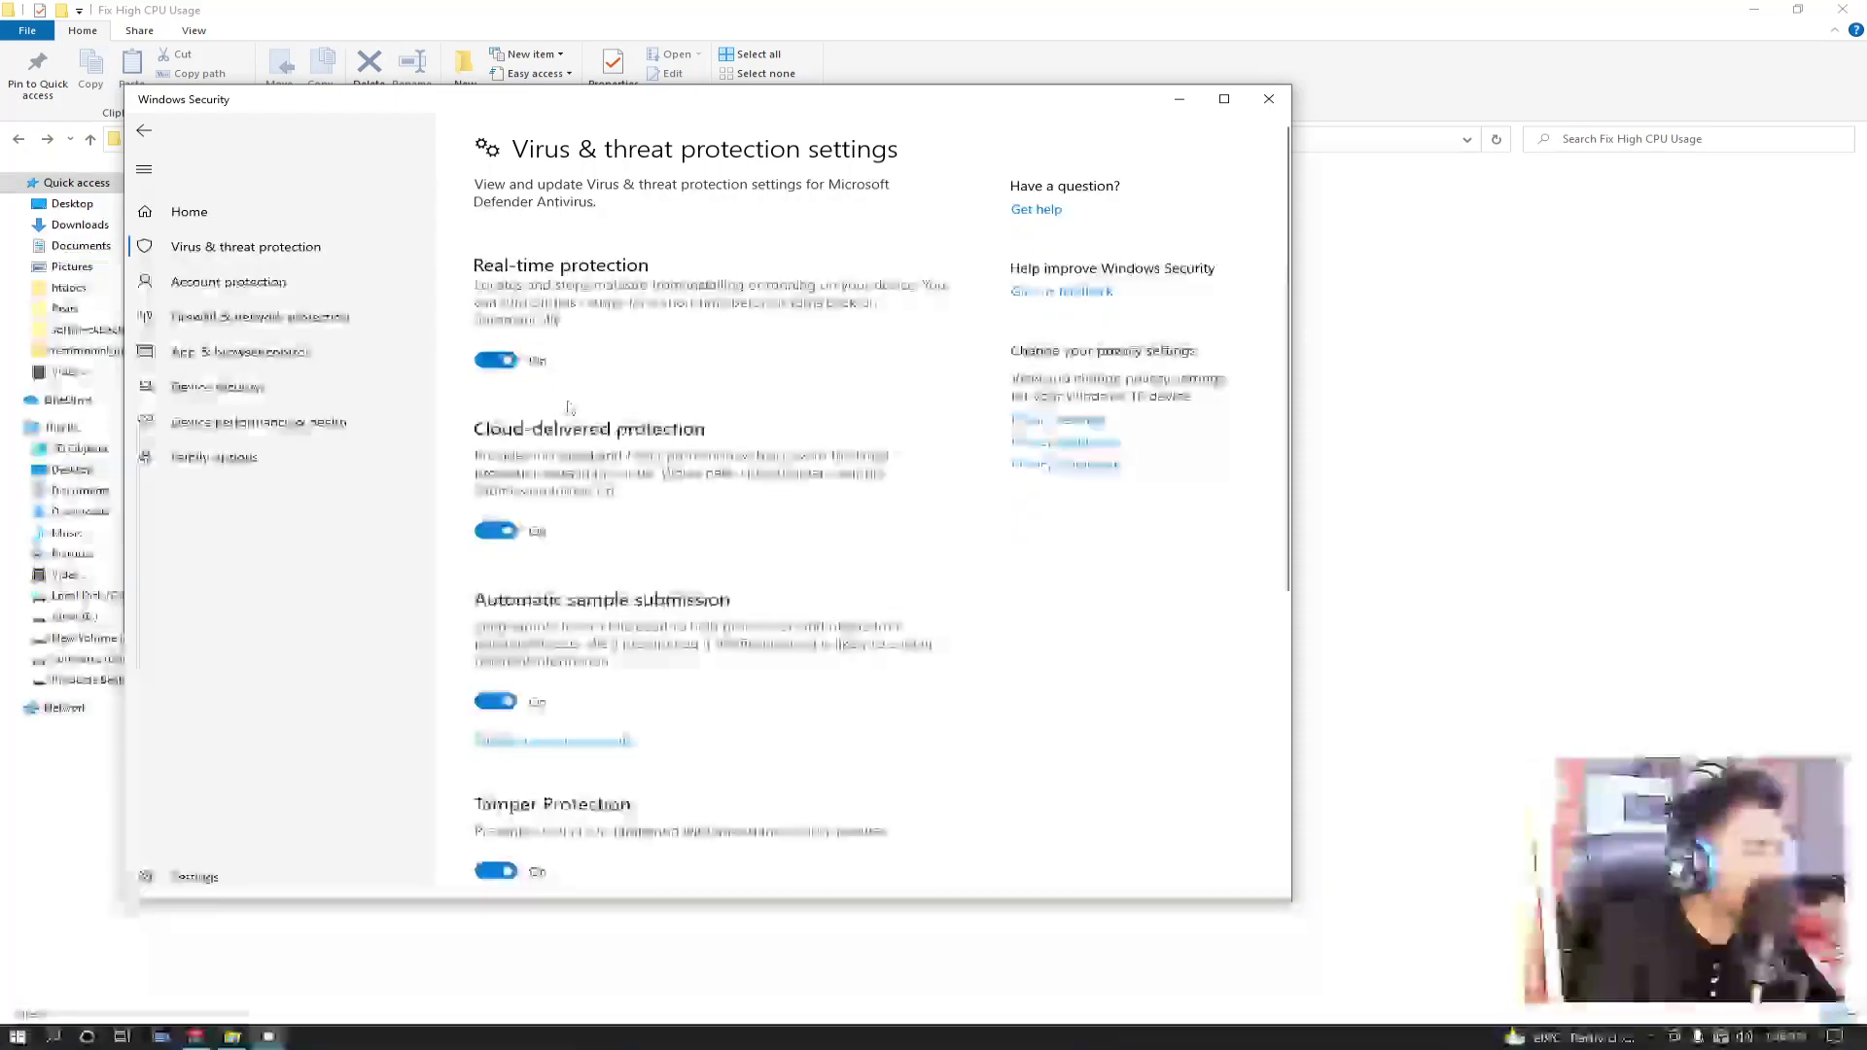
{"action": "left_click", "coordinate": [513, 361]}
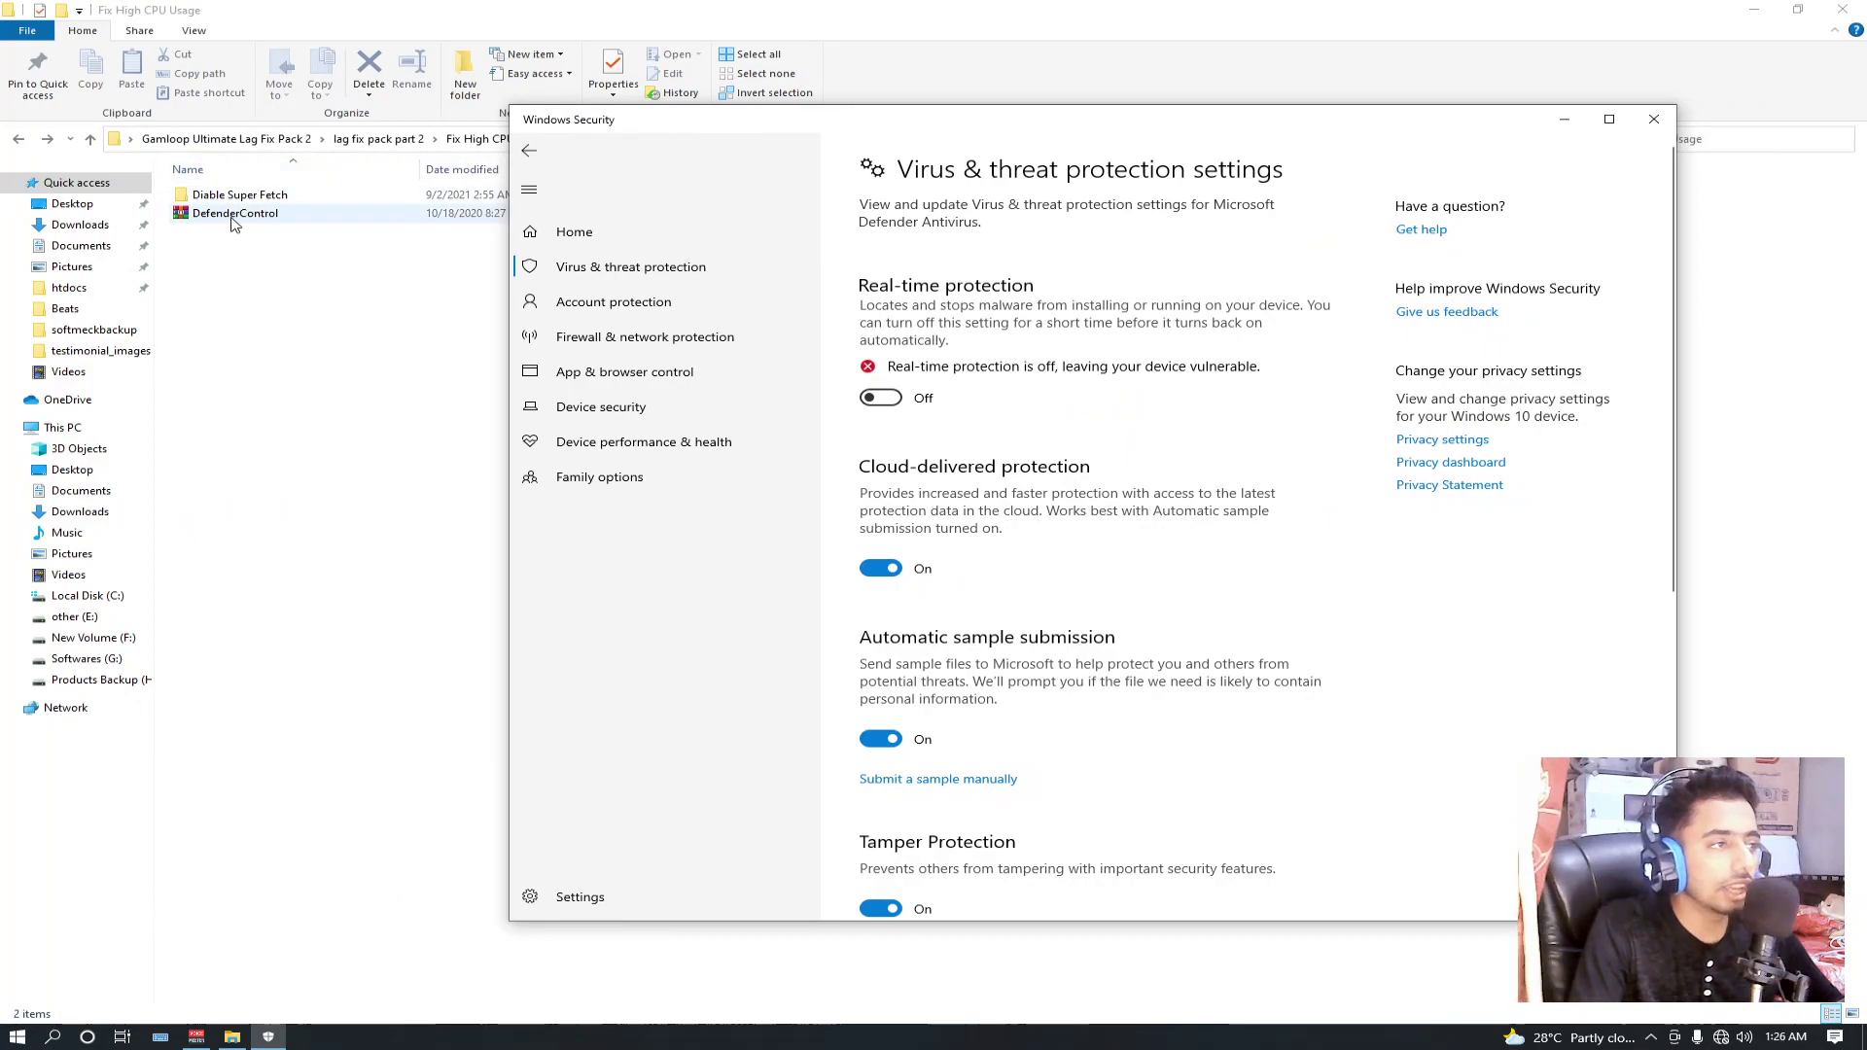
Extract the DefenderControl archive within Fix High CPU Usage using the default extraction path and options
{"action": "left_click", "coordinate": [233, 220]}
{"action": "right_click", "coordinate": [234, 220]}
{"action": "left_click", "coordinate": [292, 319]}
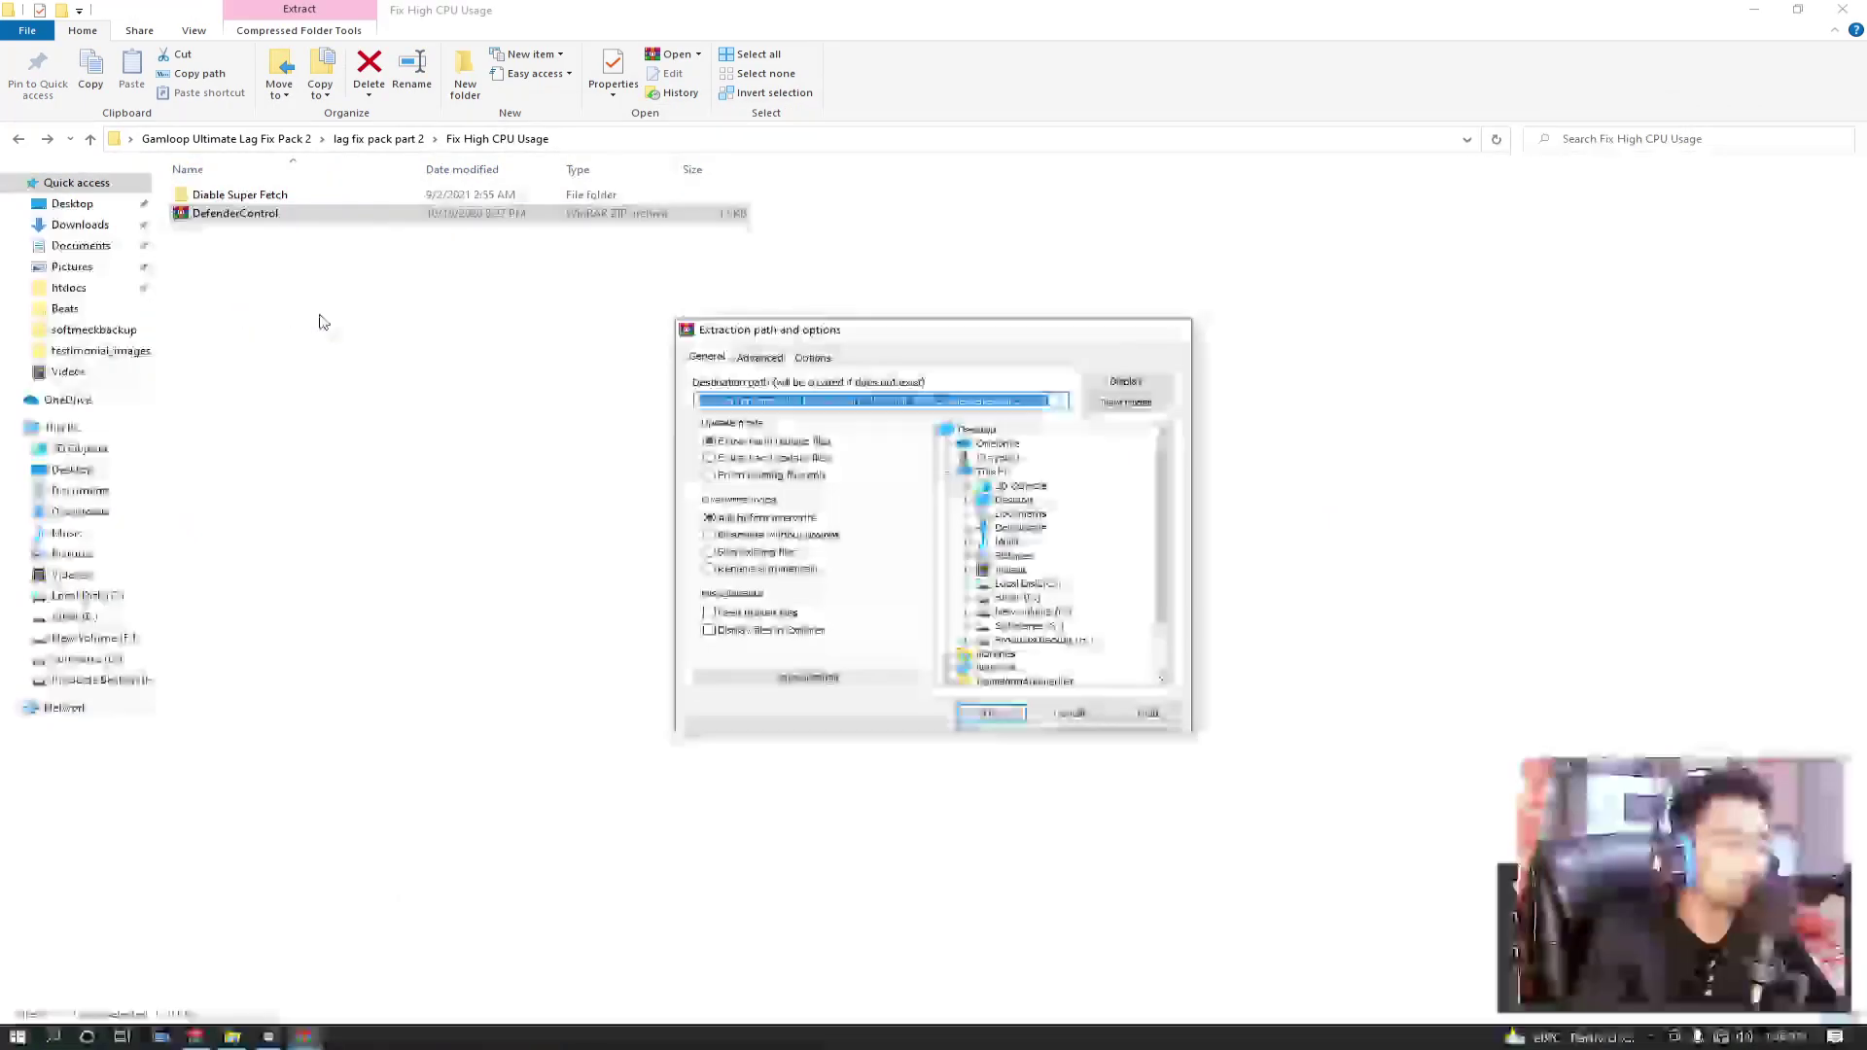
{"action": "key", "text": "Return"}
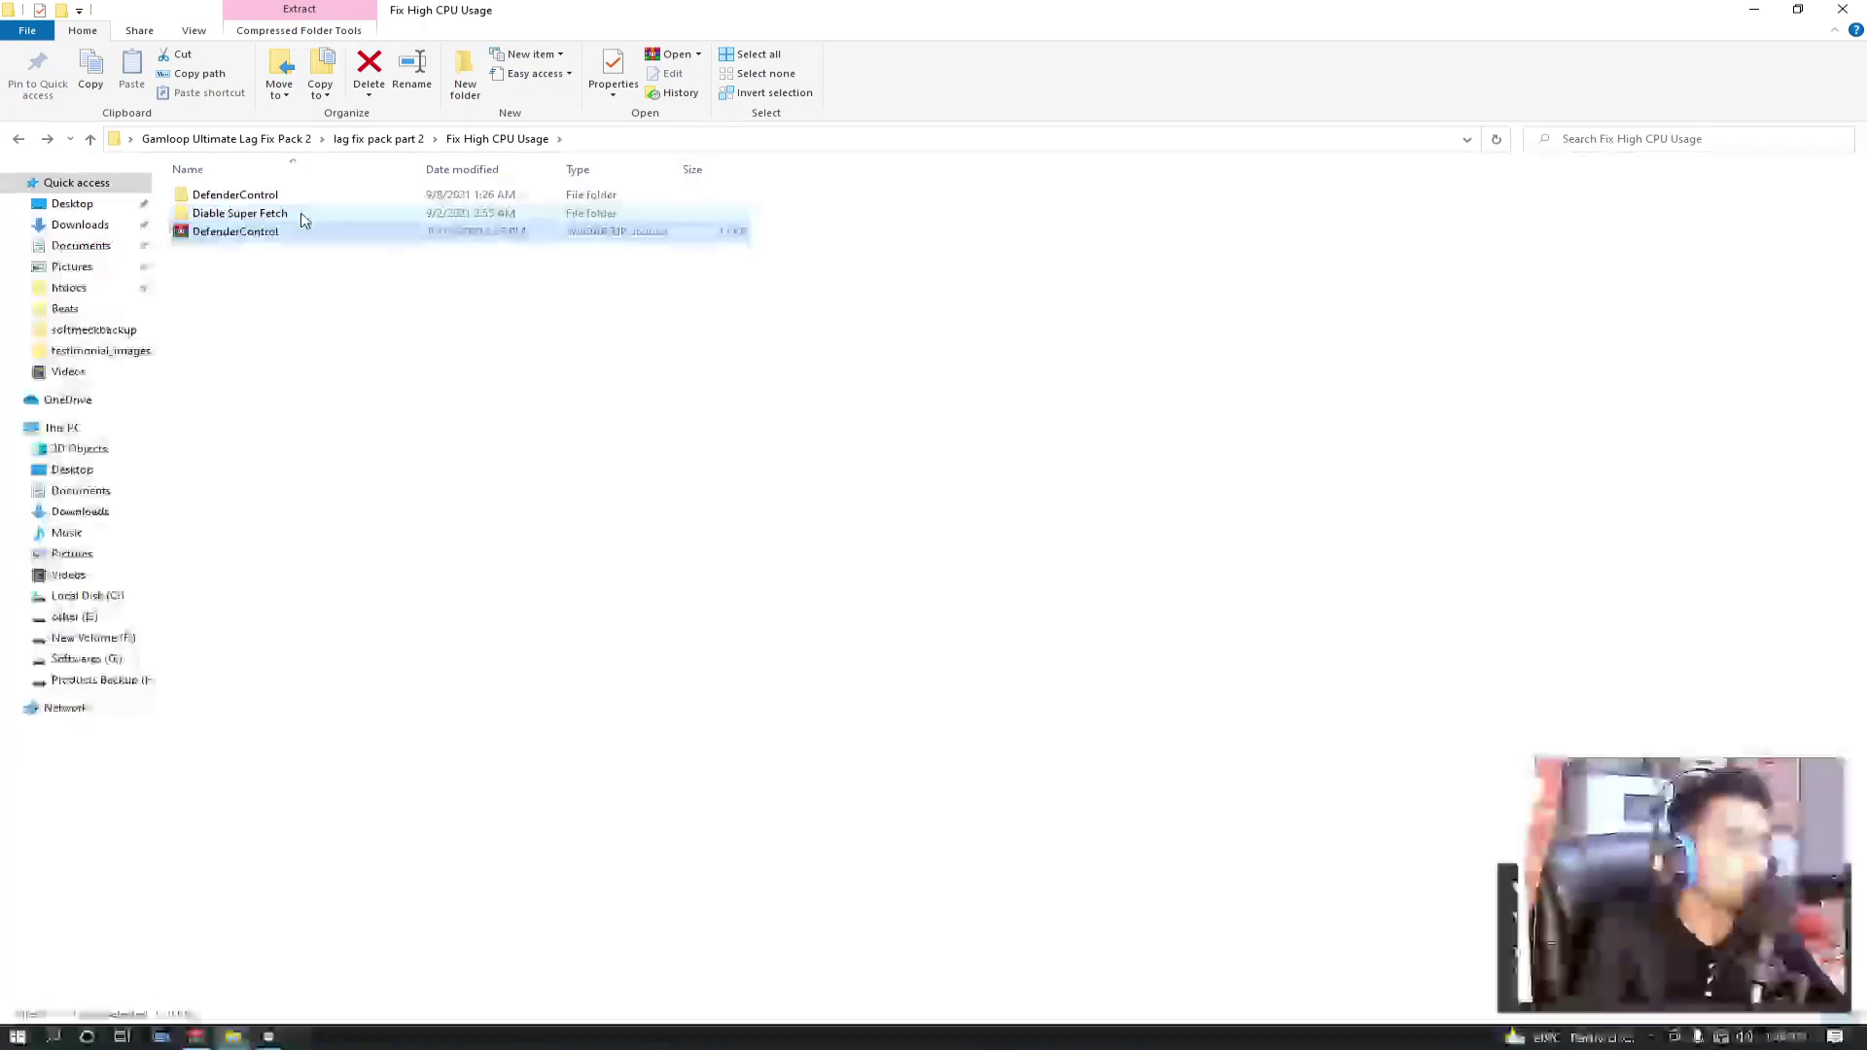
Look through the nested extracted DefenderControl folders, then return to the Fix High CPU Usage folder
{"action": "double_click", "coordinate": [291, 198]}
{"action": "double_click", "coordinate": [294, 206]}
{"action": "double_click", "coordinate": [280, 206]}
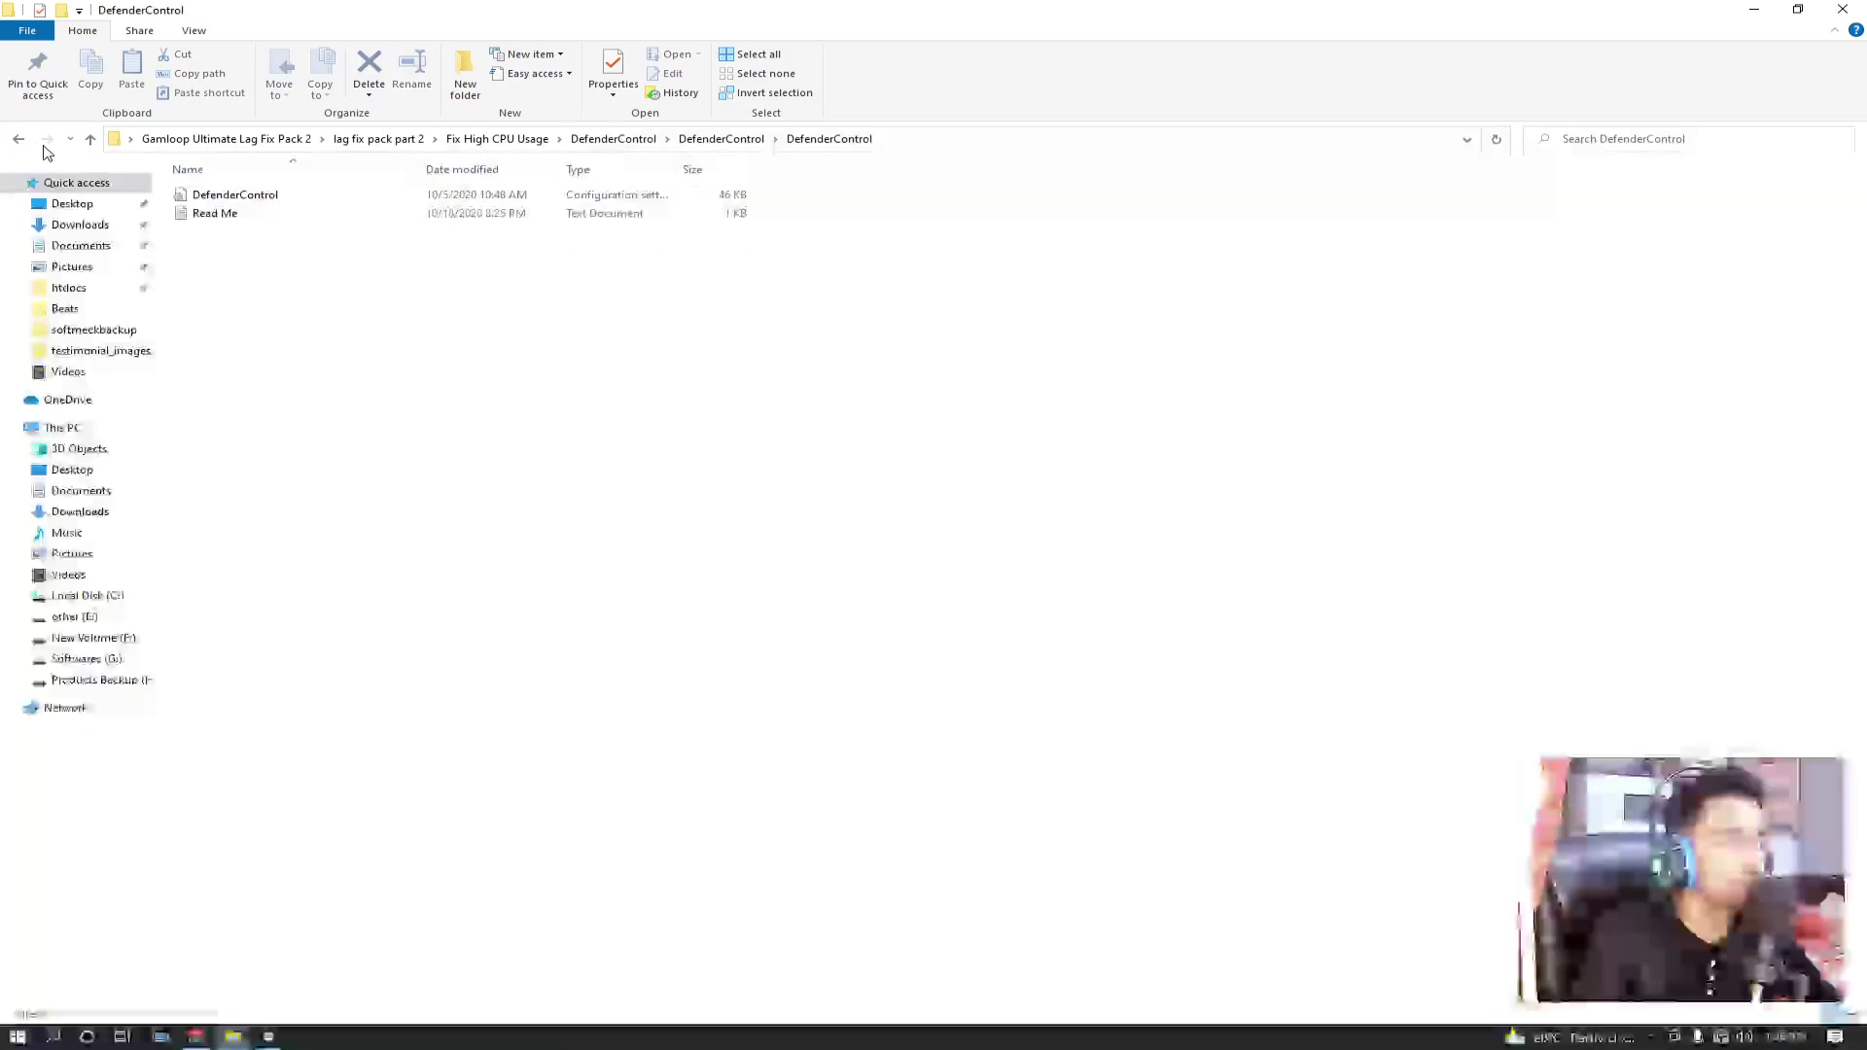
{"action": "right_click", "coordinate": [195, 194]}
{"action": "left_click", "coordinate": [18, 139]}
{"action": "left_click", "coordinate": [18, 139]}
{"action": "left_click", "coordinate": [18, 139]}
Extract the DefenderControl archive again and confirm replacing the existing file
{"action": "right_click", "coordinate": [261, 232]}
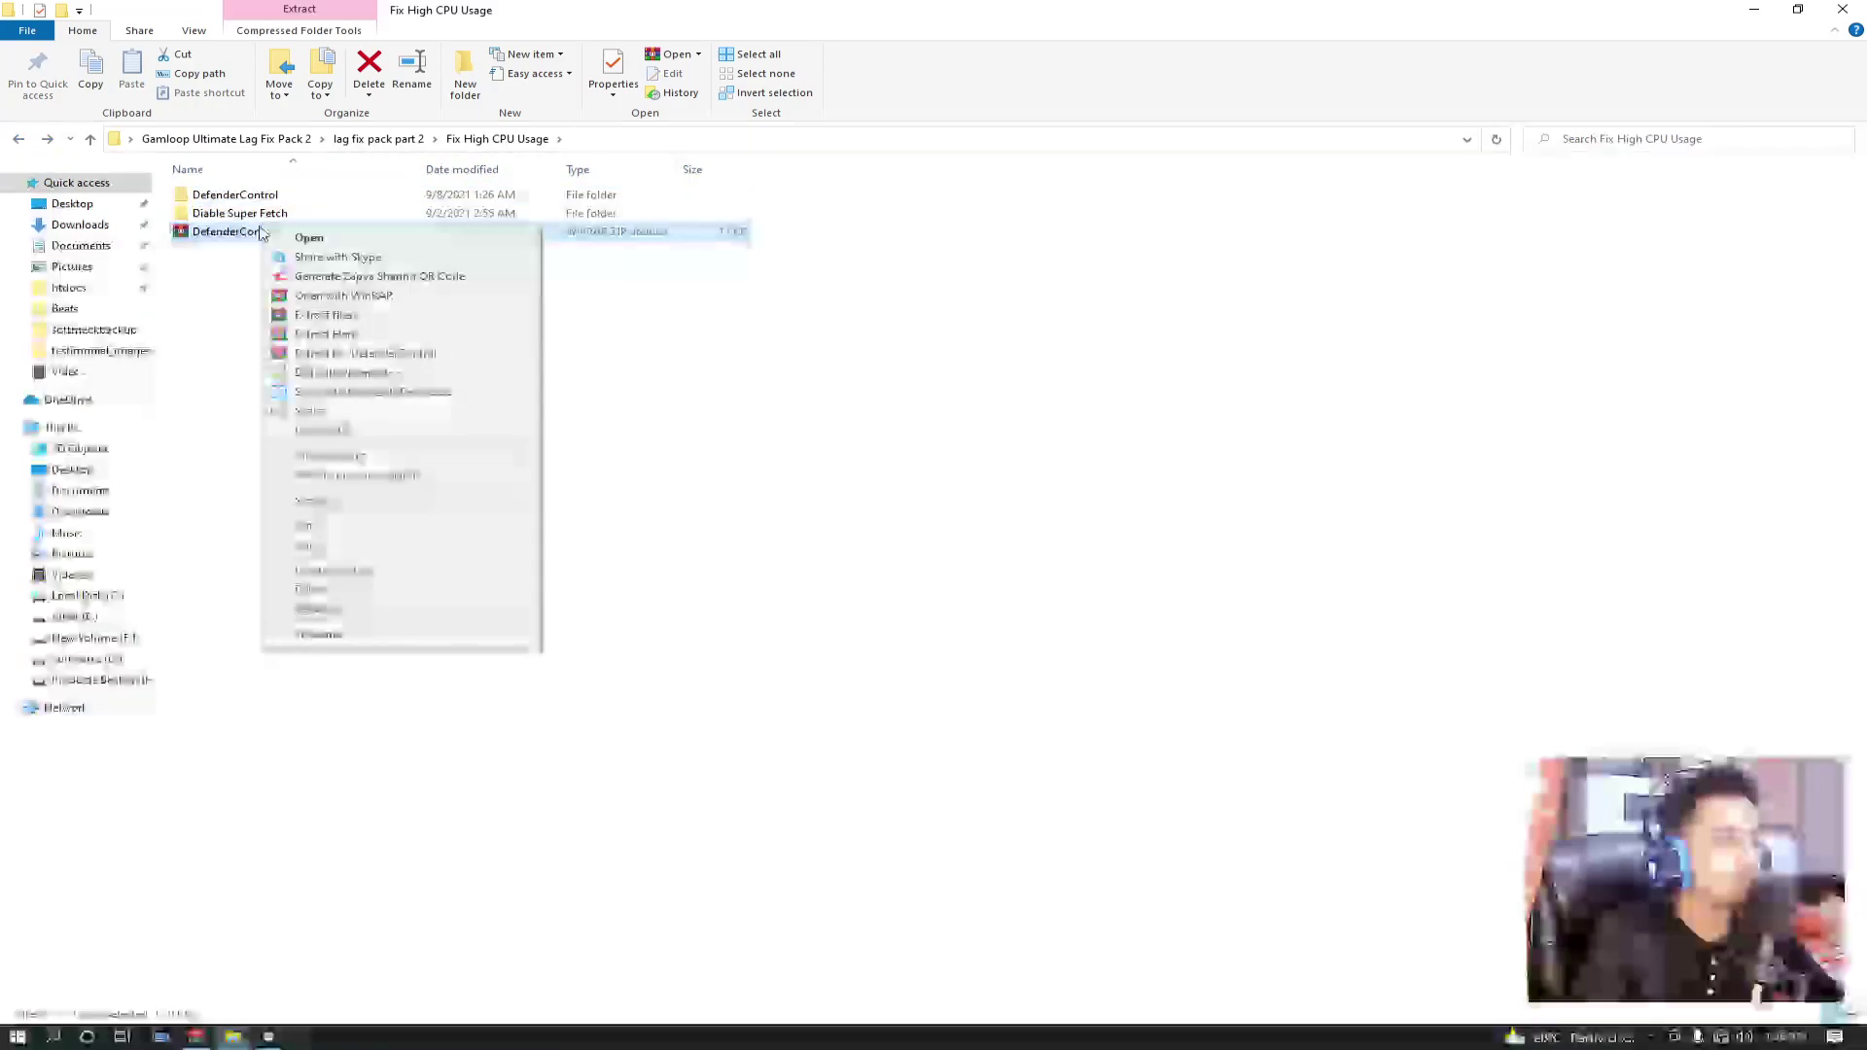
{"action": "left_click", "coordinate": [380, 293]}
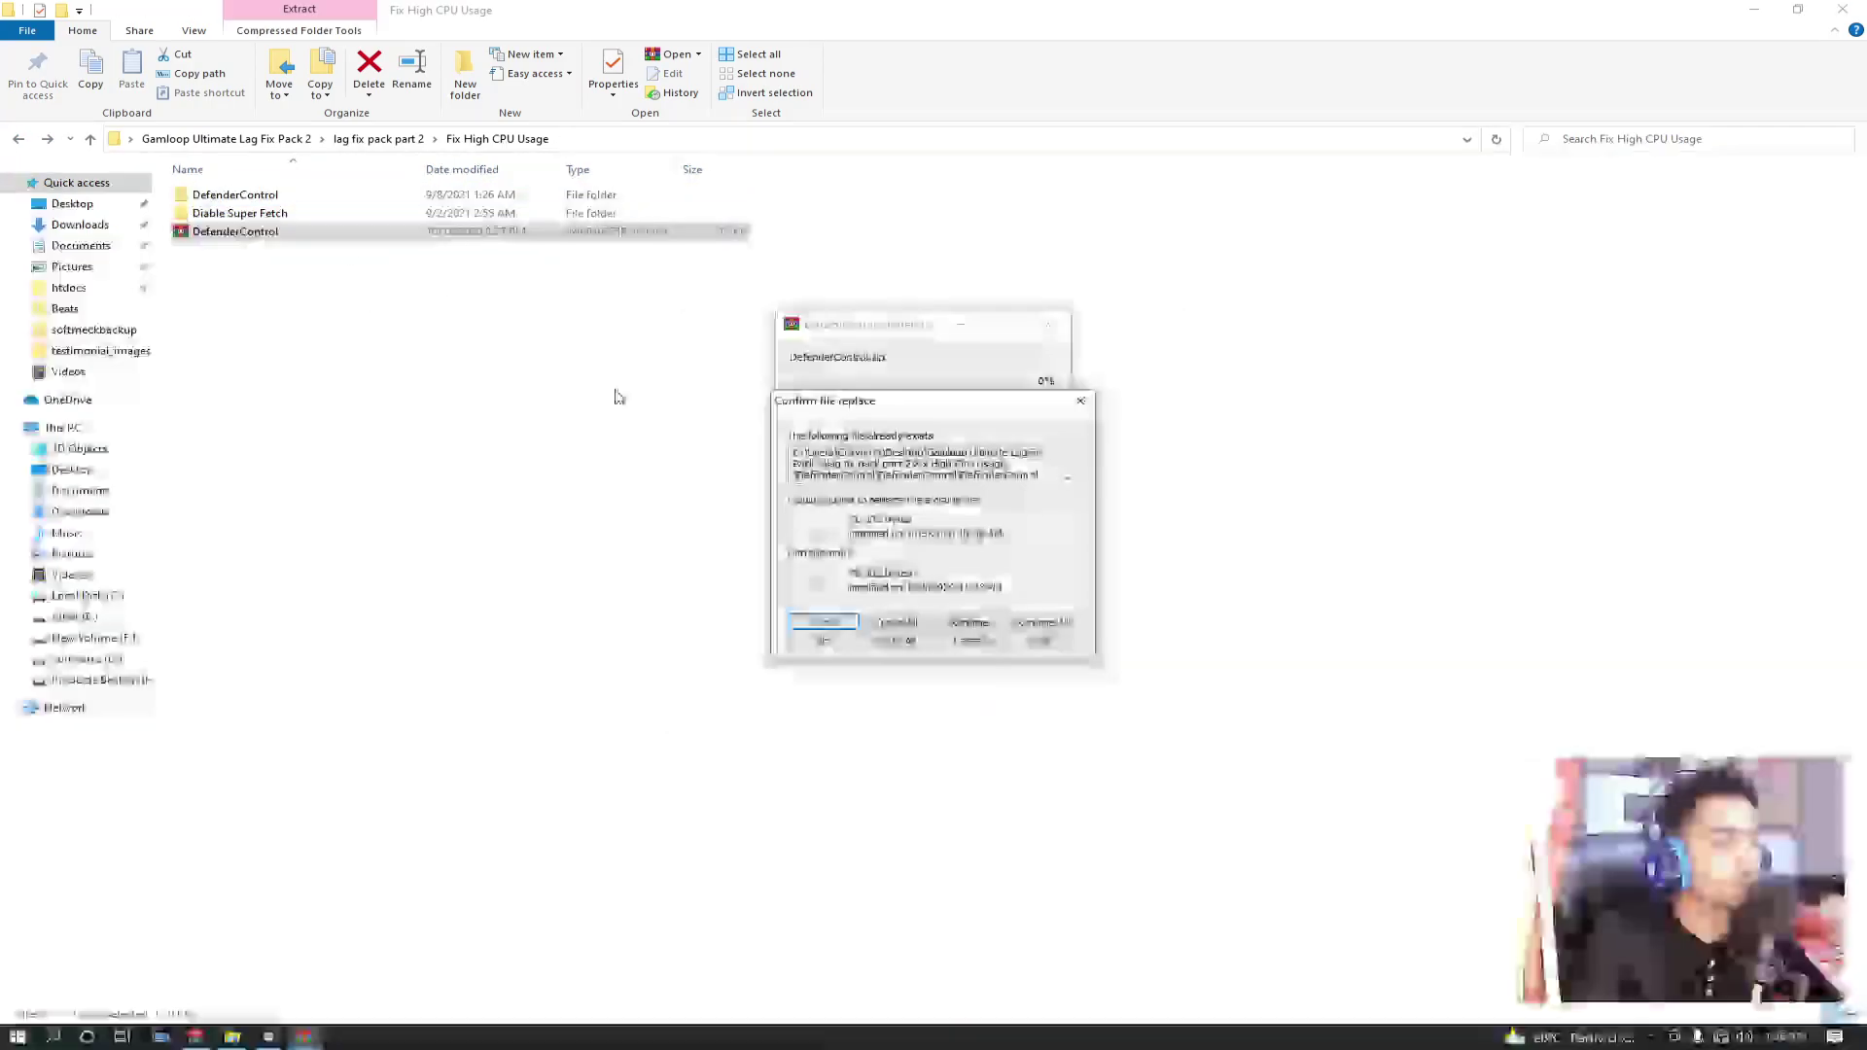
{"action": "left_click", "coordinate": [821, 628]}
Open the DefenderControl configuration file from the innermost extracted folder, examine it in Notepad, and close it
{"action": "double_click", "coordinate": [243, 194]}
{"action": "double_click", "coordinate": [287, 196]}
{"action": "double_click", "coordinate": [296, 199]}
{"action": "double_click", "coordinate": [292, 197]}
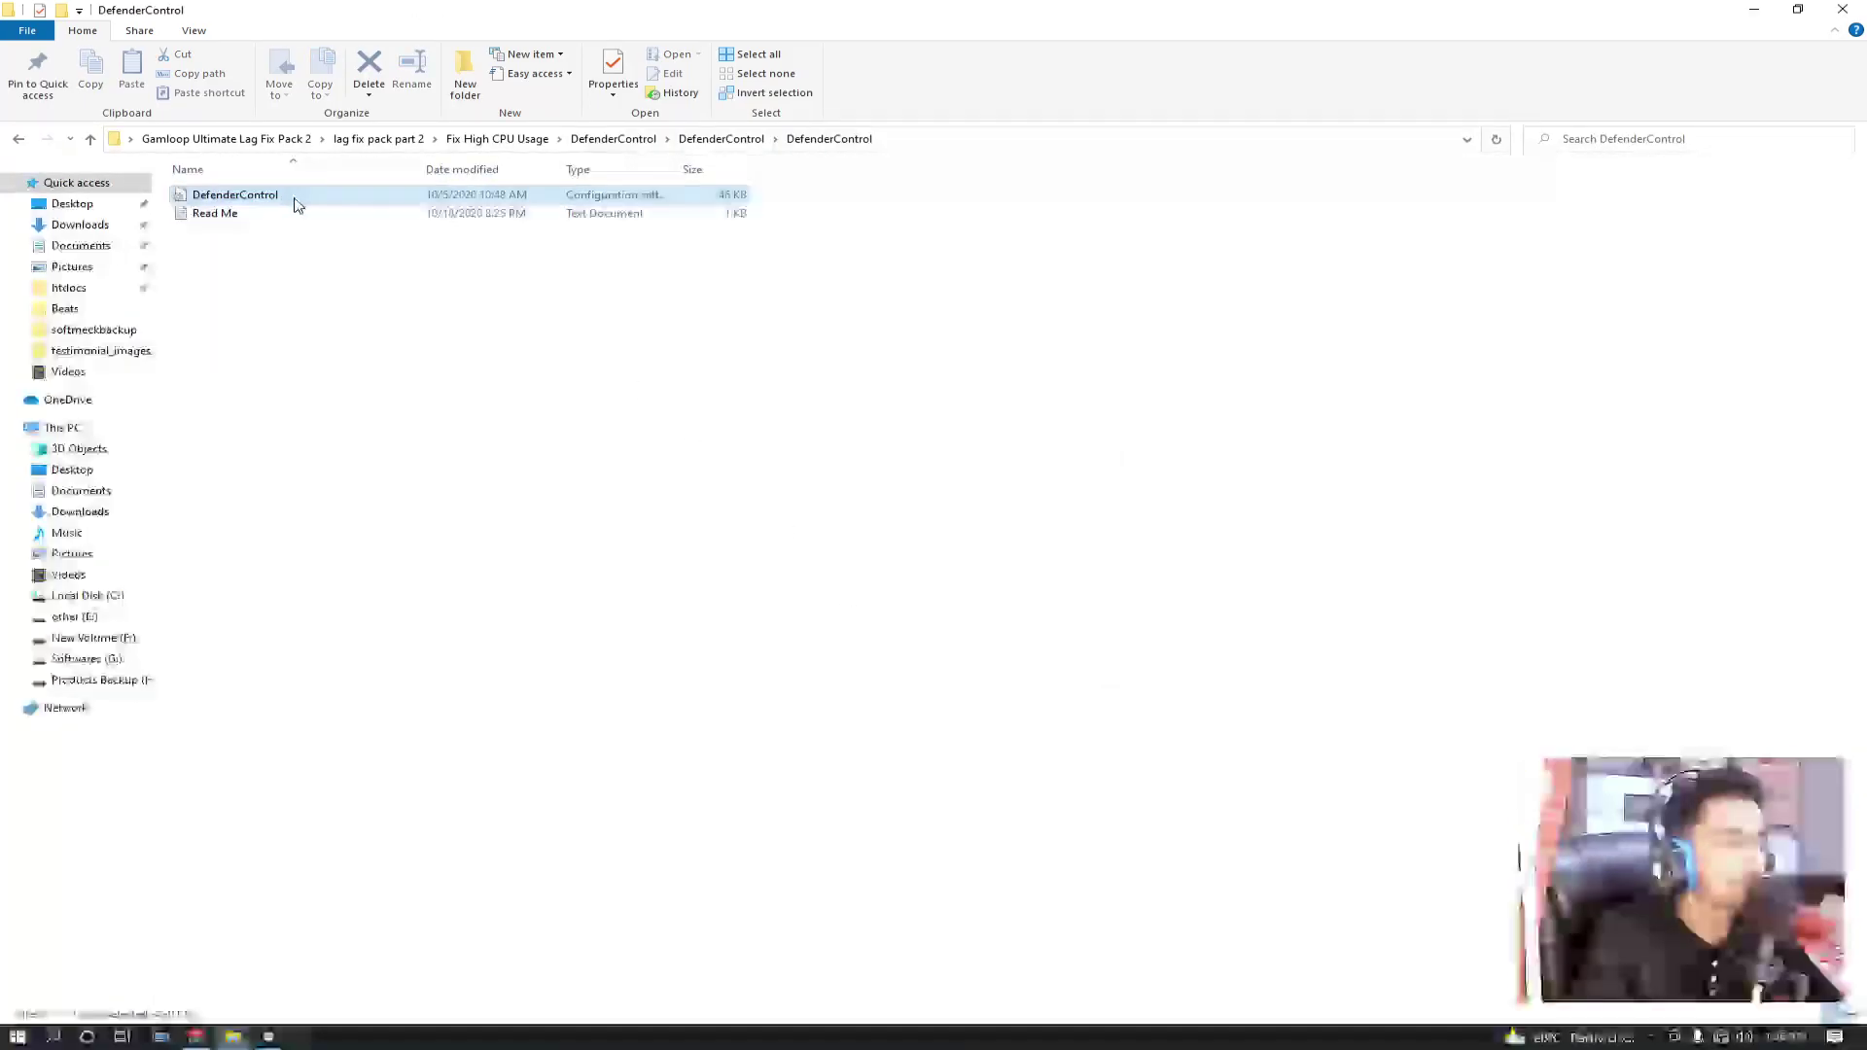
{"action": "scroll", "coordinate": [1269, 249], "scroll_direction": "down", "scroll_amount": 5}
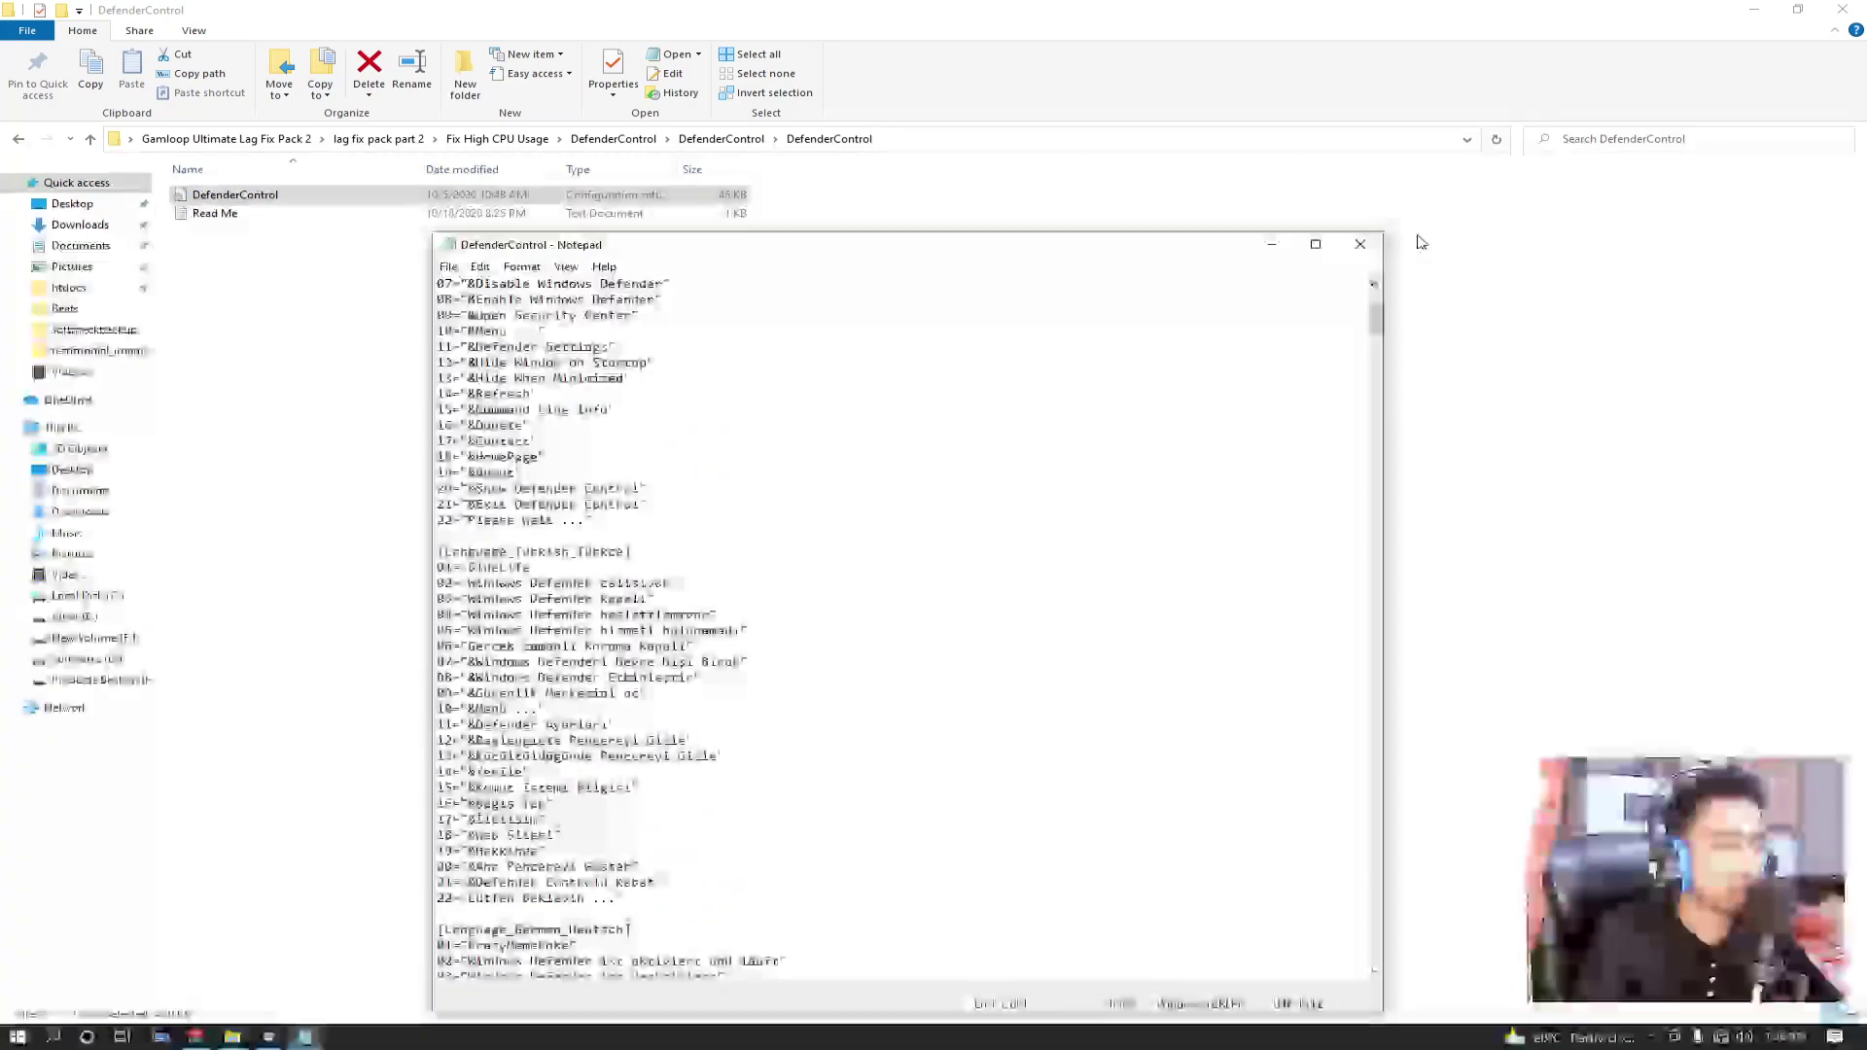
{"action": "left_click", "coordinate": [1359, 244]}
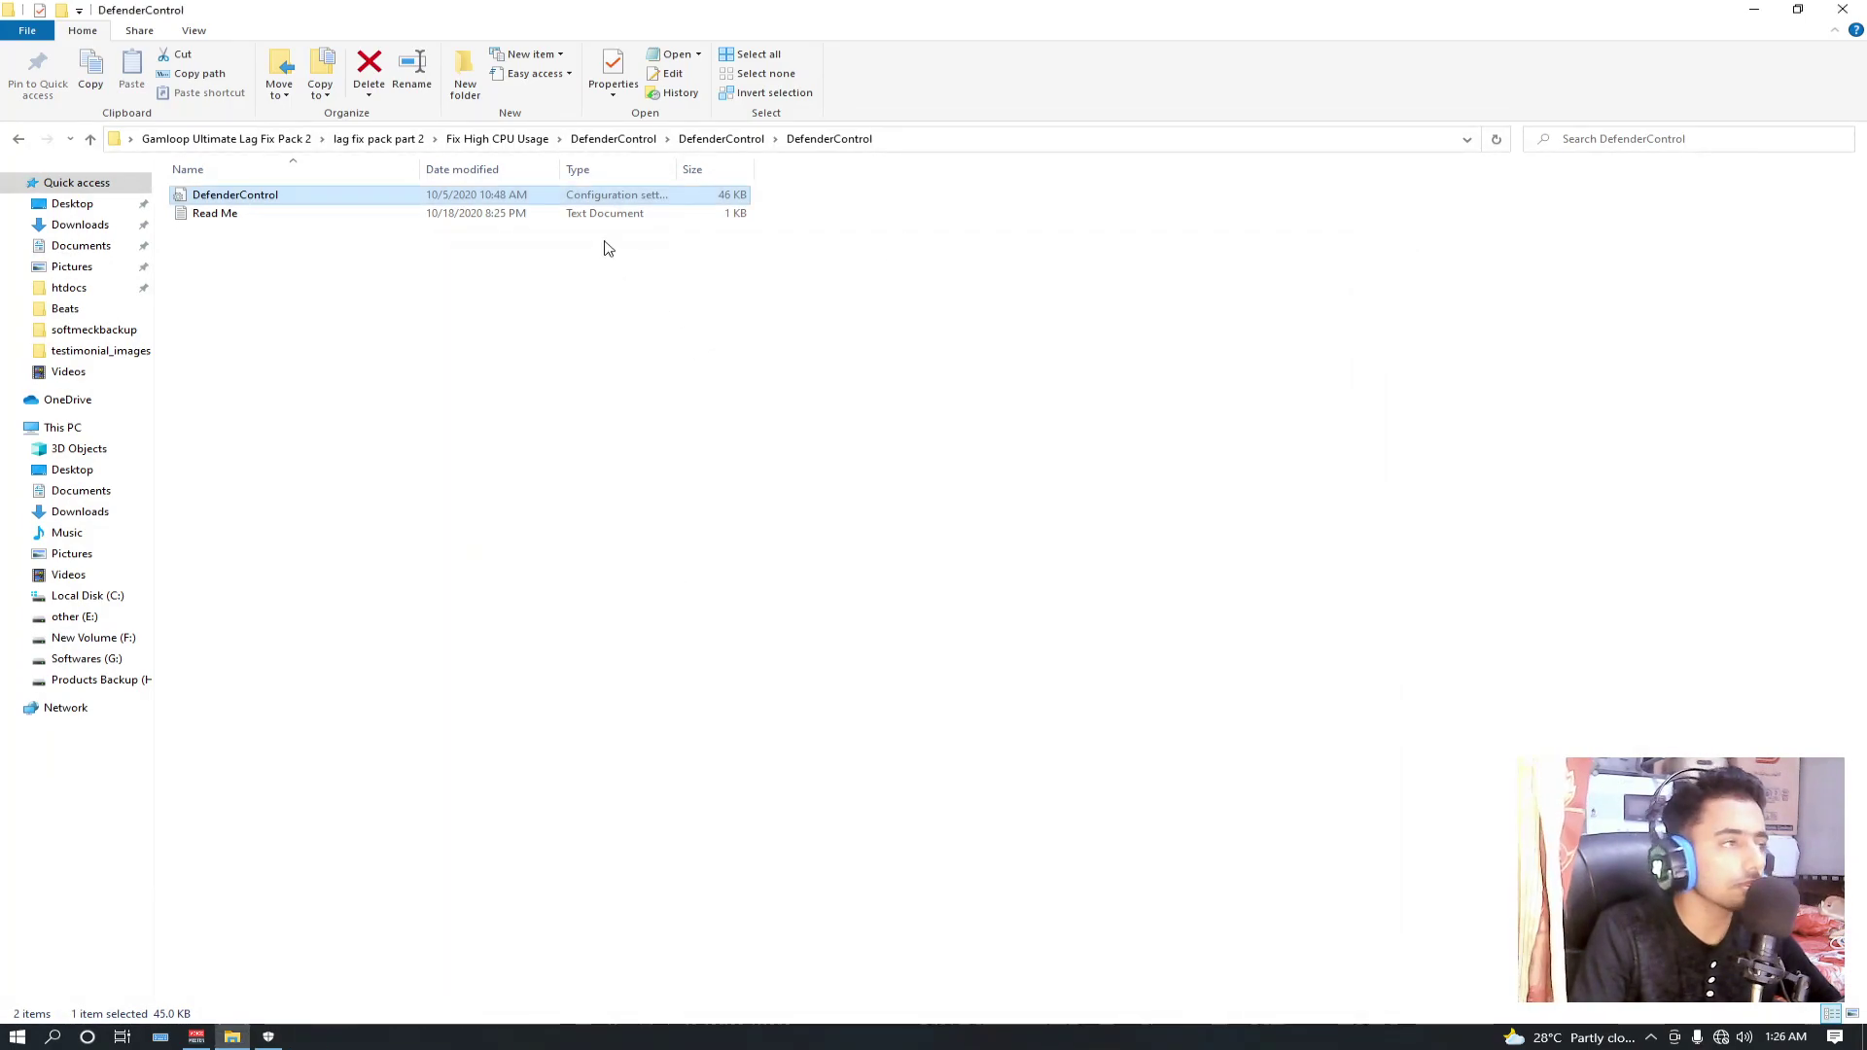
Go back up to Fix High CPU Usage and check the contents of the Diable Super Fetch folder
{"action": "right_click", "coordinate": [217, 195]}
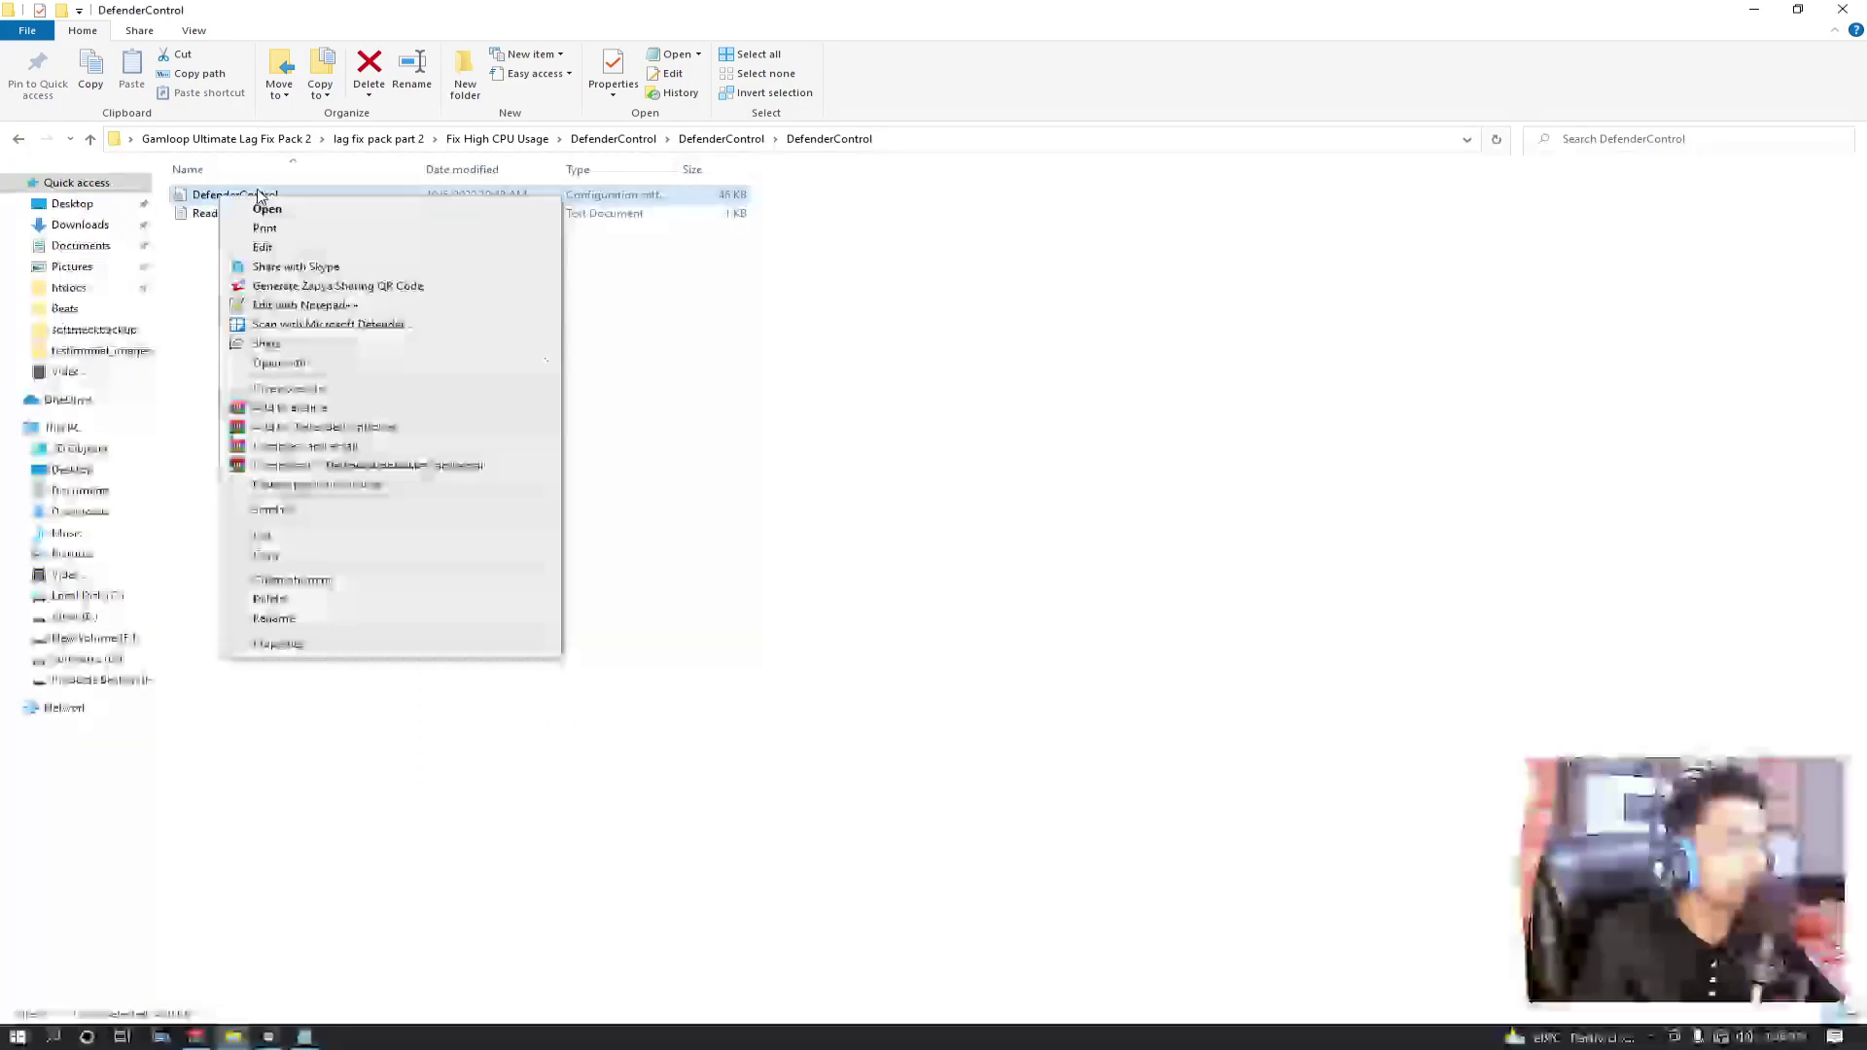
{"action": "left_click", "coordinate": [208, 214]}
{"action": "left_click", "coordinate": [20, 140]}
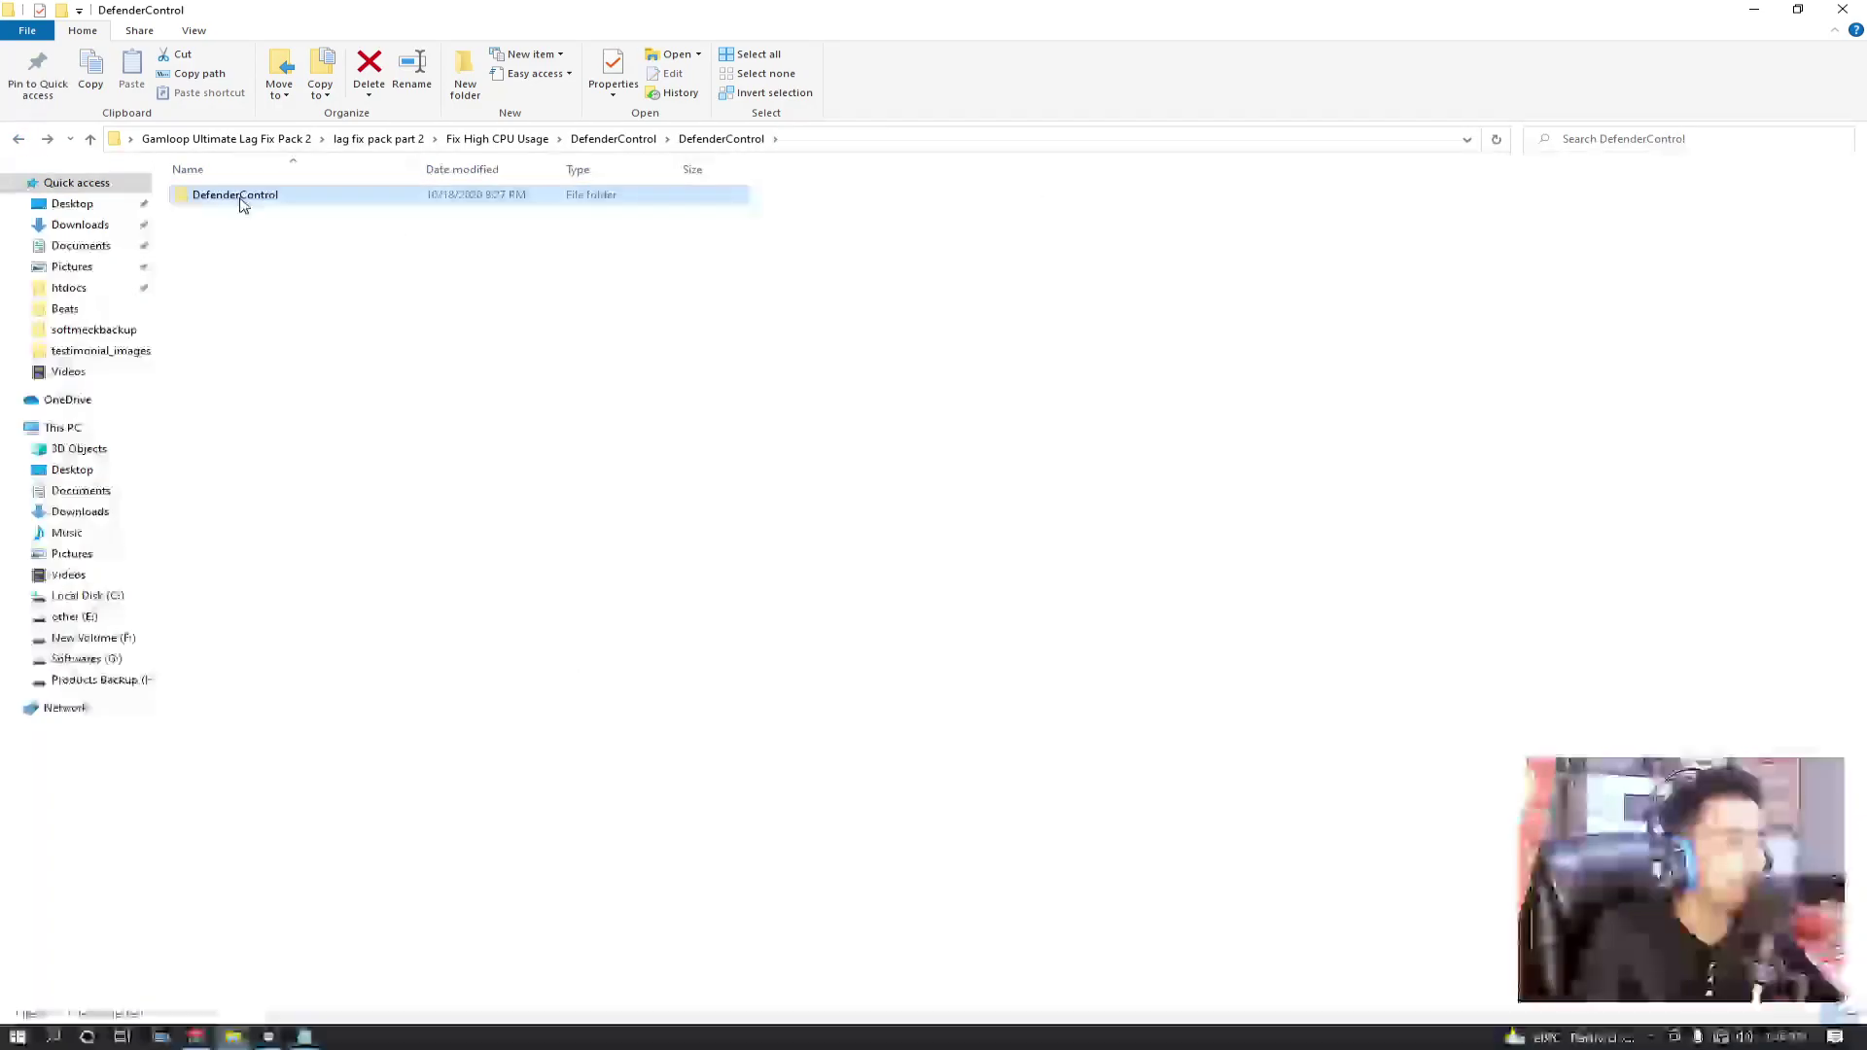
{"action": "left_click", "coordinate": [20, 140]}
{"action": "left_click", "coordinate": [20, 140]}
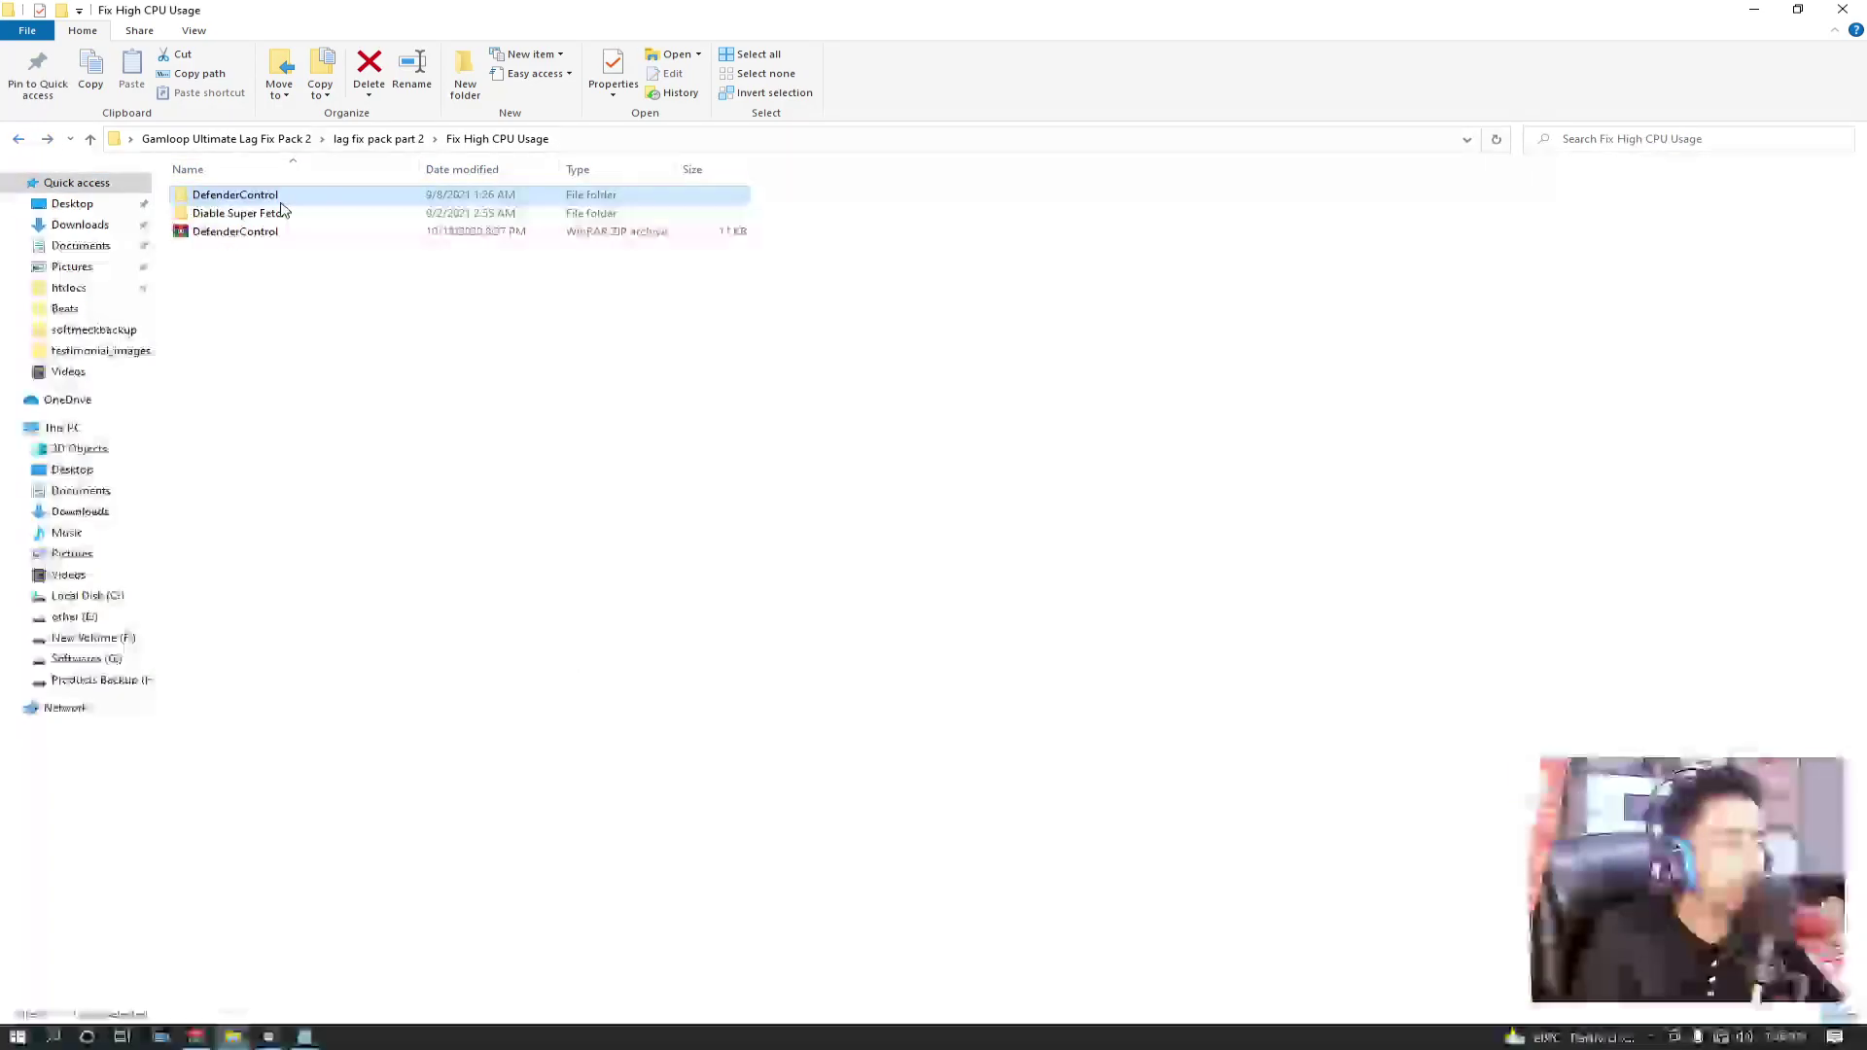
{"action": "key", "text": "Down"}
{"action": "key", "text": "Return"}
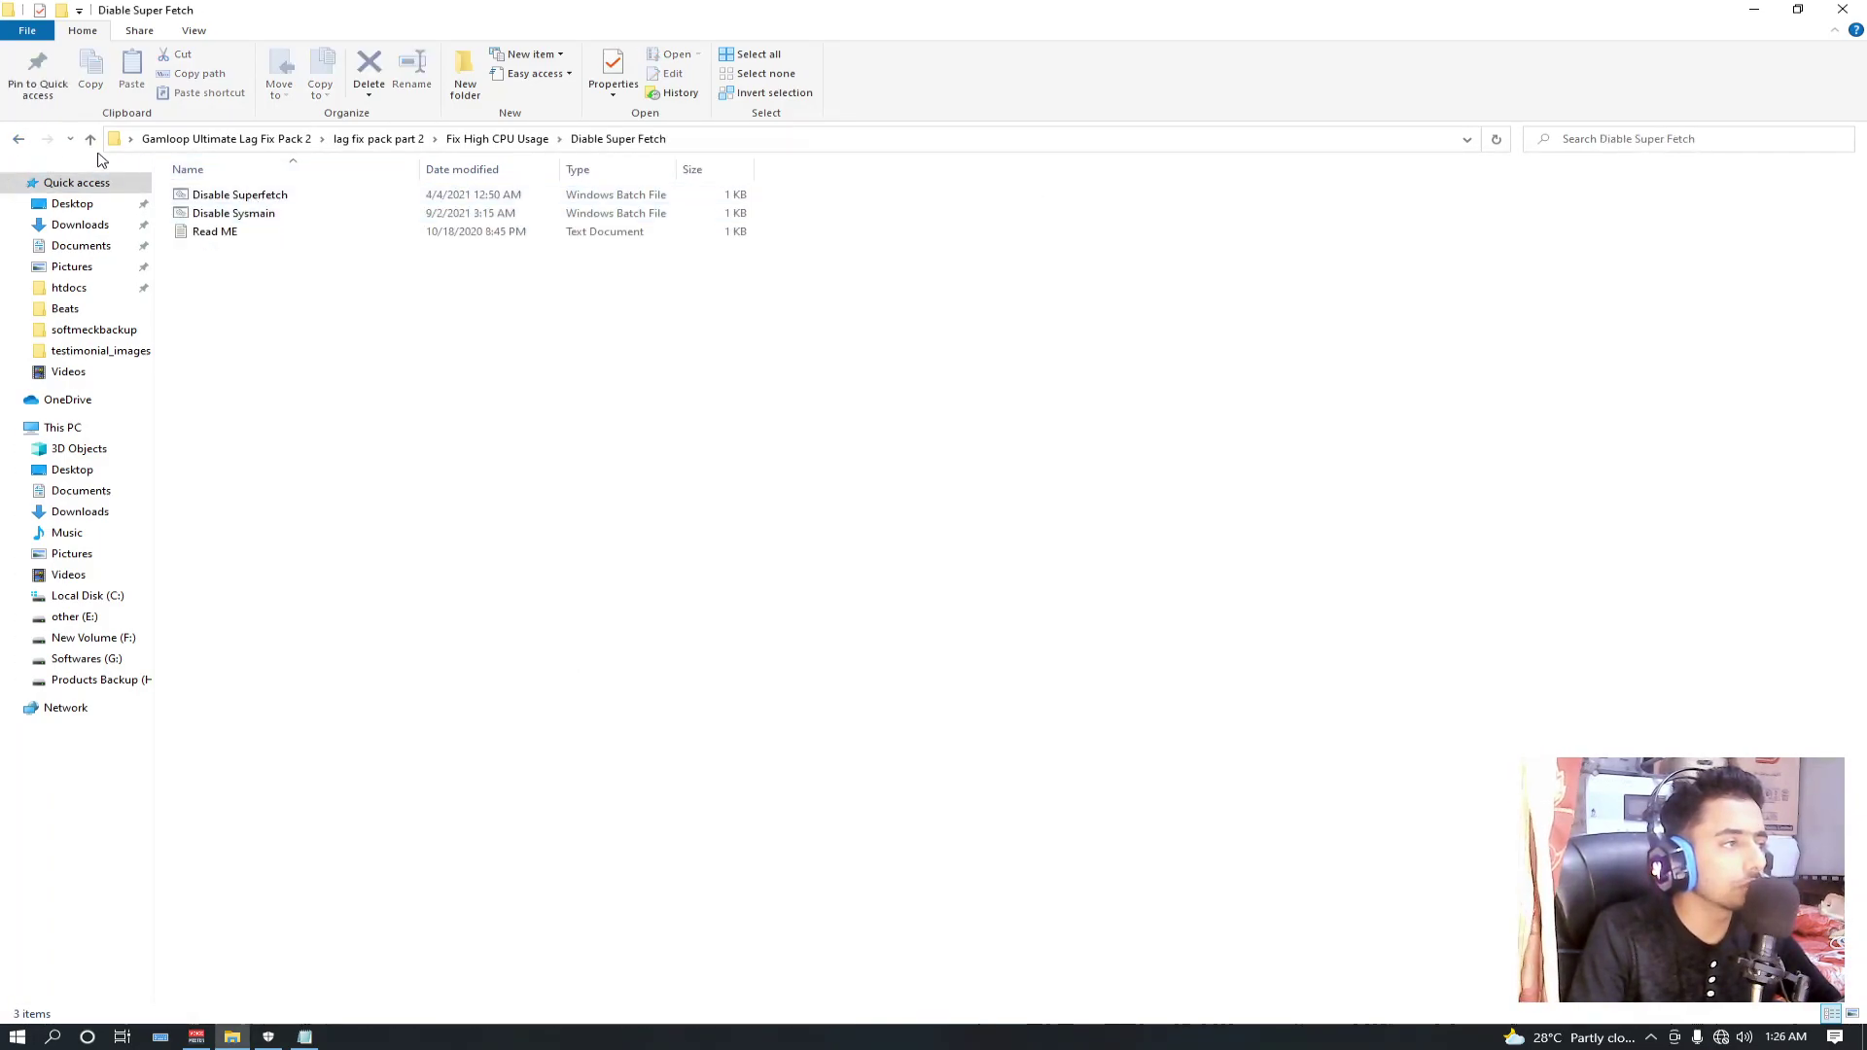
{"action": "left_click", "coordinate": [19, 140]}
Browse DefenderControl.zip in WinRAR down to its innermost folder, then close the archive and the open DefenderControl text file
{"action": "double_click", "coordinate": [223, 232]}
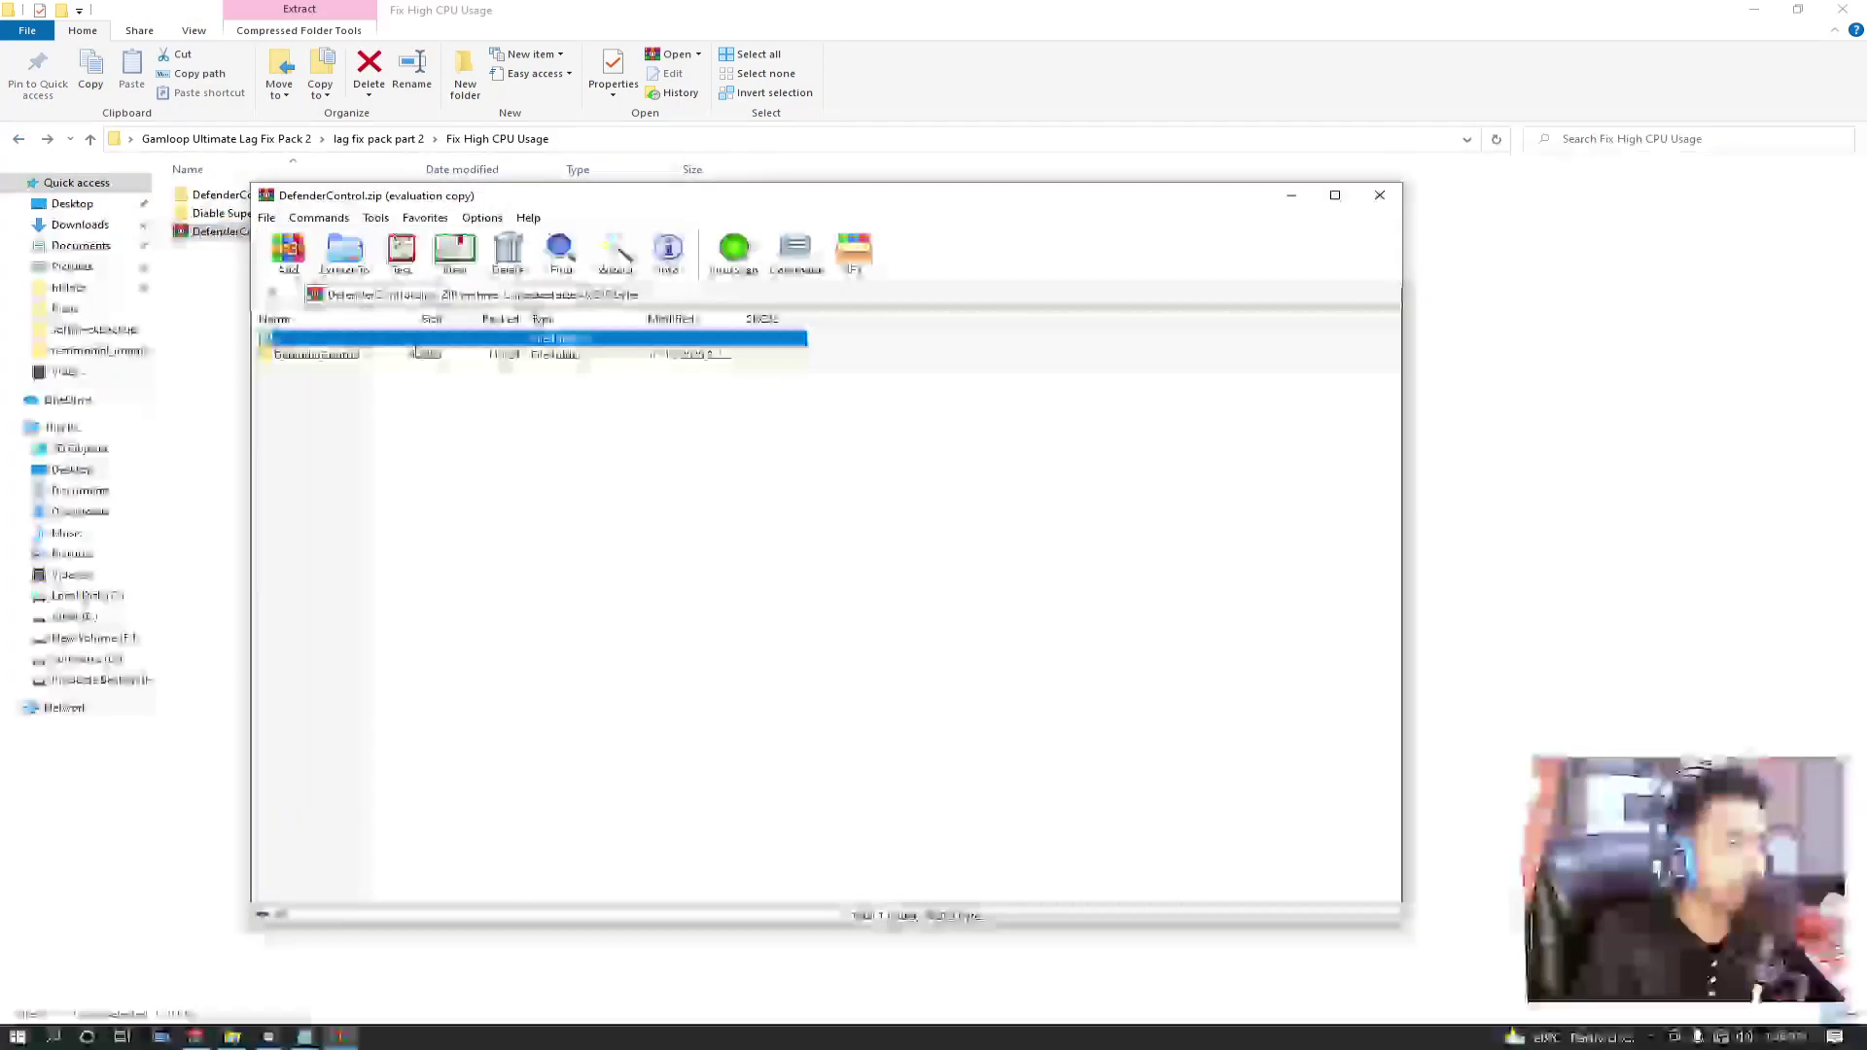
{"action": "double_click", "coordinate": [415, 344]}
{"action": "left_click", "coordinate": [411, 354]}
{"action": "double_click", "coordinate": [399, 358]}
{"action": "double_click", "coordinate": [387, 358]}
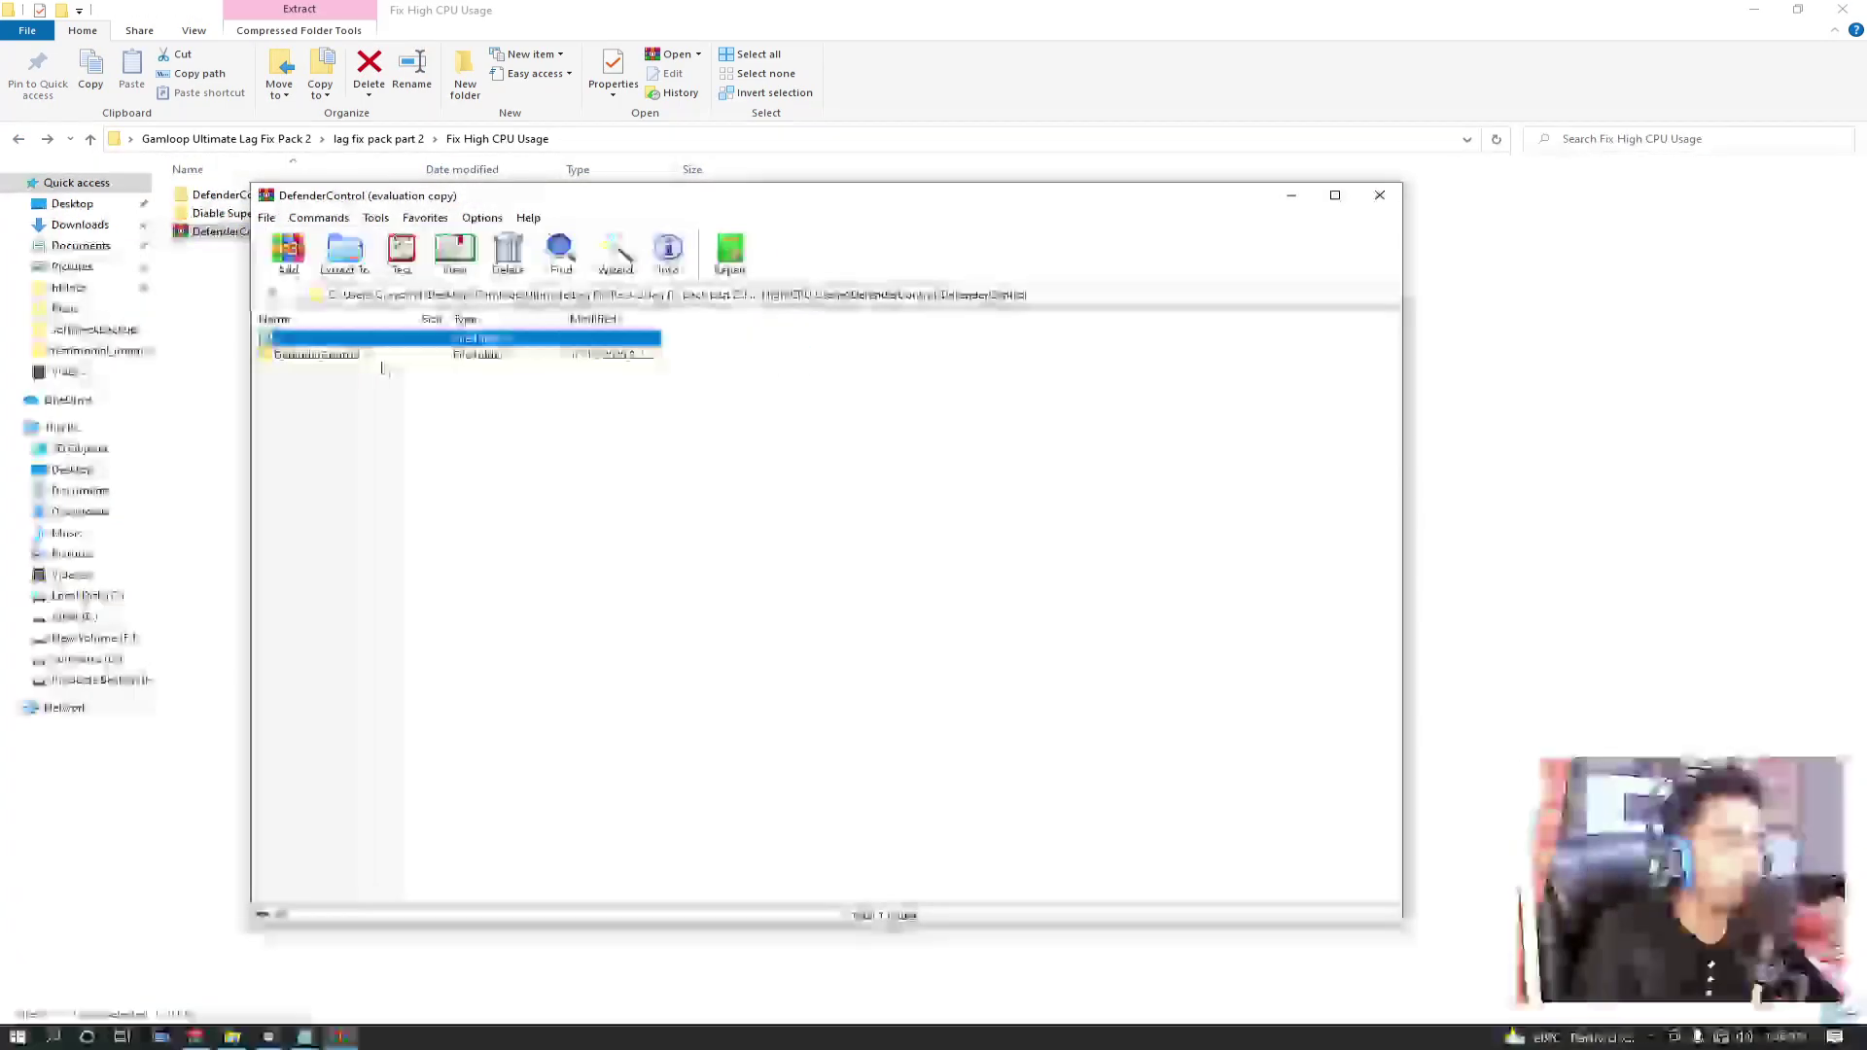
{"action": "double_click", "coordinate": [378, 358]}
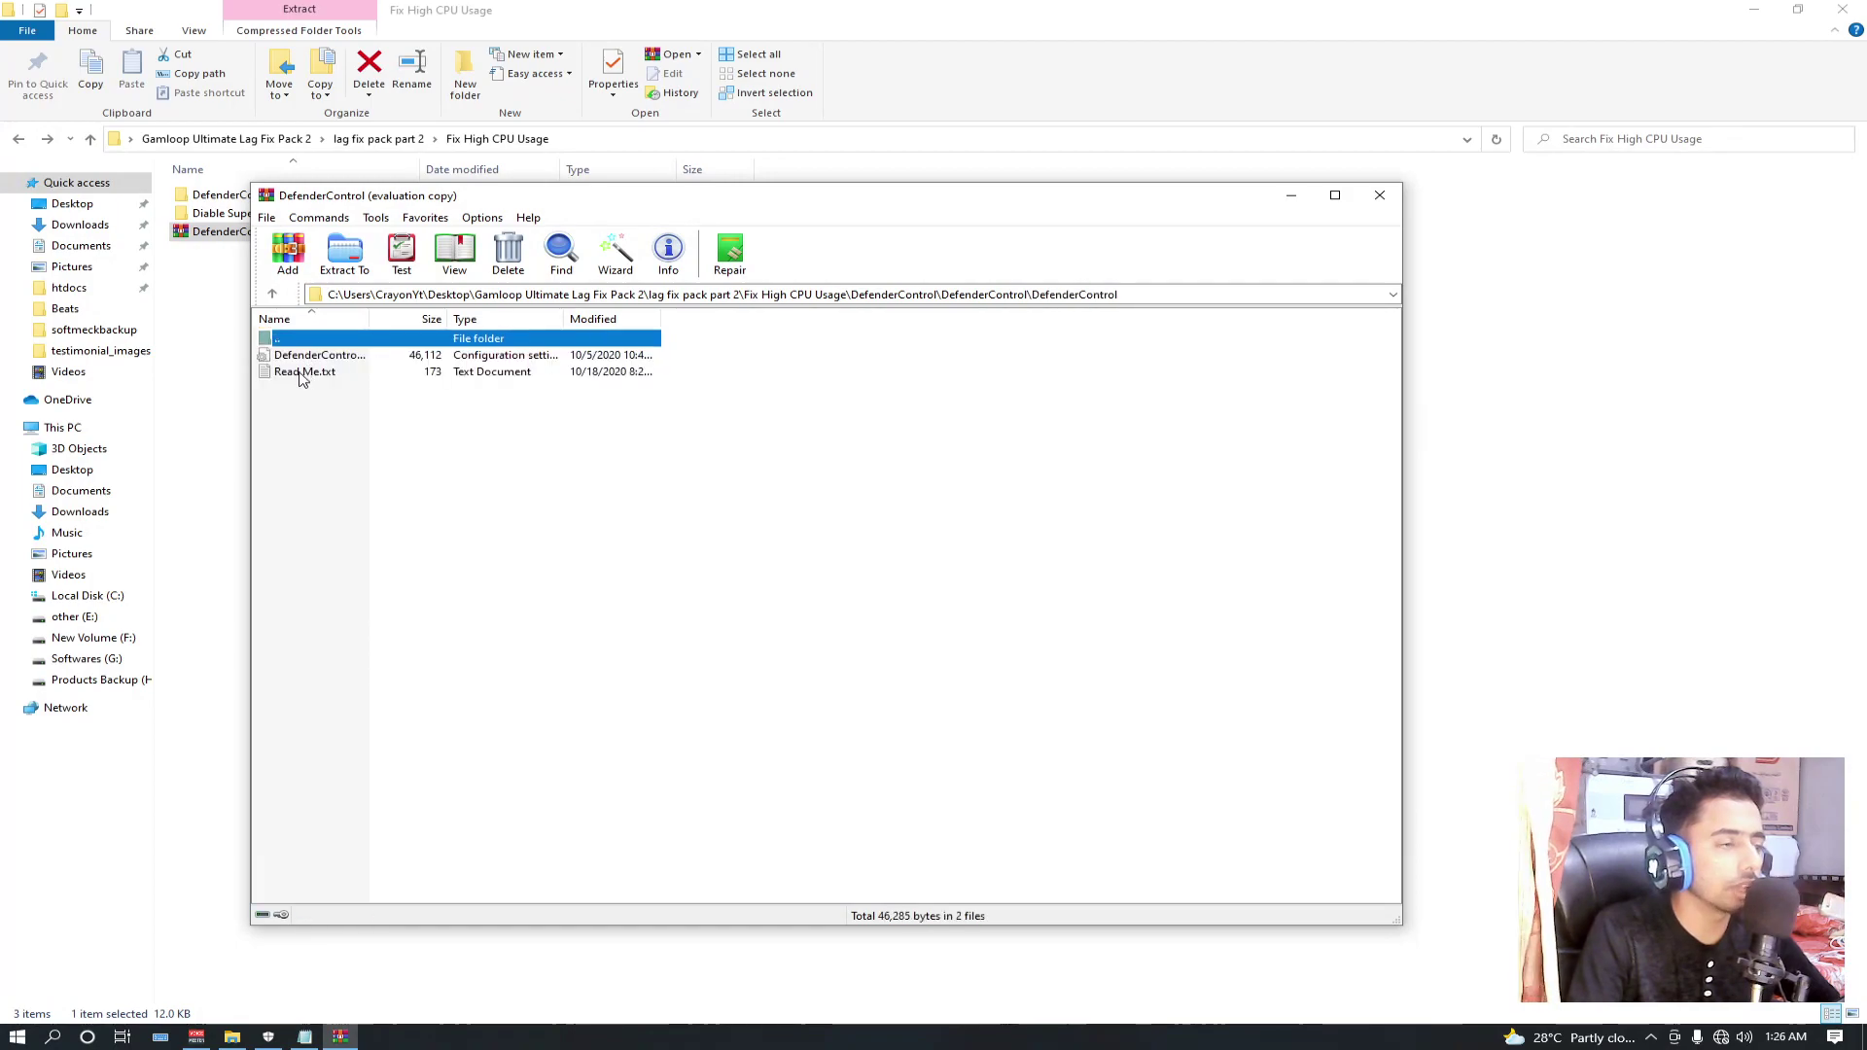
{"action": "left_click", "coordinate": [1336, 195]}
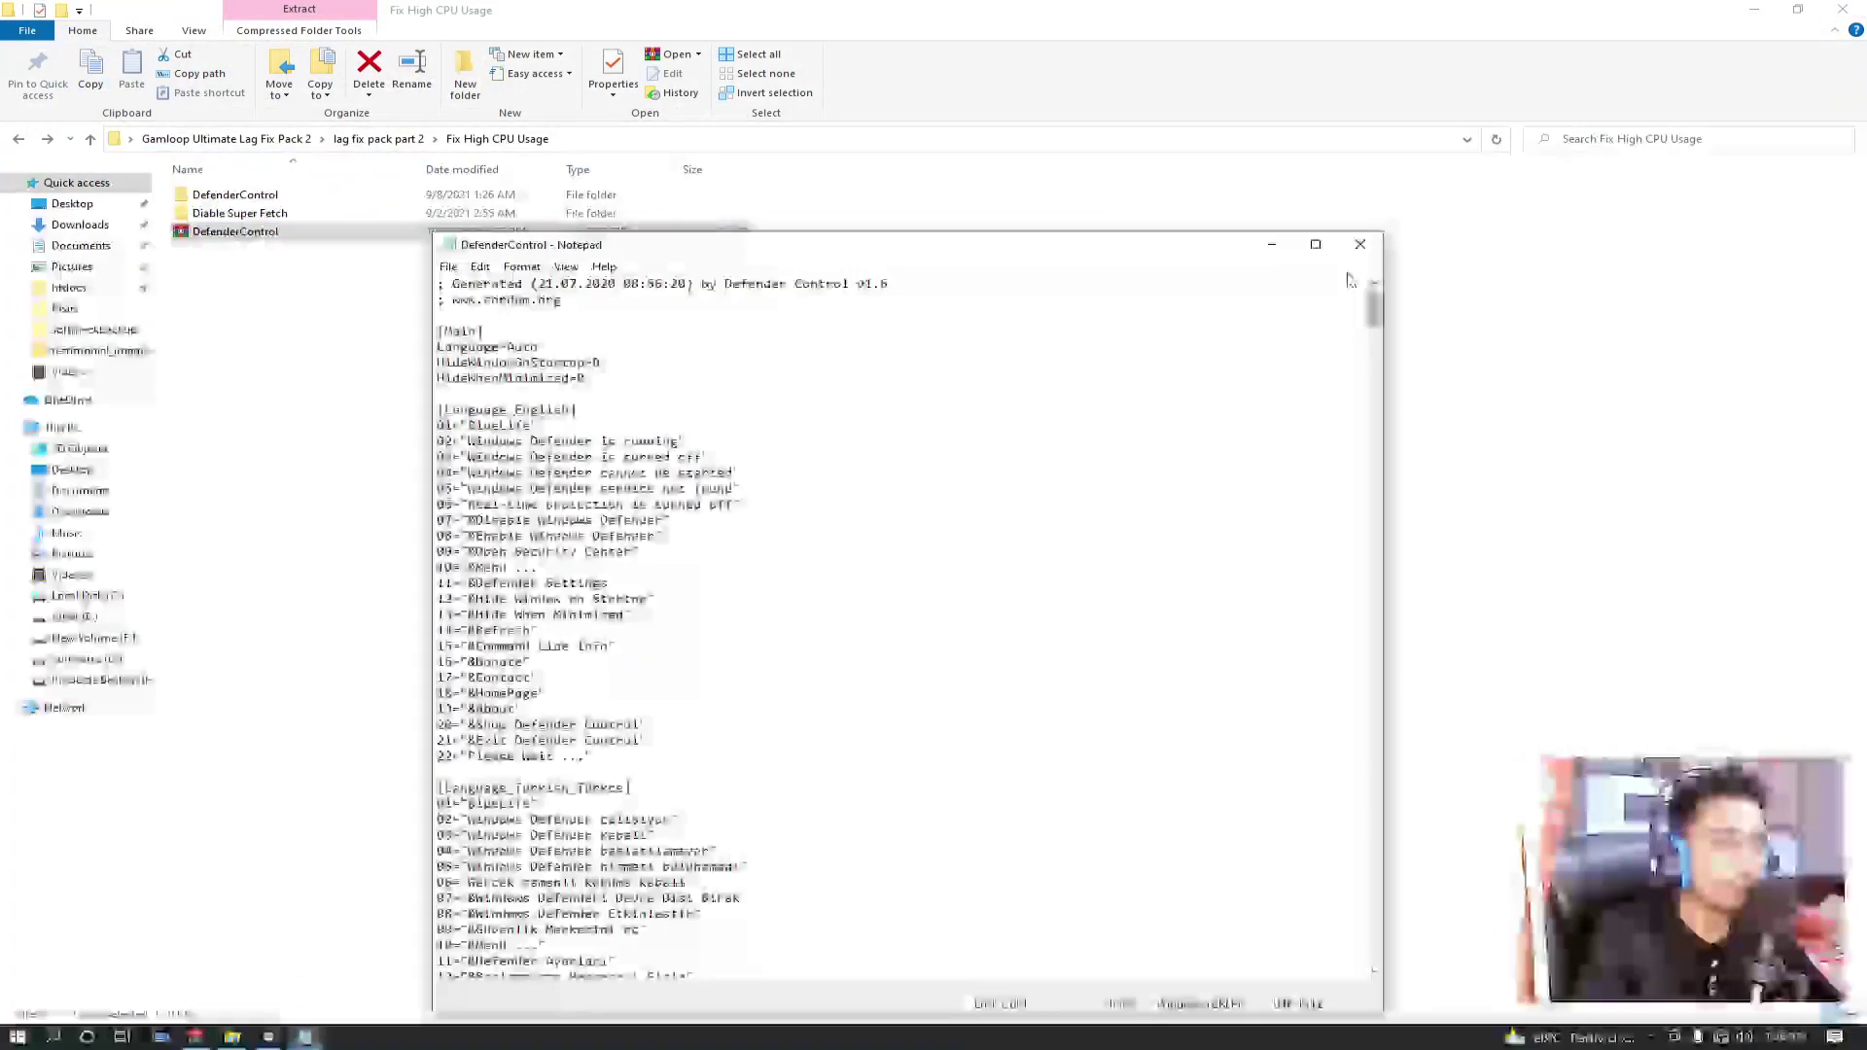
{"action": "left_click", "coordinate": [1374, 249]}
Return to the lag fix pack part 2 folder and turn real-time protection back on in Windows Security
{"action": "left_click", "coordinate": [269, 1037]}
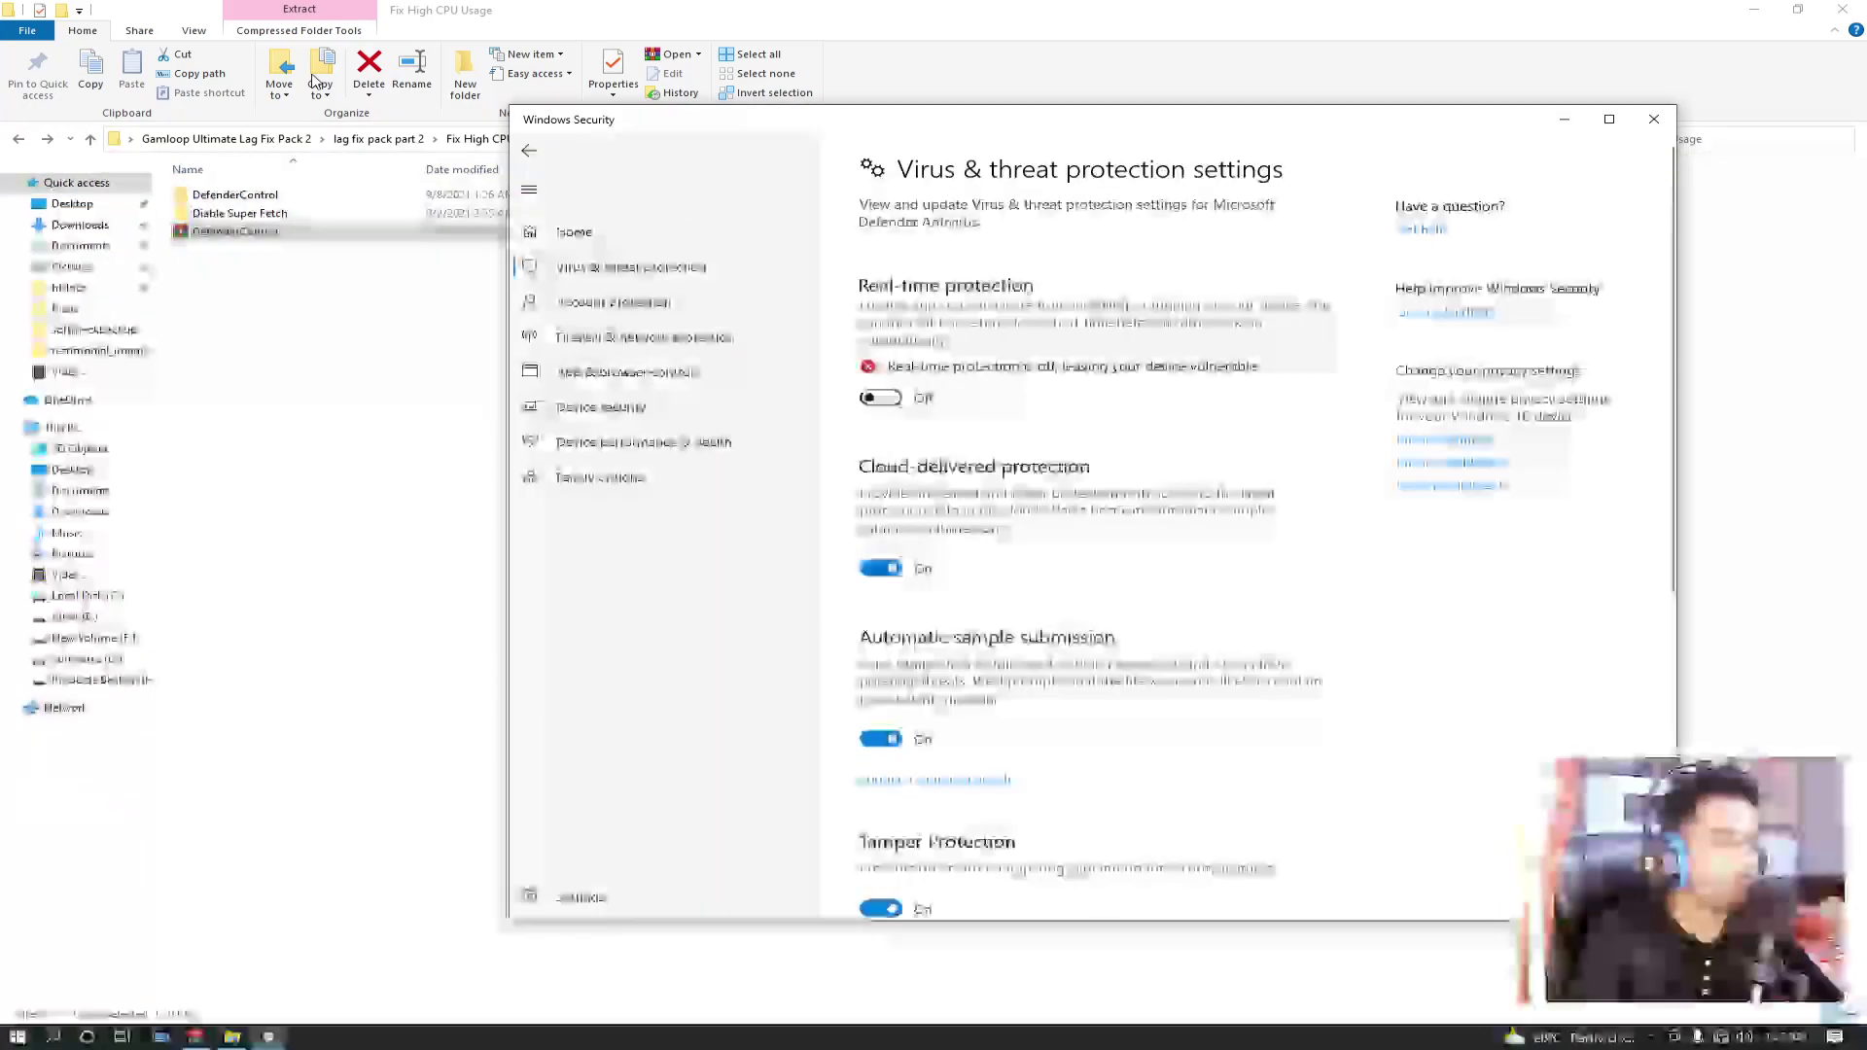
{"action": "left_click", "coordinate": [18, 141]}
{"action": "key", "text": "alt+Tab"}
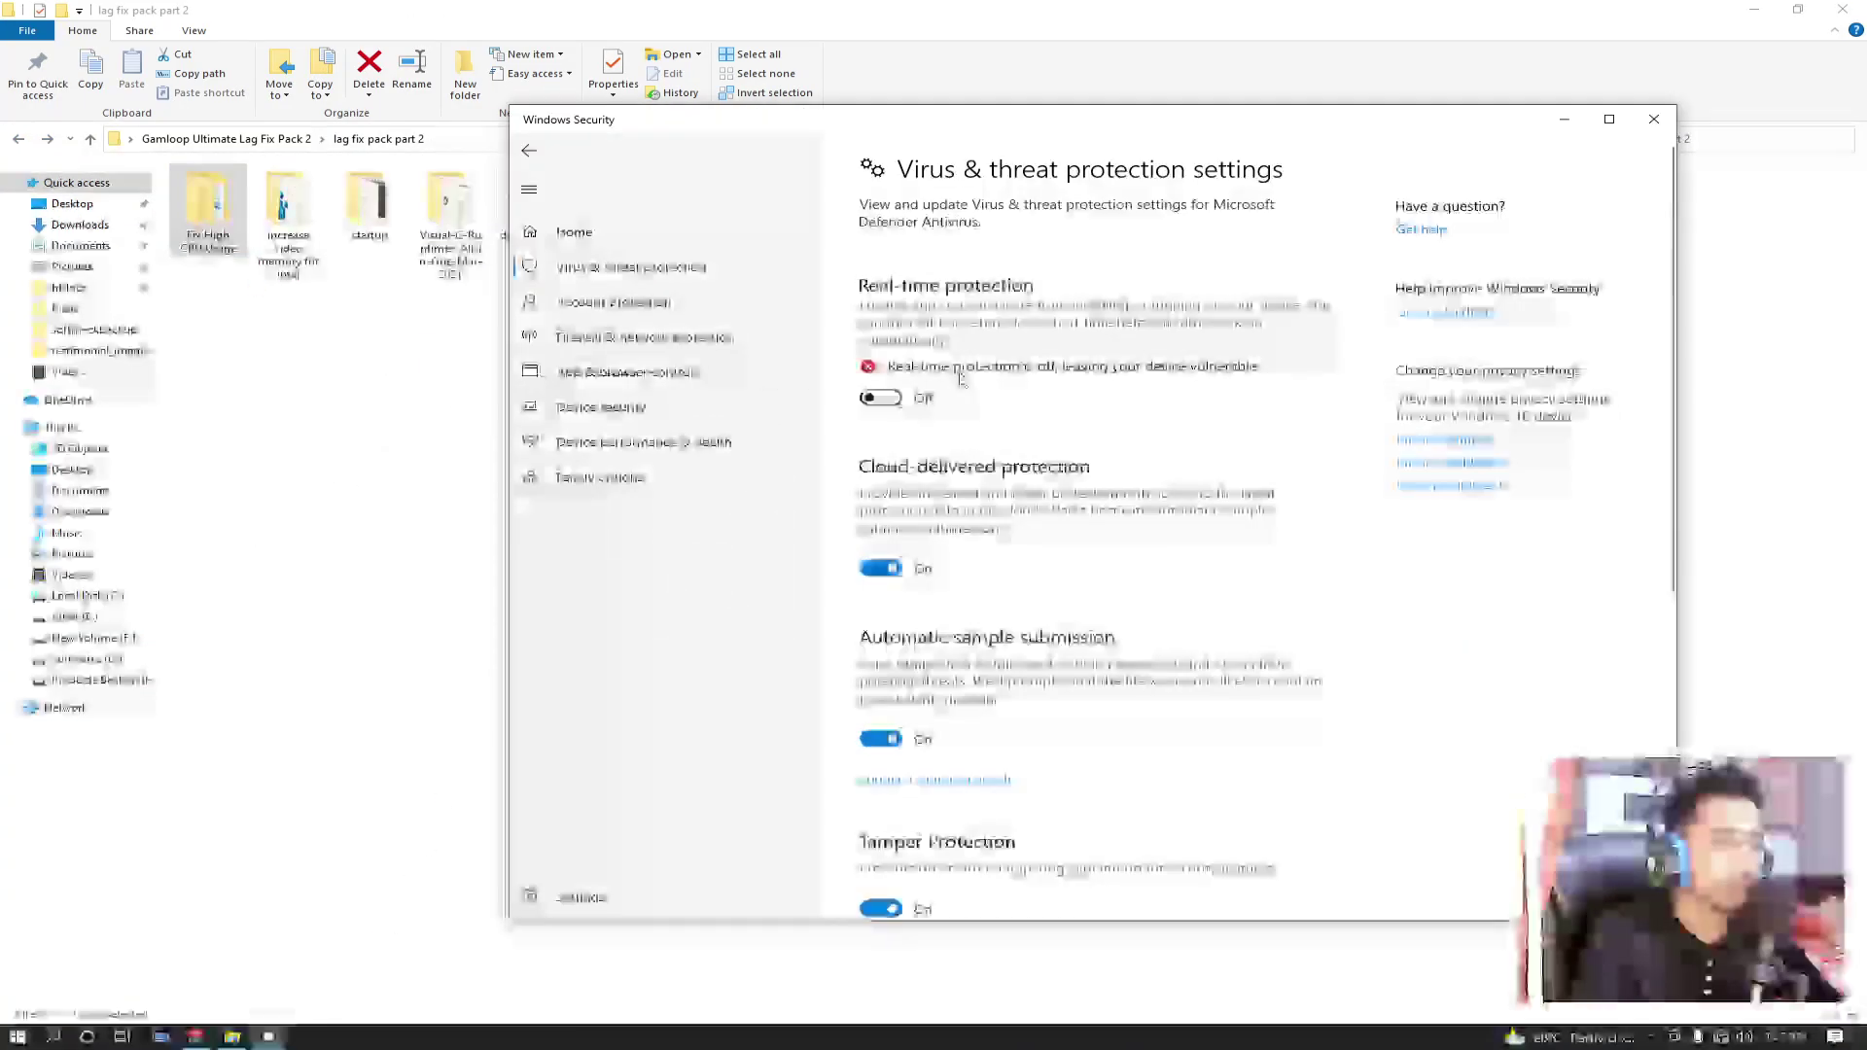
{"action": "left_click", "coordinate": [881, 399]}
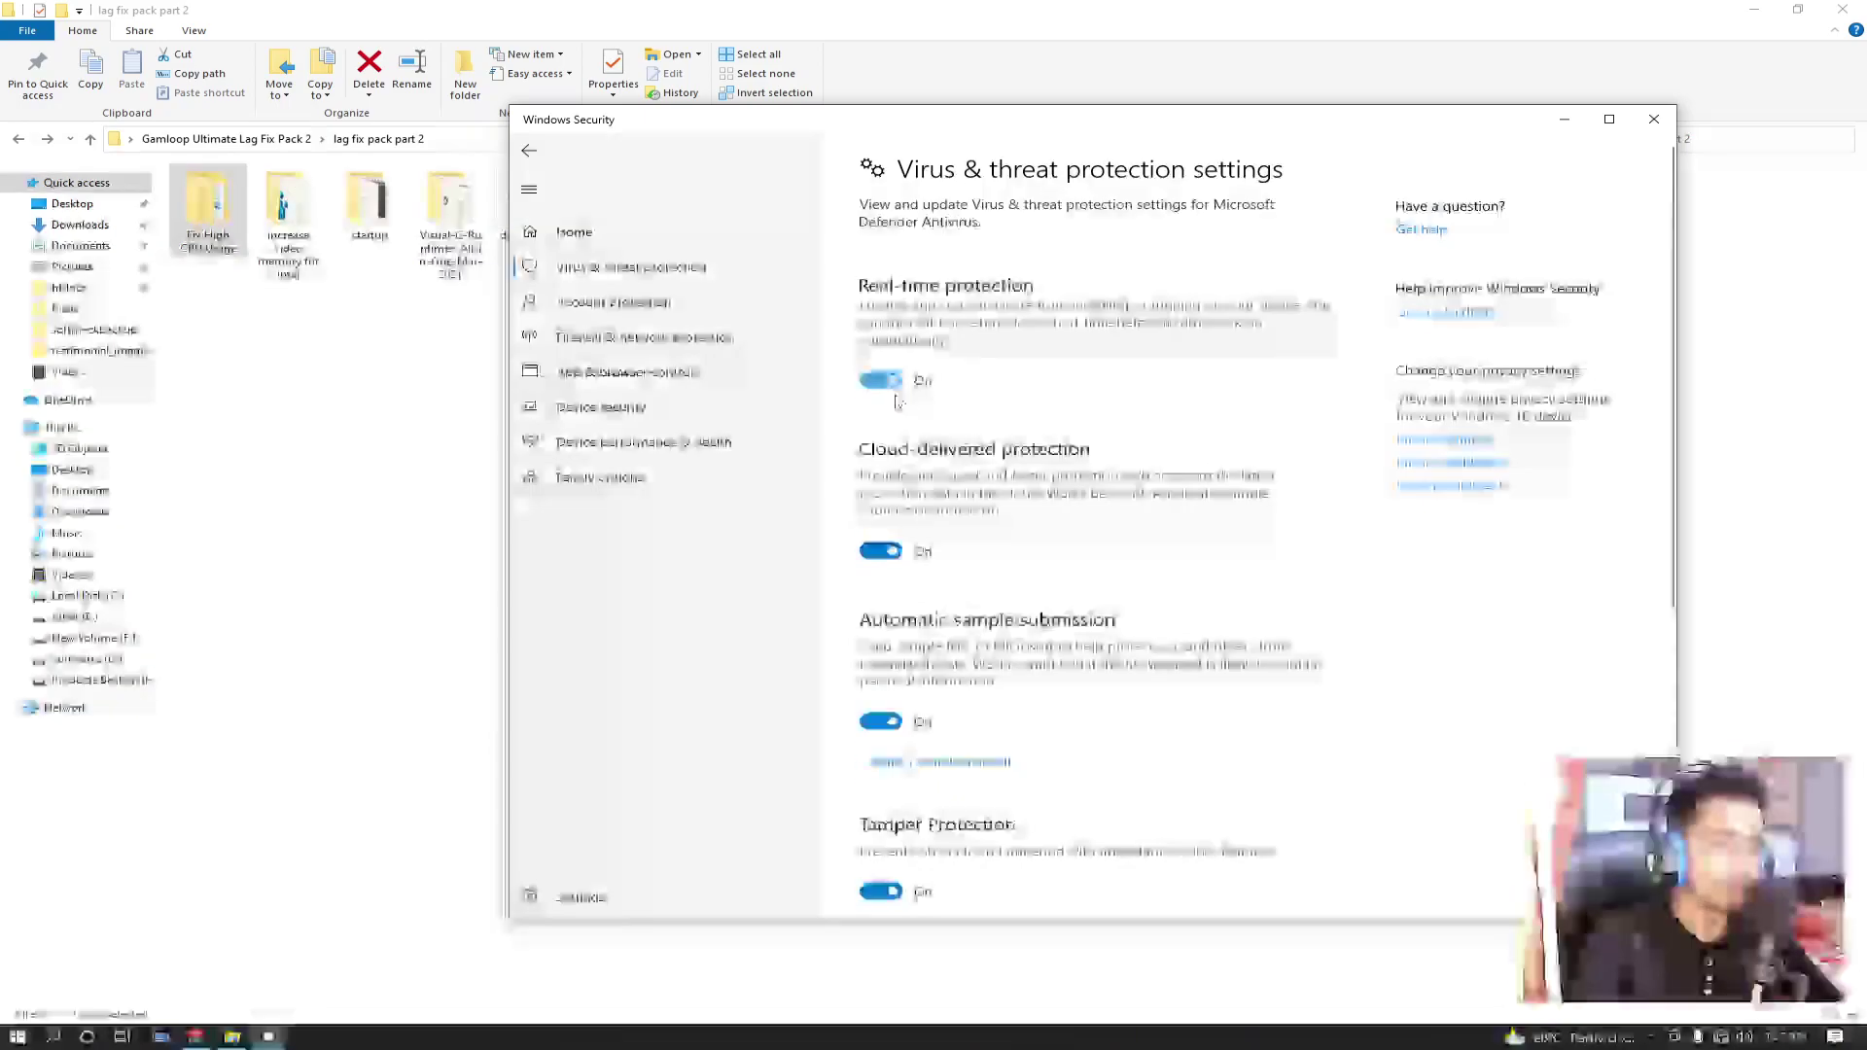
{"action": "left_click", "coordinate": [893, 380]}
{"action": "left_click", "coordinate": [895, 400]}
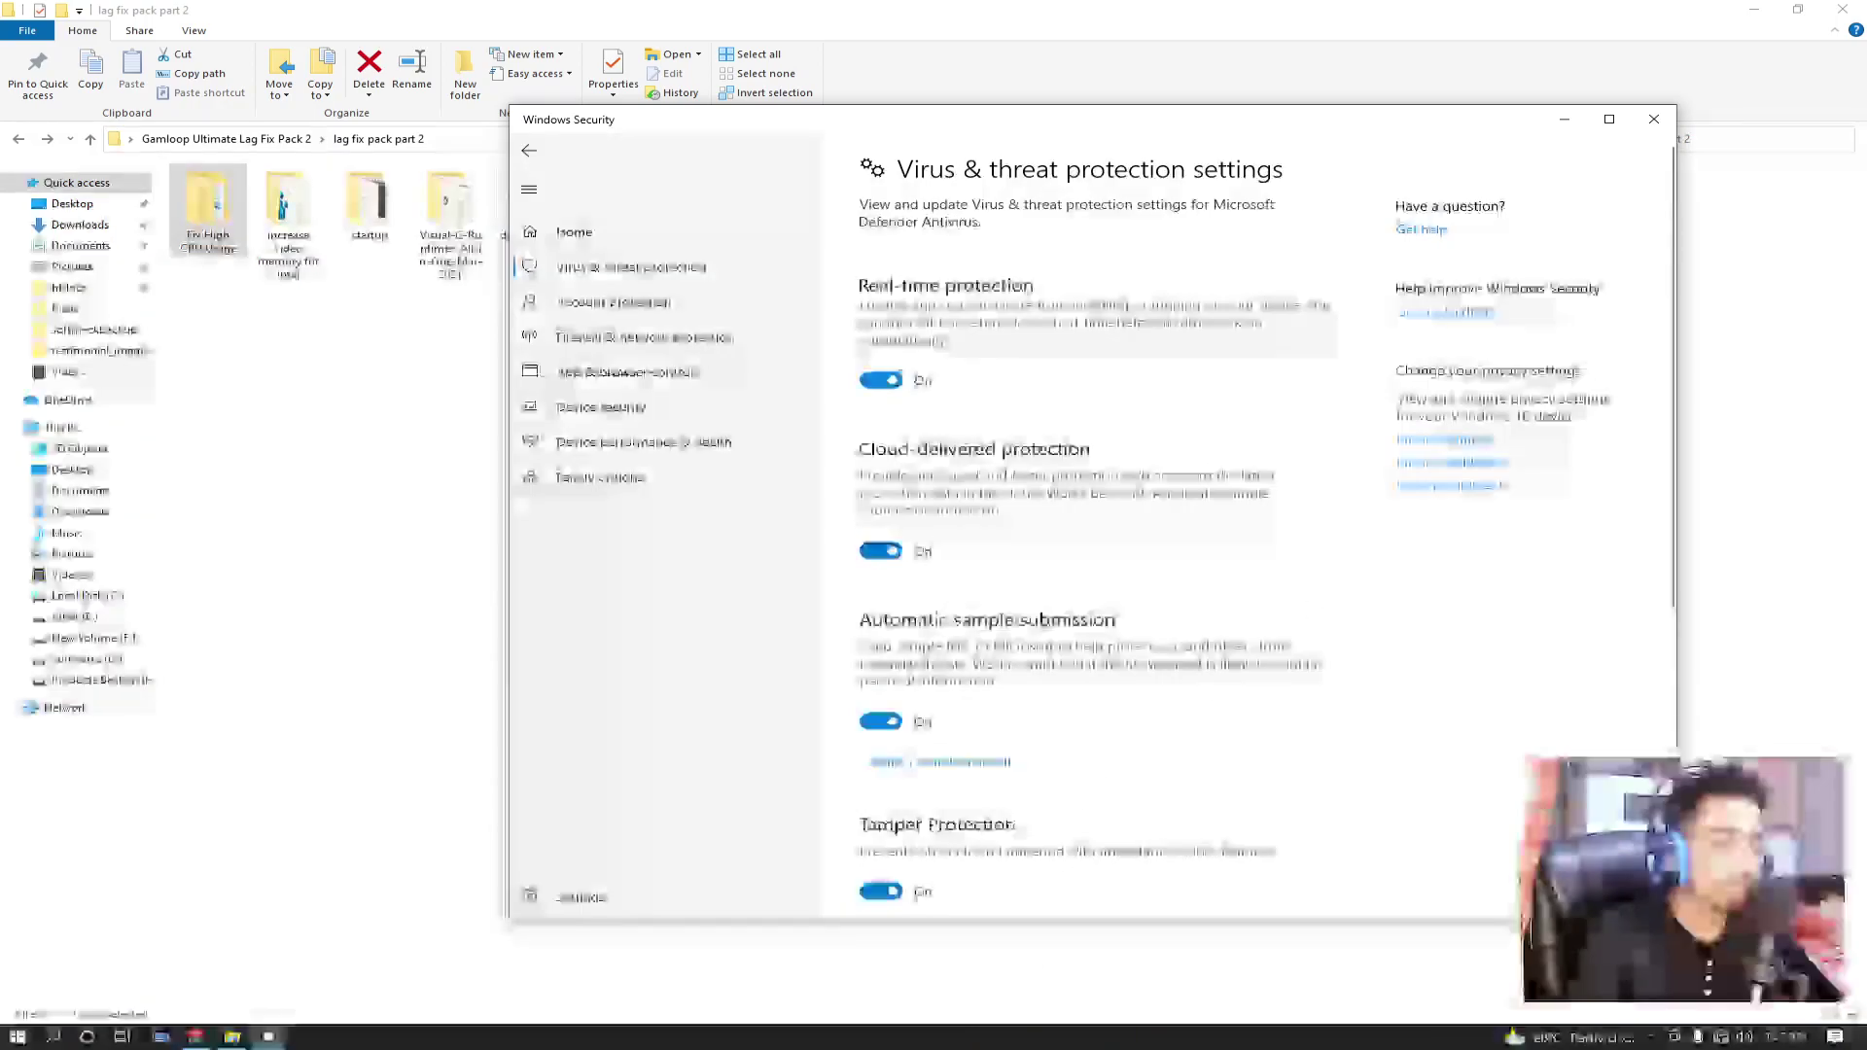
Examine the running processes in Task Manager sorted by CPU usage, then close Task Manager and Windows Security
{"action": "right_click", "coordinate": [1026, 1036]}
{"action": "left_click", "coordinate": [1058, 970]}
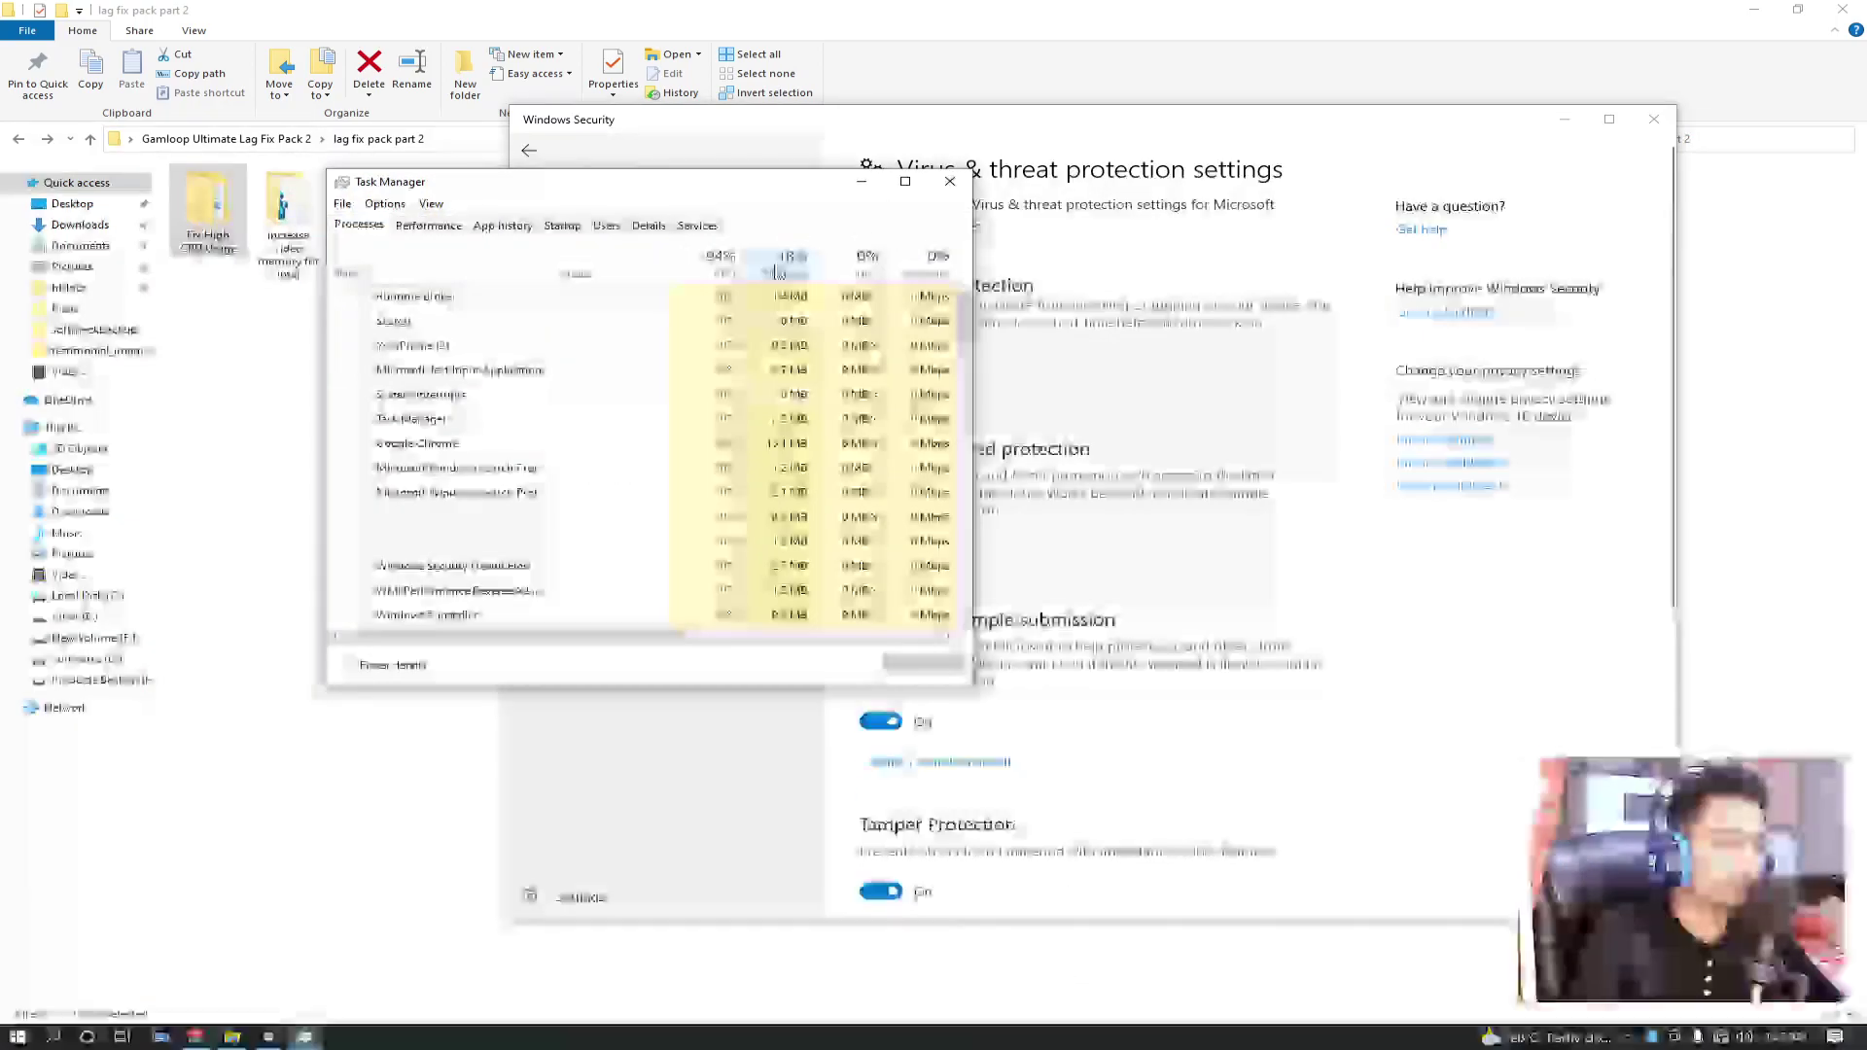
{"action": "left_click", "coordinate": [559, 301]}
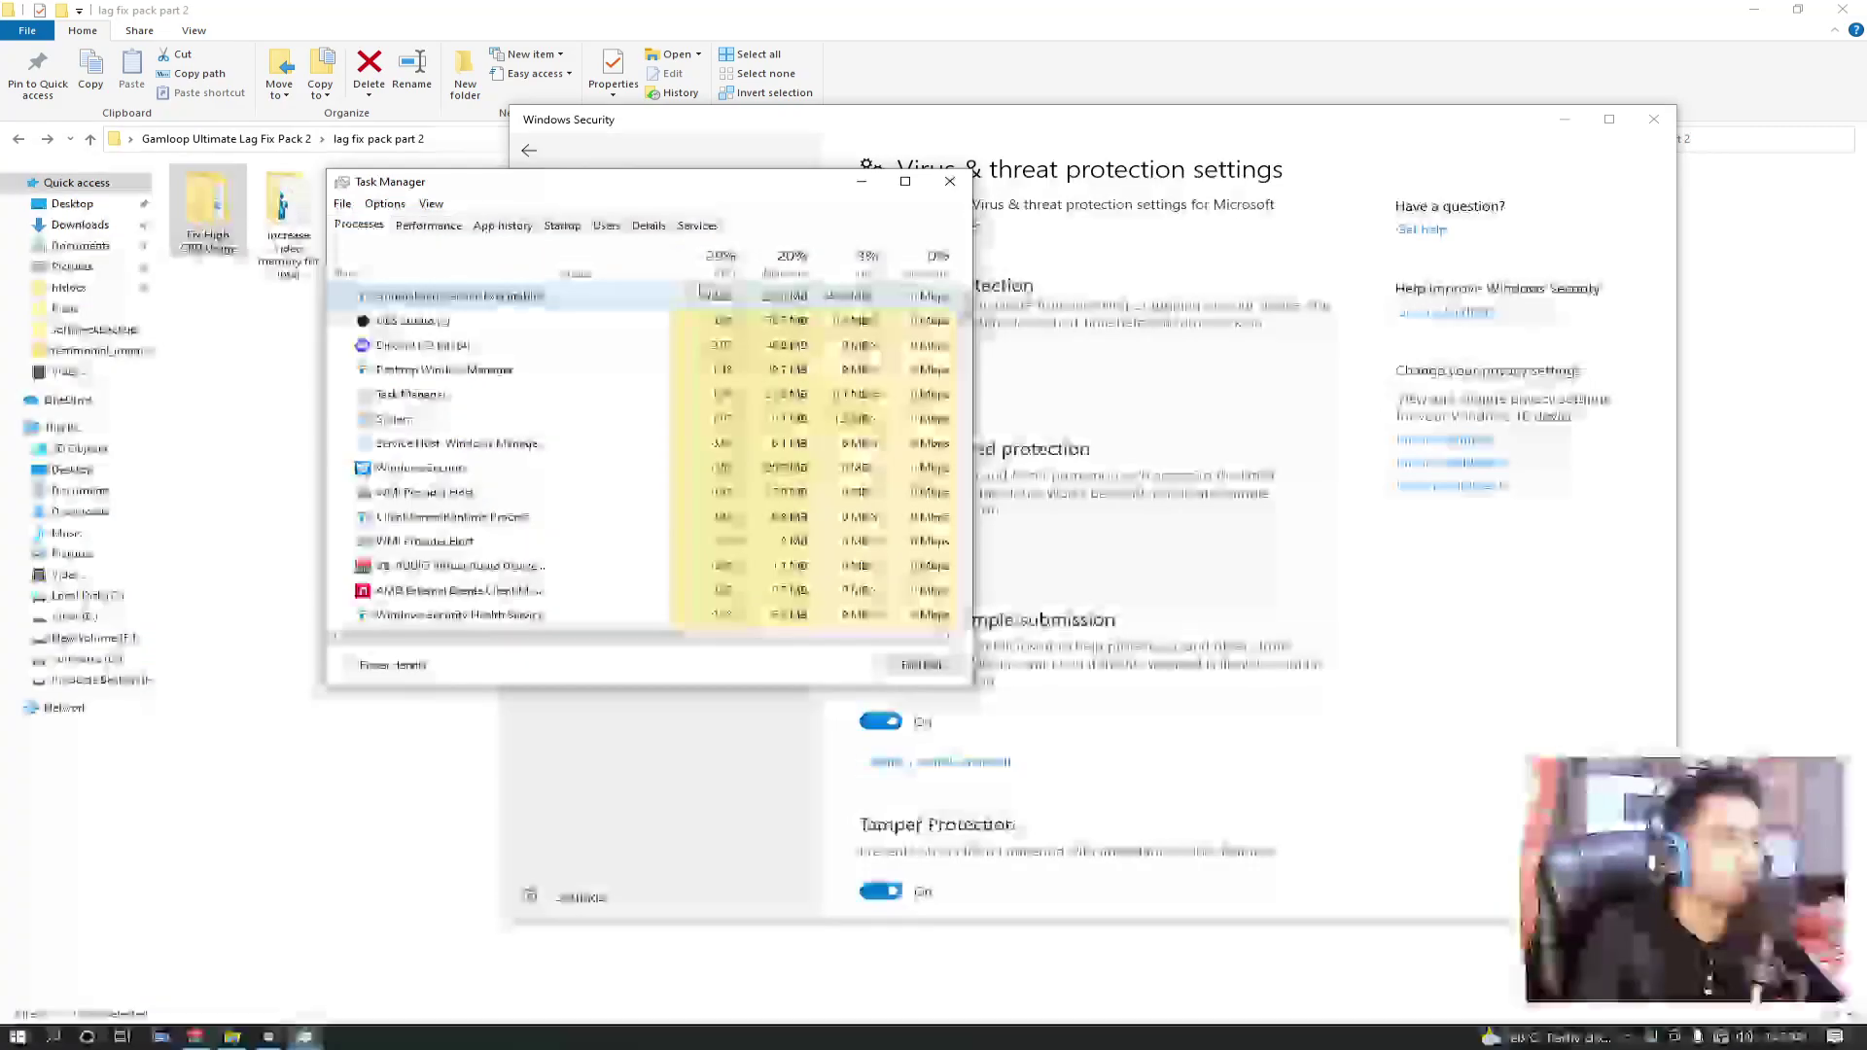
{"action": "left_click", "coordinate": [729, 263]}
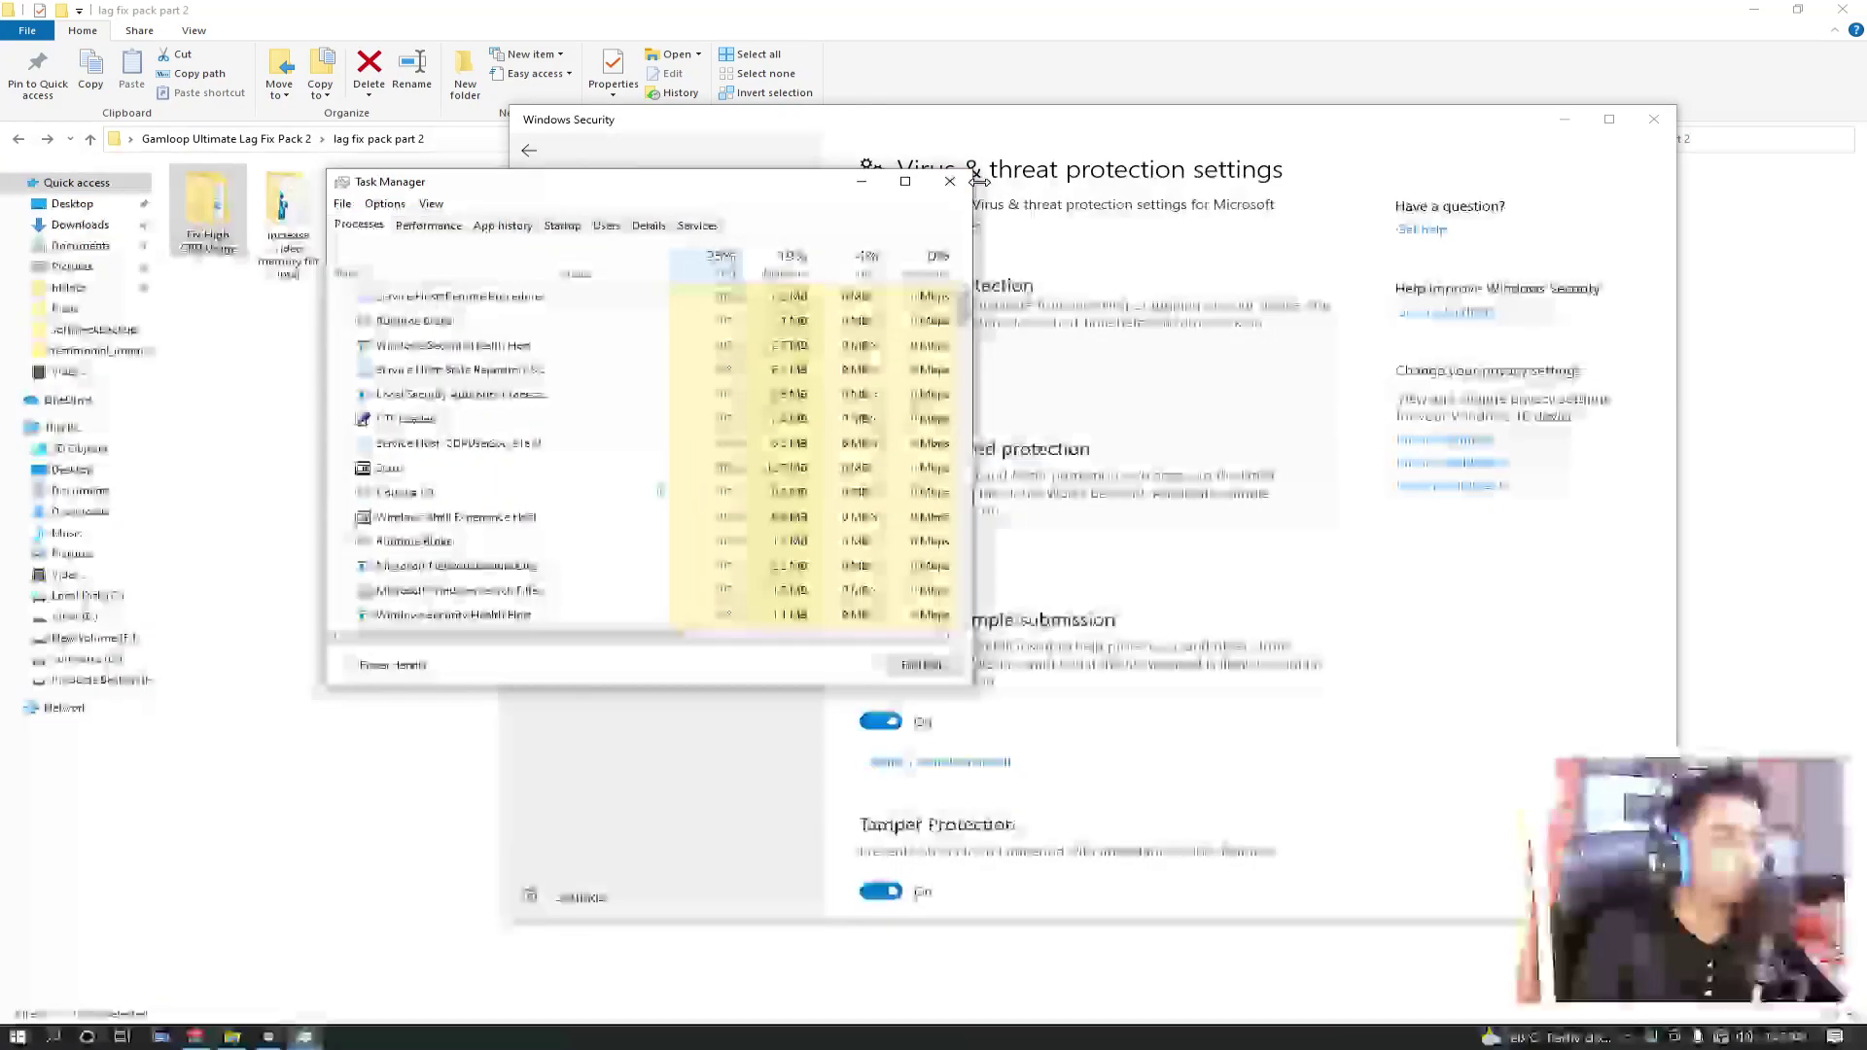
{"action": "left_click_drag", "start_coordinate": [978, 181], "coordinate": [929, 181]}
{"action": "left_click", "coordinate": [720, 264]}
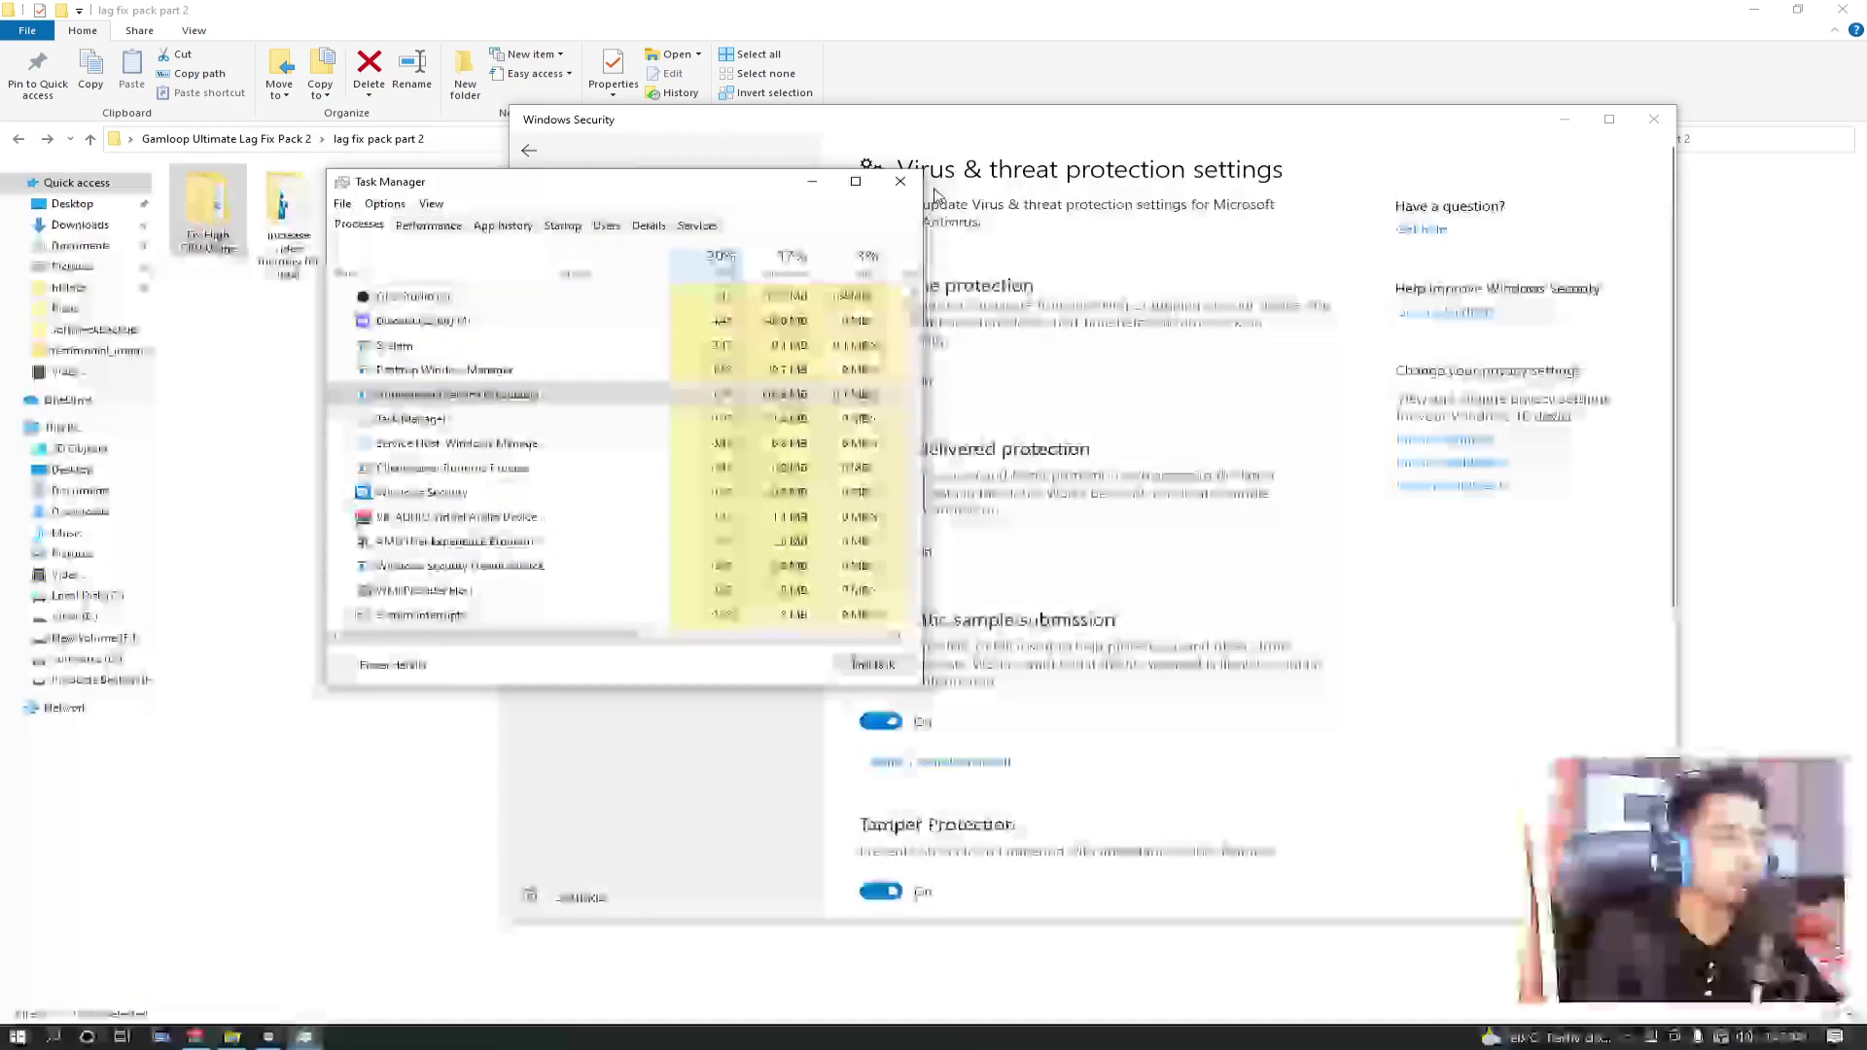
{"action": "left_click", "coordinate": [900, 182]}
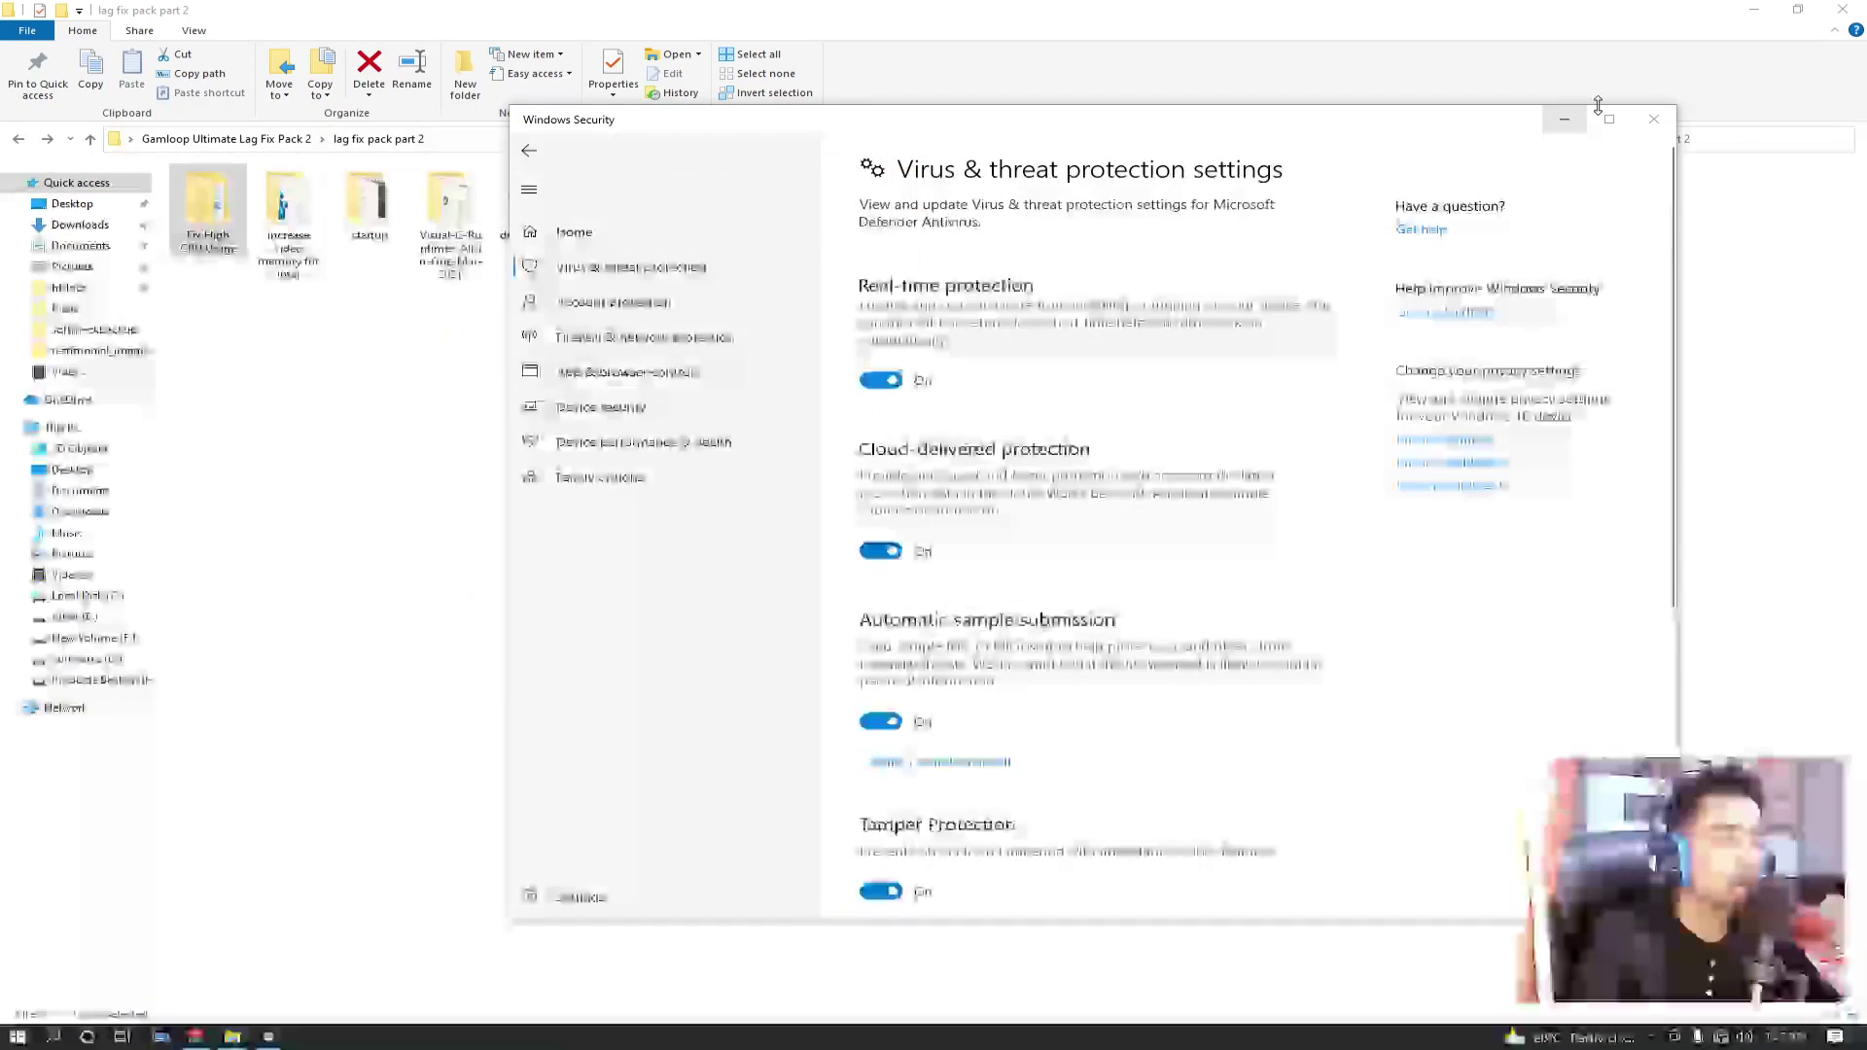
{"action": "left_click", "coordinate": [1653, 119]}
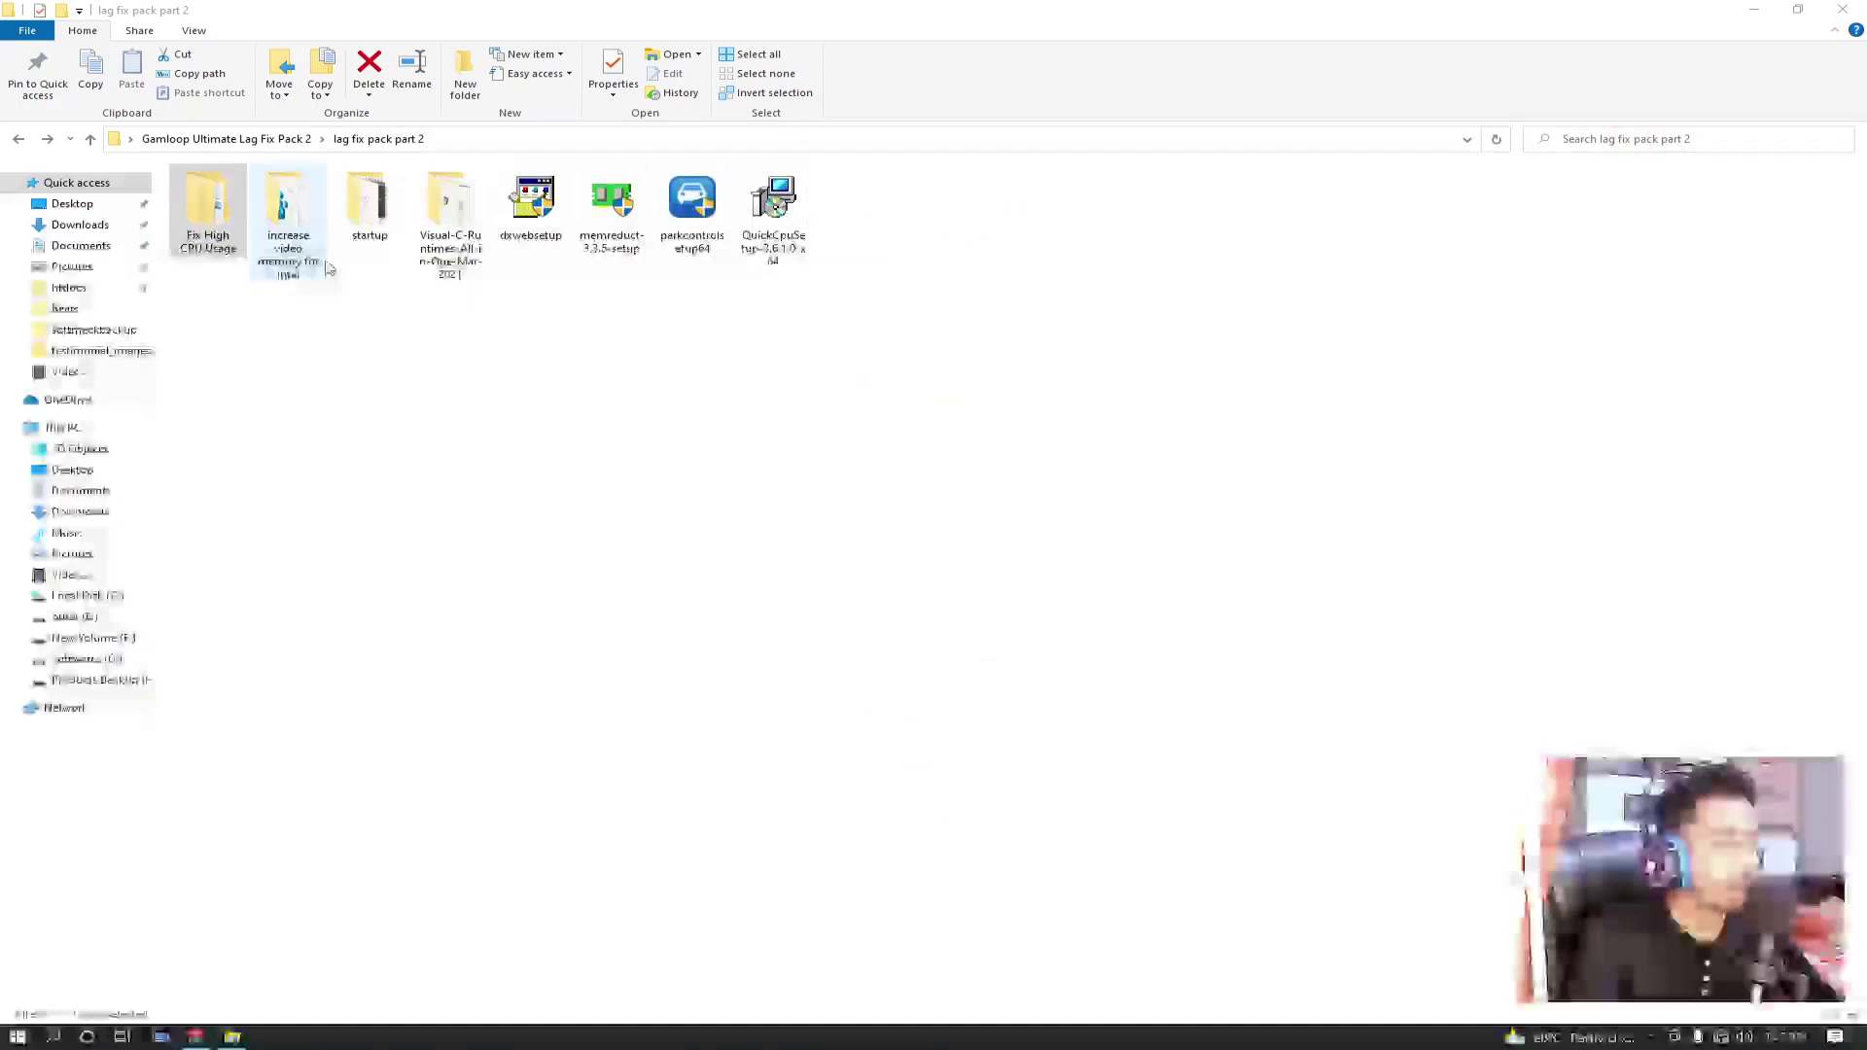
Open the increase video memory for Intel folder and view the 4 GB RAM registry file in Notepad
{"action": "left_click", "coordinate": [395, 342]}
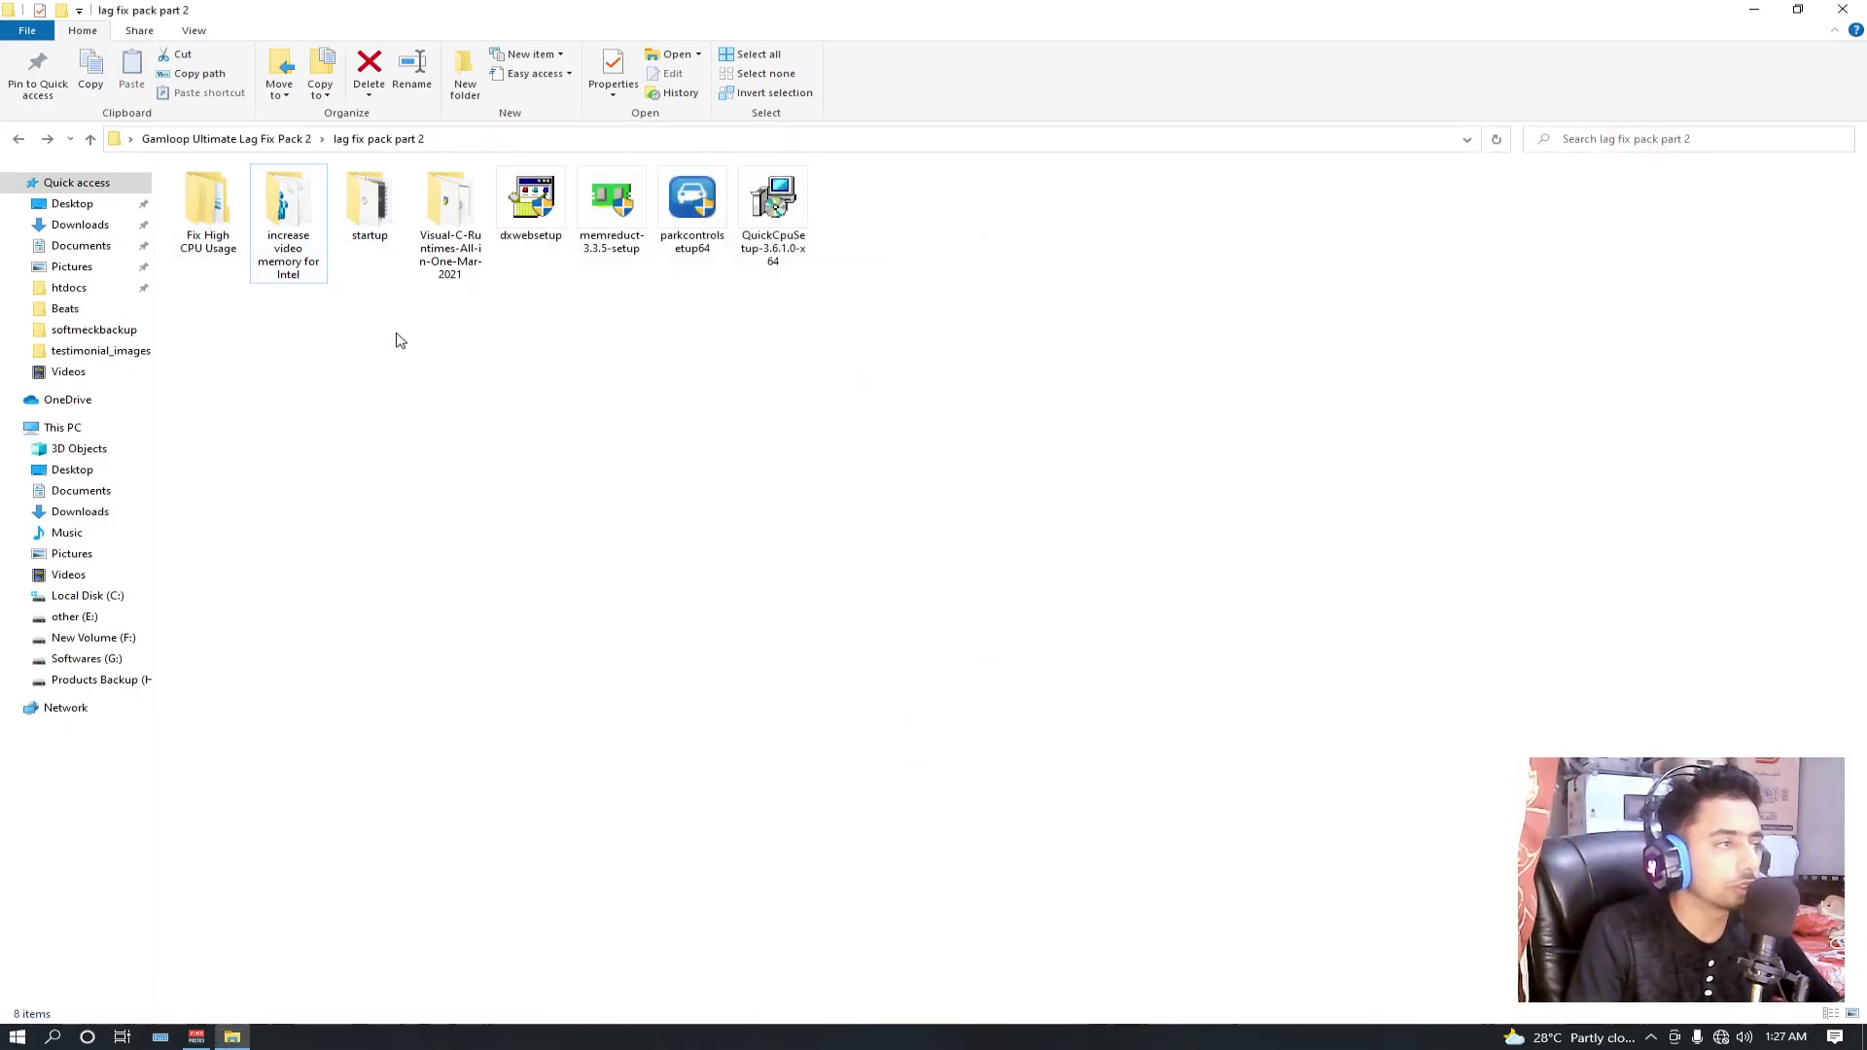
{"action": "double_click", "coordinate": [313, 229]}
{"action": "left_click", "coordinate": [203, 194]}
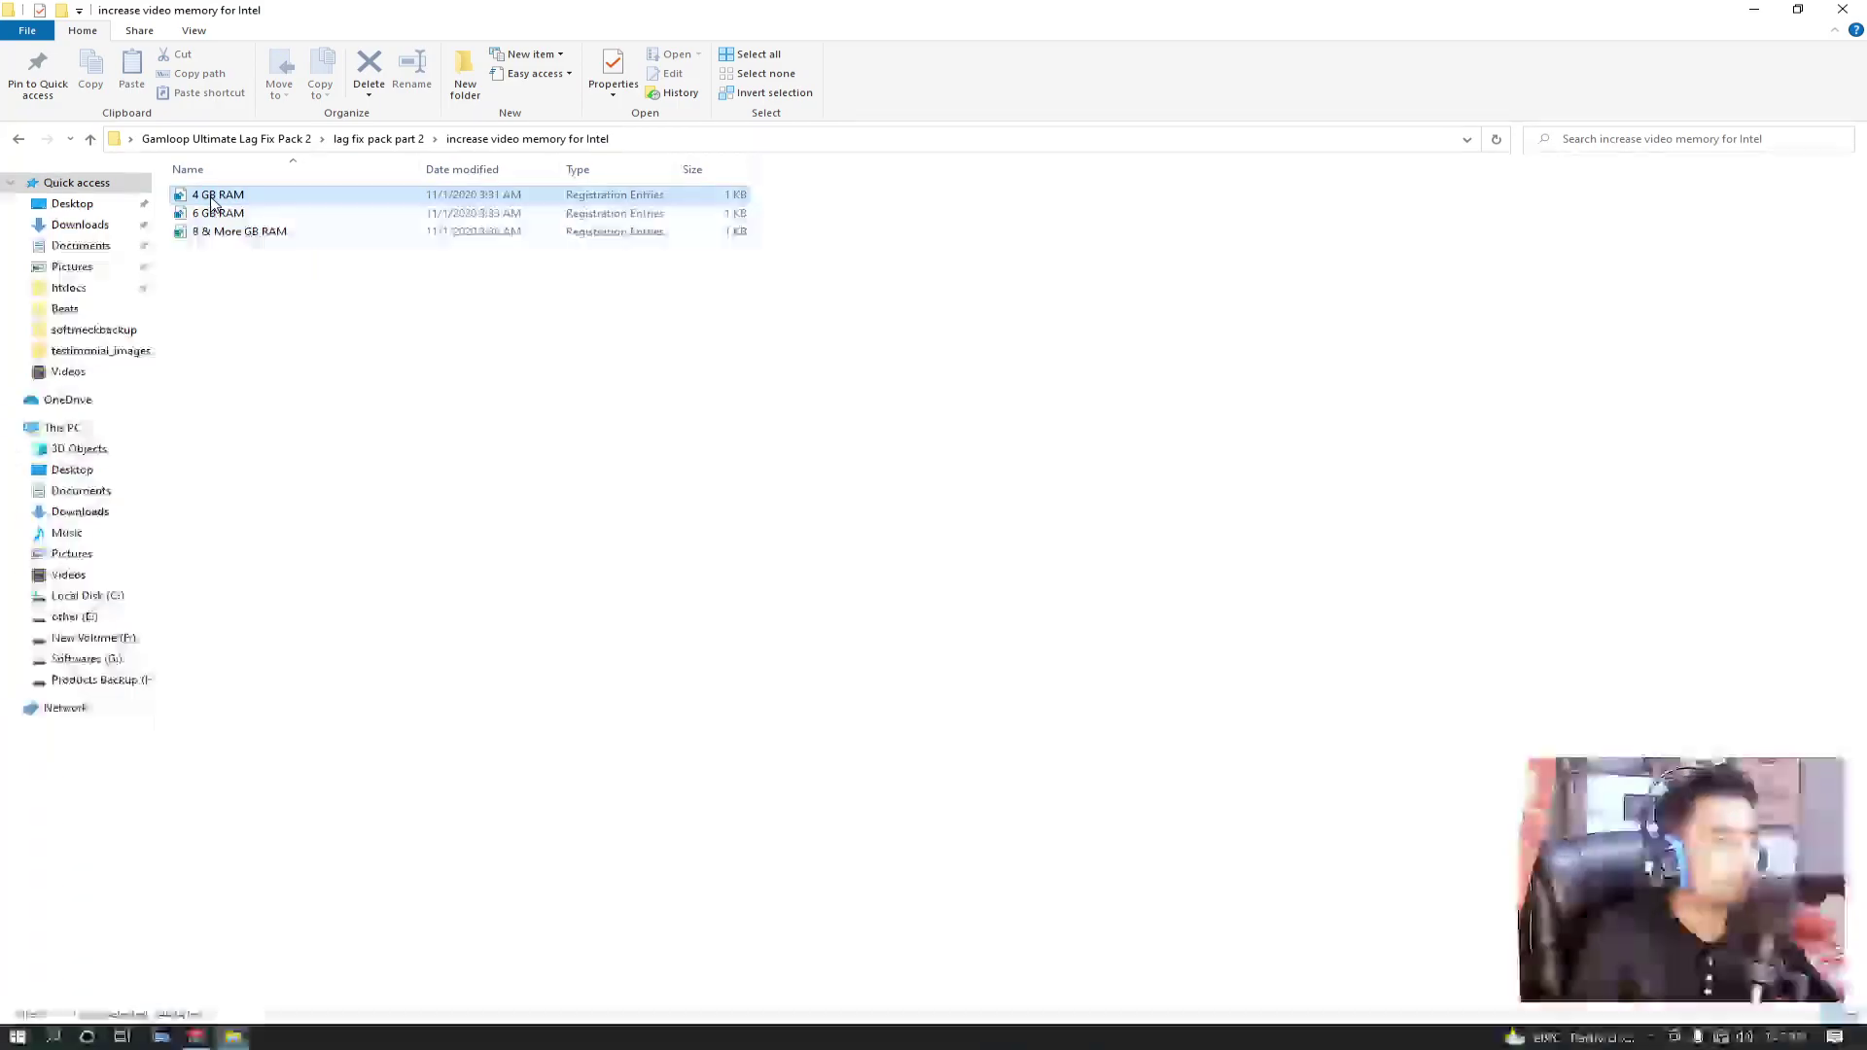
{"action": "right_click", "coordinate": [209, 194]}
{"action": "left_click", "coordinate": [256, 234]}
{"action": "left_click_drag", "start_coordinate": [820, 405], "coordinate": [901, 389]}
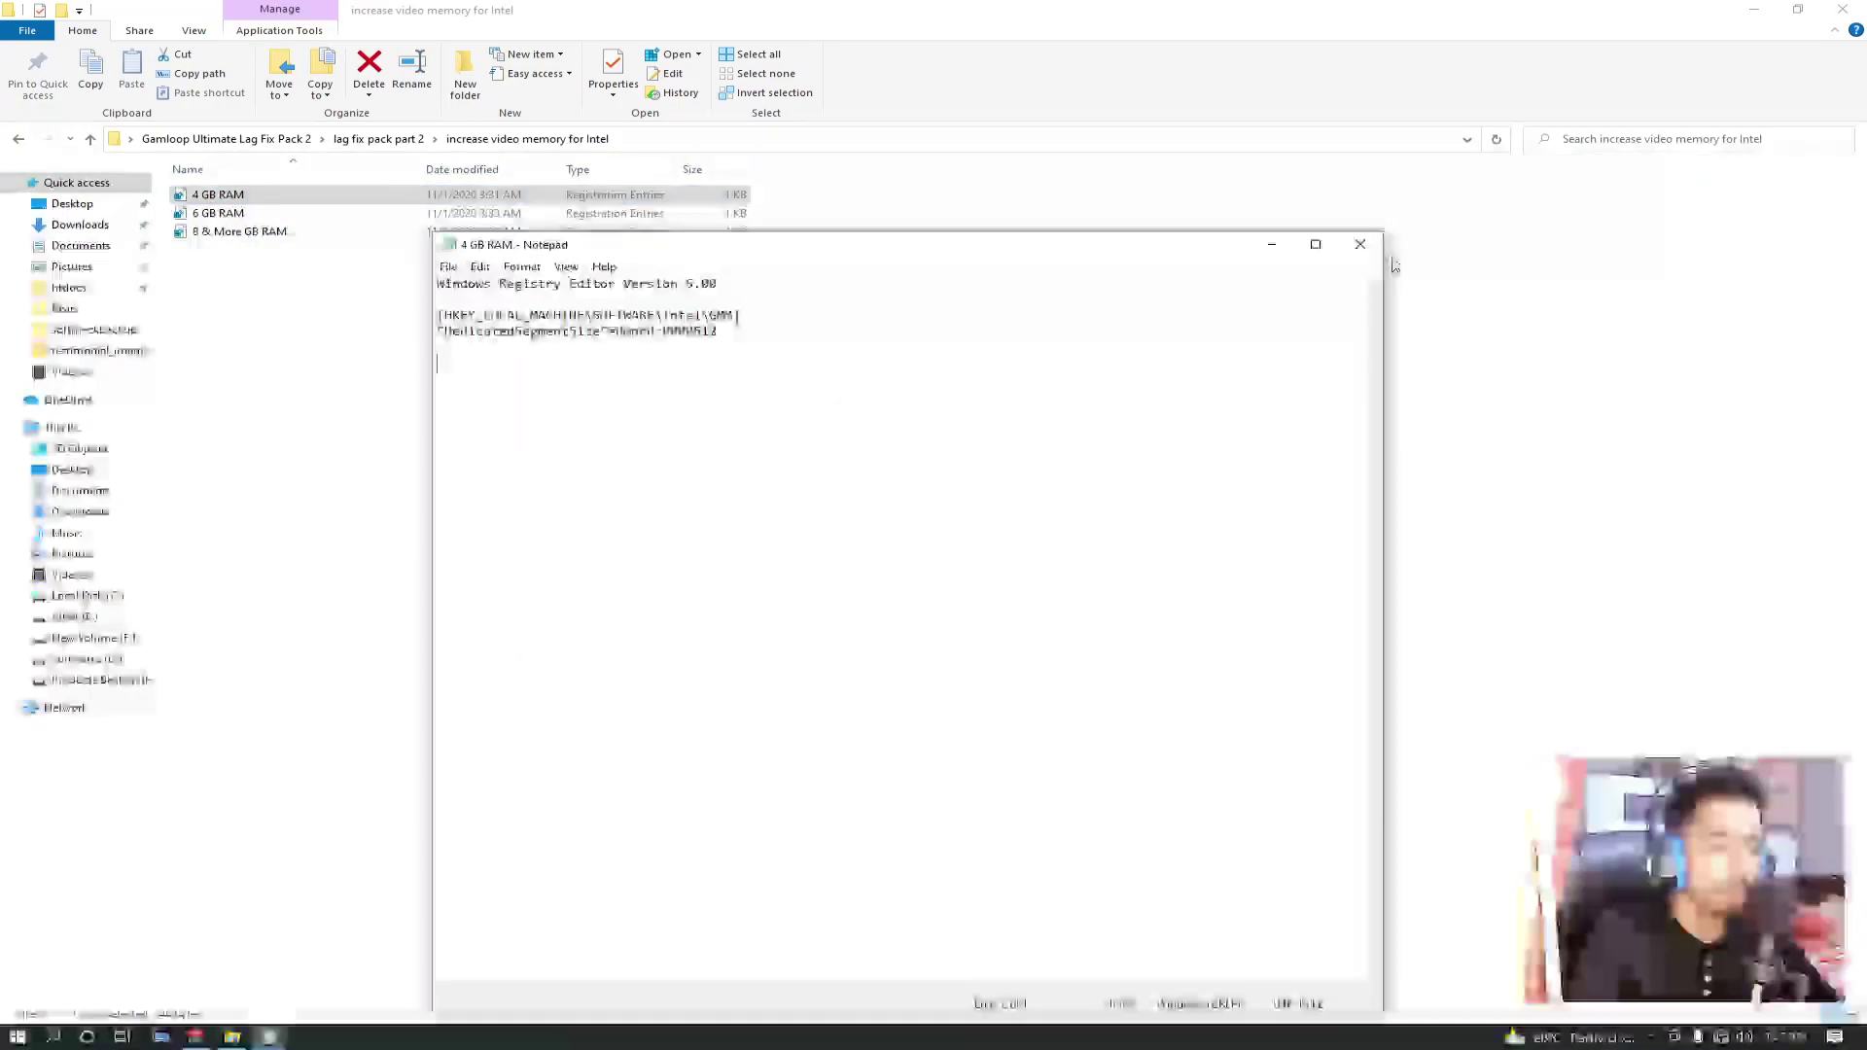
Close the Notepad file and merge the 8 & More GB RAM entries into the Windows registry
{"action": "left_click", "coordinate": [1360, 248]}
{"action": "left_click", "coordinate": [261, 216]}
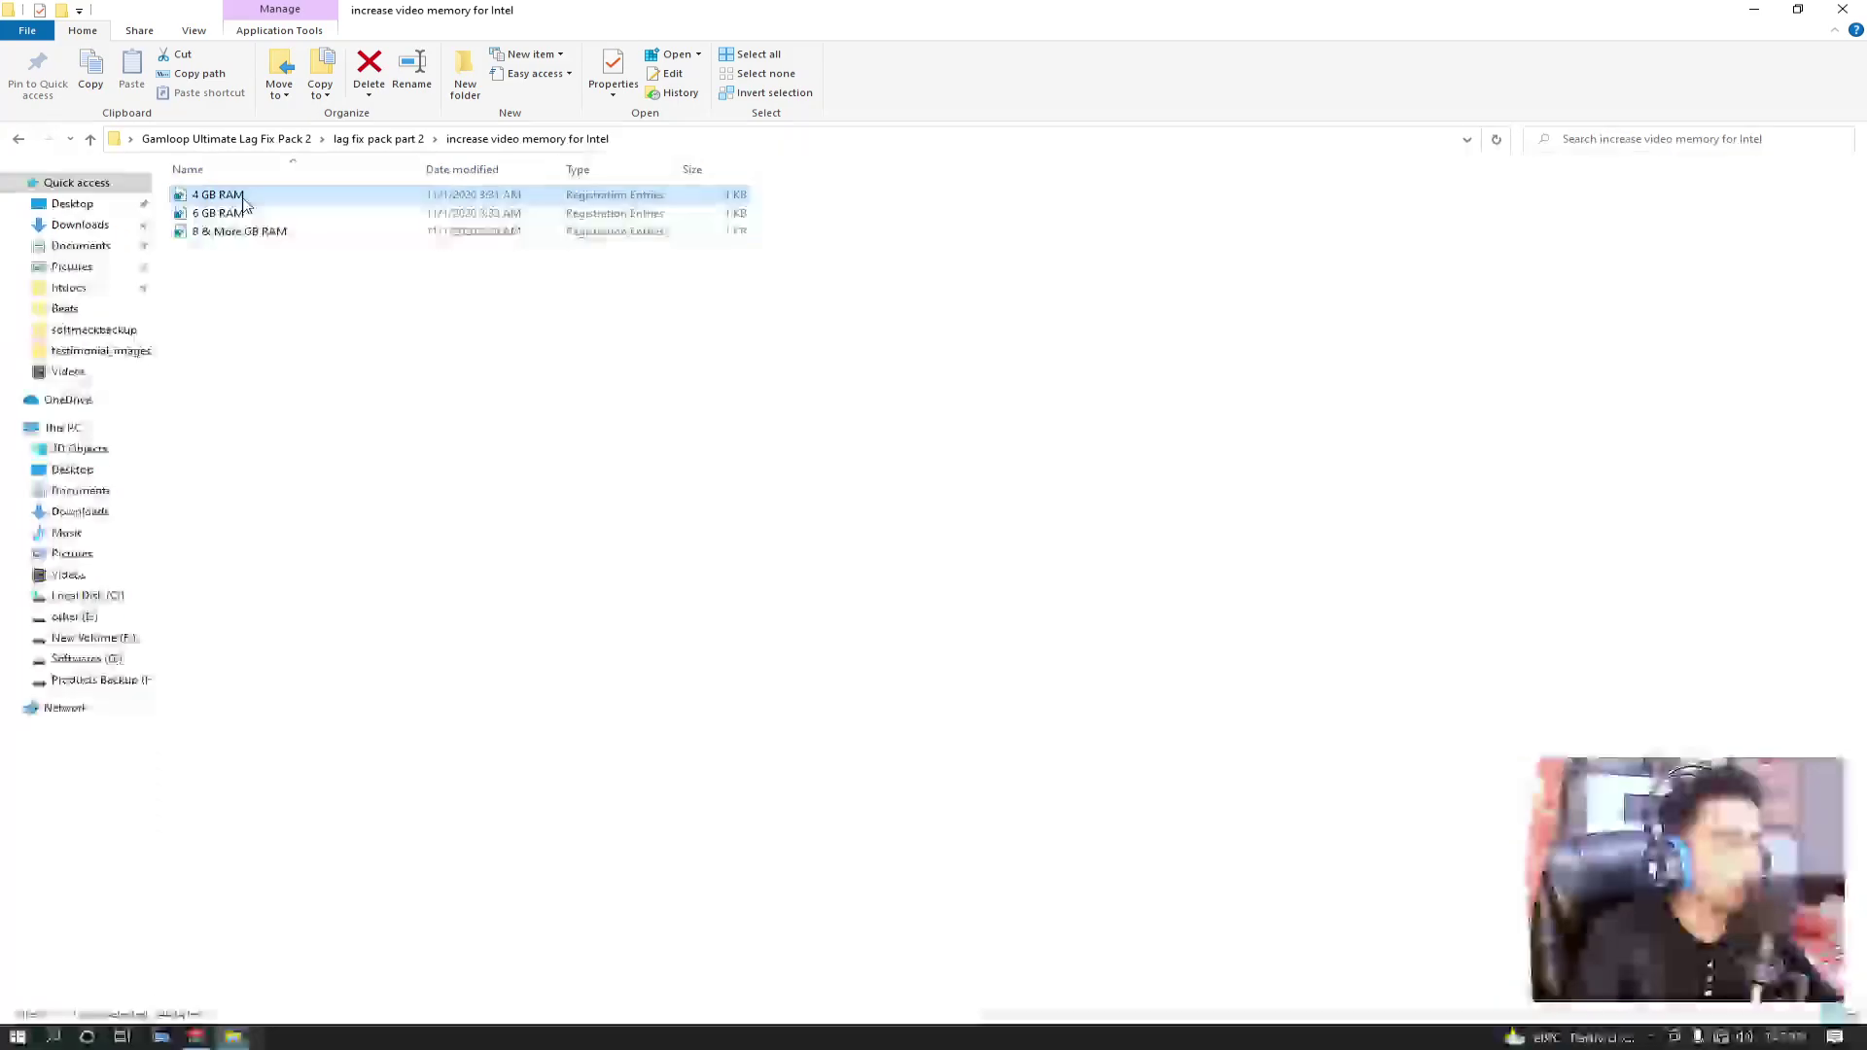
{"action": "left_click", "coordinate": [250, 233]}
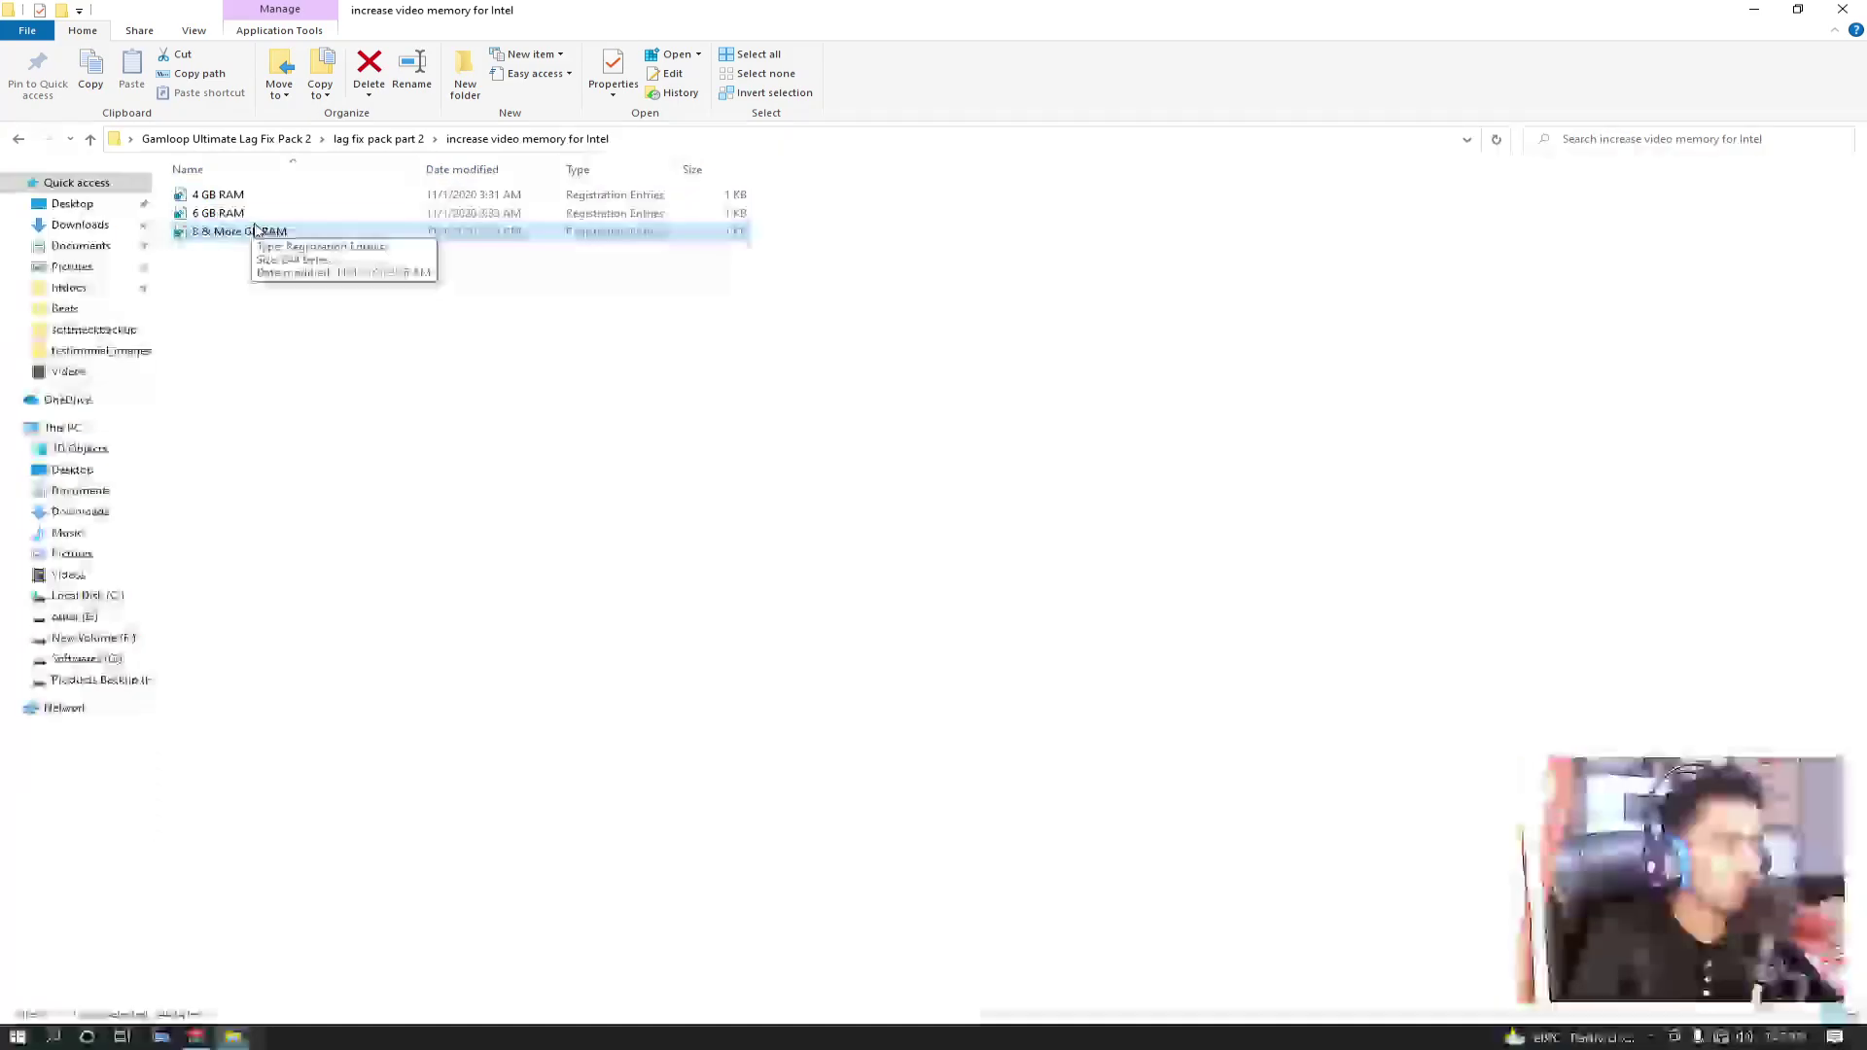
{"action": "right_click", "coordinate": [260, 232]}
{"action": "left_click", "coordinate": [299, 237]}
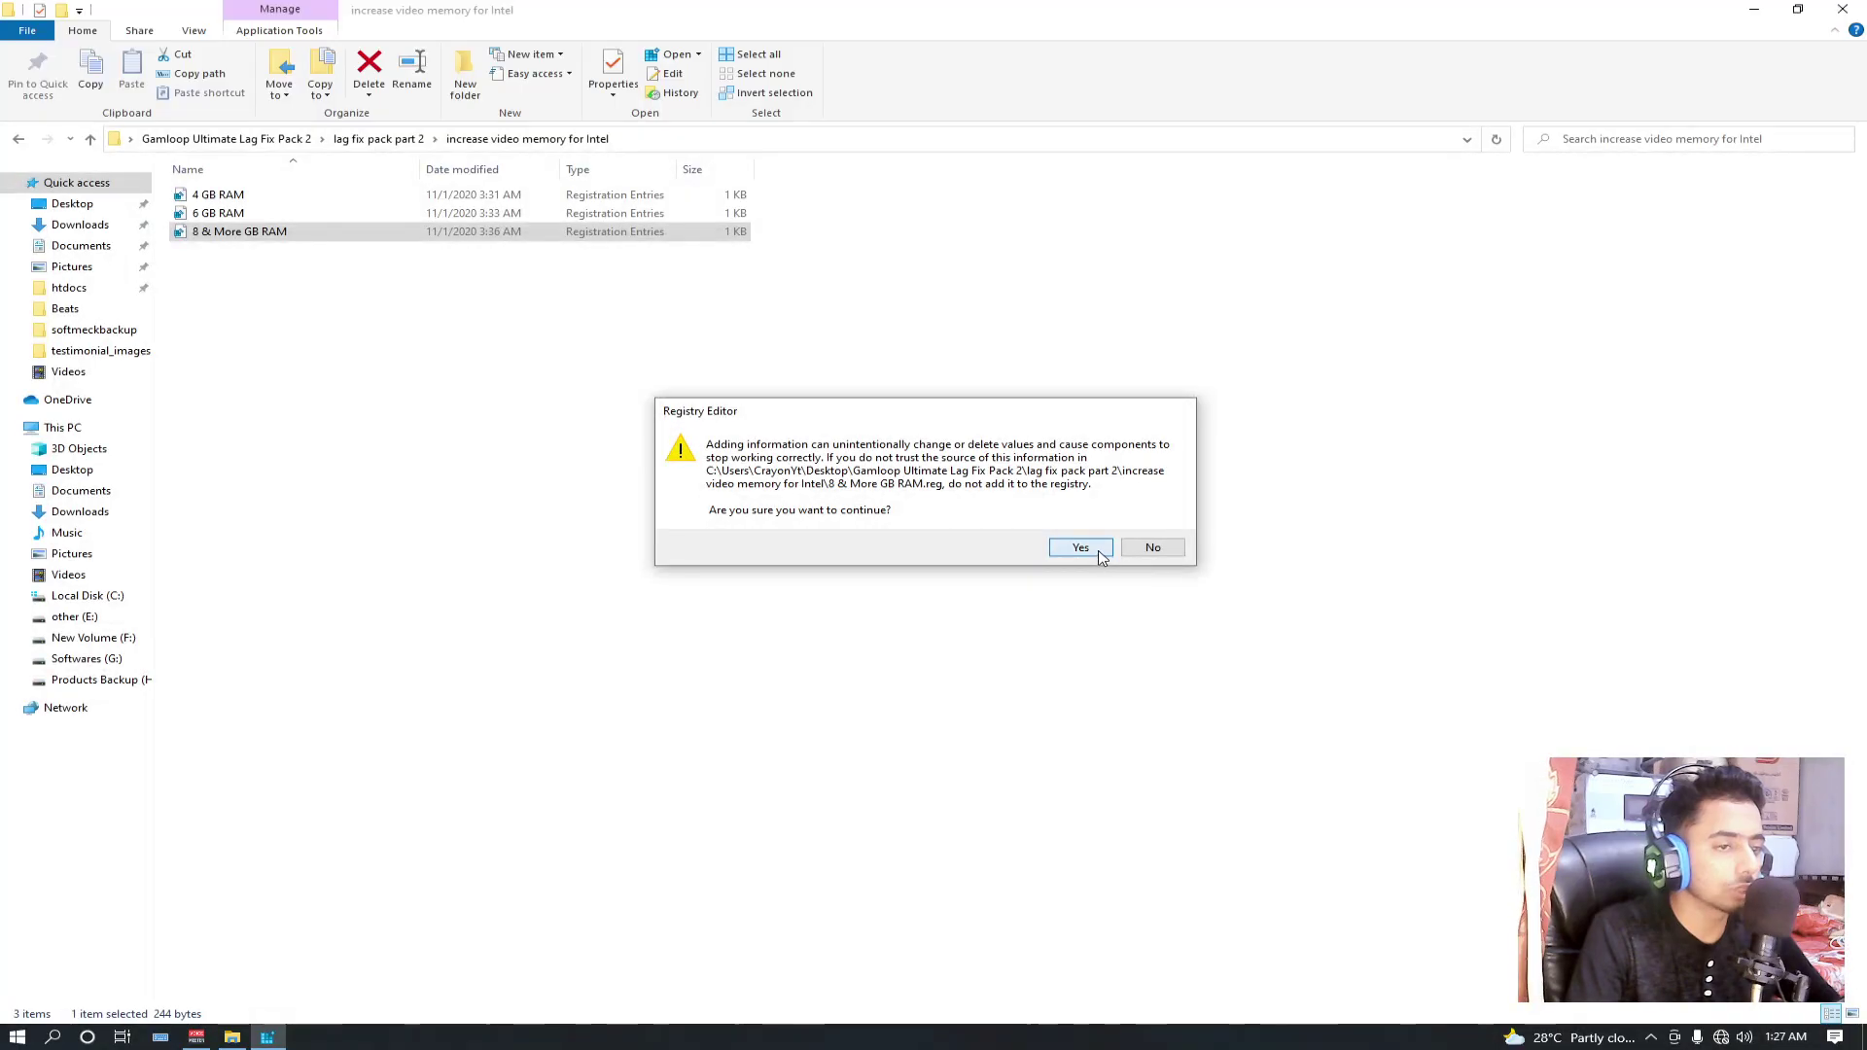
{"action": "left_click", "coordinate": [1087, 548]}
{"action": "left_click", "coordinate": [1148, 530]}
Return to the lag fix pack part 2 folder and open Visual-C-Runtimes-All-in-One-Mar-2021 to look over its installers
{"action": "left_click", "coordinate": [18, 138]}
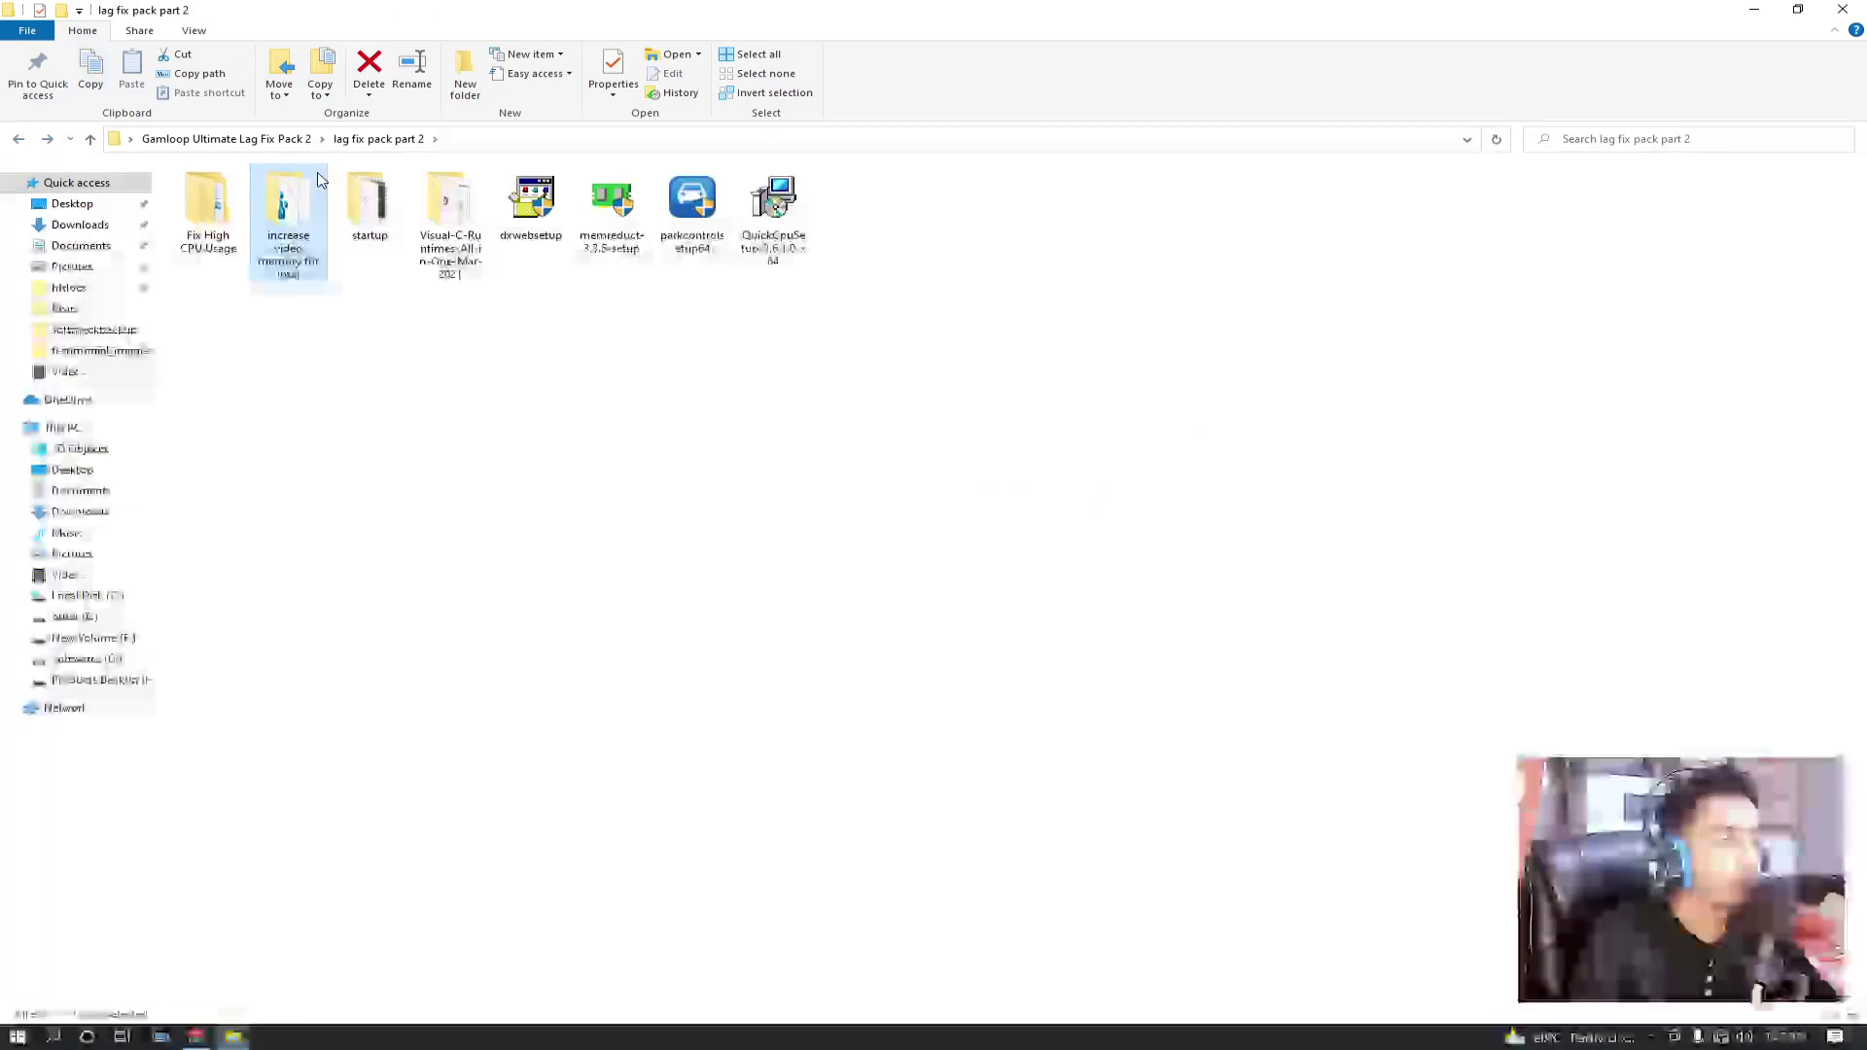
{"action": "double_click", "coordinate": [445, 222]}
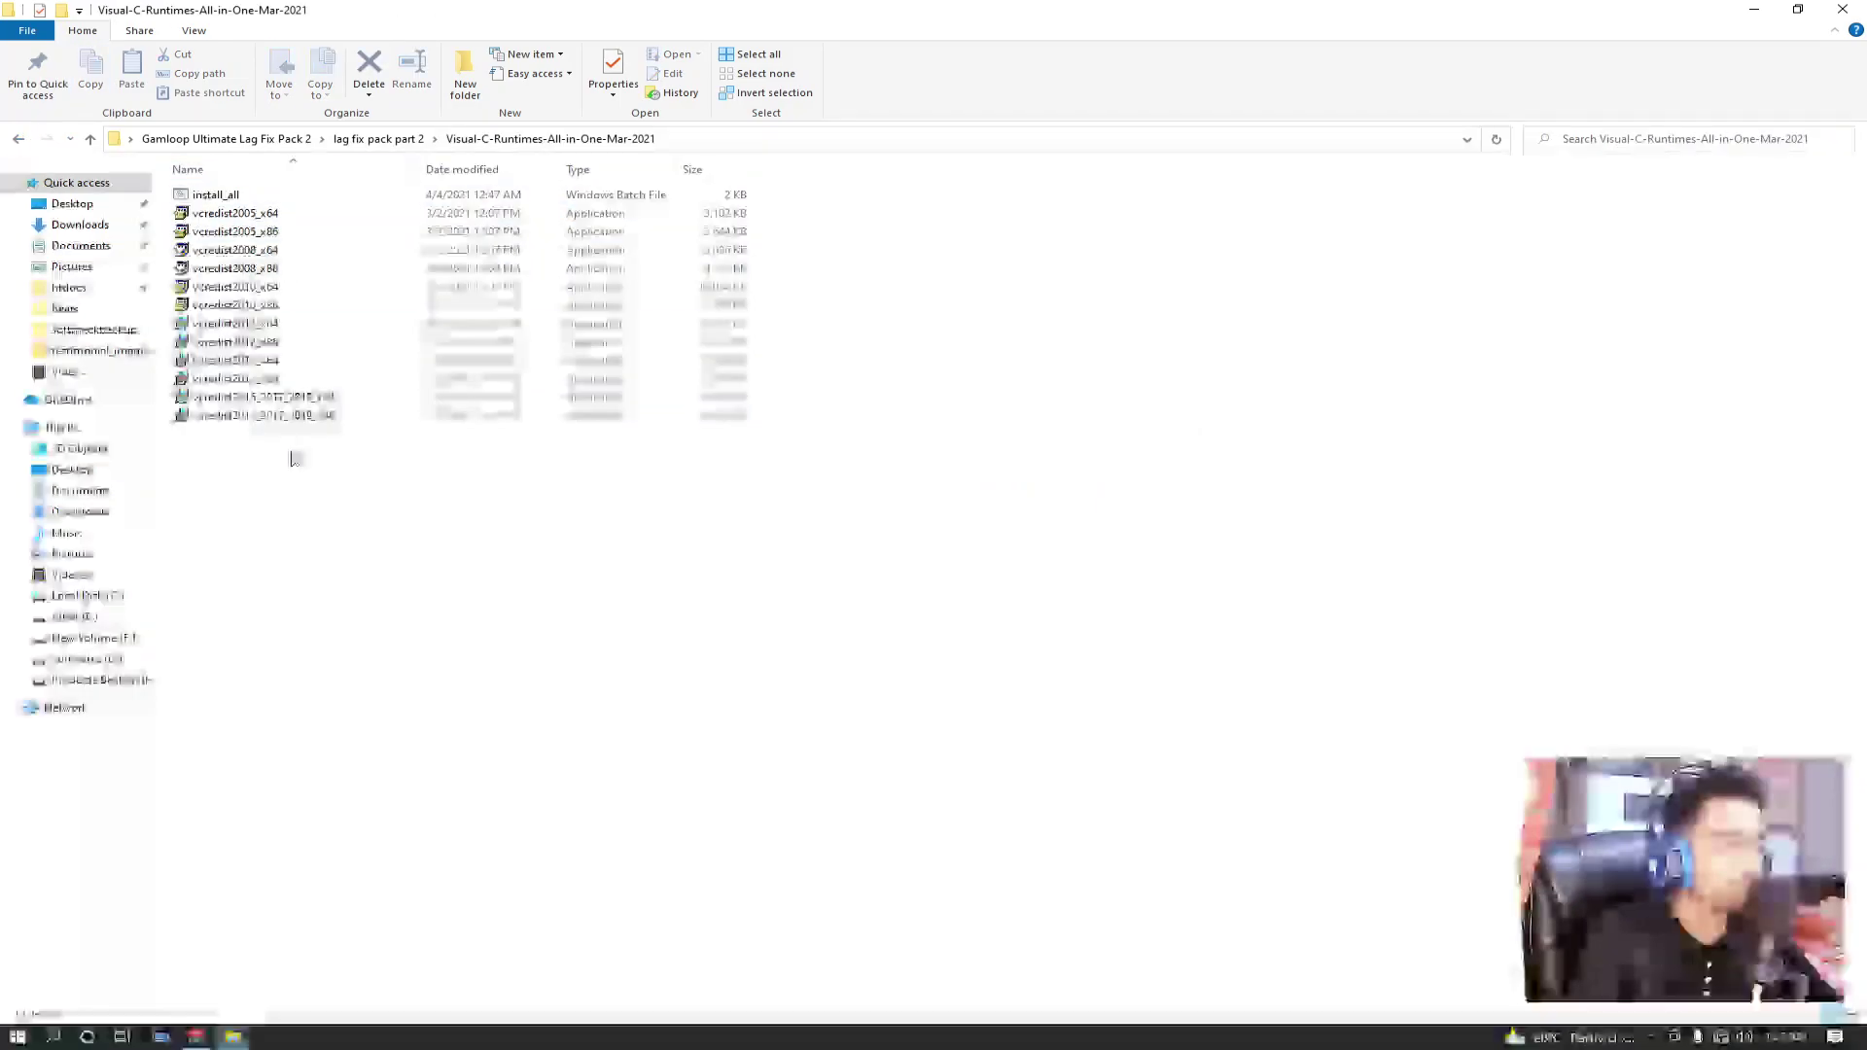
{"action": "left_click_drag", "start_coordinate": [458, 569], "coordinate": [289, 169]}
{"action": "left_click", "coordinate": [555, 743]}
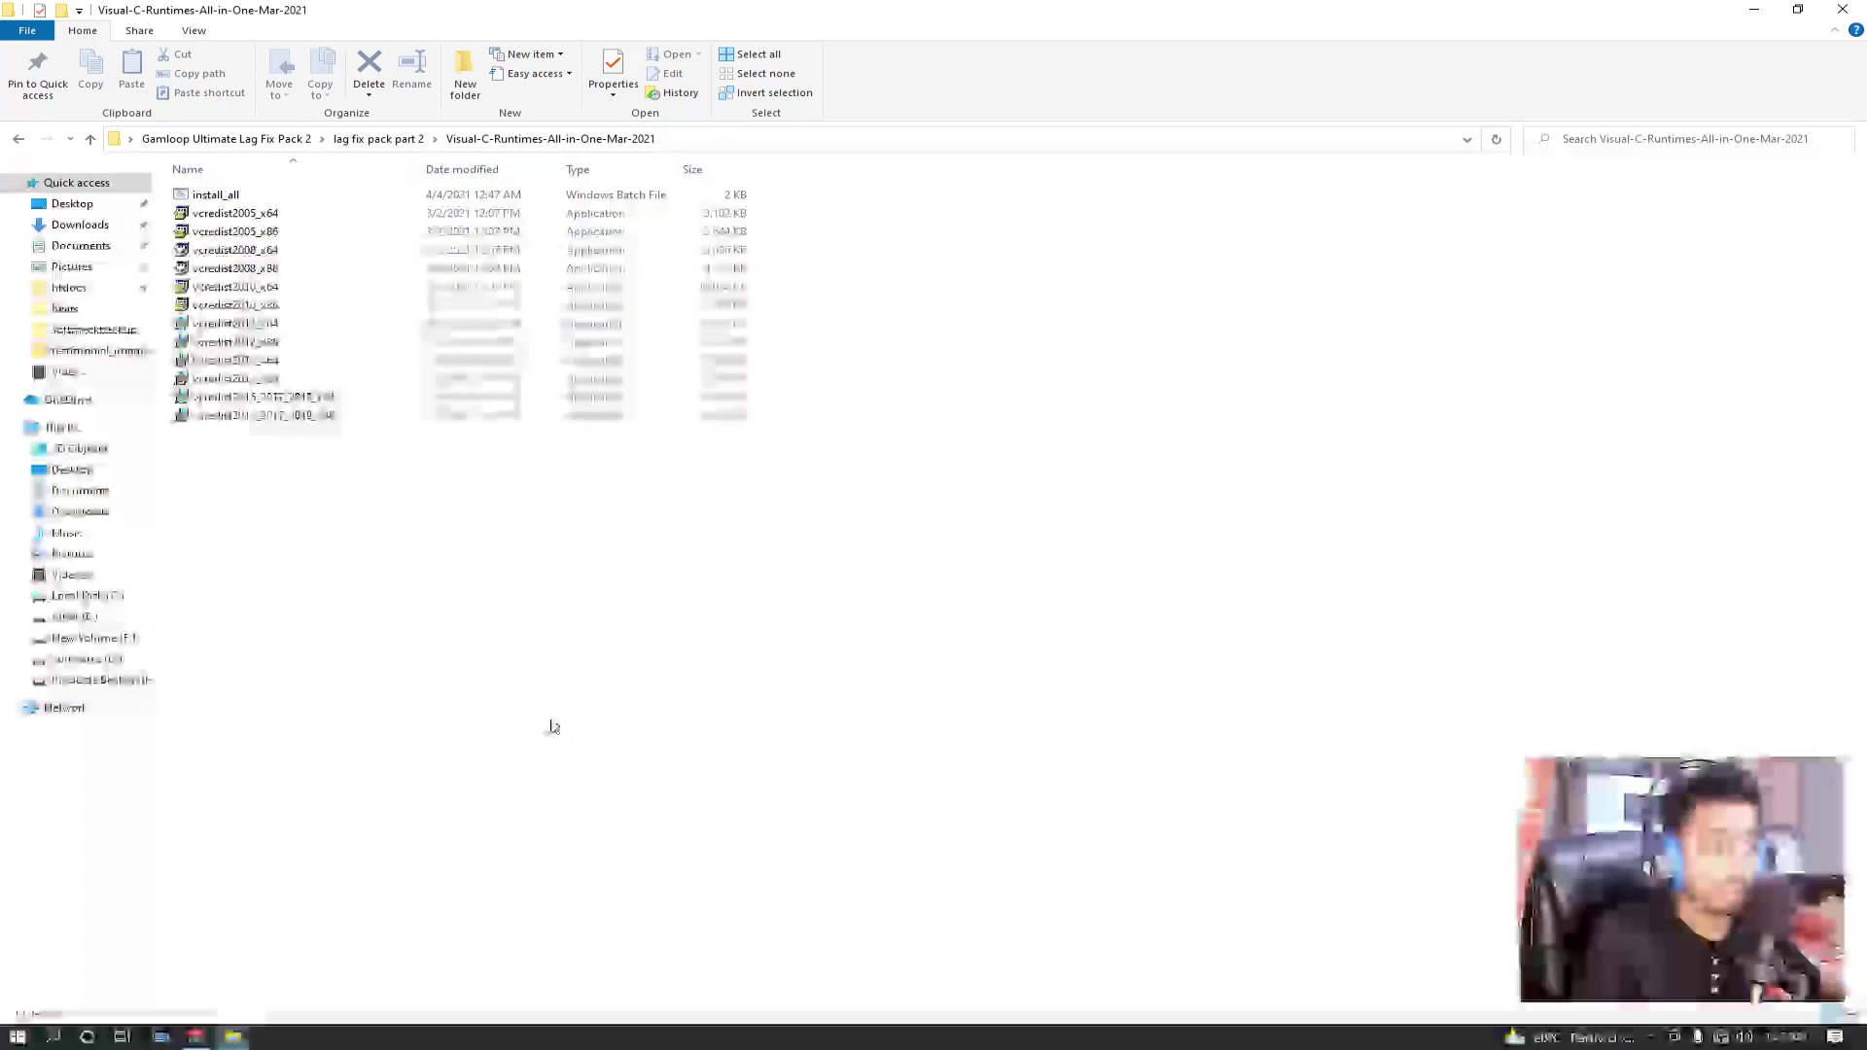
{"action": "left_click_drag", "start_coordinate": [760, 517], "coordinate": [301, 200]}
{"action": "left_click_drag", "start_coordinate": [434, 621], "coordinate": [165, 207]}
{"action": "left_click_drag", "start_coordinate": [365, 517], "coordinate": [186, 183]}
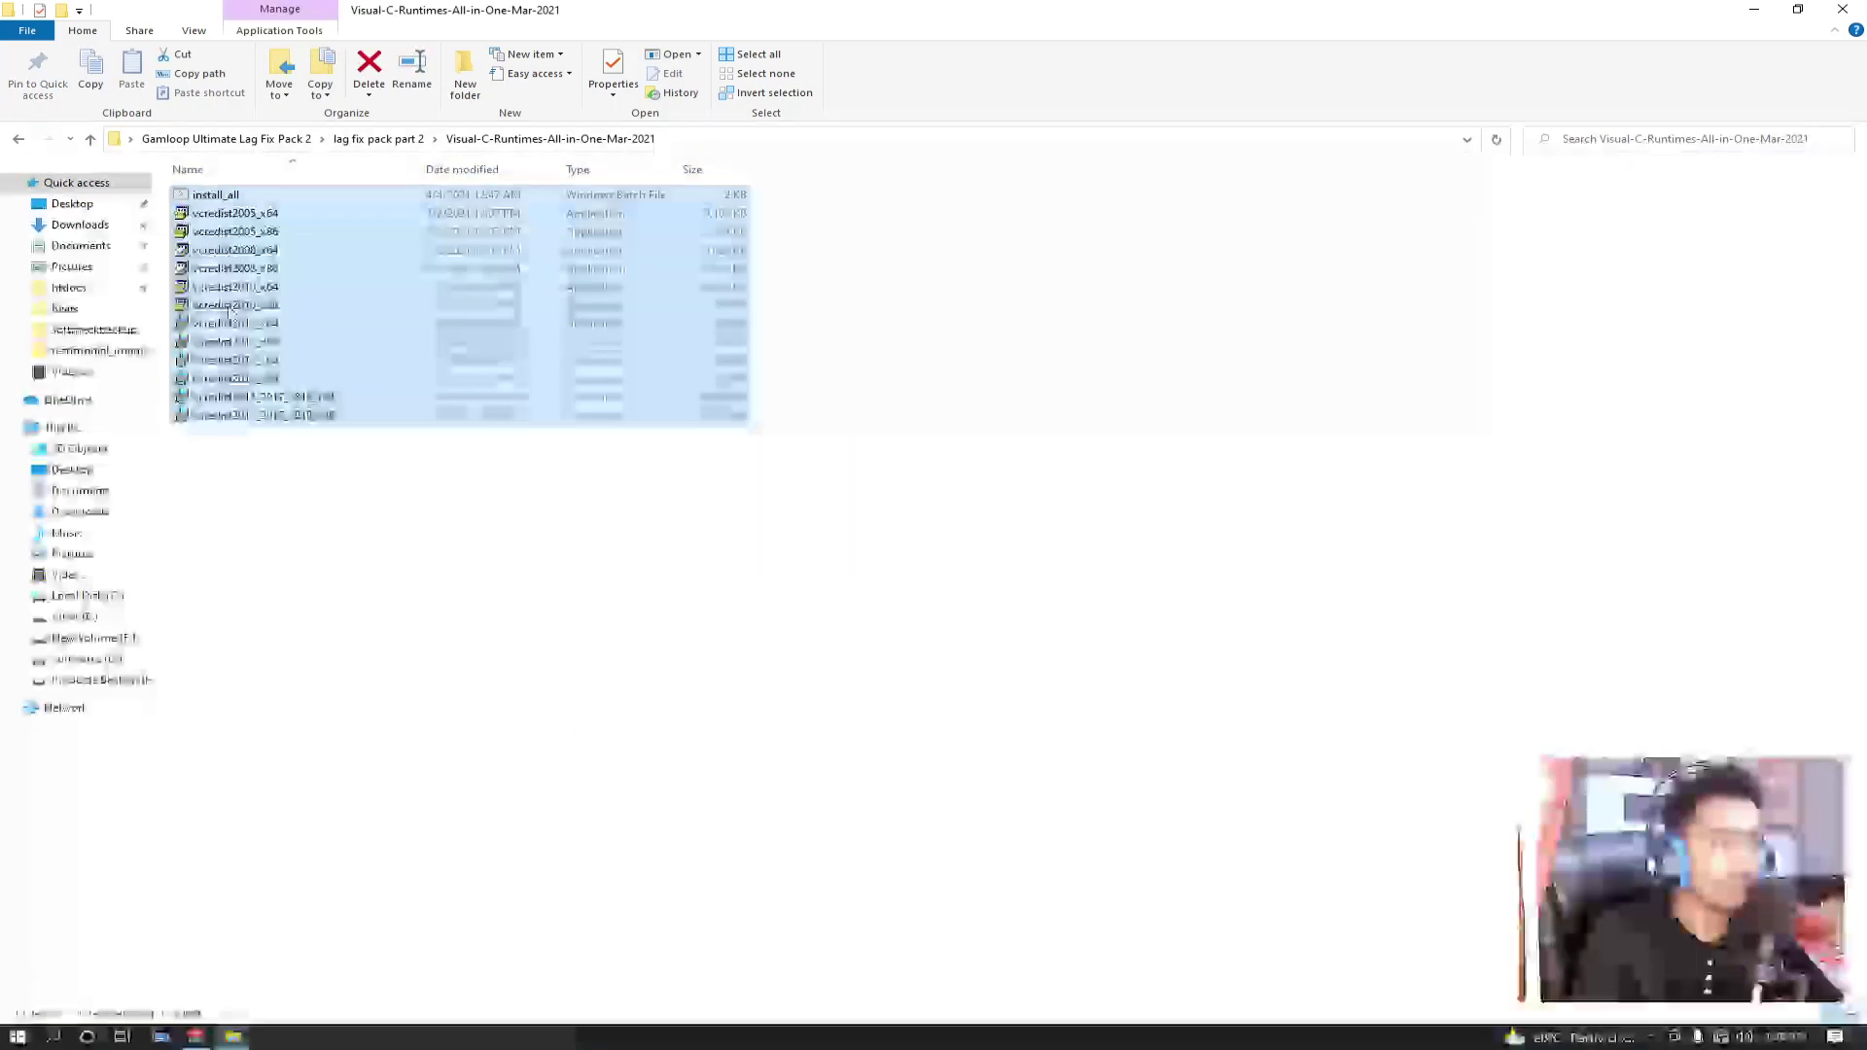
Start the install_all batch file as administrator, then close its console and cancel the Visual C++ installer
{"action": "left_click", "coordinate": [283, 250]}
{"action": "left_click", "coordinate": [219, 193]}
{"action": "right_click", "coordinate": [220, 194]}
{"action": "left_click", "coordinate": [254, 264]}
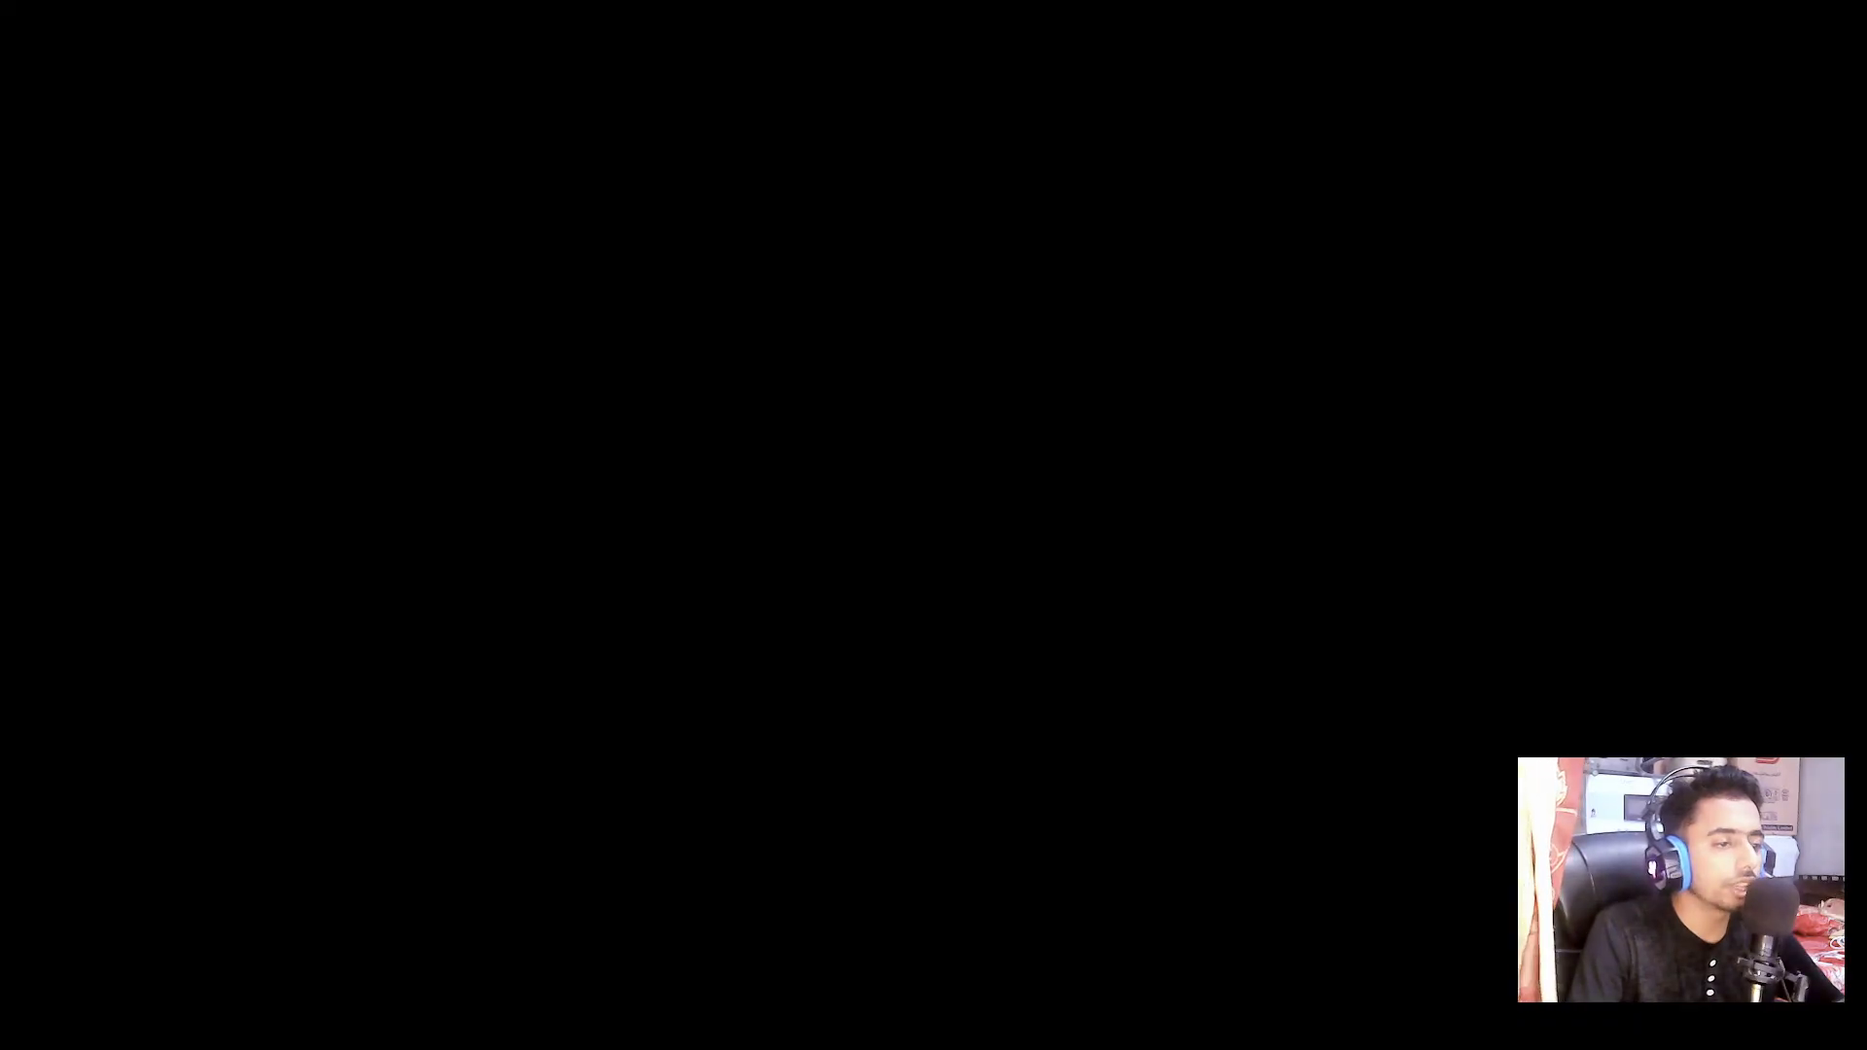
{"action": "left_click", "coordinate": [815, 585]}
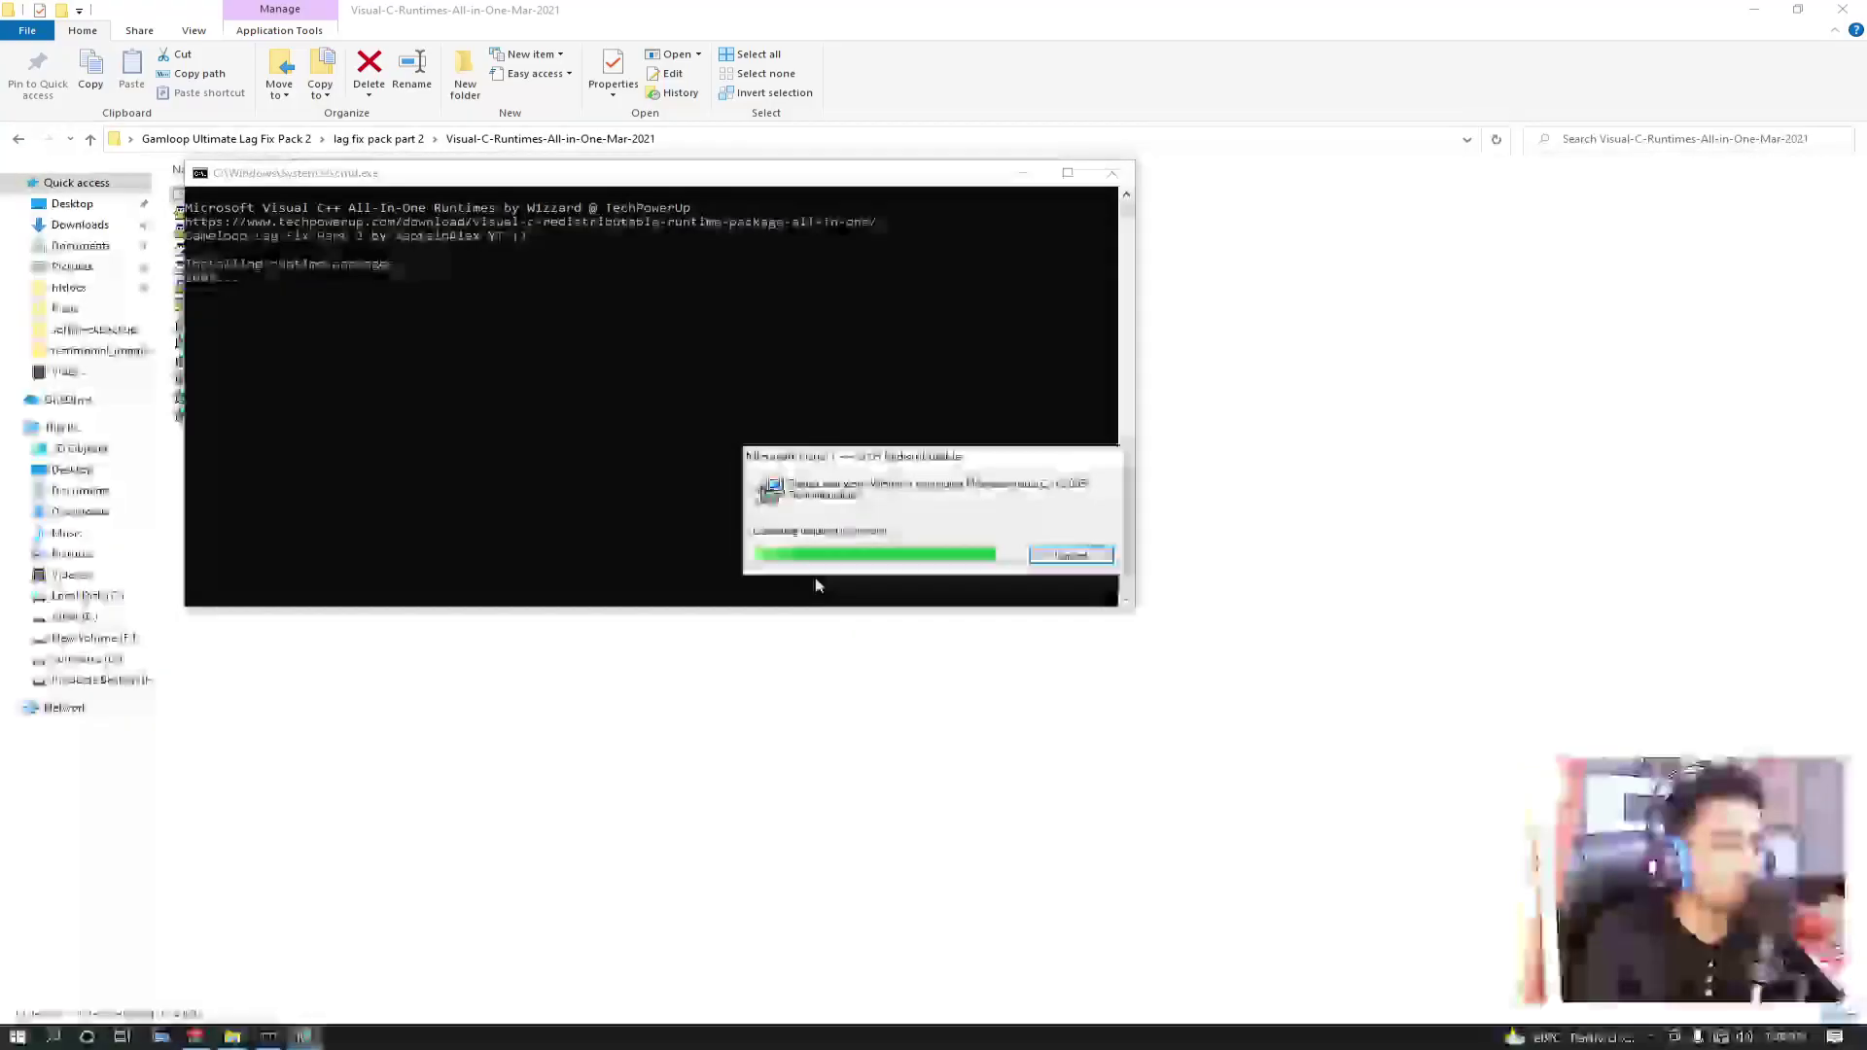
{"action": "left_click", "coordinate": [1113, 175]}
{"action": "left_click", "coordinate": [1071, 556]}
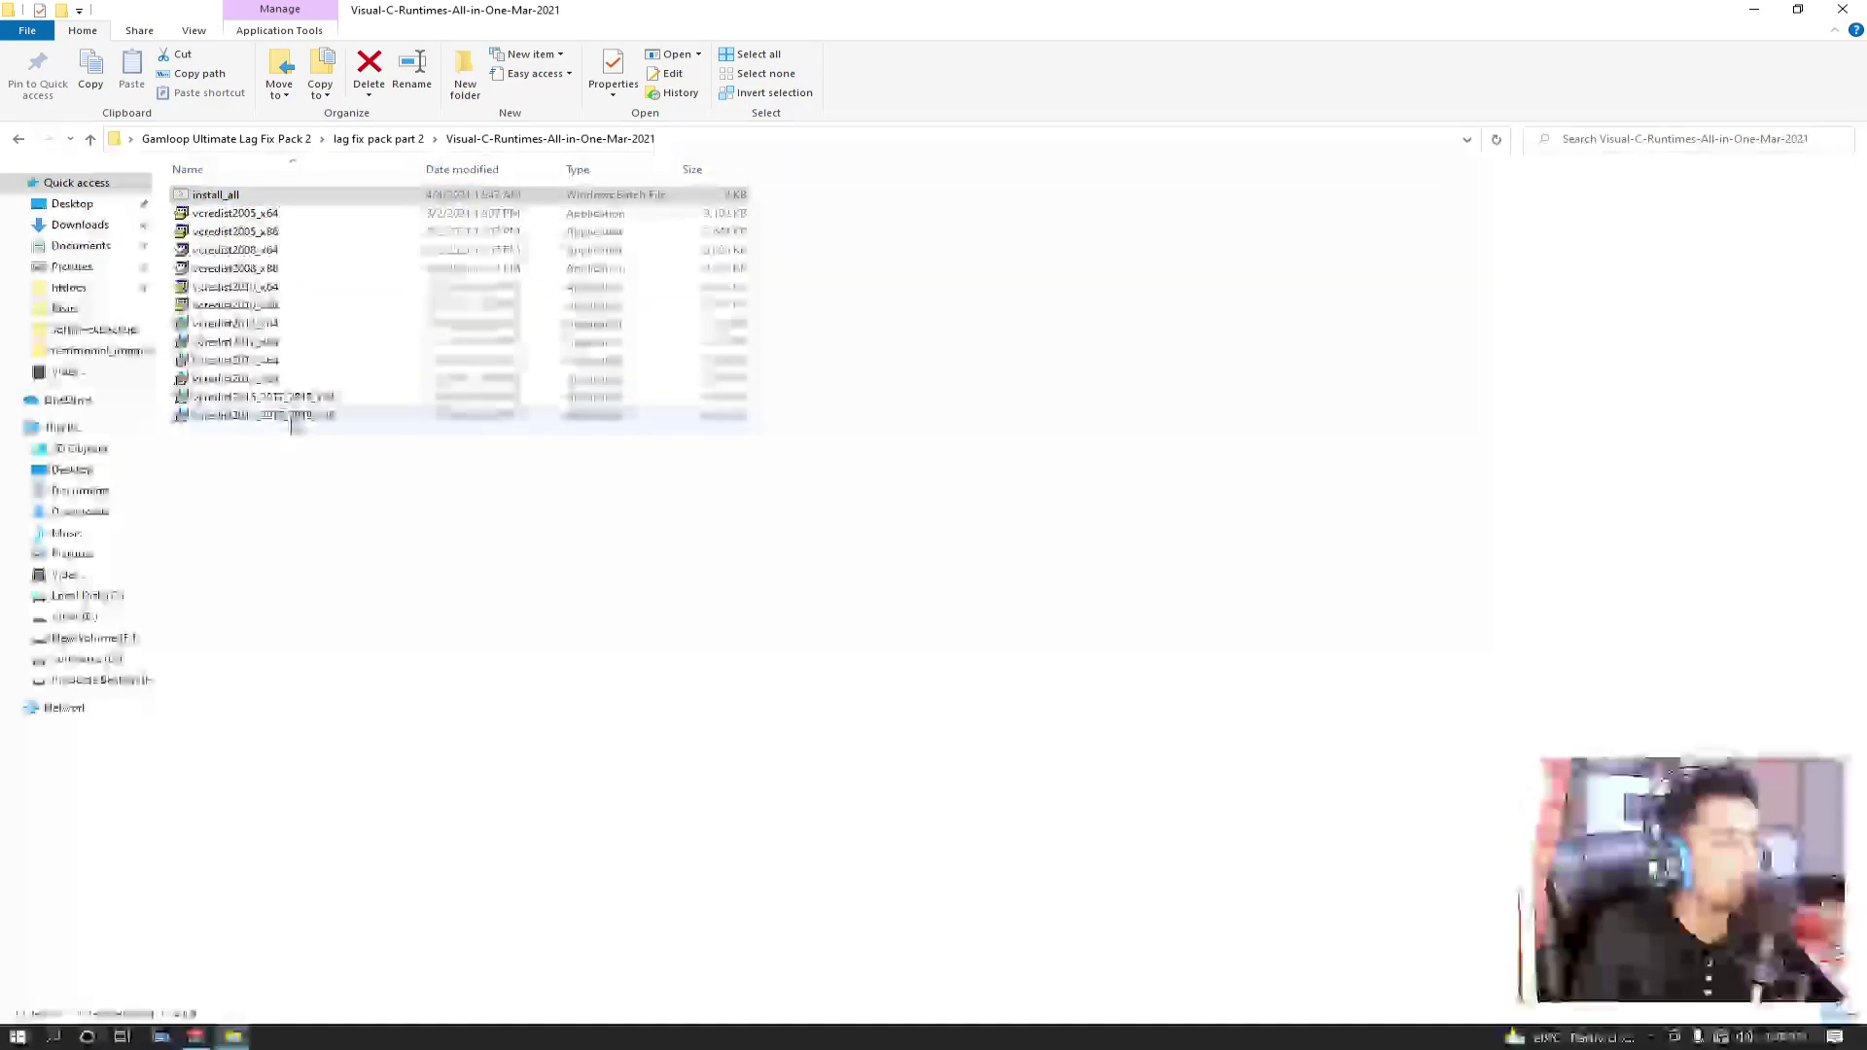
Go back to the lag fix pack part 2 folder and open its startup folder
{"action": "left_click_drag", "start_coordinate": [803, 6], "coordinate": [875, 2]}
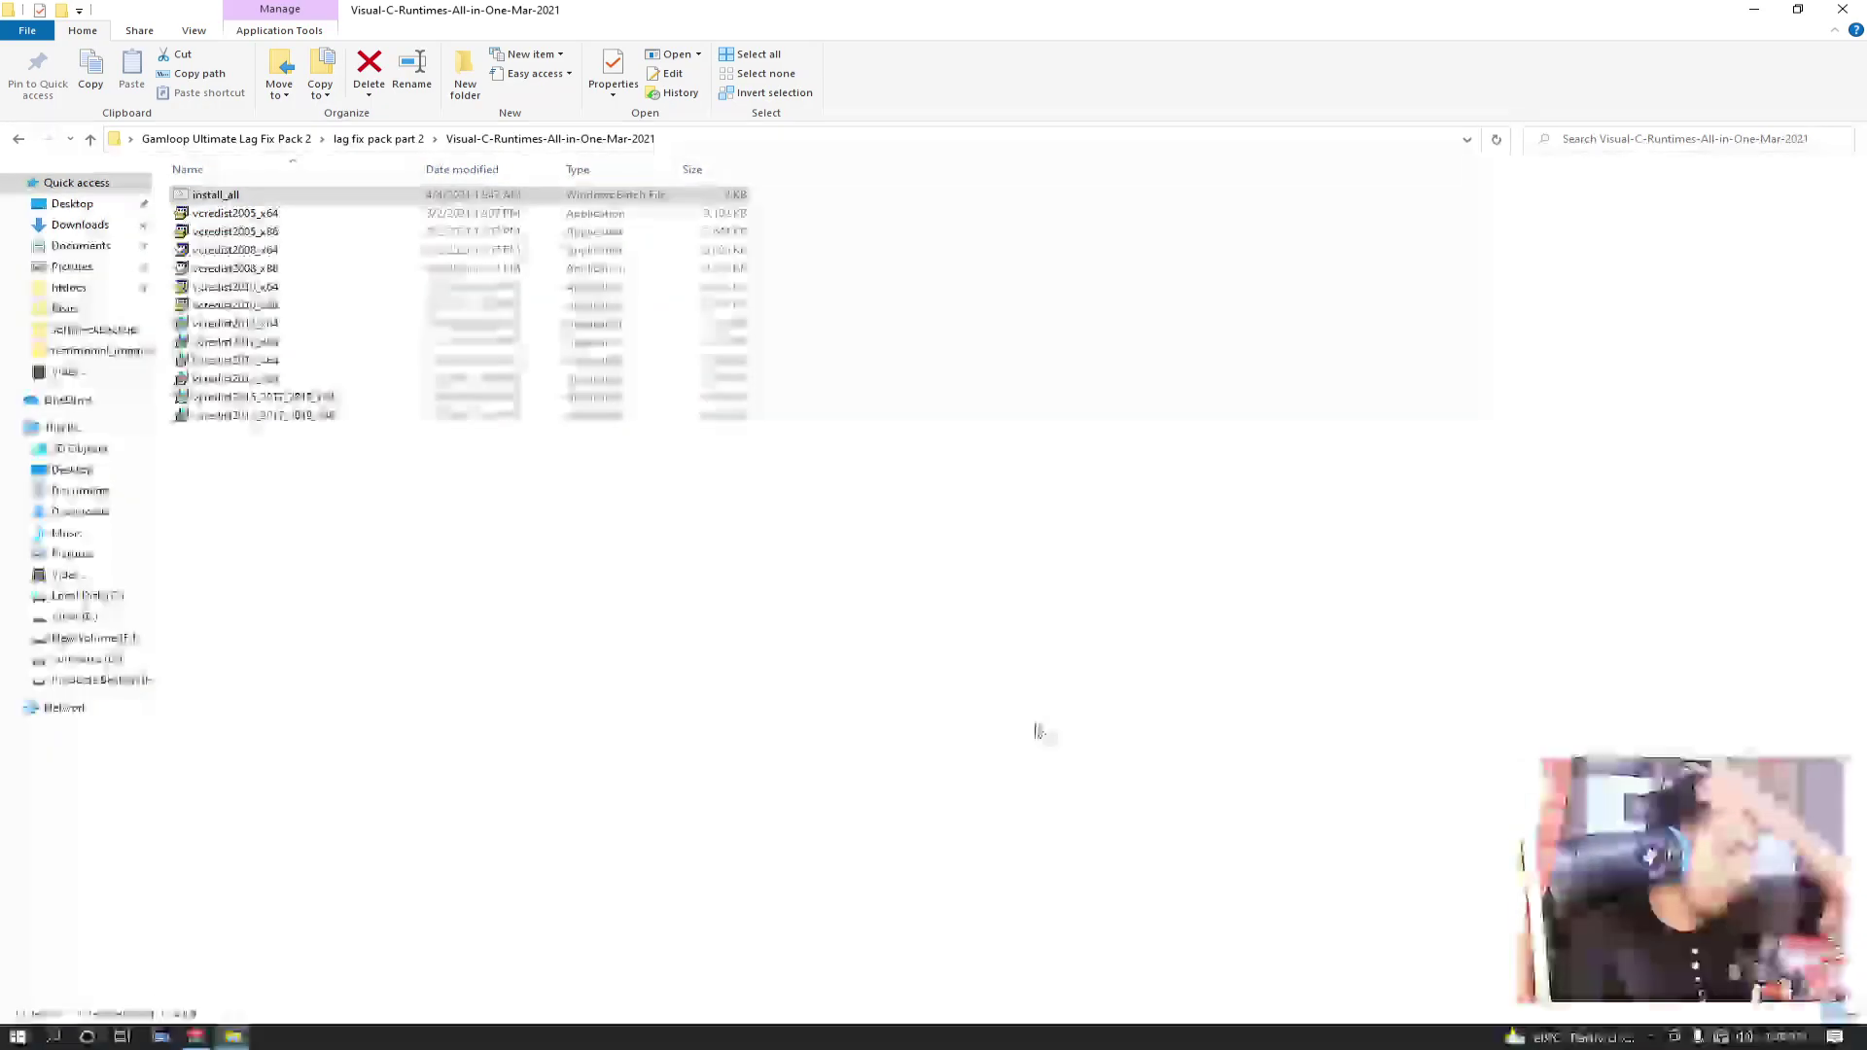
{"action": "left_click", "coordinate": [18, 139]}
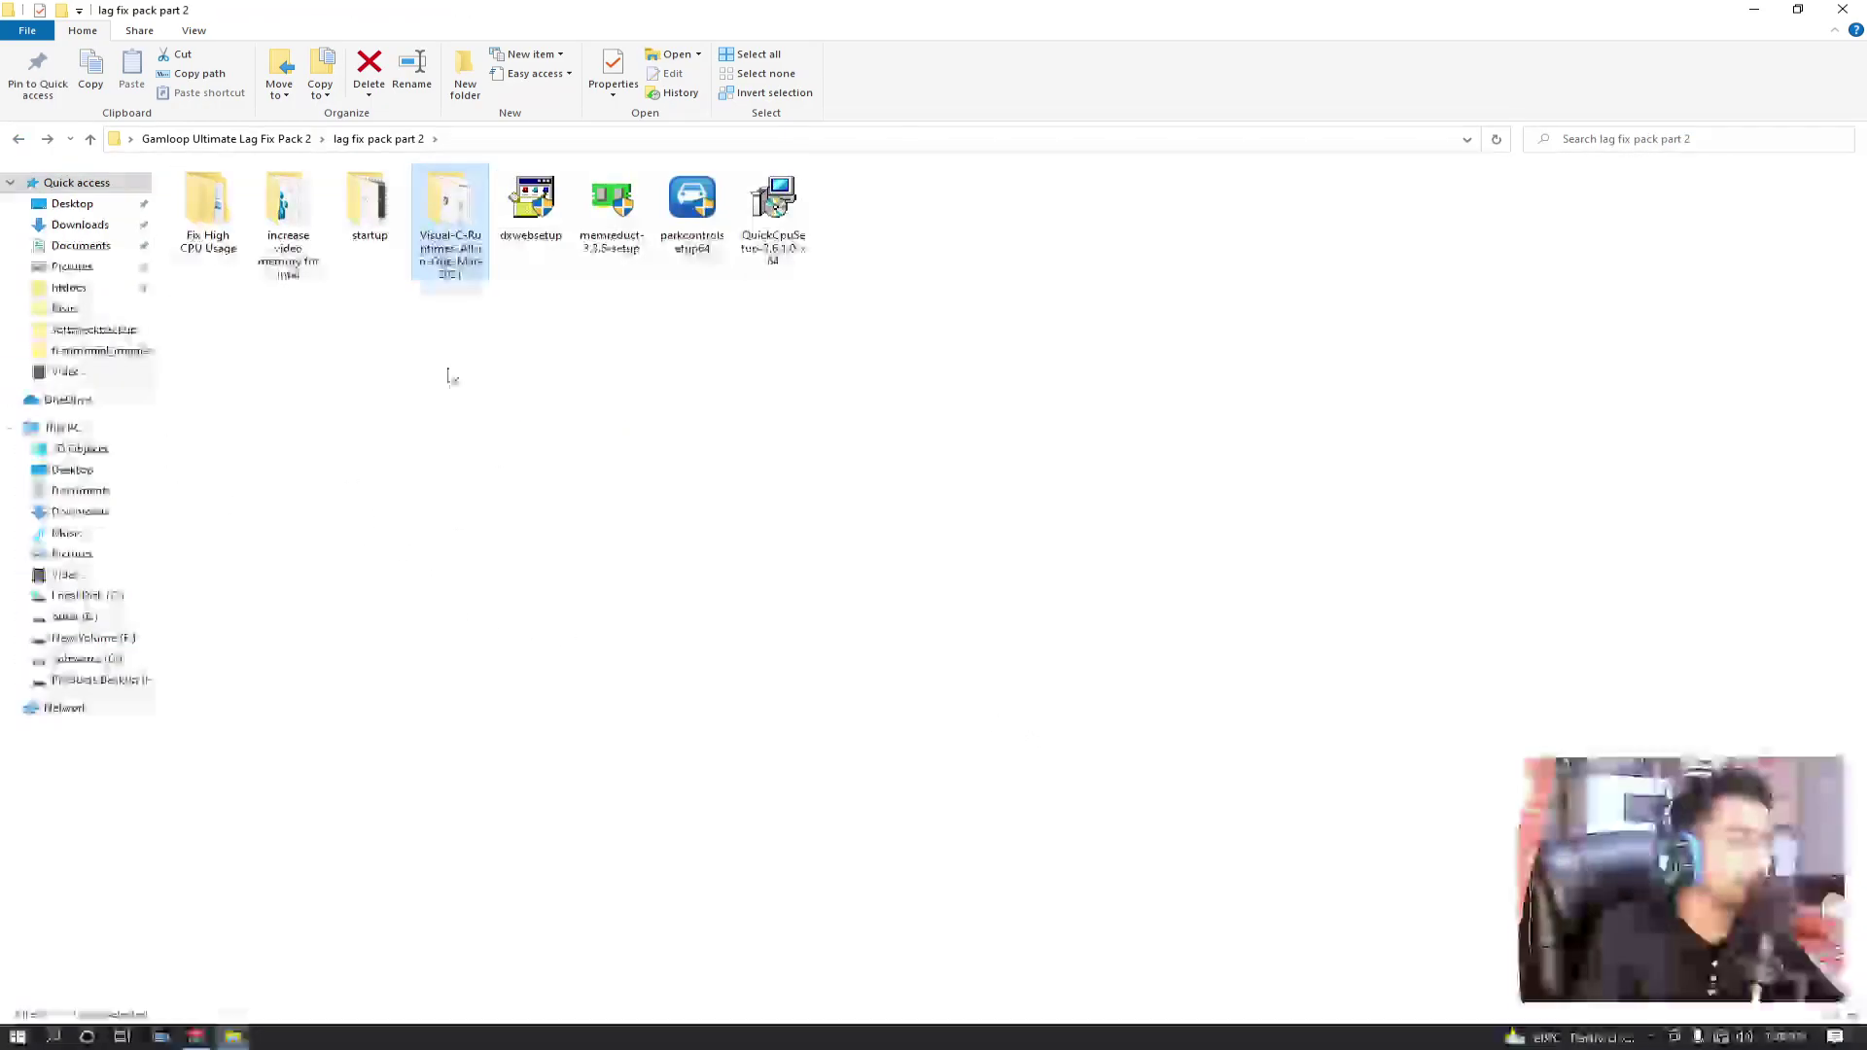
{"action": "left_click_drag", "start_coordinate": [1037, 290], "coordinate": [125, 201]}
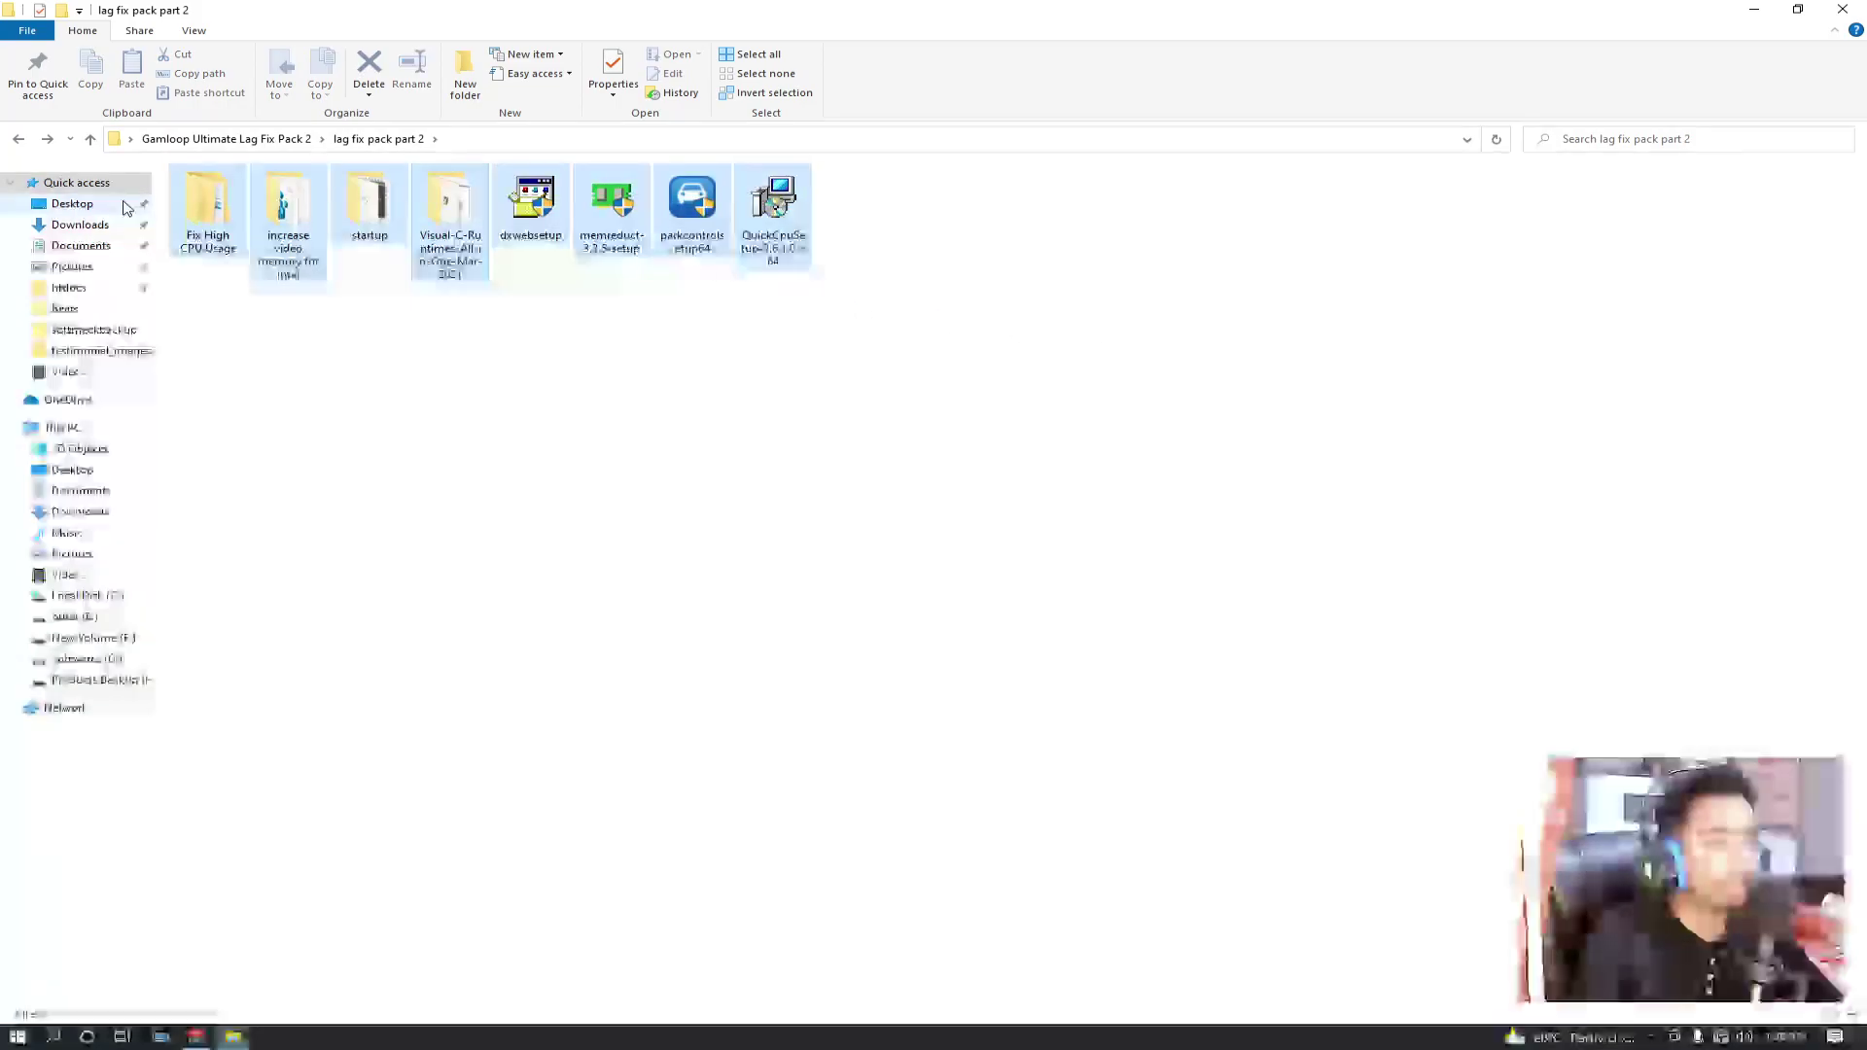
{"action": "left_click", "coordinate": [379, 278]}
{"action": "double_click", "coordinate": [394, 198]}
Run the MSI Mode Tool from the startup folder as administrator
{"action": "left_click_drag", "start_coordinate": [466, 16], "coordinate": [1044, 240]}
{"action": "double_click", "coordinate": [1028, 254]}
{"action": "left_click_drag", "start_coordinate": [1021, 318], "coordinate": [721, 259]}
{"action": "left_click", "coordinate": [616, 408]}
{"action": "left_click", "coordinate": [520, 253]}
{"action": "left_click_drag", "start_coordinate": [860, 344], "coordinate": [568, 243]}
{"action": "left_click", "coordinate": [533, 264]}
{"action": "right_click", "coordinate": [533, 265]}
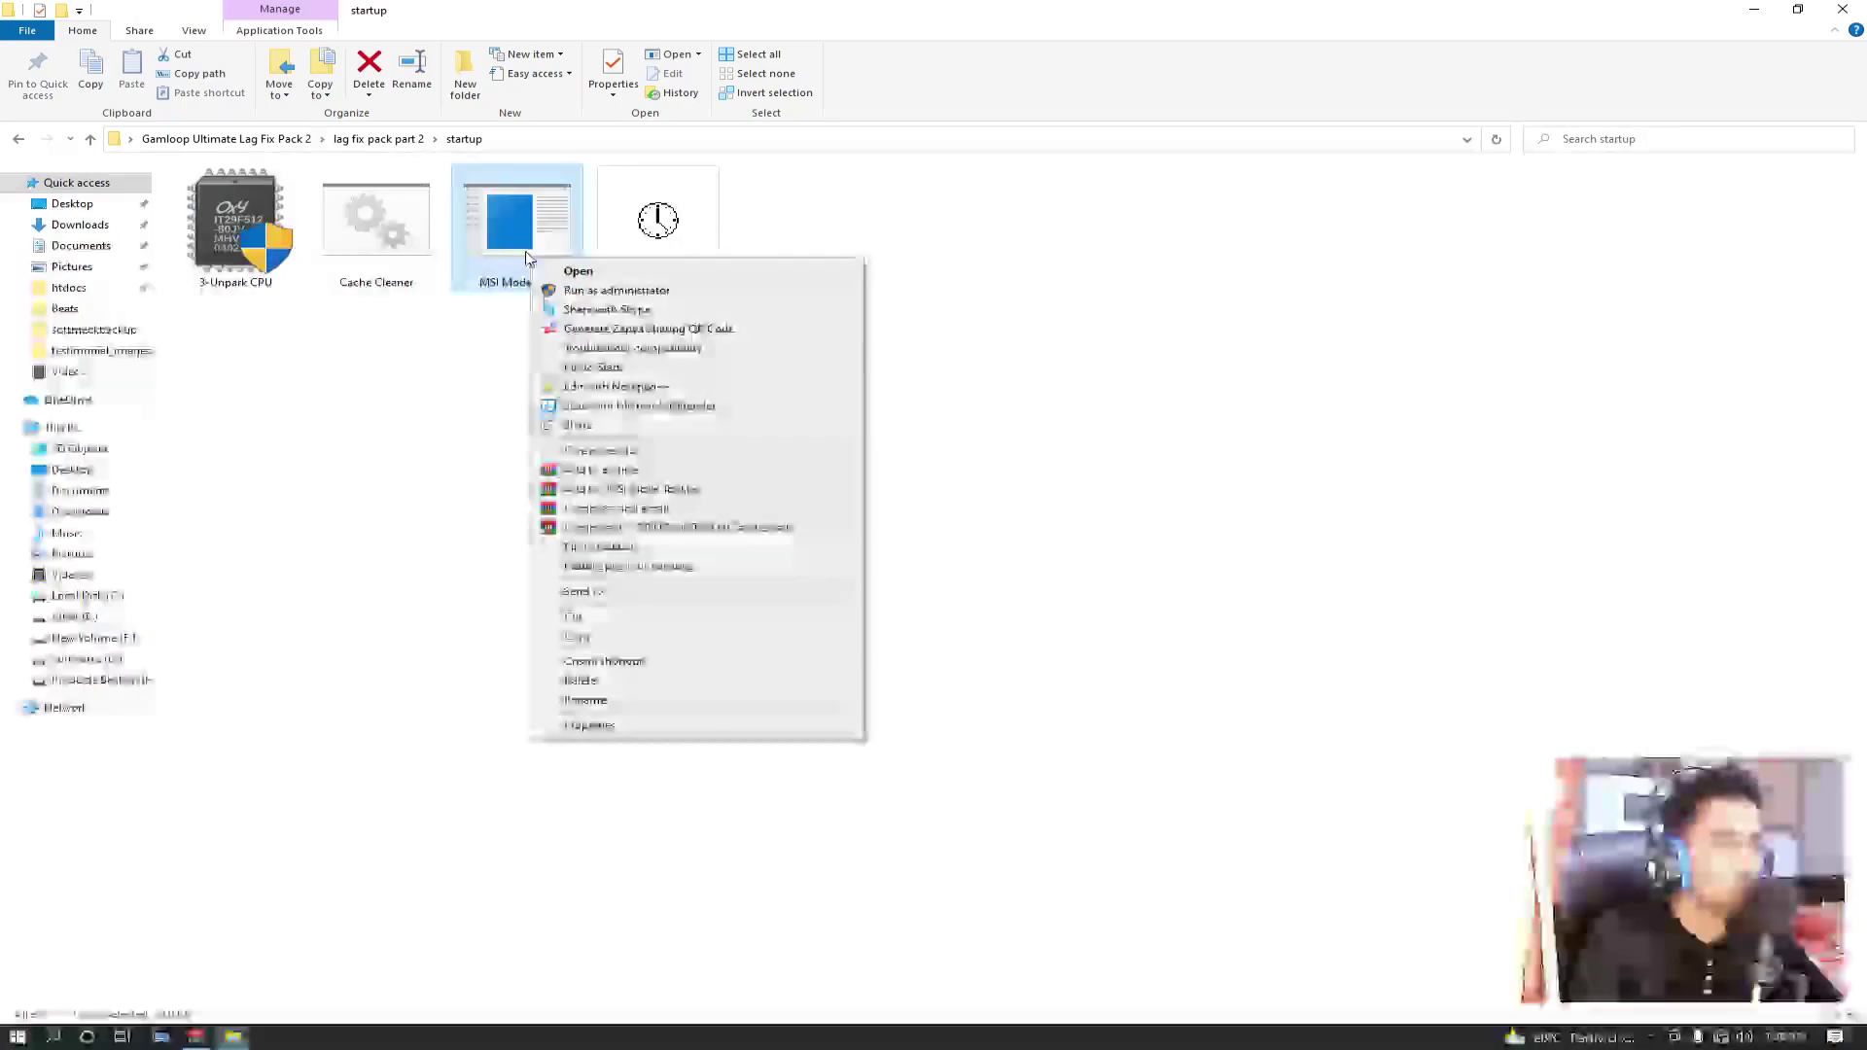
{"action": "left_click", "coordinate": [571, 294]}
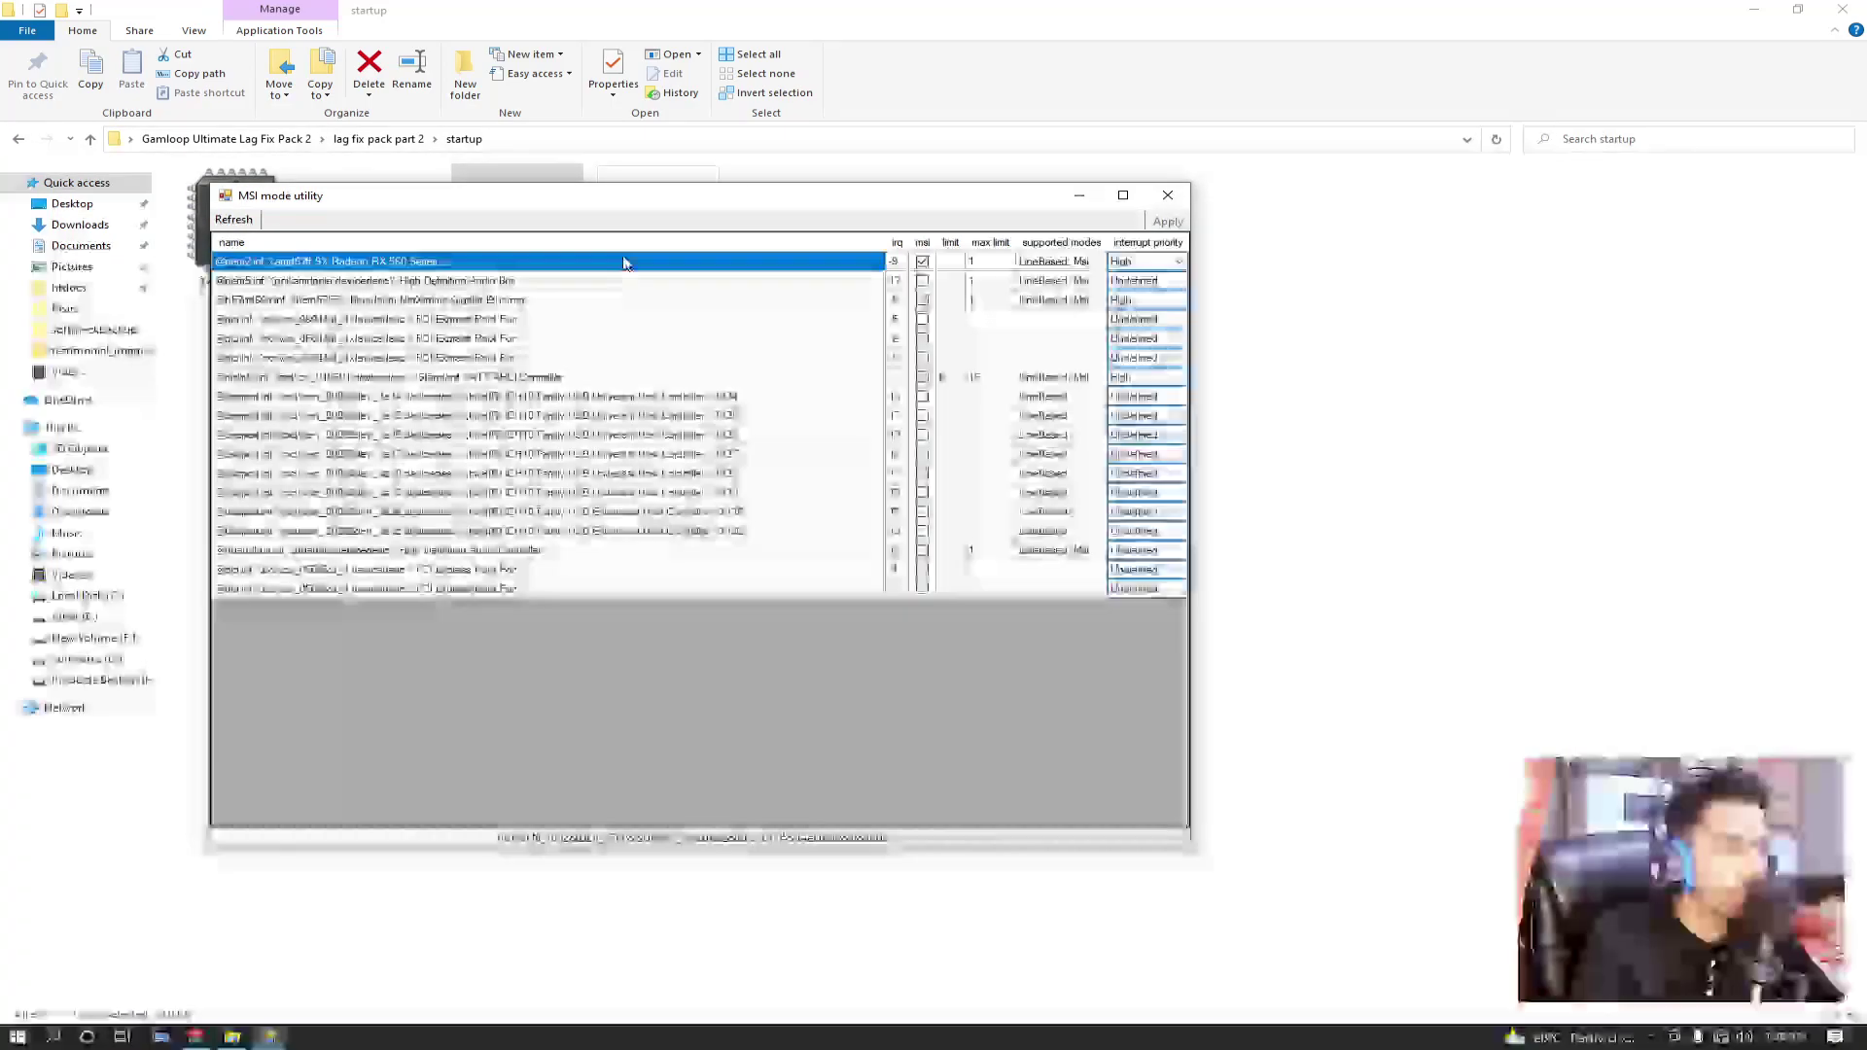
Set the interrupt priority of the Radeon RX 560 Series graphics card to High
{"action": "left_click", "coordinate": [1125, 267]}
{"action": "left_click", "coordinate": [1138, 262]}
{"action": "left_click", "coordinate": [1136, 277]}
{"action": "left_click", "coordinate": [1131, 264]}
{"action": "left_click", "coordinate": [1124, 311]}
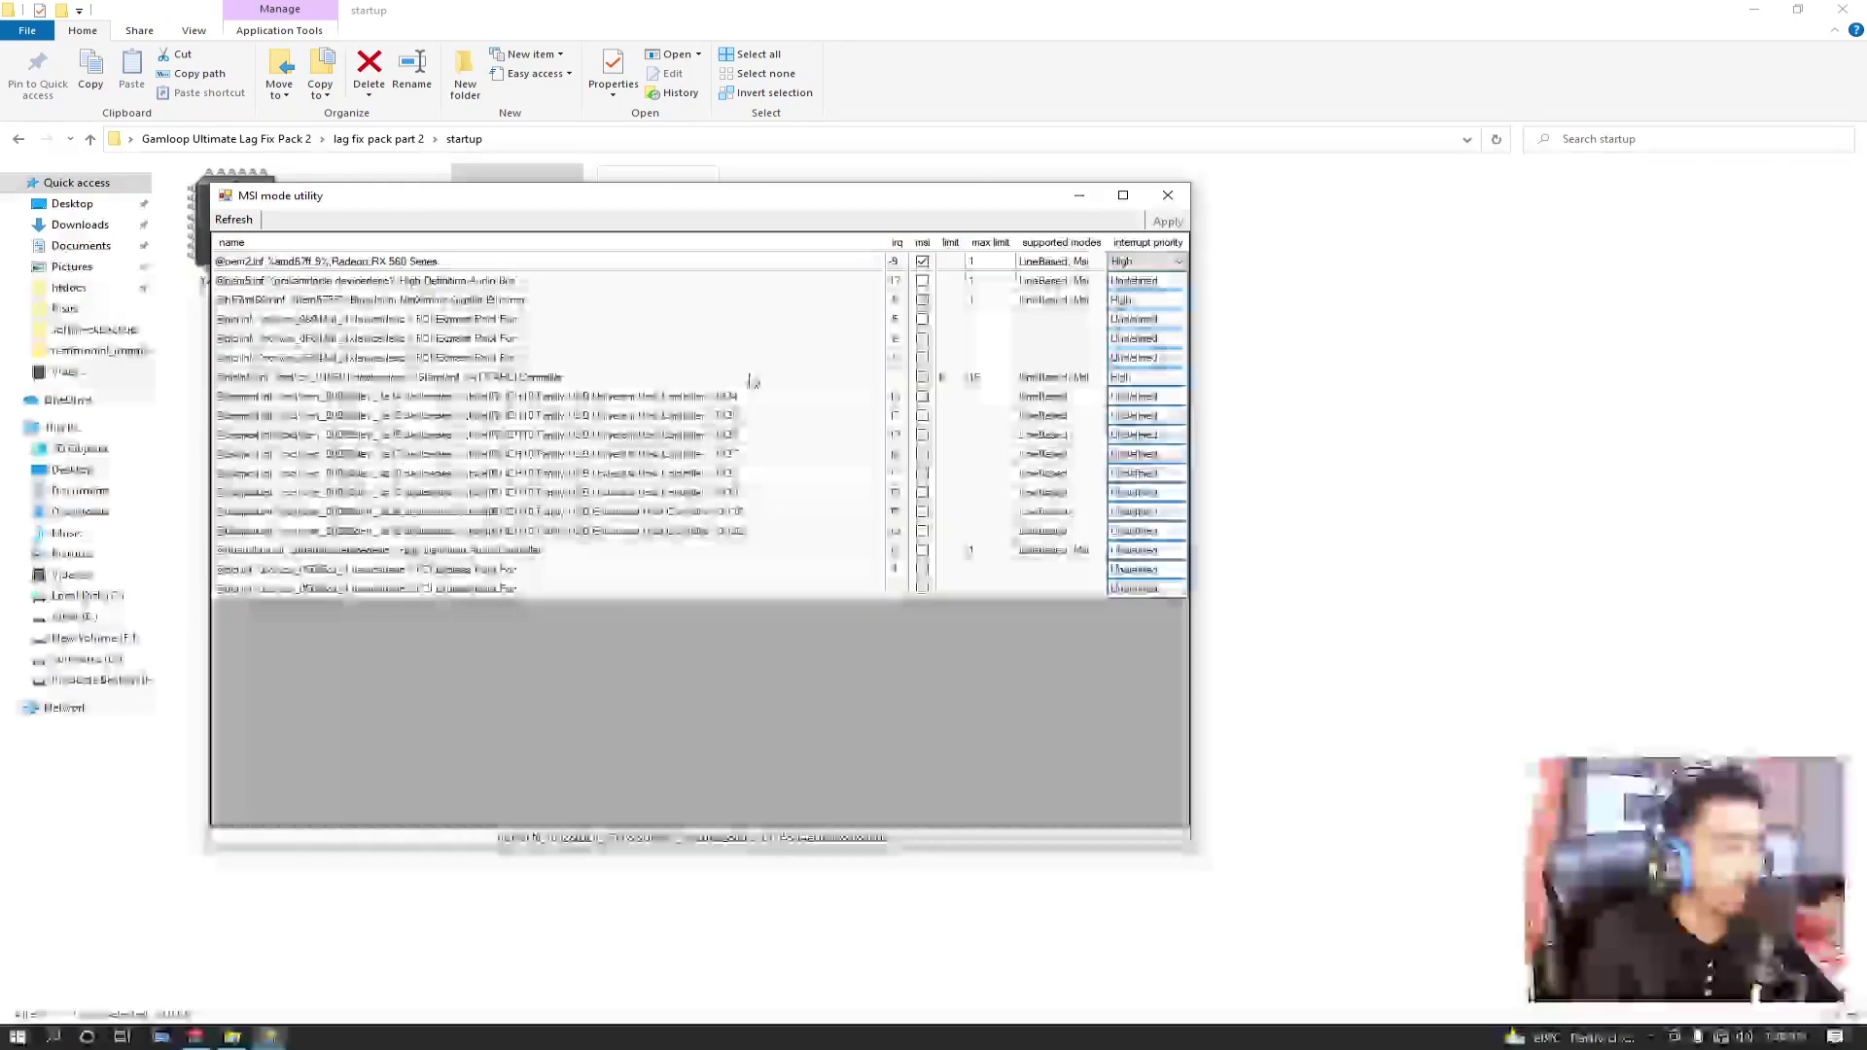
Check the interrupt priority settings of the AHCI controller and the third listed device, then close MSI mode utility
{"action": "left_click", "coordinate": [486, 379]}
{"action": "left_click", "coordinate": [504, 303]}
{"action": "left_click", "coordinate": [1136, 305]}
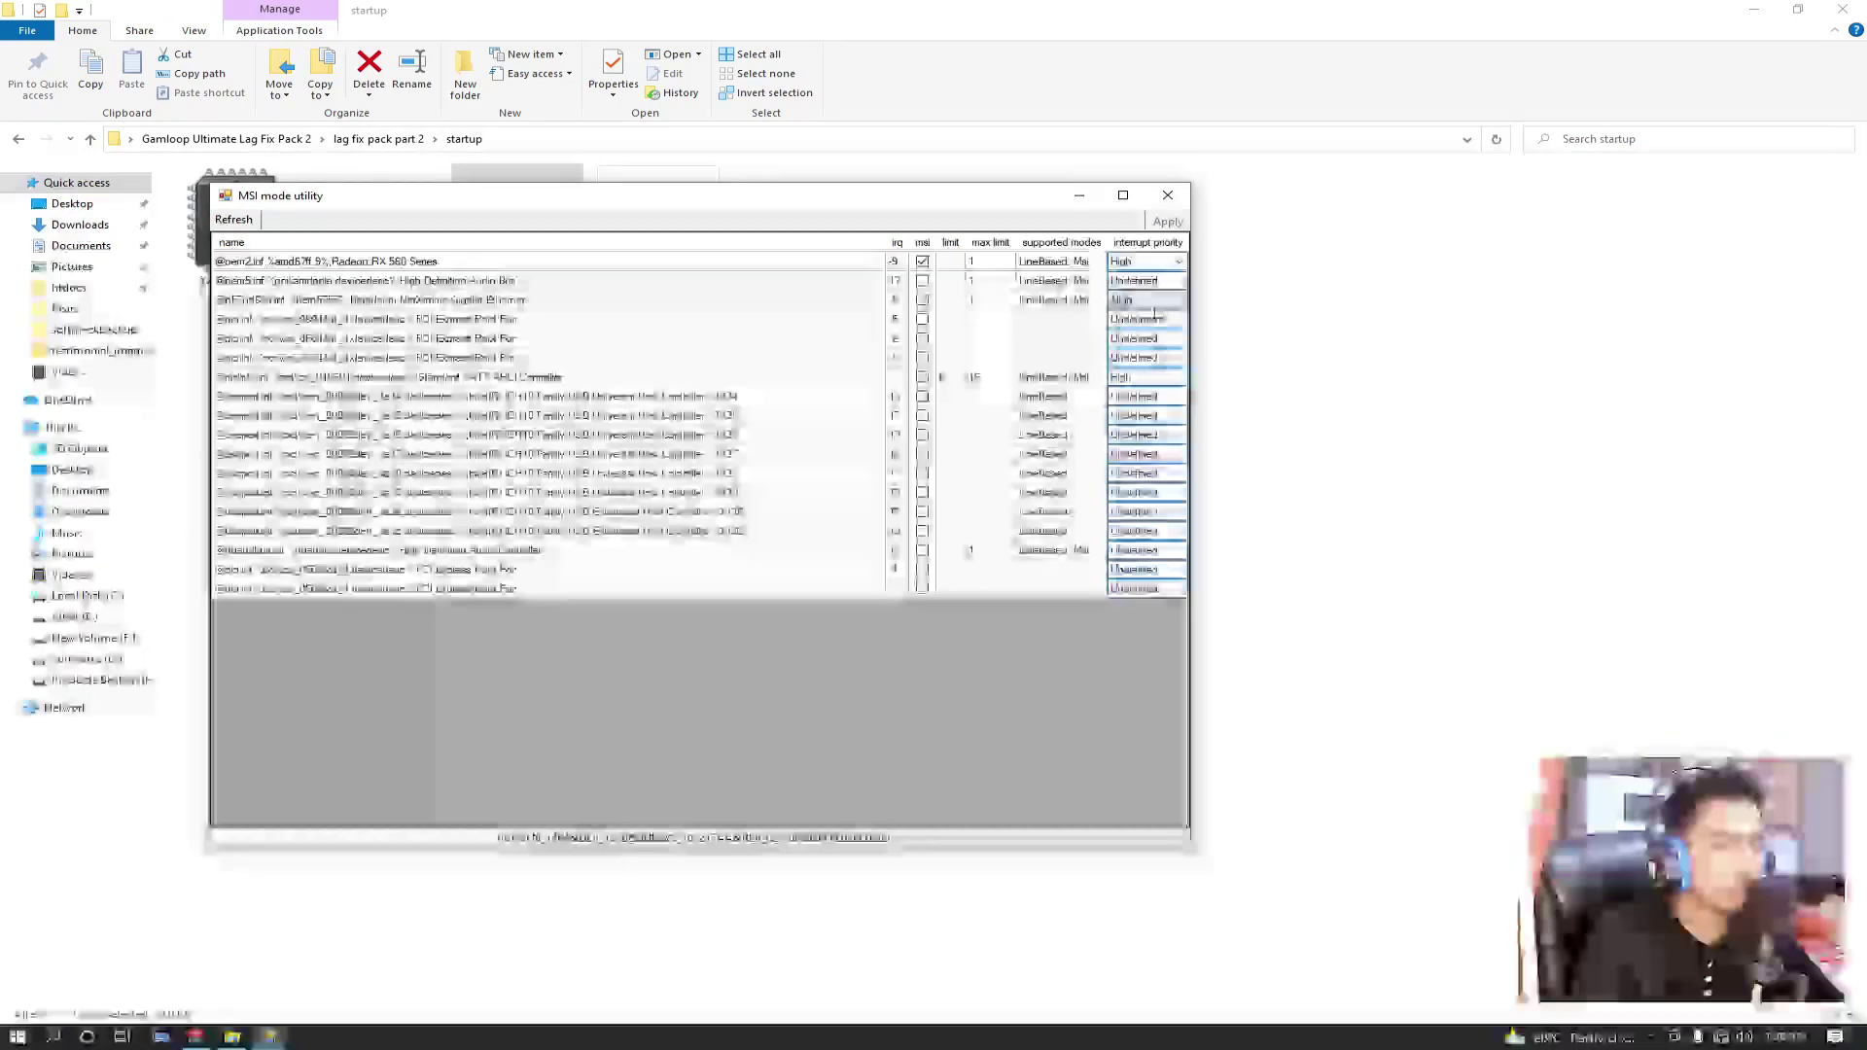
{"action": "left_click", "coordinate": [1175, 200]}
Launch the Unpark CPU tool, choose the first power plan in its list, and close the tool
{"action": "left_click_drag", "start_coordinate": [858, 345], "coordinate": [645, 409]}
{"action": "left_click", "coordinate": [230, 243]}
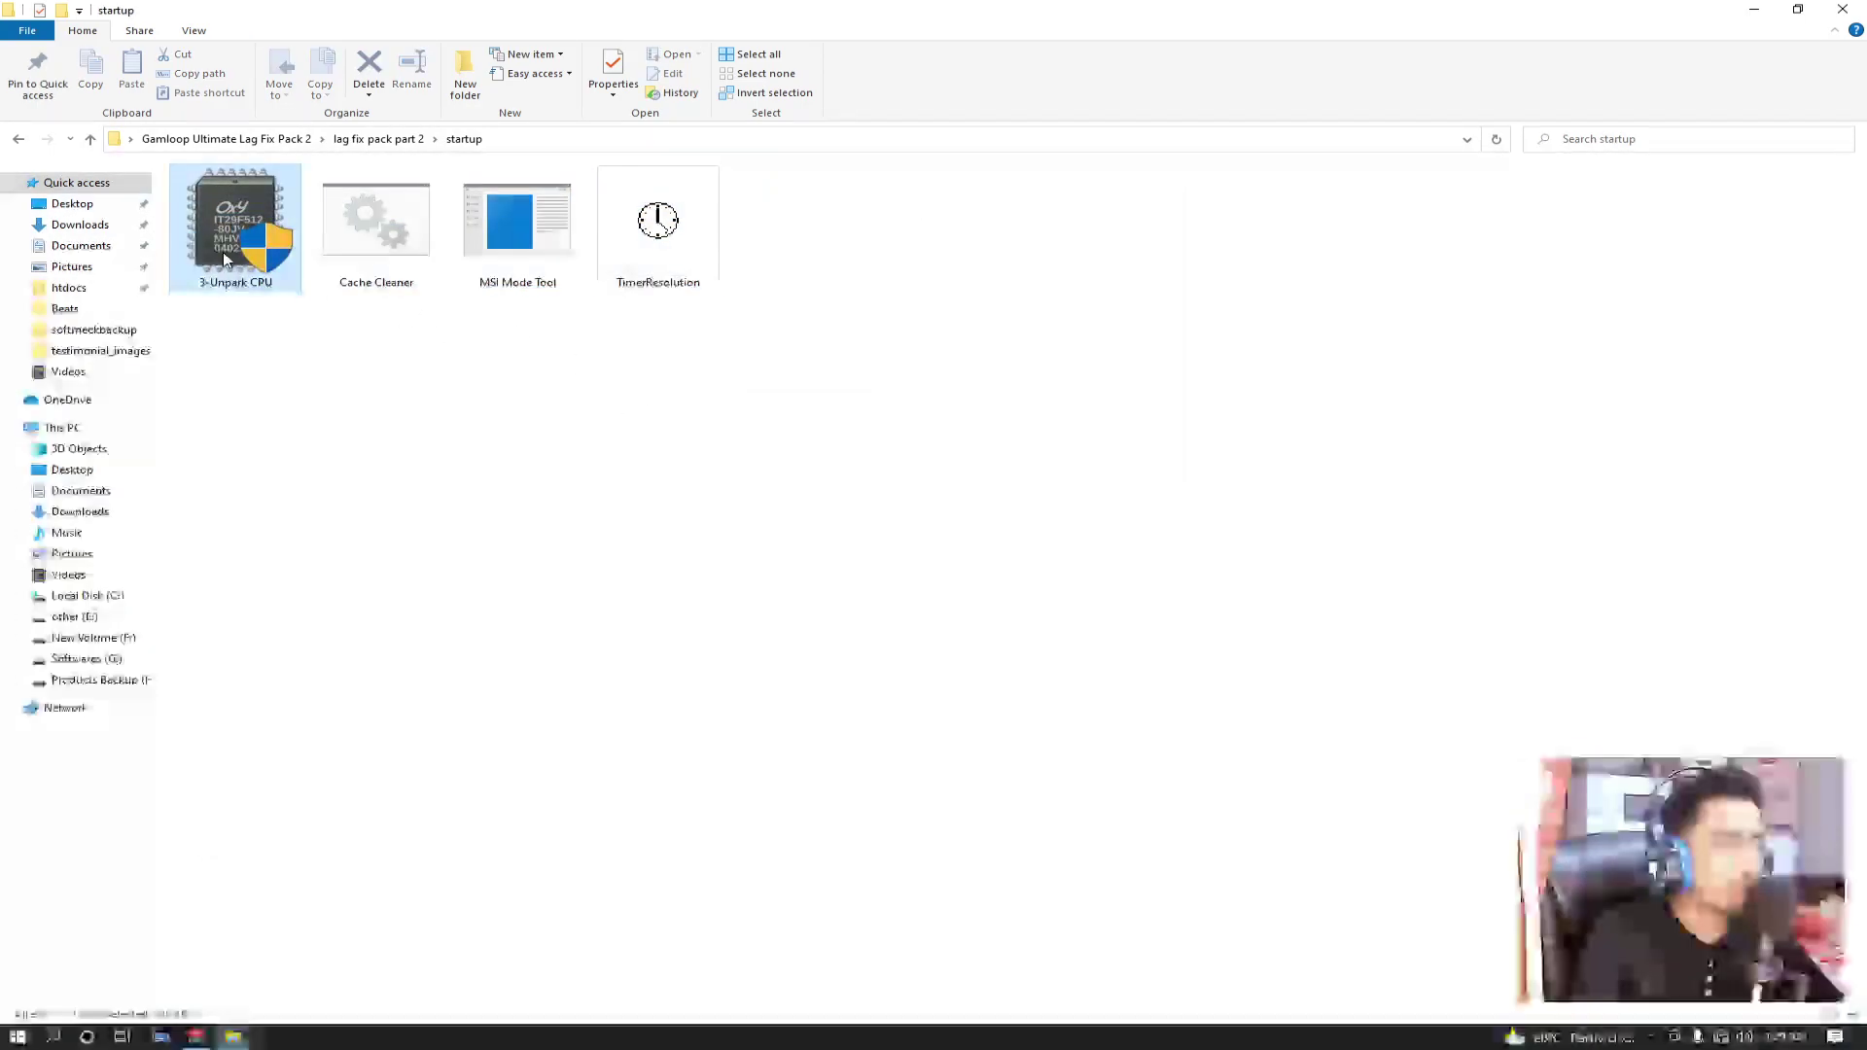
{"action": "double_click", "coordinate": [225, 255]}
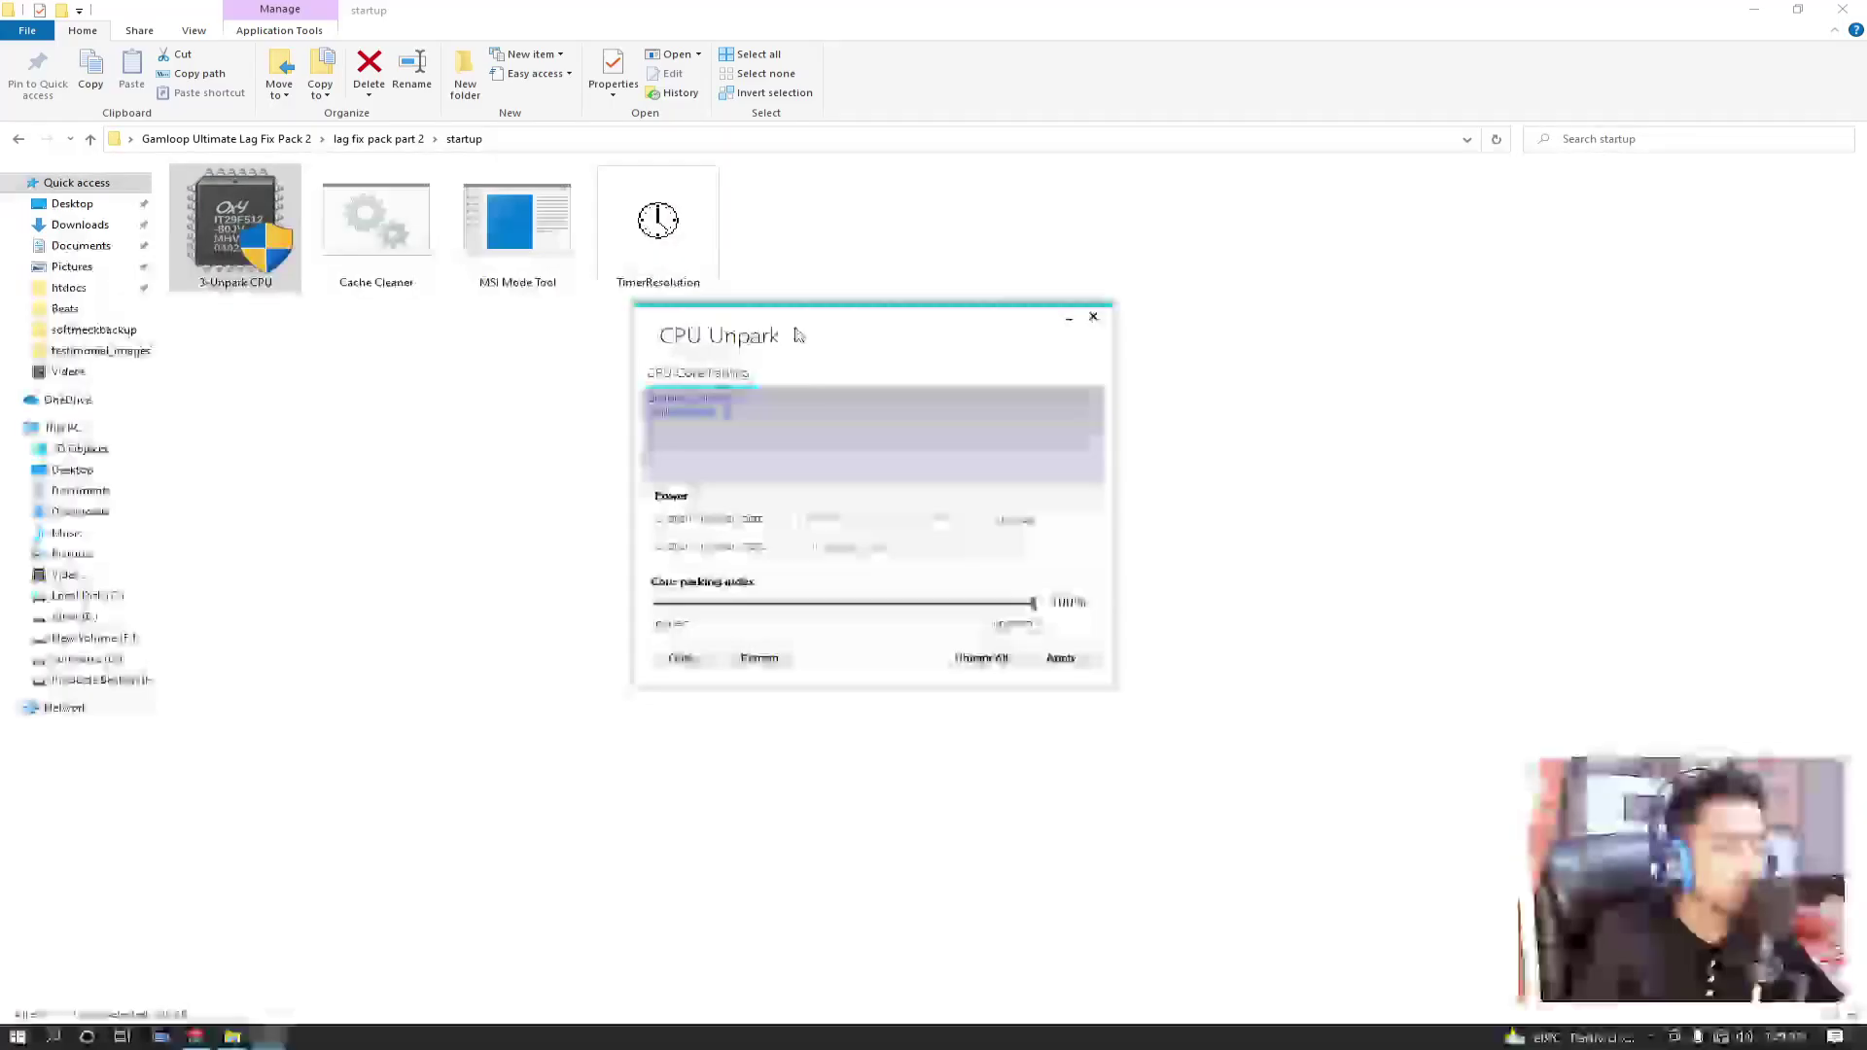
{"action": "left_click", "coordinate": [880, 518]}
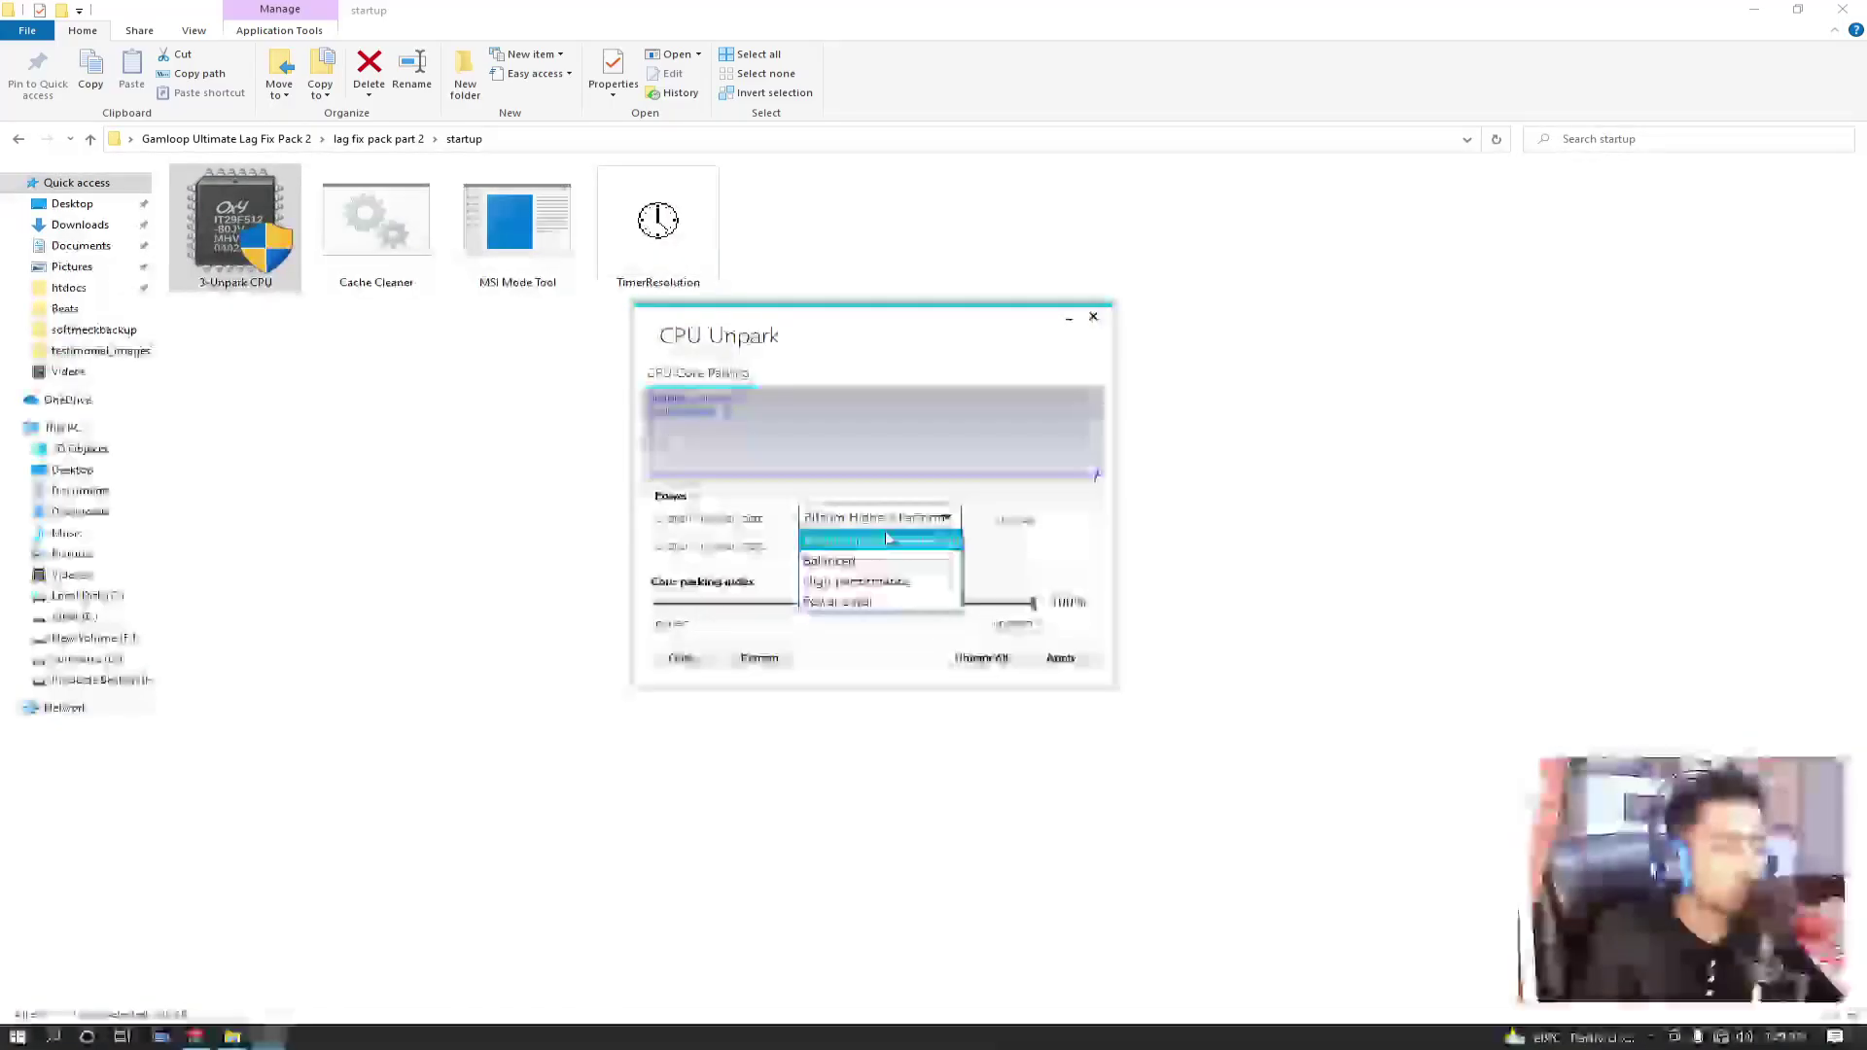
{"action": "left_click", "coordinate": [888, 543]}
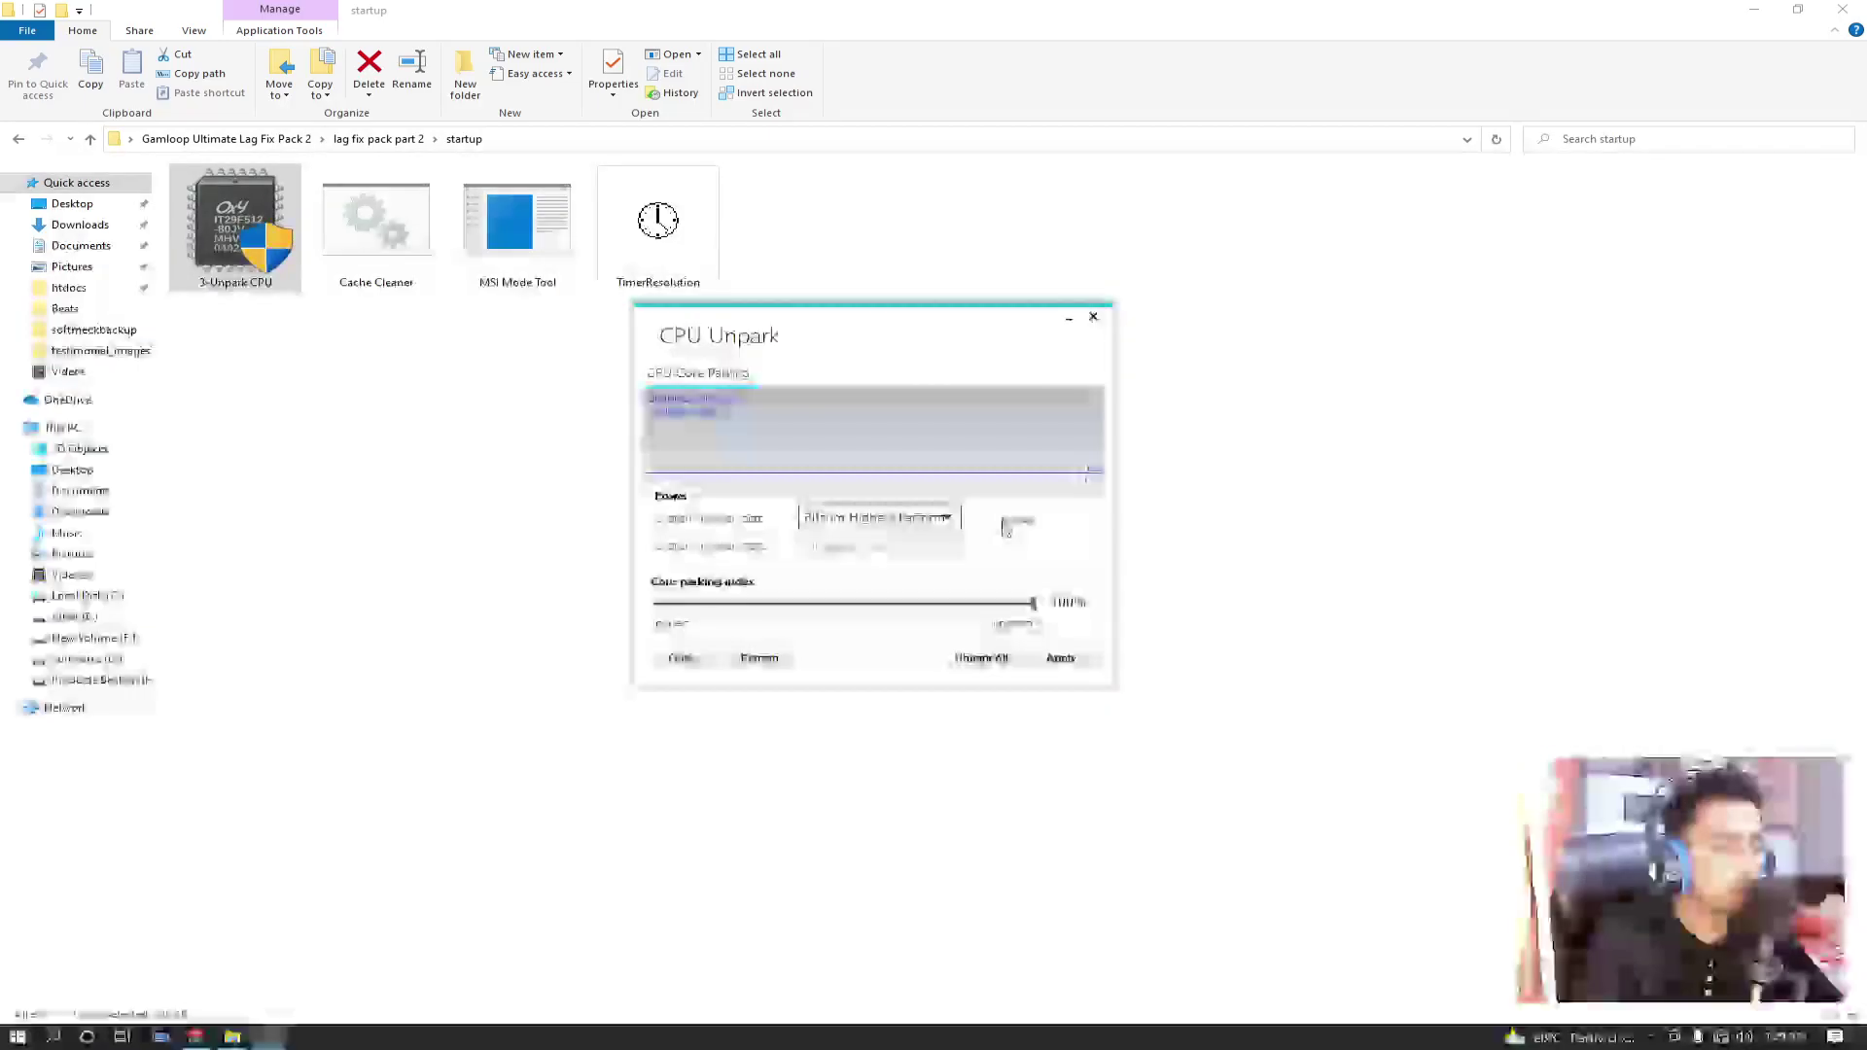
{"action": "left_click", "coordinate": [1093, 316]}
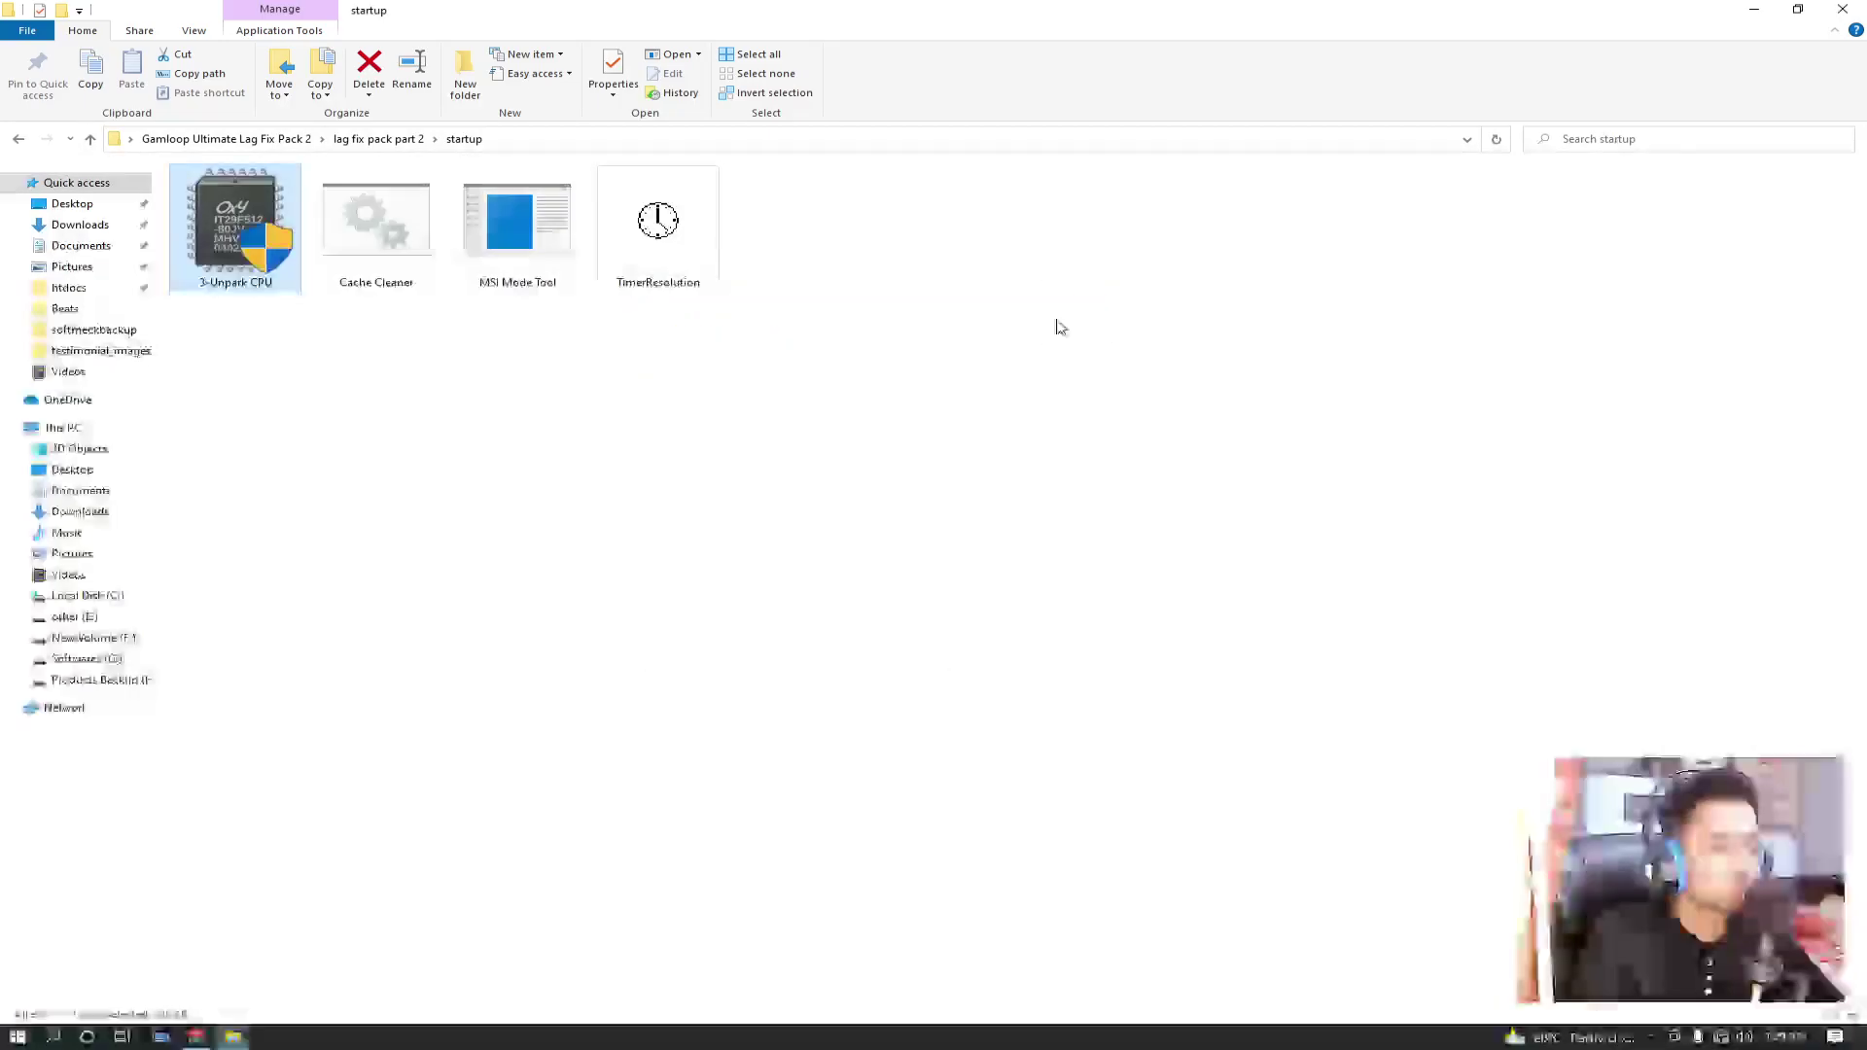
Run Cache Cleaner from the startup folder as administrator
{"action": "left_click_drag", "start_coordinate": [354, 426], "coordinate": [292, 277]}
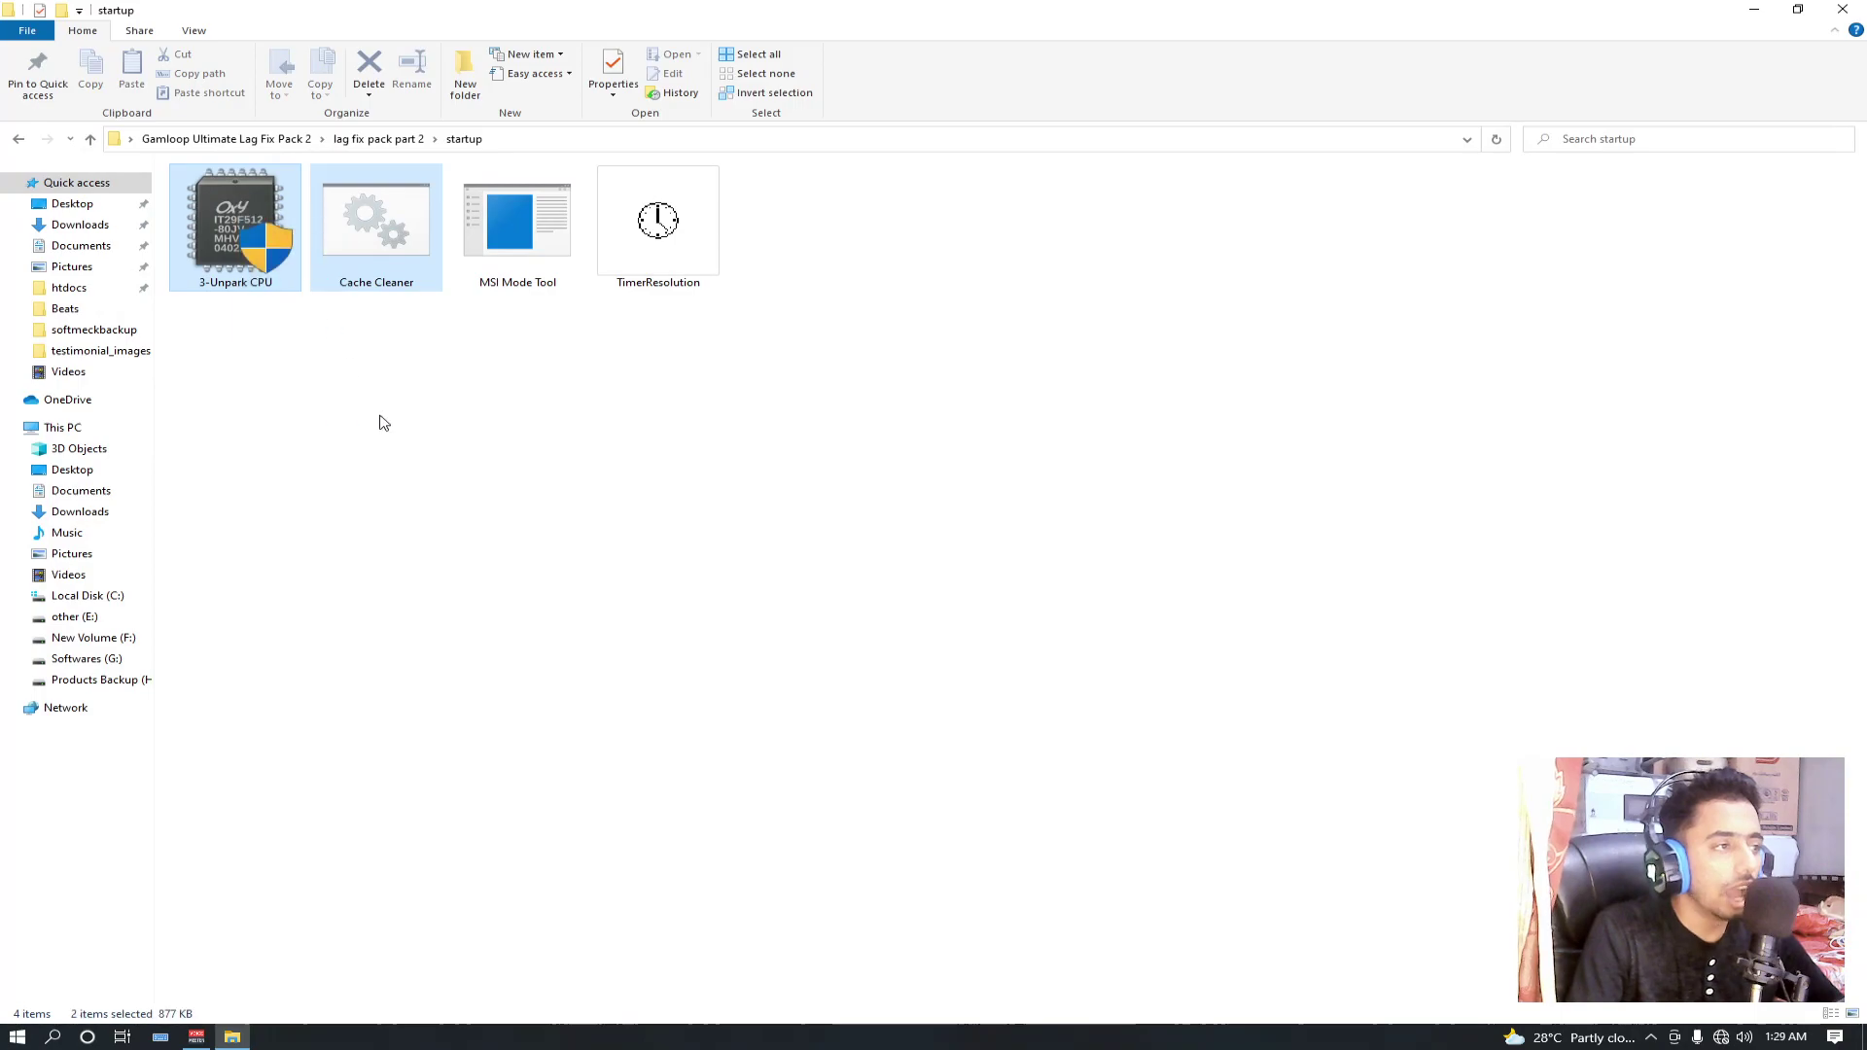
{"action": "left_click", "coordinate": [388, 259]}
{"action": "left_click", "coordinate": [434, 365]}
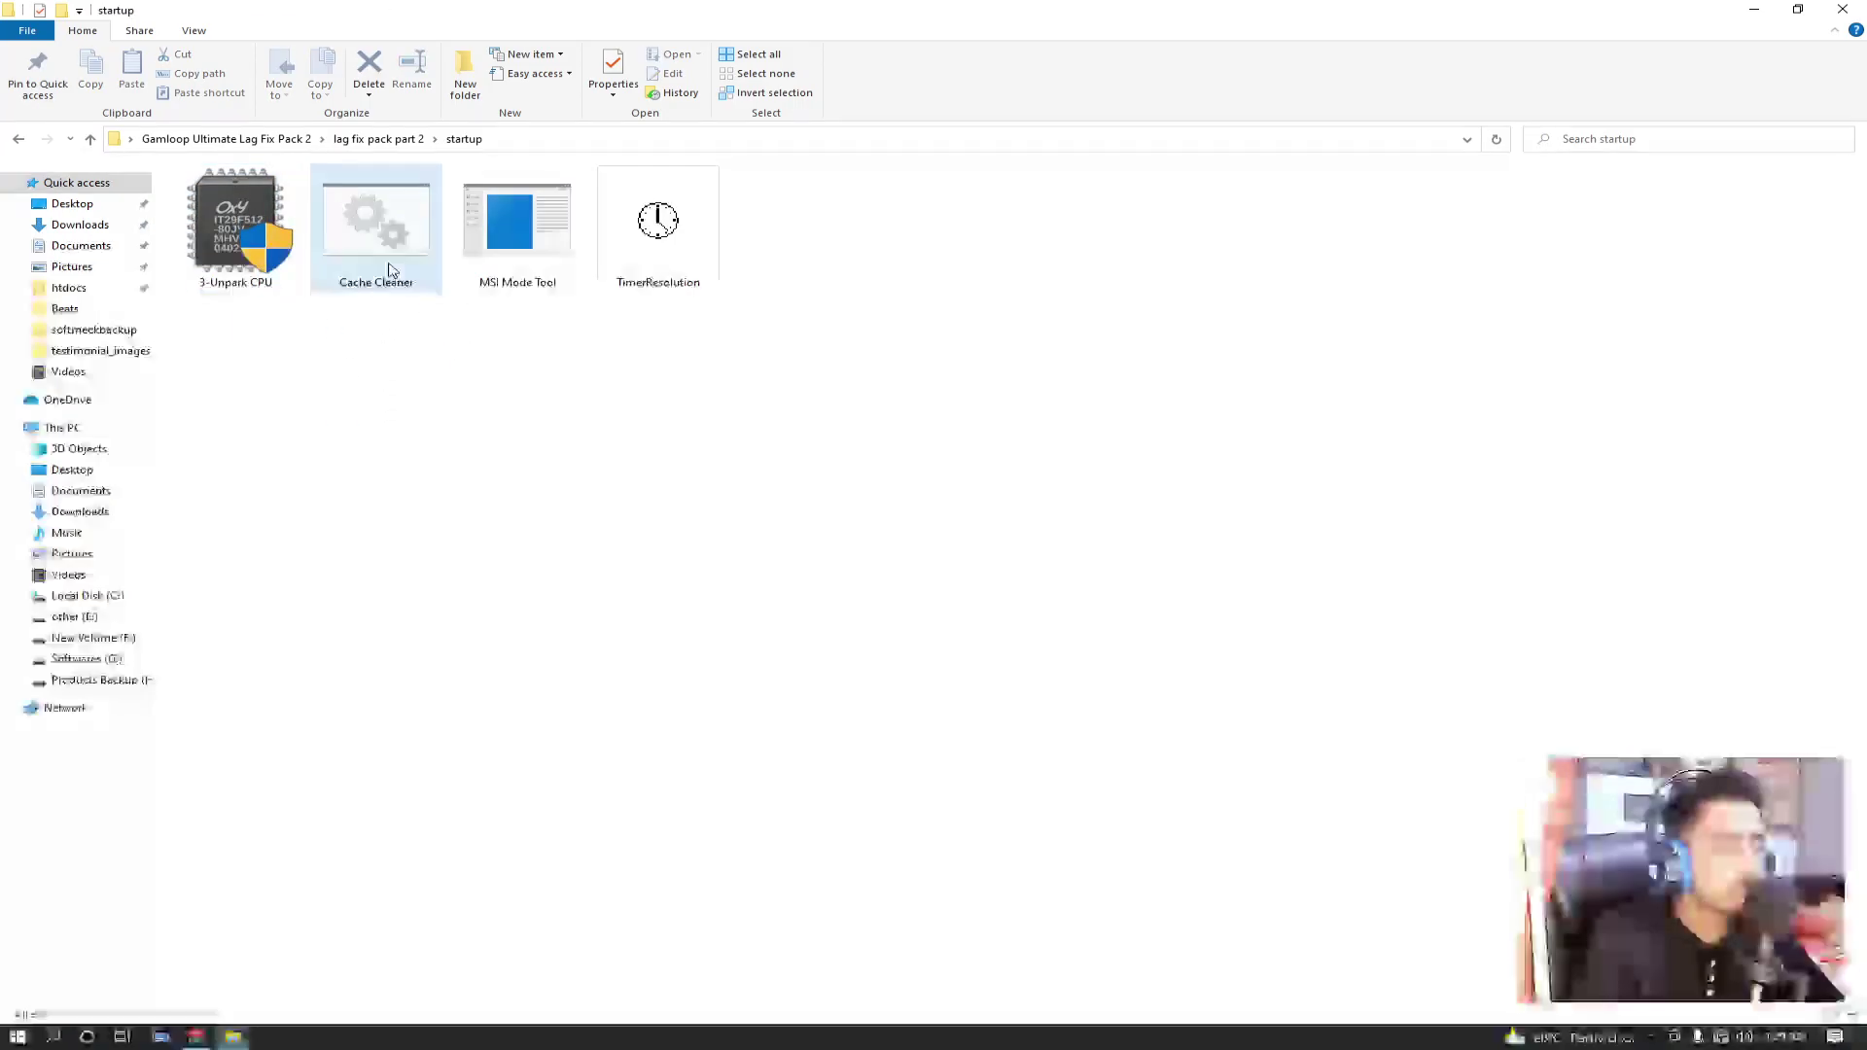
{"action": "right_click", "coordinate": [389, 264]}
{"action": "left_click", "coordinate": [468, 335]}
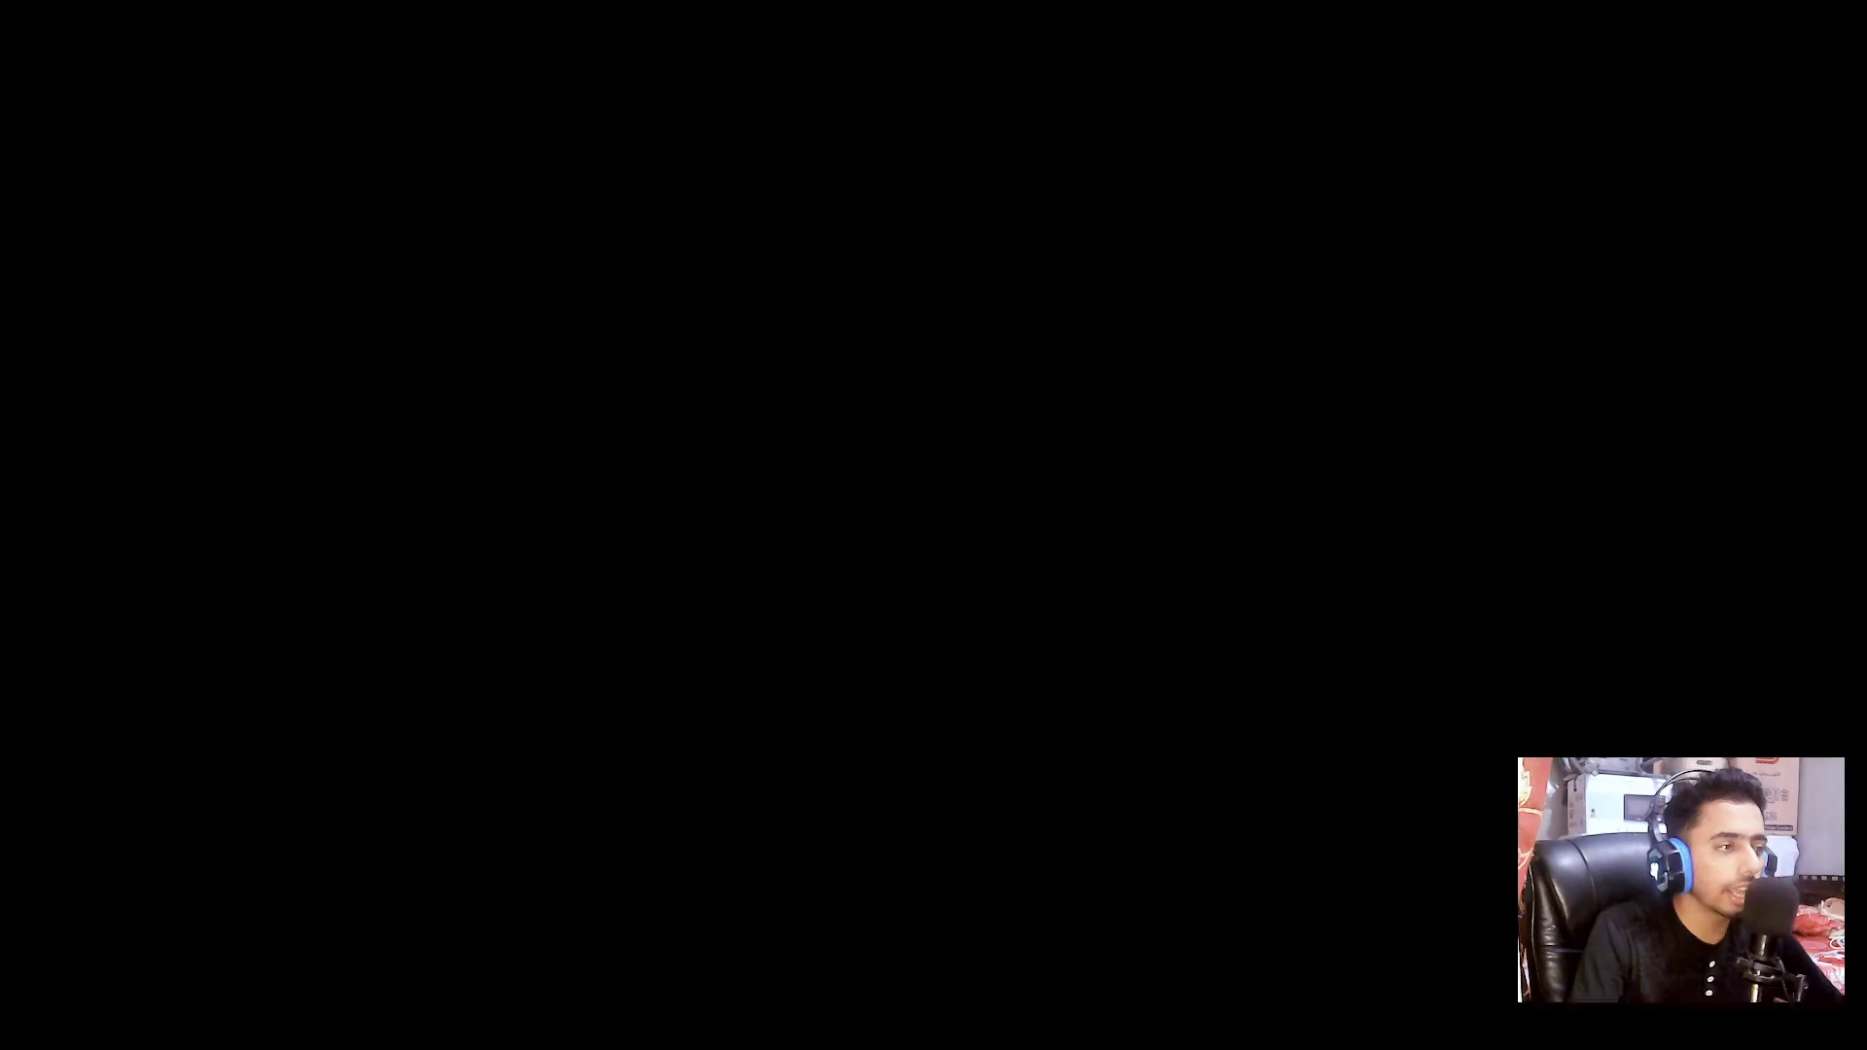
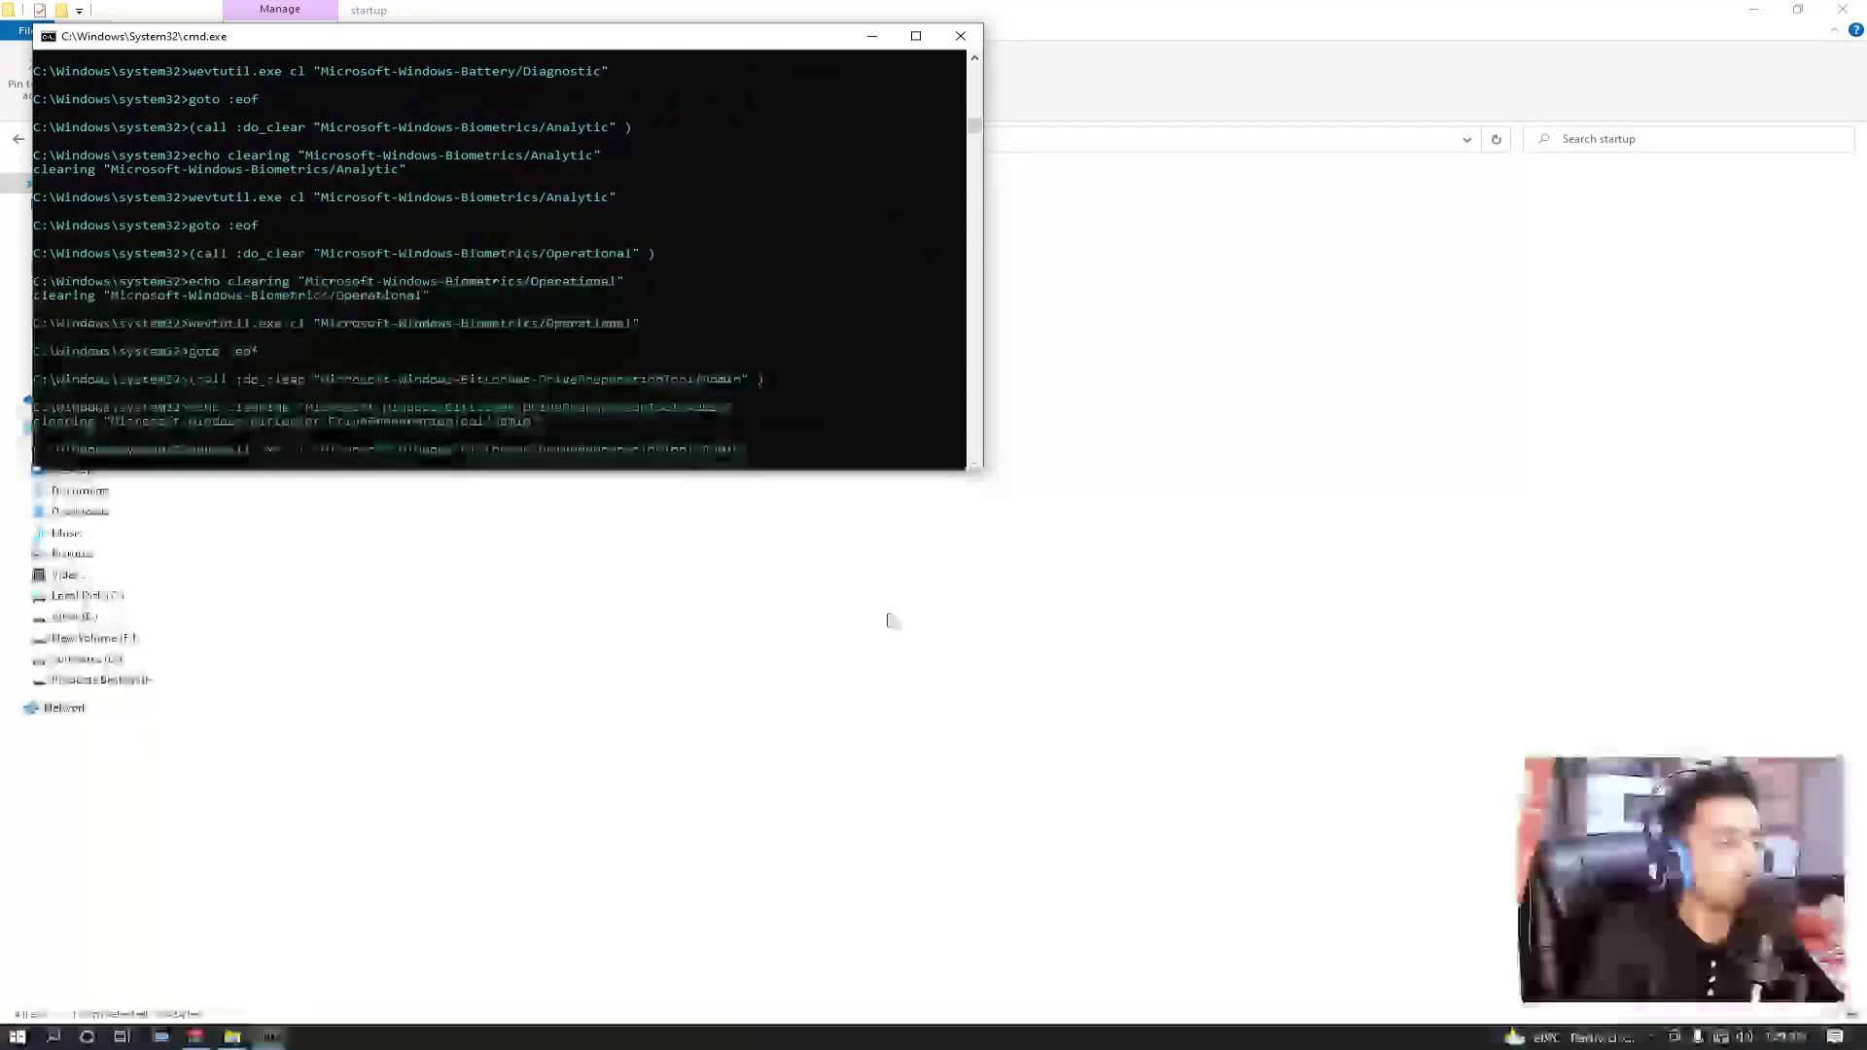
Run TimerResolution from the startup folder as administrator, keeping the Cache Cleaner console window clear of the tool's icon
{"action": "left_click_drag", "start_coordinate": [508, 36], "coordinate": [900, 341]}
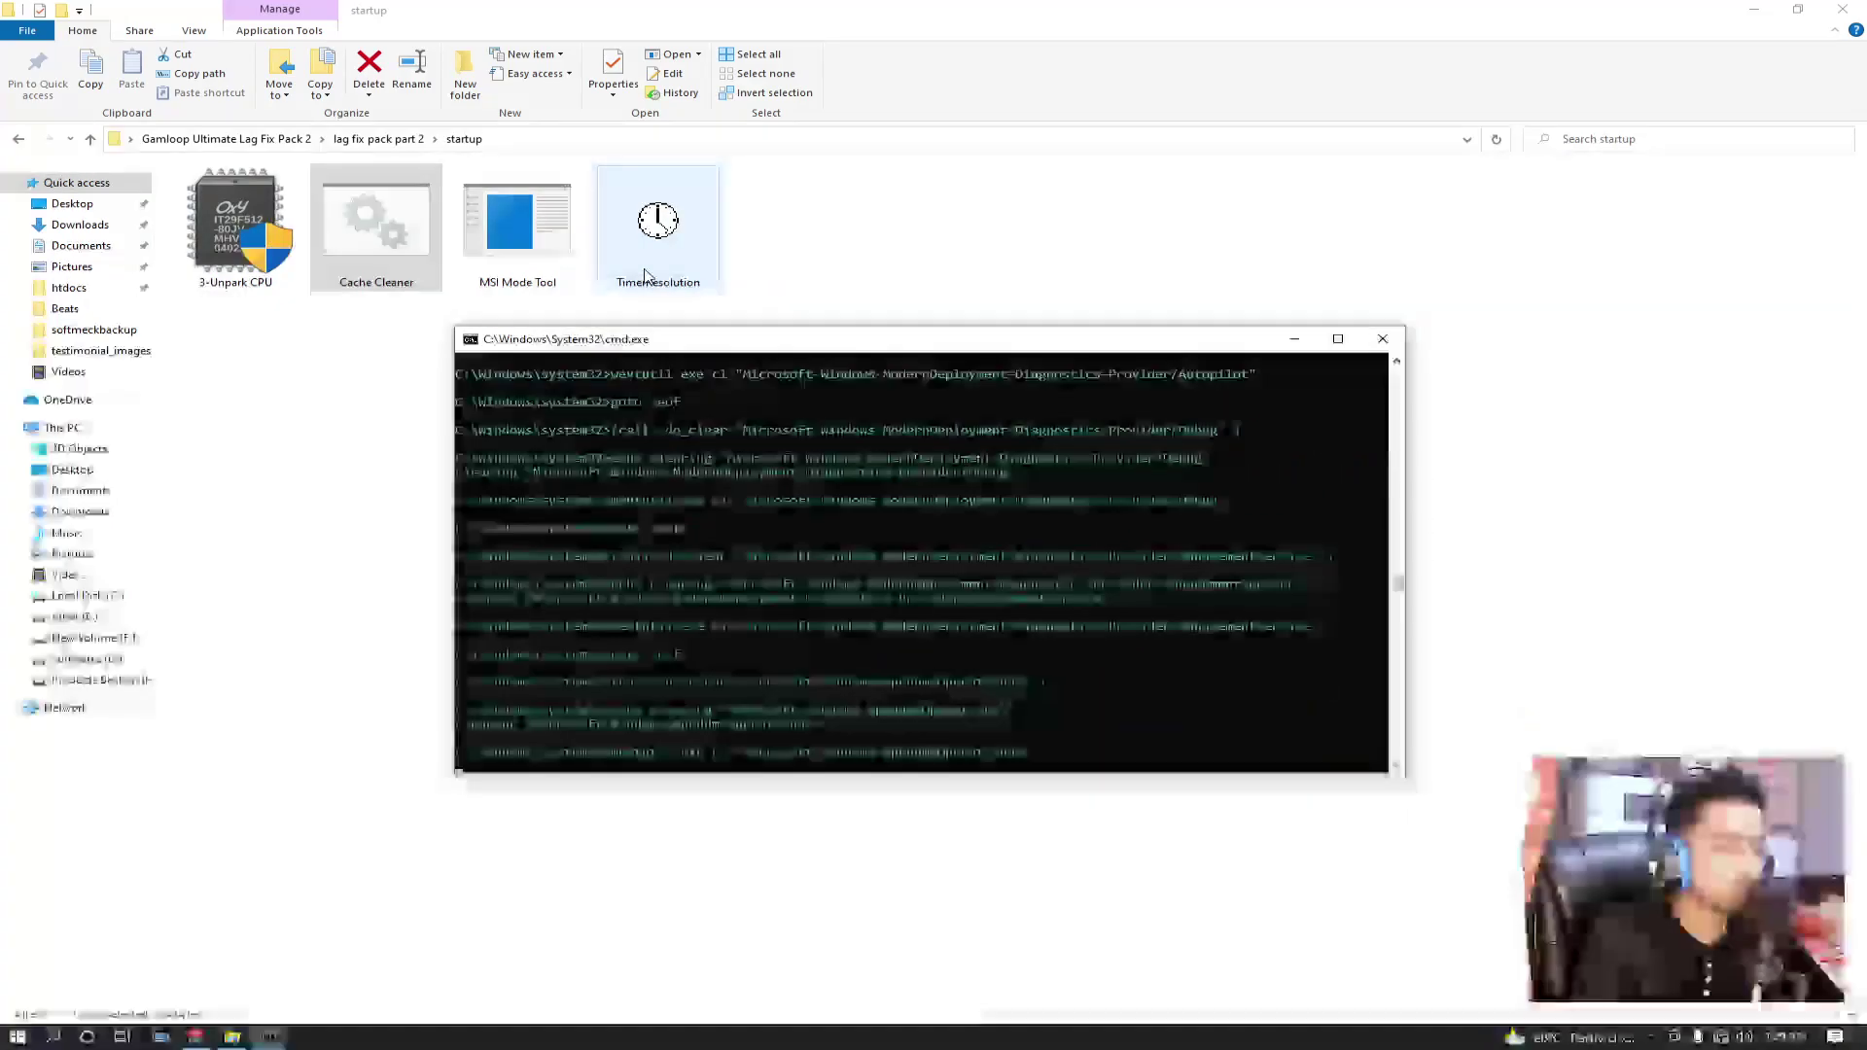
{"action": "left_click_drag", "start_coordinate": [871, 335], "coordinate": [1045, 228]}
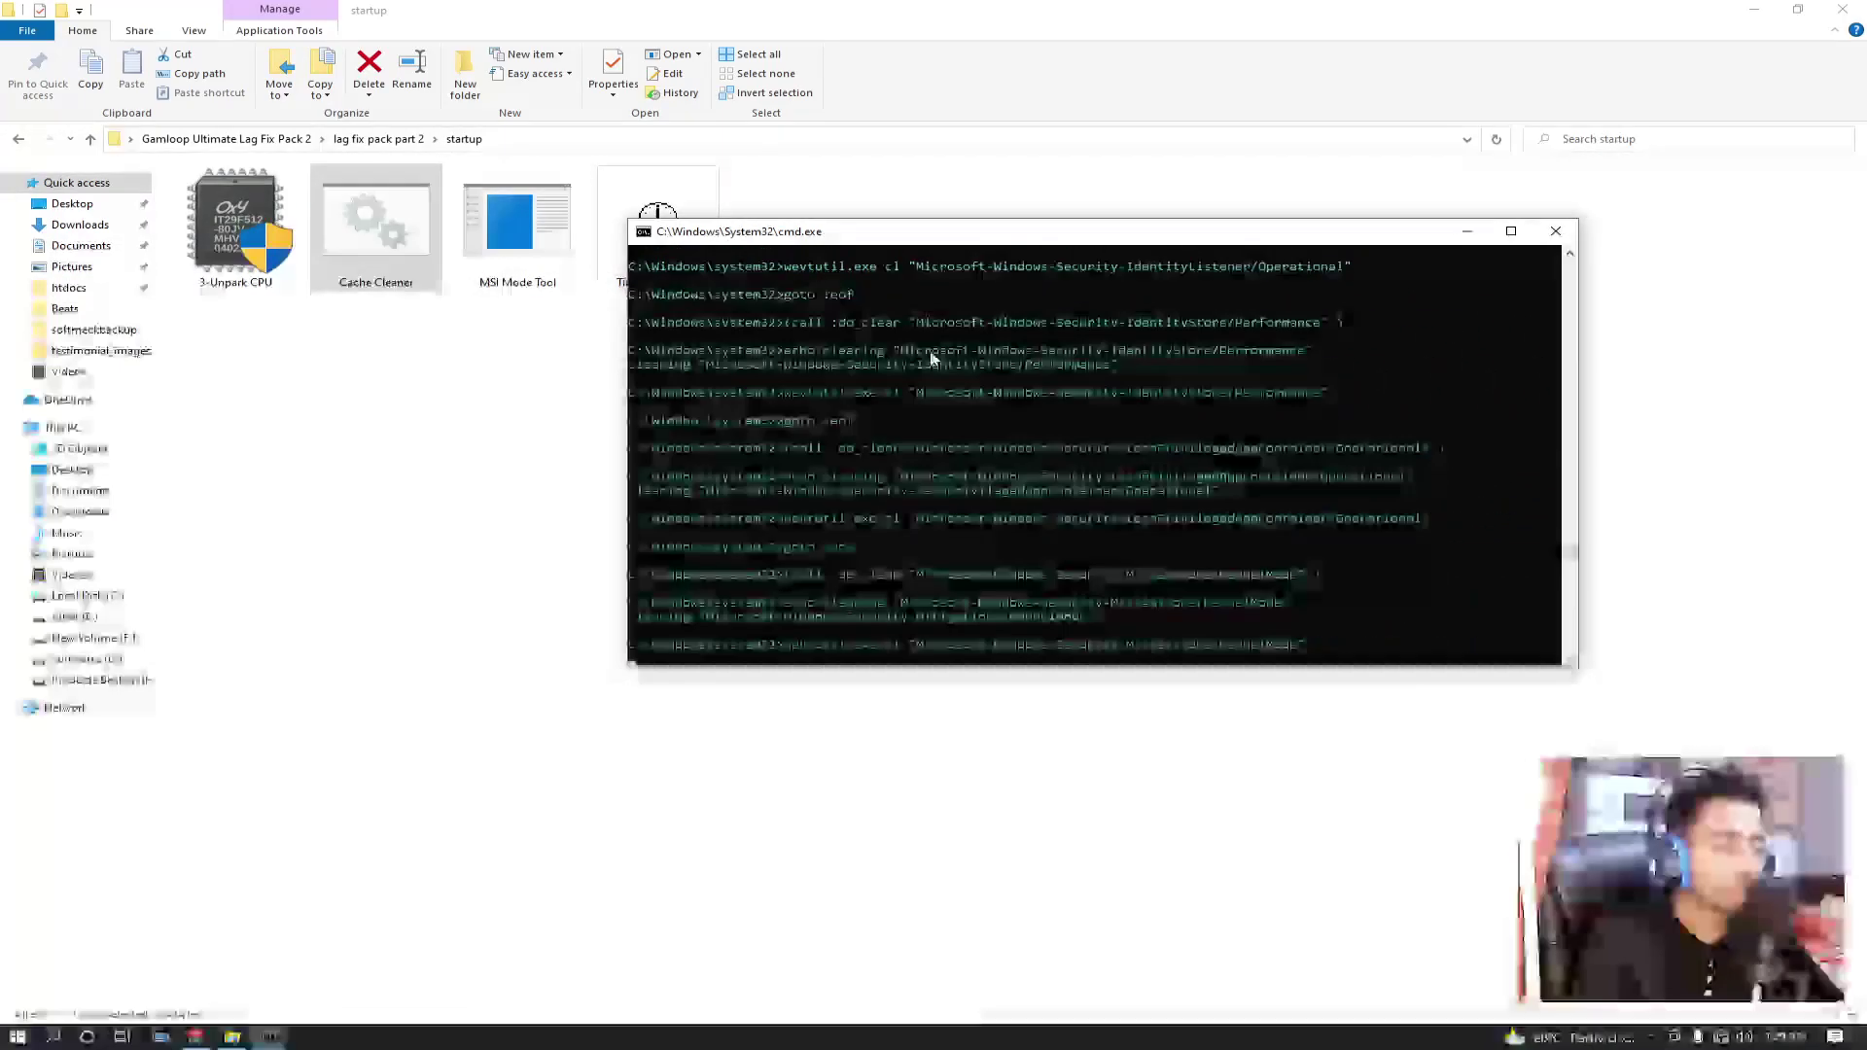
{"action": "left_click_drag", "start_coordinate": [813, 240], "coordinate": [741, 344]}
{"action": "right_click", "coordinate": [624, 227]}
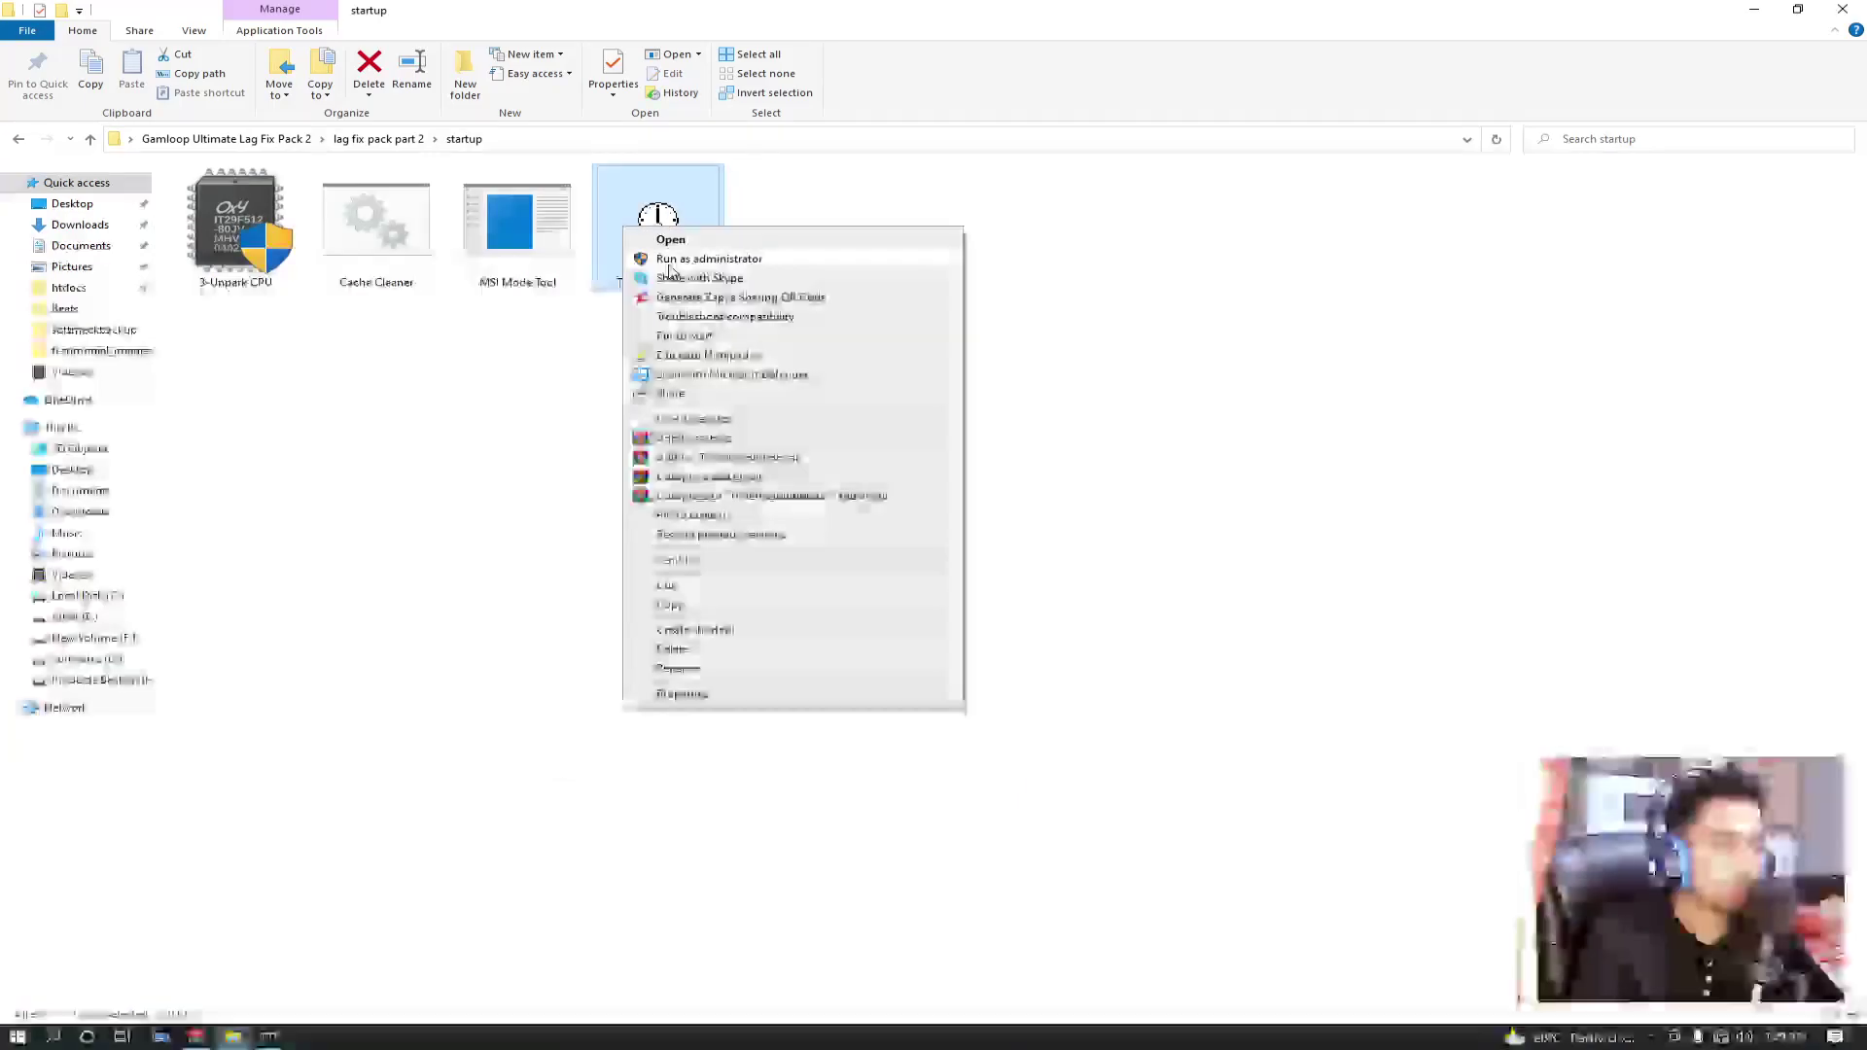
{"action": "left_click", "coordinate": [678, 259]}
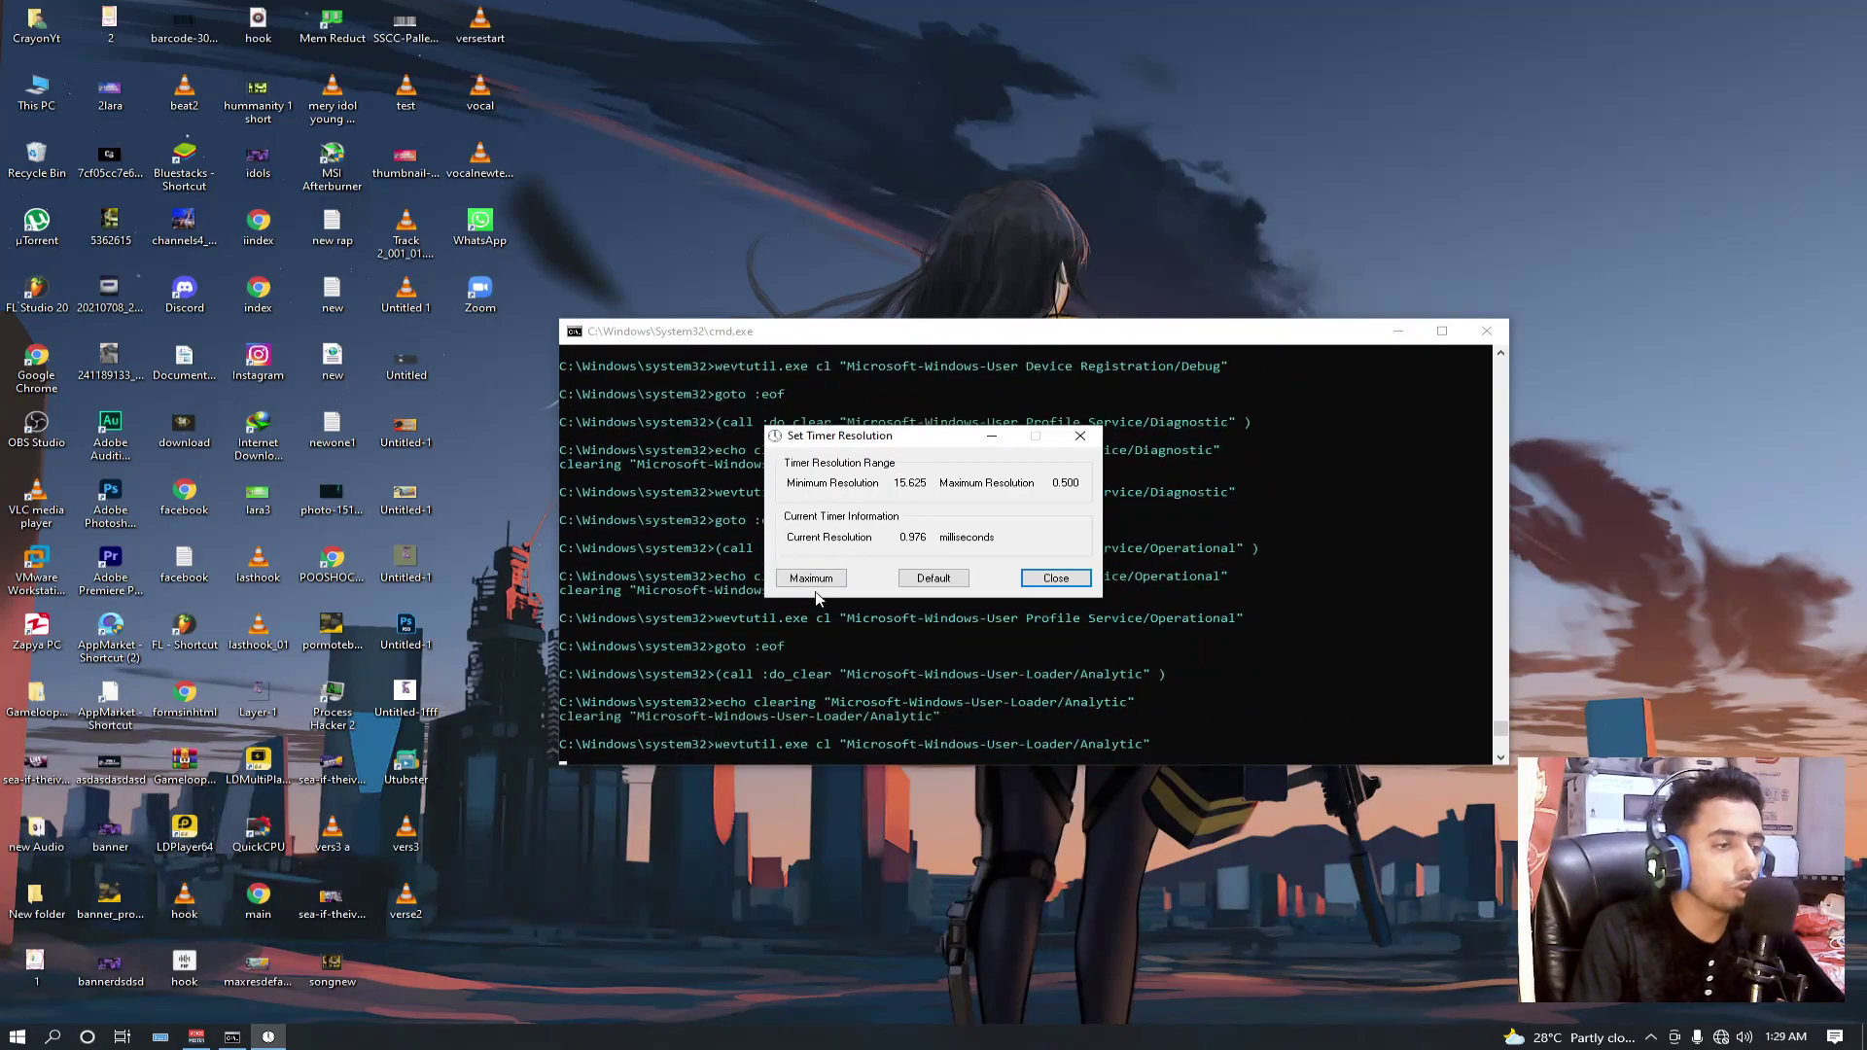
{"action": "left_click", "coordinate": [813, 577]}
{"action": "left_click_drag", "start_coordinate": [970, 443], "coordinate": [1183, 540]}
Open This PC, check the properties of Local Disk (C:), and close its properties dialog
{"action": "double_click", "coordinate": [39, 93]}
{"action": "left_click", "coordinate": [383, 334]}
{"action": "right_click", "coordinate": [383, 331]}
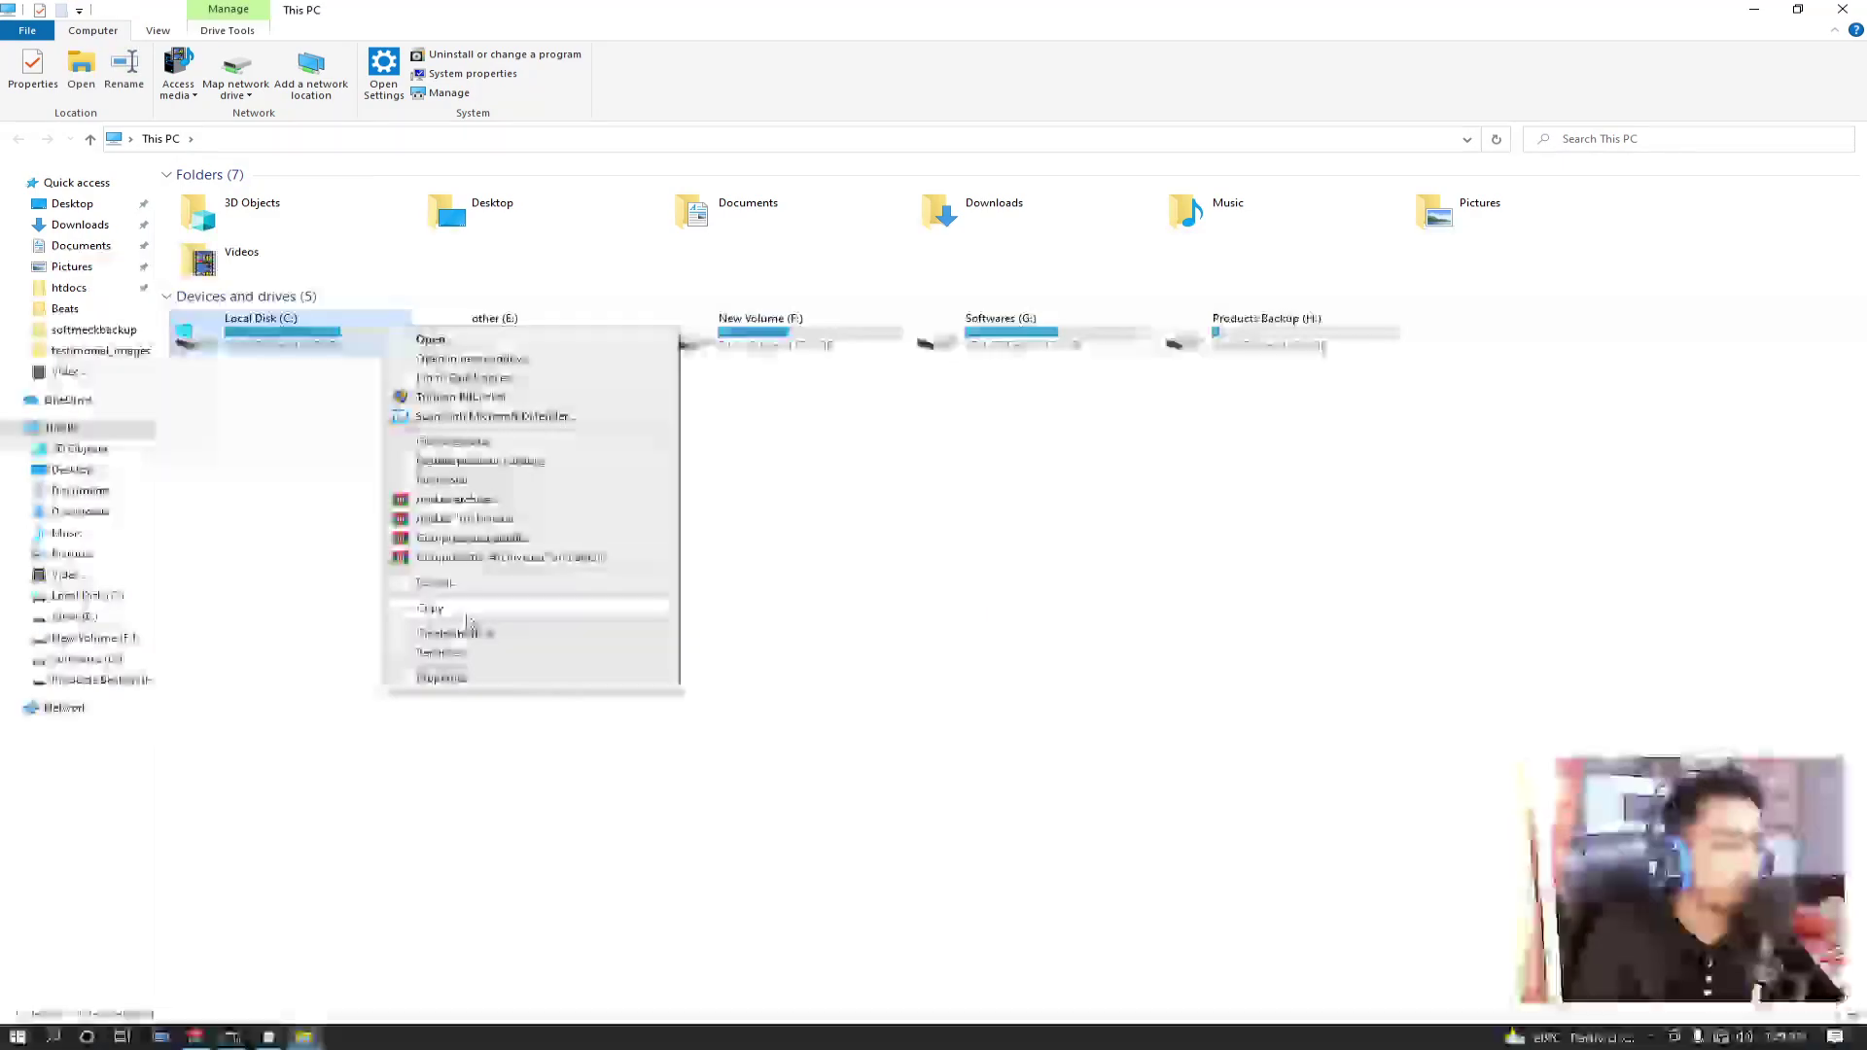
{"action": "left_click", "coordinate": [467, 678]}
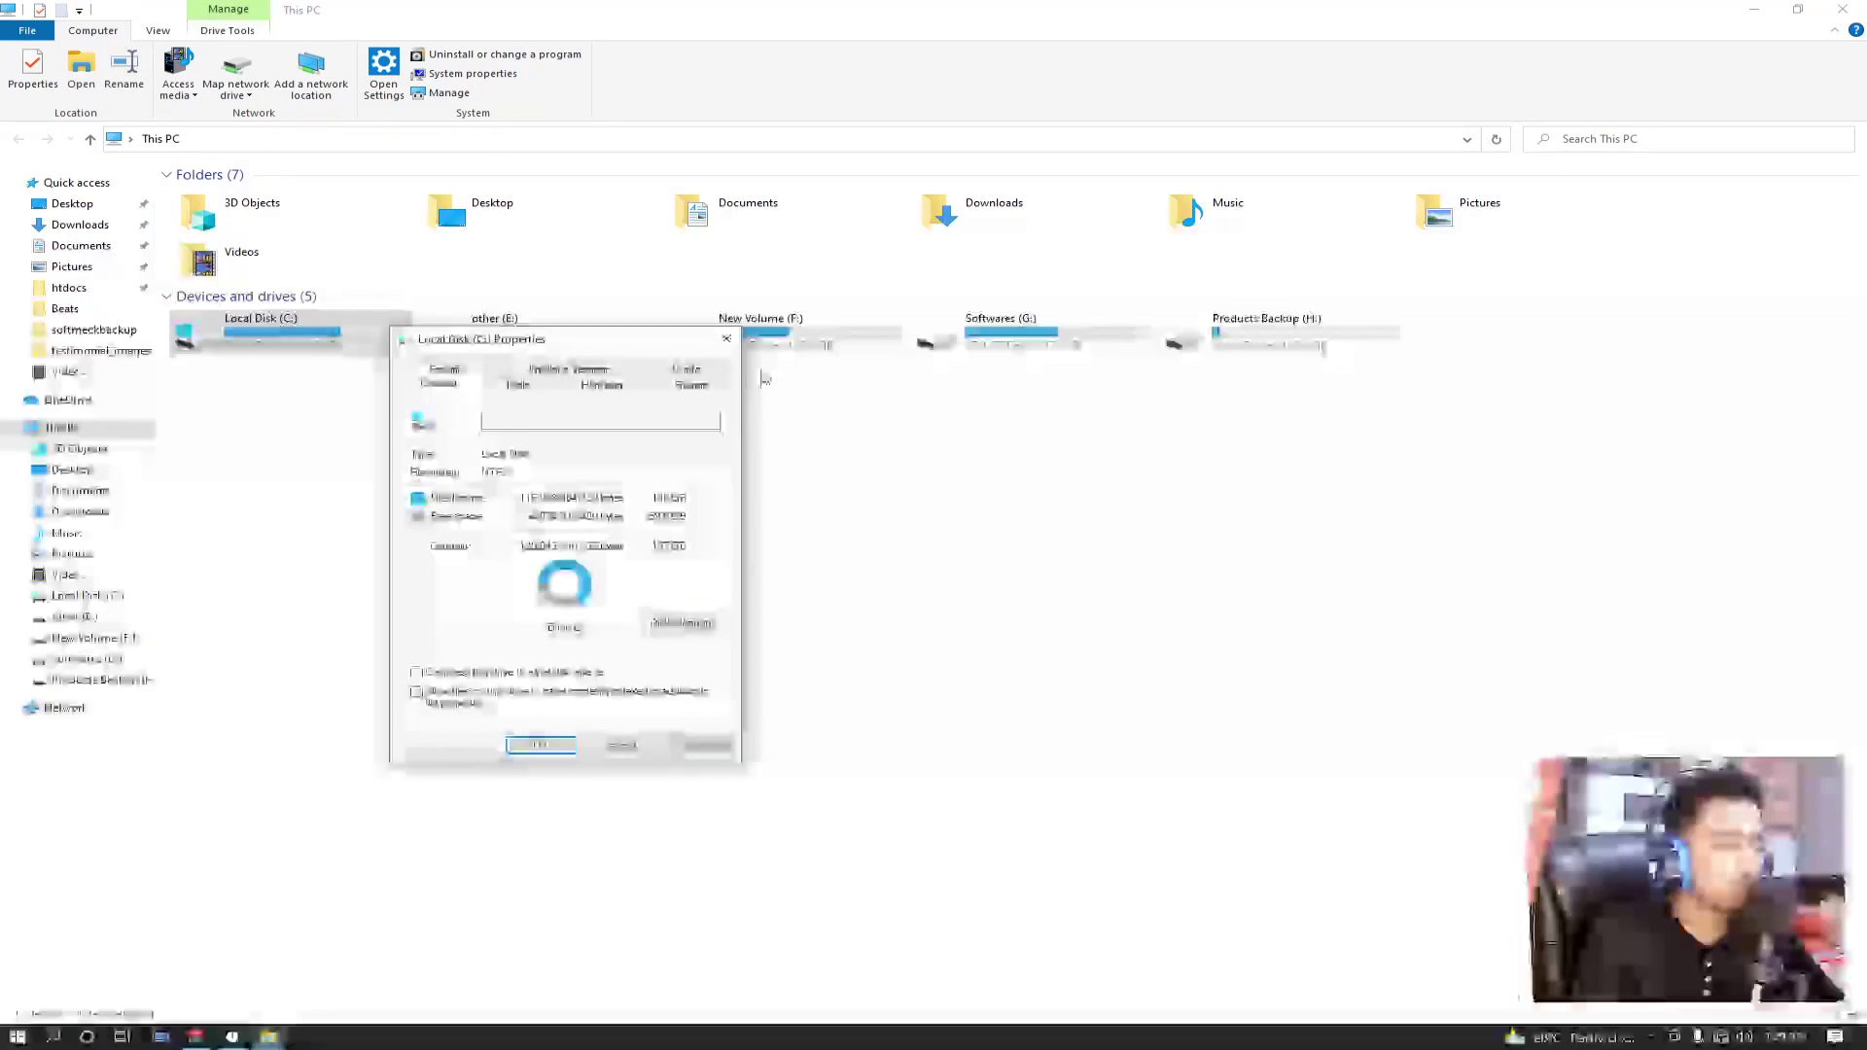
{"action": "left_click", "coordinate": [726, 339]}
Open the virtual memory settings through the computer's advanced system properties and performance options
{"action": "right_click", "coordinate": [1229, 708]}
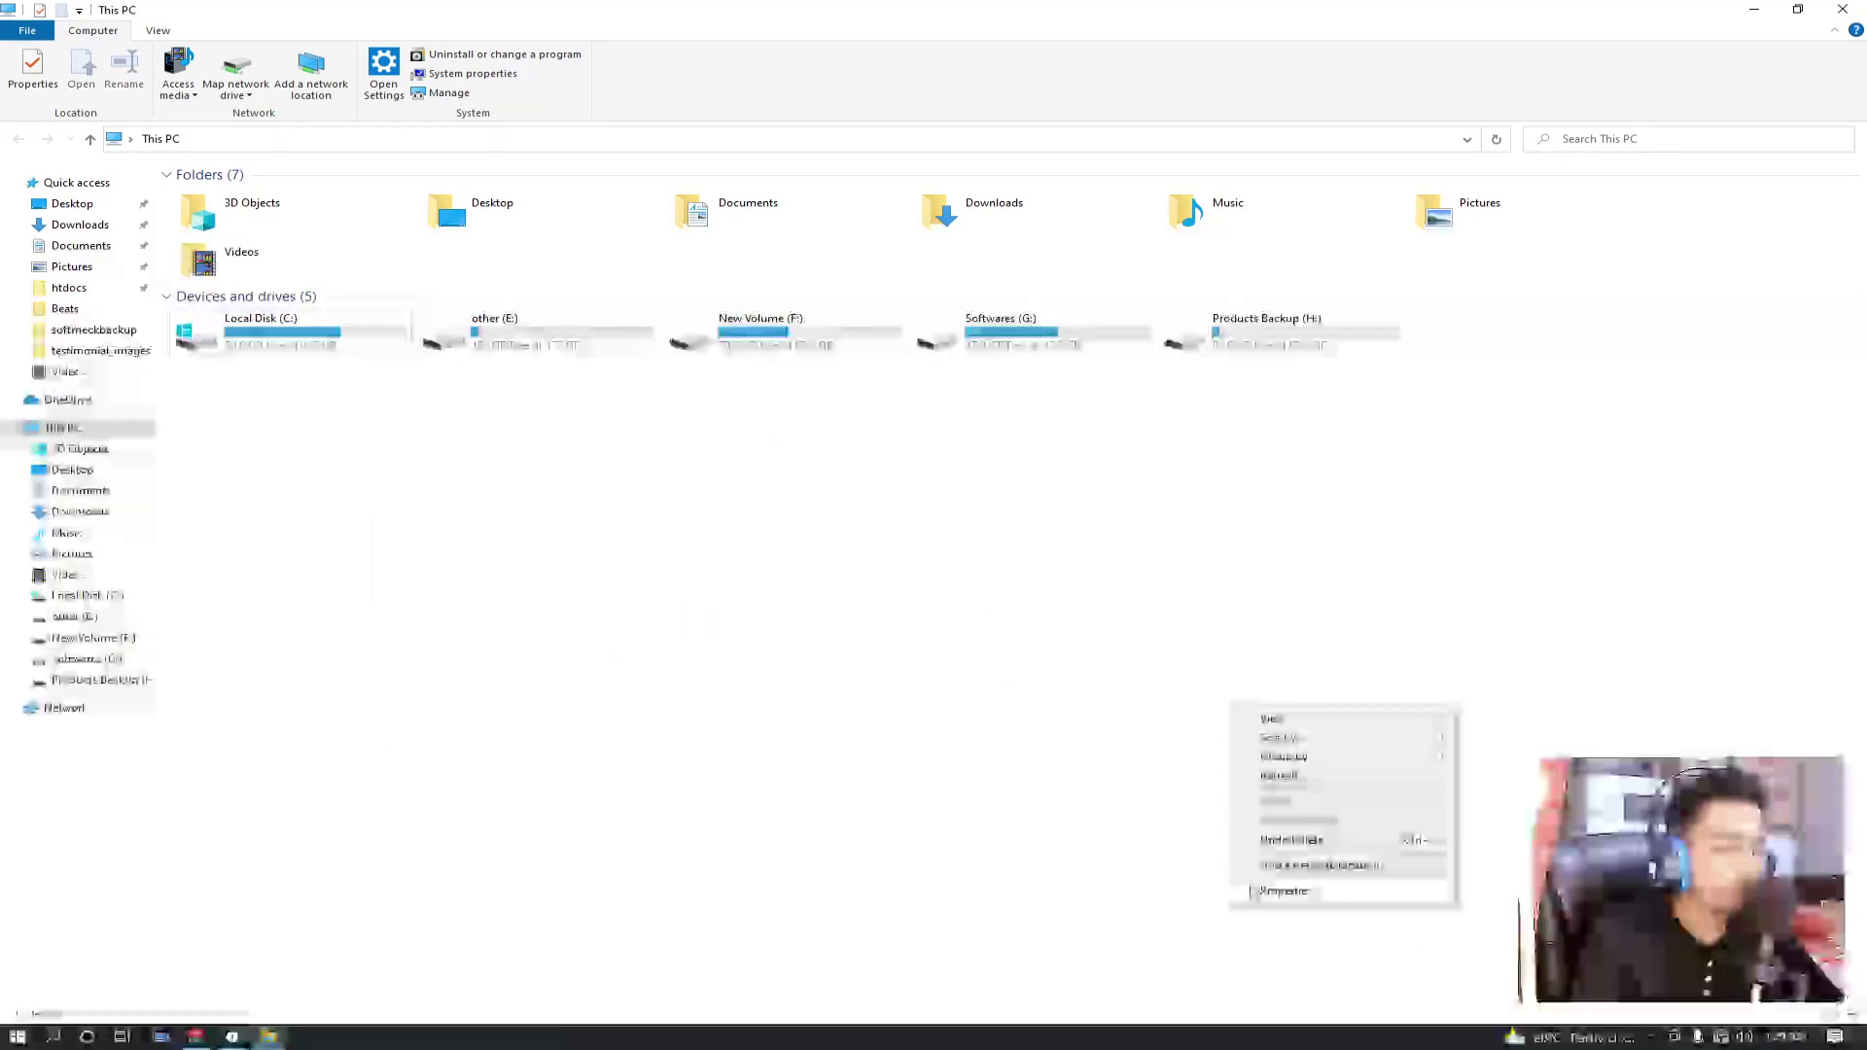
{"action": "left_click", "coordinate": [1254, 889]}
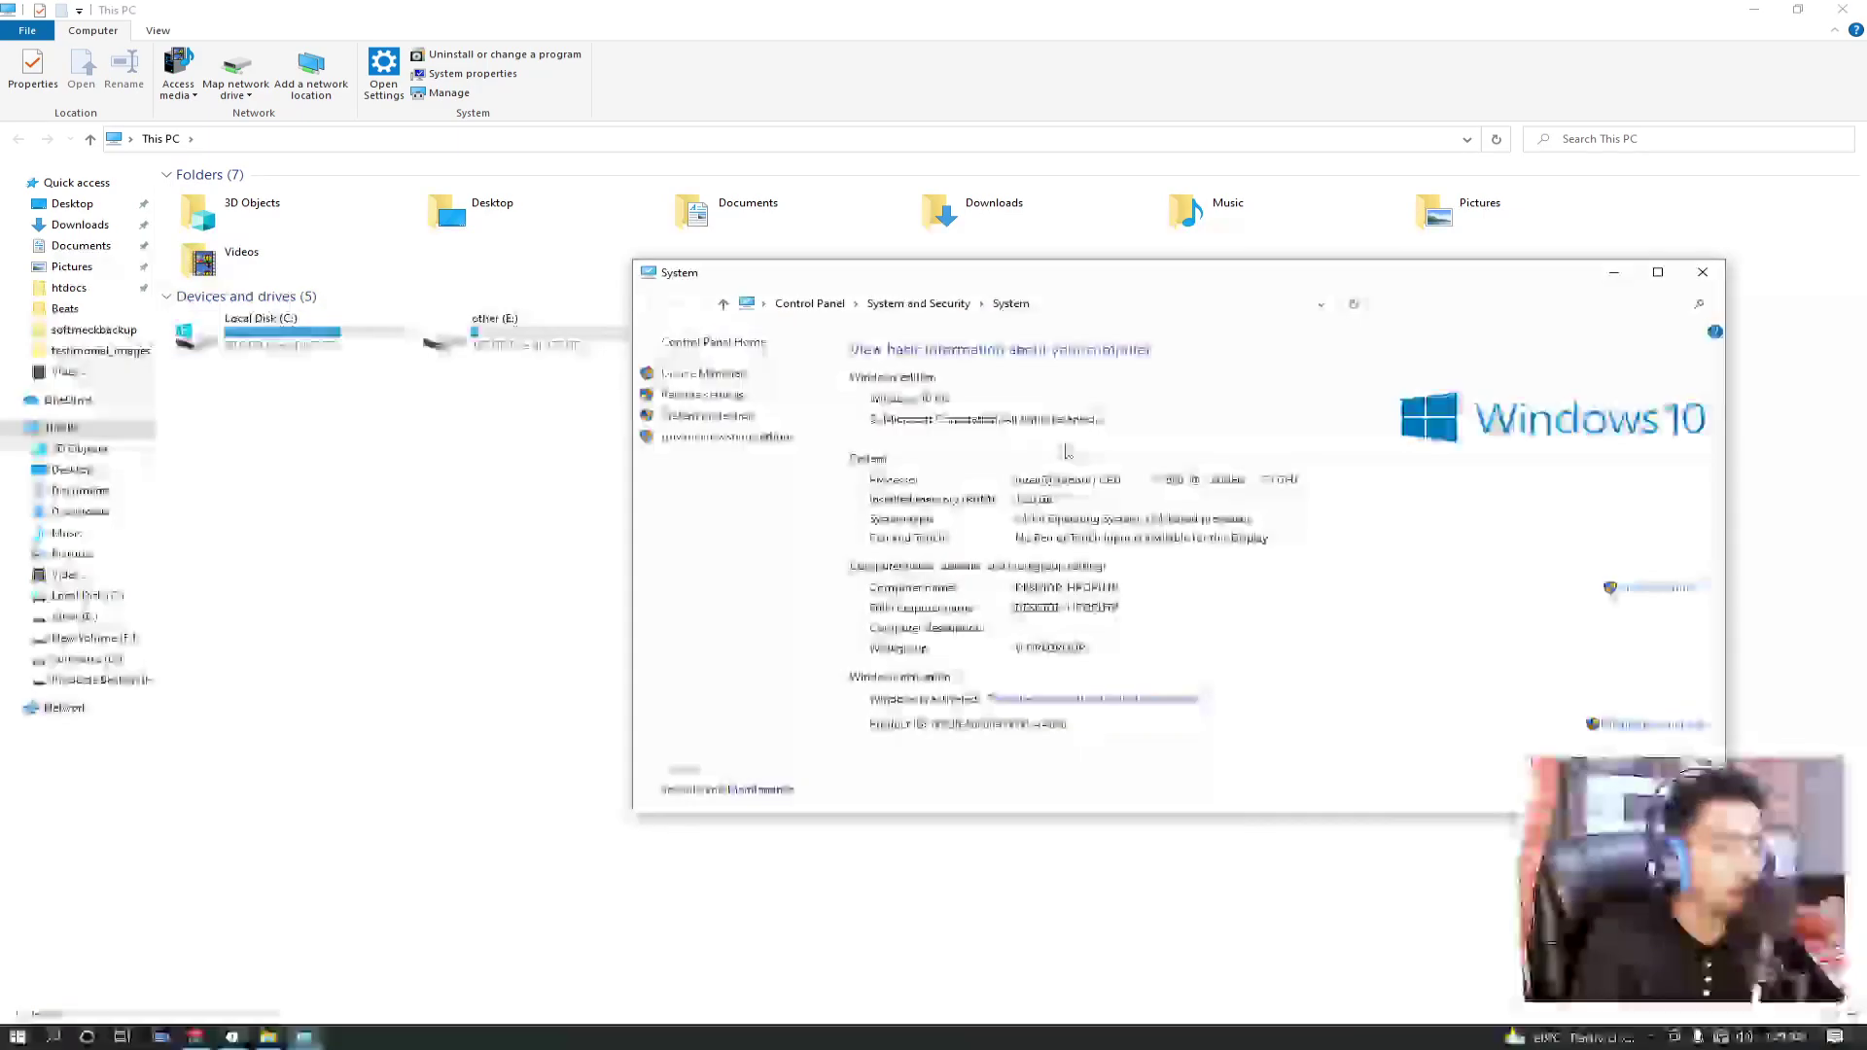
{"action": "left_click", "coordinate": [753, 443]}
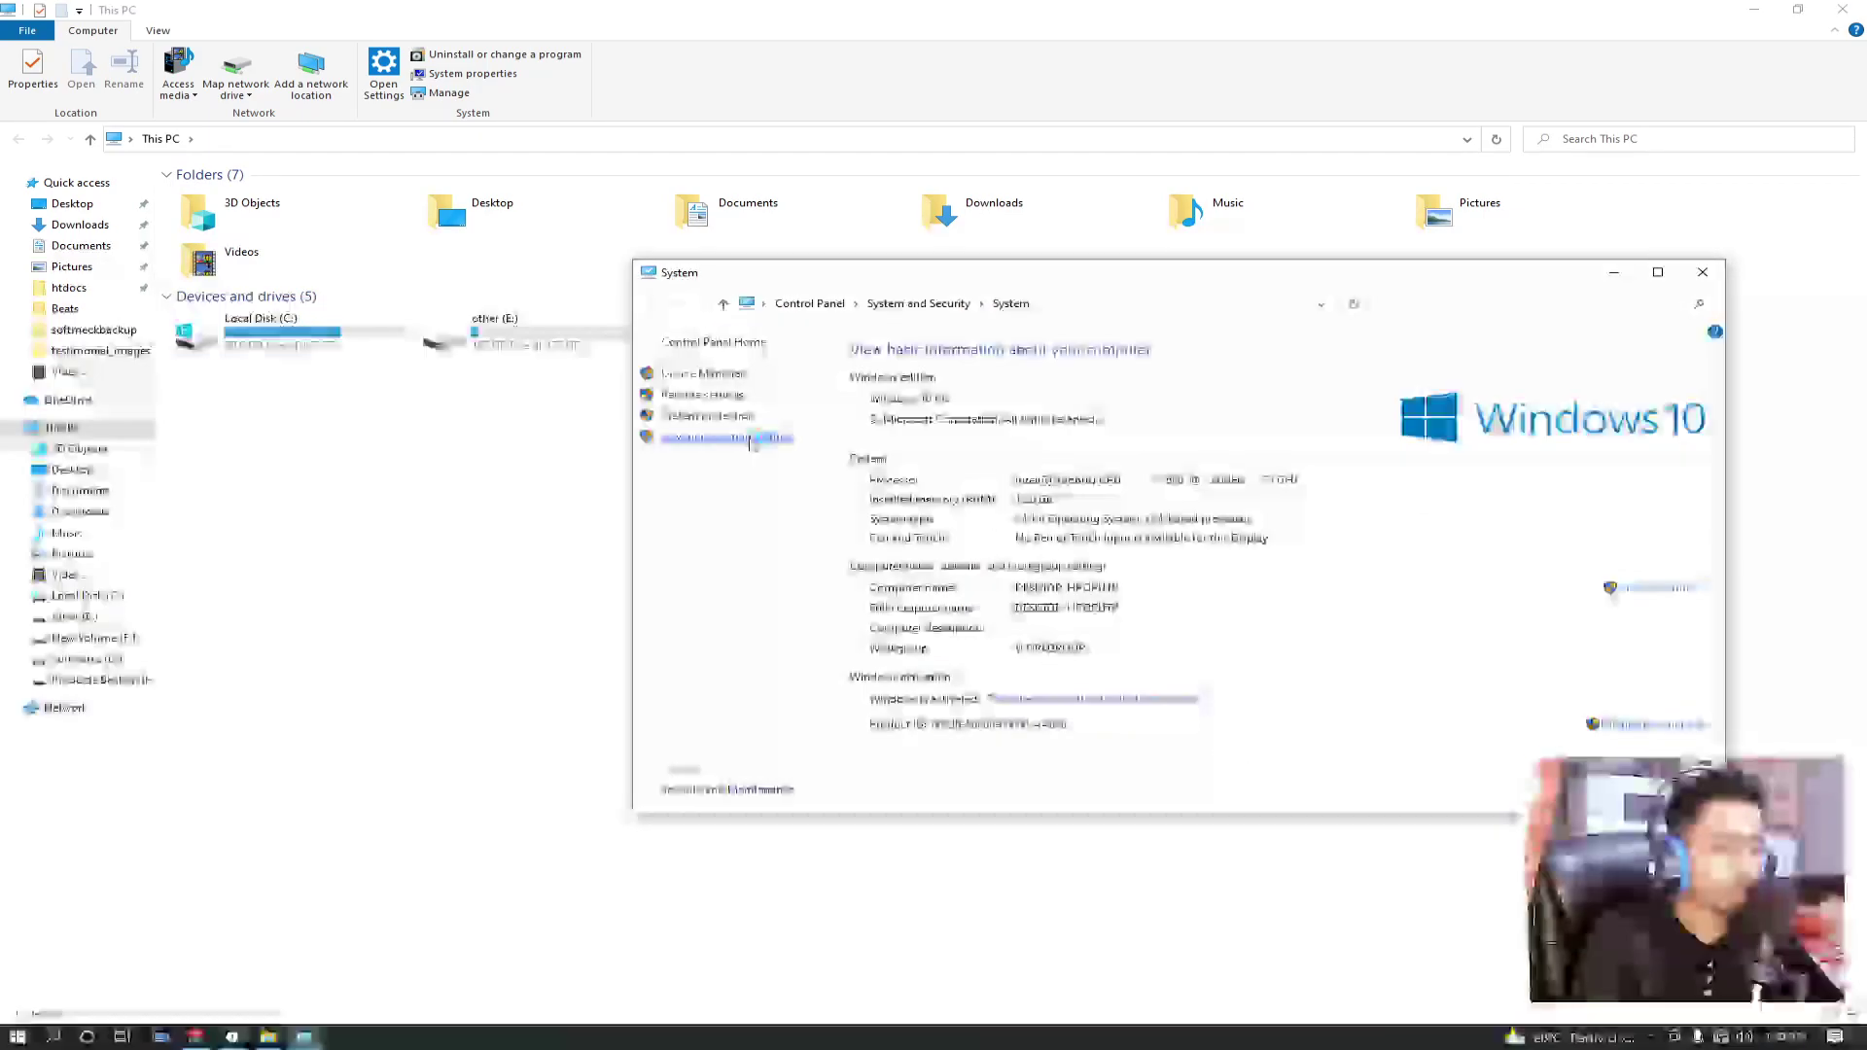
{"action": "left_click_drag", "start_coordinate": [243, 60], "coordinate": [1178, 256]}
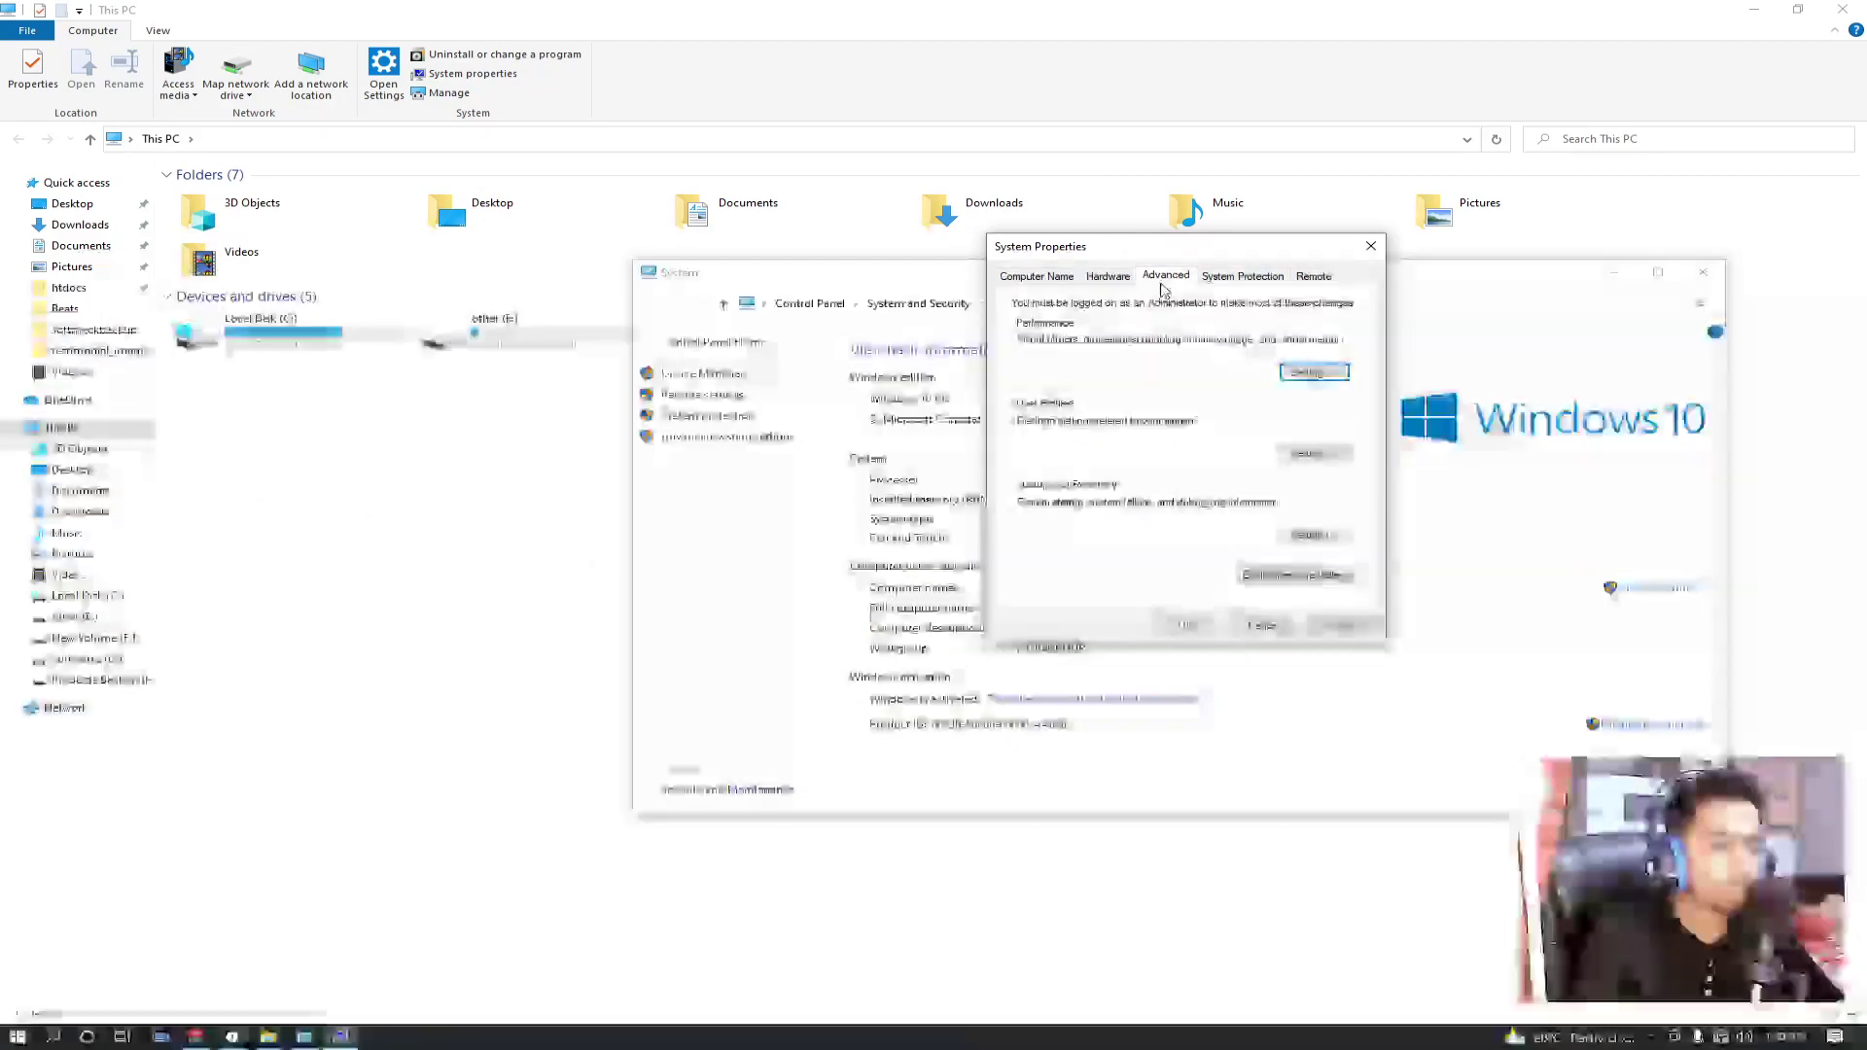
{"action": "left_click", "coordinate": [1313, 373]}
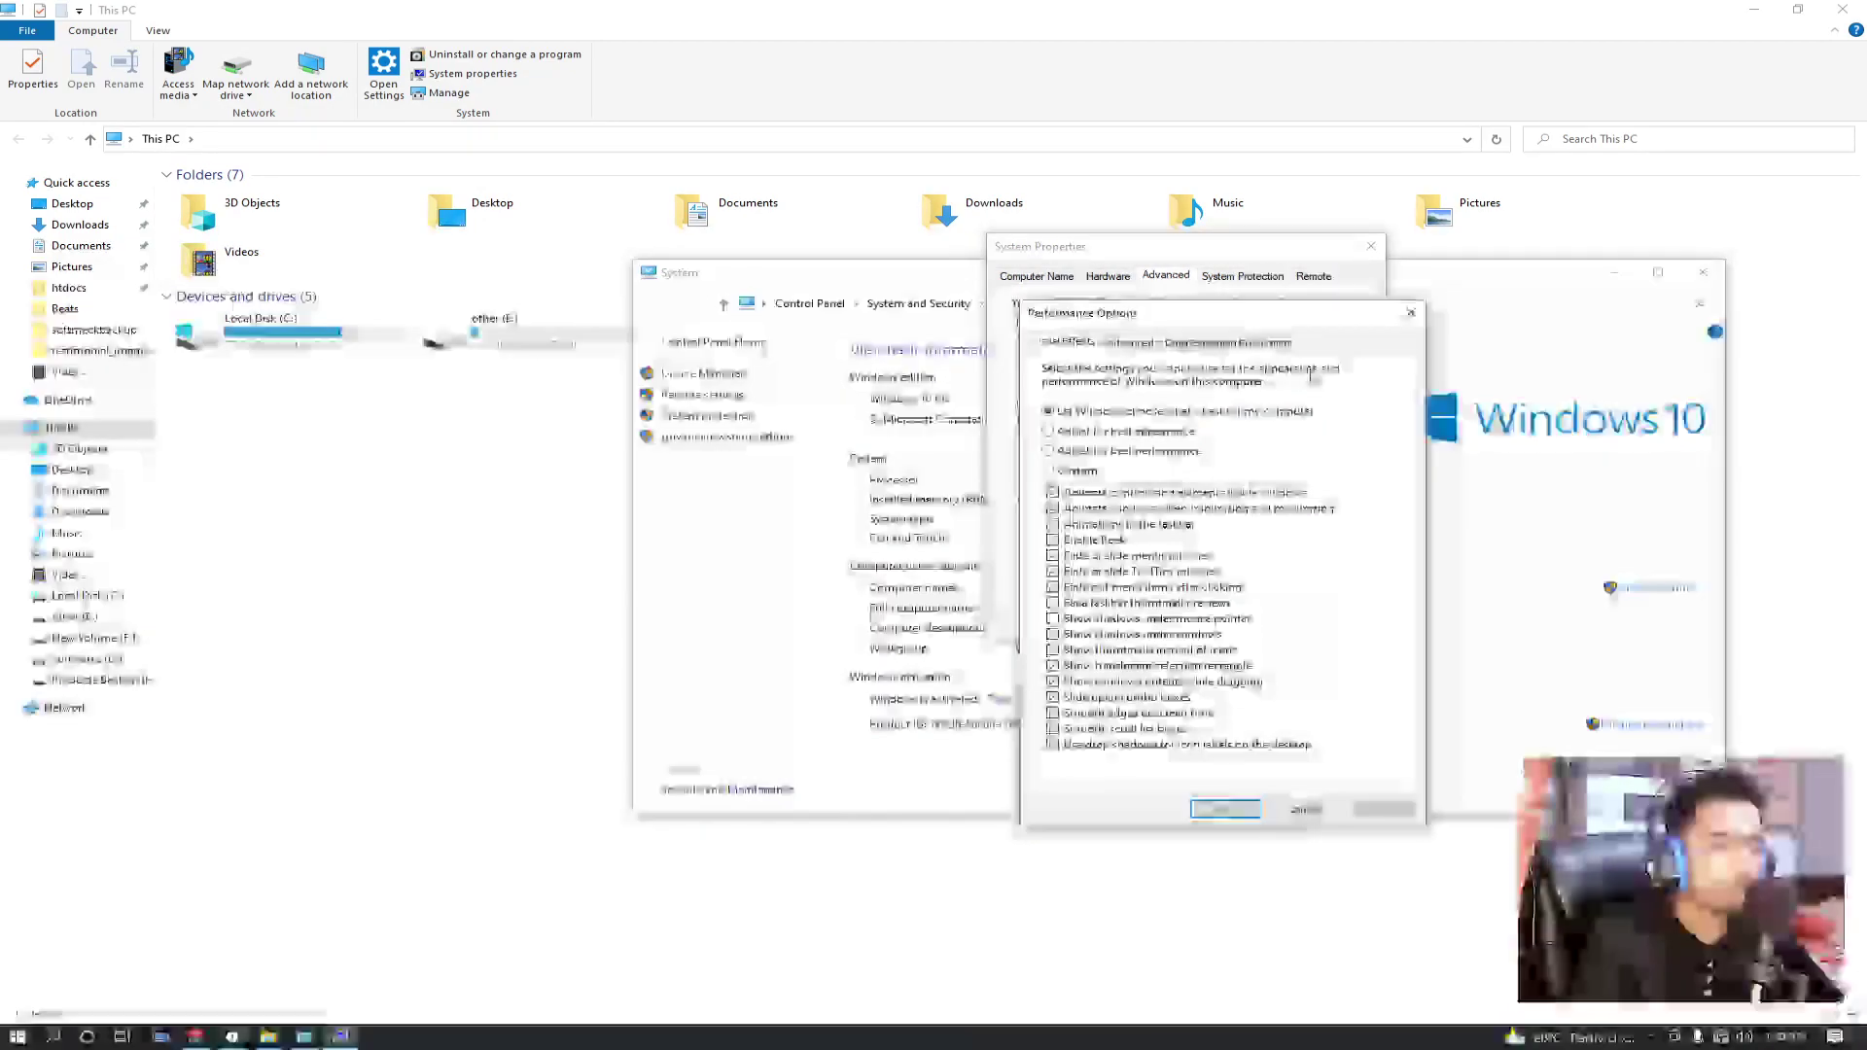
{"action": "left_click", "coordinate": [1127, 344]}
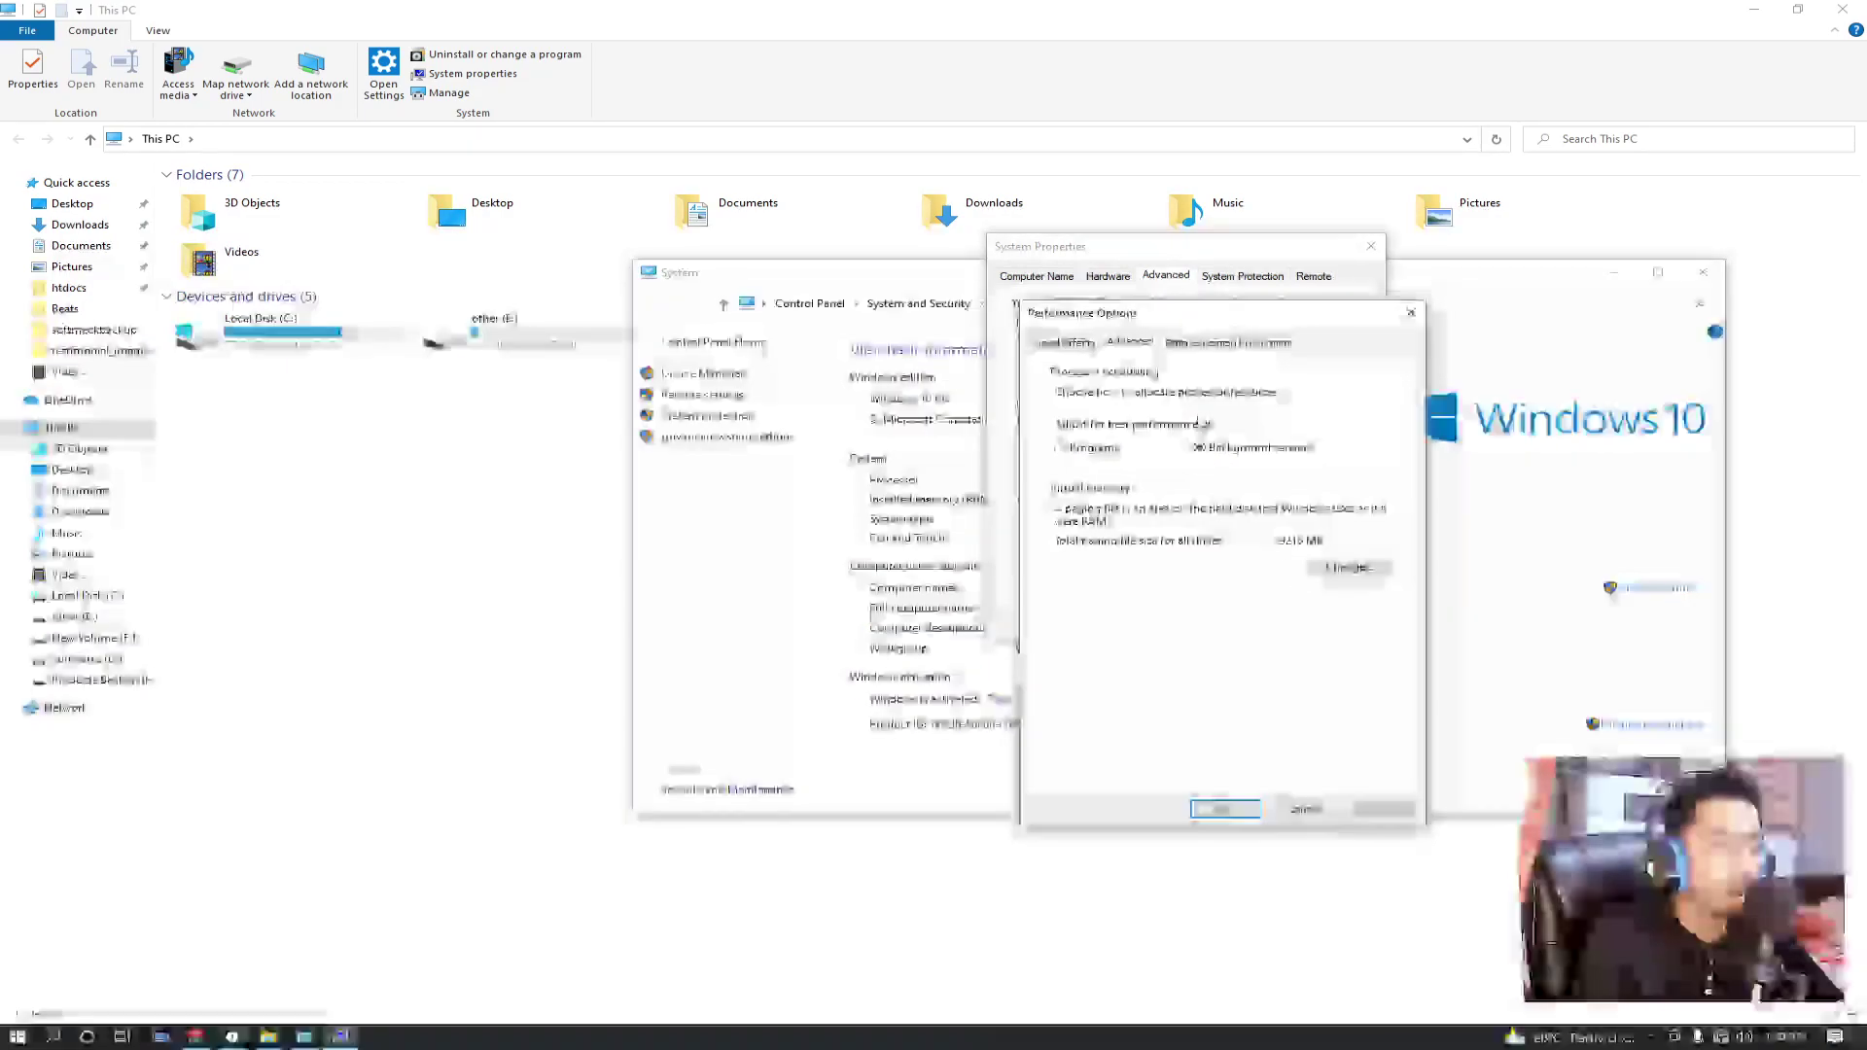
{"action": "left_click", "coordinate": [1323, 565]}
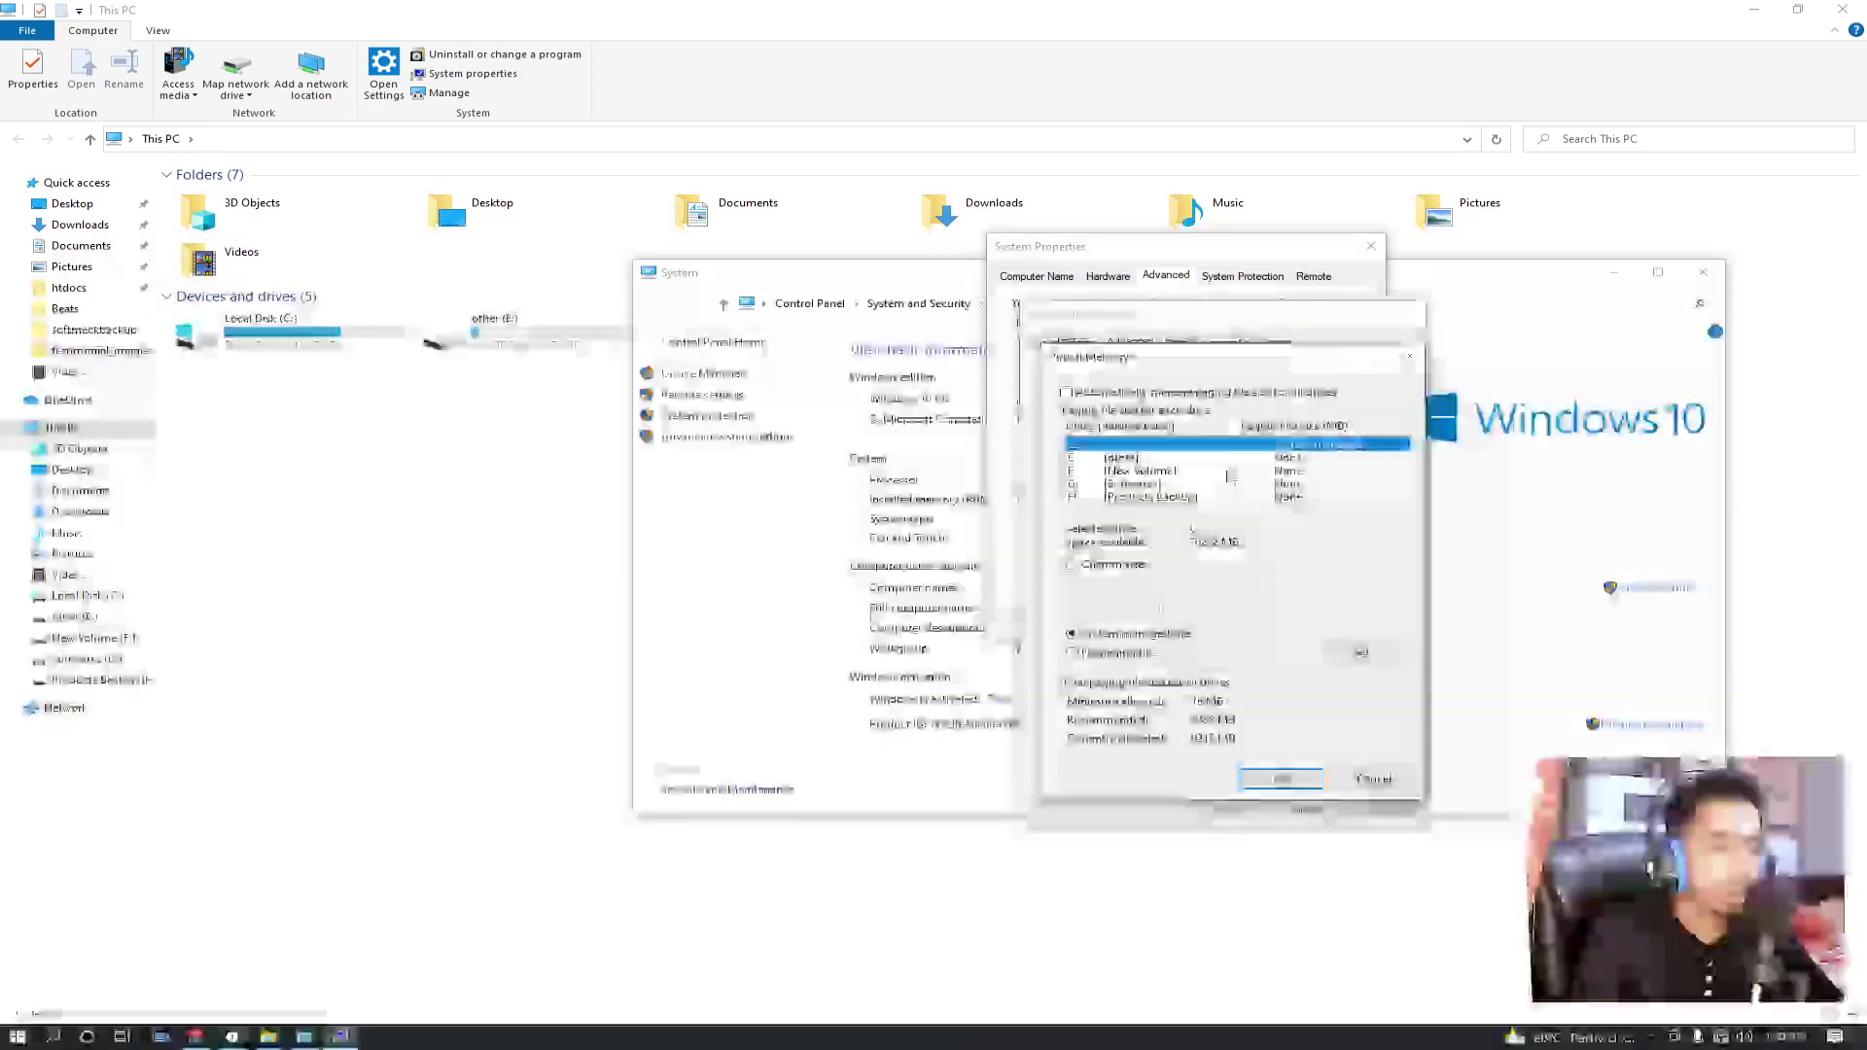
Toggle automatic paging file management on and back off, and review the paging file settings of the listed drives
{"action": "left_click", "coordinate": [1069, 392]}
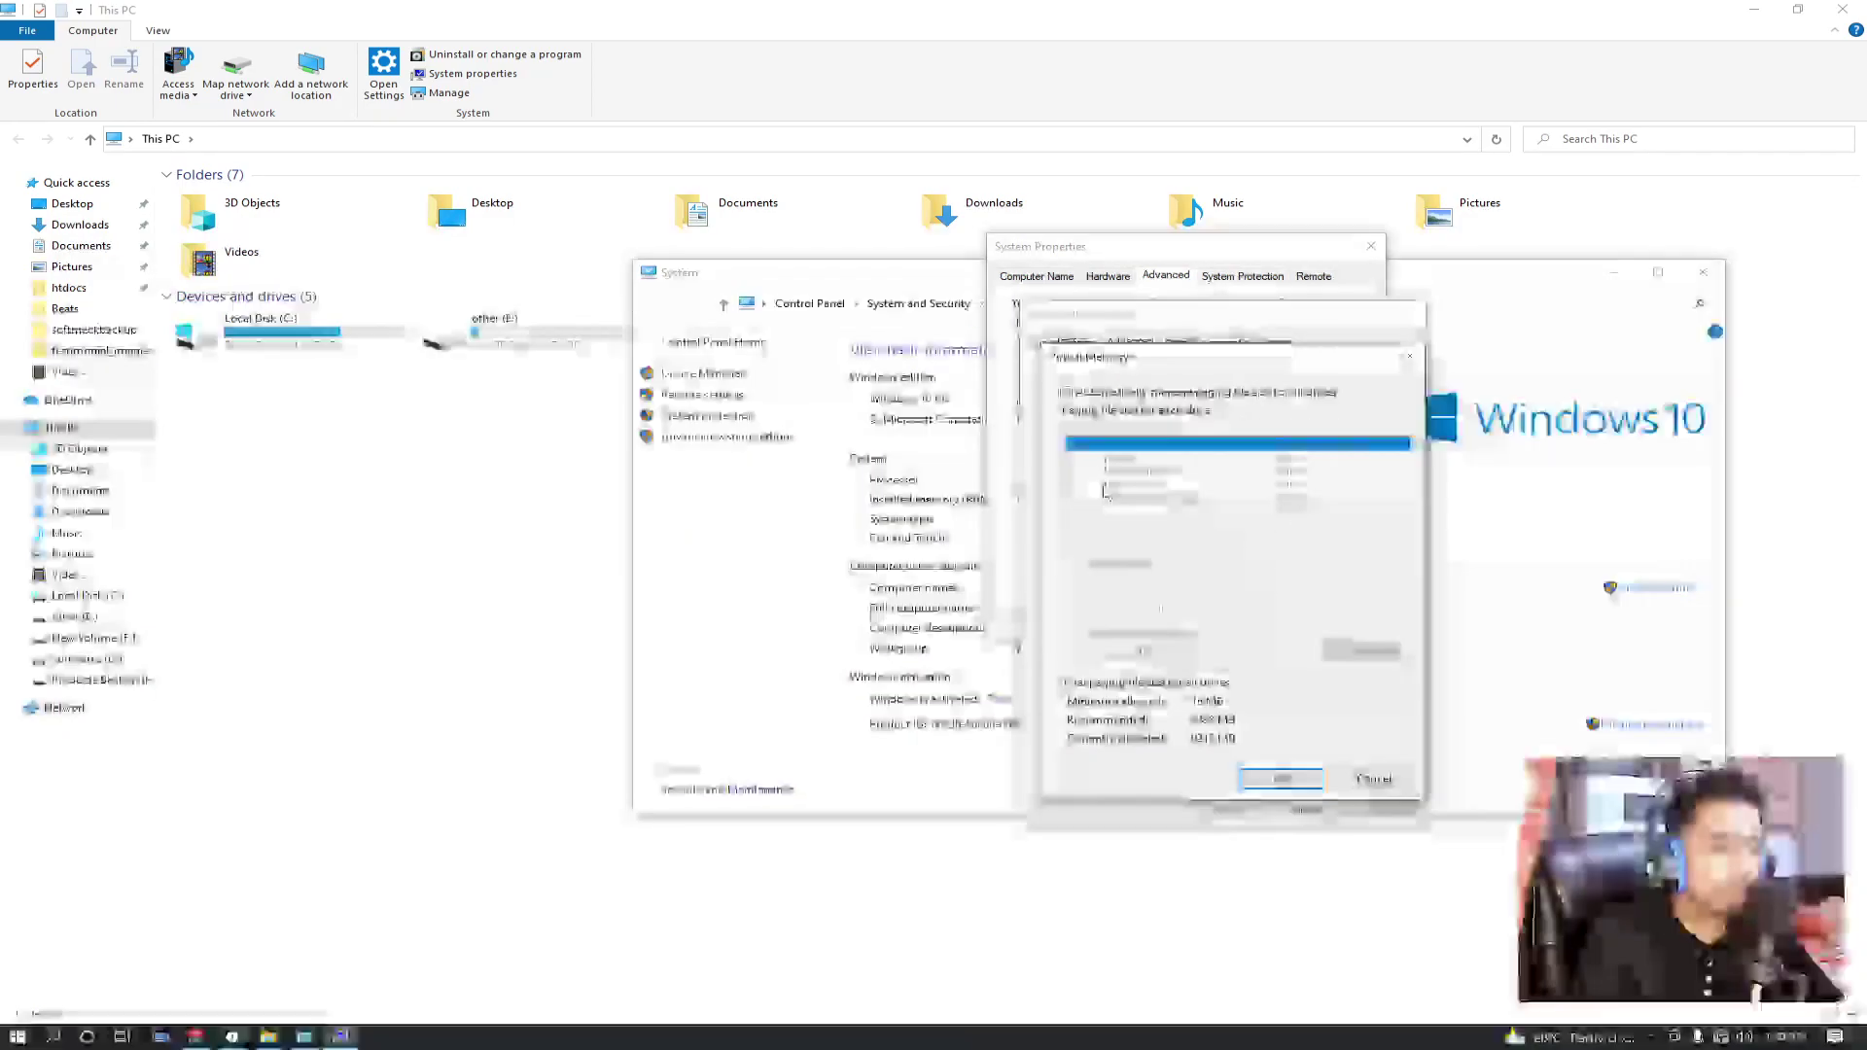
{"action": "left_click", "coordinate": [1066, 393]}
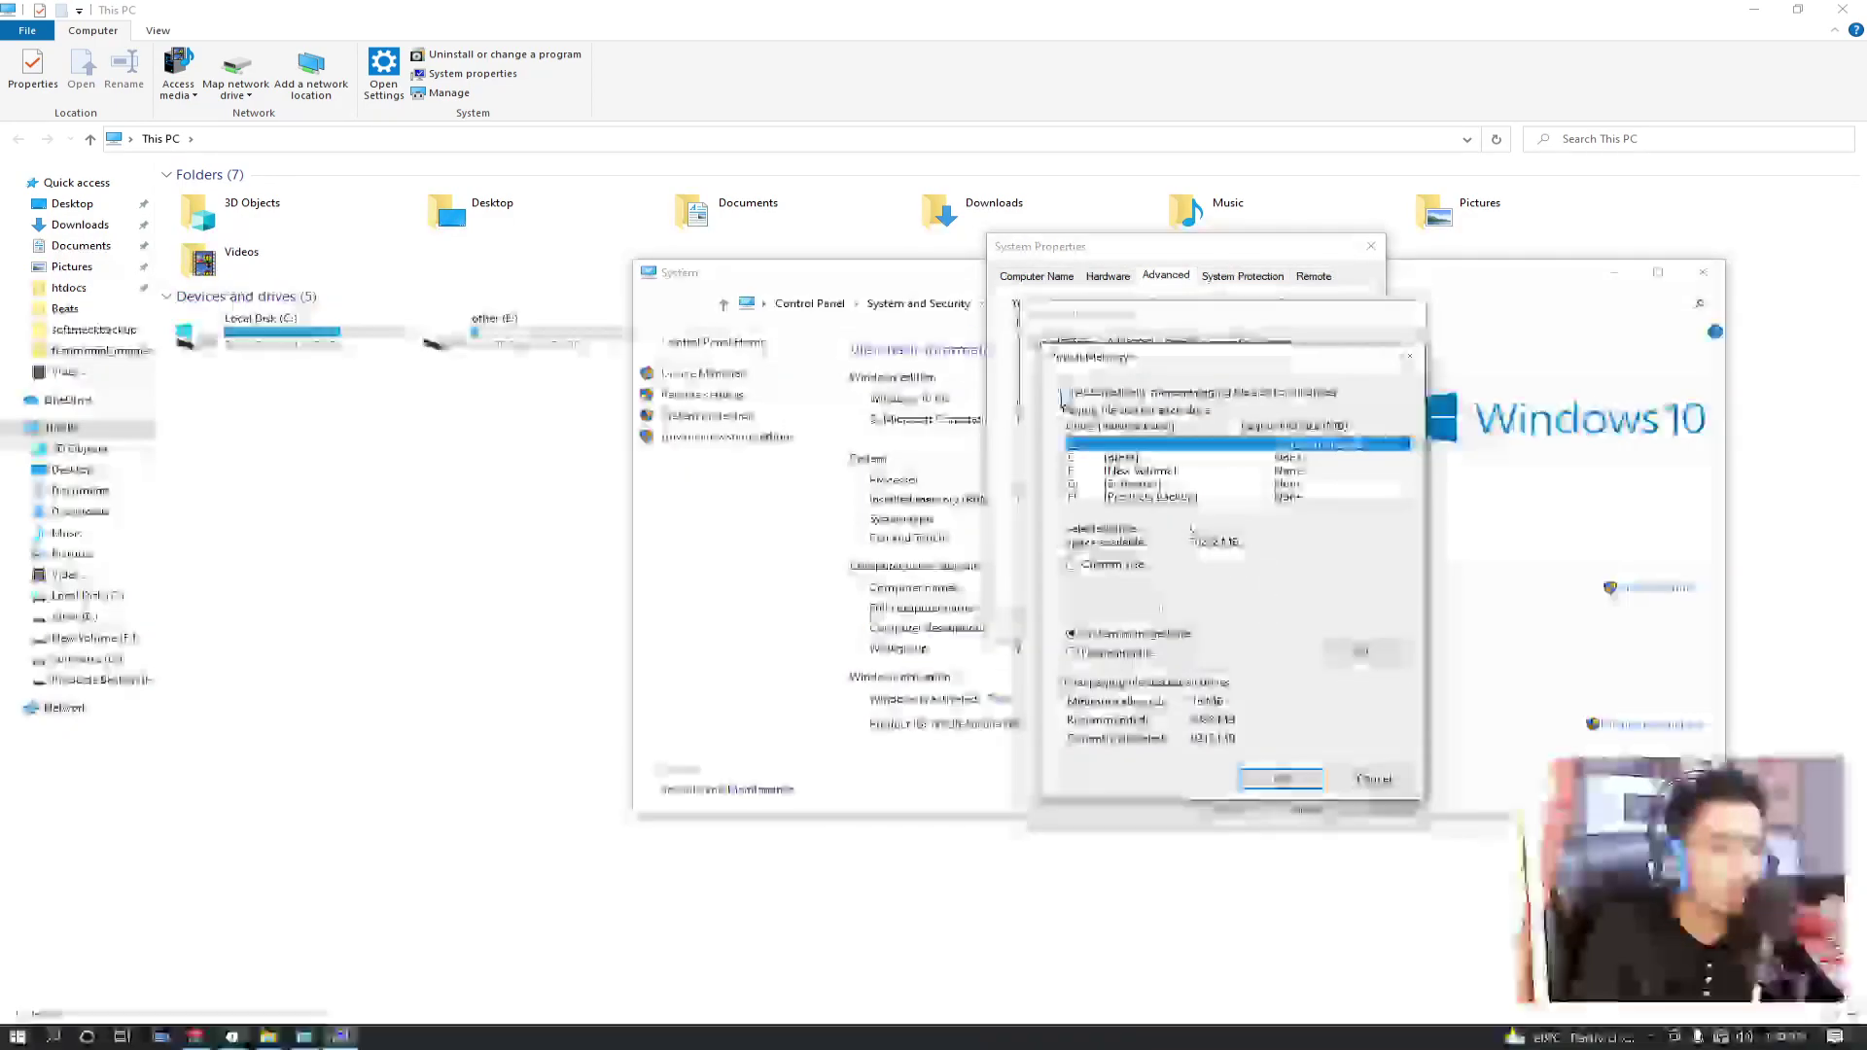
{"action": "left_click", "coordinate": [1146, 458]}
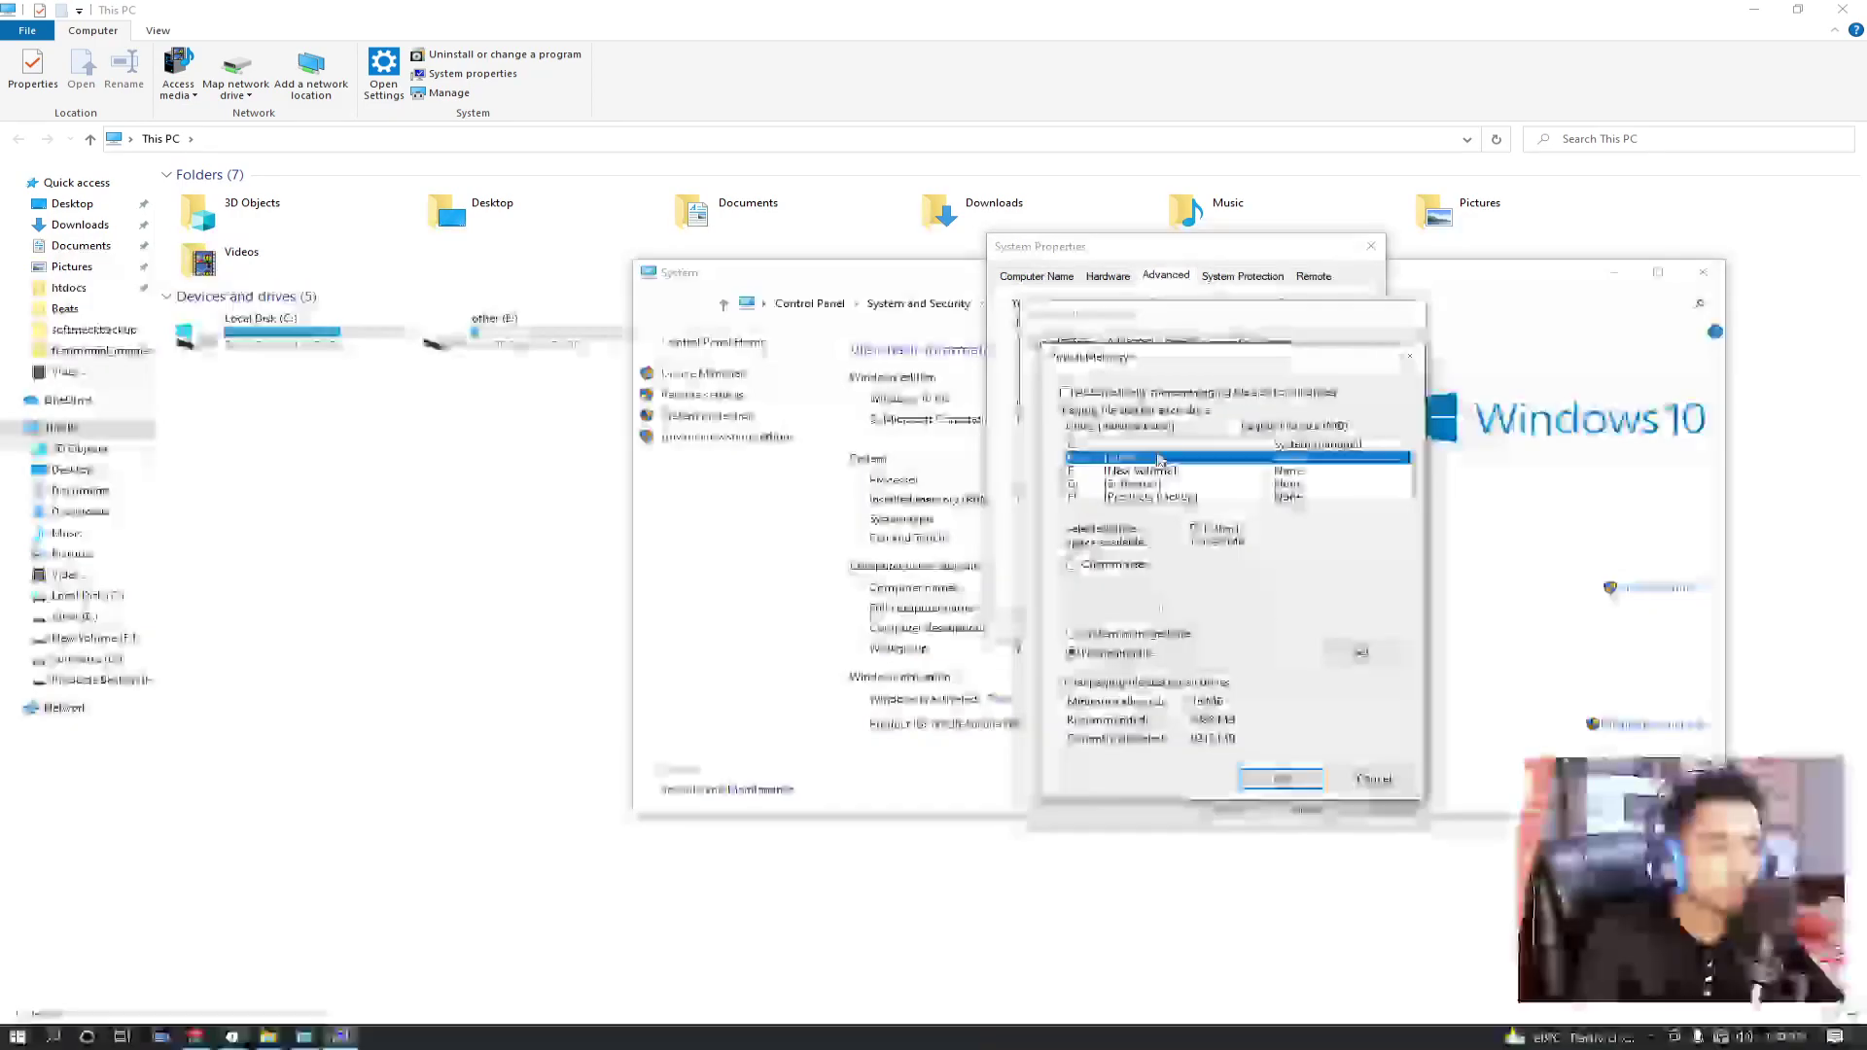
{"action": "left_click", "coordinate": [1169, 449]}
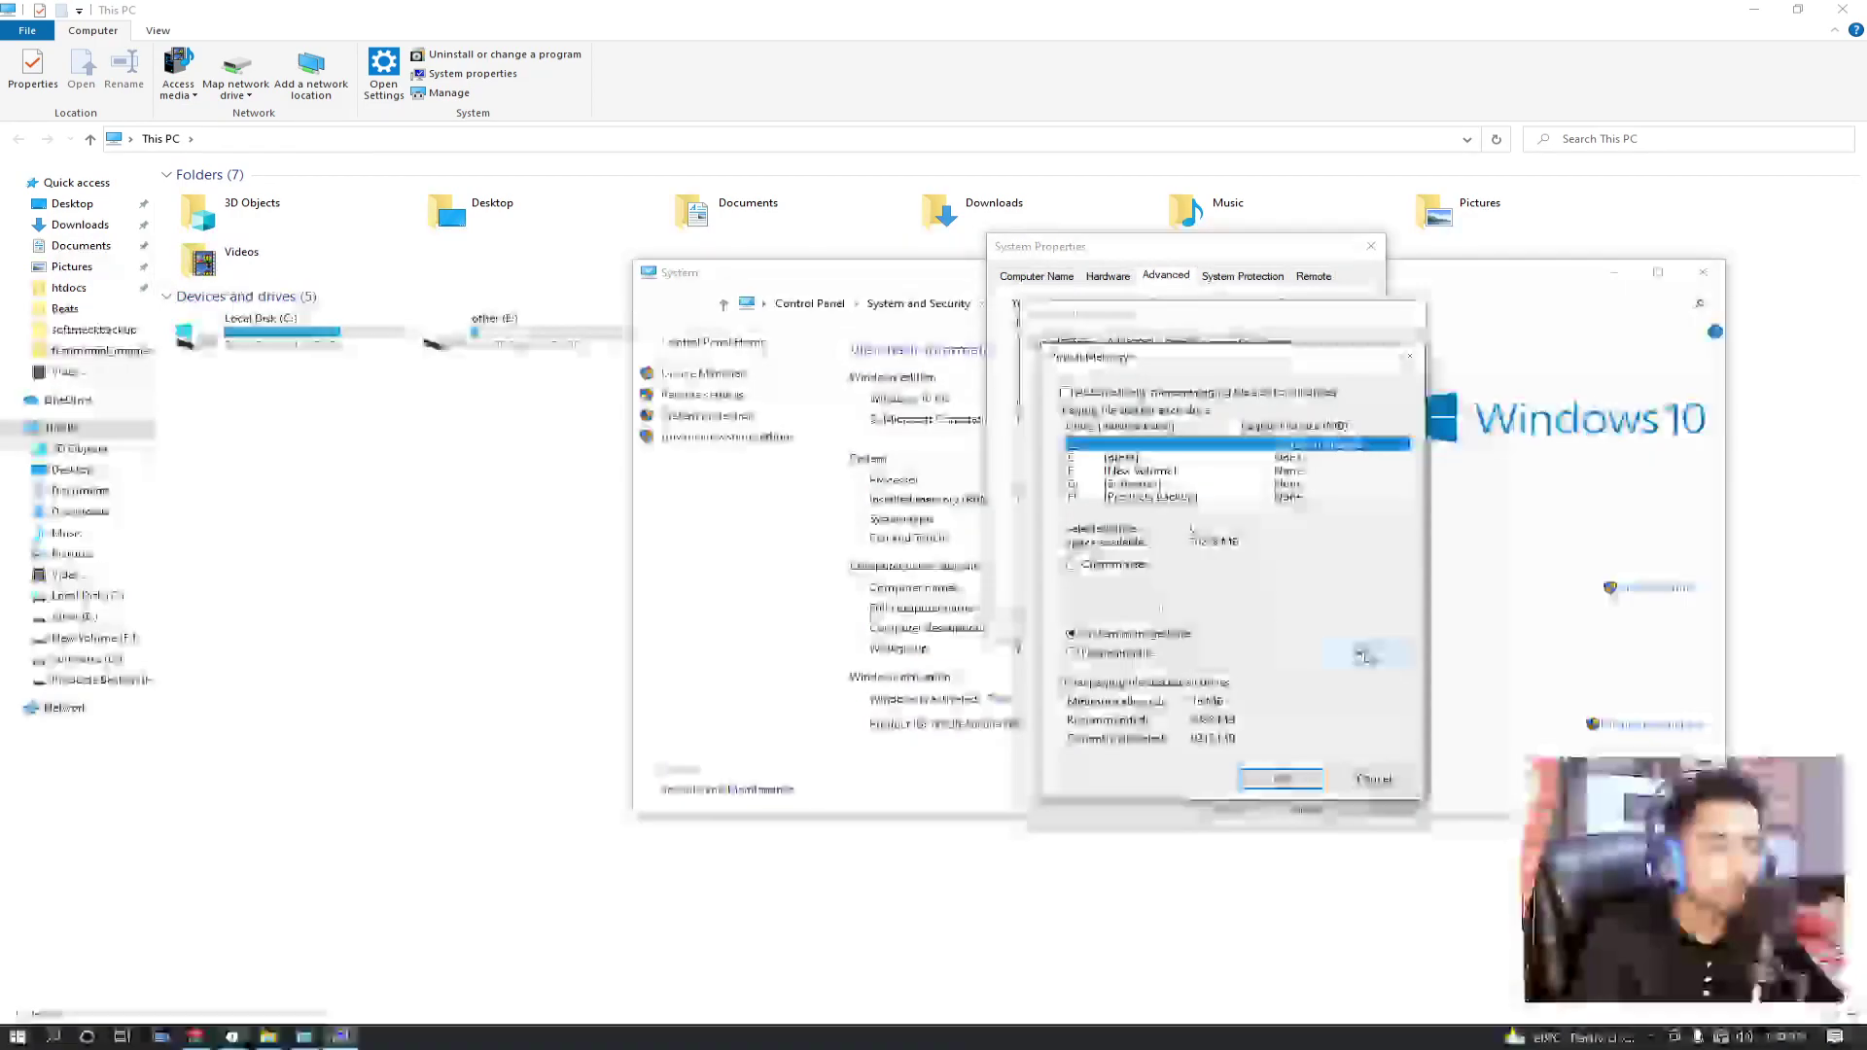
{"action": "left_click", "coordinate": [1162, 459]}
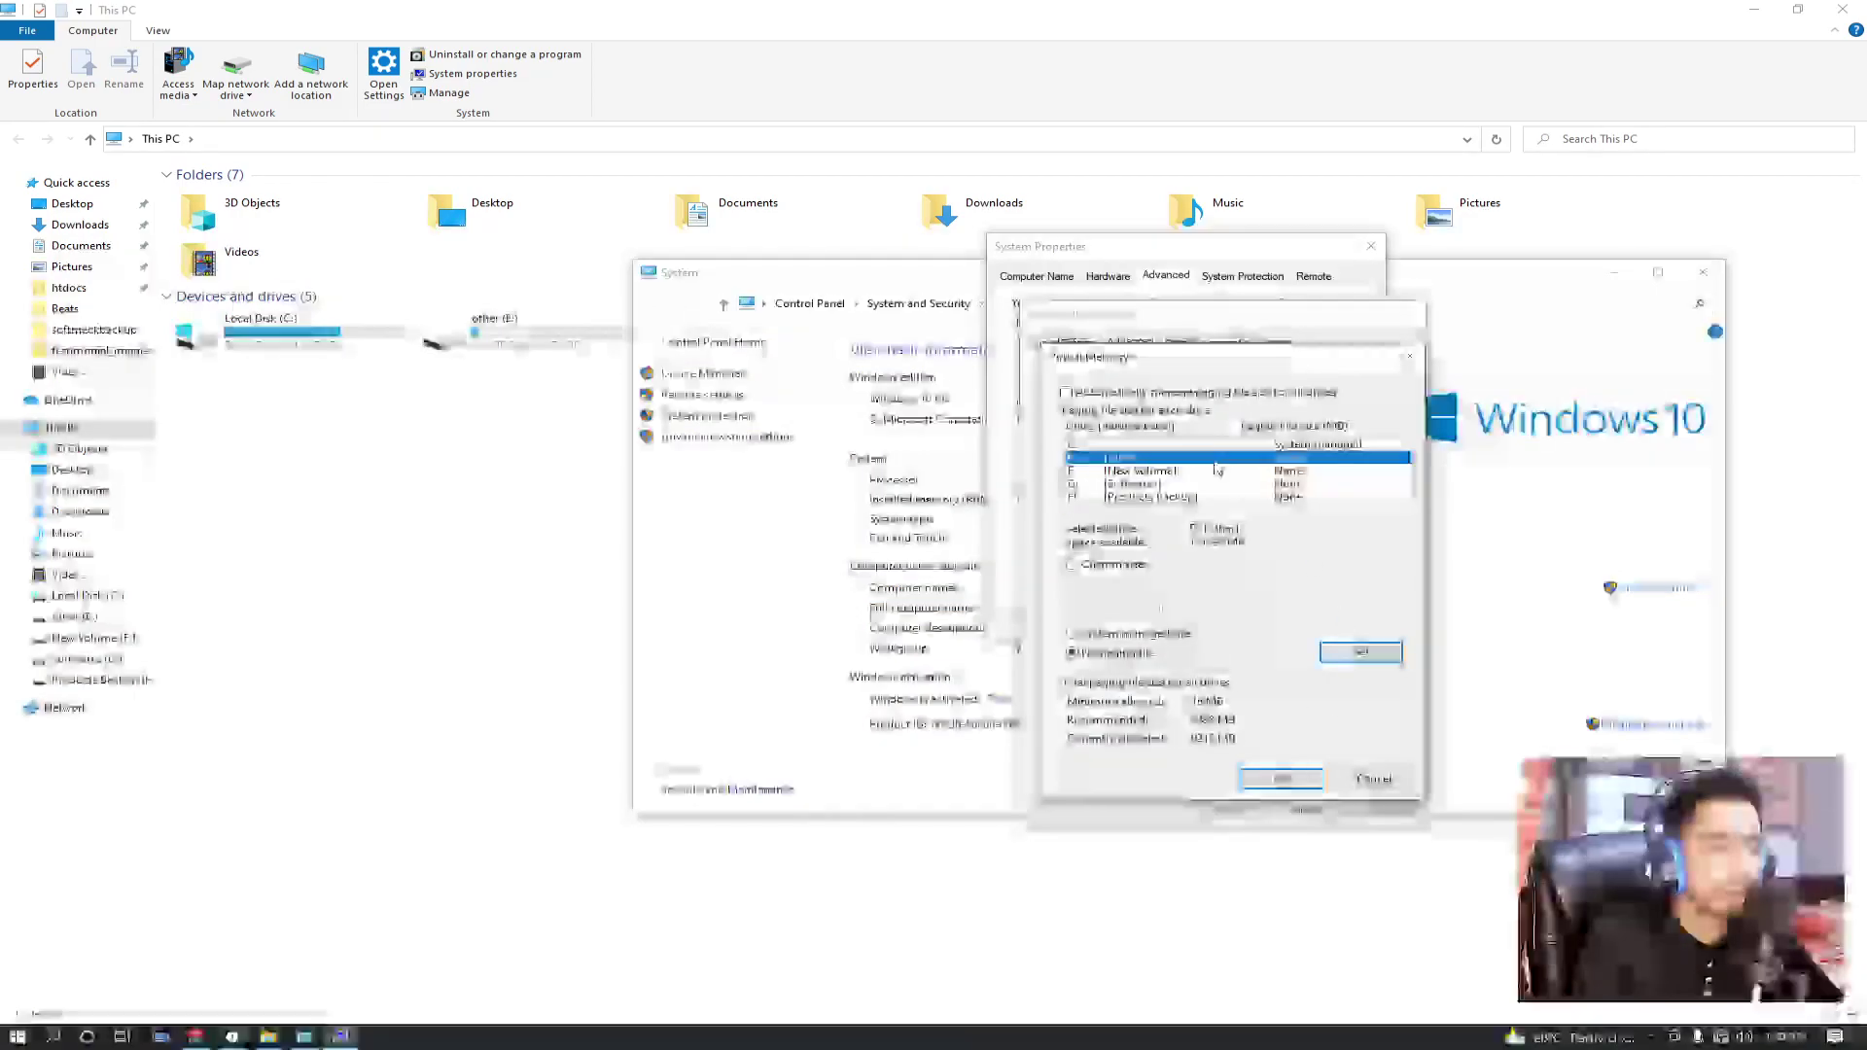
{"action": "left_click", "coordinate": [1134, 472]}
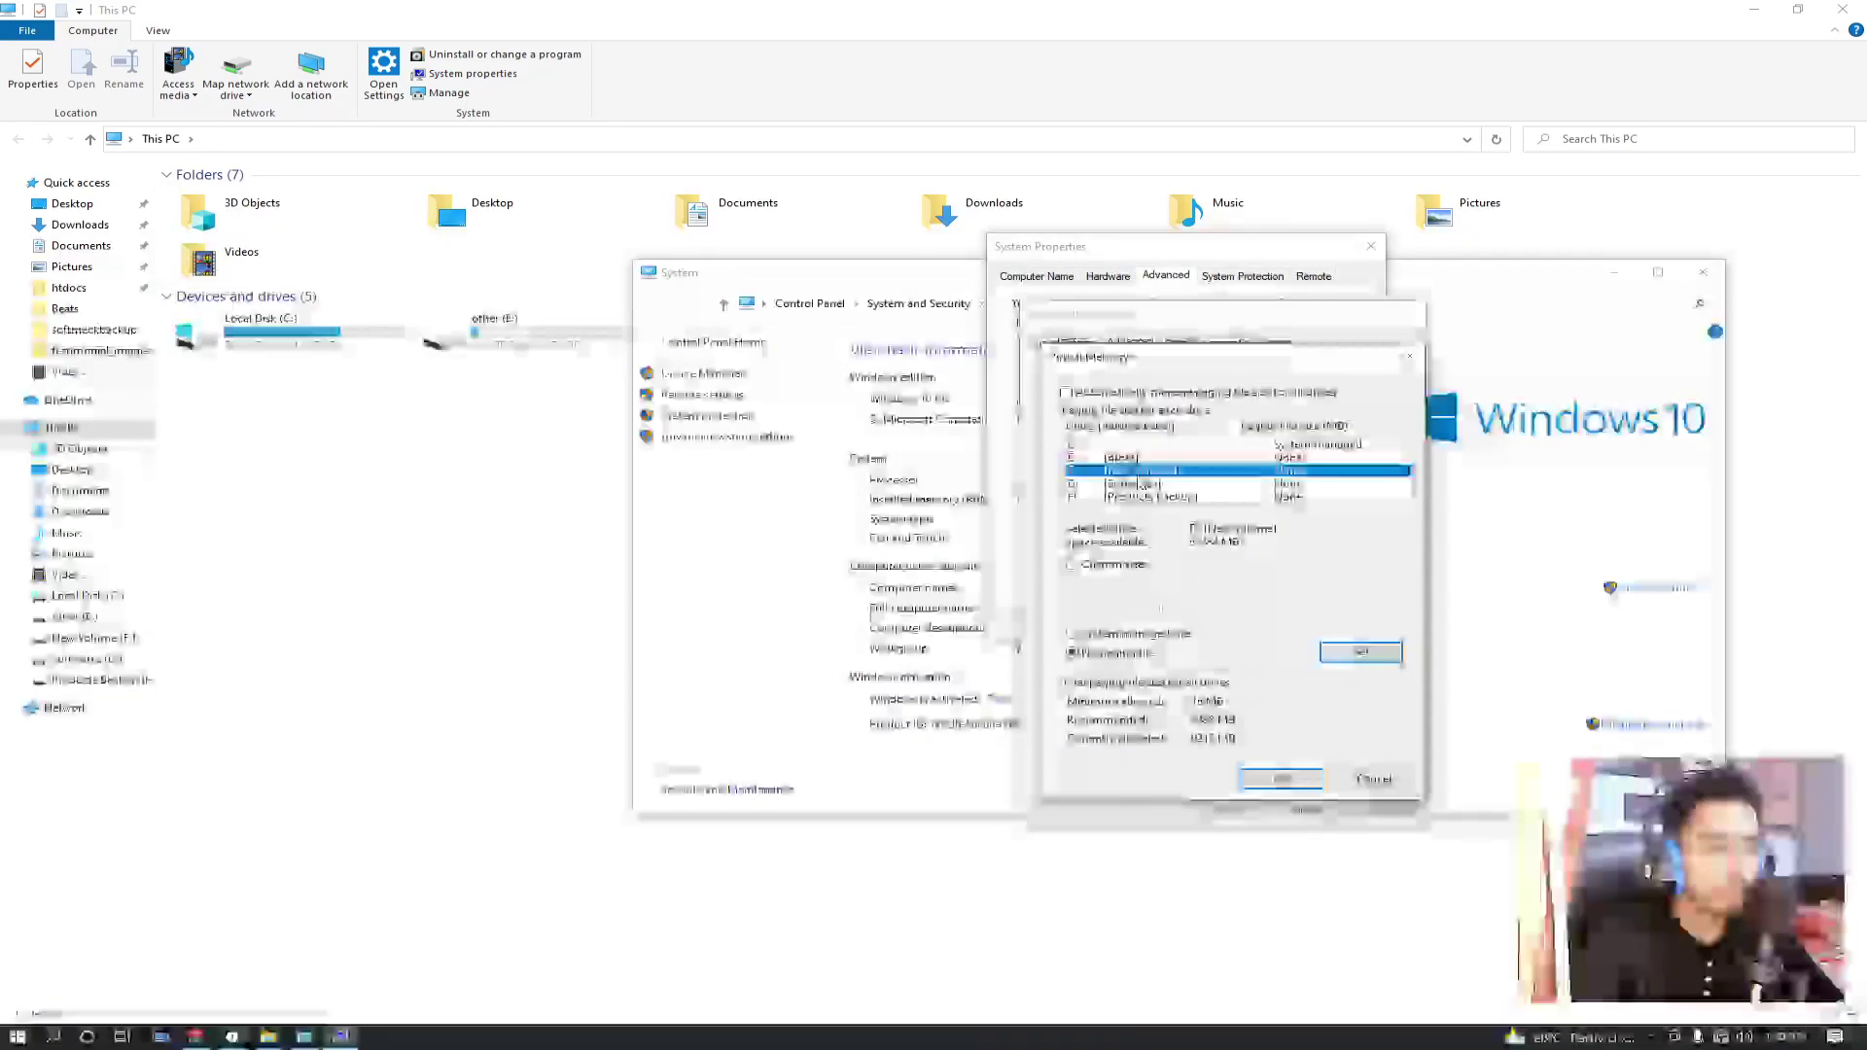
{"action": "left_click", "coordinate": [1148, 485]}
{"action": "left_click", "coordinate": [1147, 458]}
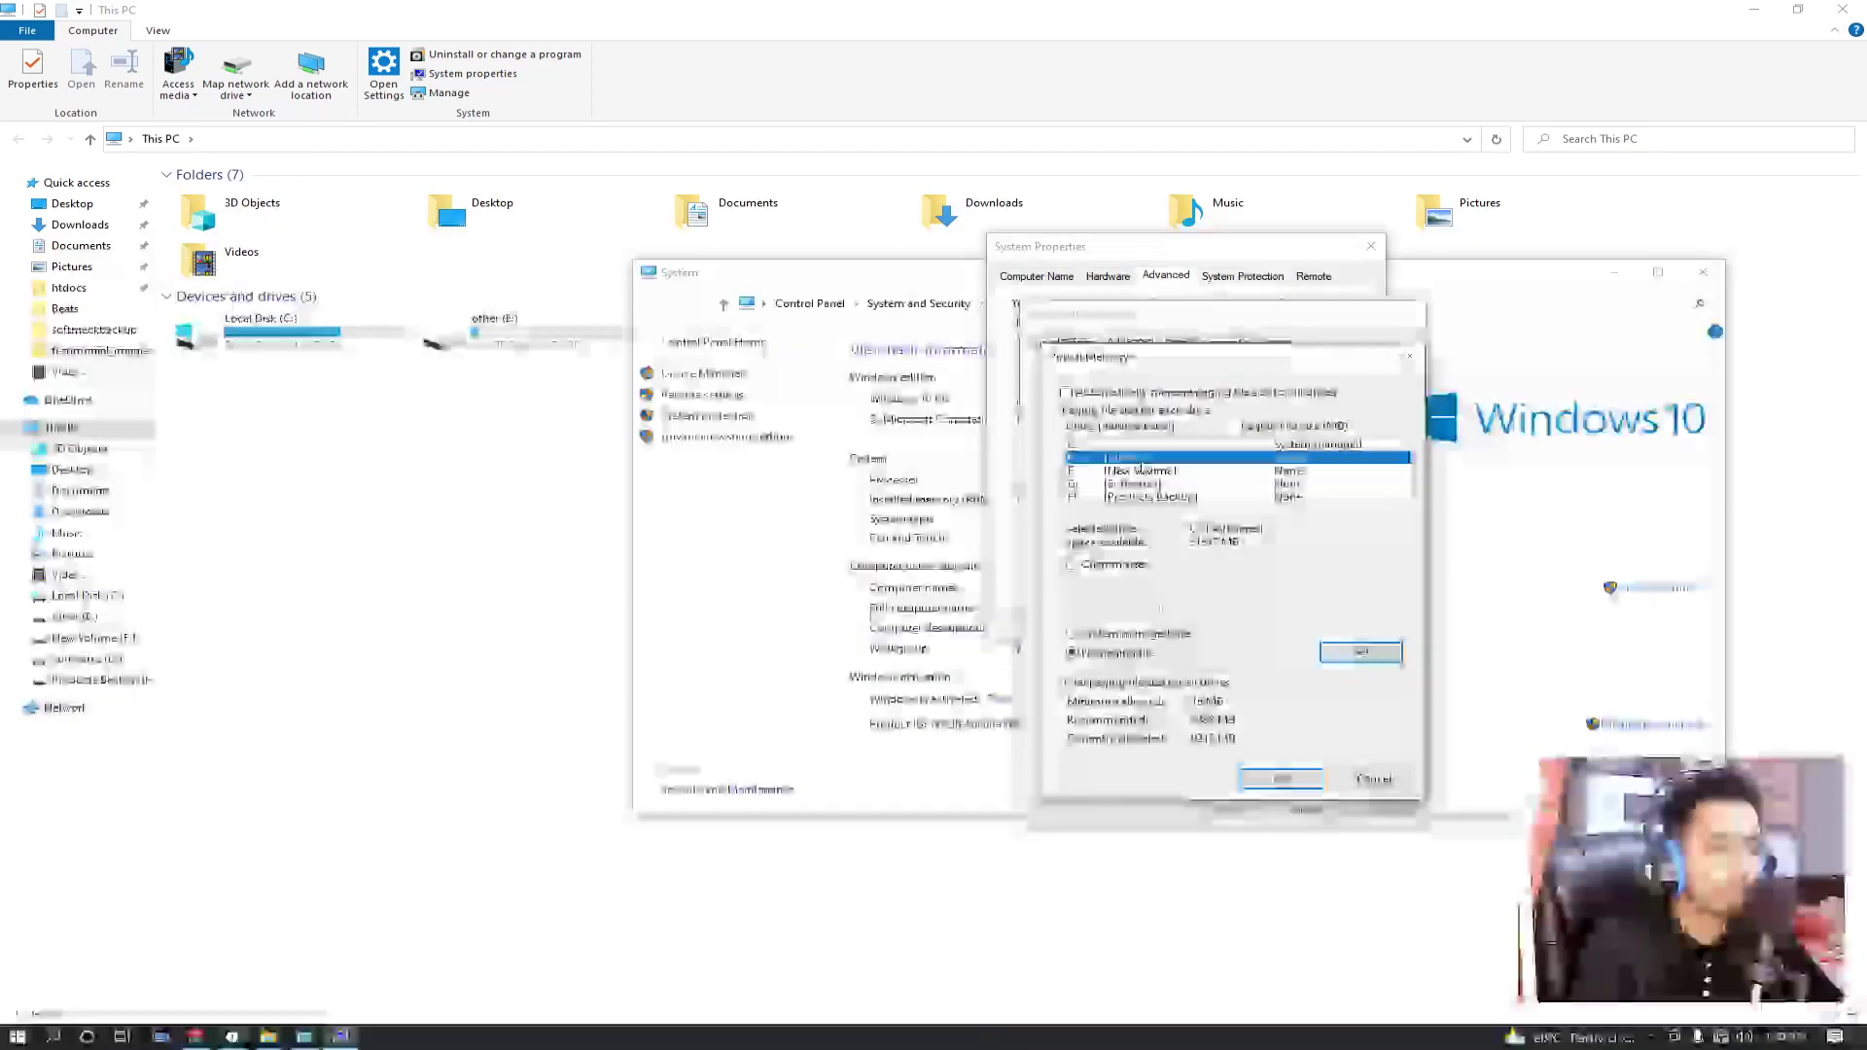
{"action": "left_click", "coordinate": [1264, 484]}
{"action": "left_click", "coordinate": [1254, 472]}
Set a system managed paging file size for drives E:, F:, G: and H:
{"action": "left_click", "coordinate": [1247, 458]}
{"action": "left_click", "coordinate": [1361, 651]}
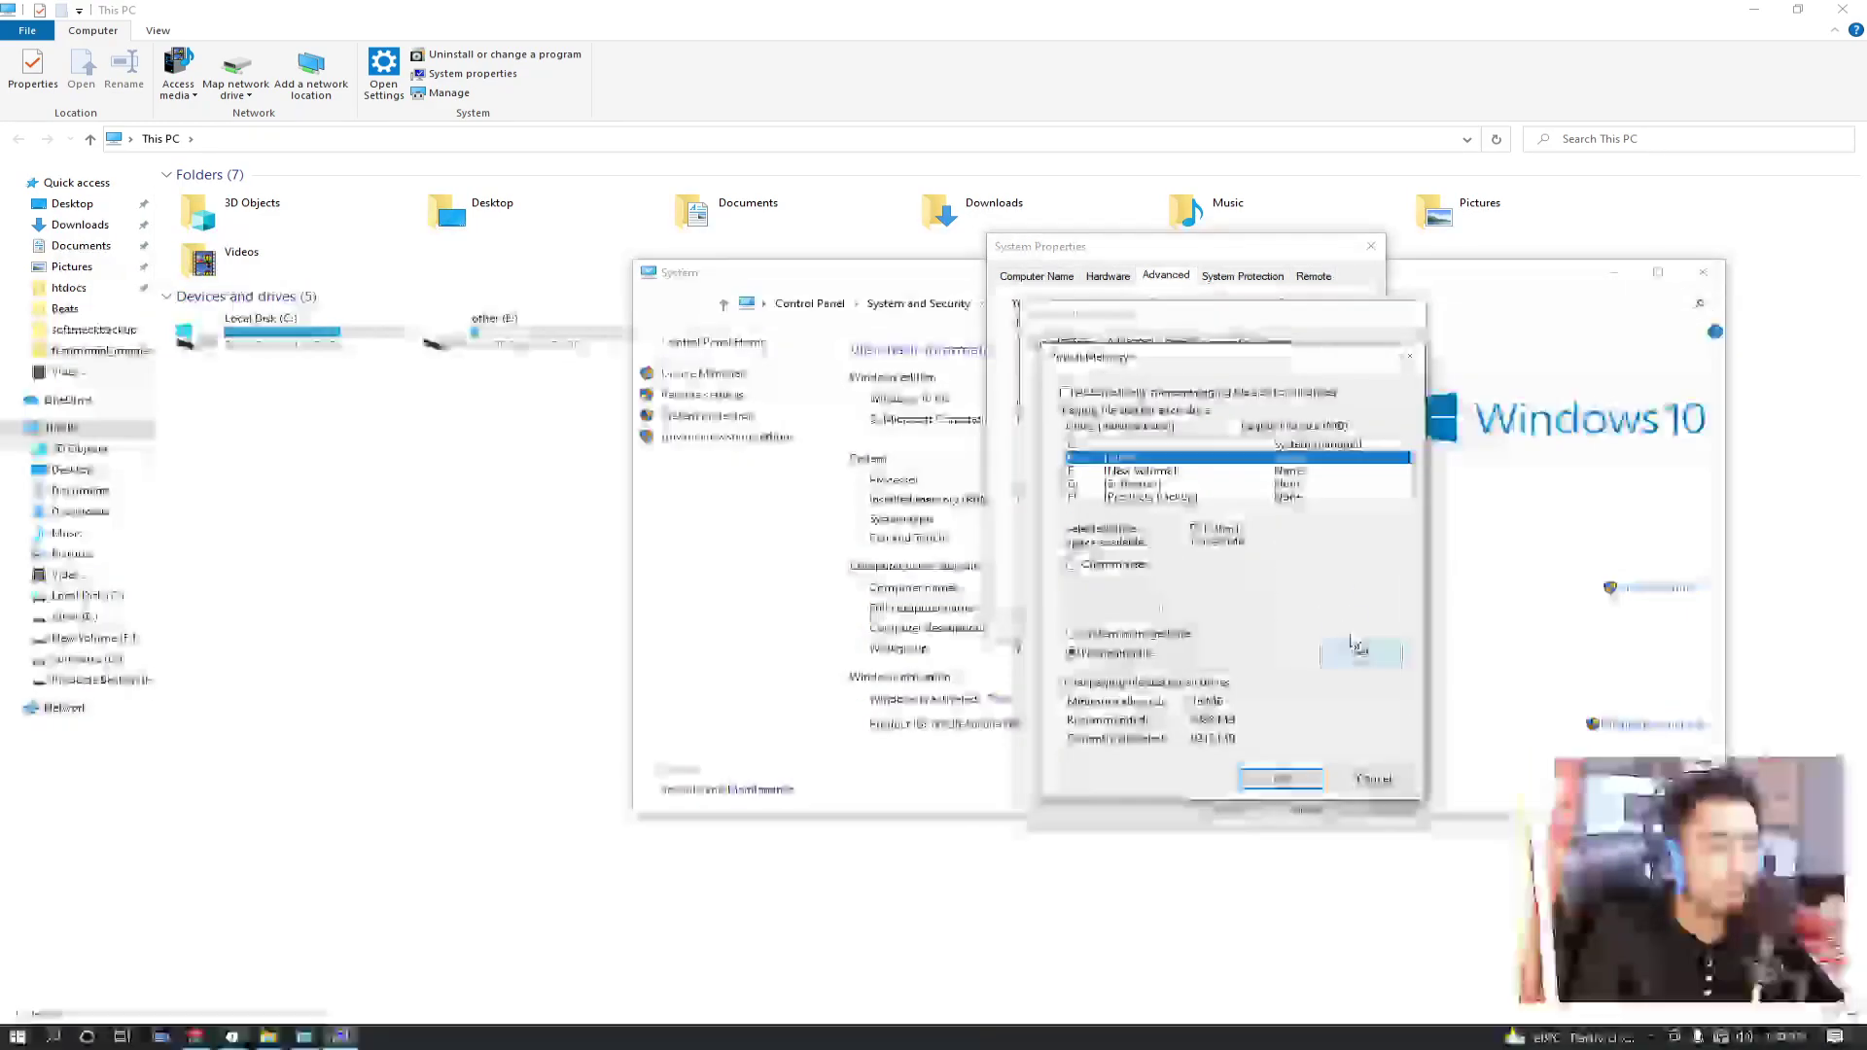
{"action": "left_click", "coordinate": [1360, 652]}
{"action": "left_click", "coordinate": [1255, 471]}
{"action": "left_click", "coordinate": [1361, 651]}
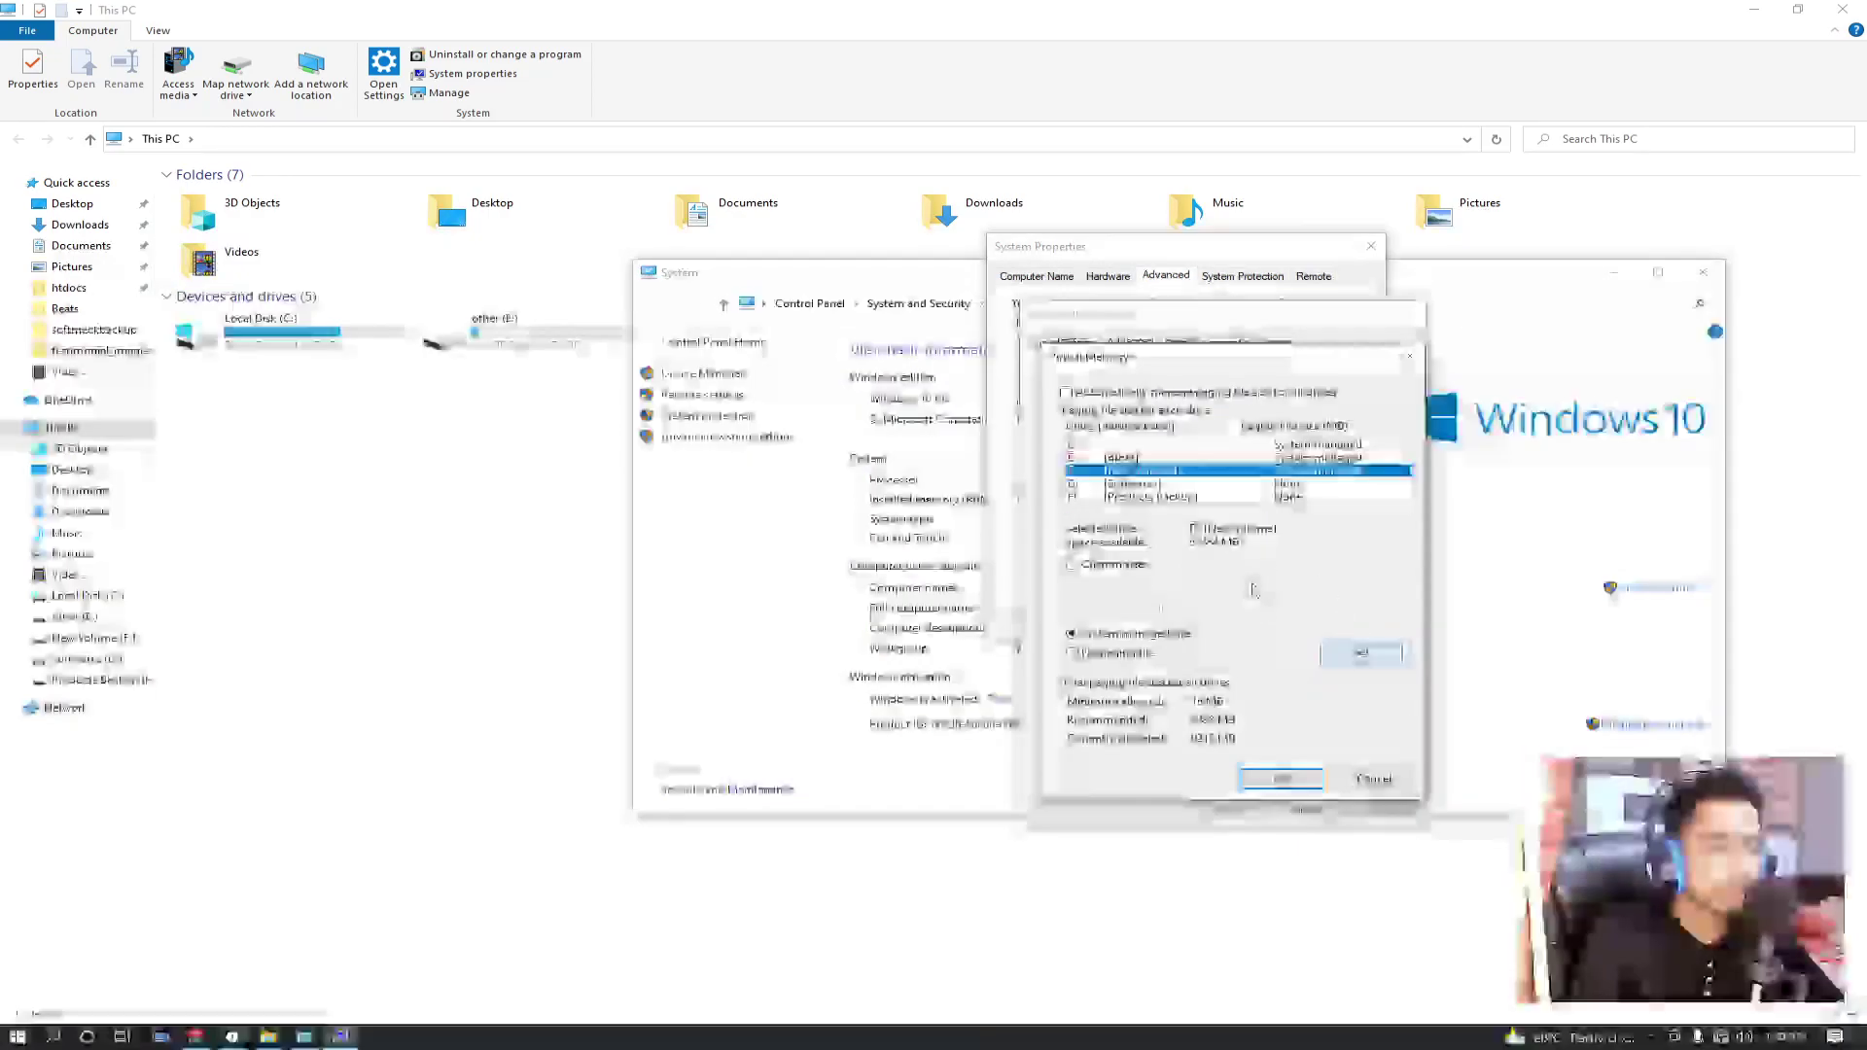
{"action": "left_click", "coordinate": [1181, 484]}
{"action": "left_click", "coordinate": [1361, 652]}
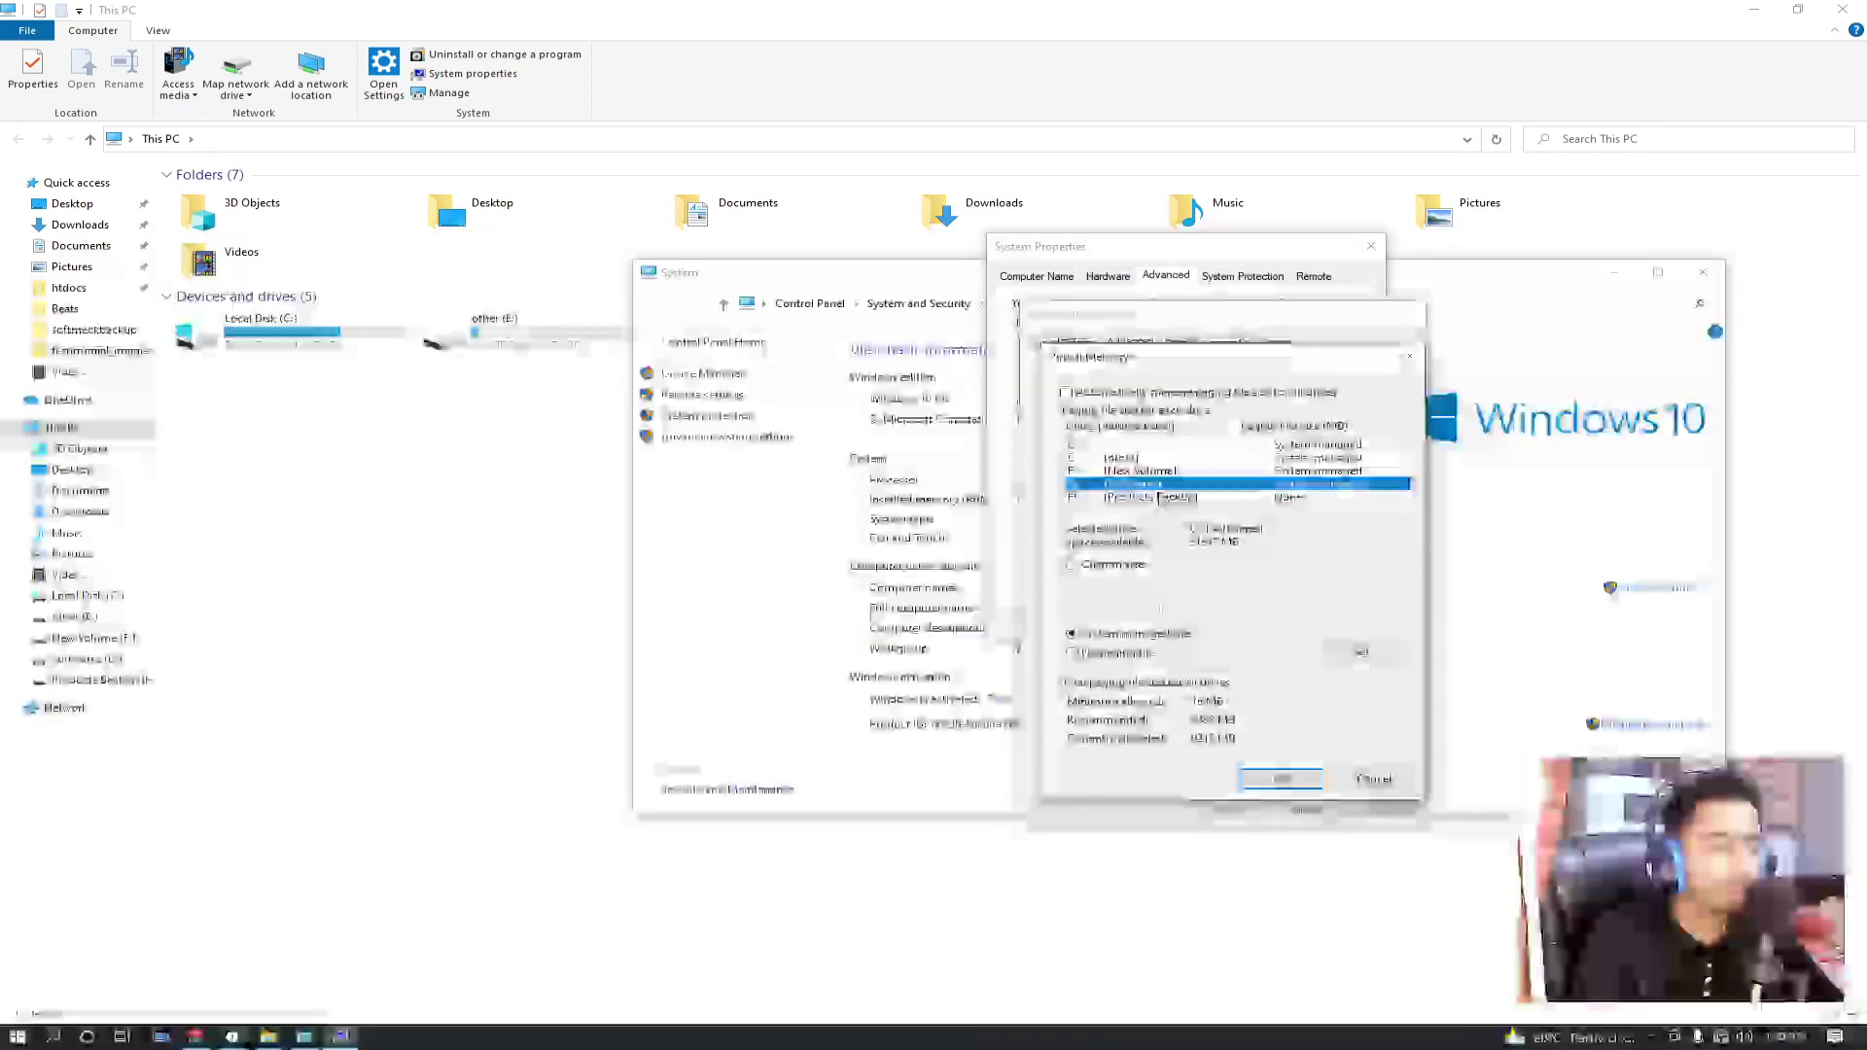
{"action": "left_click", "coordinate": [1180, 498]}
{"action": "left_click", "coordinate": [1072, 633]}
{"action": "left_click", "coordinate": [1361, 651]}
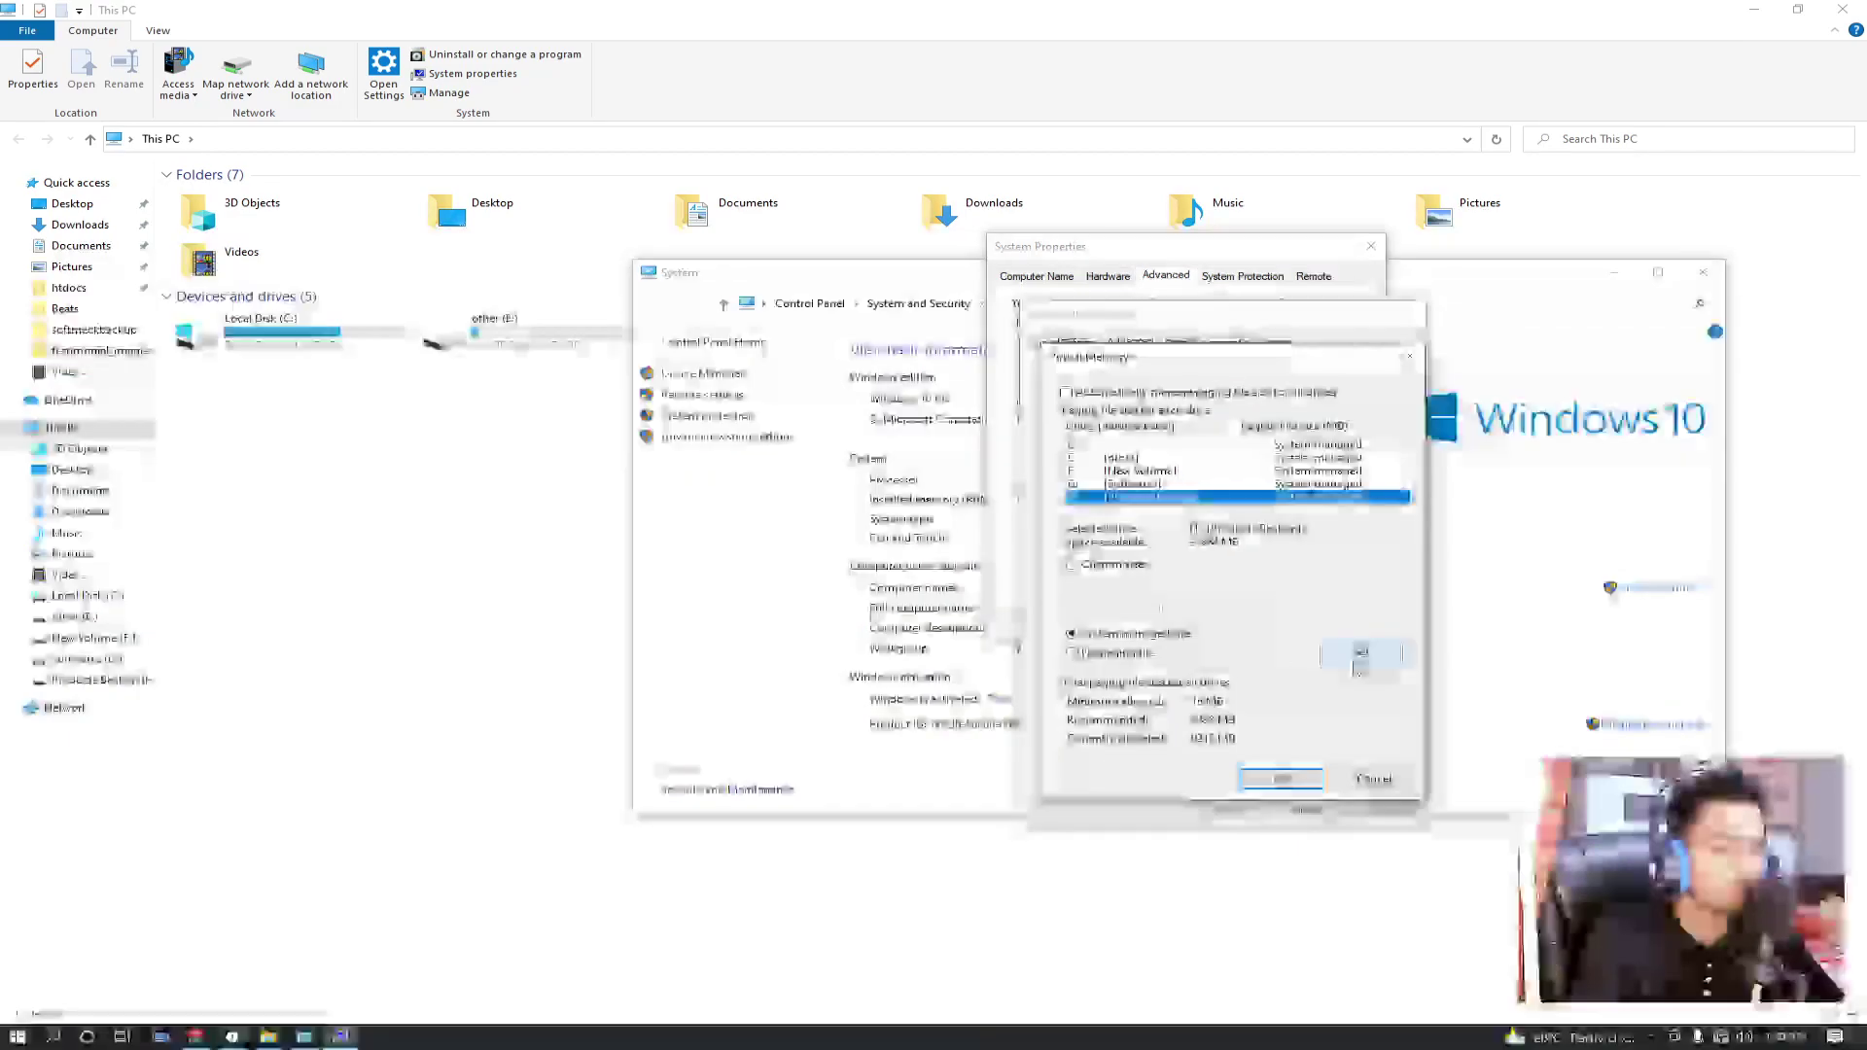
Confirm the virtual memory settings, accept the prompts, and apply the performance options
{"action": "left_click", "coordinate": [1282, 779]}
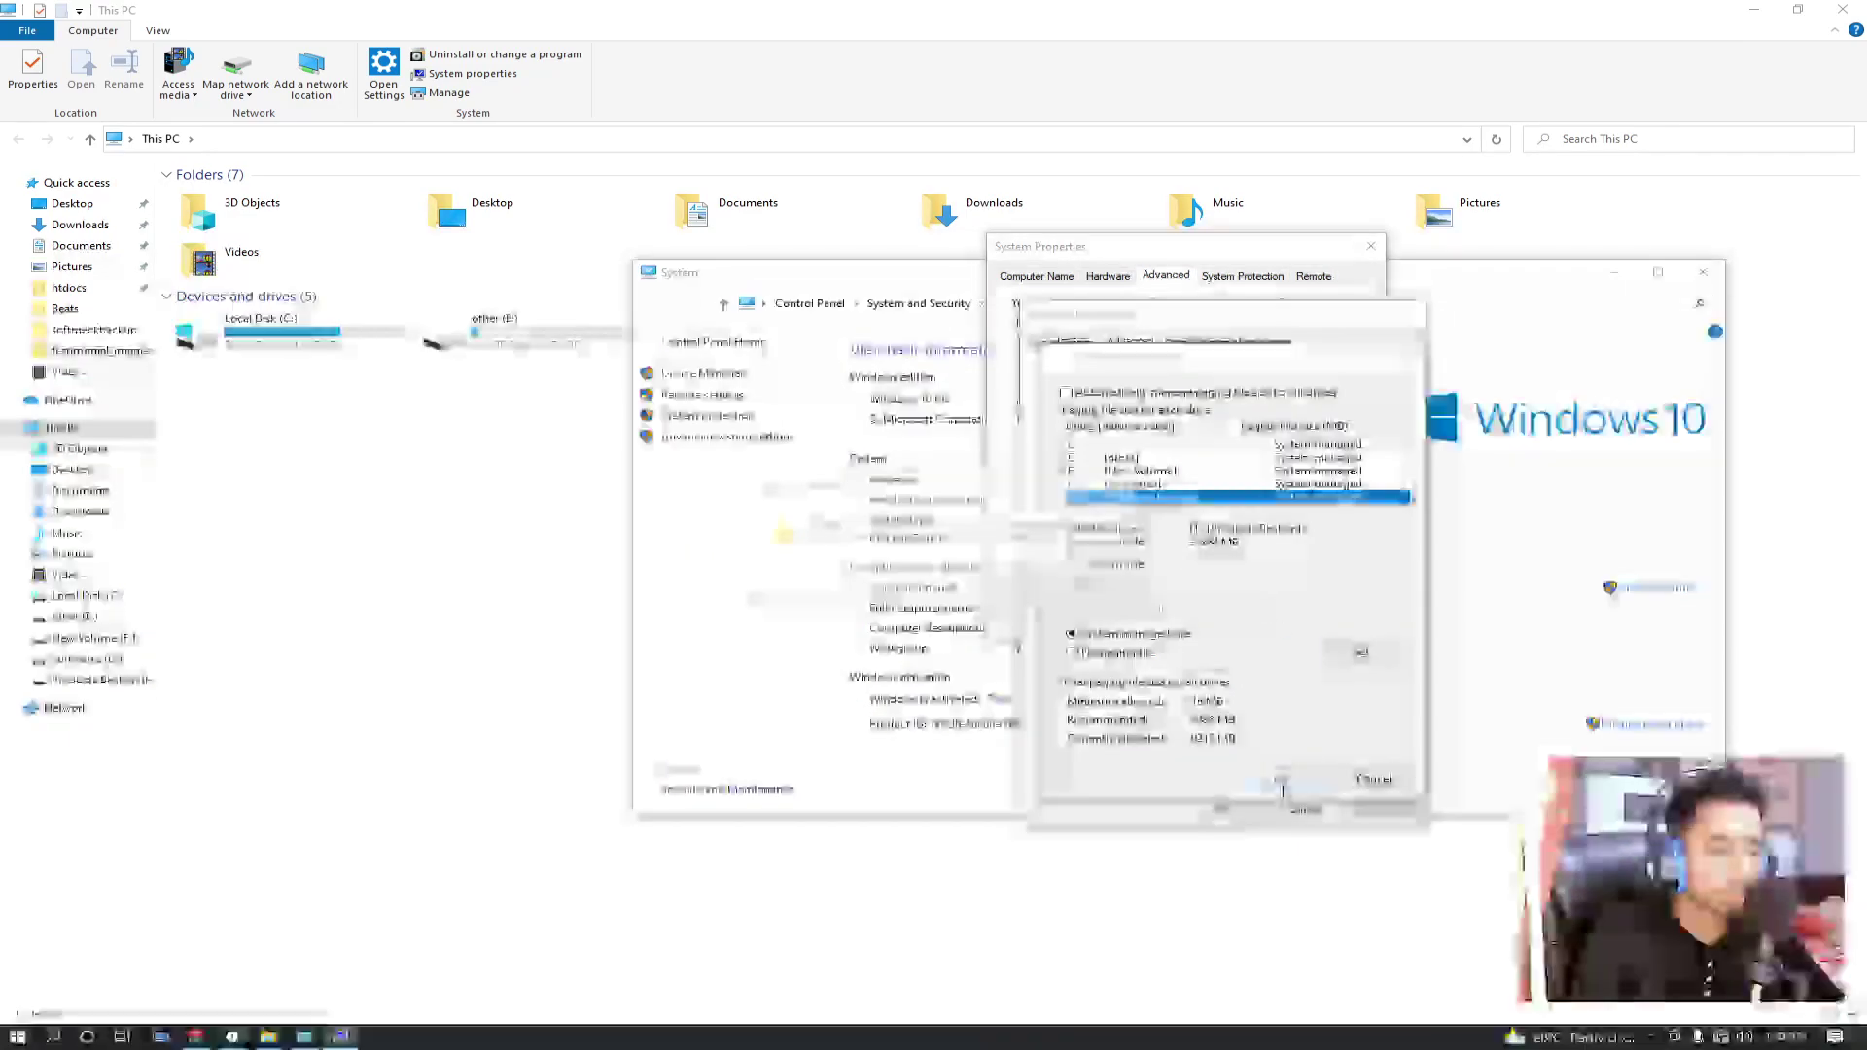
{"action": "left_click", "coordinate": [1005, 583]}
{"action": "left_click", "coordinate": [1016, 583]}
{"action": "left_click", "coordinate": [1016, 584]}
{"action": "left_click", "coordinate": [1072, 583]}
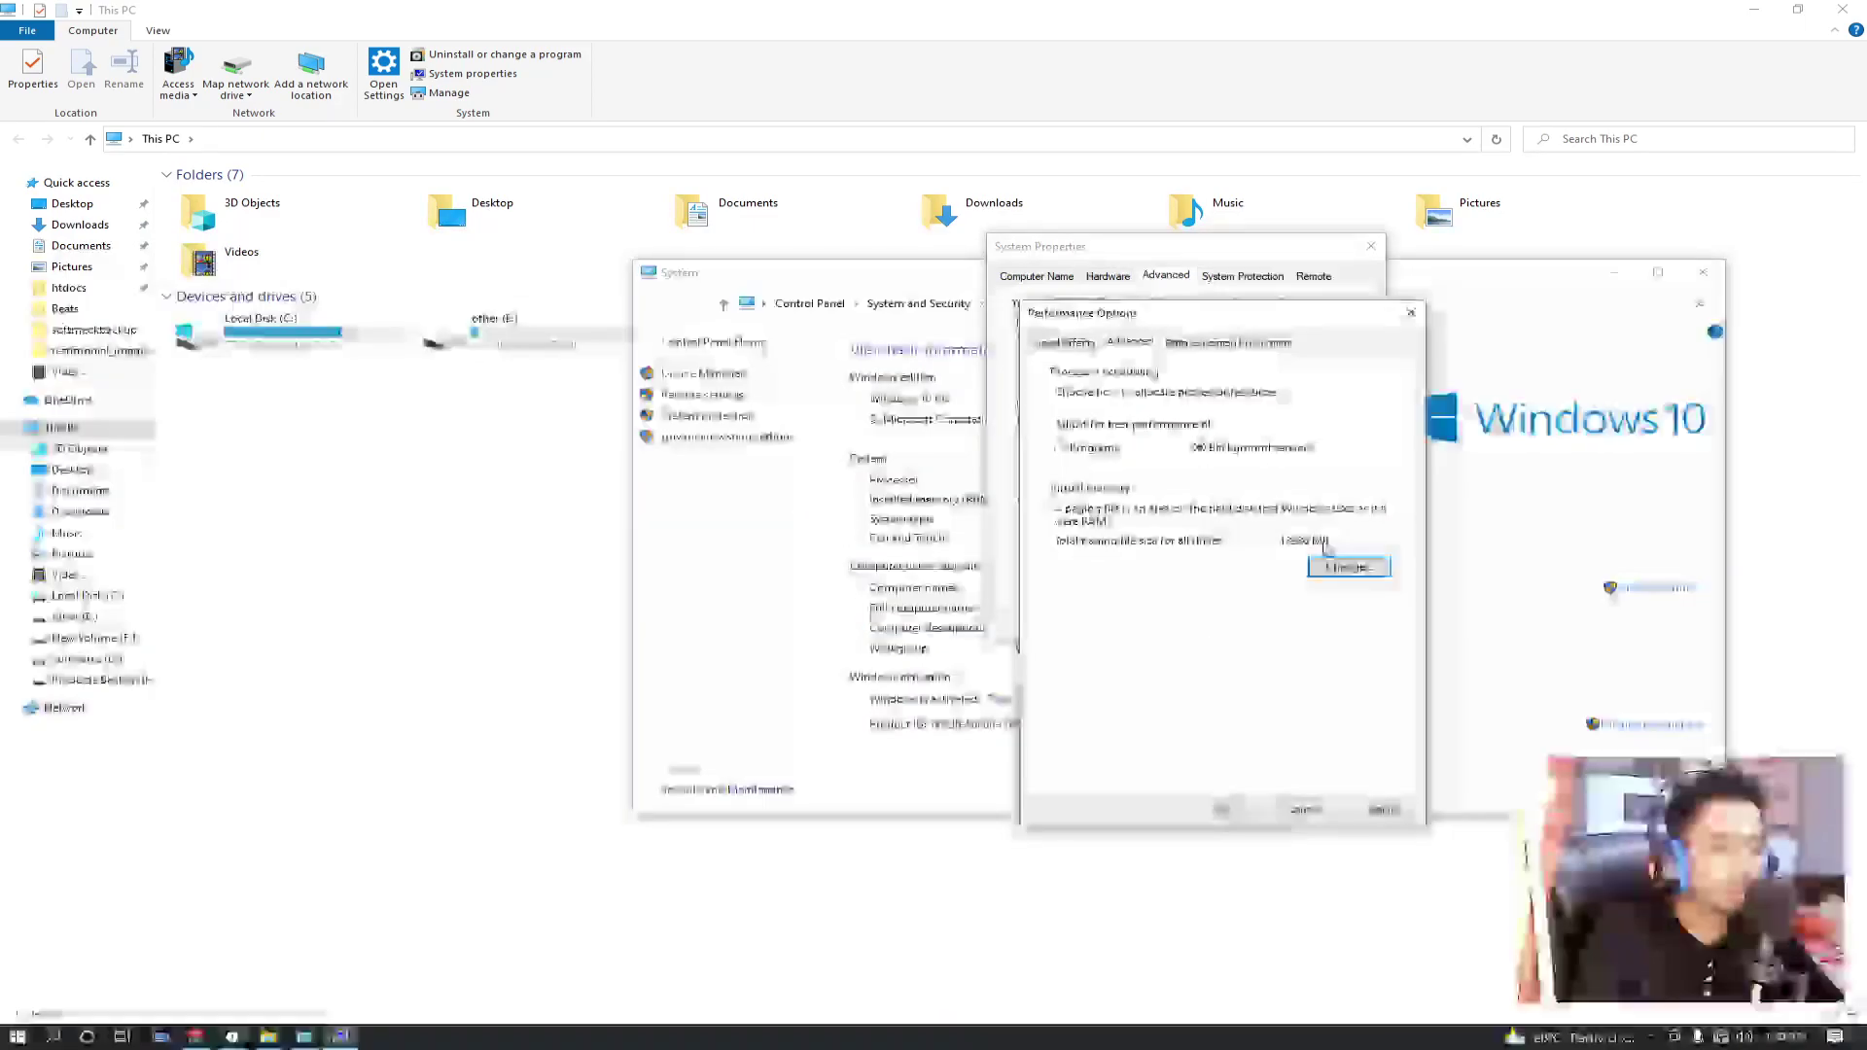
{"action": "left_click", "coordinate": [1407, 808]}
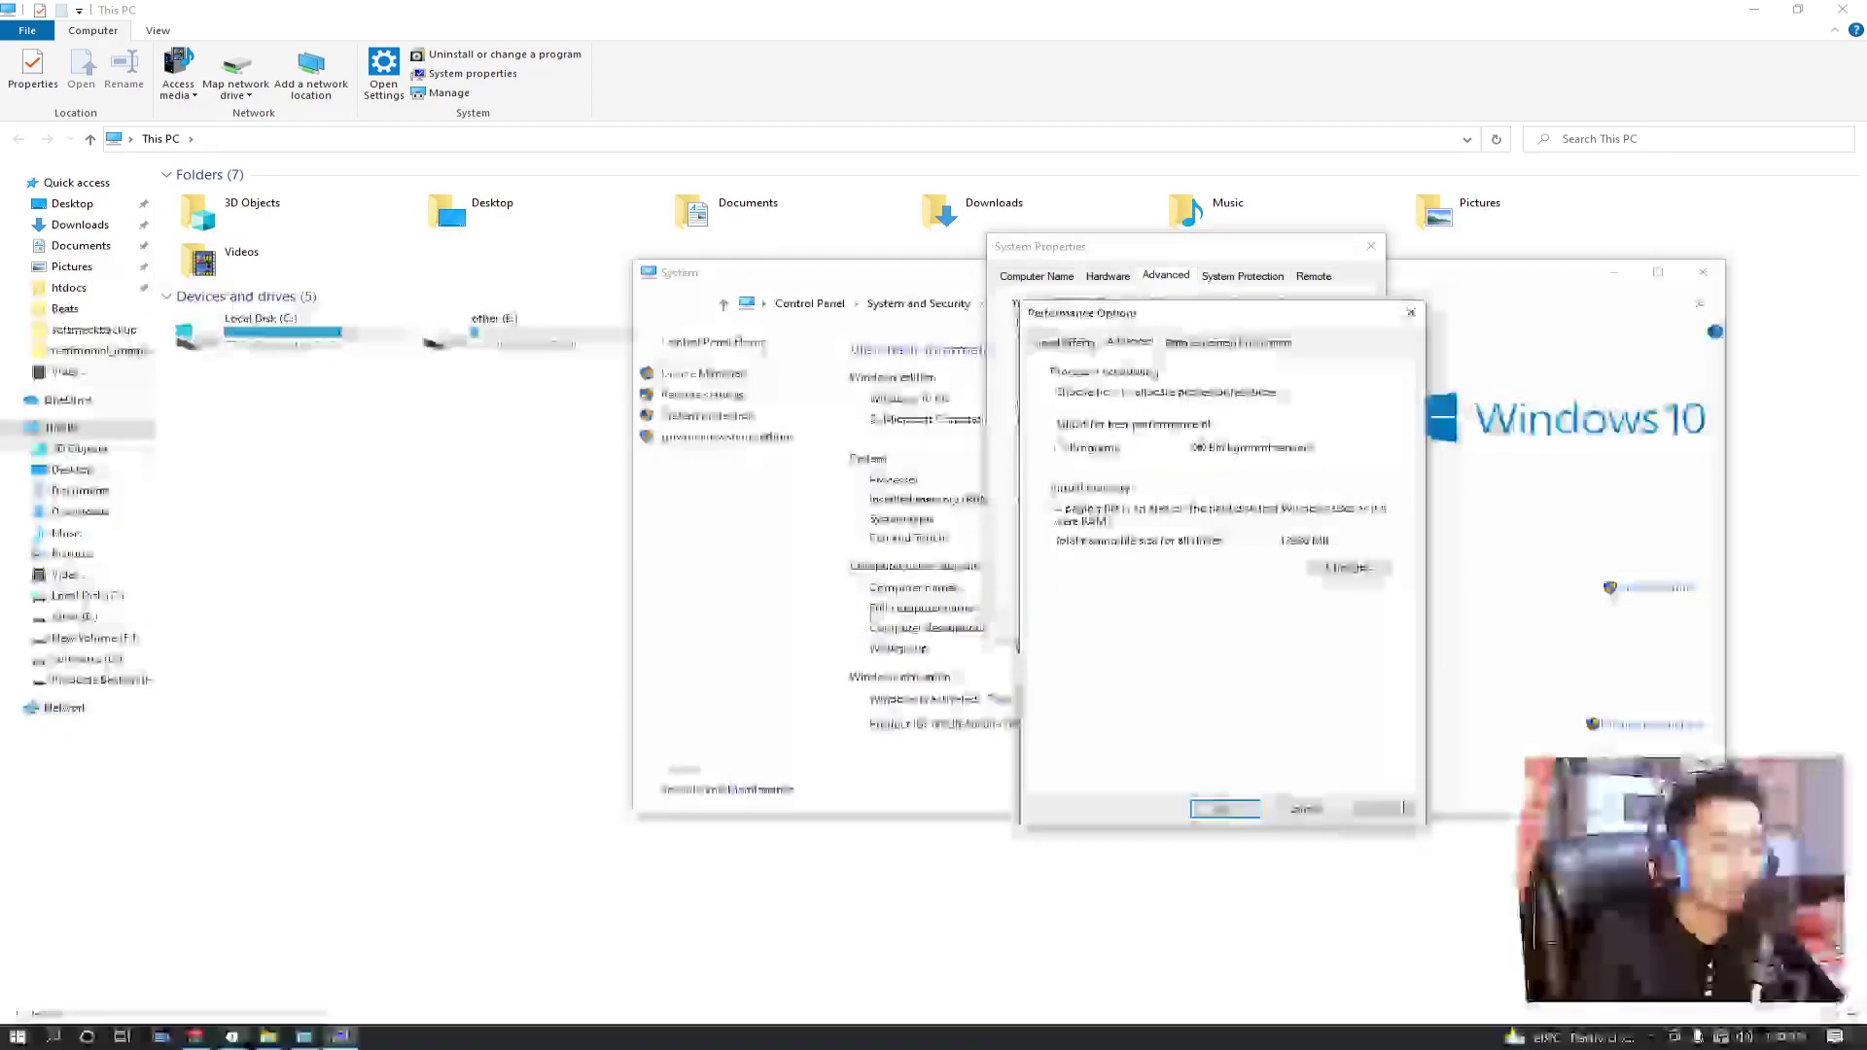
View the Data Execution Prevention settings, then set the visual effects to Adjust for best performance
{"action": "left_click", "coordinate": [1188, 343]}
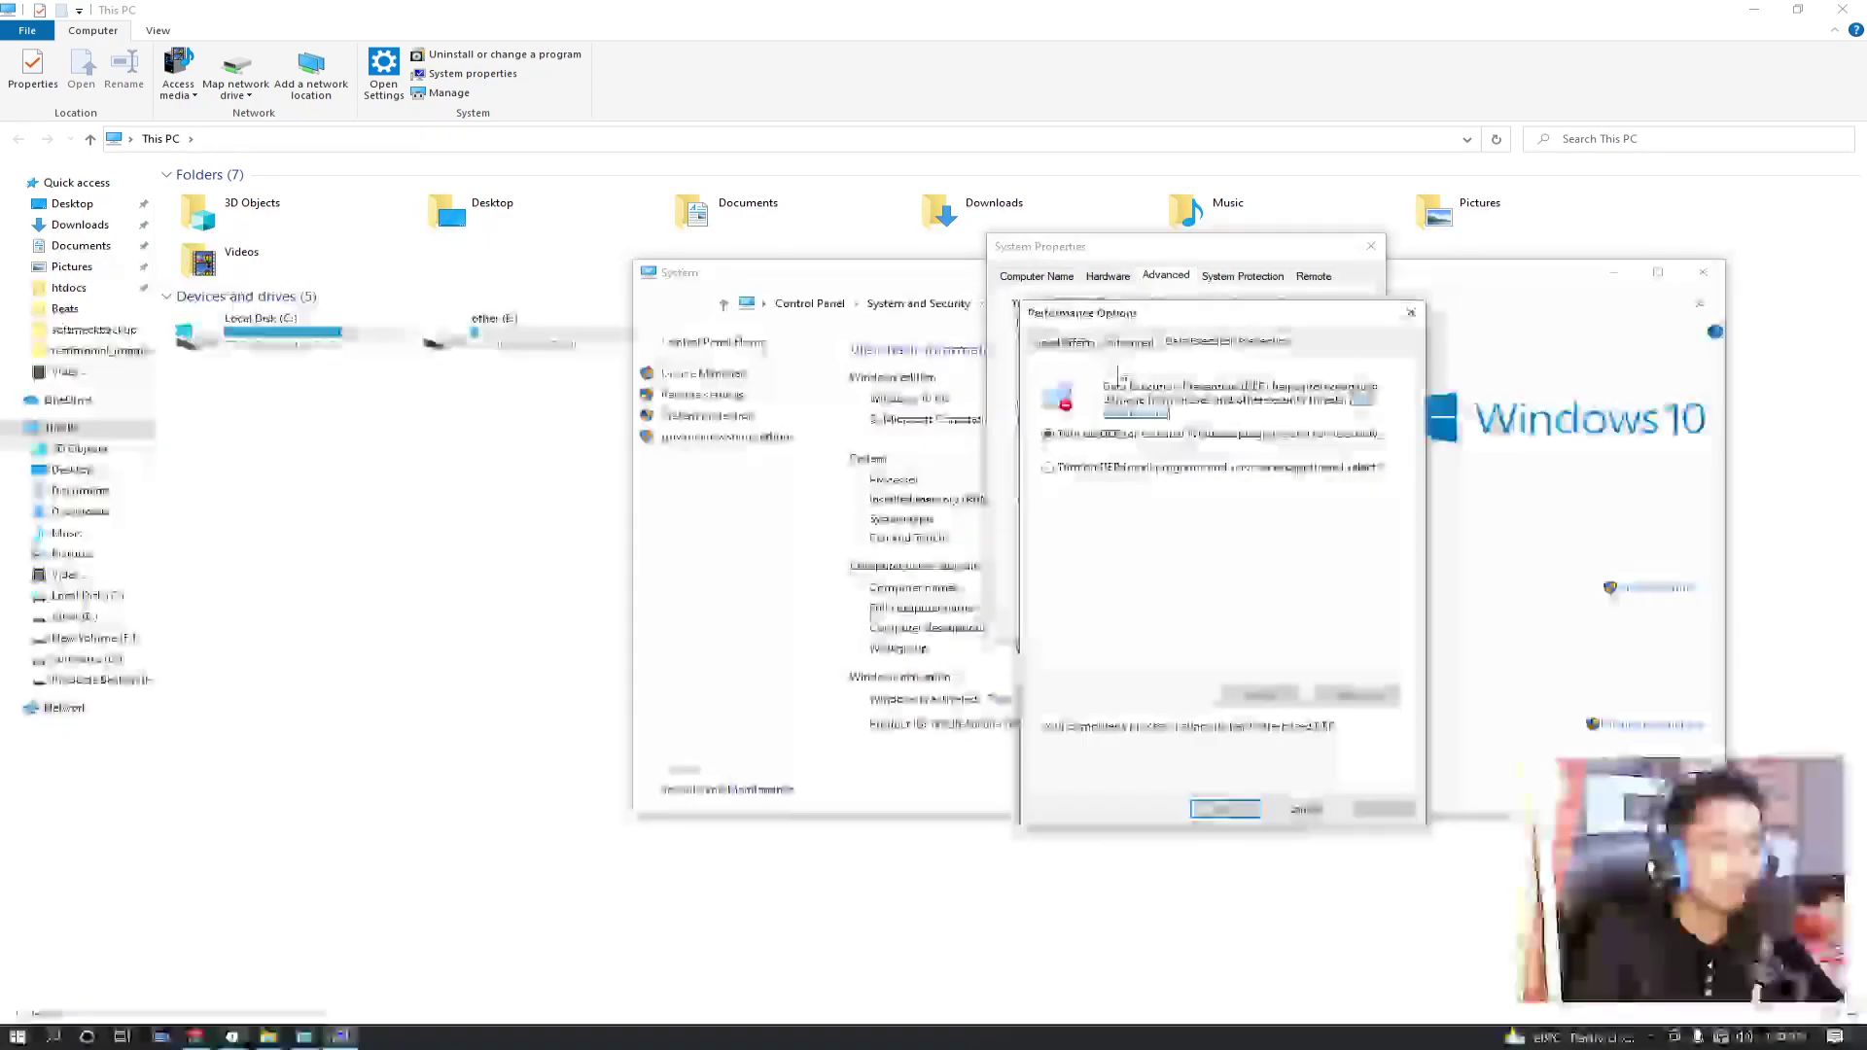
{"action": "left_click", "coordinate": [1063, 343]}
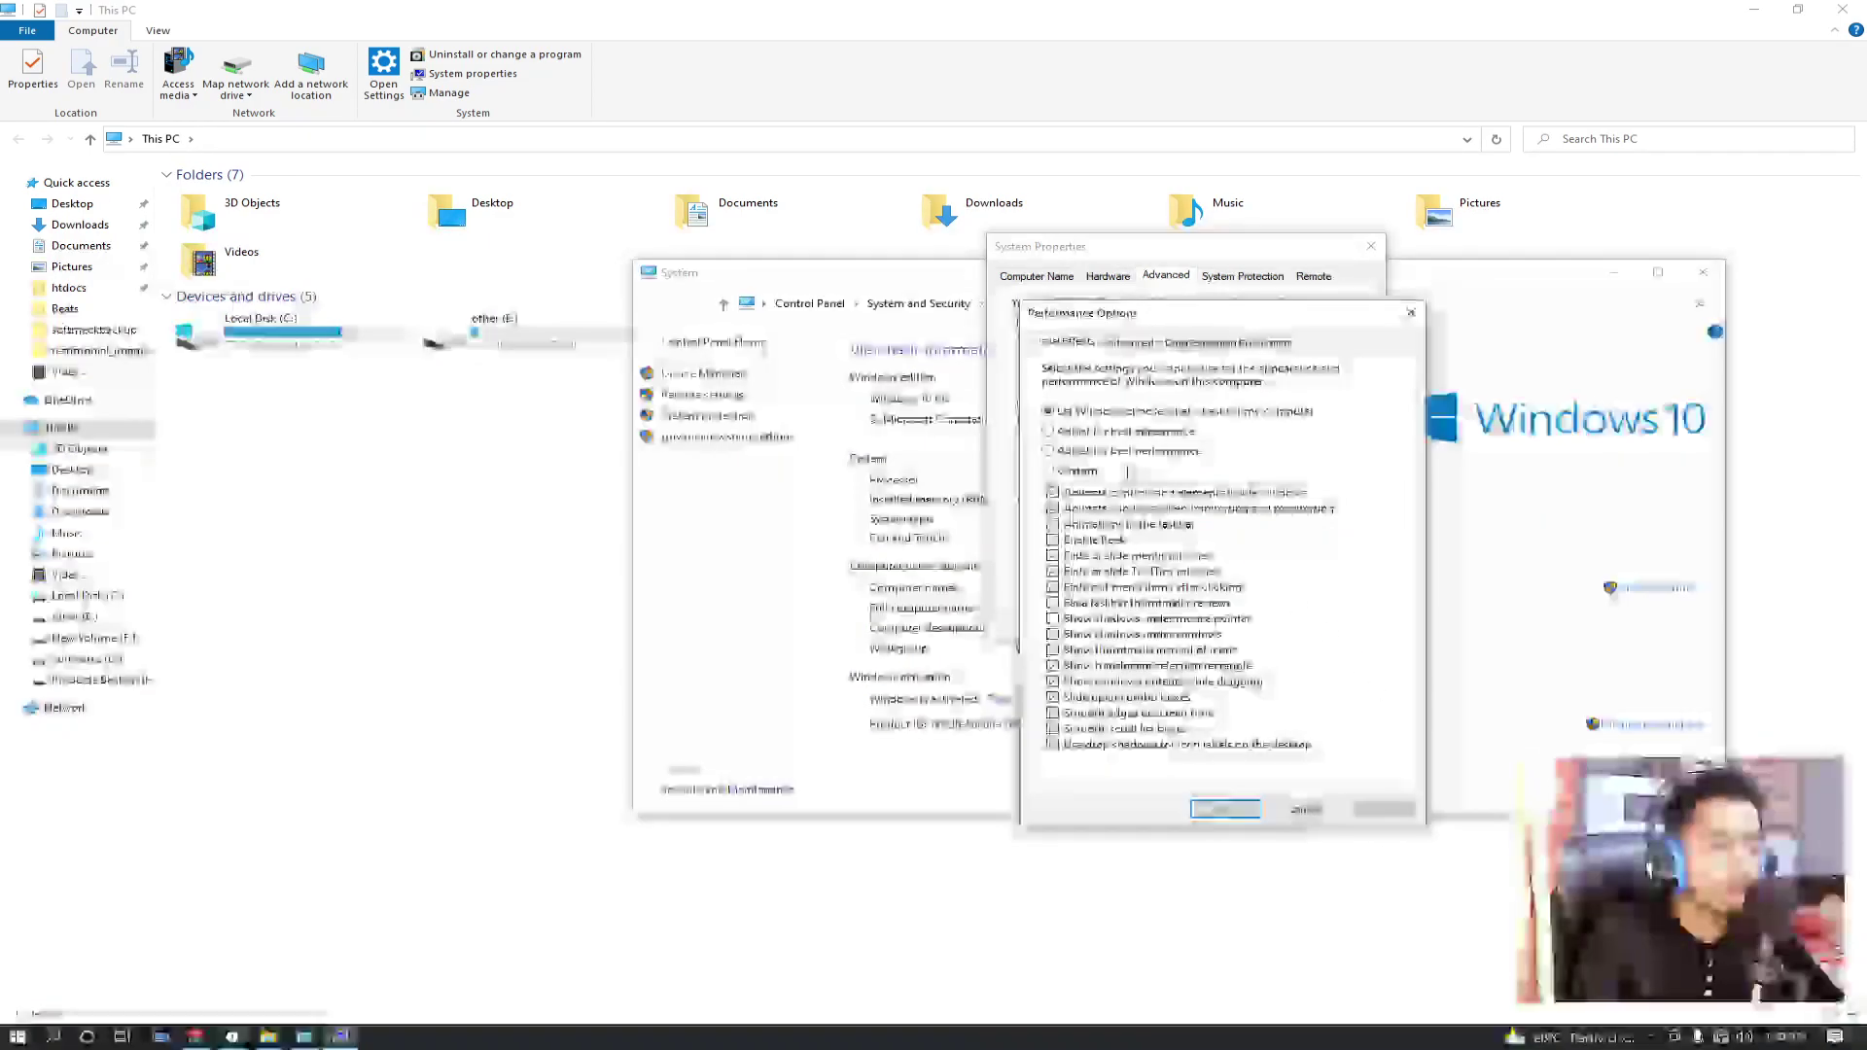
{"action": "left_click", "coordinate": [1073, 457]}
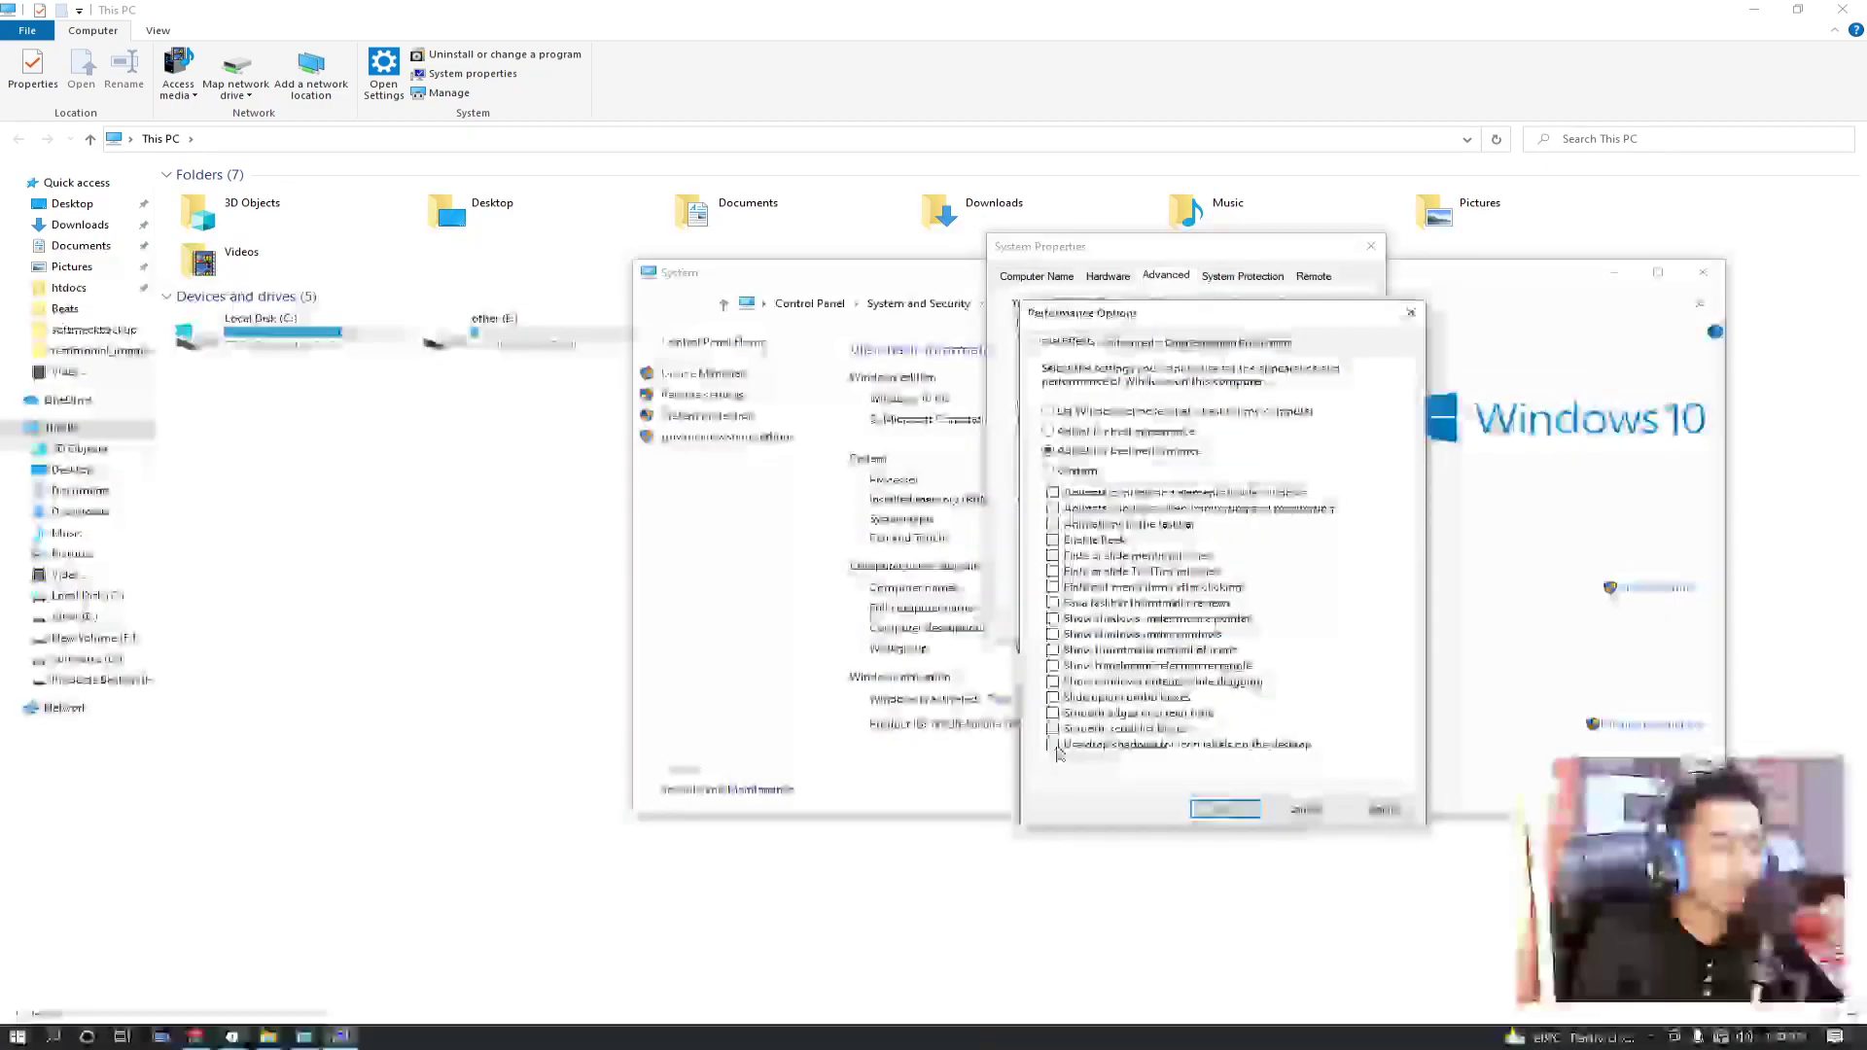
Enable thumbnails instead of icons, translucent selection rectangle, window contents while dragging, sliding combo boxes, smooth font edges and smooth-scroll list boxes, and apply
{"action": "left_click", "coordinate": [1058, 713]}
{"action": "left_click", "coordinate": [1058, 698]}
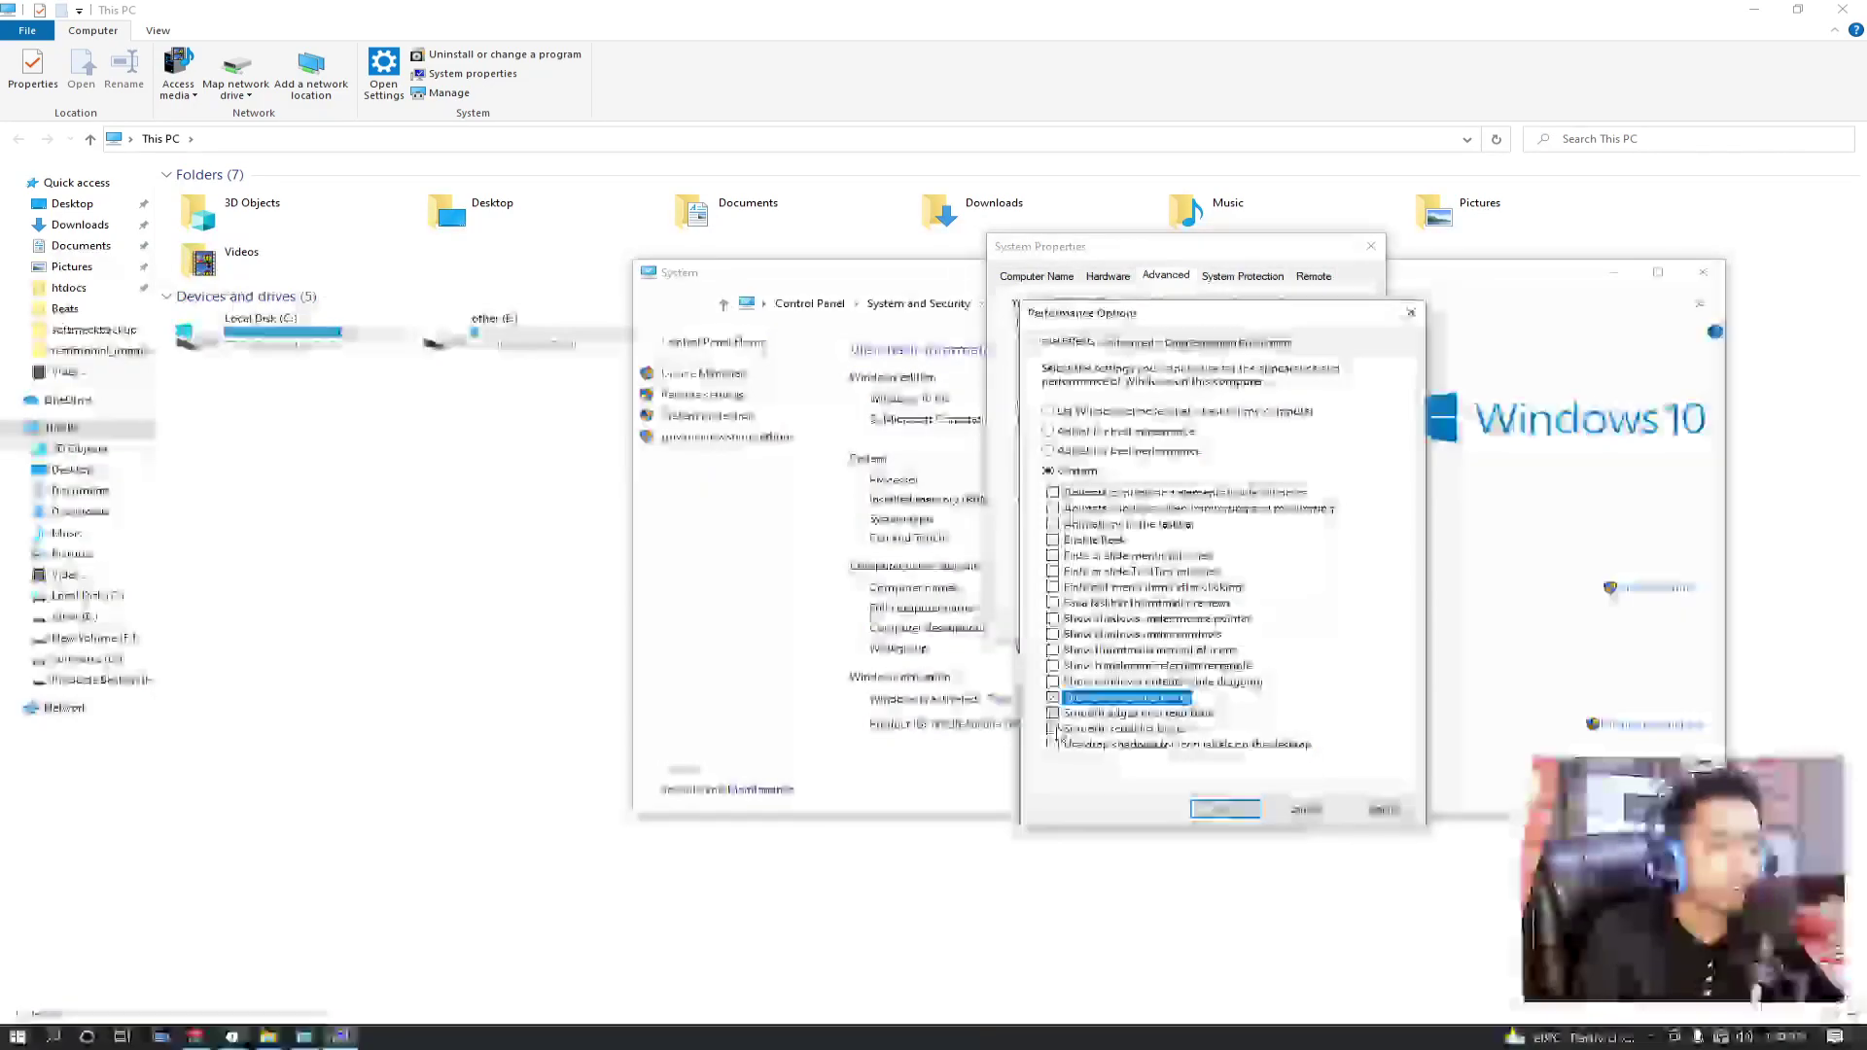
{"action": "left_click", "coordinate": [1057, 730]}
{"action": "left_click", "coordinate": [1054, 684]}
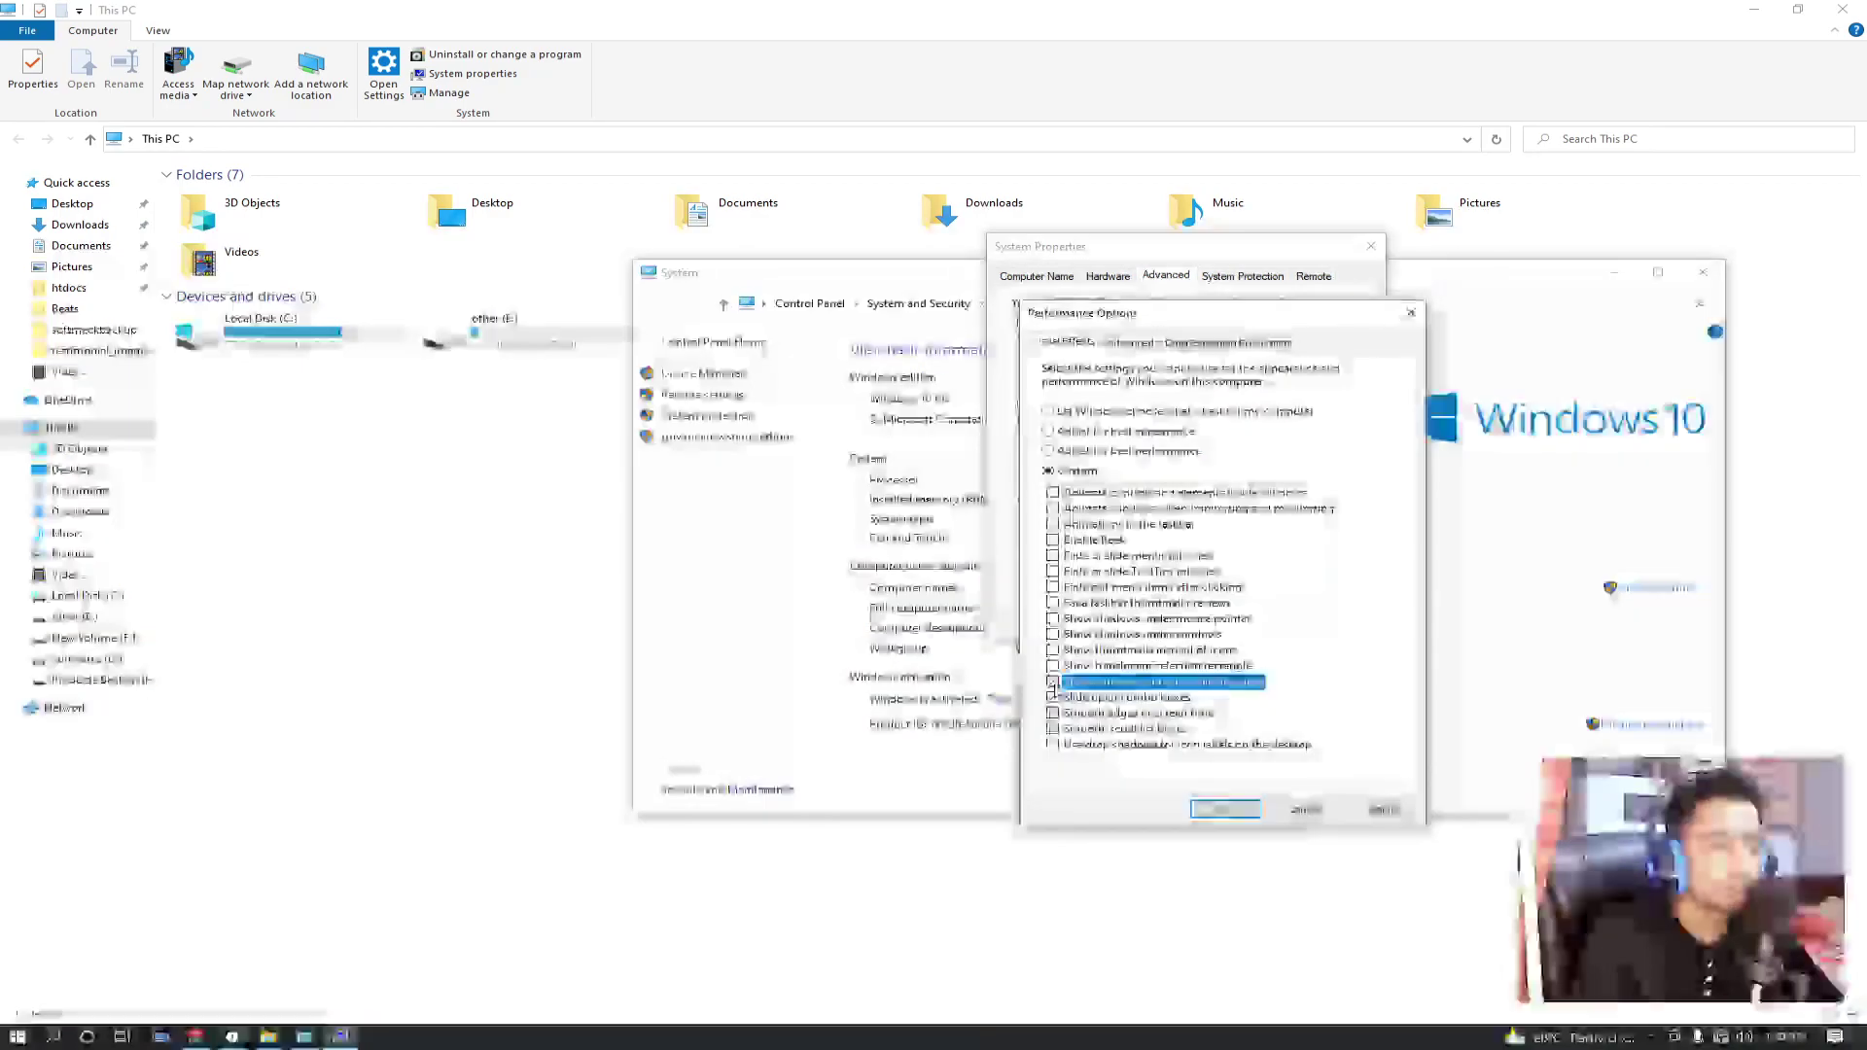
{"action": "left_click", "coordinate": [1055, 651]}
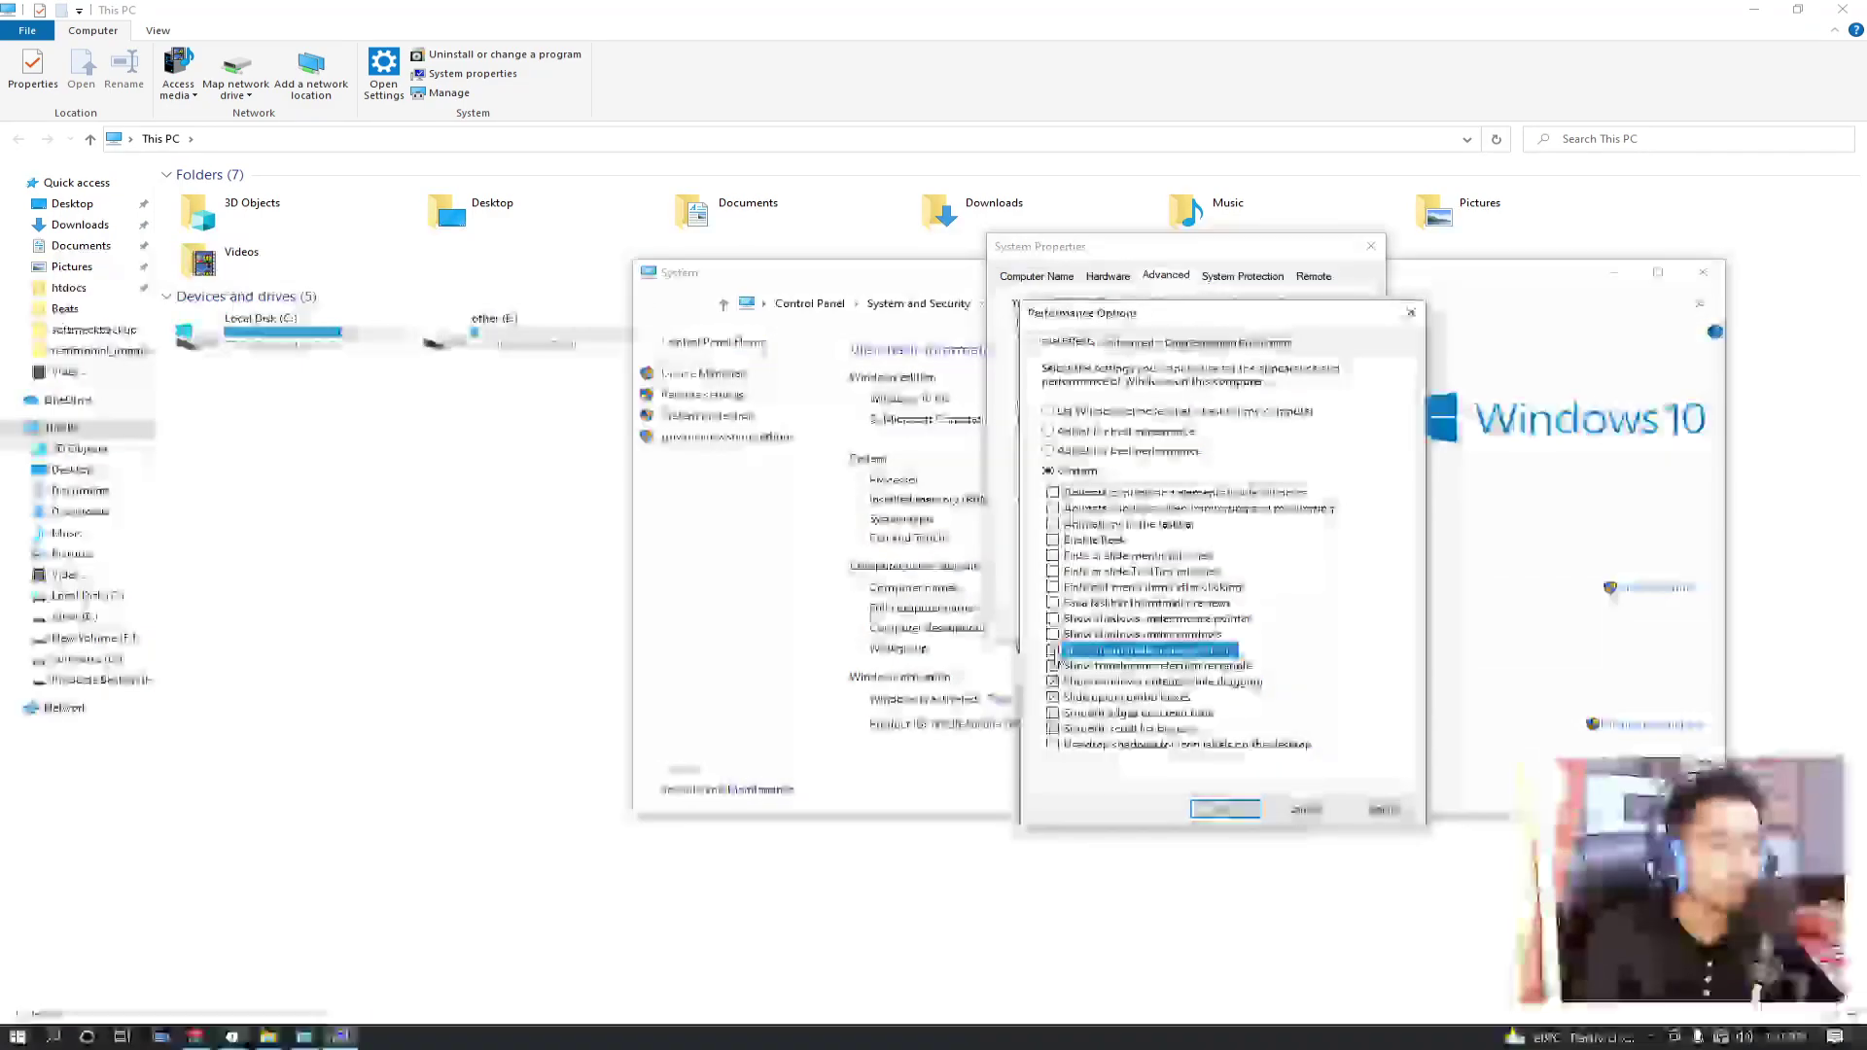
{"action": "left_click", "coordinate": [1055, 682]}
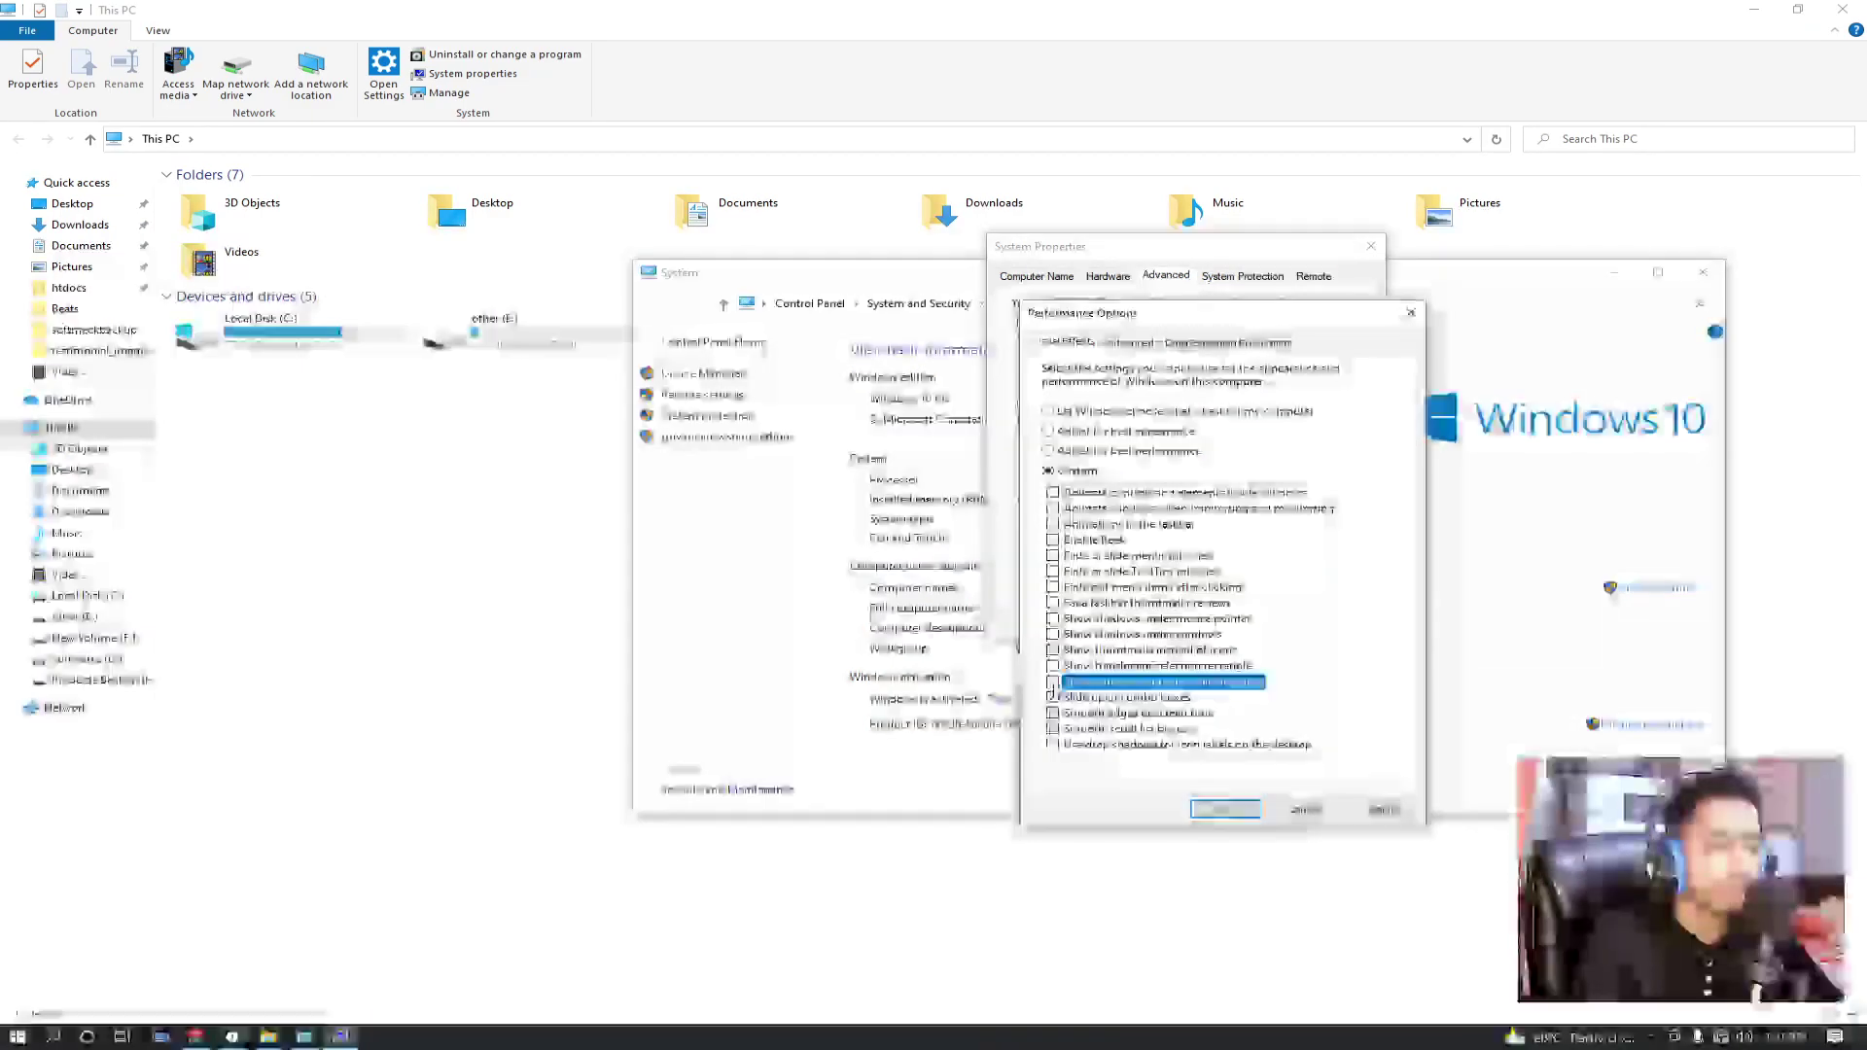
{"action": "left_click", "coordinate": [1053, 667]}
{"action": "left_click", "coordinate": [1360, 811]}
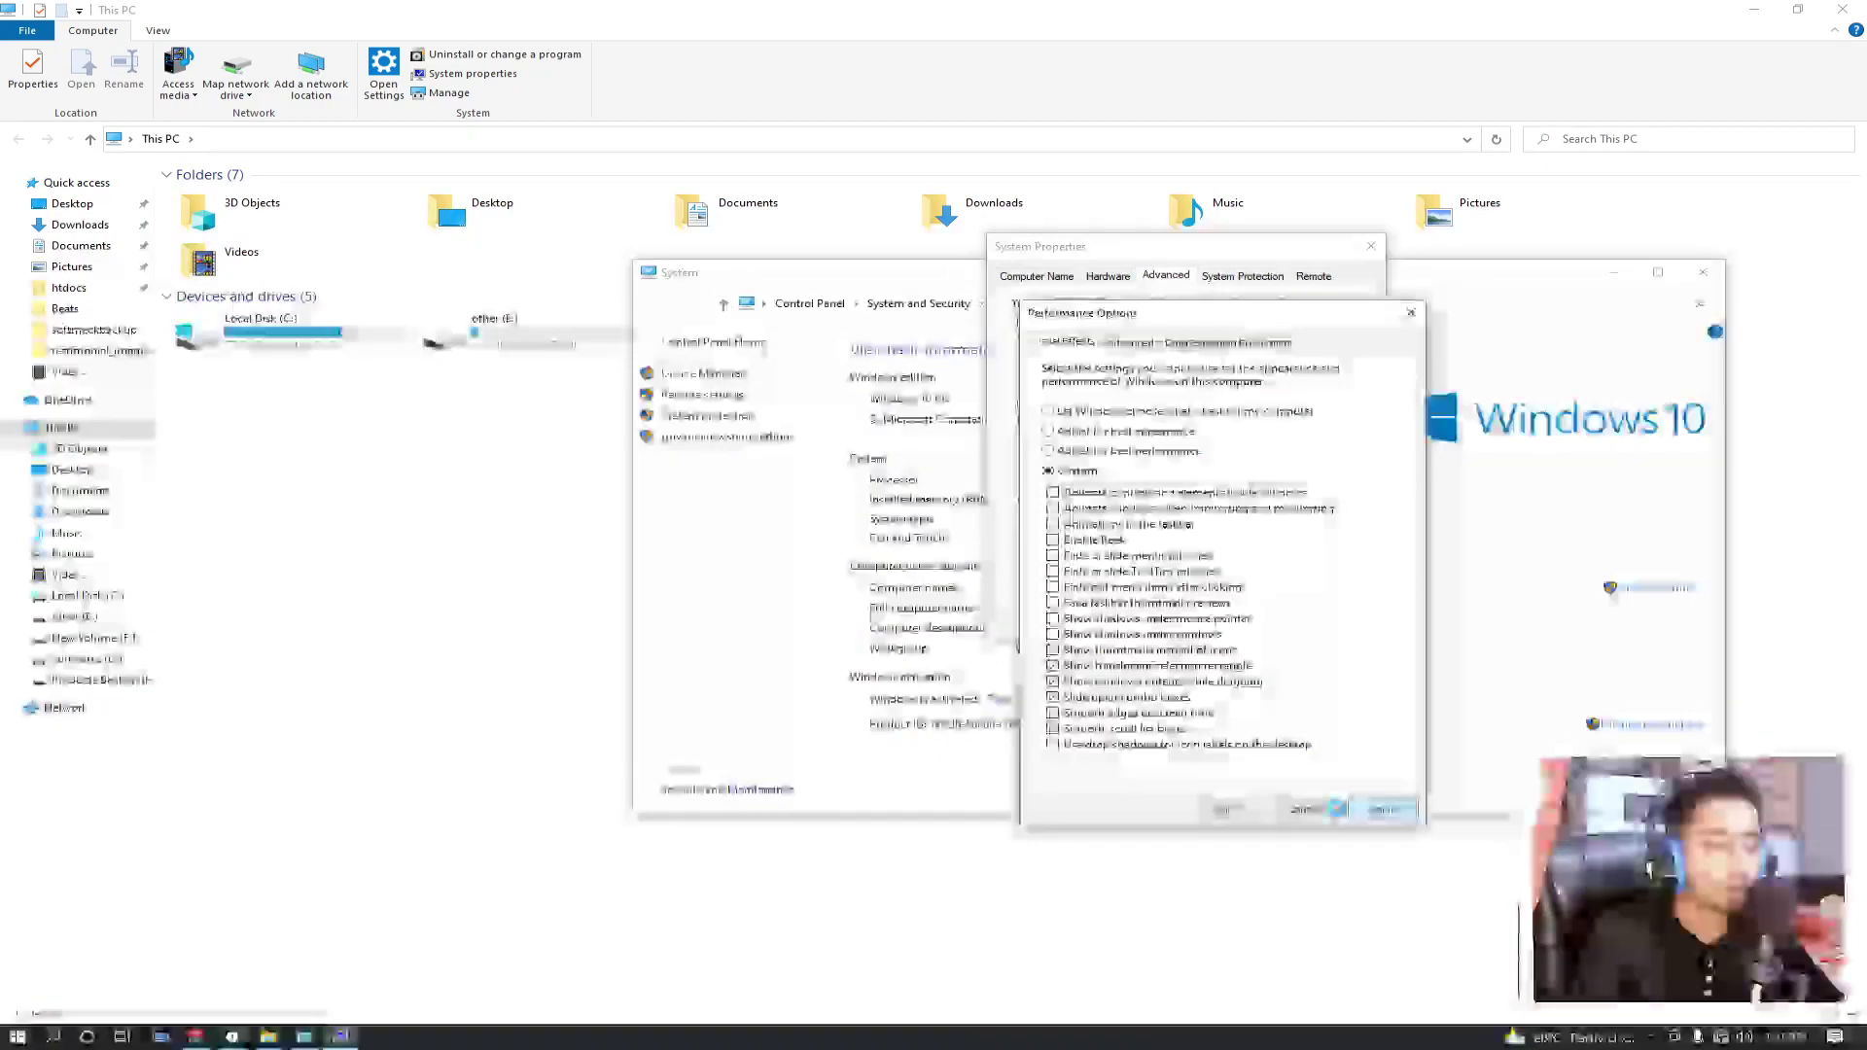
Confirm the performance options, close the system and file windows, and postpone the computer restart
{"action": "left_click", "coordinate": [1226, 812]}
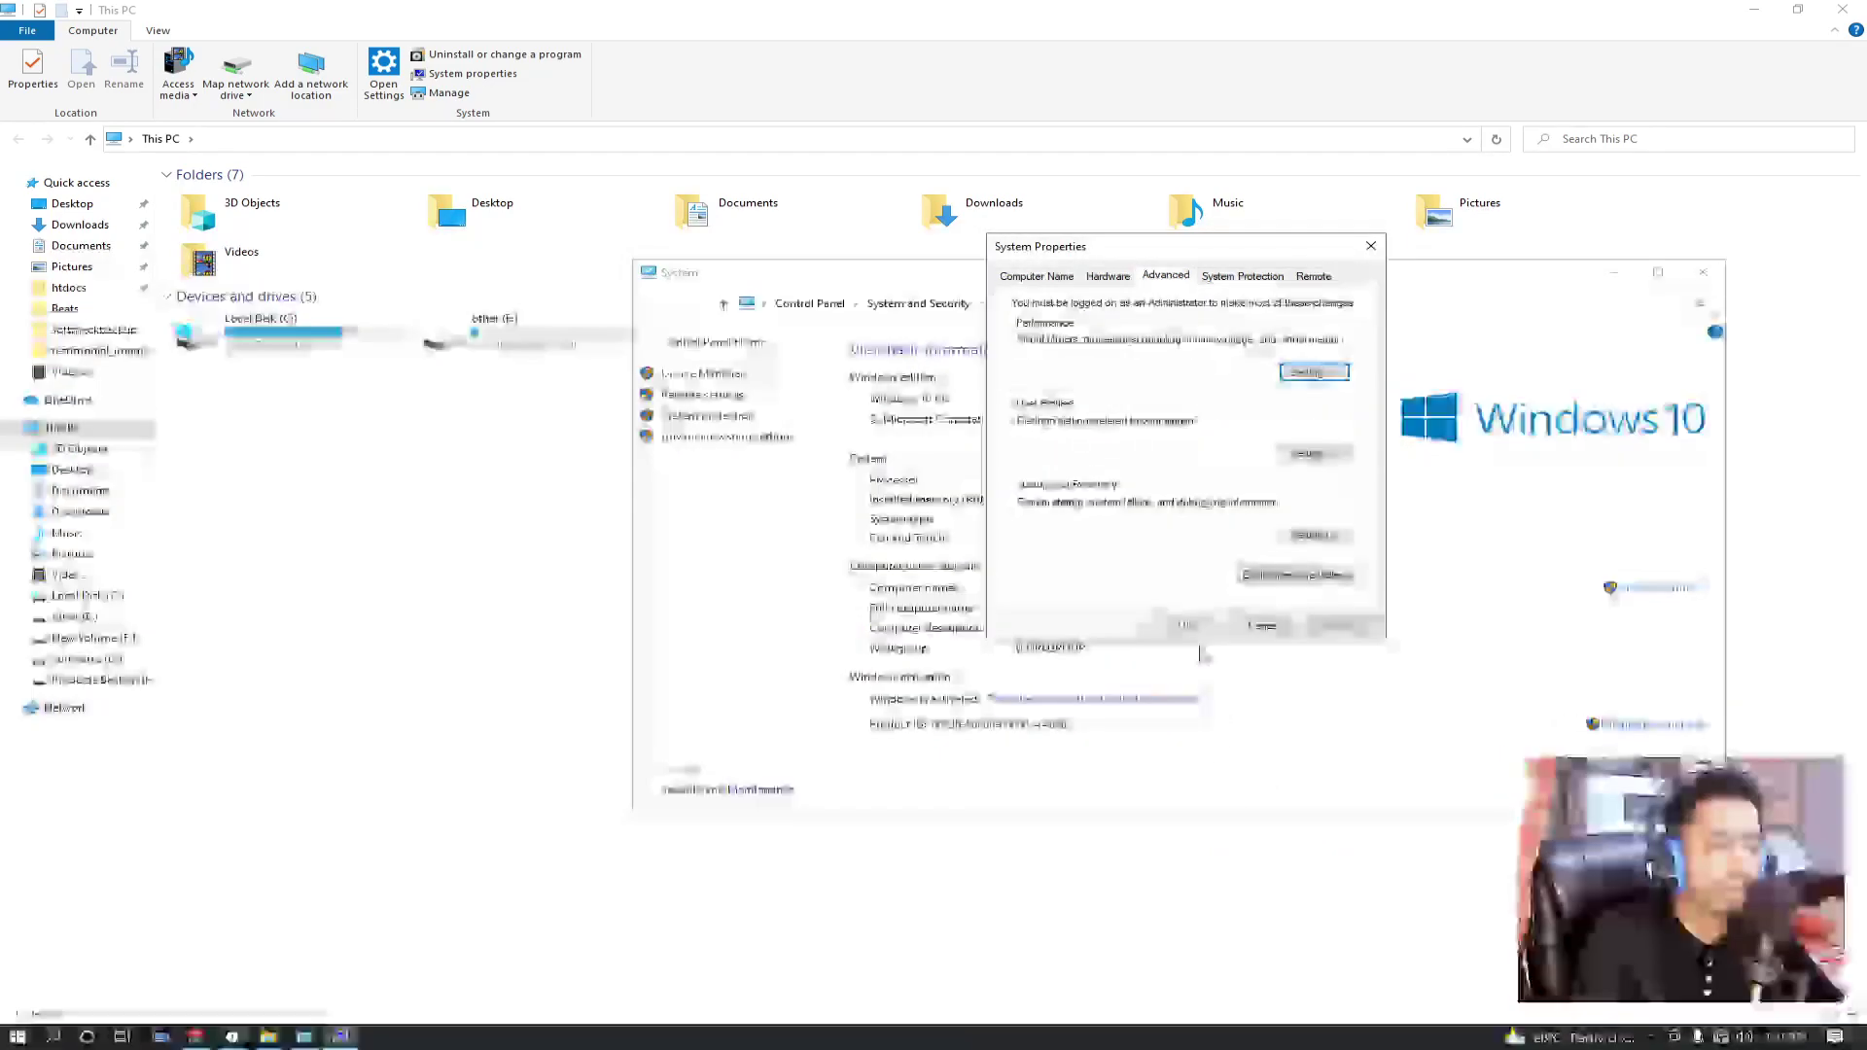
{"action": "left_click", "coordinate": [1208, 632]}
{"action": "left_click", "coordinate": [1702, 274]}
{"action": "left_click_drag", "start_coordinate": [1456, 615], "coordinate": [860, 333]}
{"action": "left_click", "coordinate": [1154, 471]}
{"action": "key", "text": "alt+F4"}
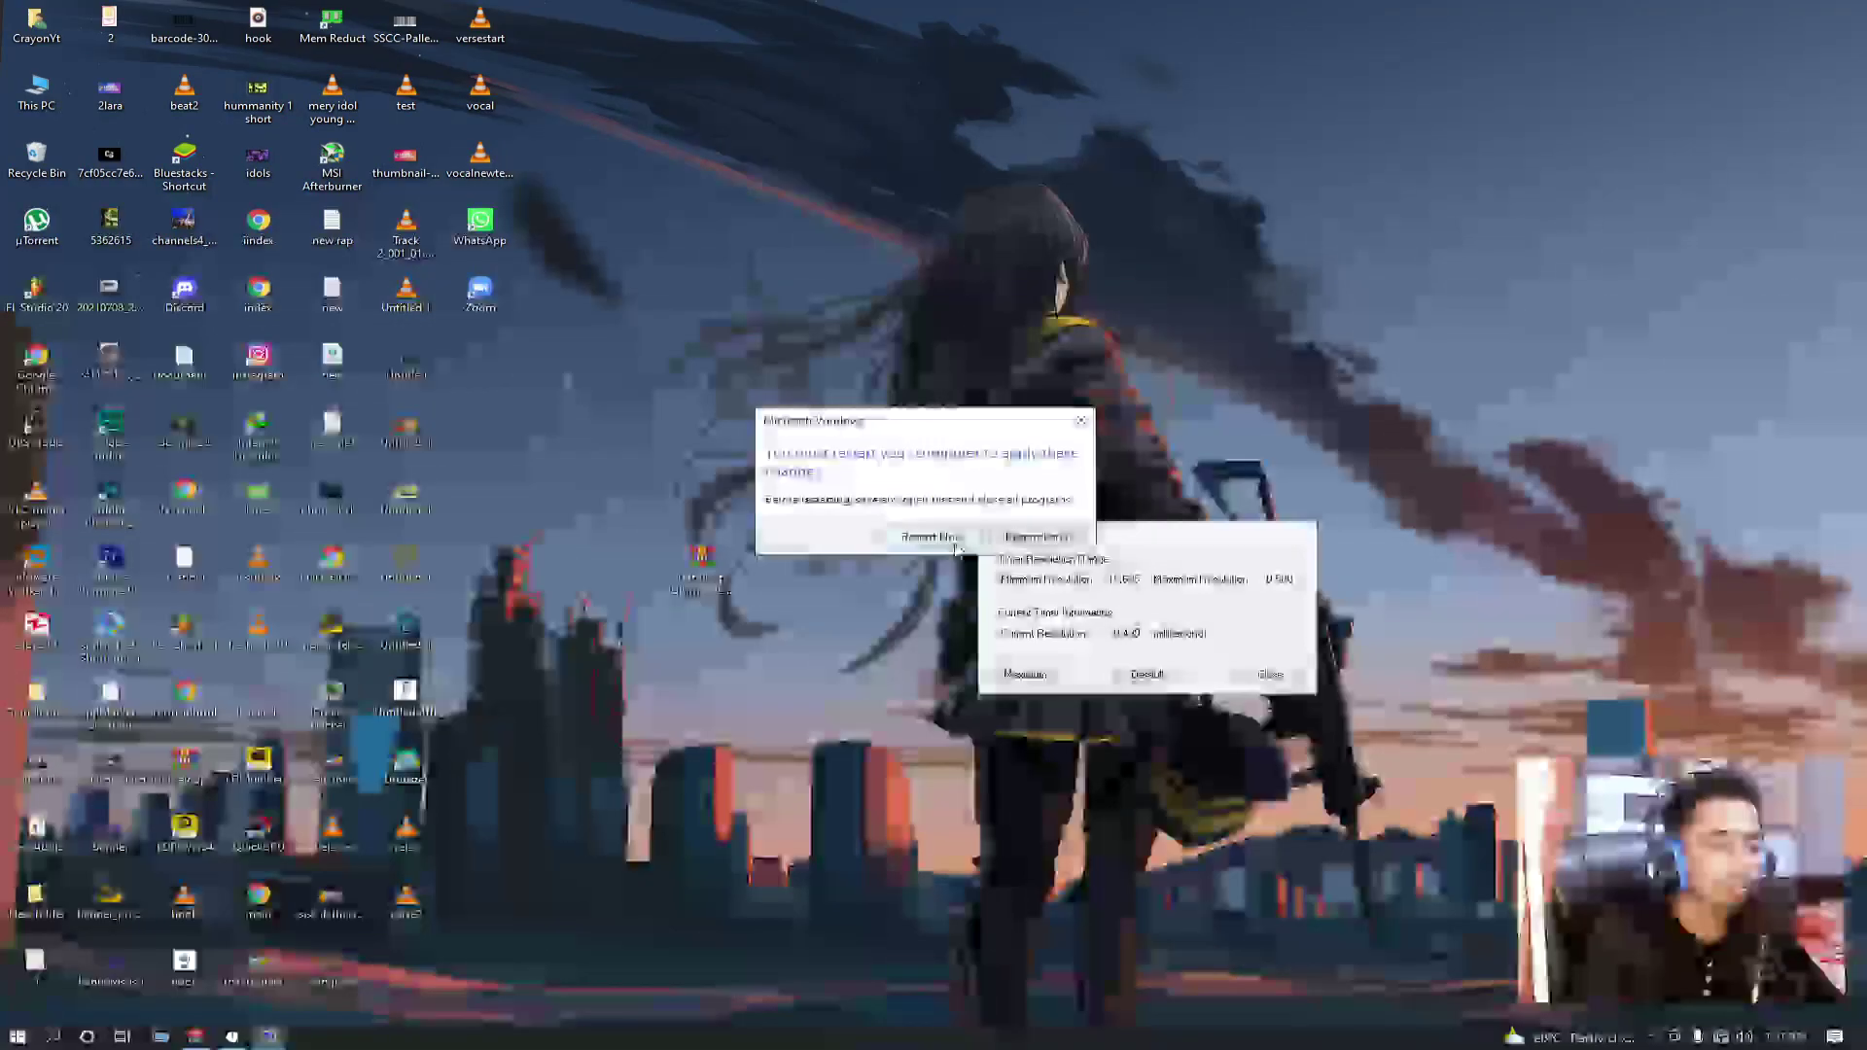
{"action": "left_click", "coordinate": [1037, 537]}
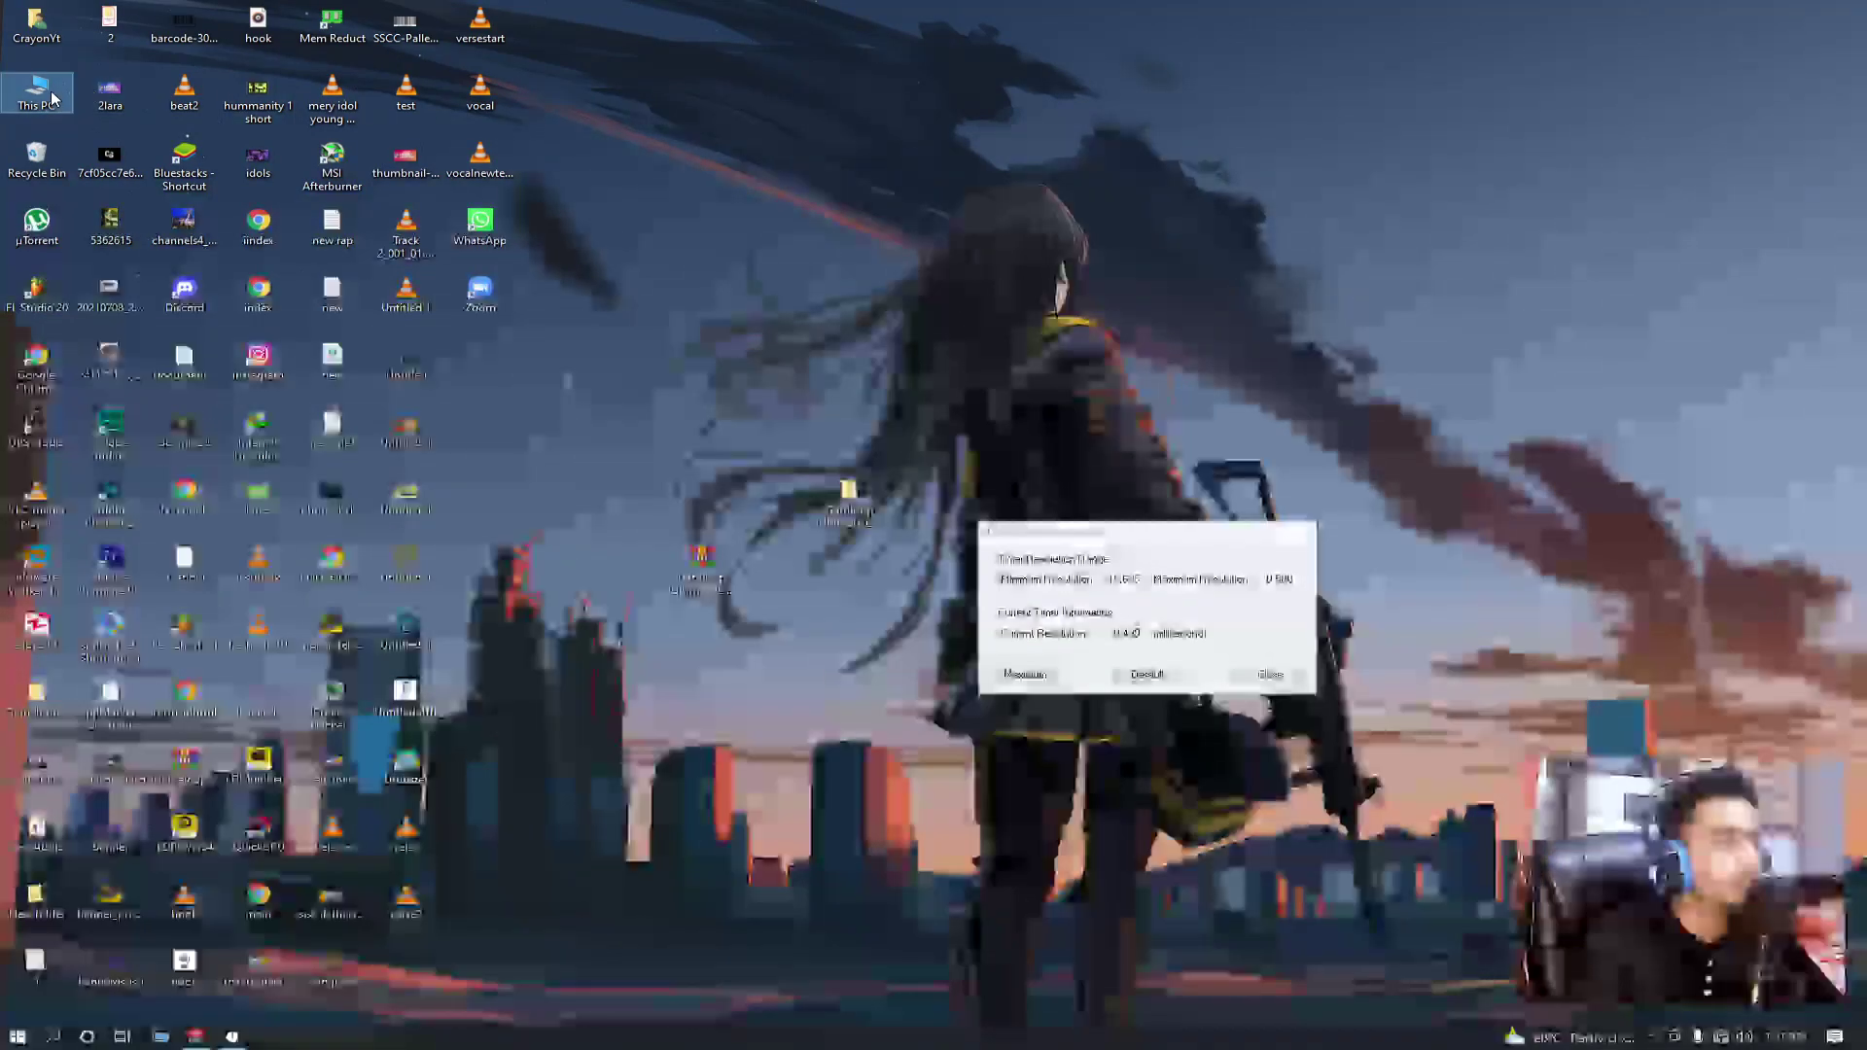
{"action": "double_click", "coordinate": [36, 92]}
{"action": "double_click", "coordinate": [920, 346]}
{"action": "left_click", "coordinate": [354, 214]}
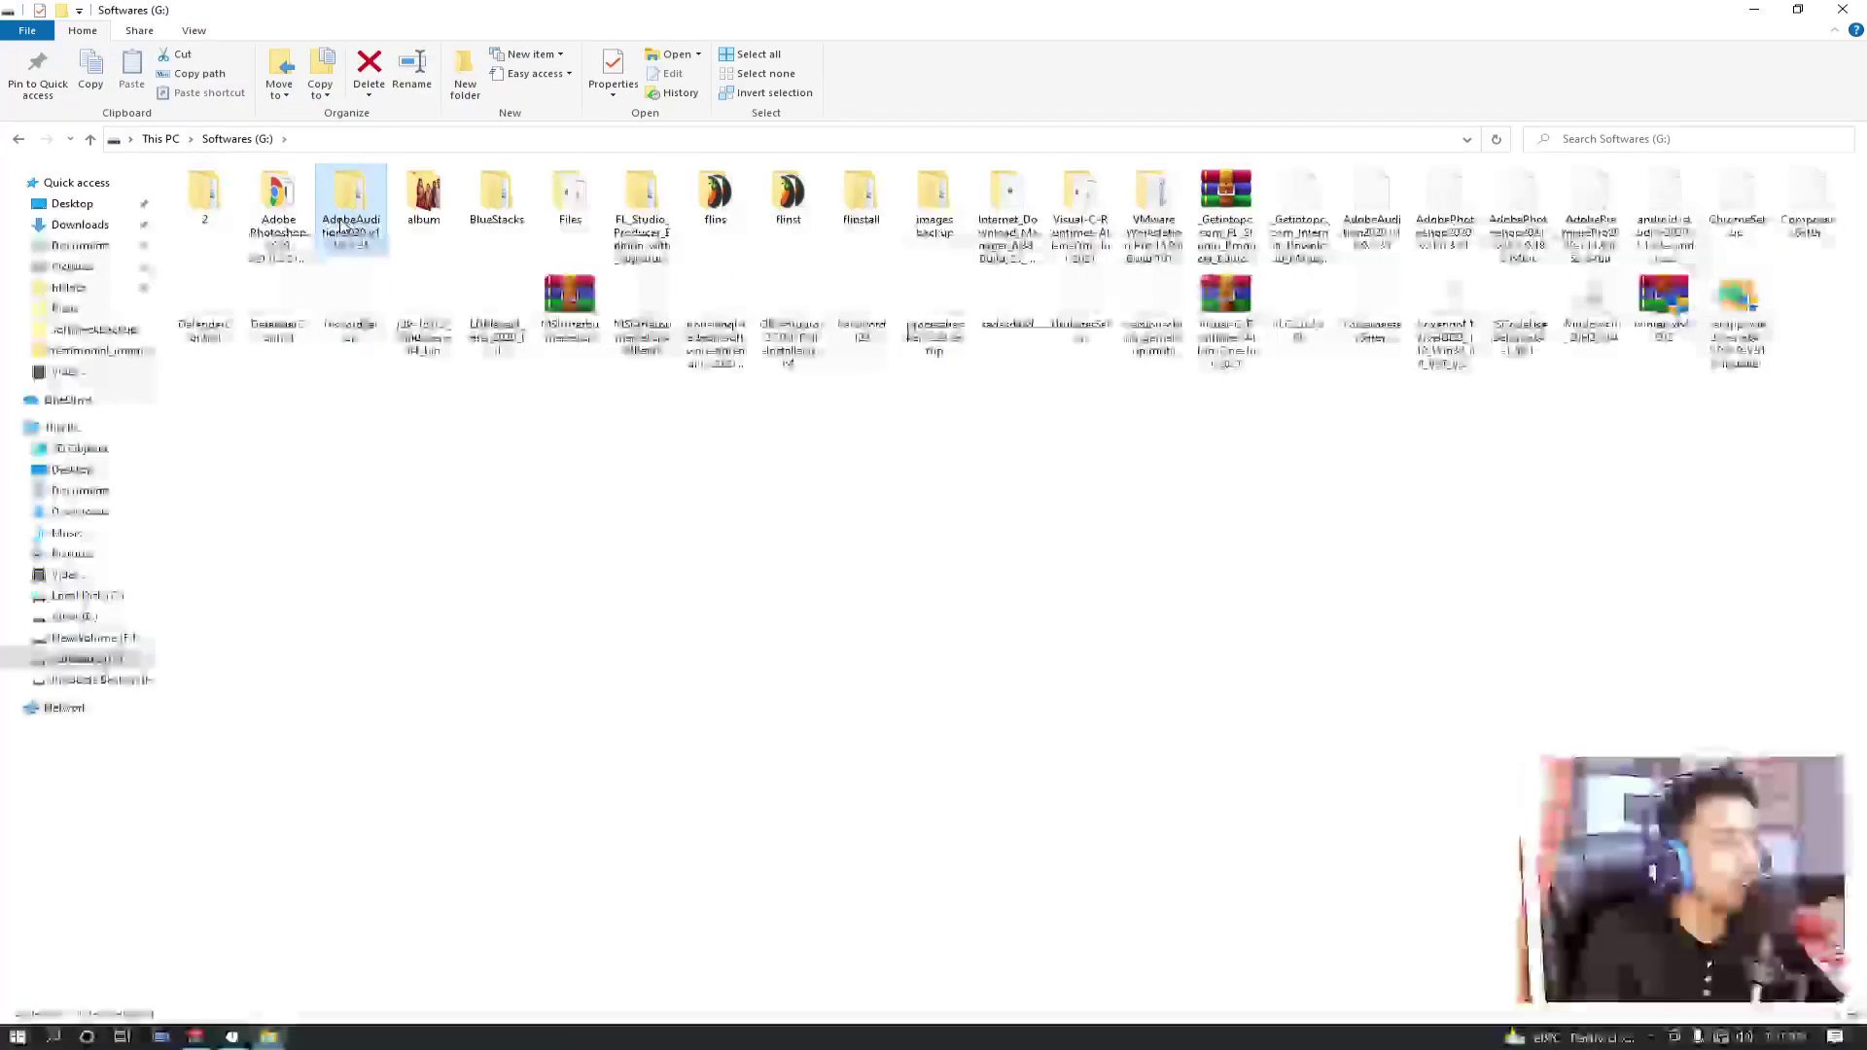
{"action": "left_click", "coordinate": [1842, 9]}
View the device and Windows specifications in the PC's properties, then close Settings
{"action": "right_click", "coordinate": [24, 87]}
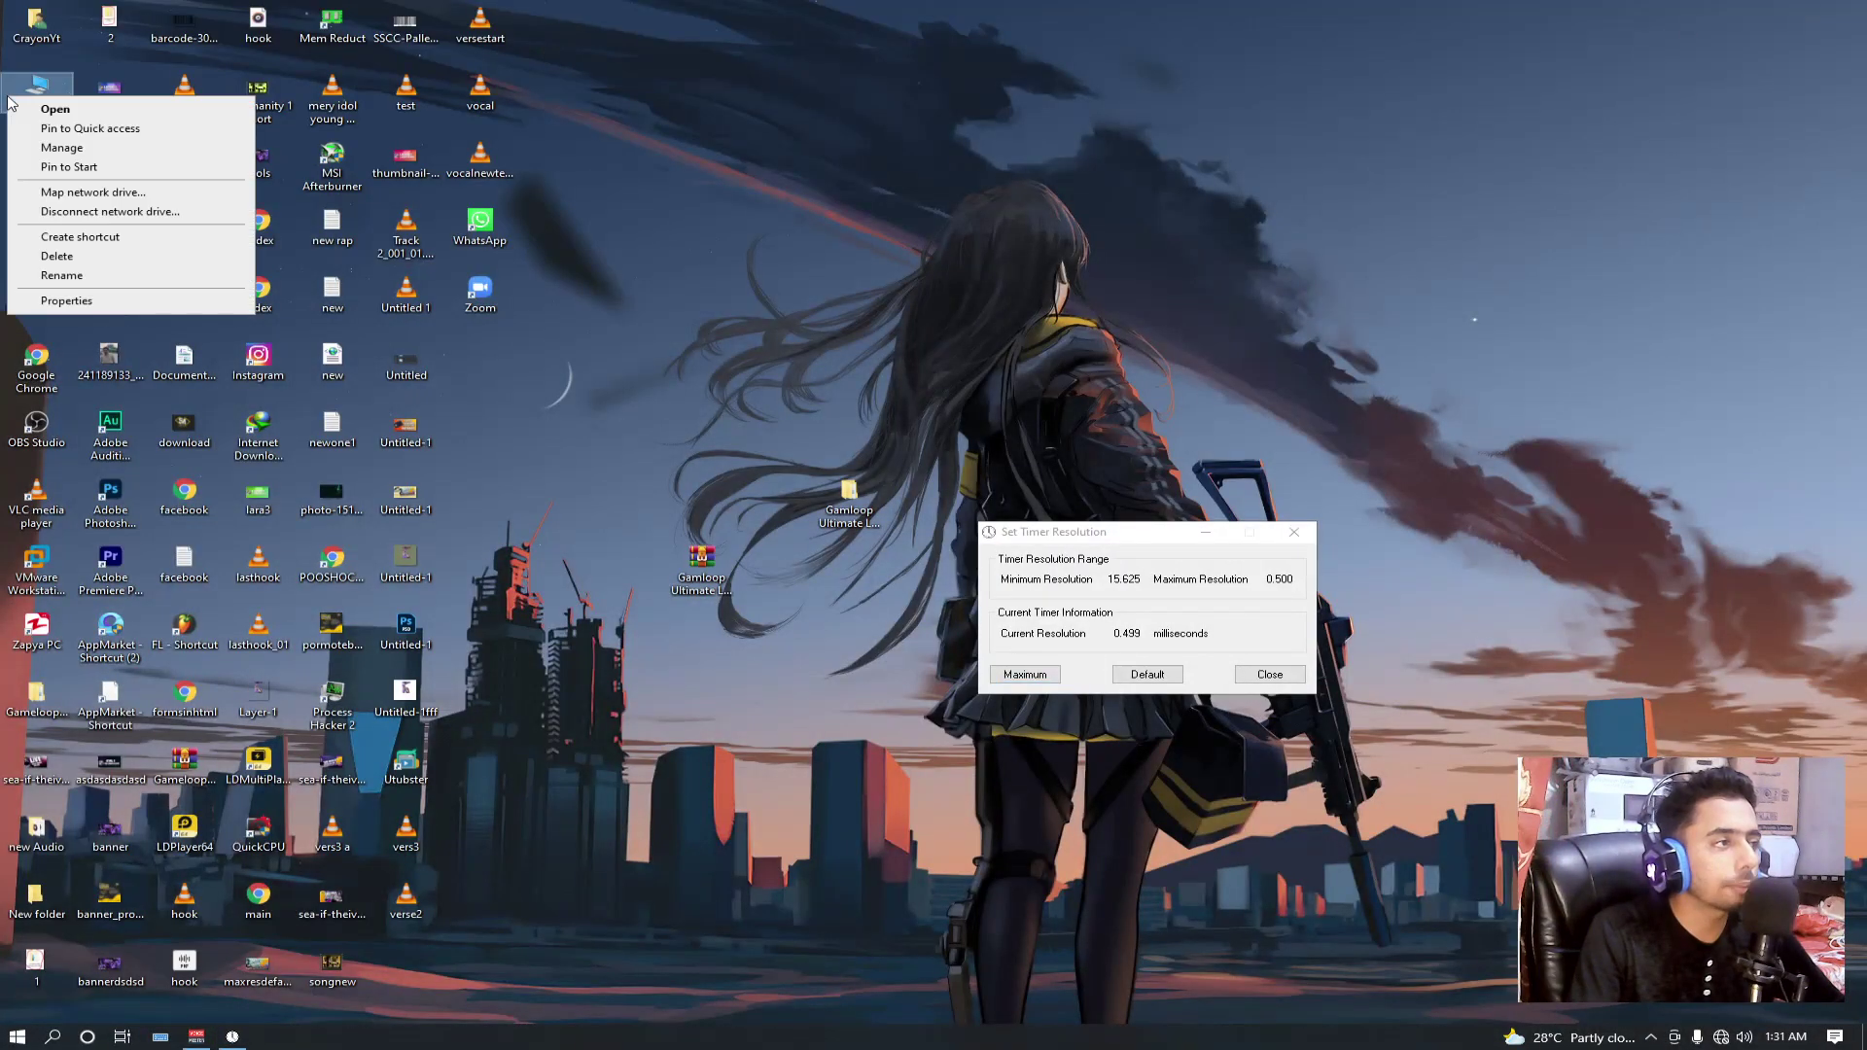
{"action": "left_click", "coordinate": [73, 300]}
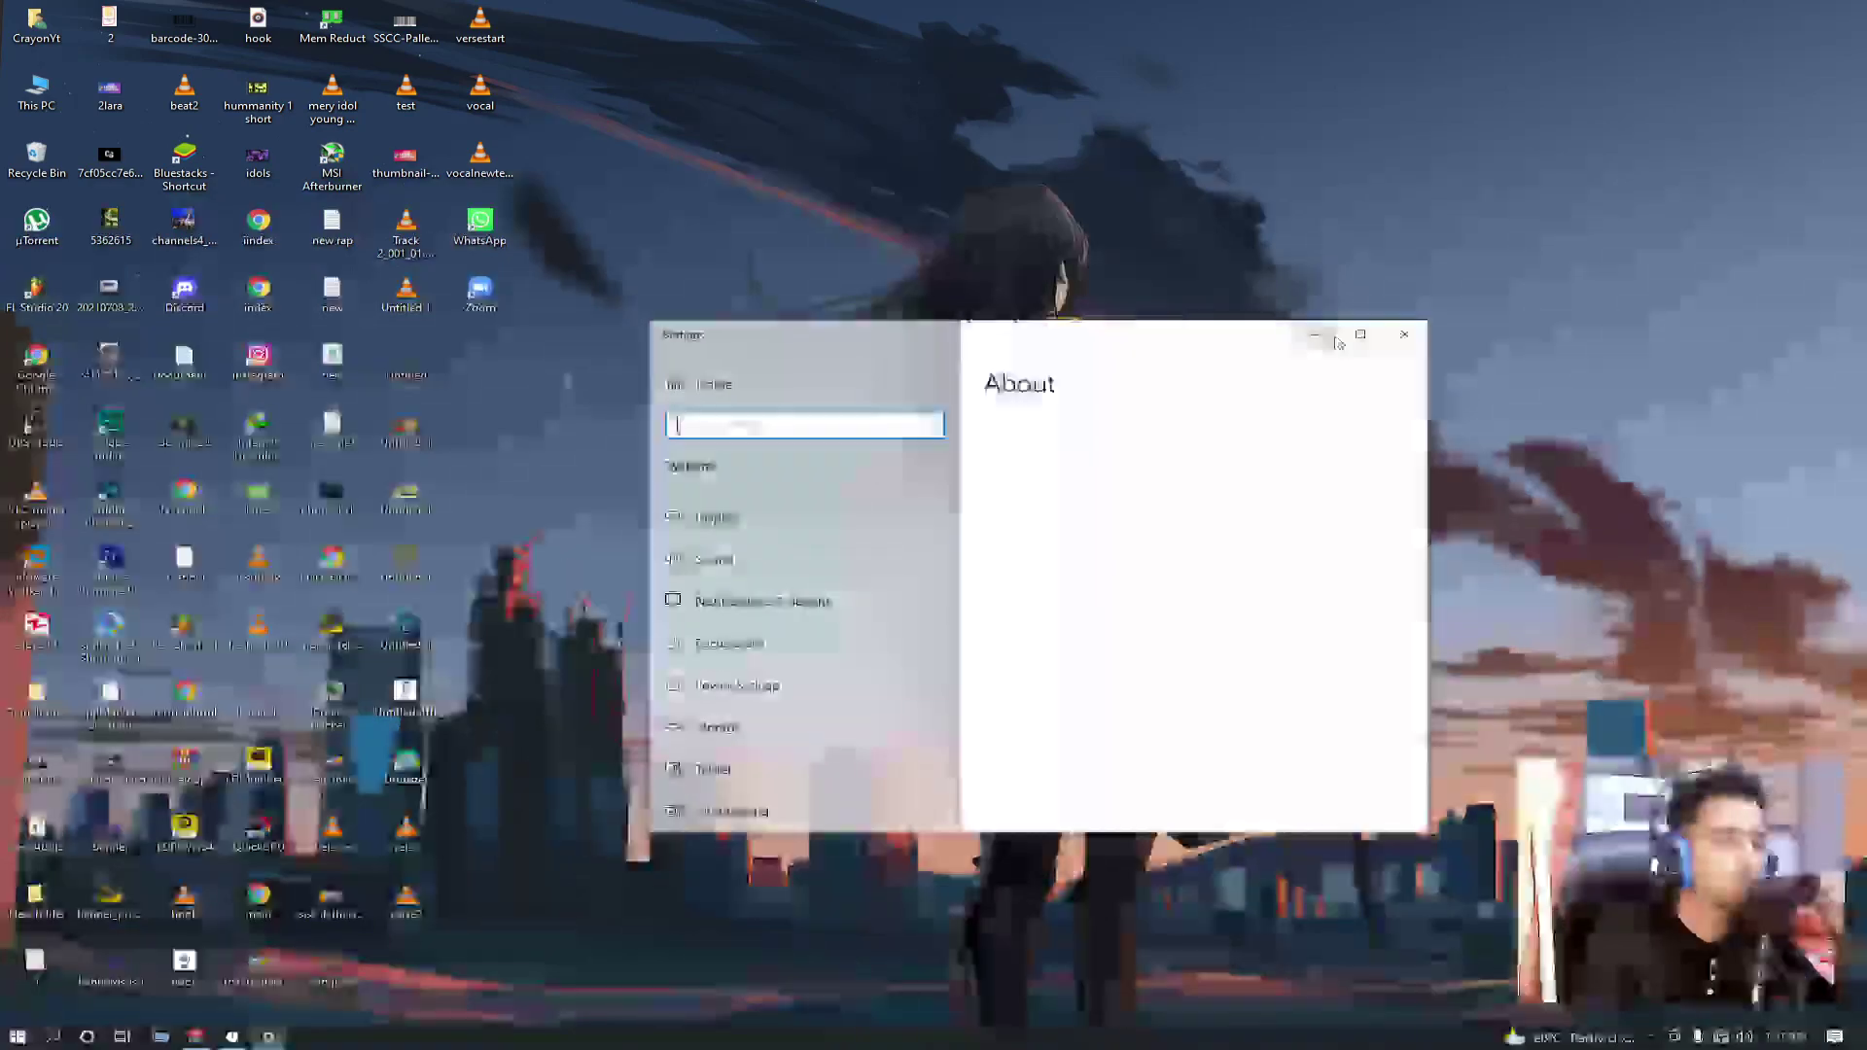
{"action": "left_click", "coordinate": [1361, 335]}
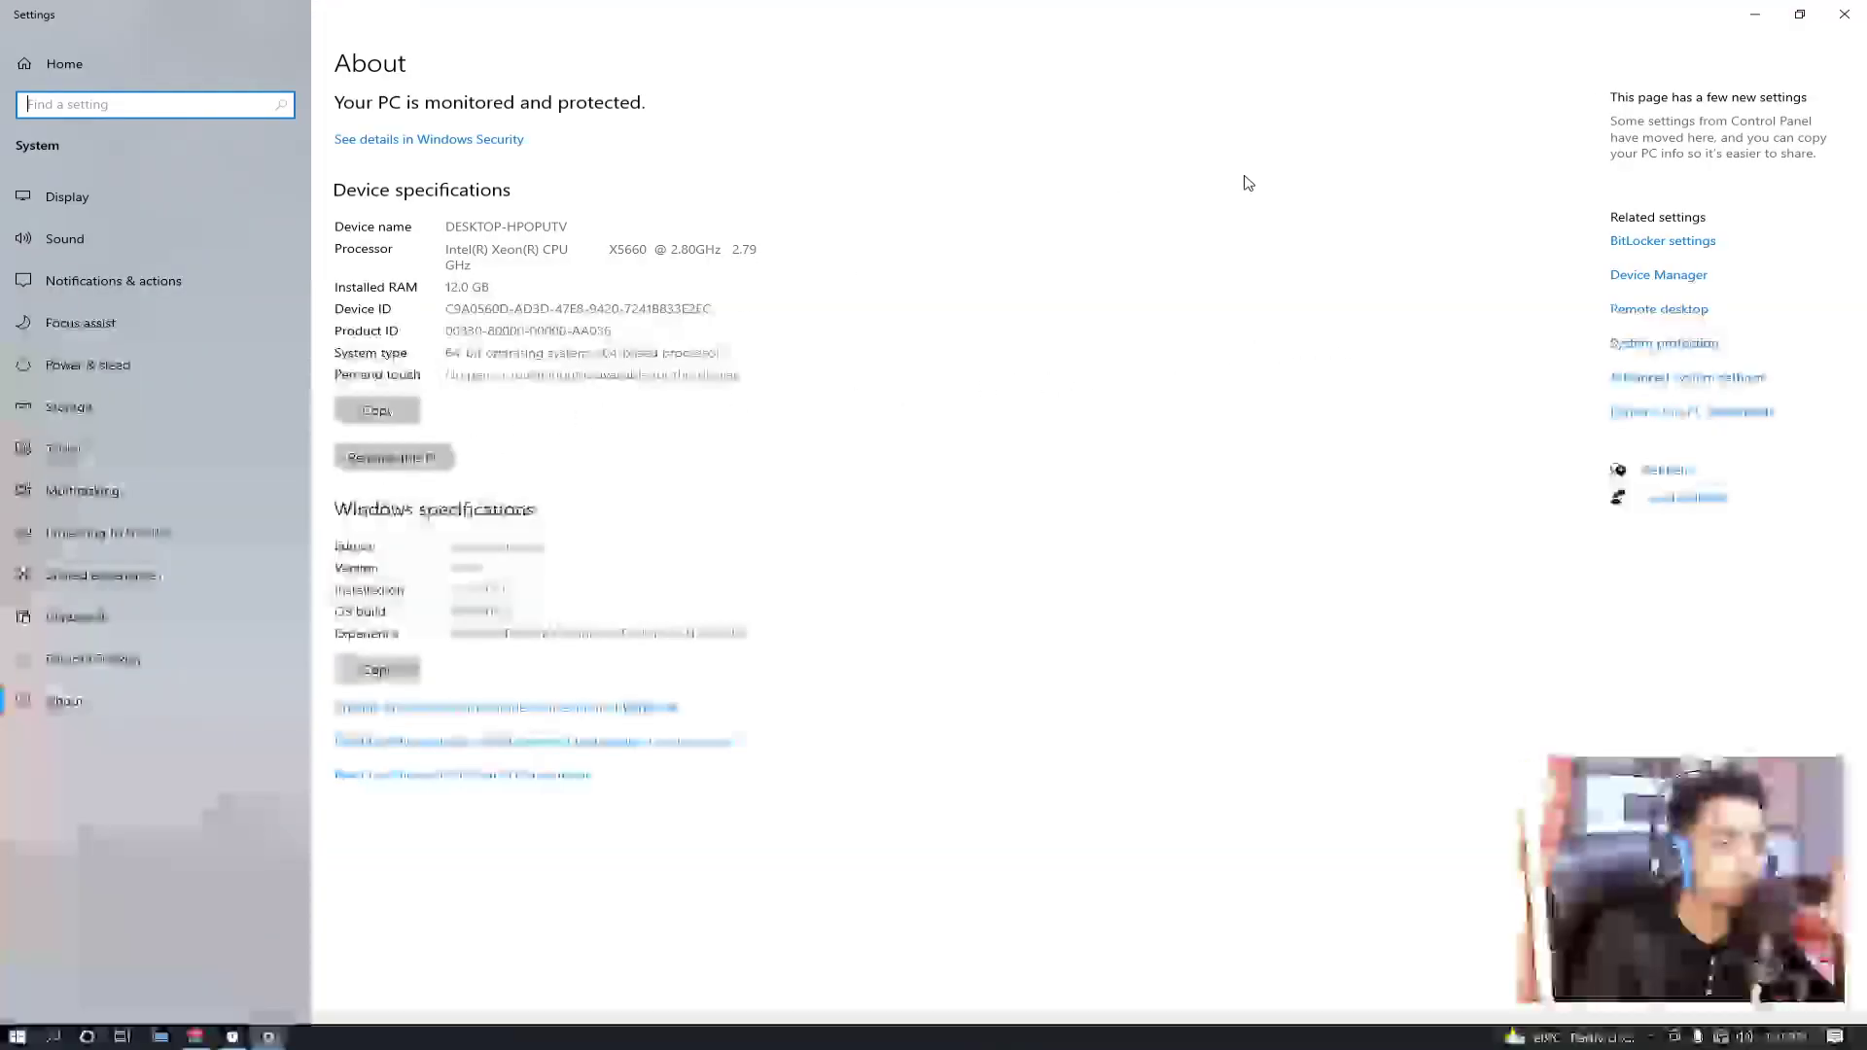
{"action": "left_click", "coordinate": [1844, 14]}
In the advanced system settings, set the visual effects to Let Windows choose what's best for my computer and apply
{"action": "right_click", "coordinate": [27, 87]}
{"action": "left_click", "coordinate": [87, 301]}
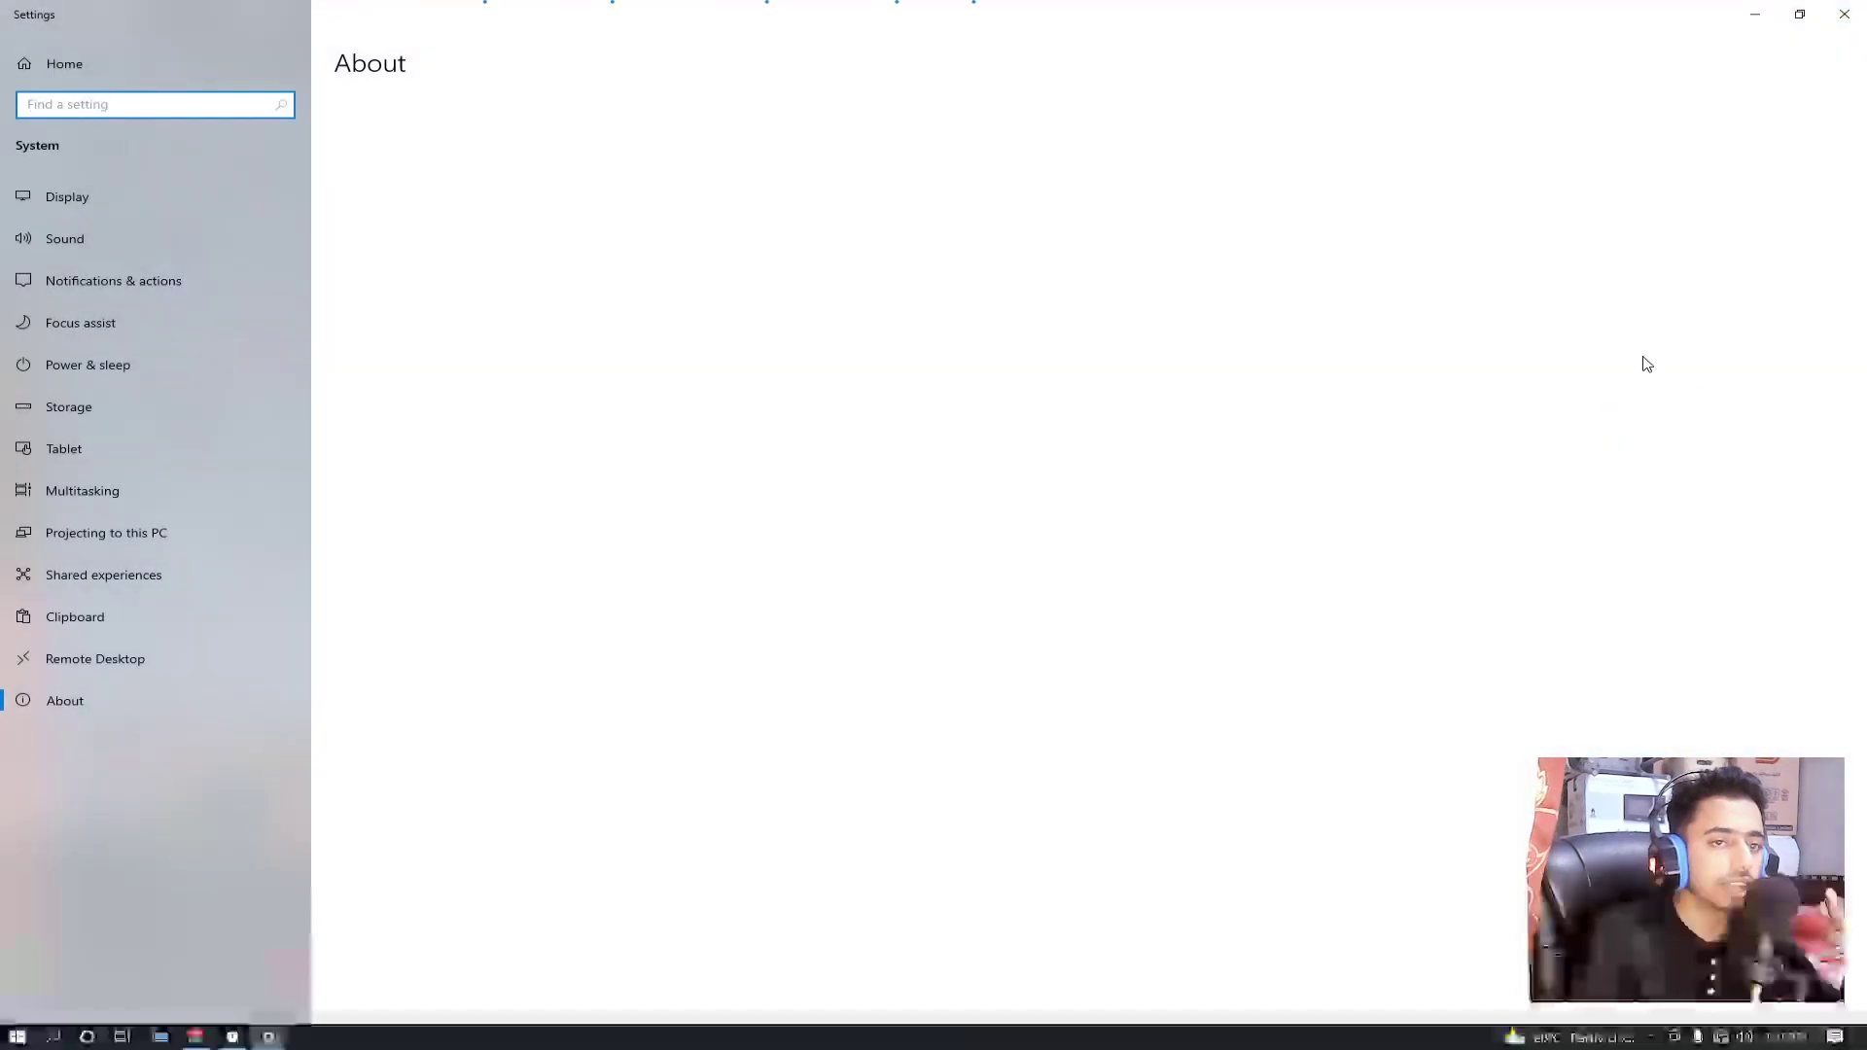
{"action": "left_click", "coordinate": [1657, 381]}
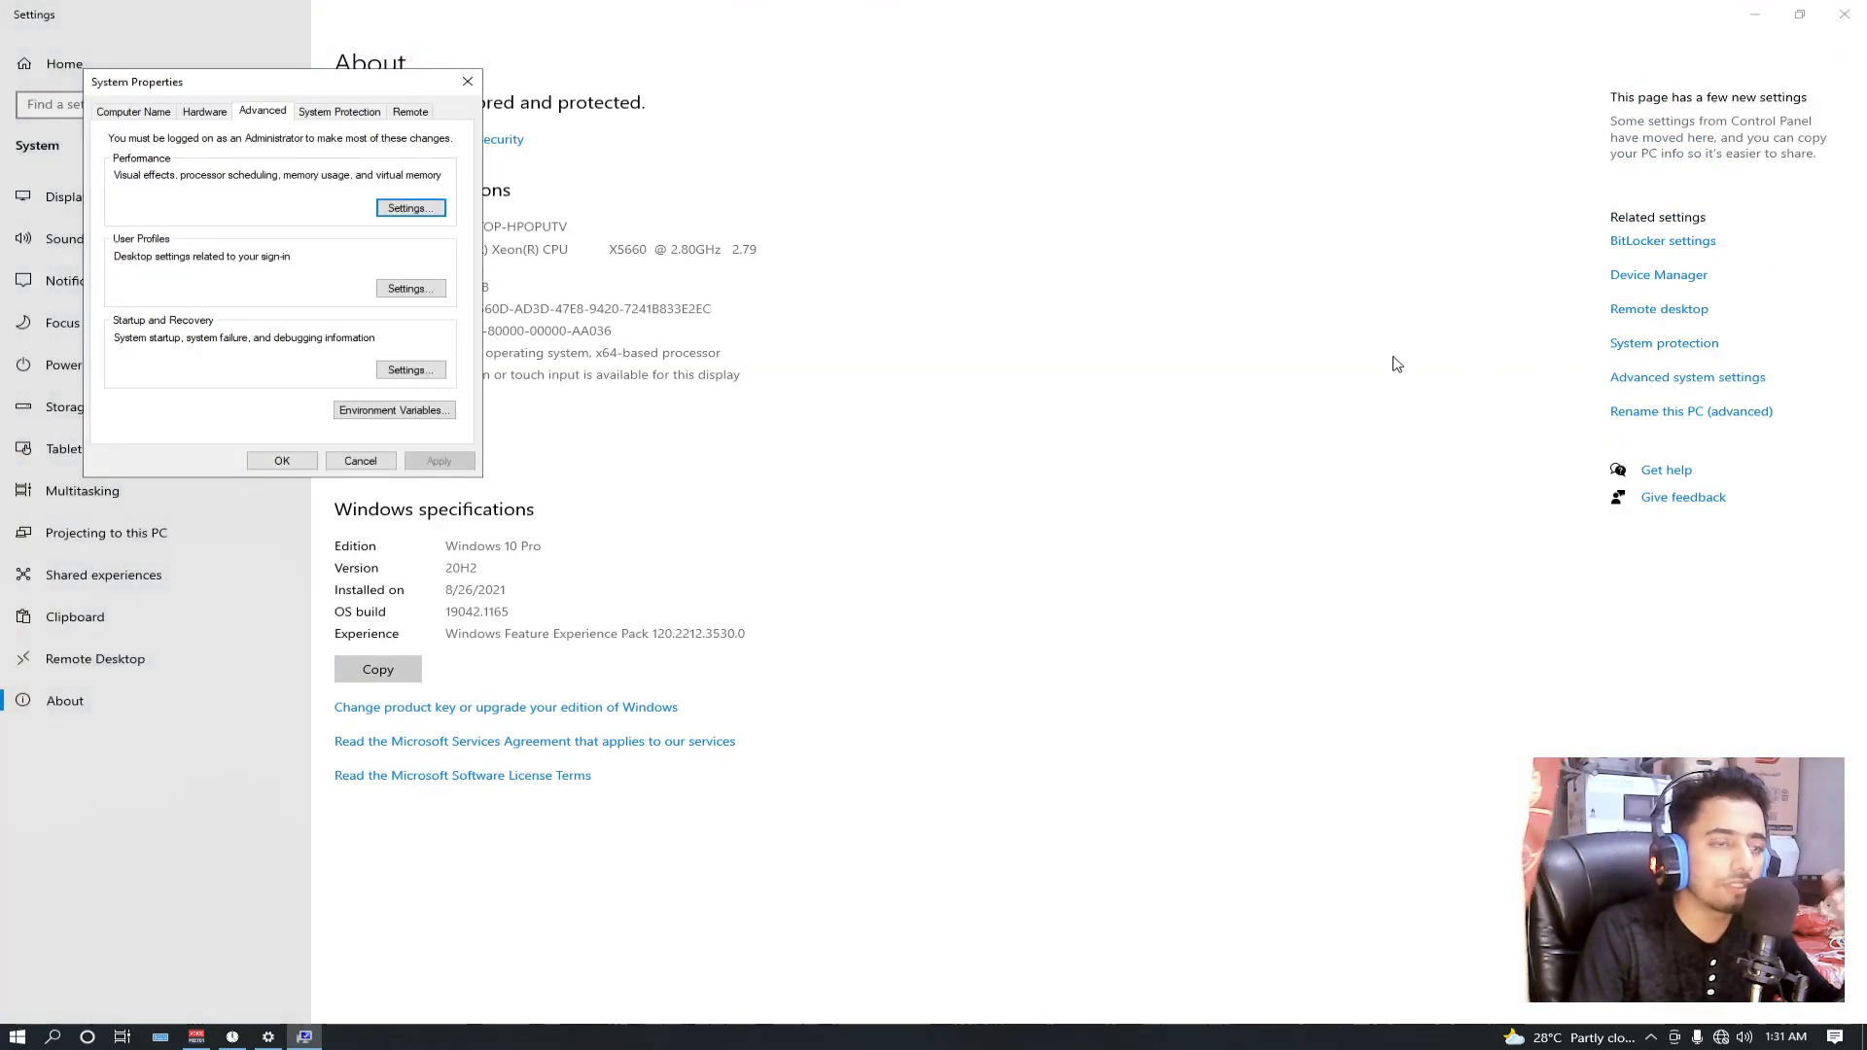
{"action": "left_click", "coordinate": [410, 209]}
{"action": "left_click", "coordinate": [213, 251]}
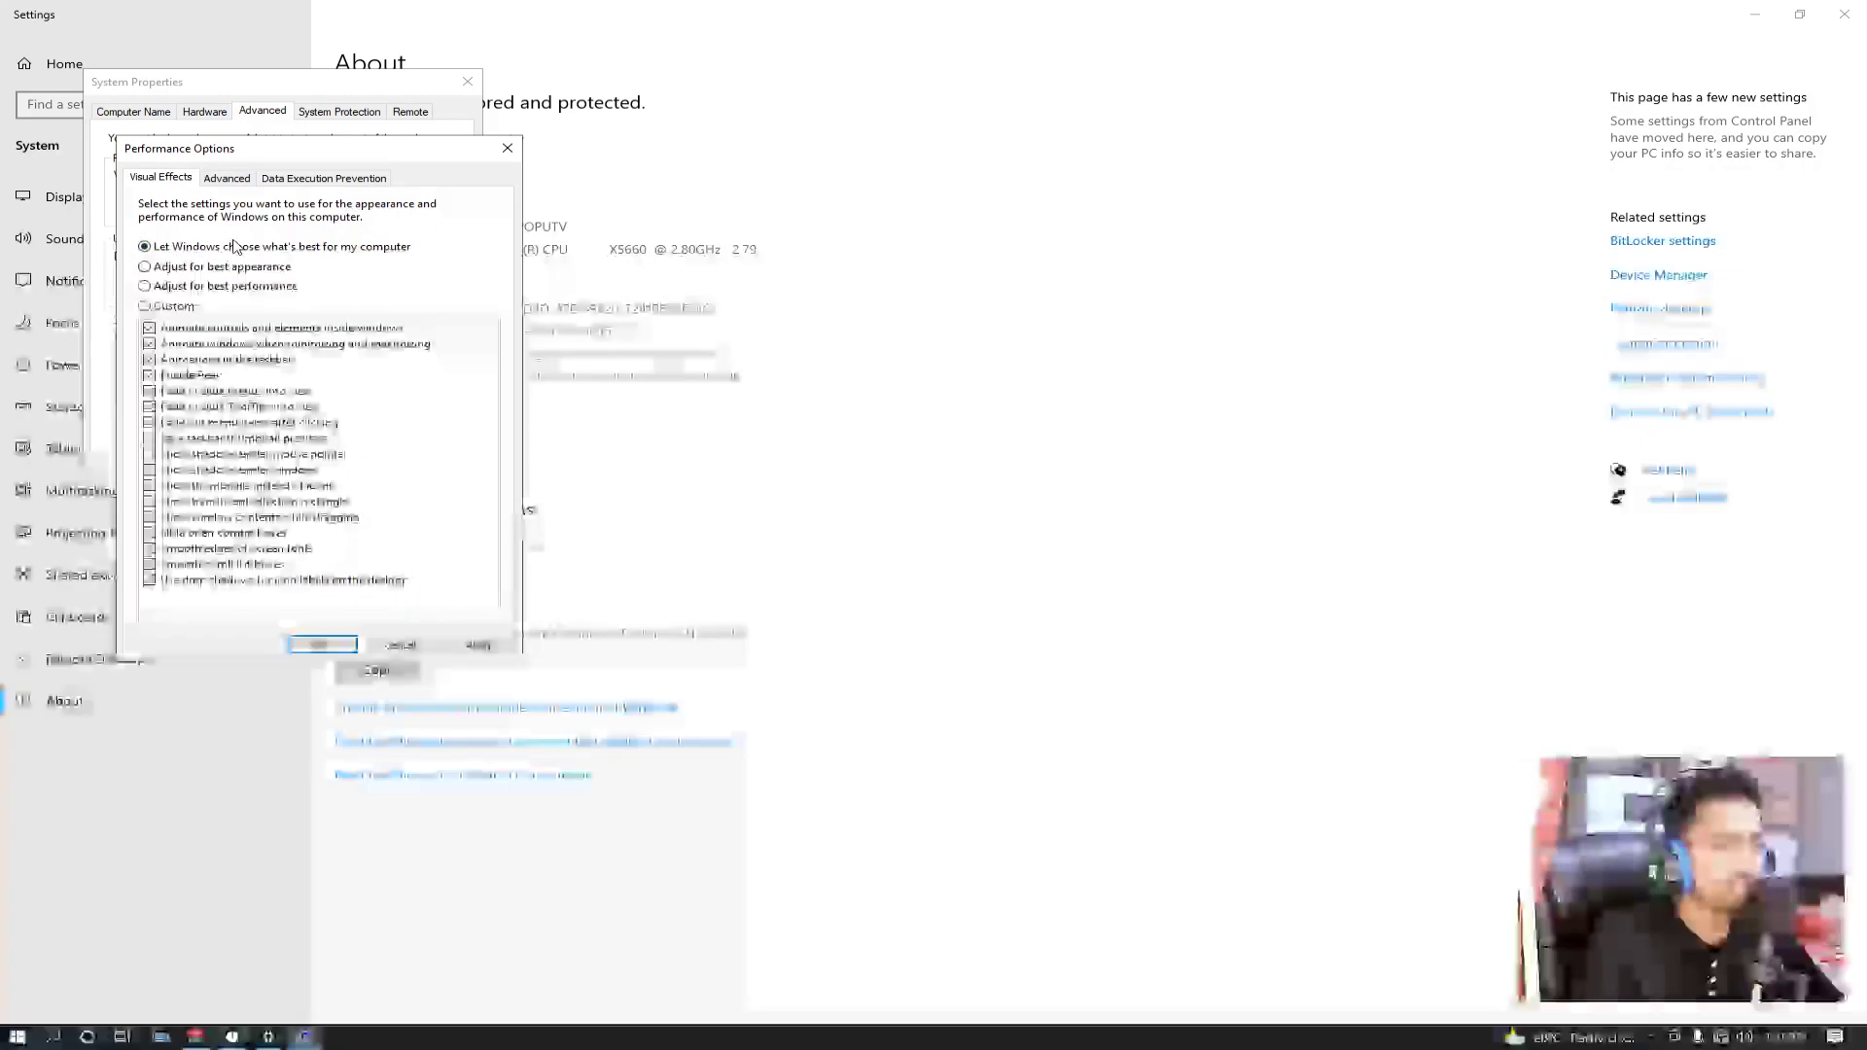
{"action": "left_click", "coordinate": [477, 645]}
{"action": "left_click", "coordinate": [319, 644]}
{"action": "left_click", "coordinate": [284, 461]}
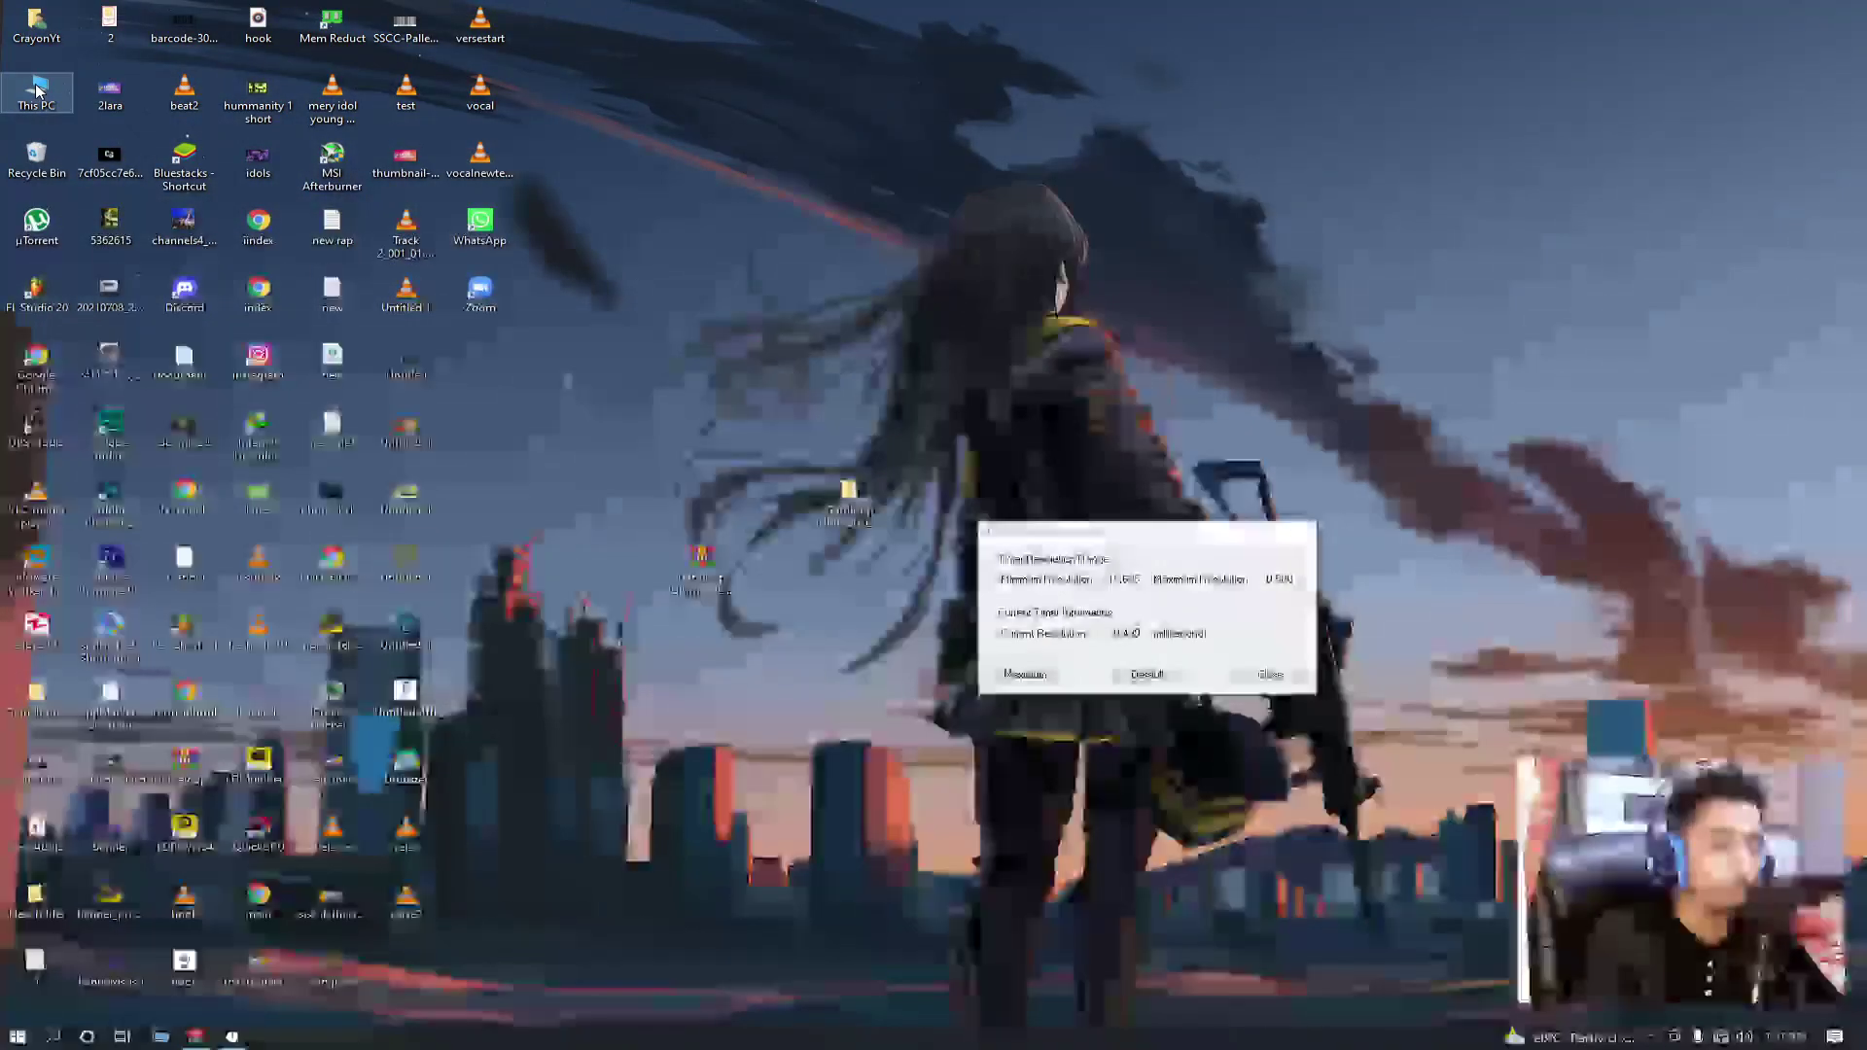
{"action": "double_click", "coordinate": [37, 91]}
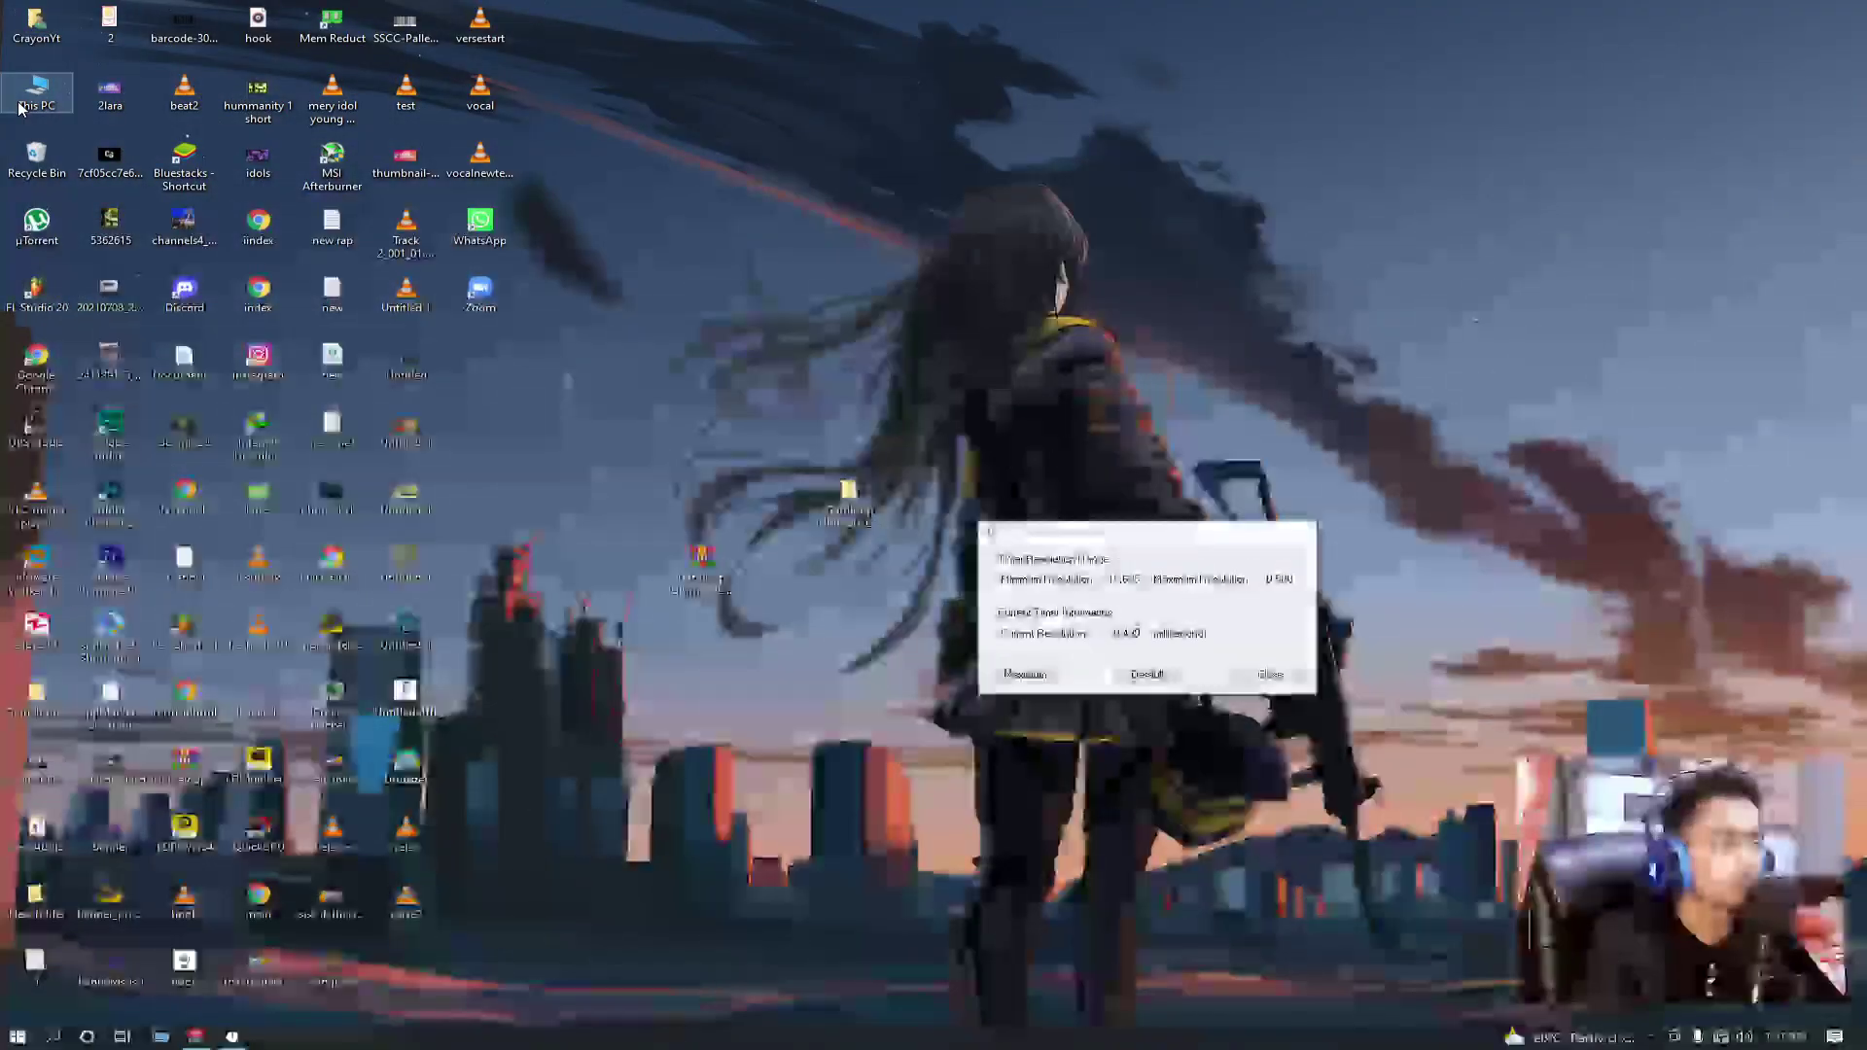
{"action": "double_click", "coordinate": [20, 107]}
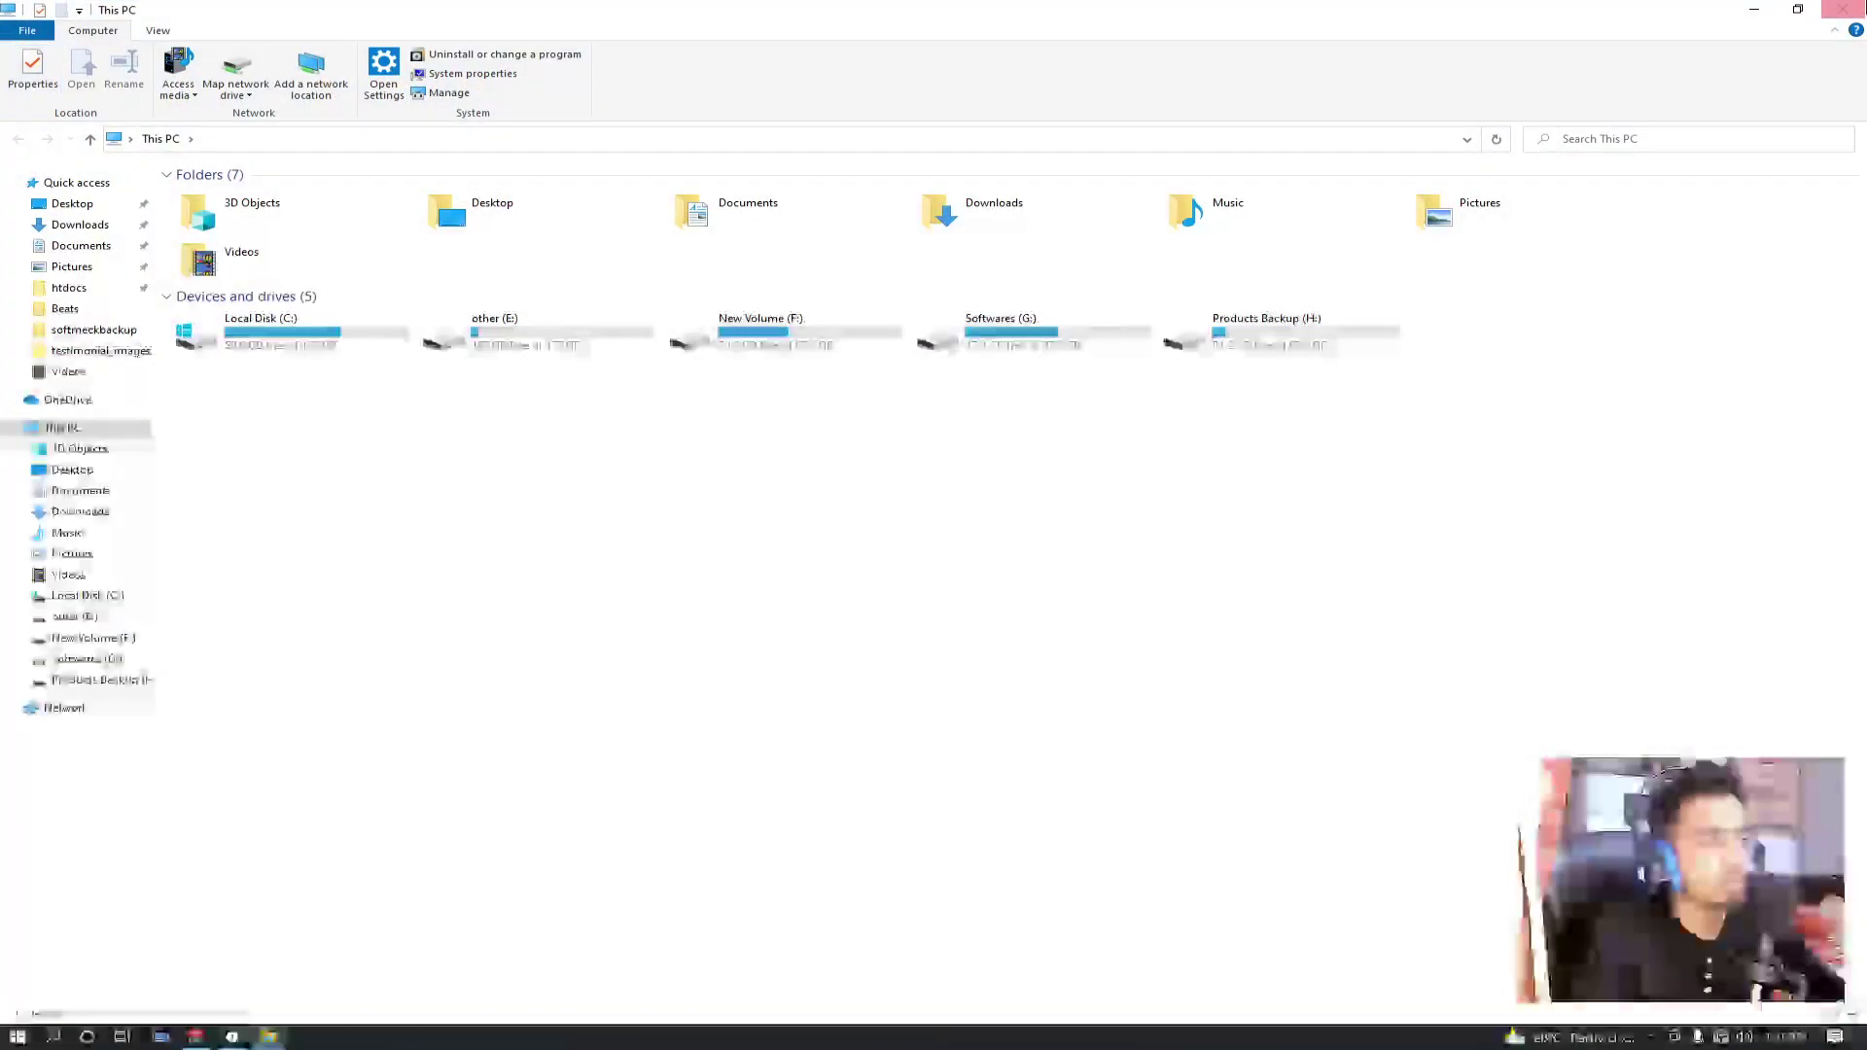
{"action": "left_click", "coordinate": [1843, 9]}
{"action": "right_click", "coordinate": [1005, 92]}
{"action": "left_click", "coordinate": [1031, 168]}
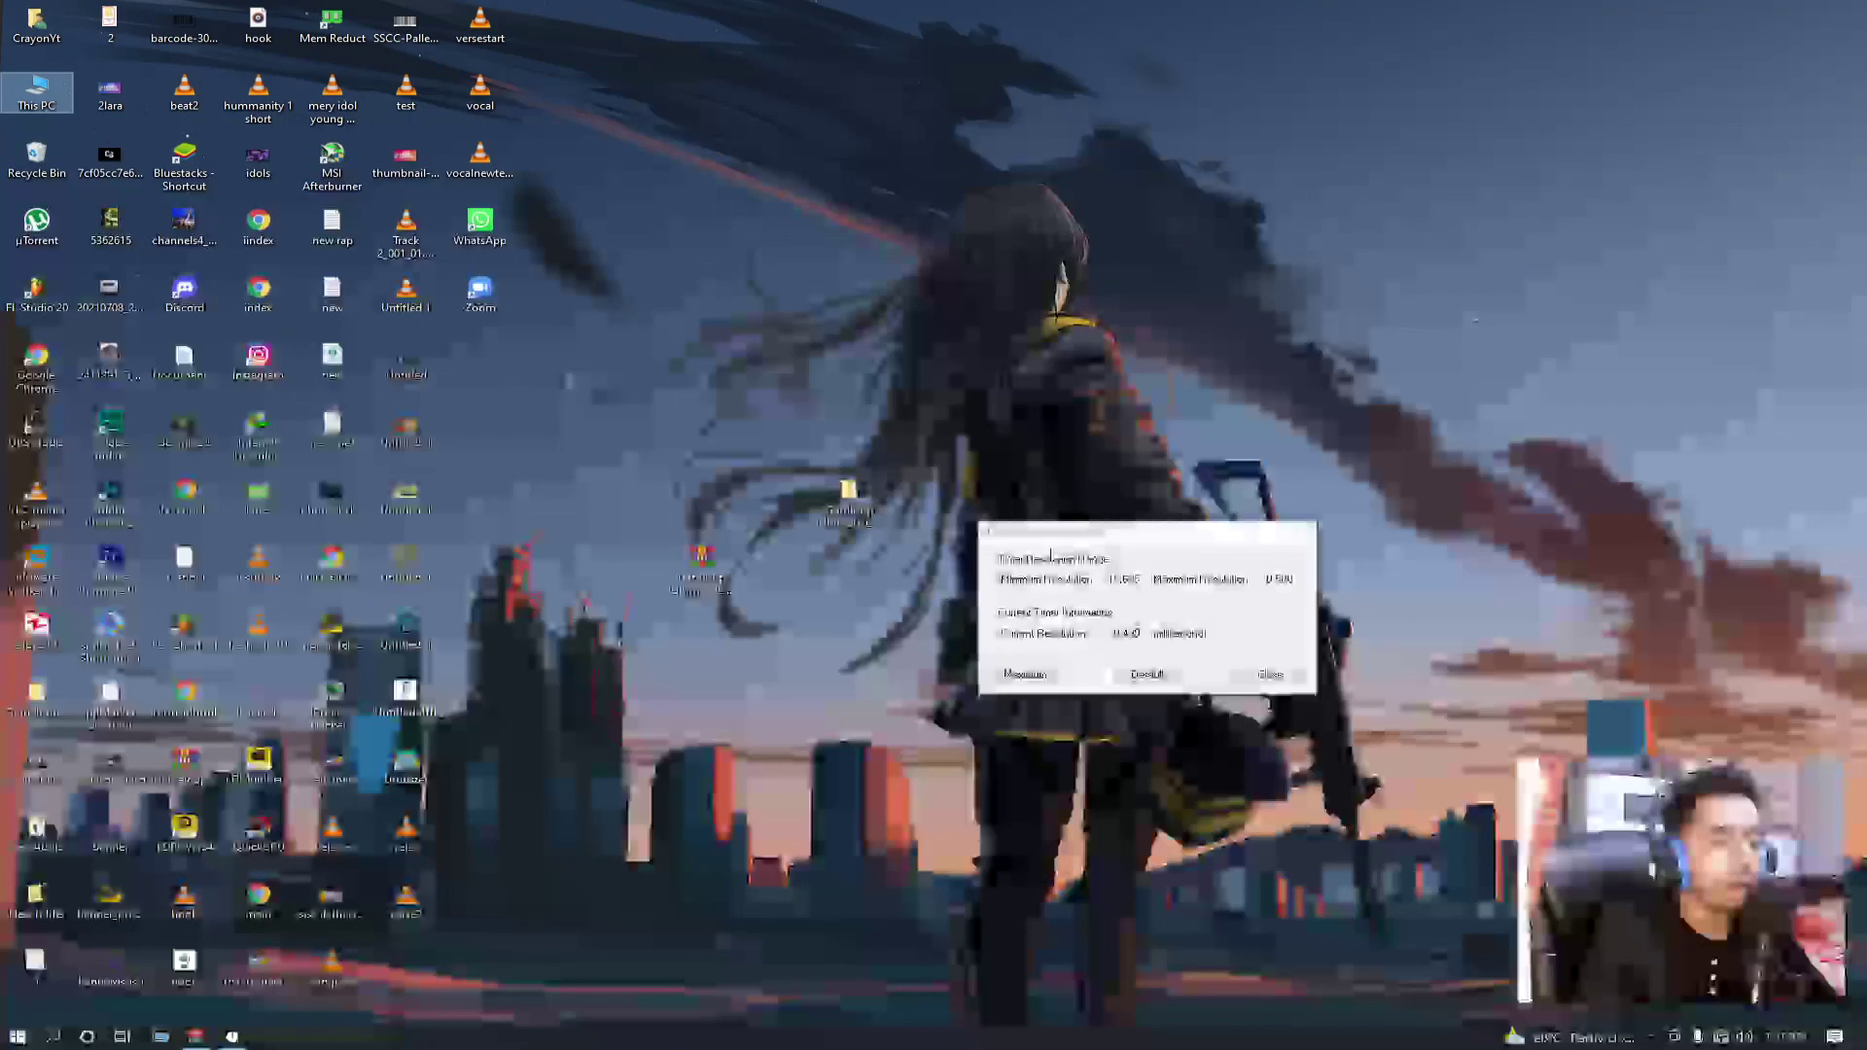
{"action": "left_click_drag", "start_coordinate": [1097, 538], "coordinate": [903, 387]}
Search Windows for the Graphics settings and open that page
{"action": "key", "text": "super"}
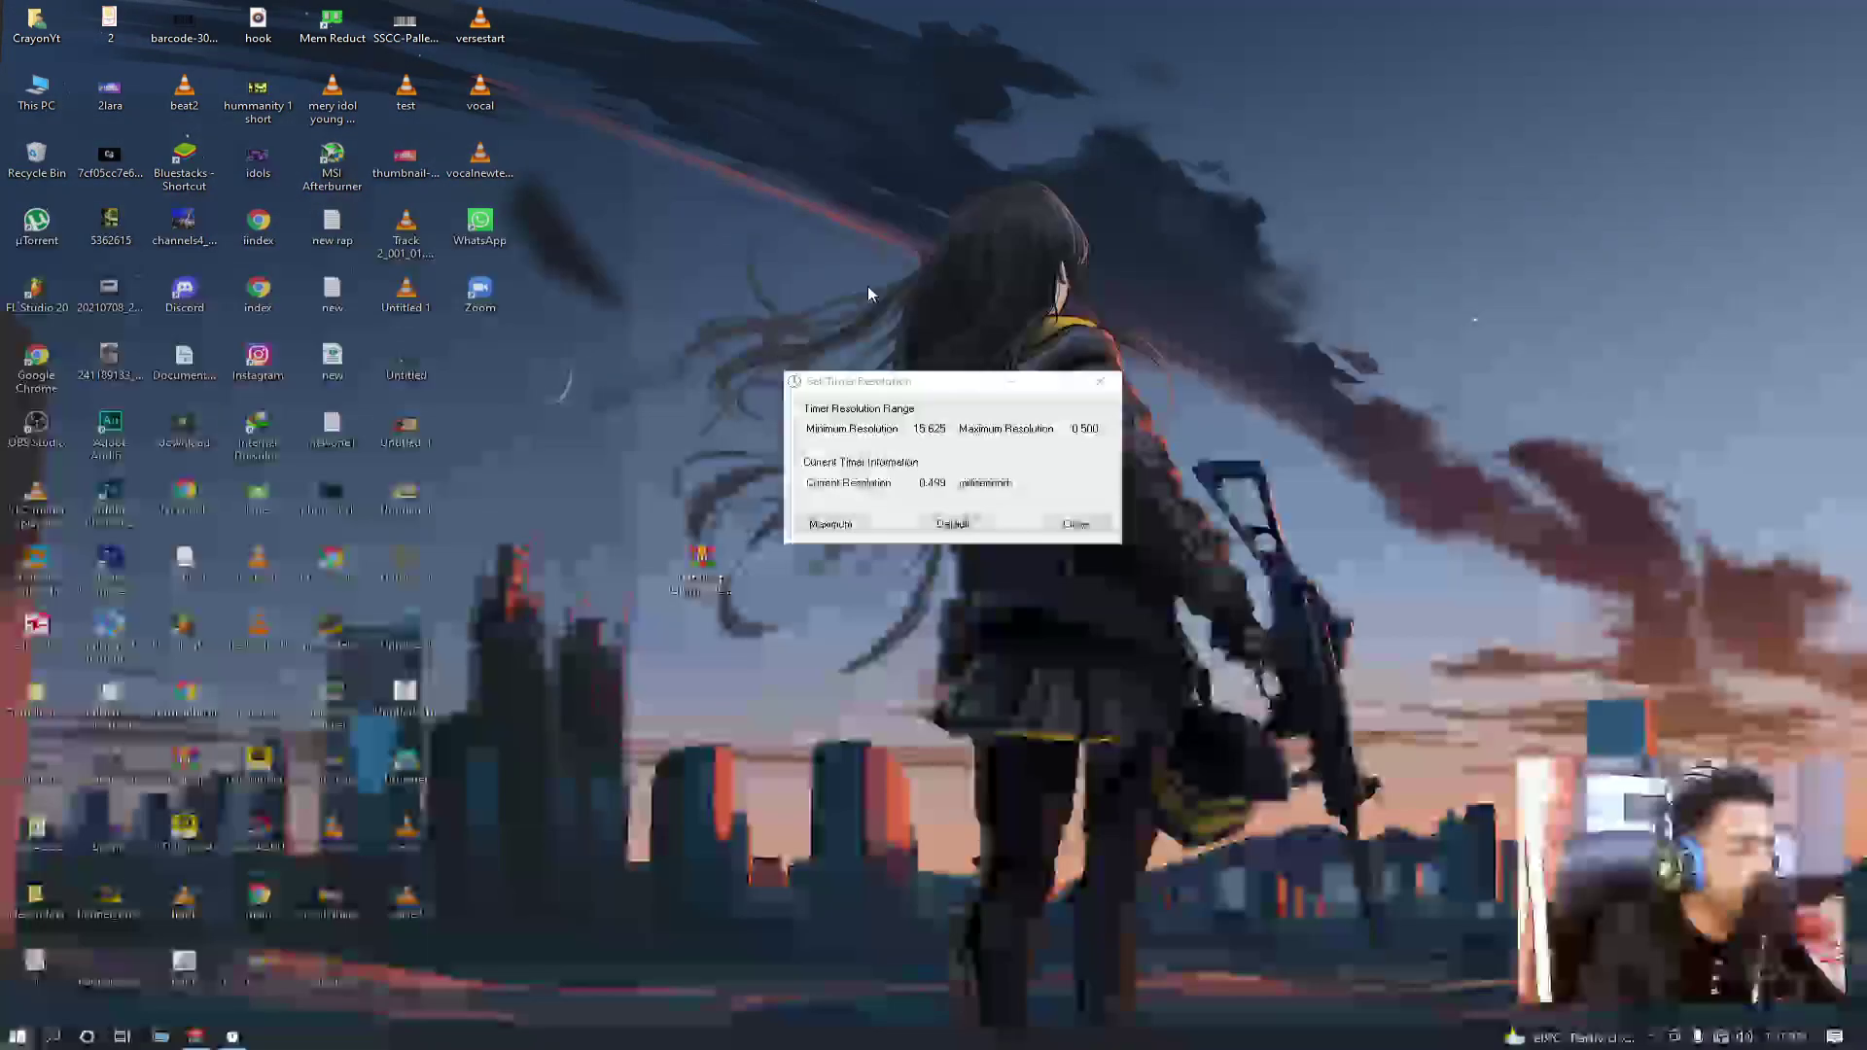
{"action": "type", "text": "game"}
{"action": "key", "text": "BackSpace"}
{"action": "key", "text": "BackSpace"}
{"action": "key", "text": "BackSpace"}
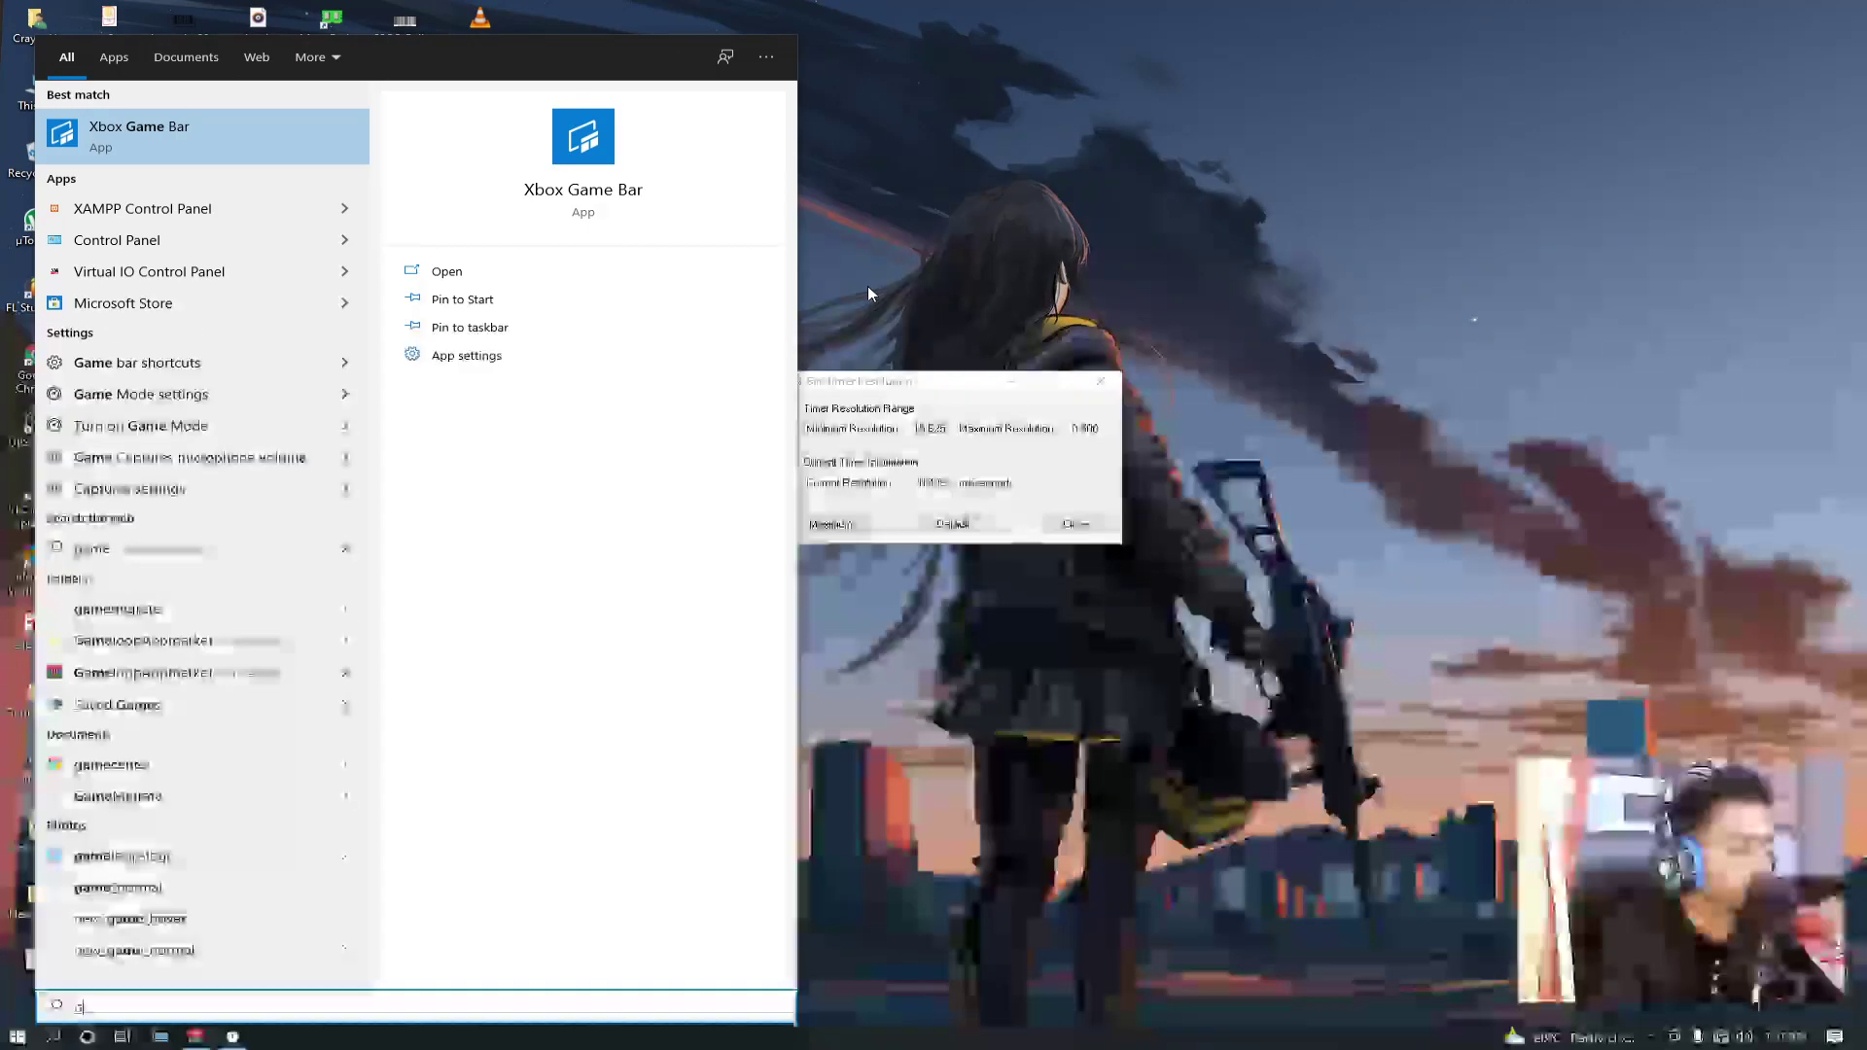
{"action": "type", "text": "ra"}
{"action": "key", "text": "Return"}
{"action": "left_click_drag", "start_coordinate": [847, 12], "coordinate": [742, 17]}
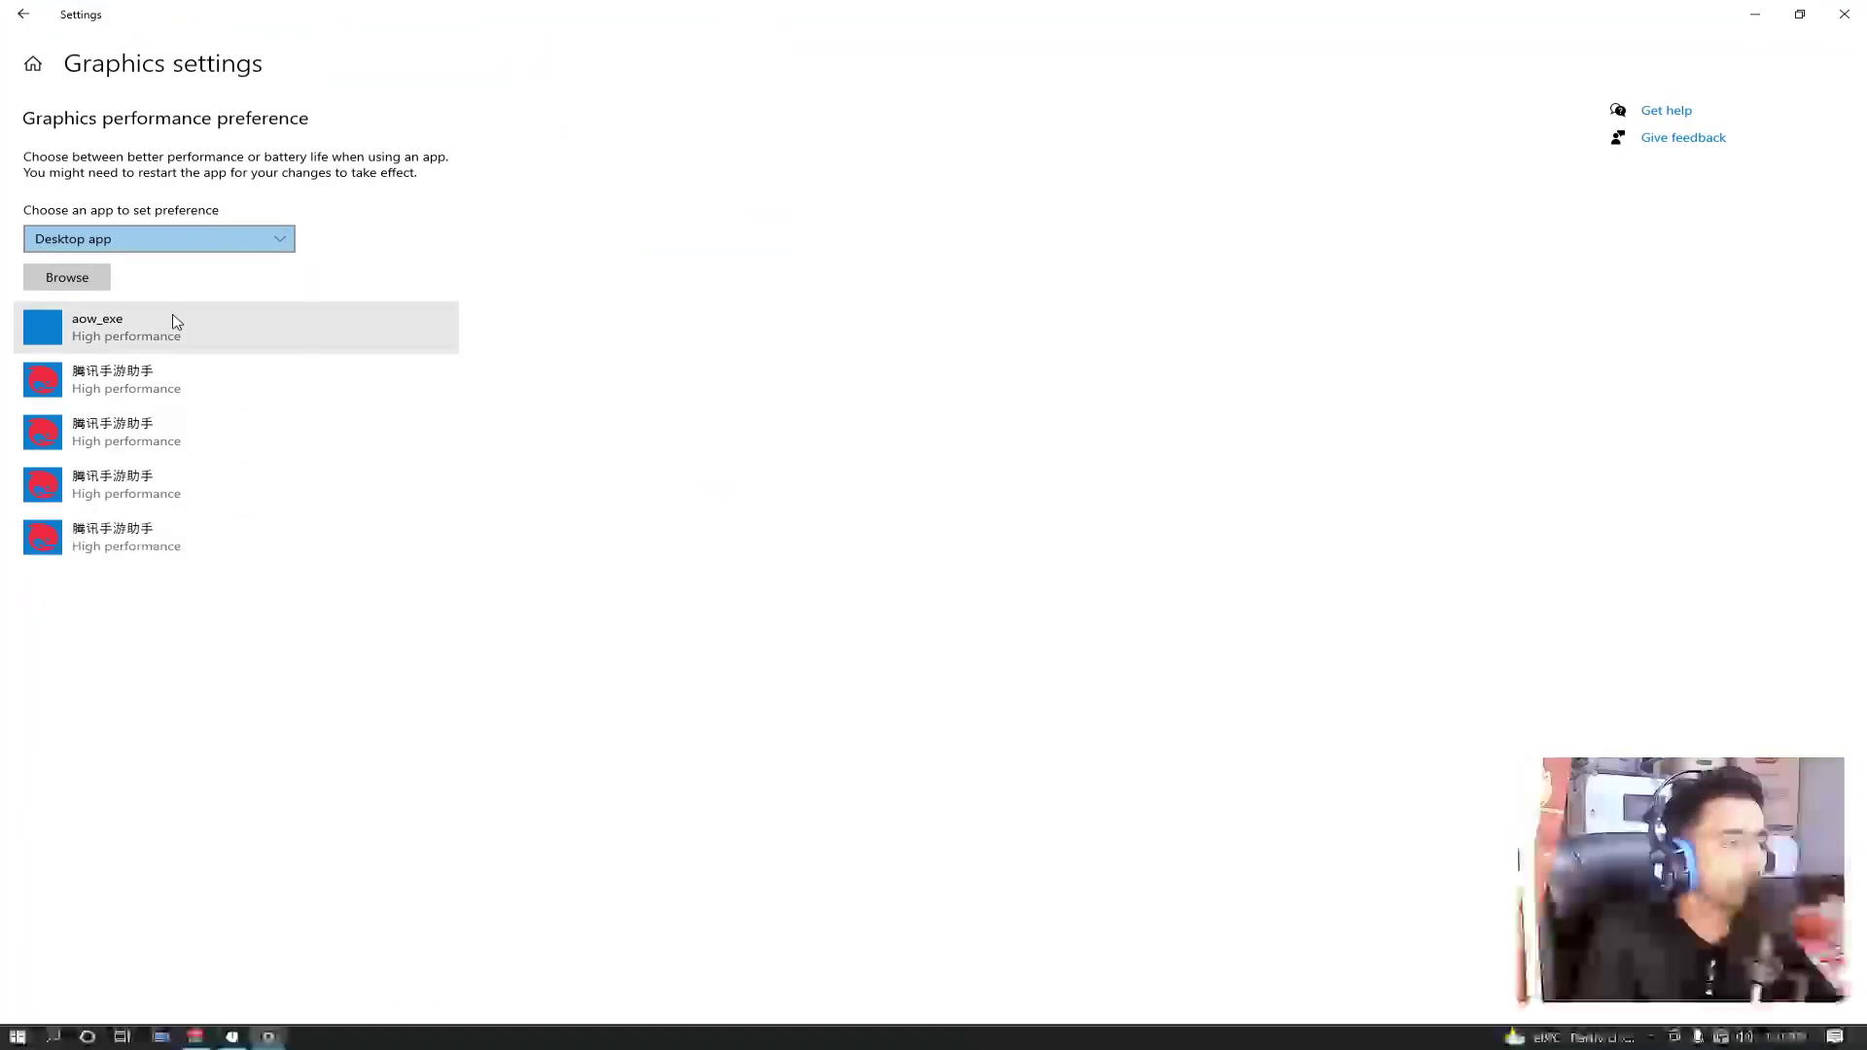
Add adb.exe from C:\txgameassistant\ui to the graphics preference list and set it to High performance
{"action": "left_click", "coordinate": [85, 281]}
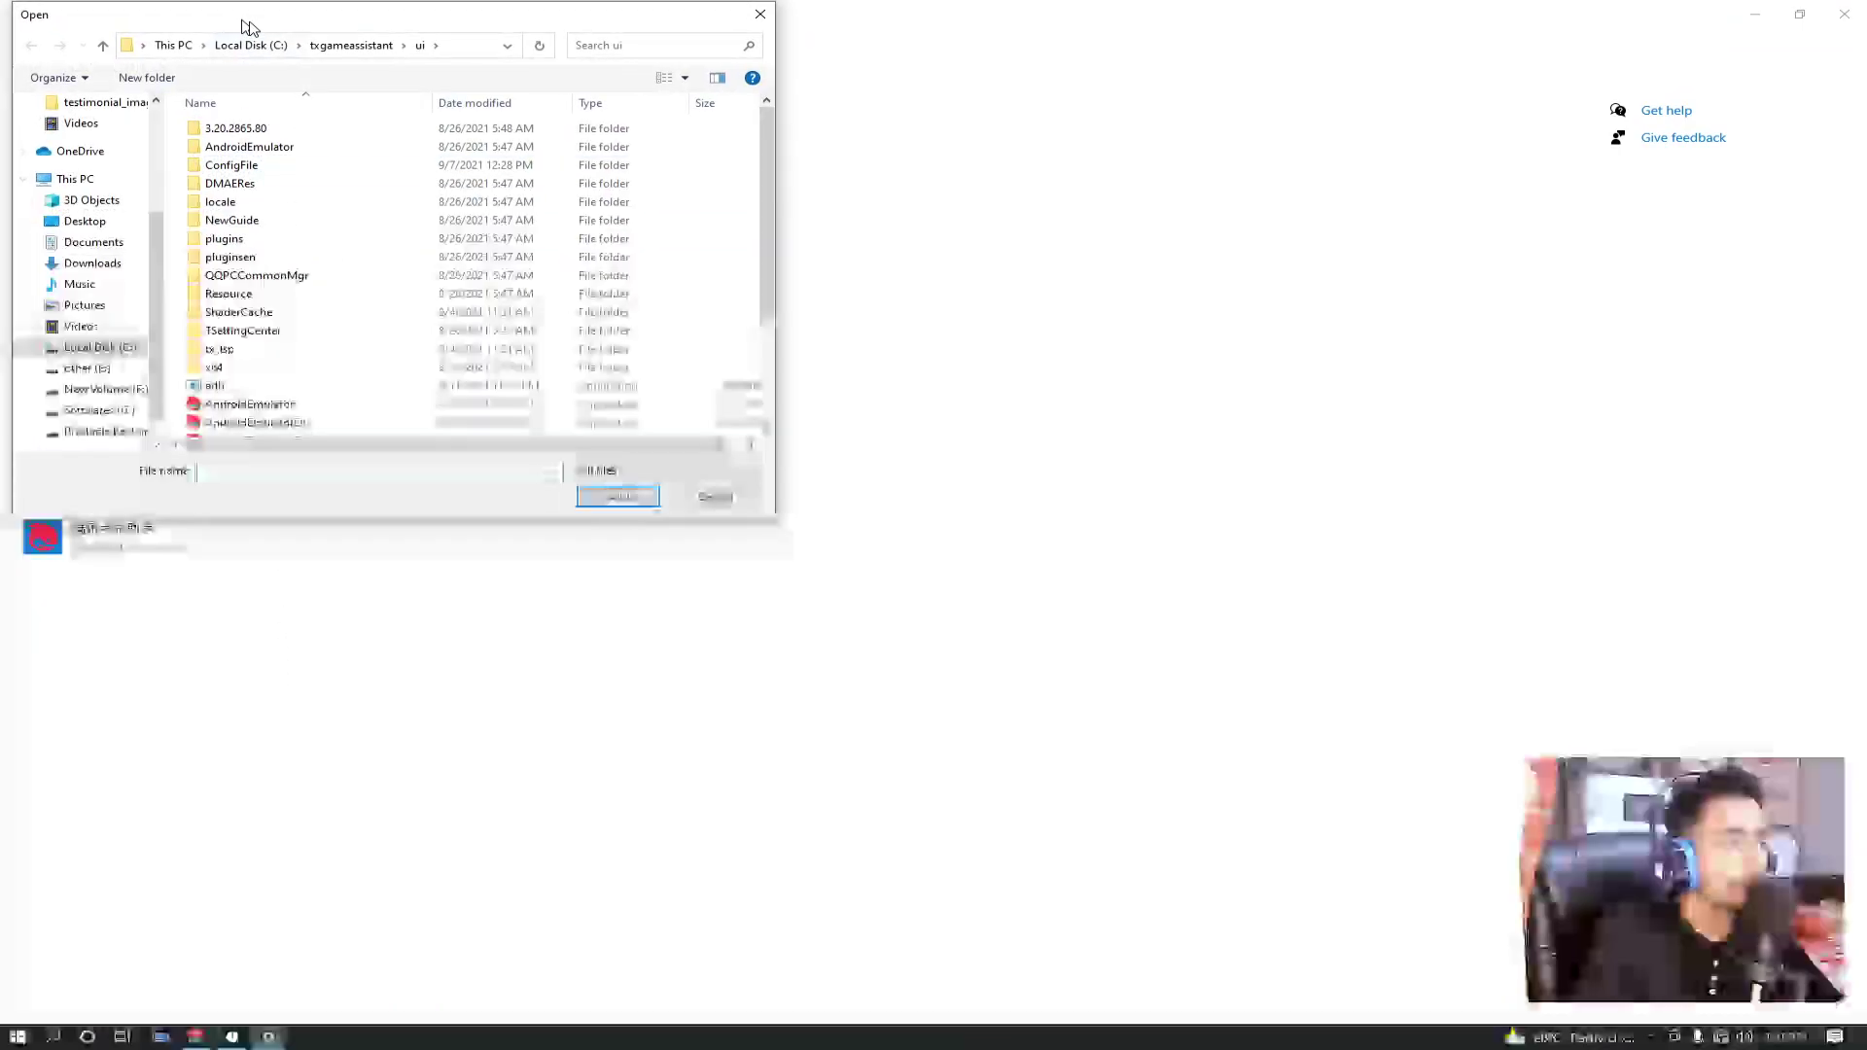
{"action": "left_click_drag", "start_coordinate": [238, 21], "coordinate": [880, 107]}
{"action": "scroll", "coordinate": [854, 408], "scroll_direction": "down", "scroll_amount": 2}
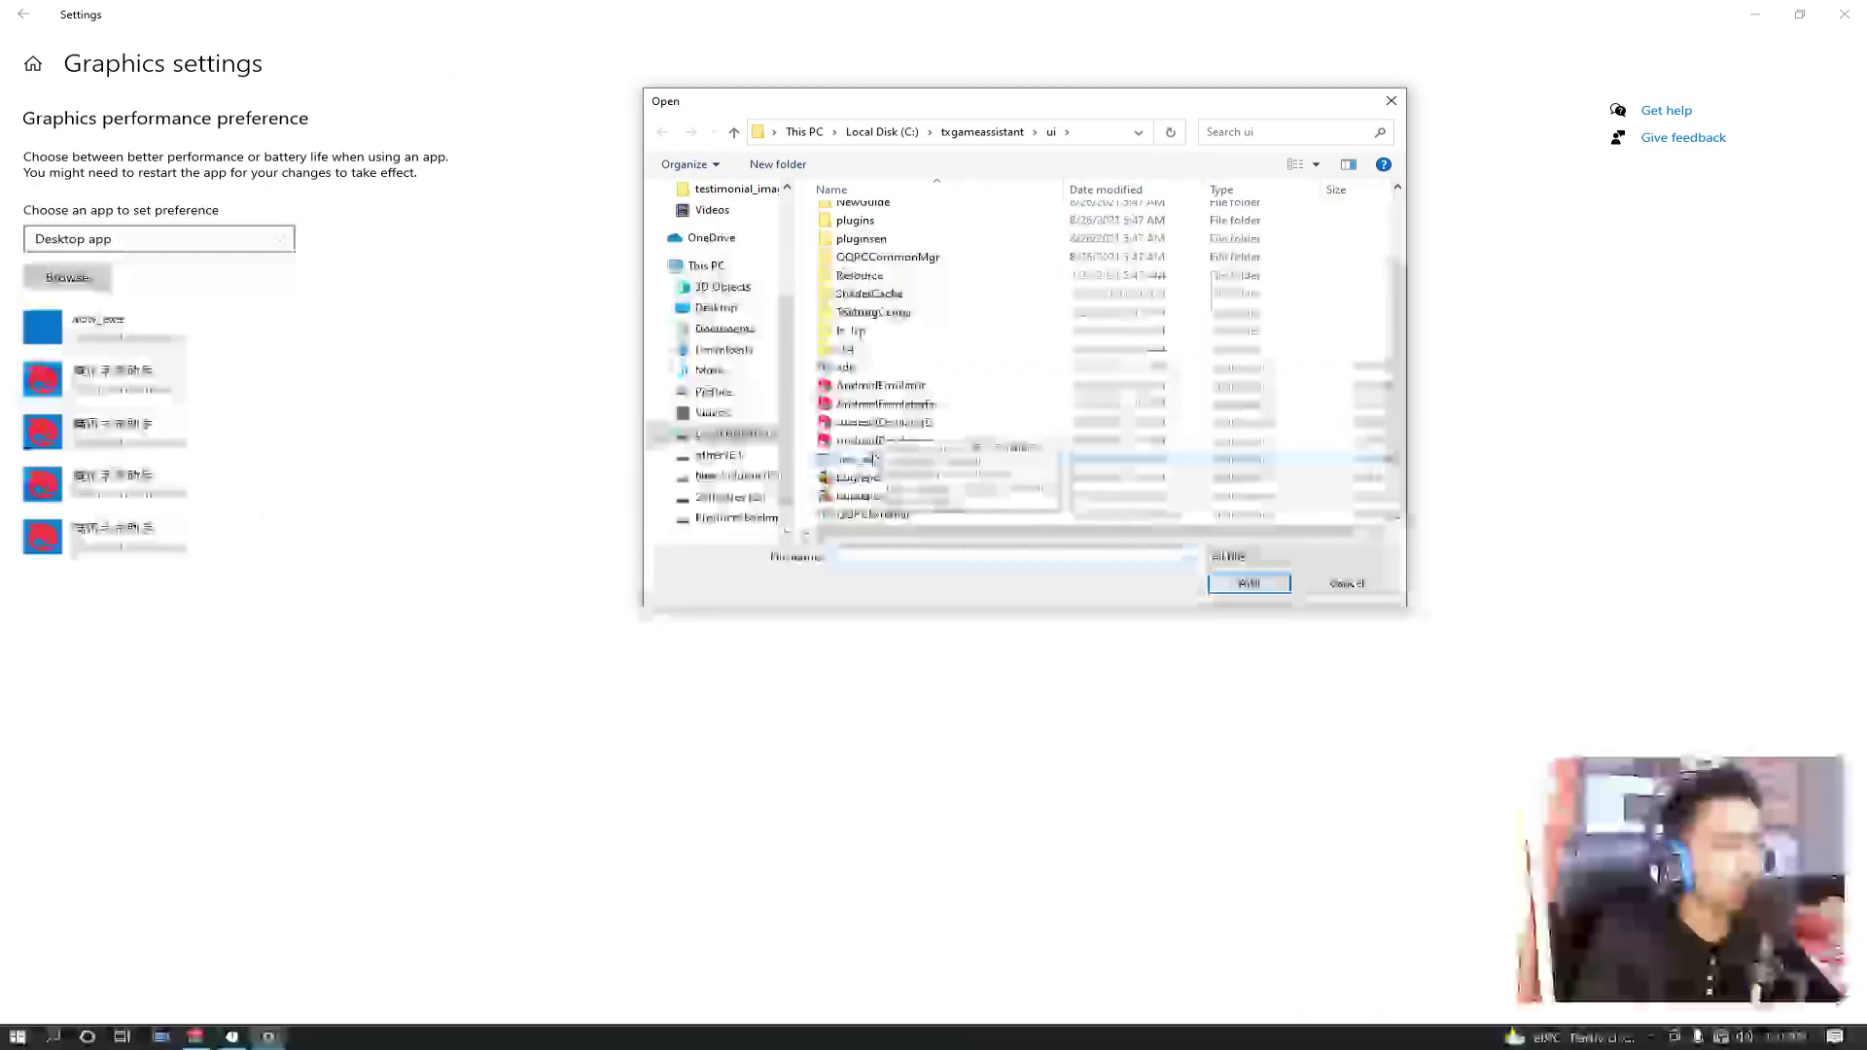
{"action": "double_click", "coordinate": [843, 367]}
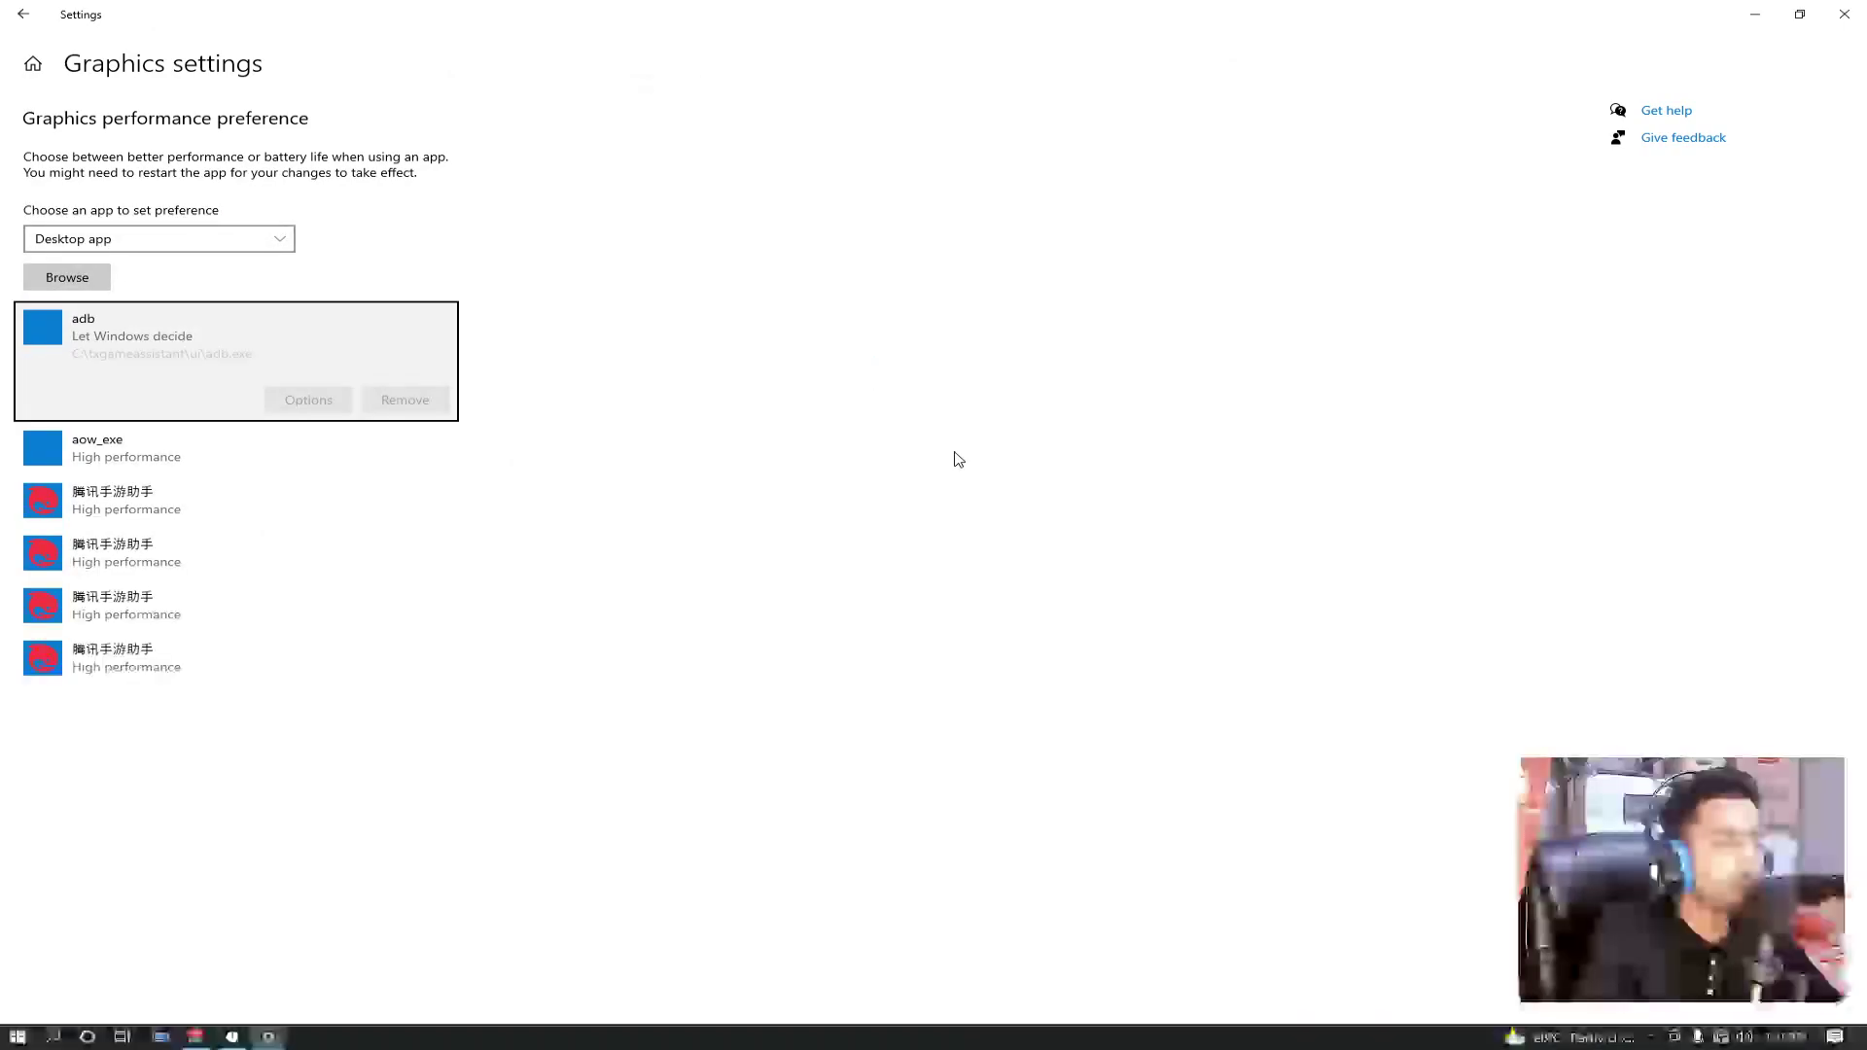
{"action": "left_click", "coordinate": [301, 400]}
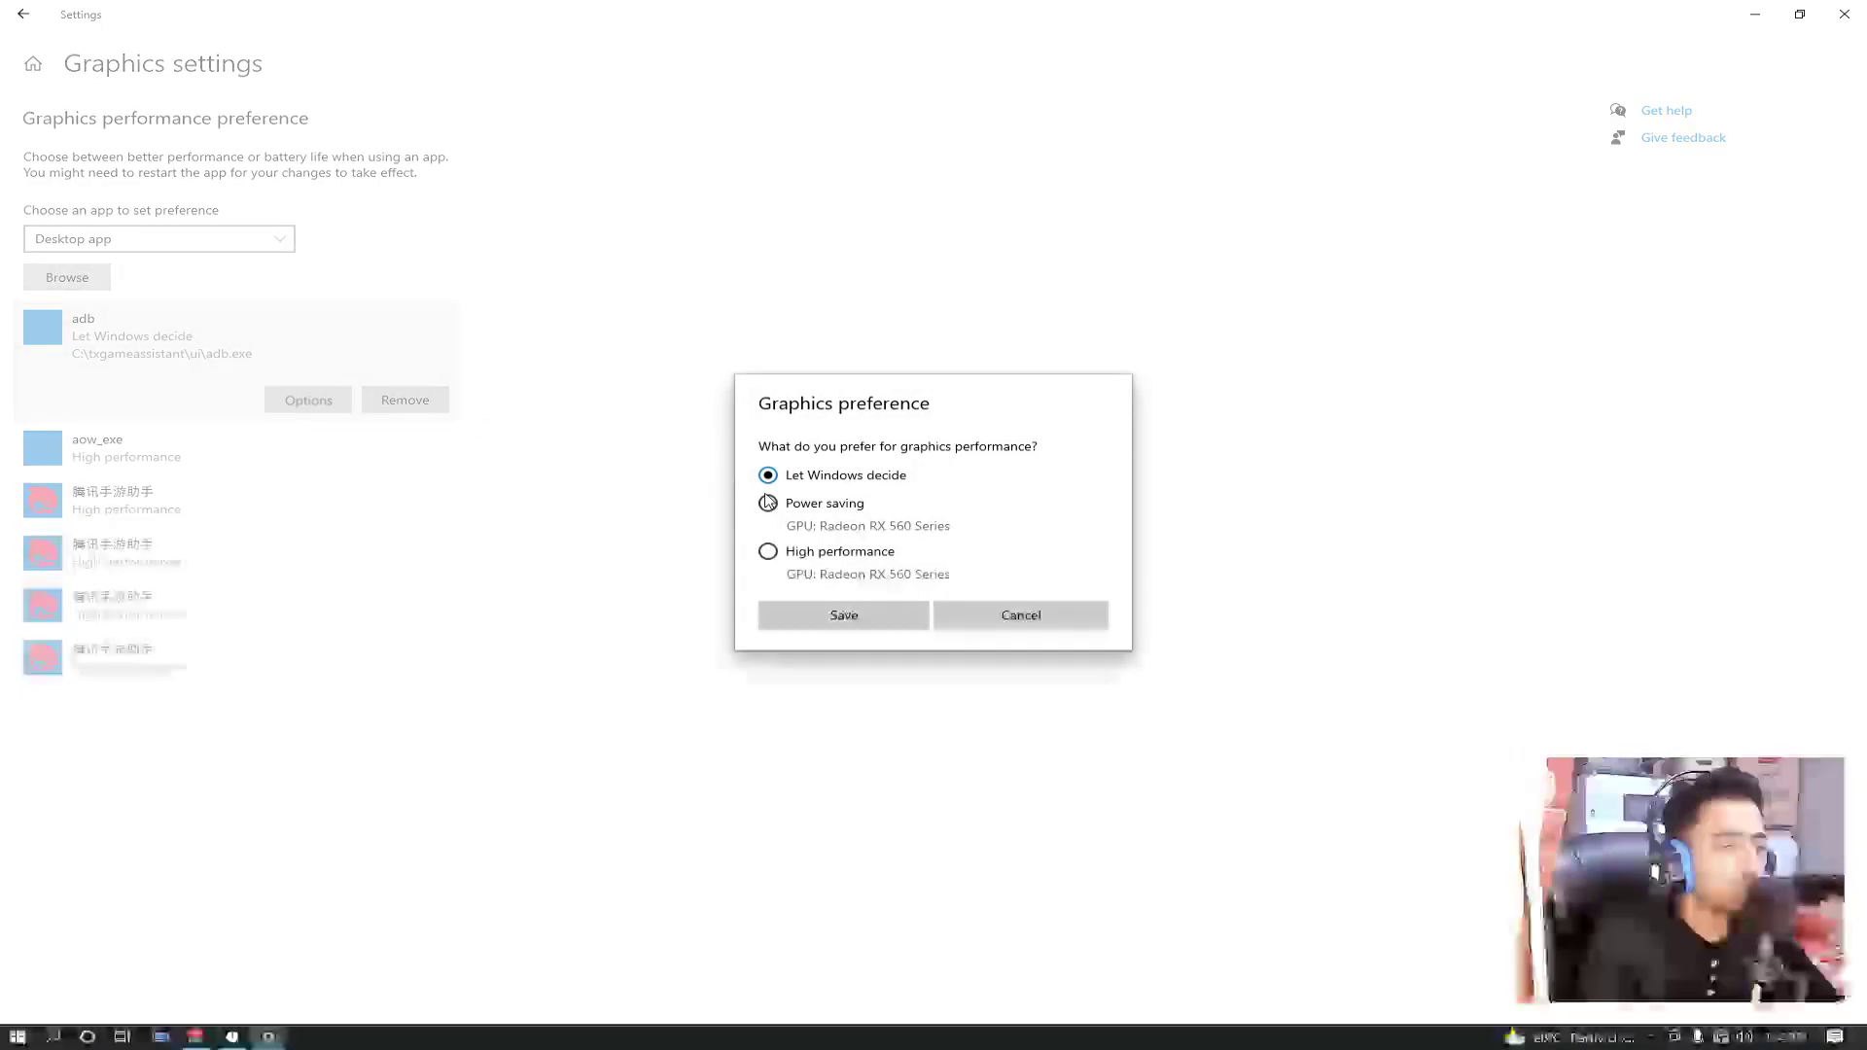
{"action": "left_click", "coordinate": [796, 616]}
Check the graphics preferences of aow_exe and the other emulator entries, save them as High performance, and close Settings
{"action": "left_click", "coordinate": [194, 448]}
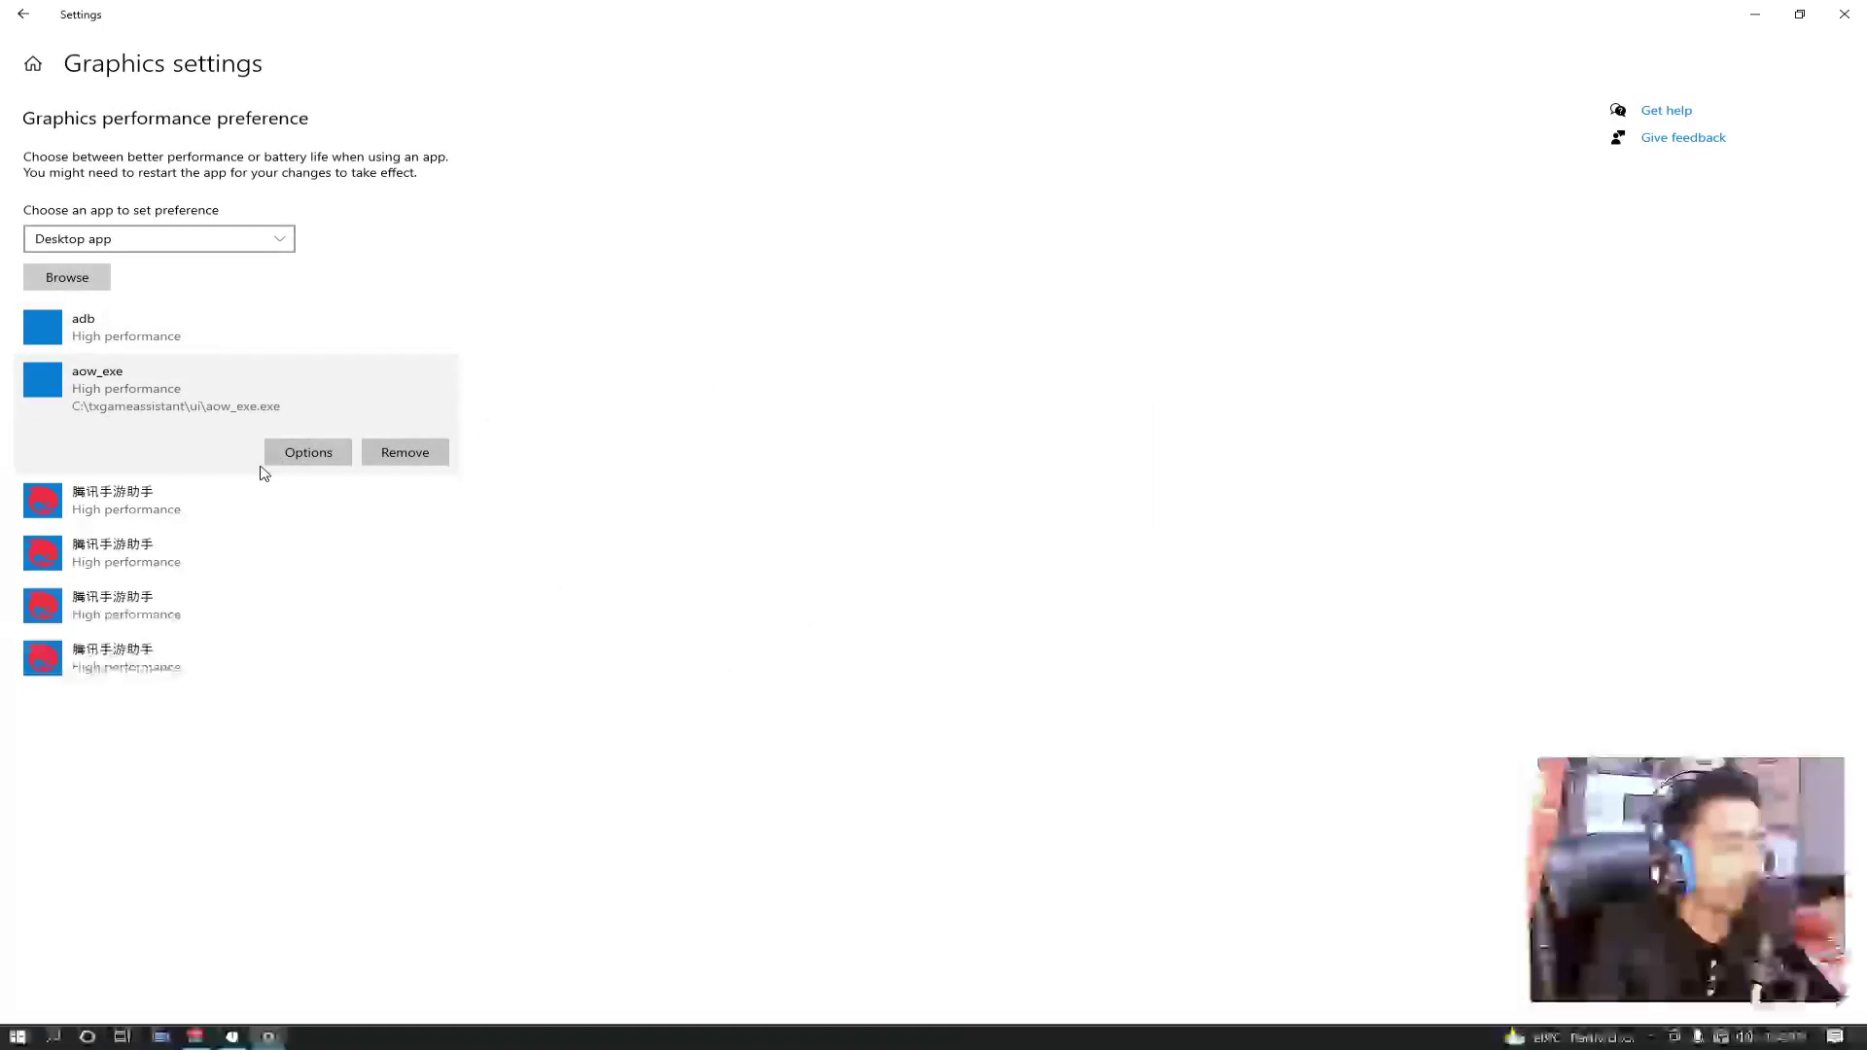
{"action": "left_click", "coordinate": [291, 454]}
{"action": "left_click", "coordinate": [823, 610]}
{"action": "left_click", "coordinate": [127, 505]}
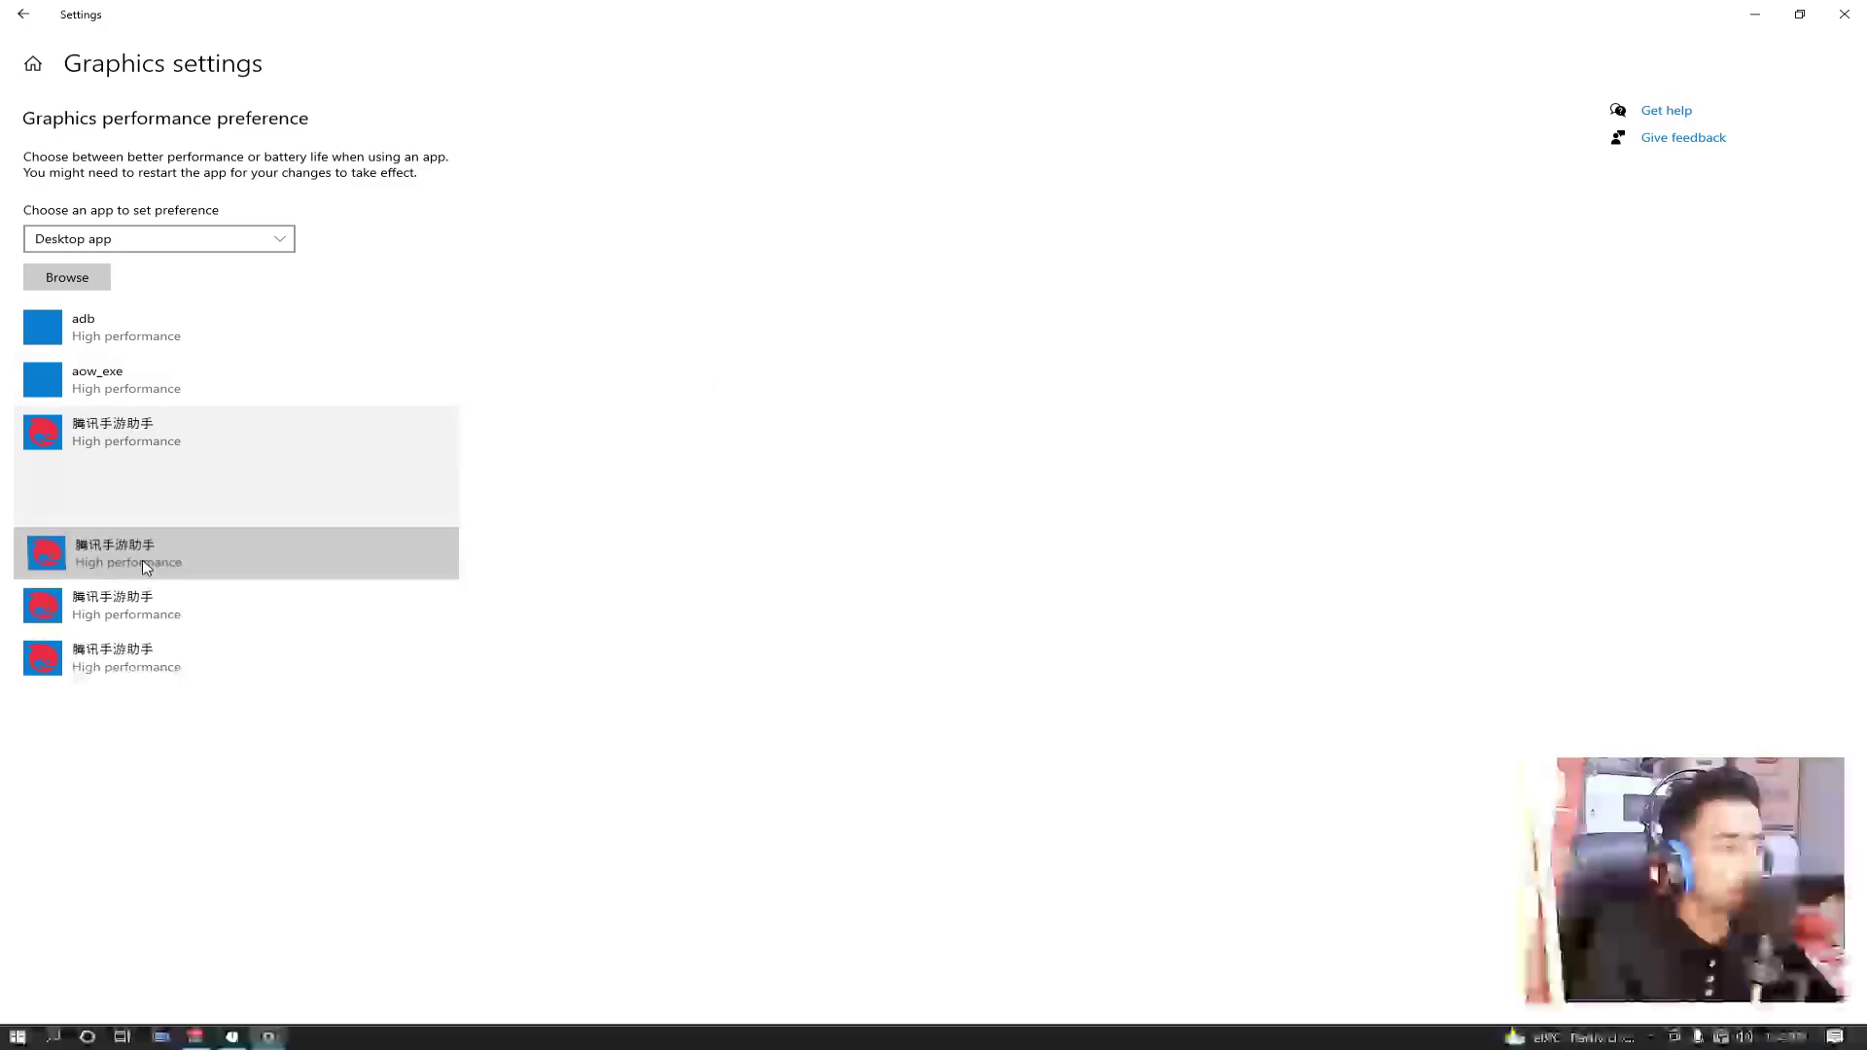
{"action": "left_click", "coordinate": [145, 564]}
{"action": "left_click", "coordinate": [173, 605]}
{"action": "left_click", "coordinate": [202, 653]}
{"action": "left_click", "coordinate": [307, 676]}
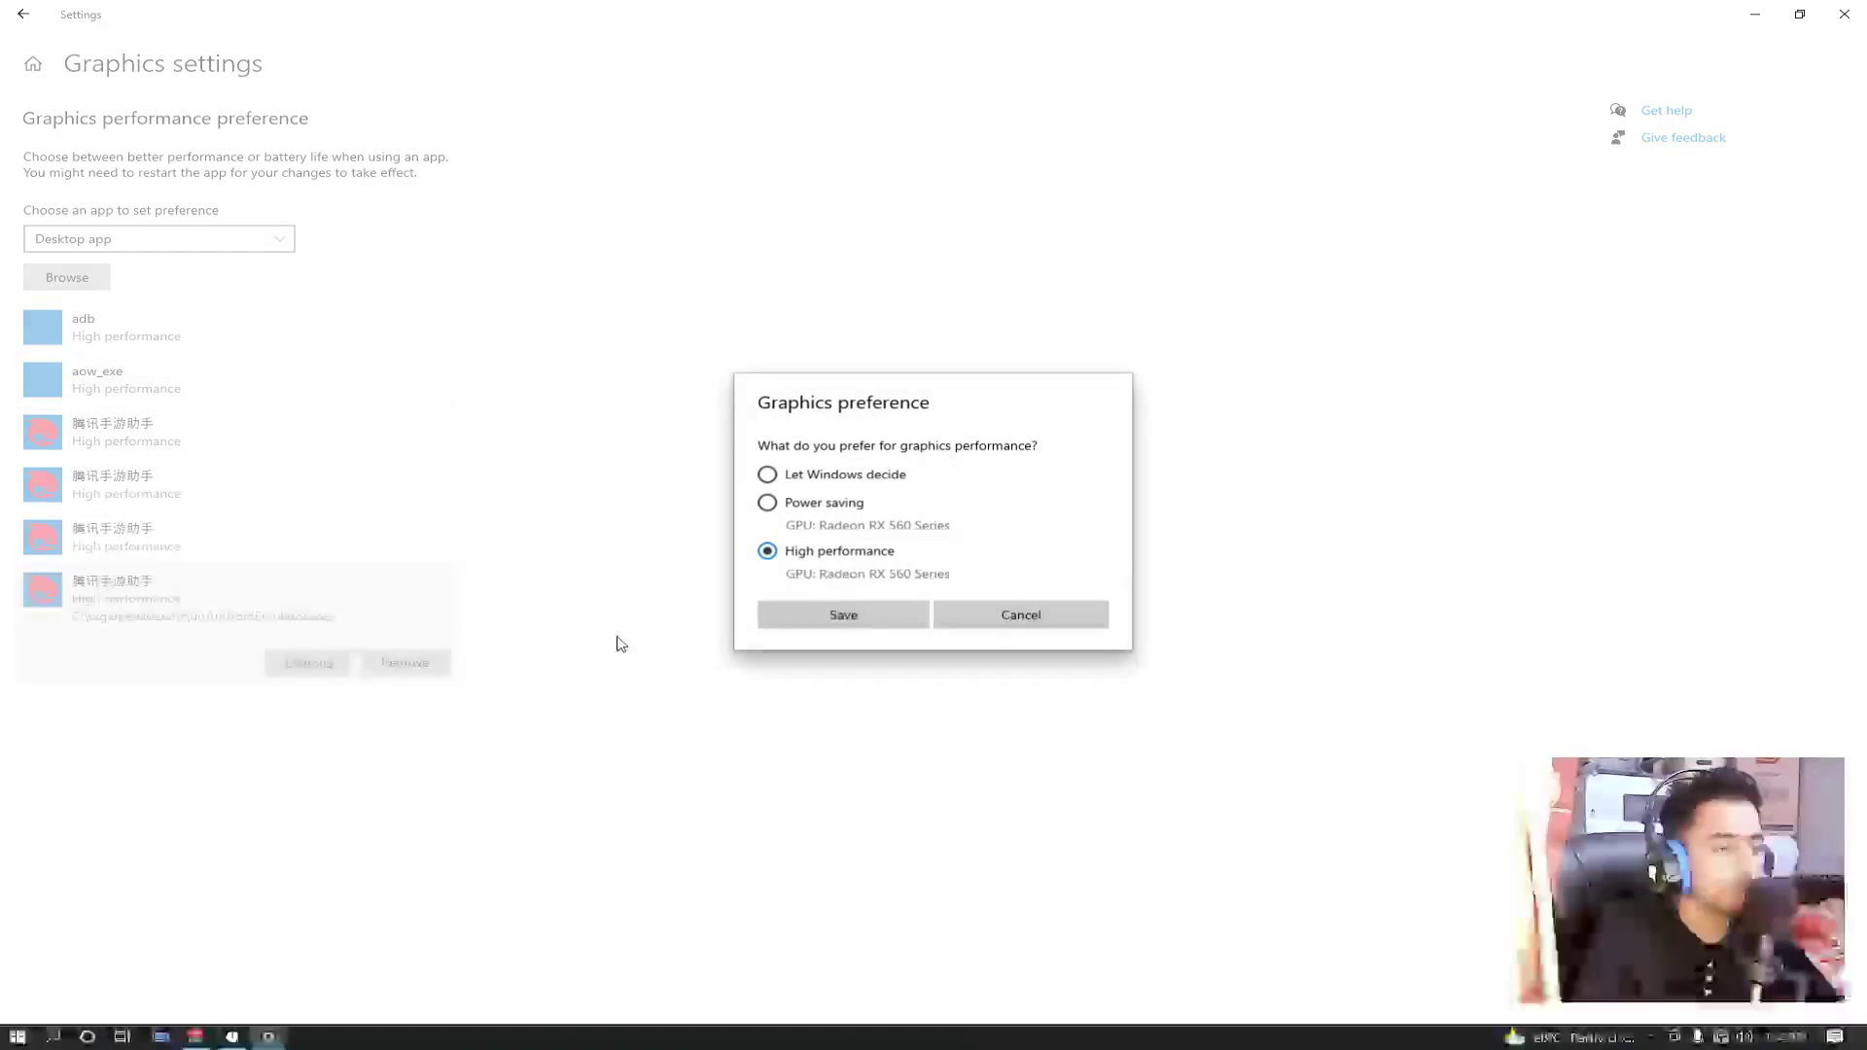
{"action": "left_click", "coordinate": [896, 617]}
{"action": "left_click", "coordinate": [1866, 1]}
{"action": "right_click", "coordinate": [800, 115]}
{"action": "left_click", "coordinate": [854, 189]}
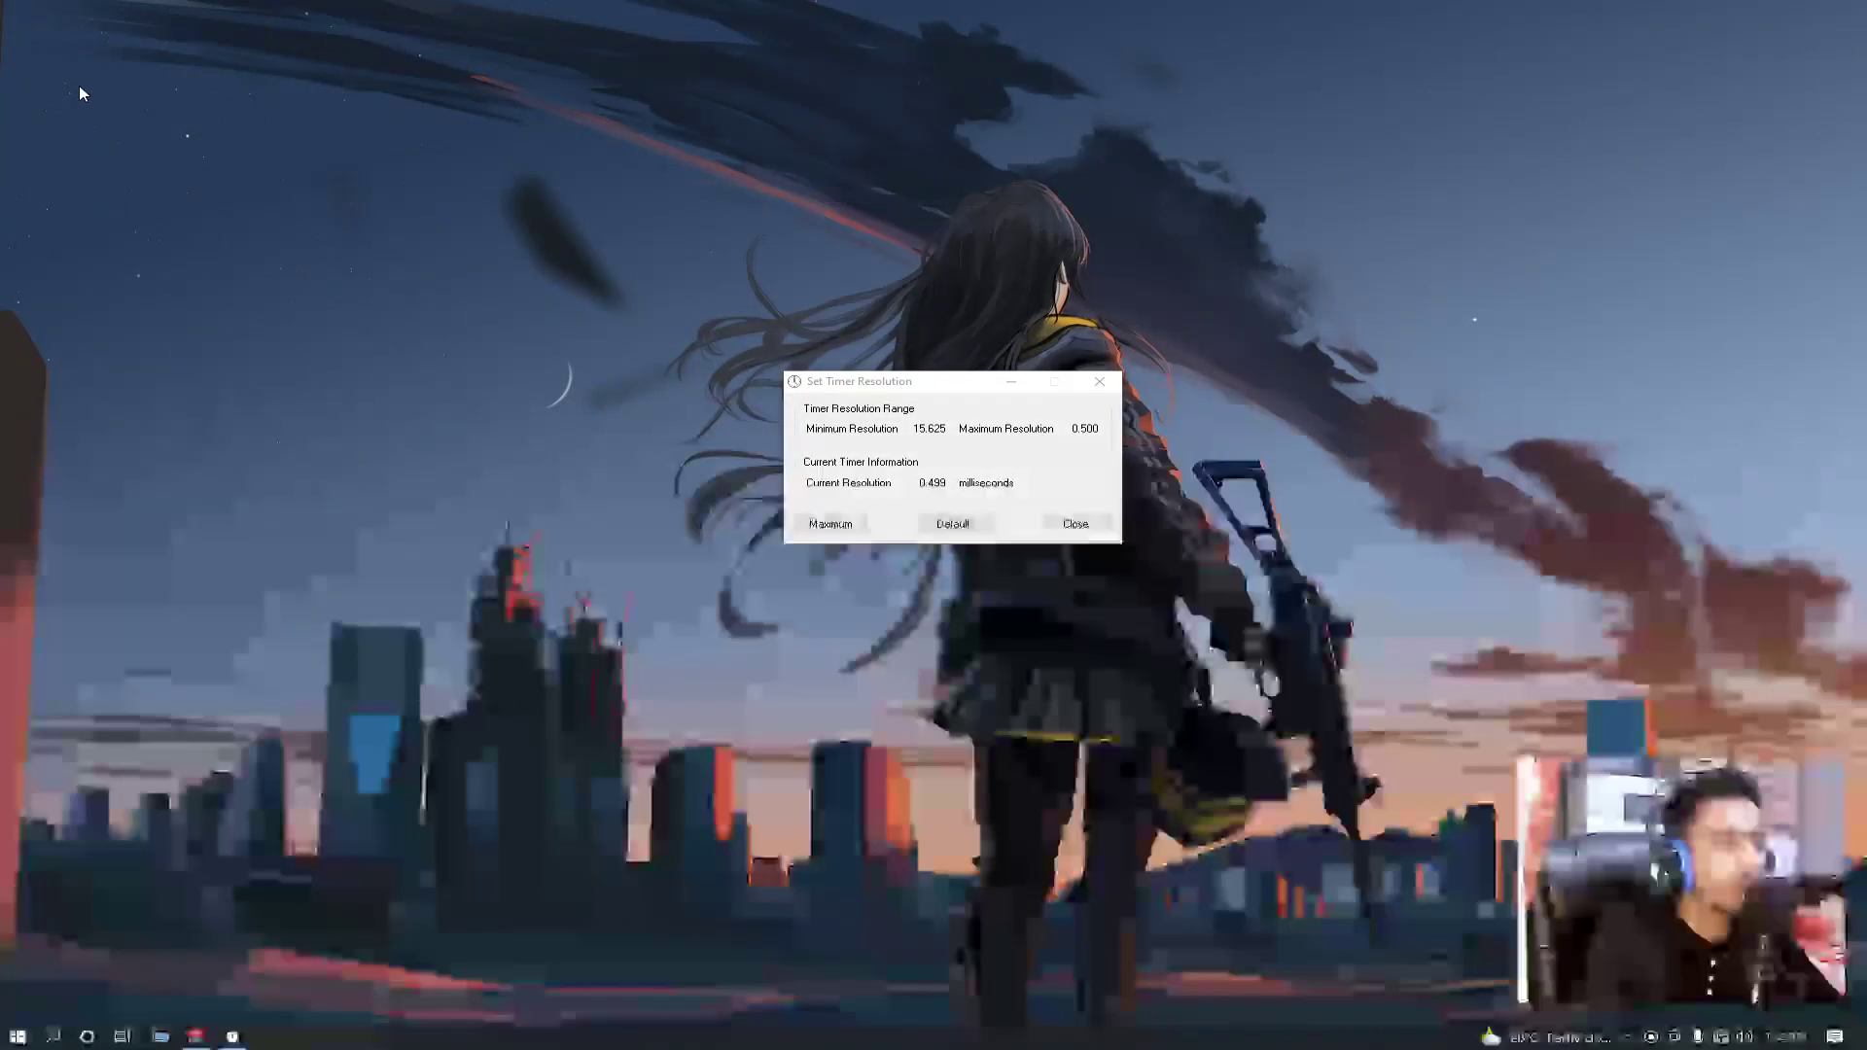
{"action": "double_click", "coordinate": [39, 93]}
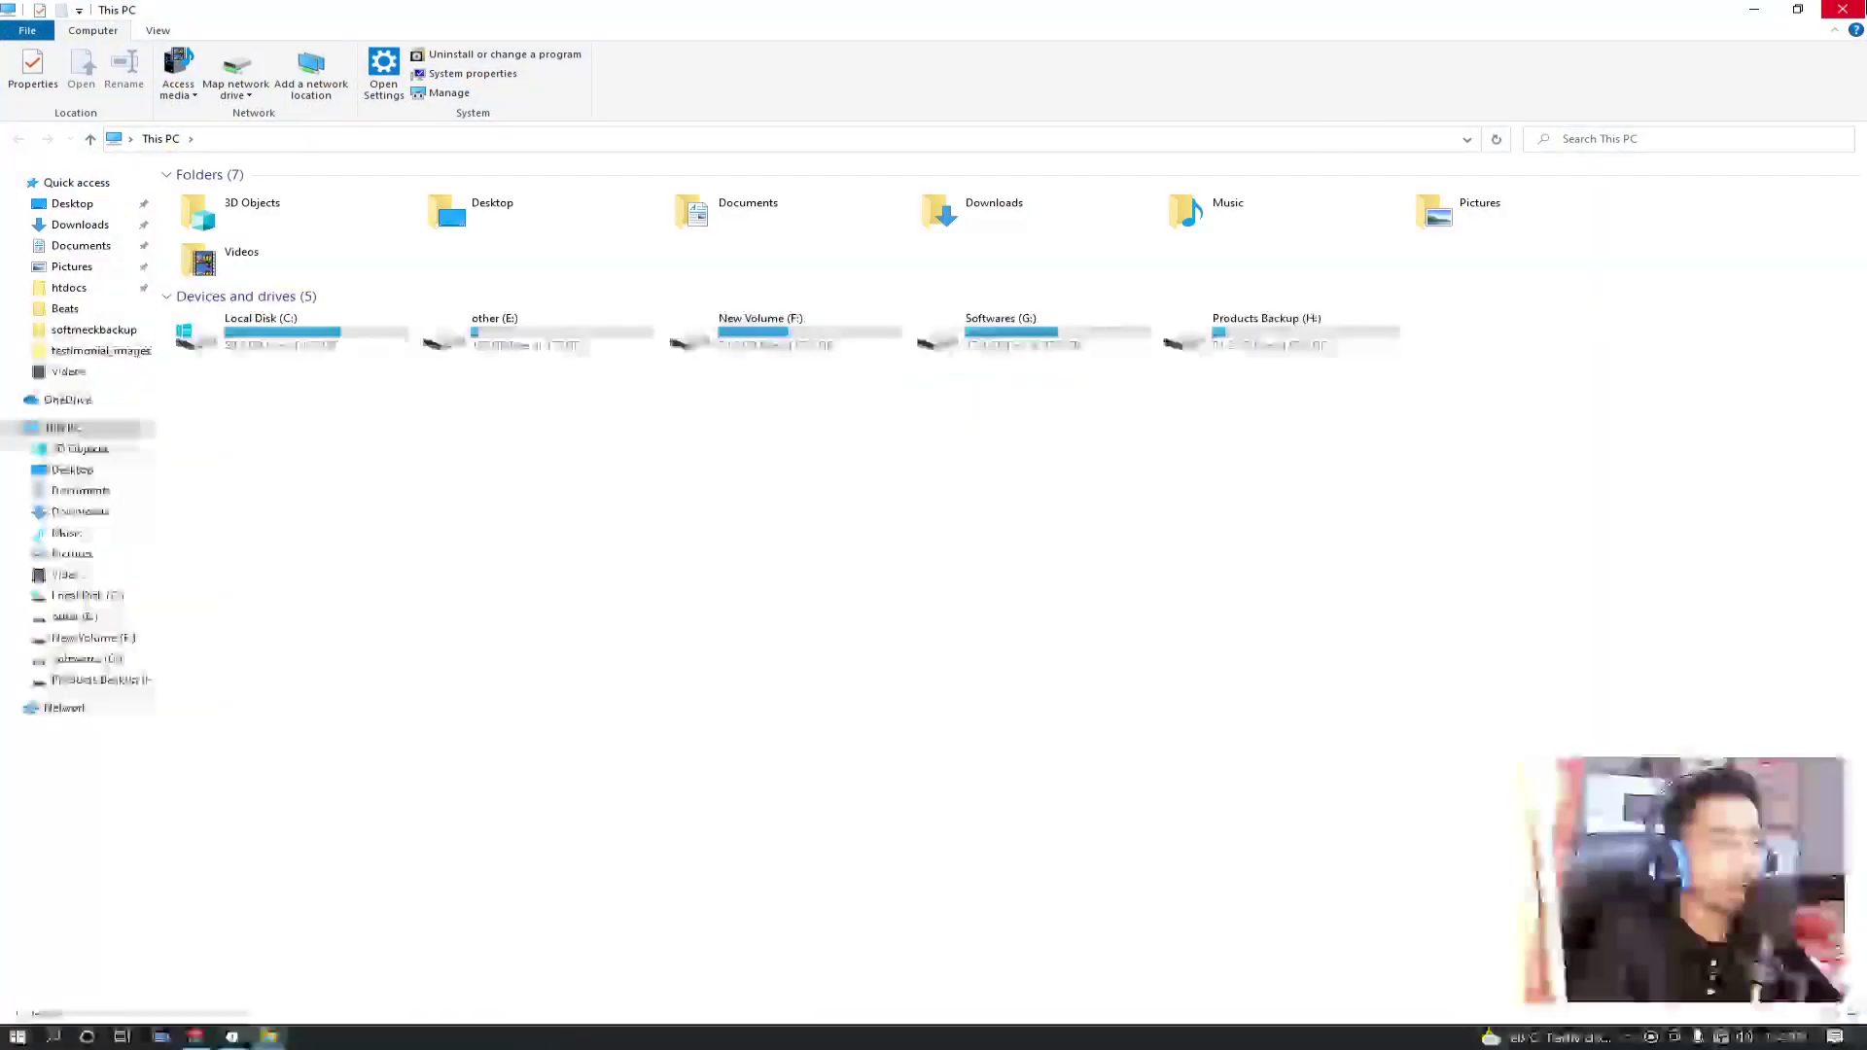
{"action": "key", "text": "alt+F4"}
{"action": "left_click_drag", "start_coordinate": [920, 376], "coordinate": [1052, 486]}
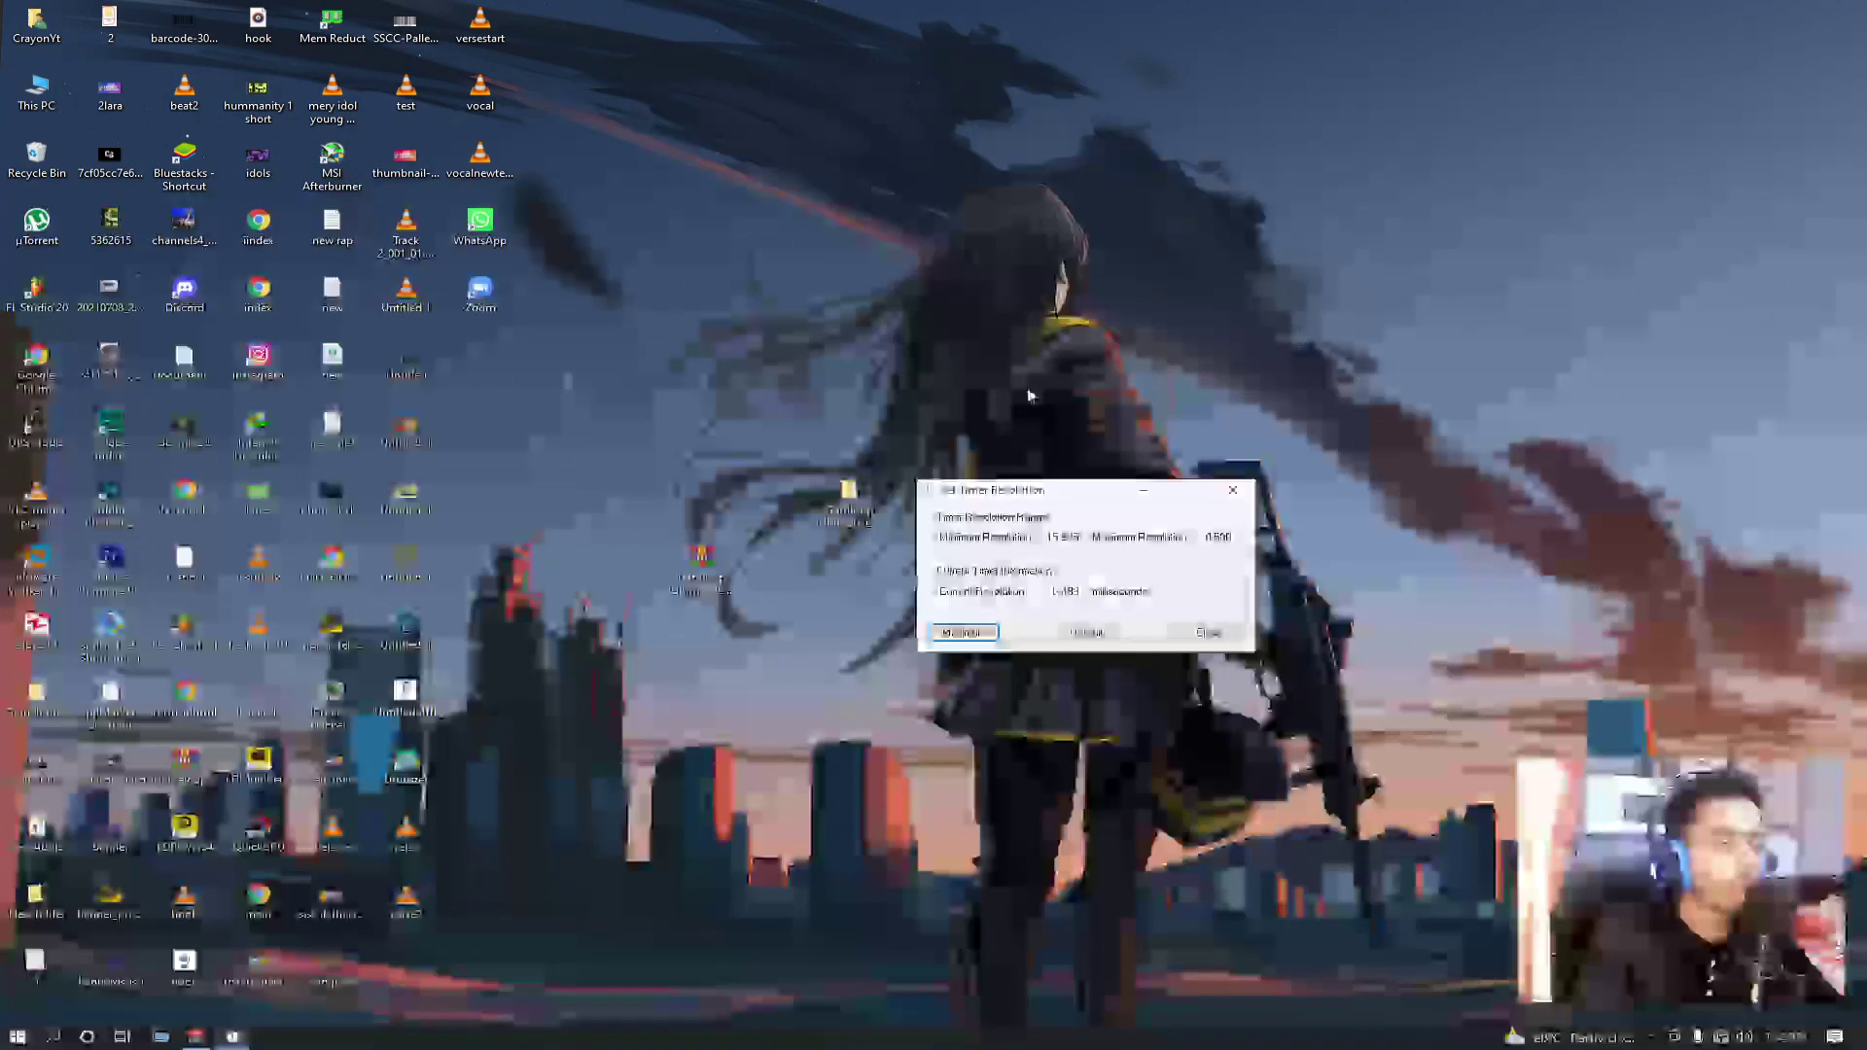
Open AMD Radeon Software from the desktop and bring up its Gaming section
{"action": "right_click", "coordinate": [948, 172]}
{"action": "left_click", "coordinate": [827, 297]}
{"action": "right_click", "coordinate": [1103, 258]}
{"action": "left_click", "coordinate": [1138, 276]}
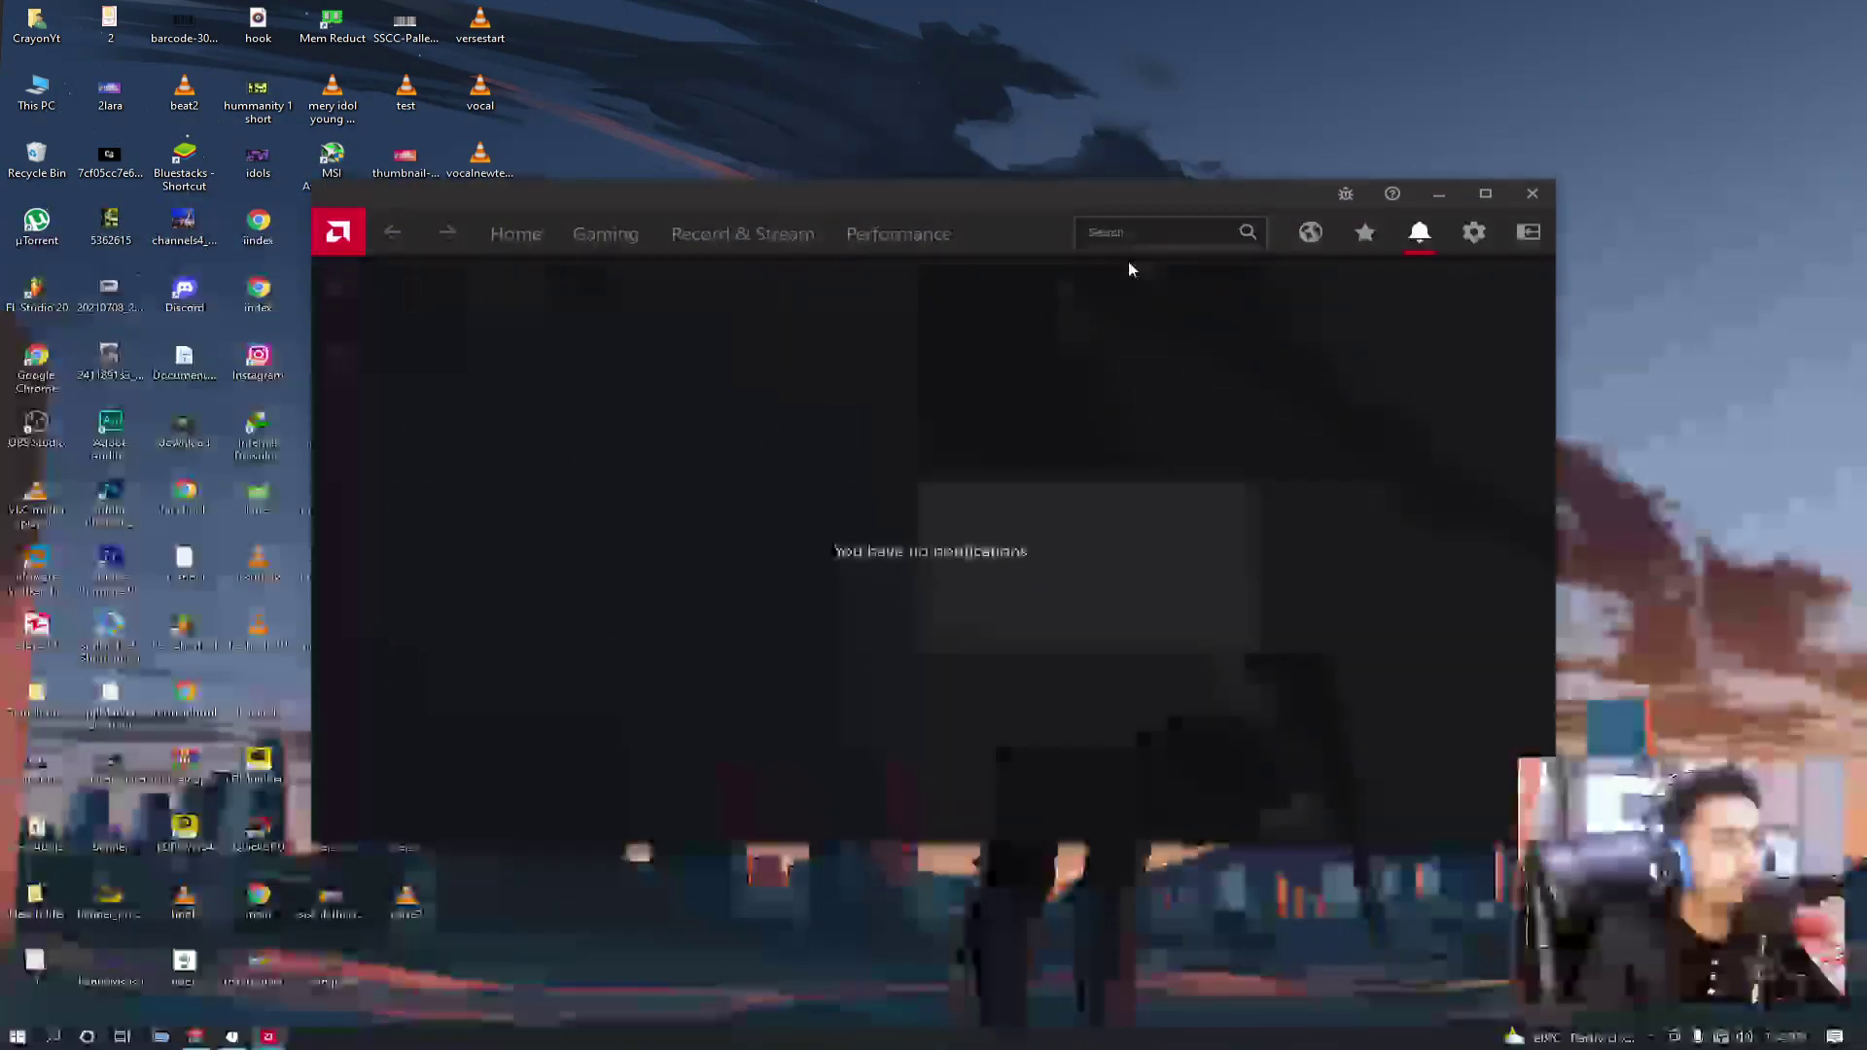
{"action": "left_click_drag", "start_coordinate": [909, 184], "coordinate": [855, 132]}
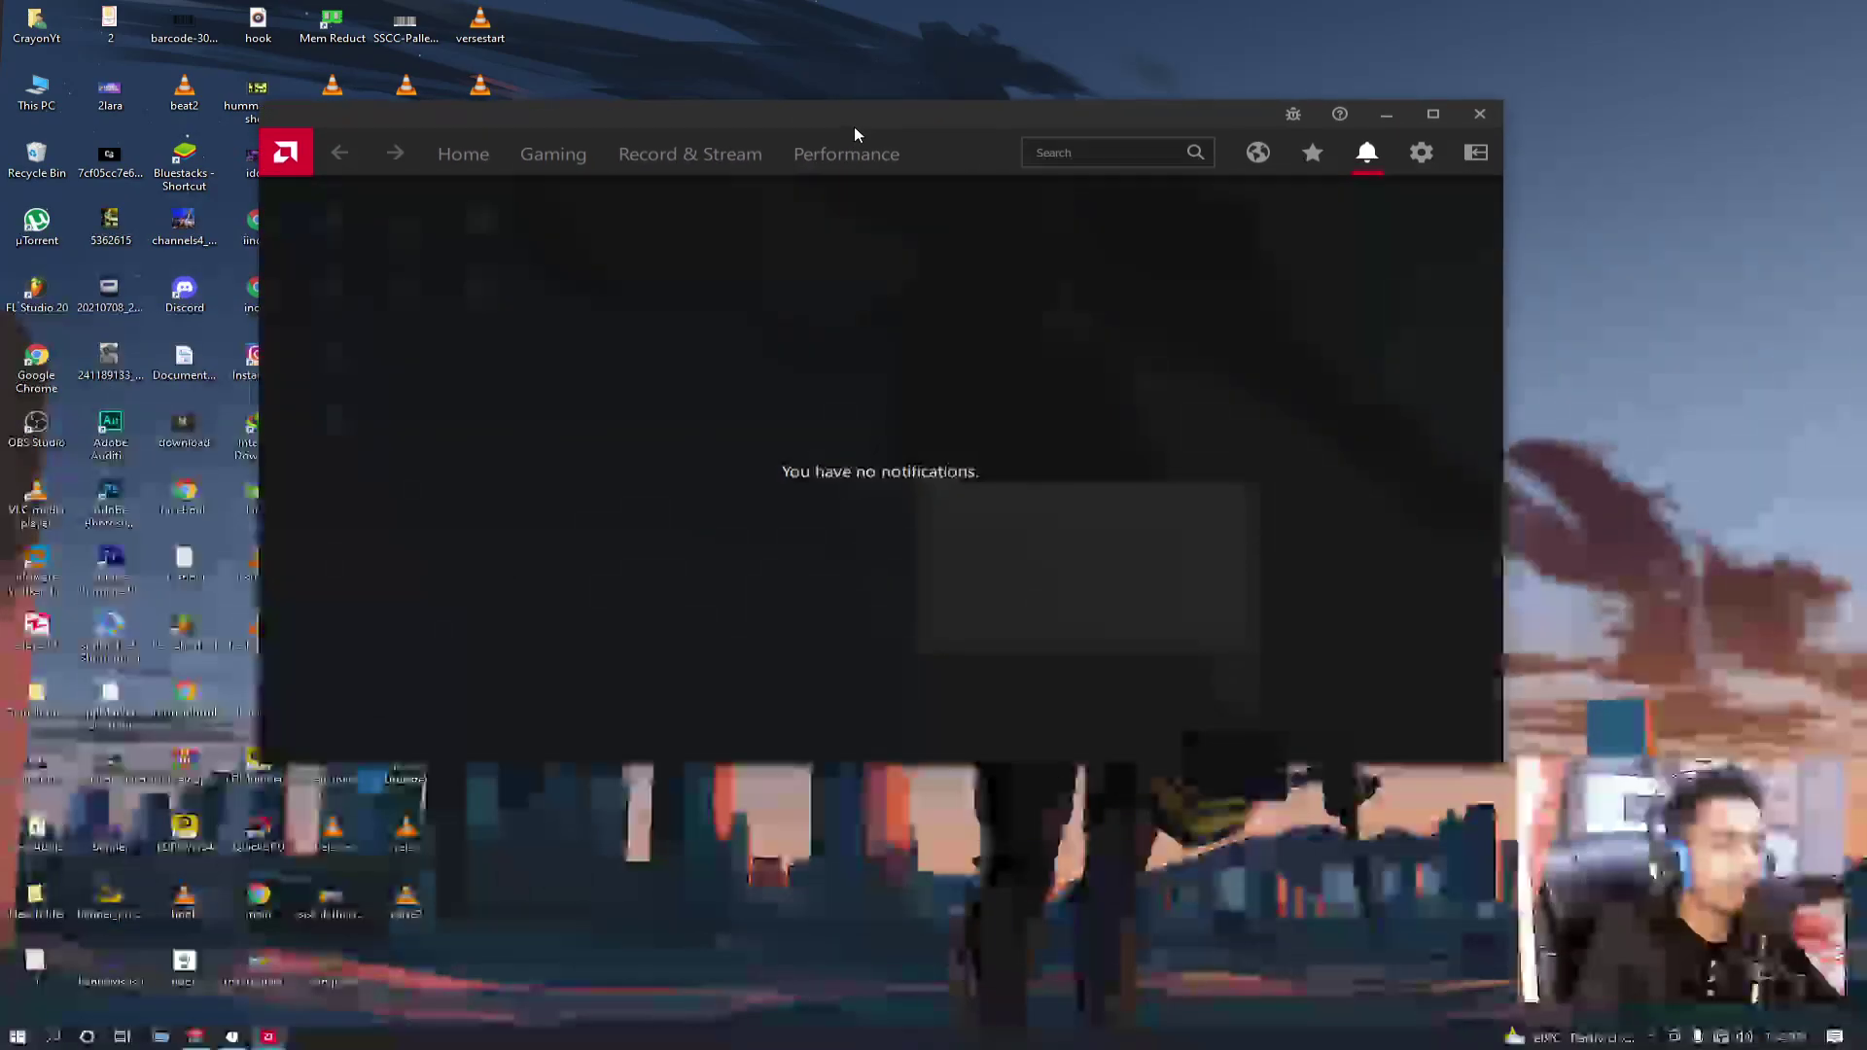
{"action": "left_click", "coordinate": [442, 161]}
{"action": "left_click", "coordinate": [556, 154]}
{"action": "left_click_drag", "start_coordinate": [677, 117], "coordinate": [687, 78]}
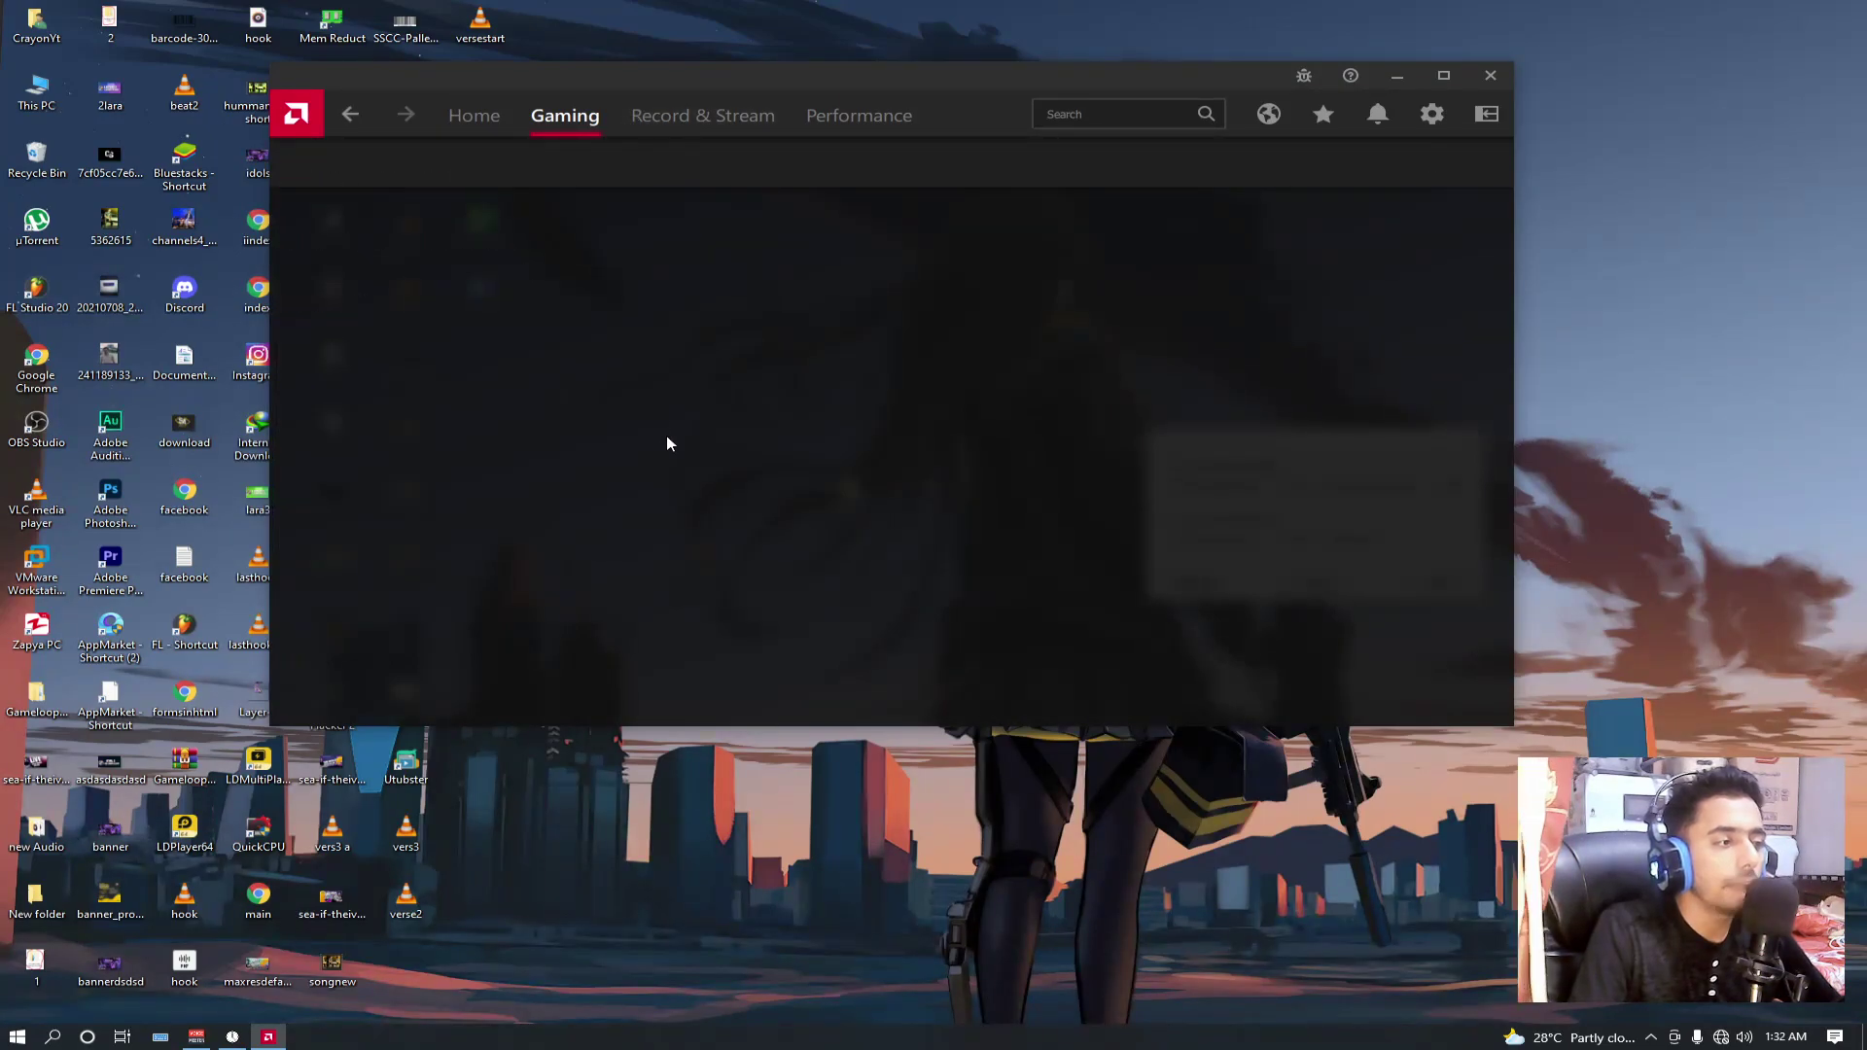
Set the Graphics Profile of the AndroidEmulatorEn game entry to eSports
{"action": "scroll", "coordinate": [759, 418], "scroll_direction": "down", "scroll_amount": 6}
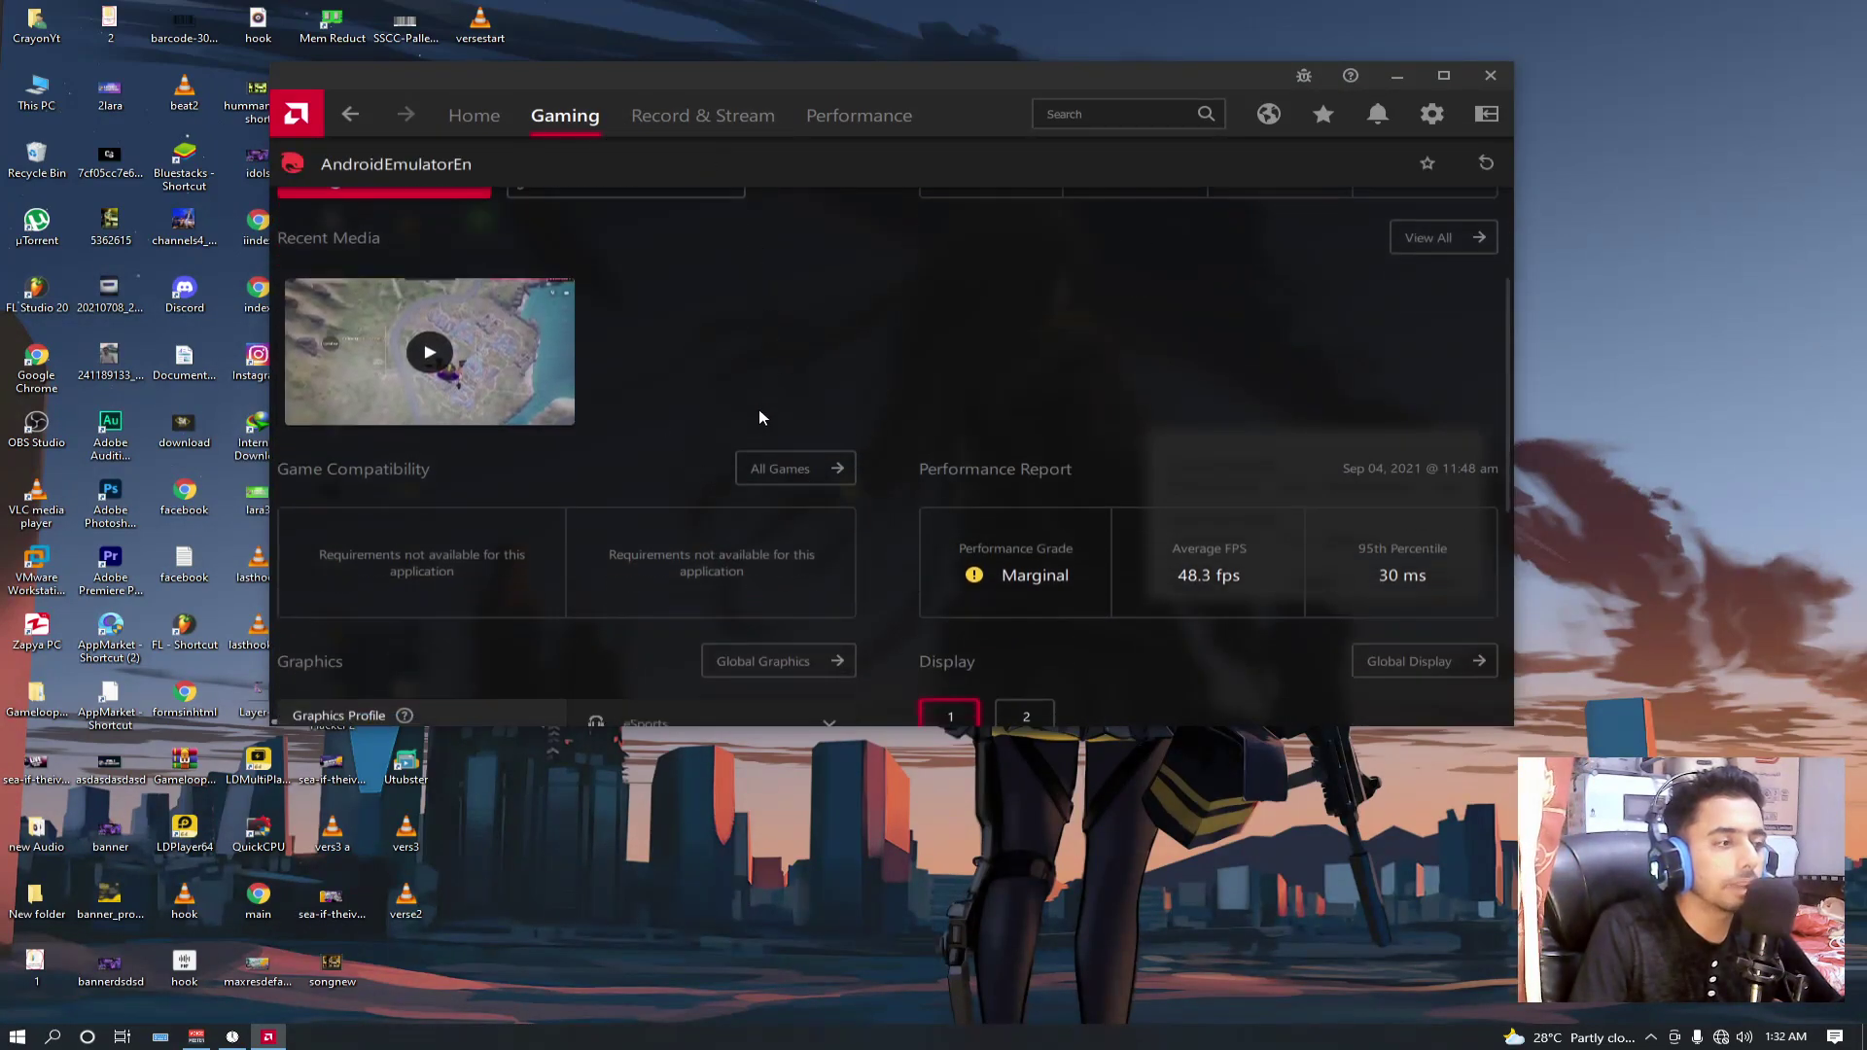
{"action": "scroll", "coordinate": [760, 426], "scroll_direction": "up", "scroll_amount": 1}
{"action": "scroll", "coordinate": [761, 426], "scroll_direction": "up", "scroll_amount": 3}
{"action": "scroll", "coordinate": [708, 323], "scroll_direction": "down", "scroll_amount": 3}
{"action": "left_click", "coordinate": [664, 260]}
{"action": "left_click", "coordinate": [635, 359]}
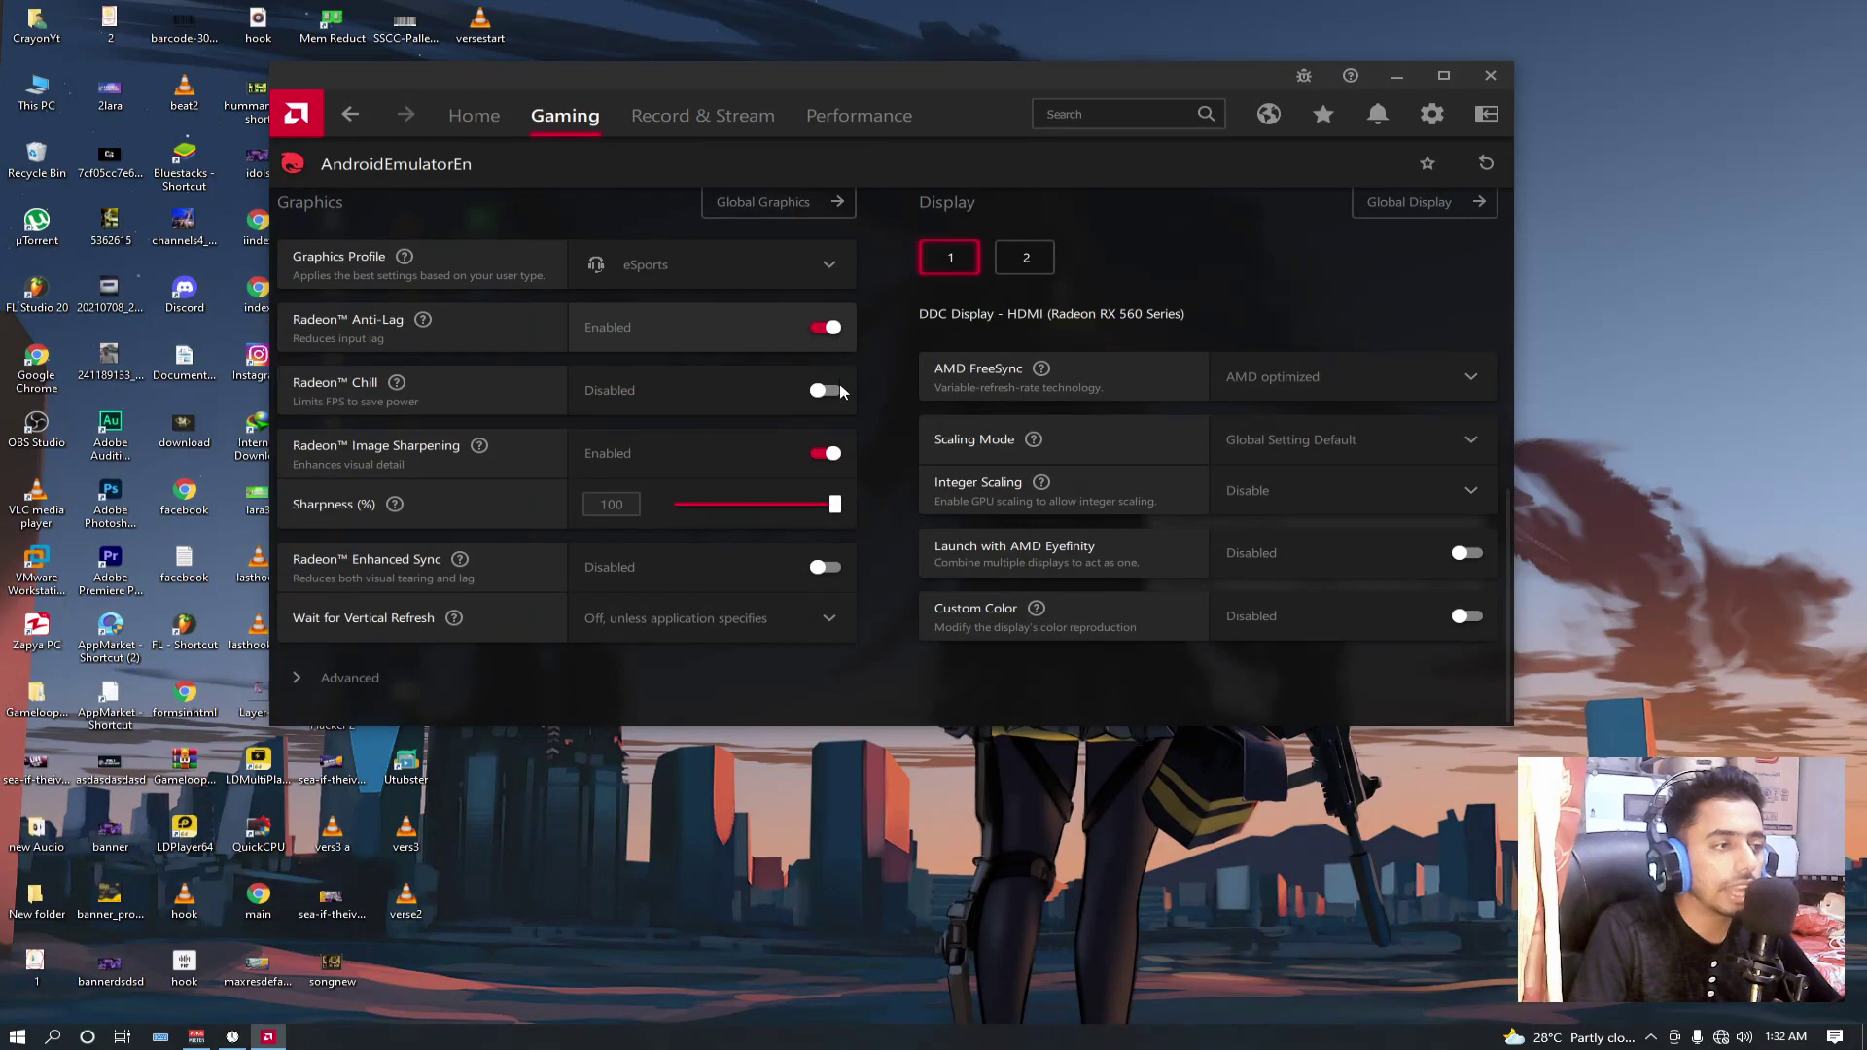
Toggle Radeon Image Sharpening for AndroidEmulatorEn and leave it disabled
{"action": "left_click", "coordinate": [655, 458]}
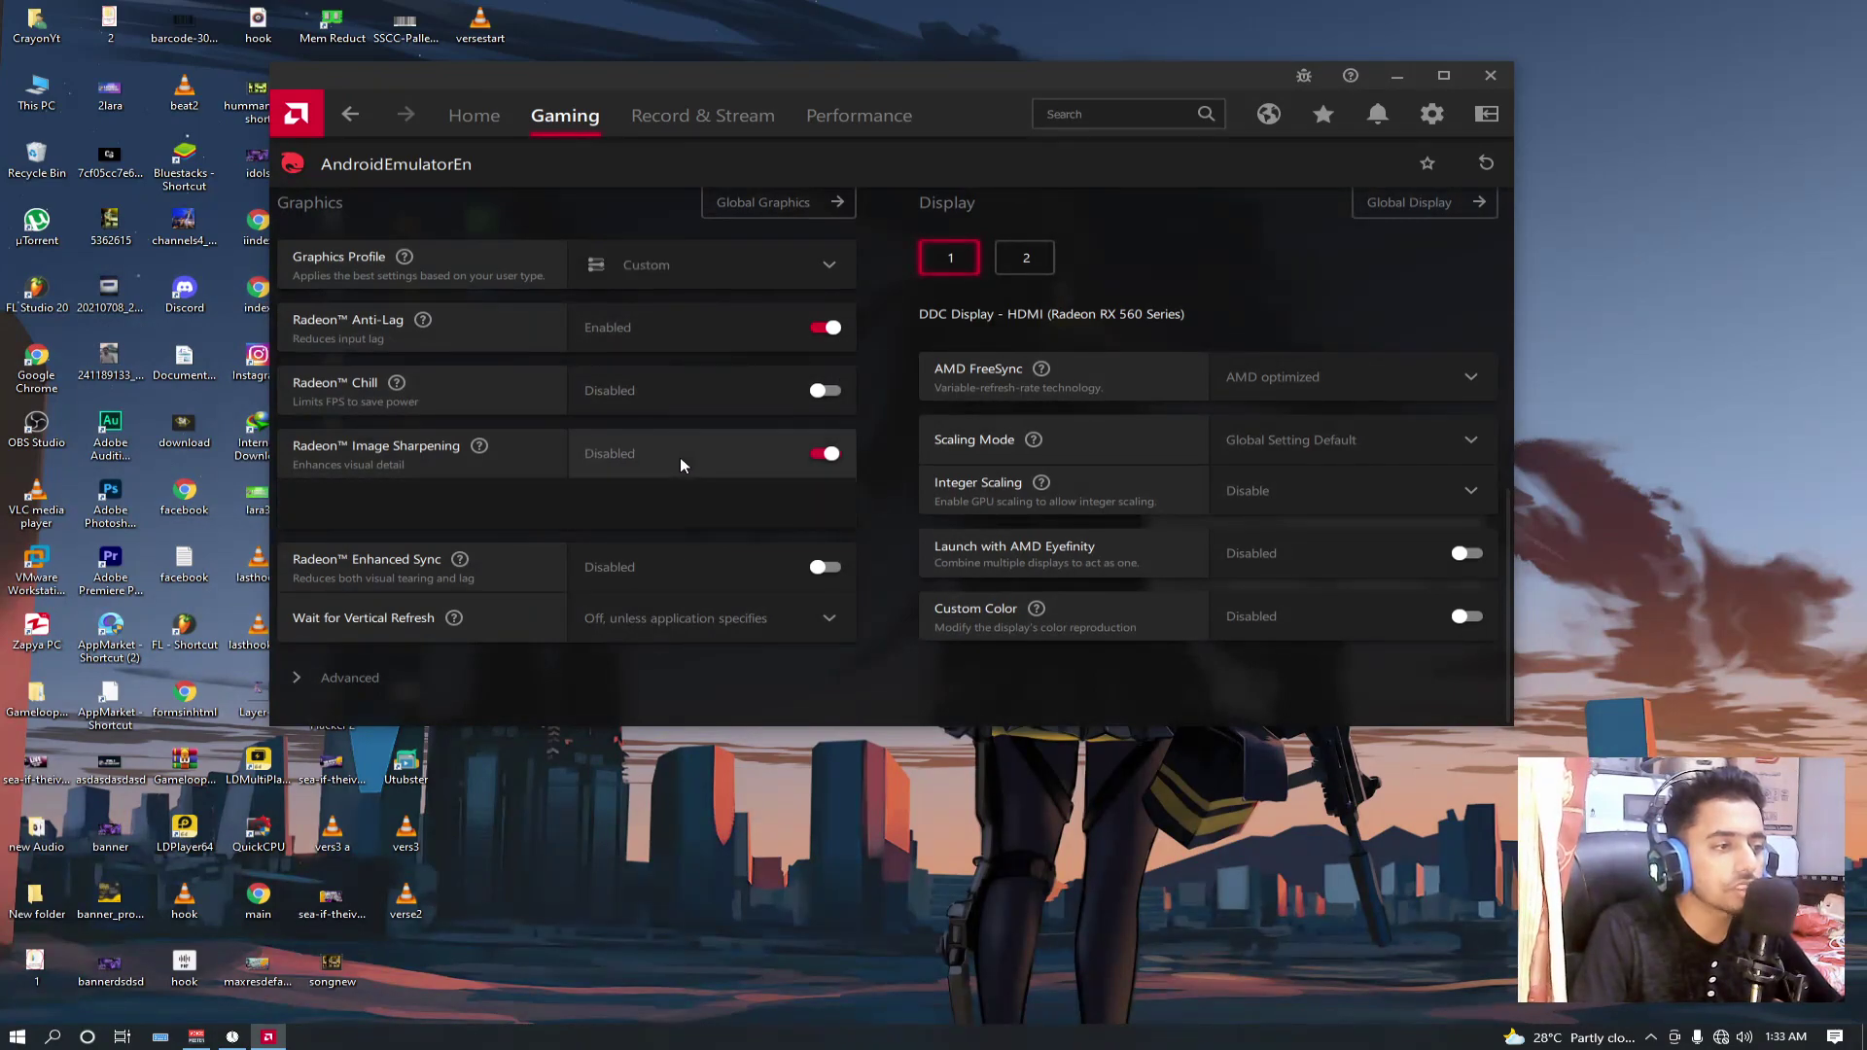
{"action": "left_click", "coordinate": [708, 499]}
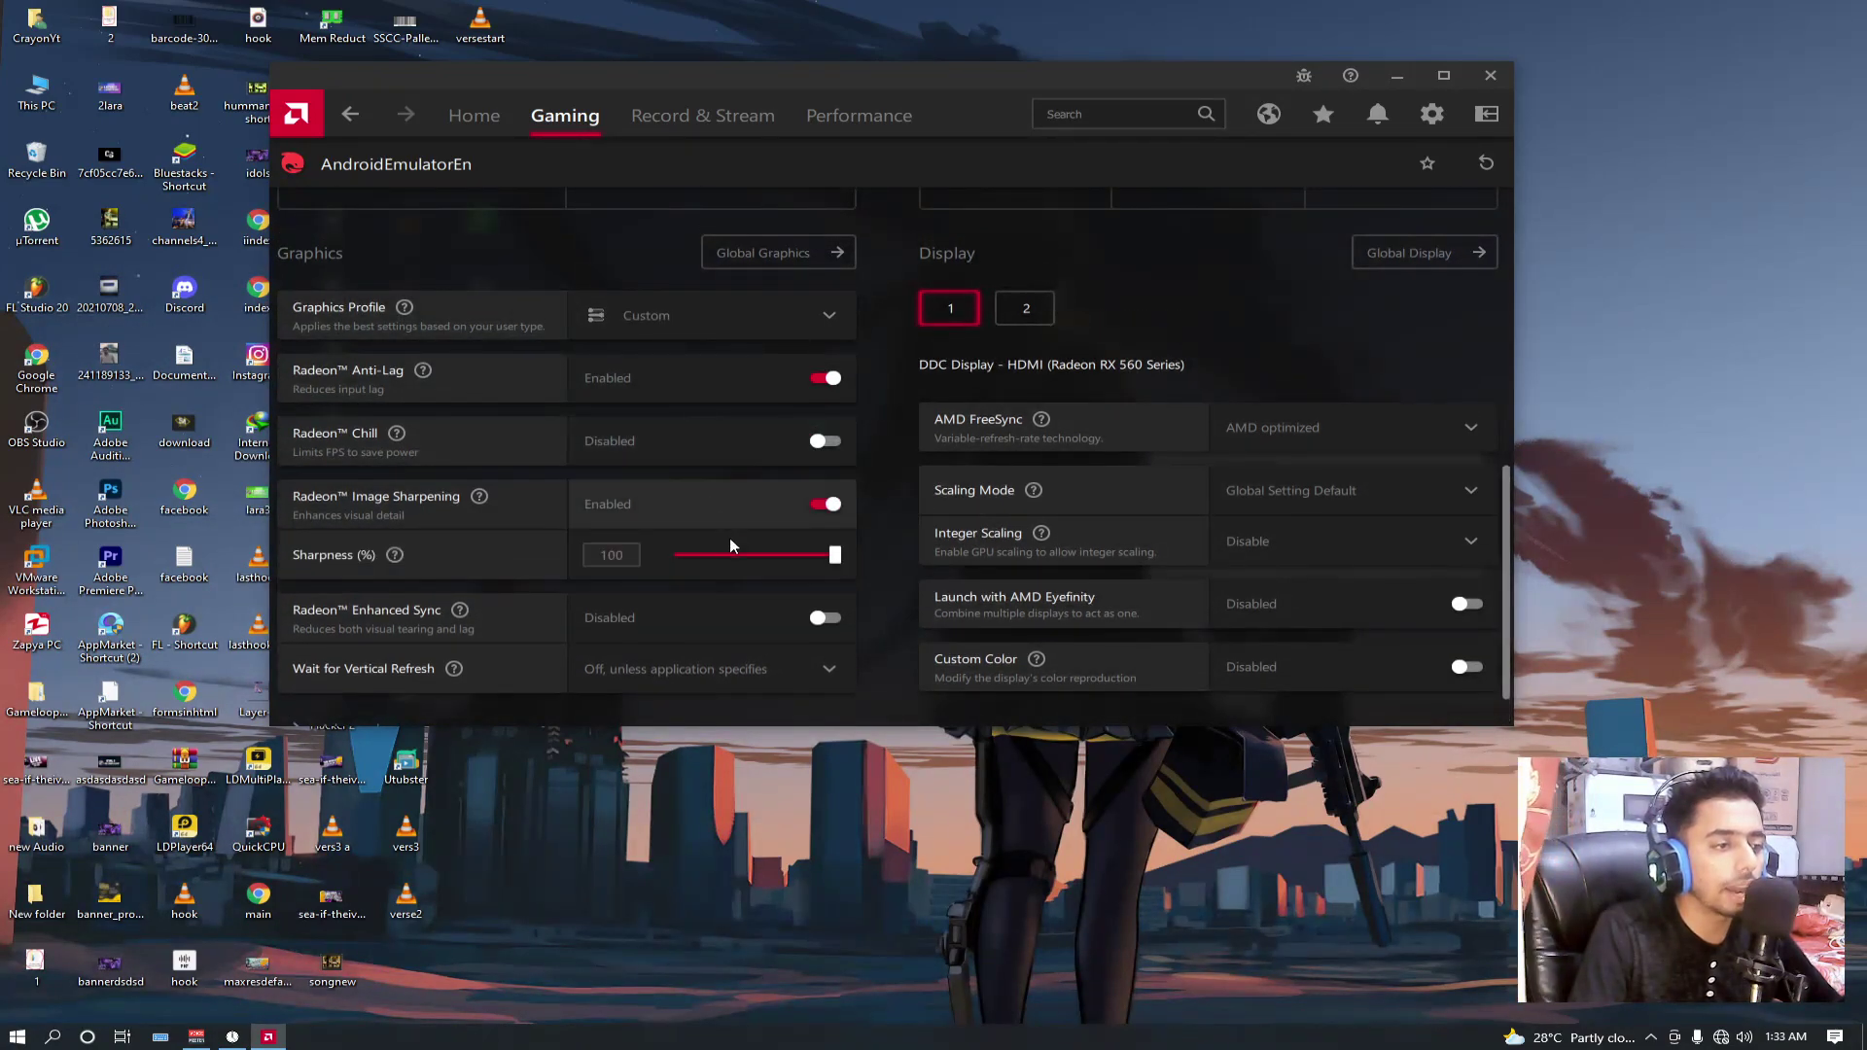
{"action": "left_click", "coordinate": [757, 526]}
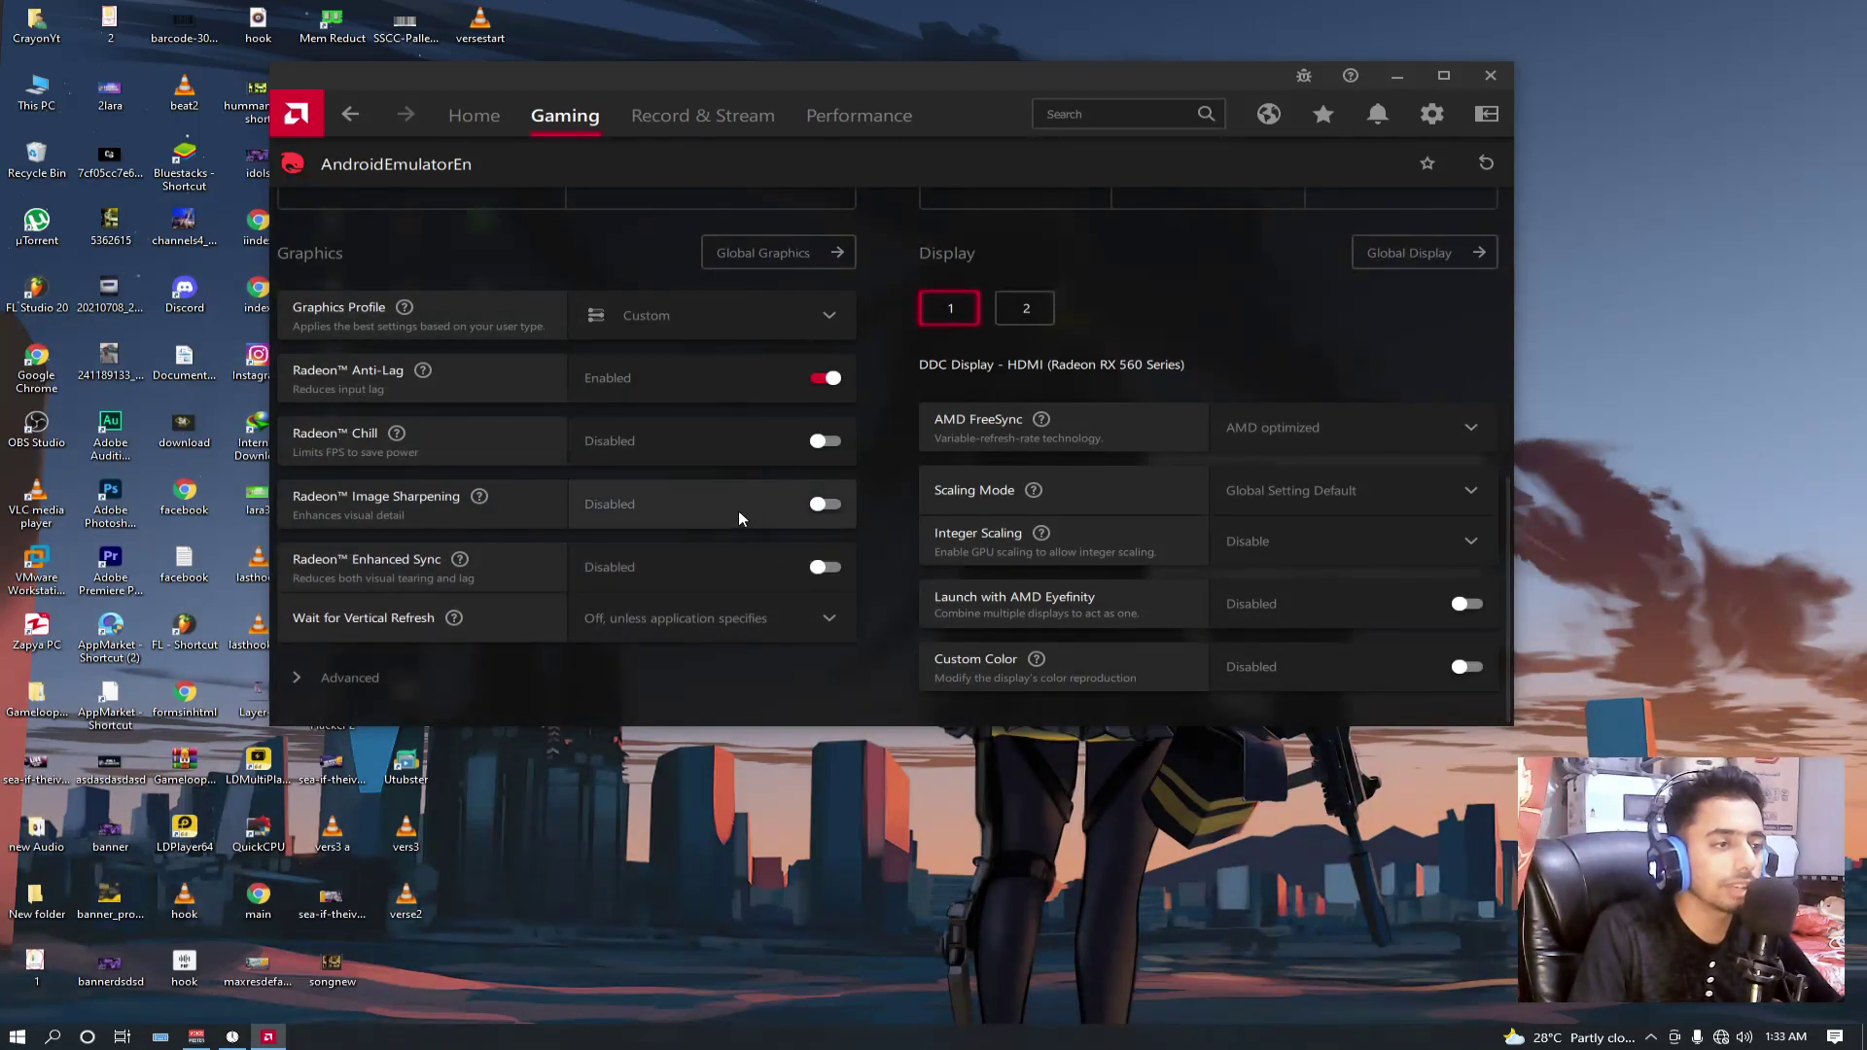
Enable Radeon Image Sharpening for AndroidEmulatorEn and open the Wait for Vertical Refresh options
{"action": "left_click", "coordinate": [738, 511]}
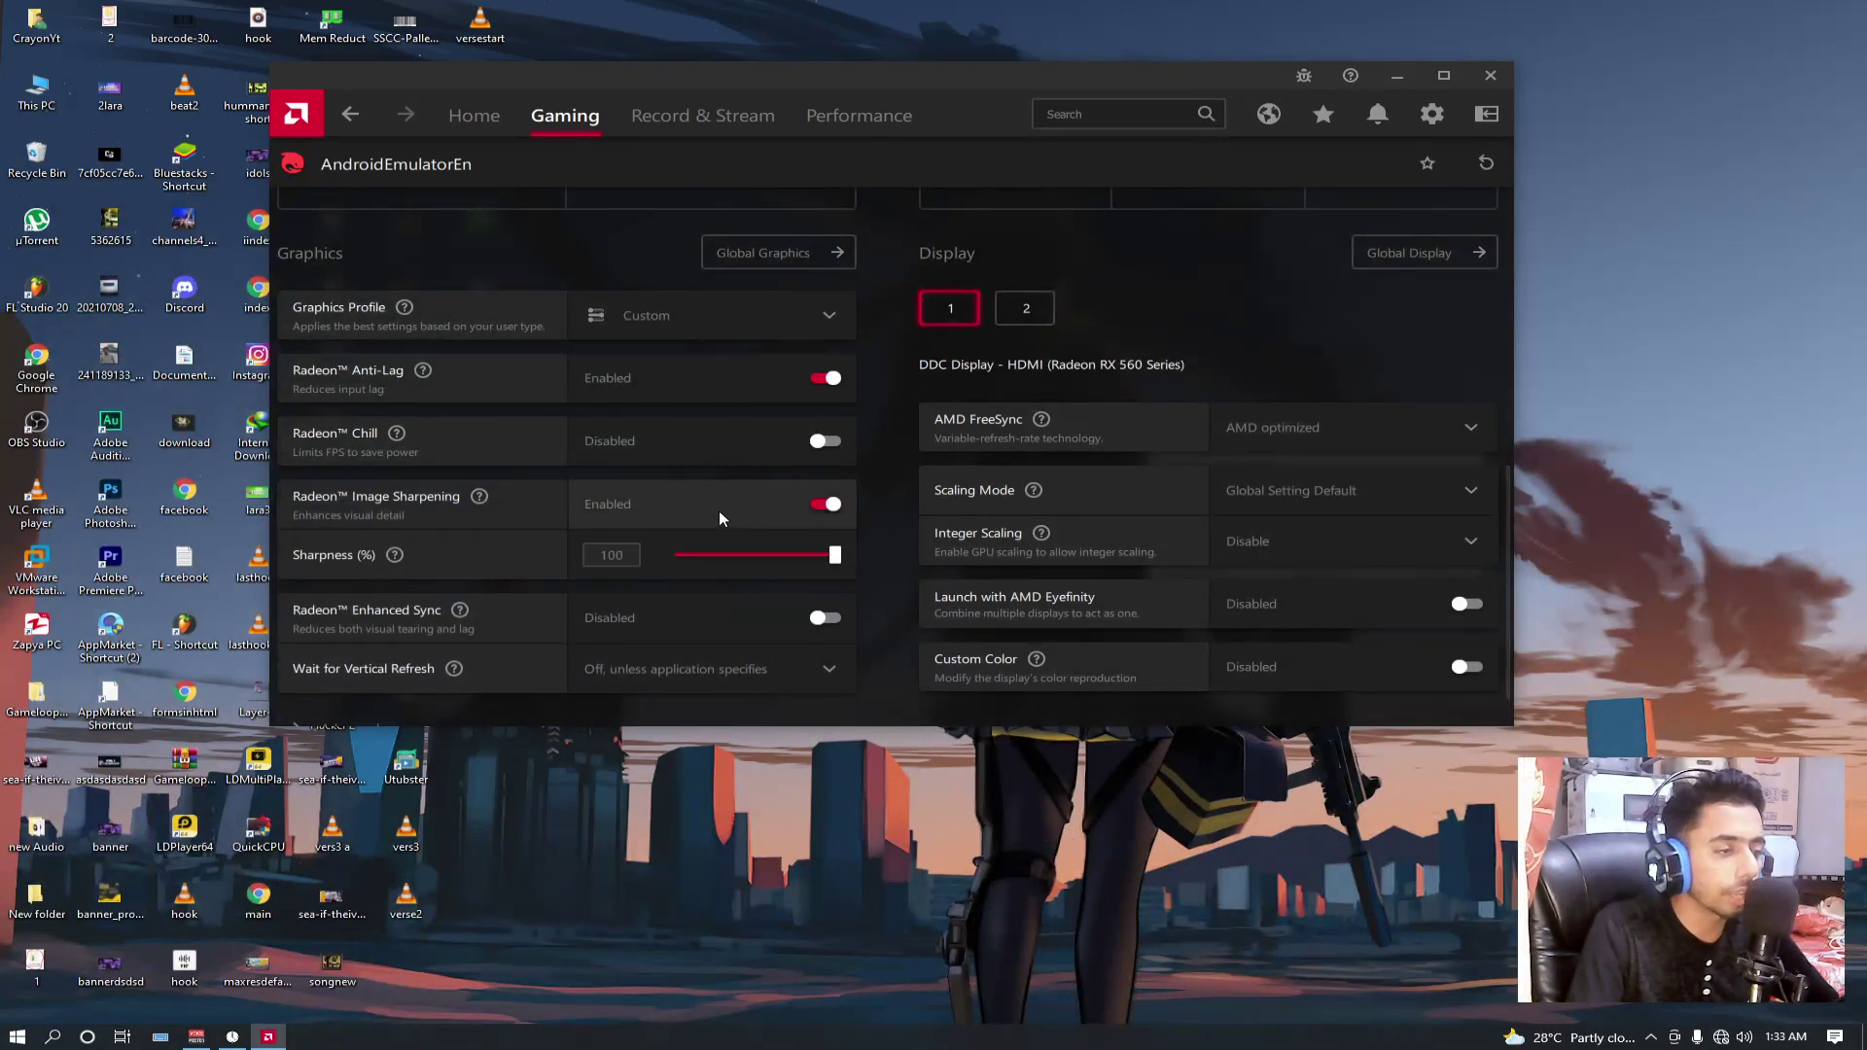
{"action": "left_click", "coordinate": [951, 309]}
{"action": "scroll", "coordinate": [1216, 418], "scroll_direction": "down", "scroll_amount": 1}
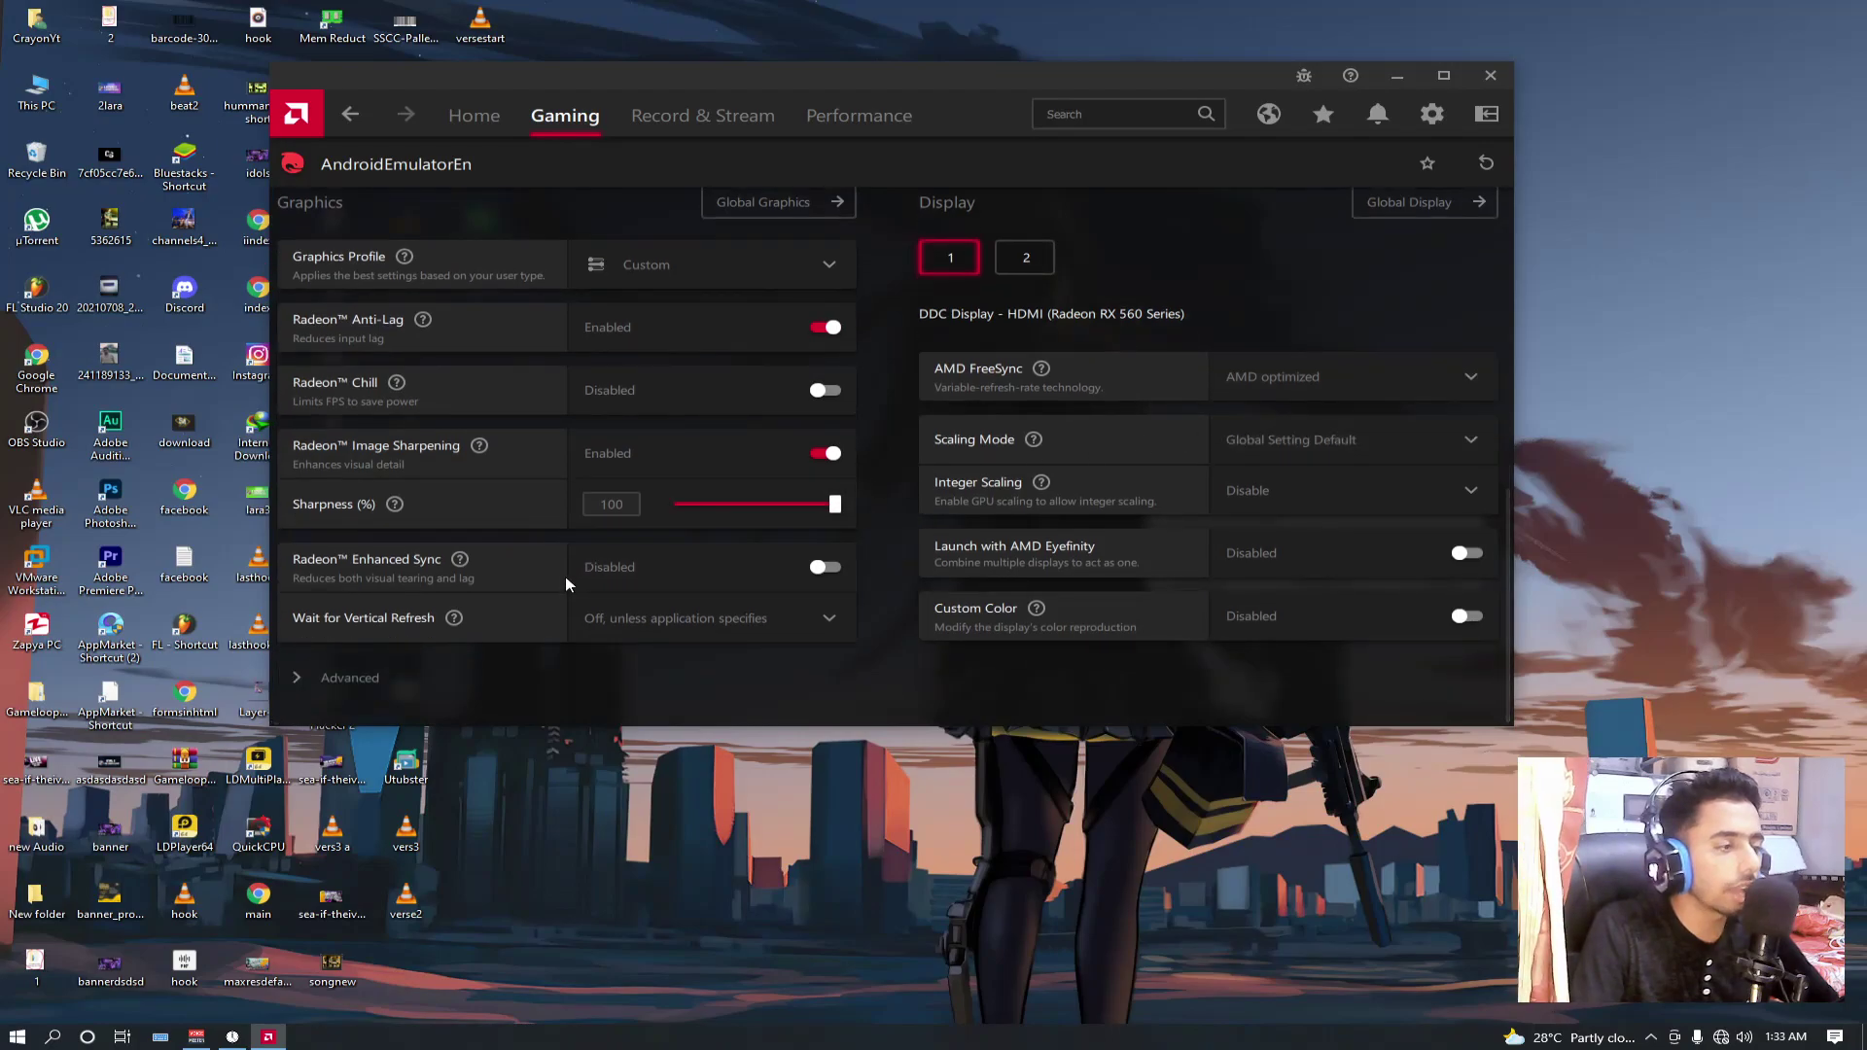
{"action": "left_click", "coordinate": [667, 618]}
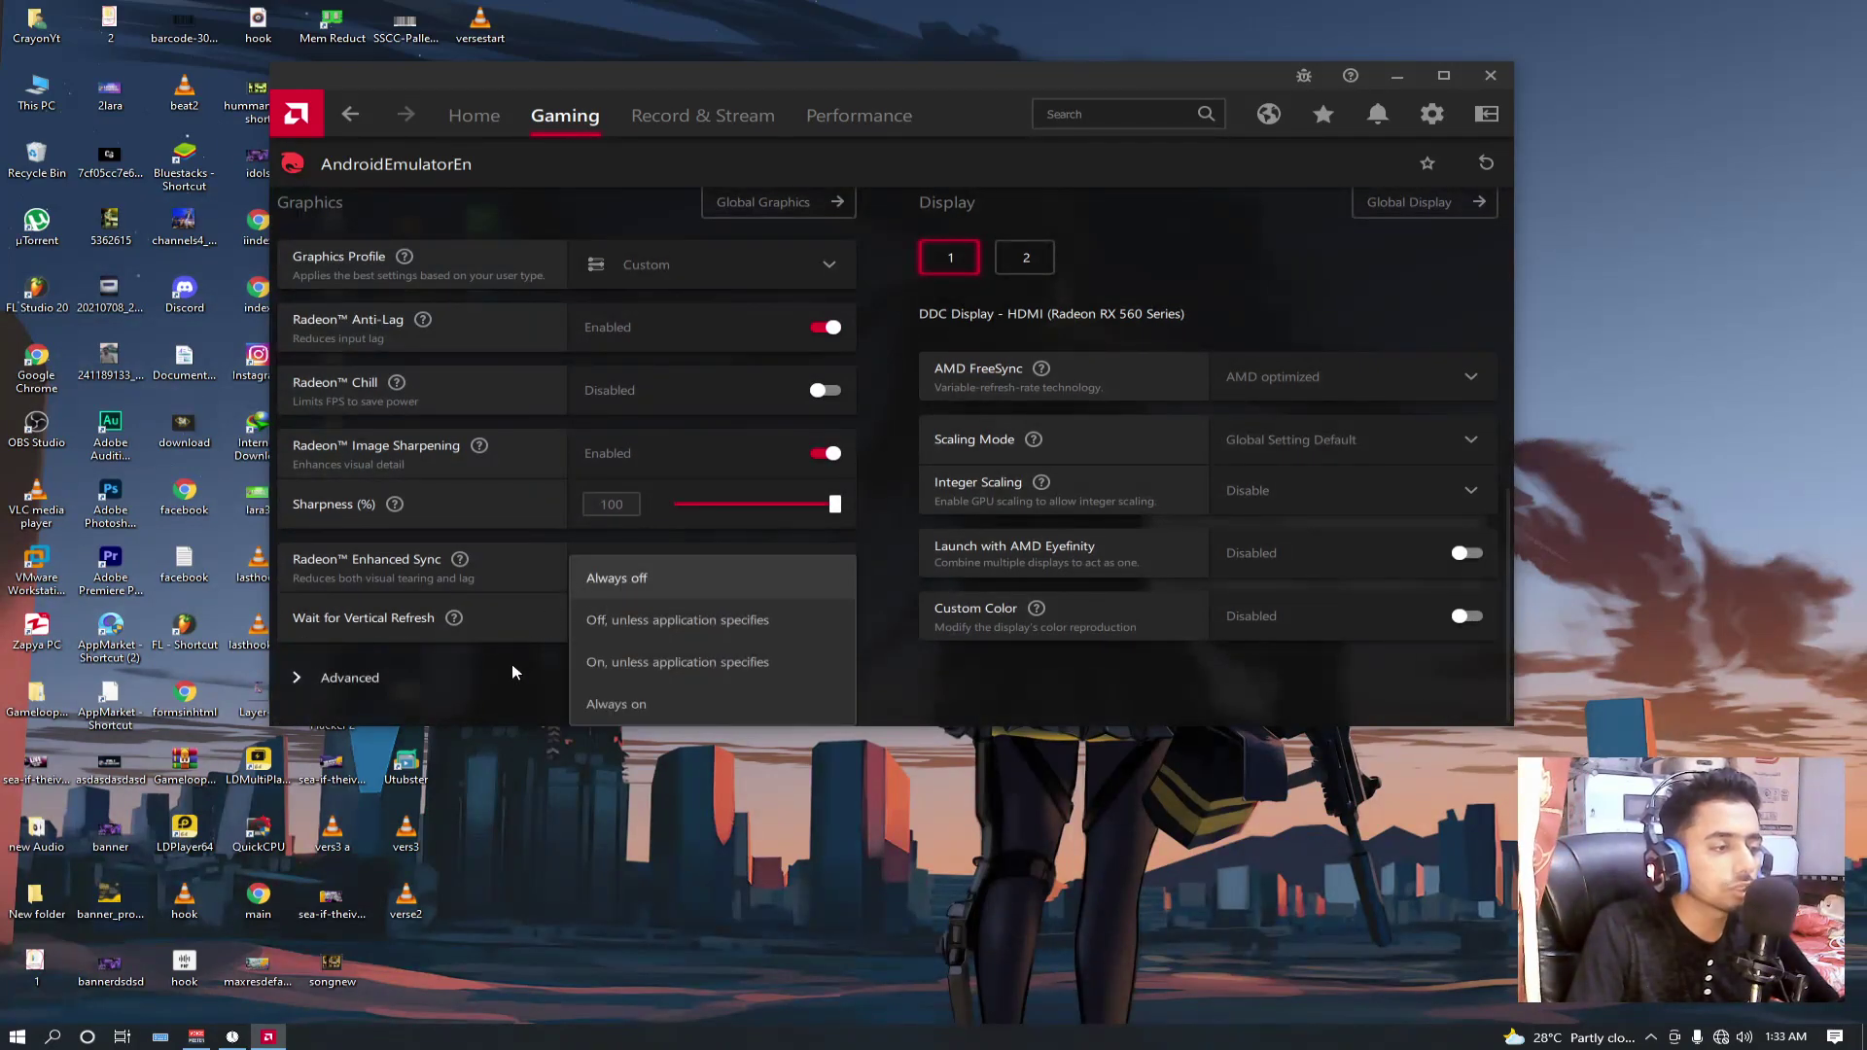
View the GPU, CPU, VRAM and RAM performance metrics, and close Radeon Software
{"action": "scroll", "coordinate": [703, 566], "scroll_direction": "up", "scroll_amount": 6}
{"action": "left_click", "coordinate": [754, 133]}
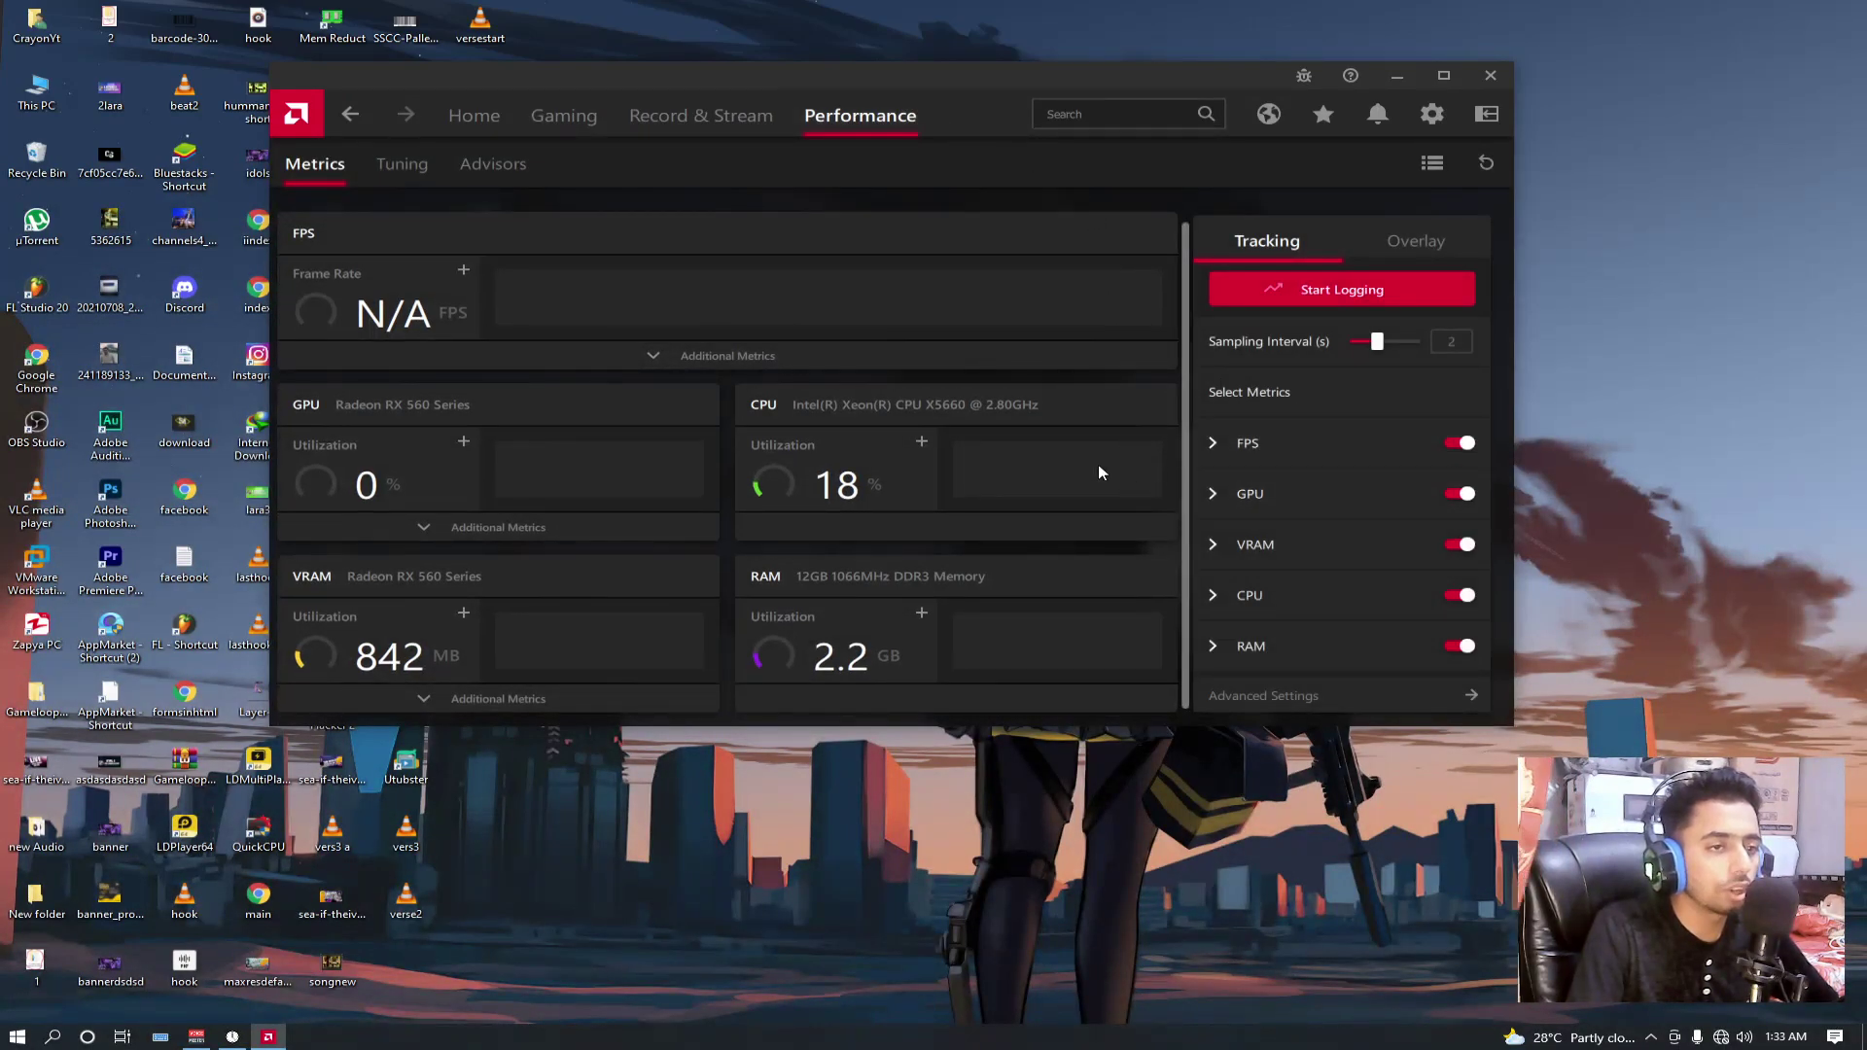
{"action": "left_click", "coordinate": [1491, 75]}
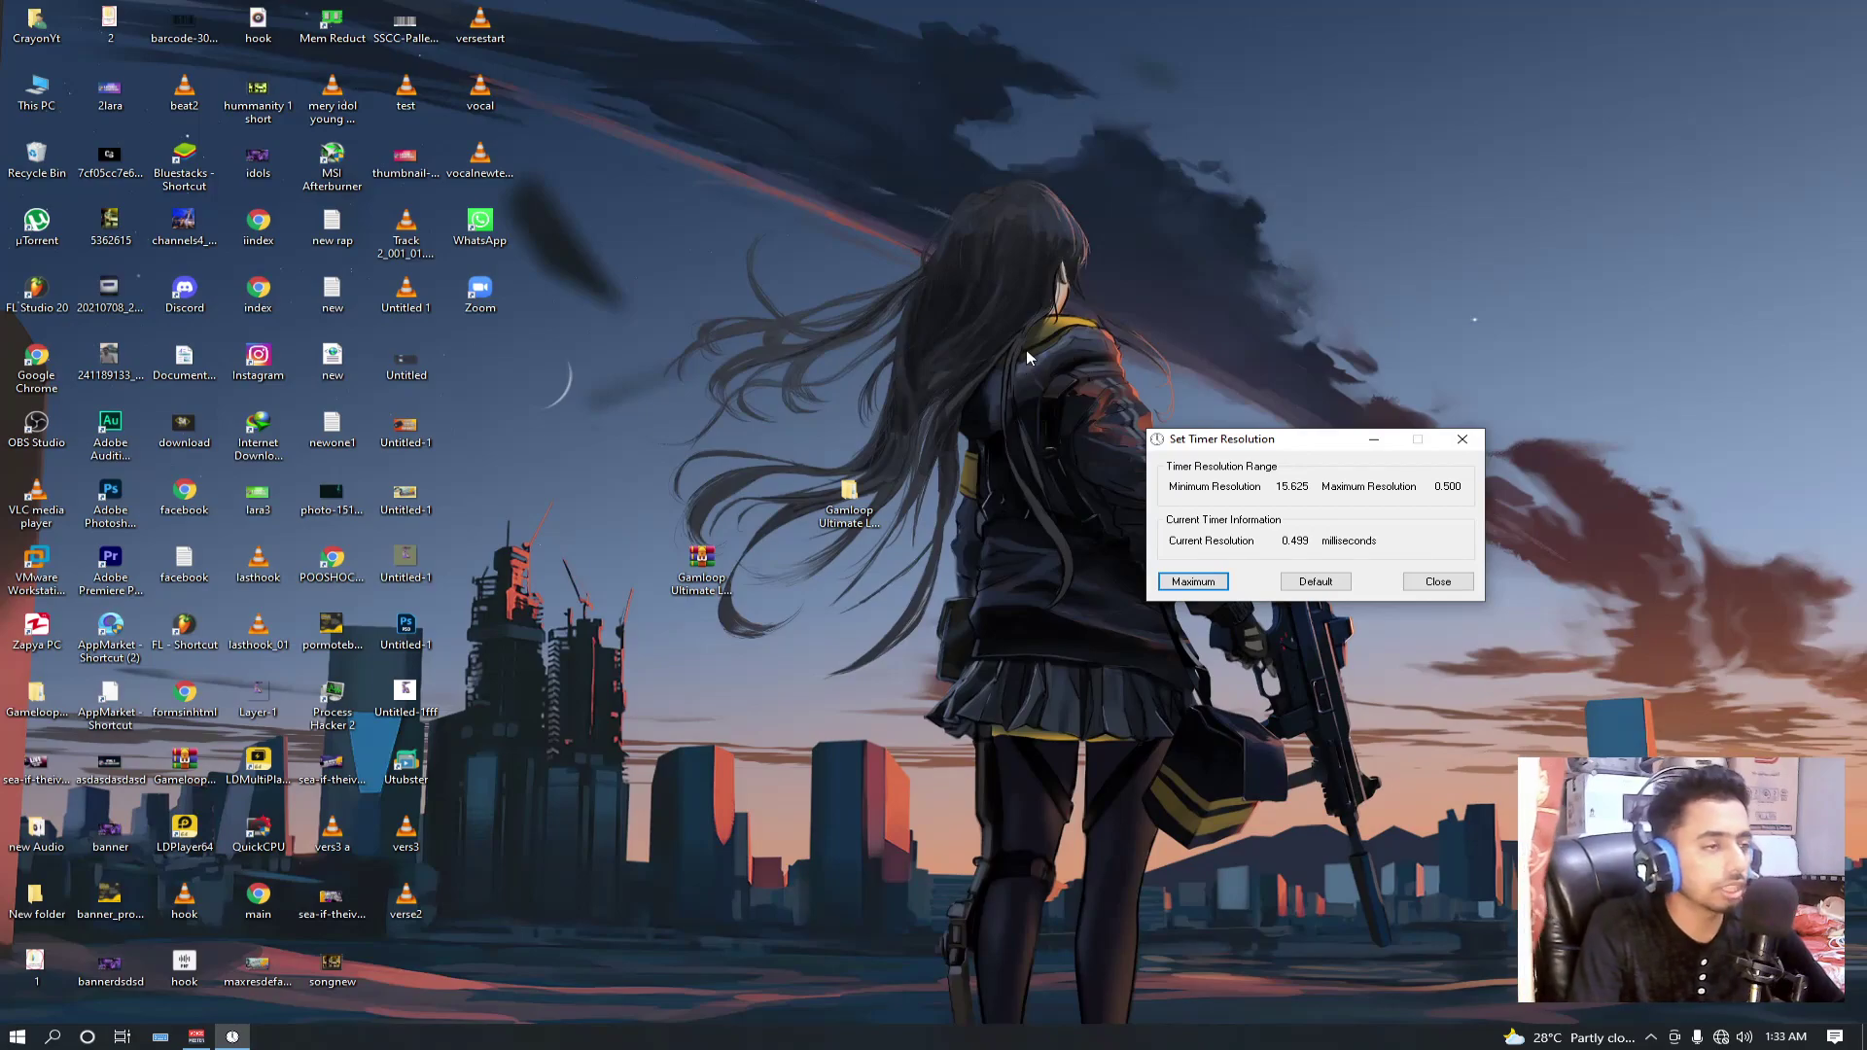
{"action": "right_click", "coordinate": [807, 193]}
{"action": "left_click", "coordinate": [860, 270]}
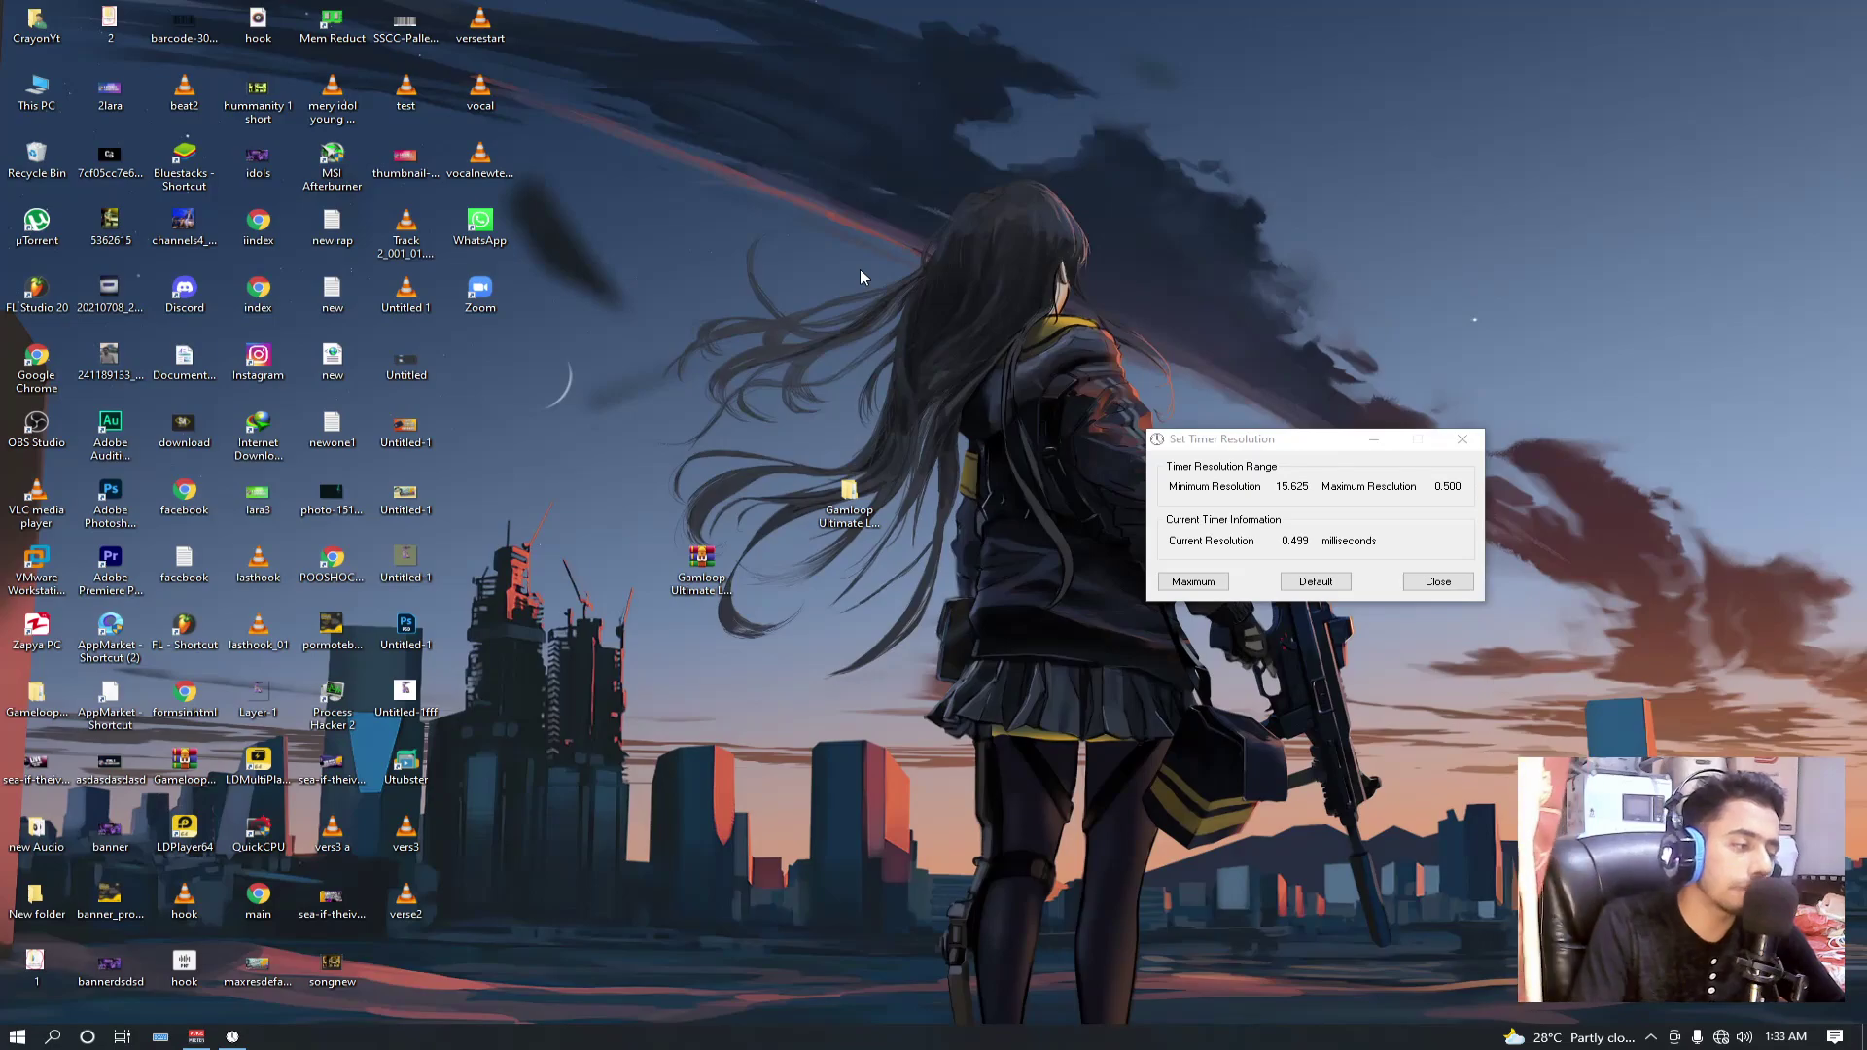
{"action": "double_click", "coordinate": [36, 92]}
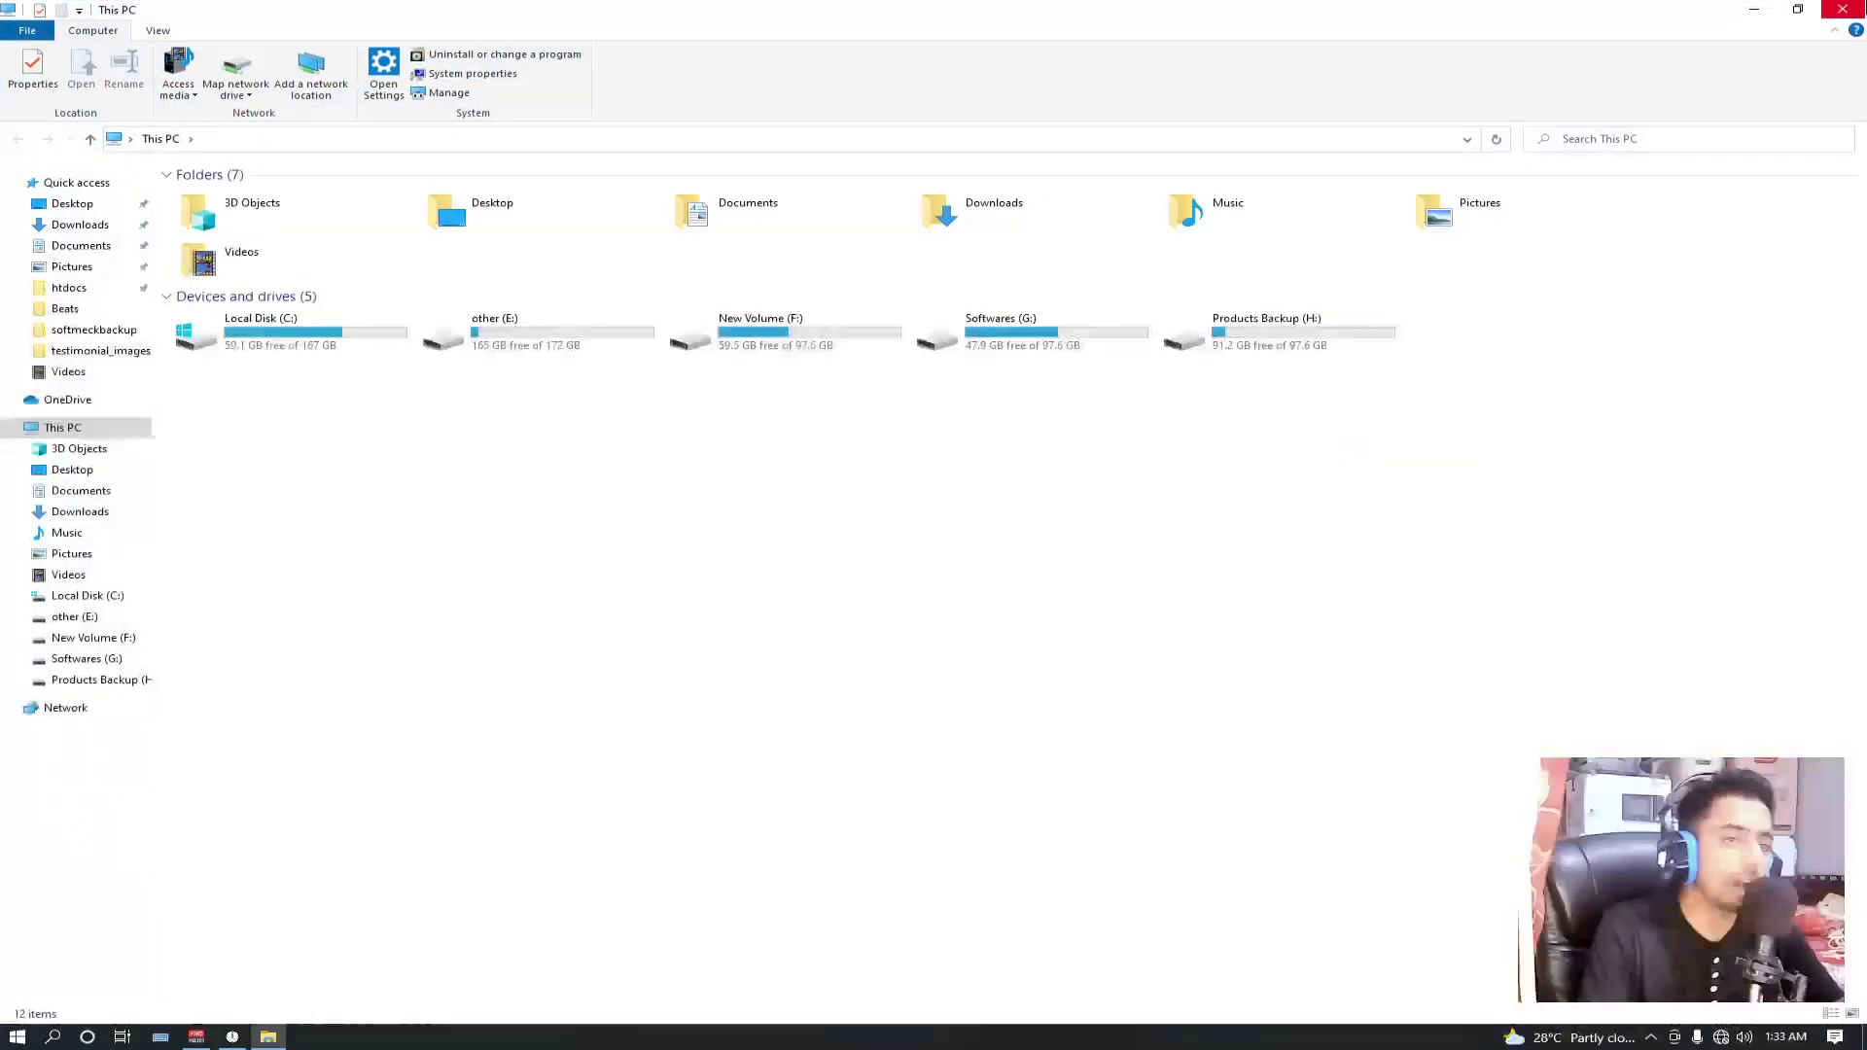
{"action": "left_click", "coordinate": [1835, 13]}
View the desktop image Untitled.png showing the Gameloop Ultimate Lag Fix Pack 2 download post, and close it
{"action": "double_click", "coordinate": [405, 362]}
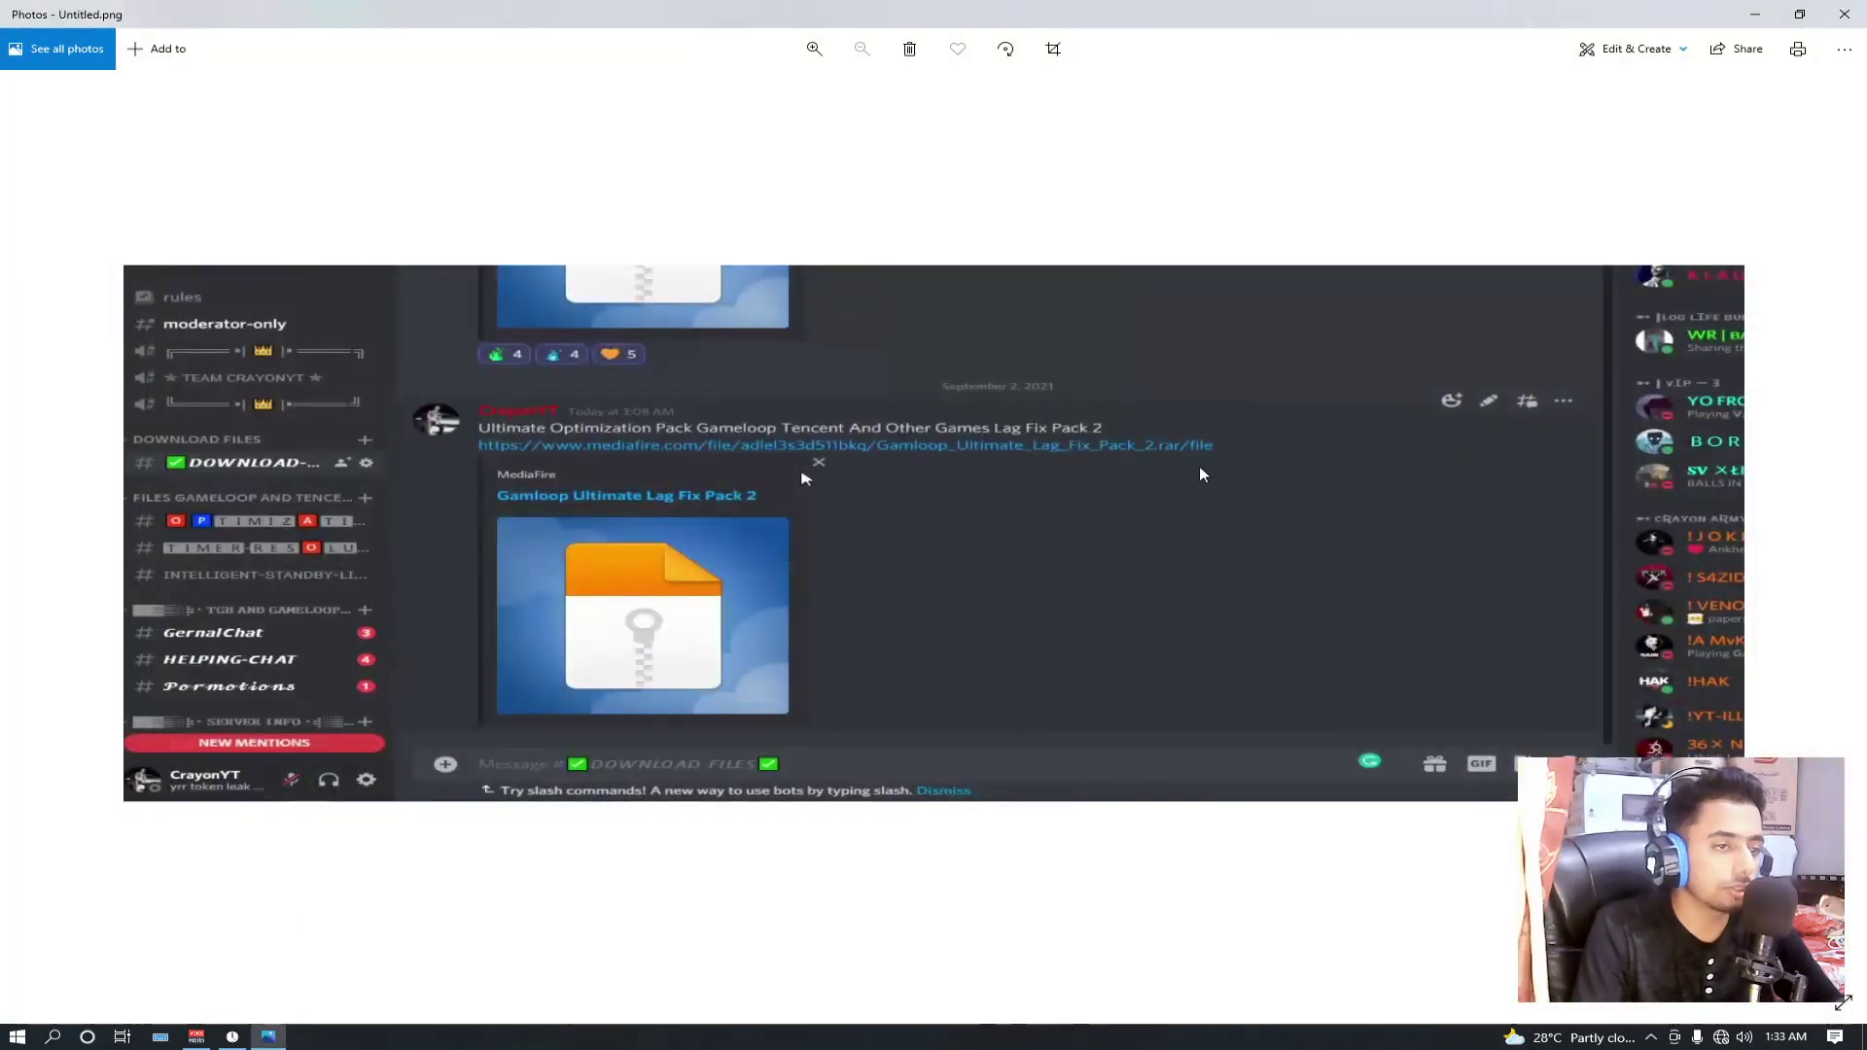
{"action": "left_click_drag", "start_coordinate": [1107, 8], "coordinate": [1033, 8]}
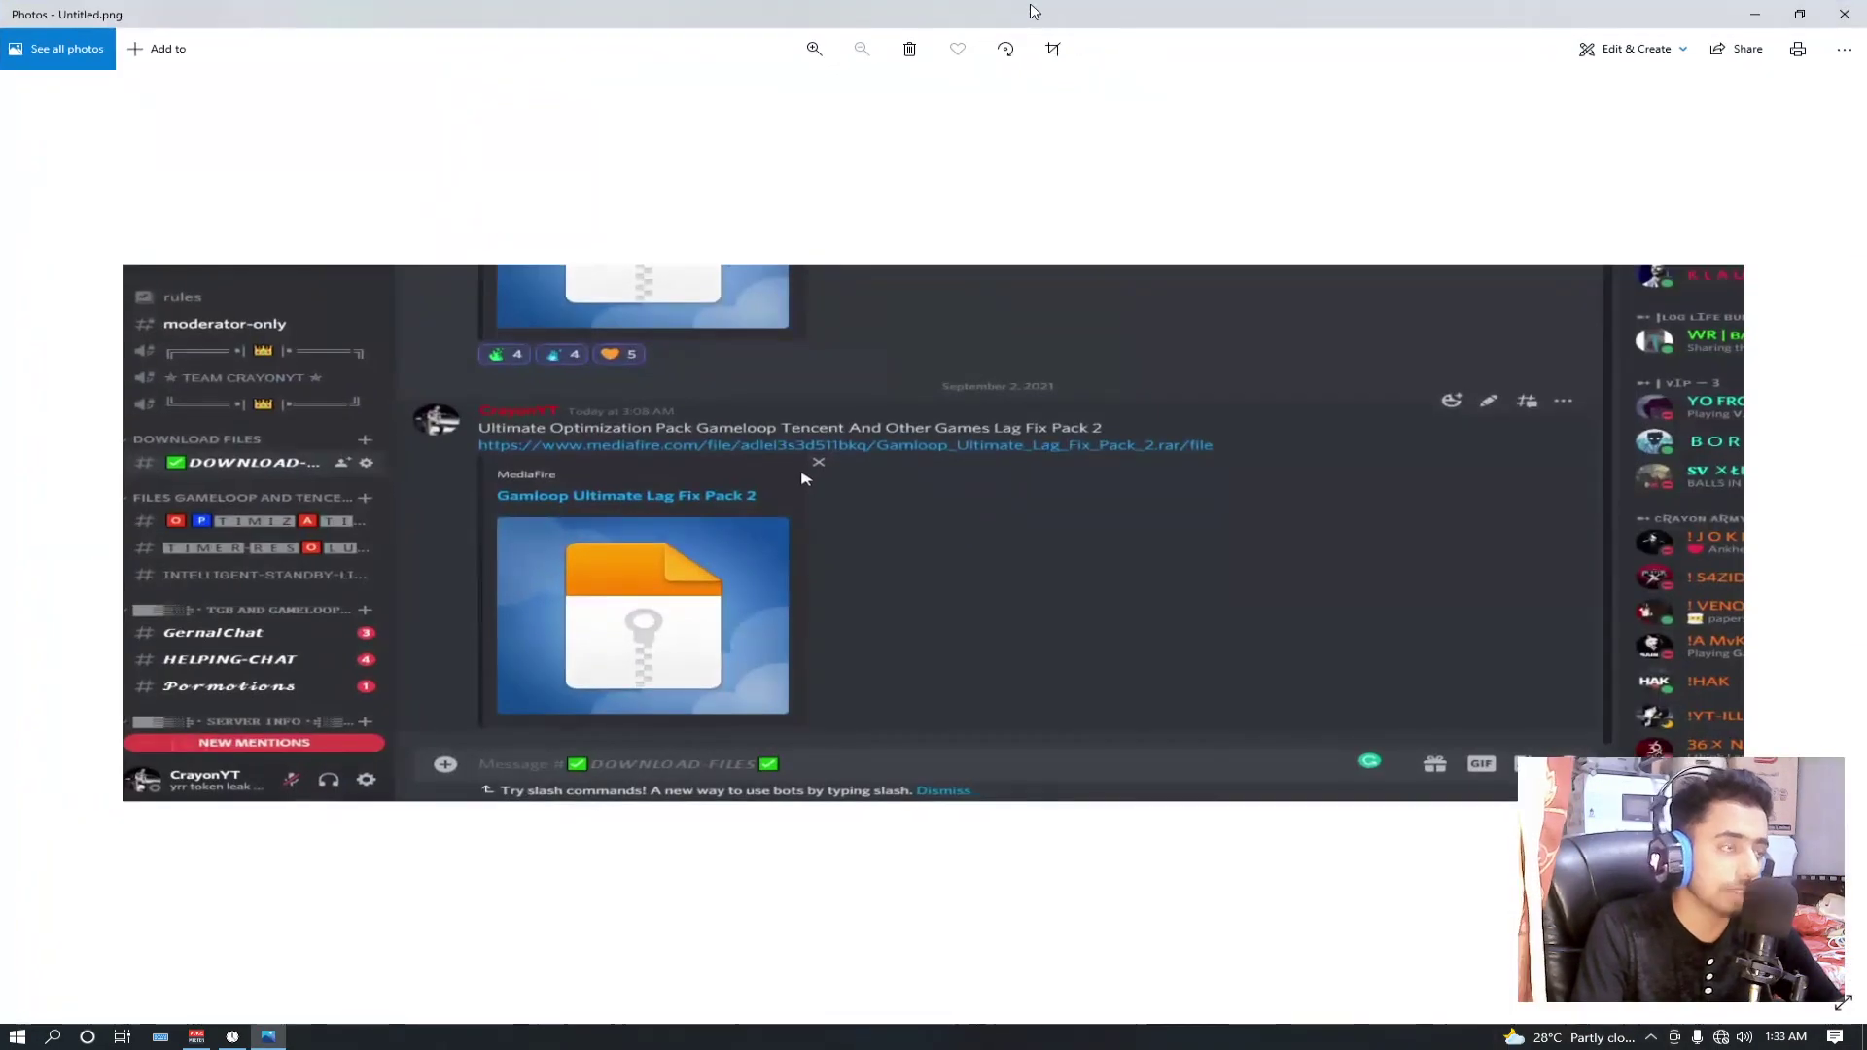
{"action": "left_click", "coordinate": [1858, 9]}
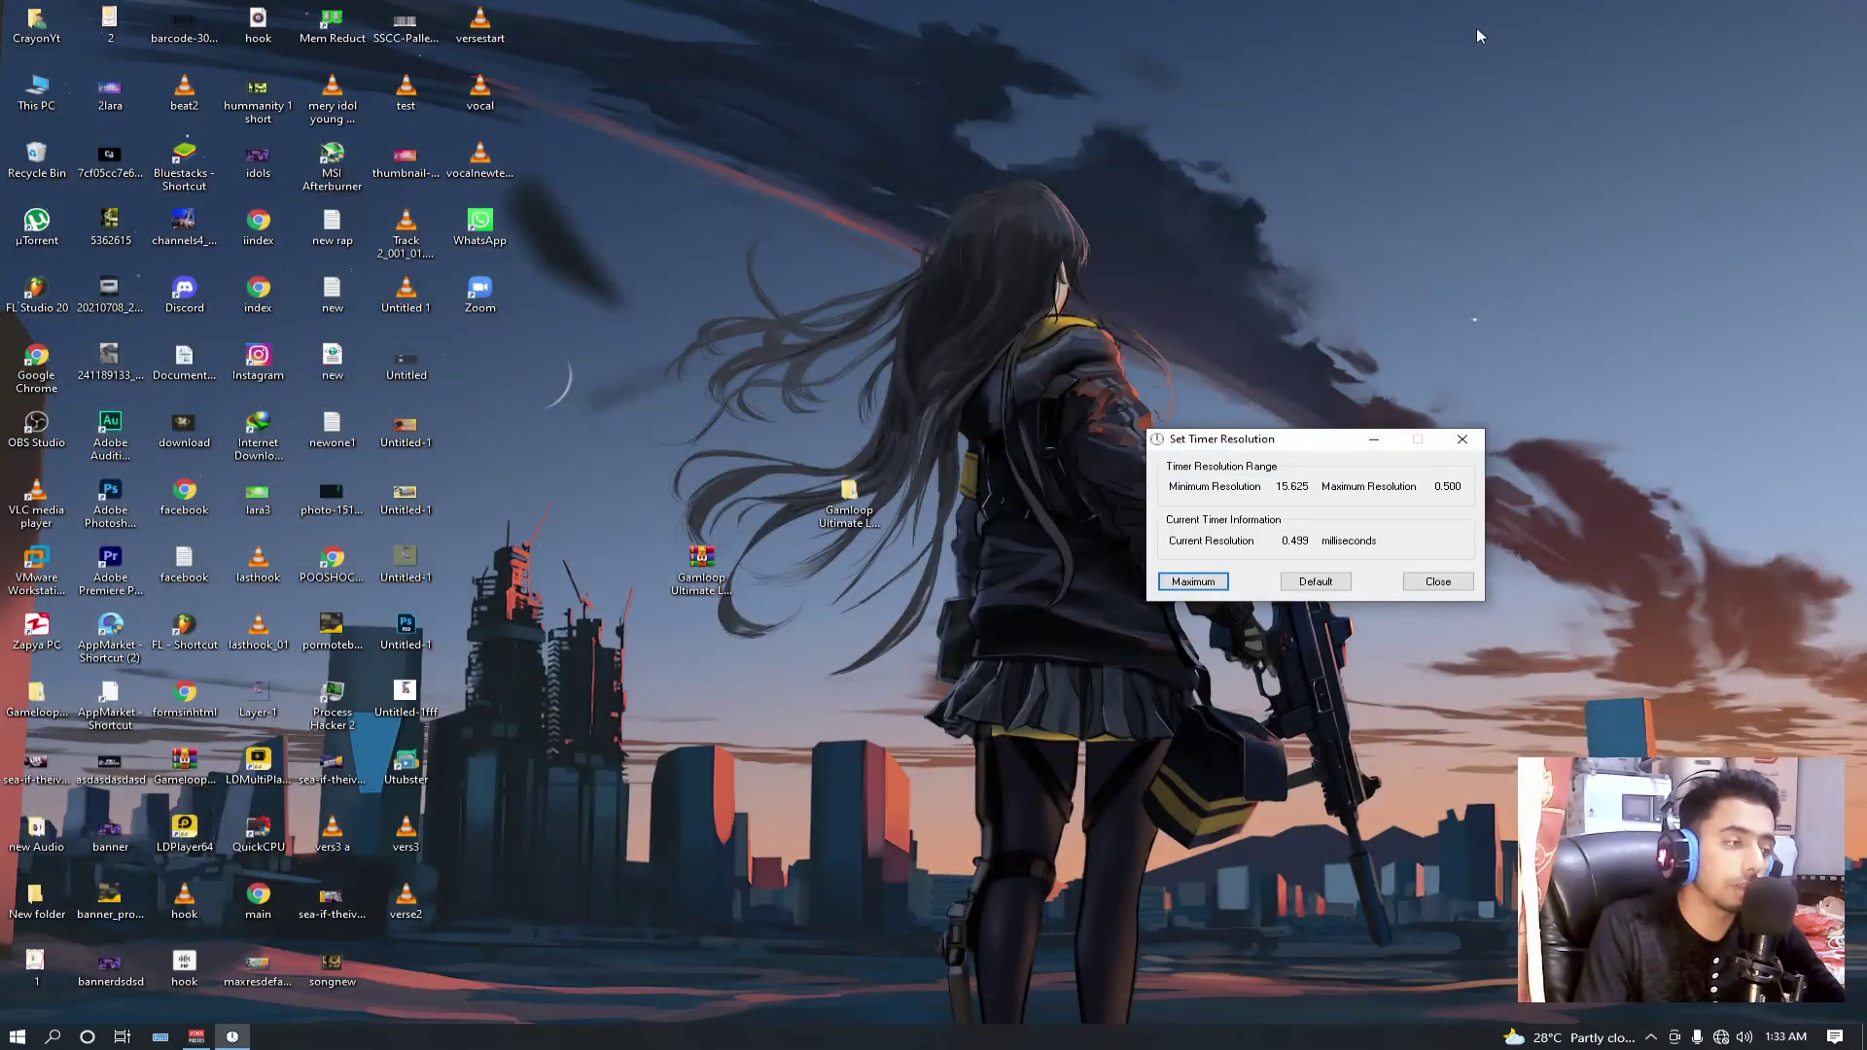
{"action": "left_click_drag", "start_coordinate": [1061, 2], "coordinate": [185, 972]}
{"action": "left_click", "coordinate": [1142, 5]}
{"action": "left_click_drag", "start_coordinate": [1233, 5], "coordinate": [47, 1011]}
{"action": "left_click", "coordinate": [681, 6]}
{"action": "left_click_drag", "start_coordinate": [795, 2], "coordinate": [74, 1022]}
{"action": "left_click_drag", "start_coordinate": [925, 3], "coordinate": [19, 994]}
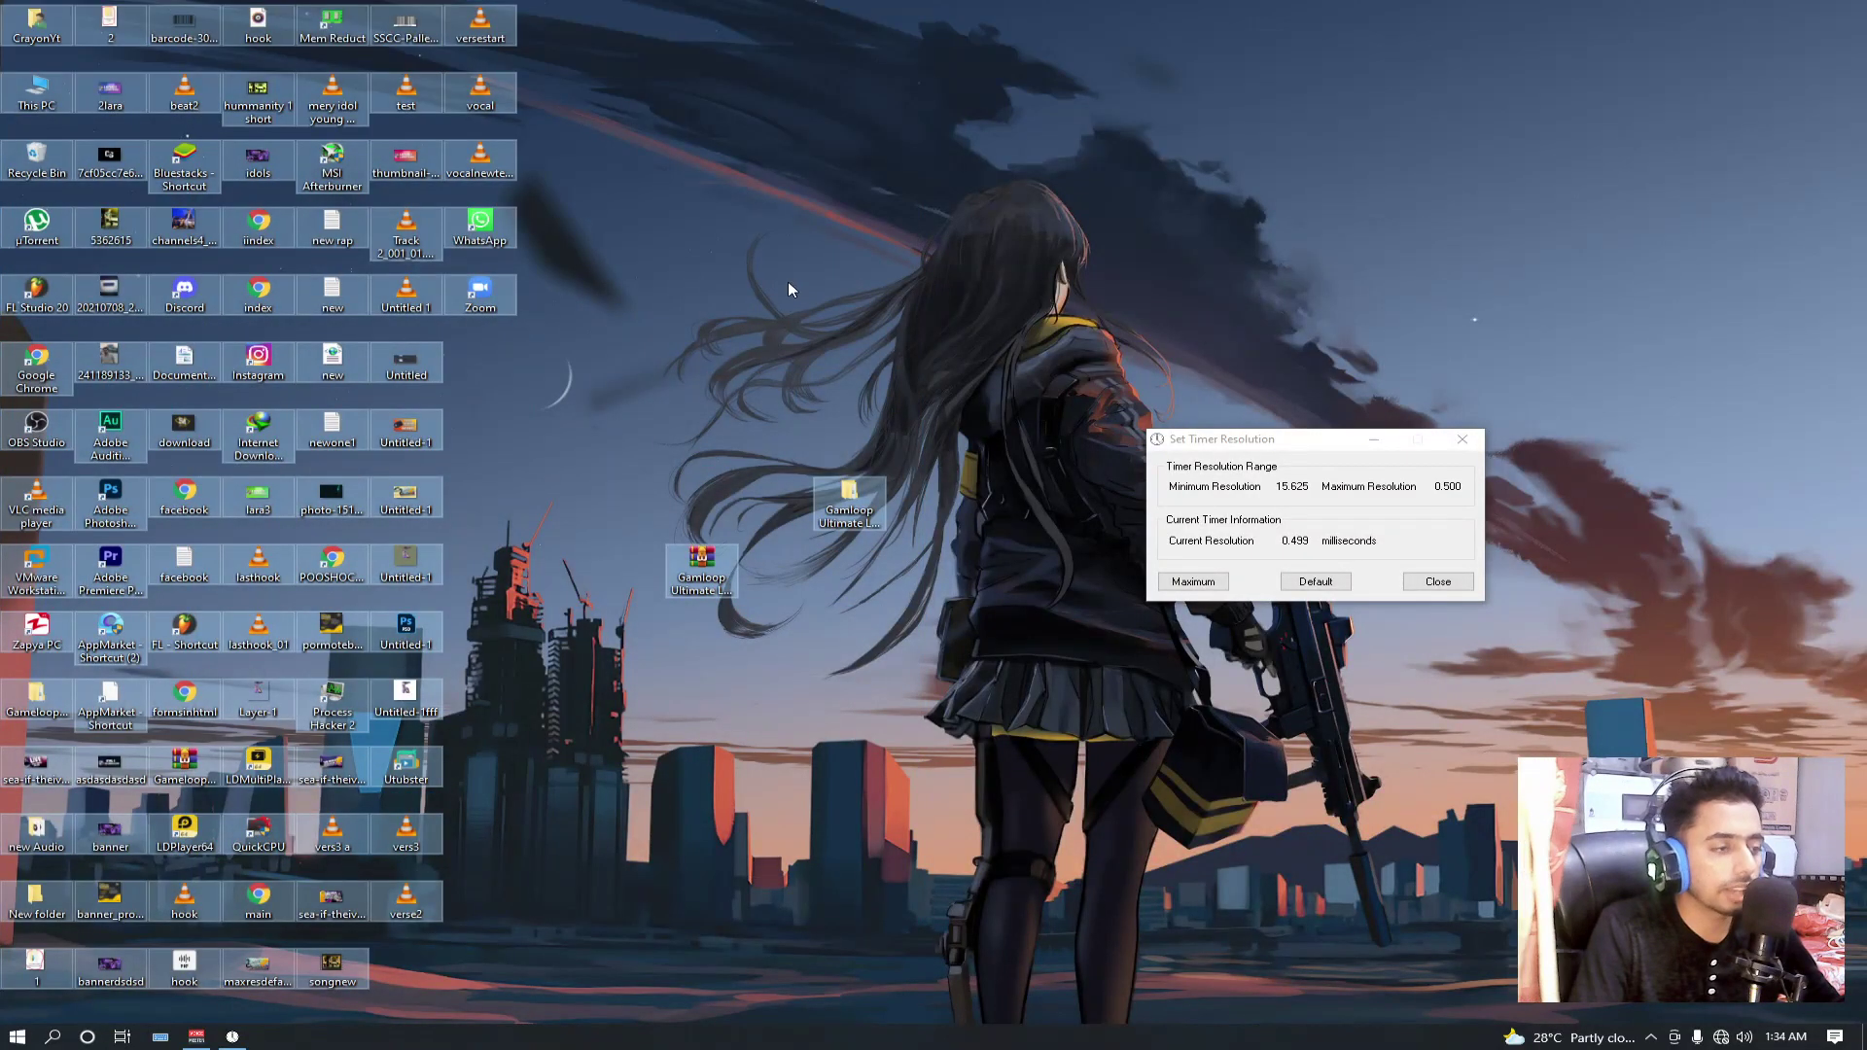